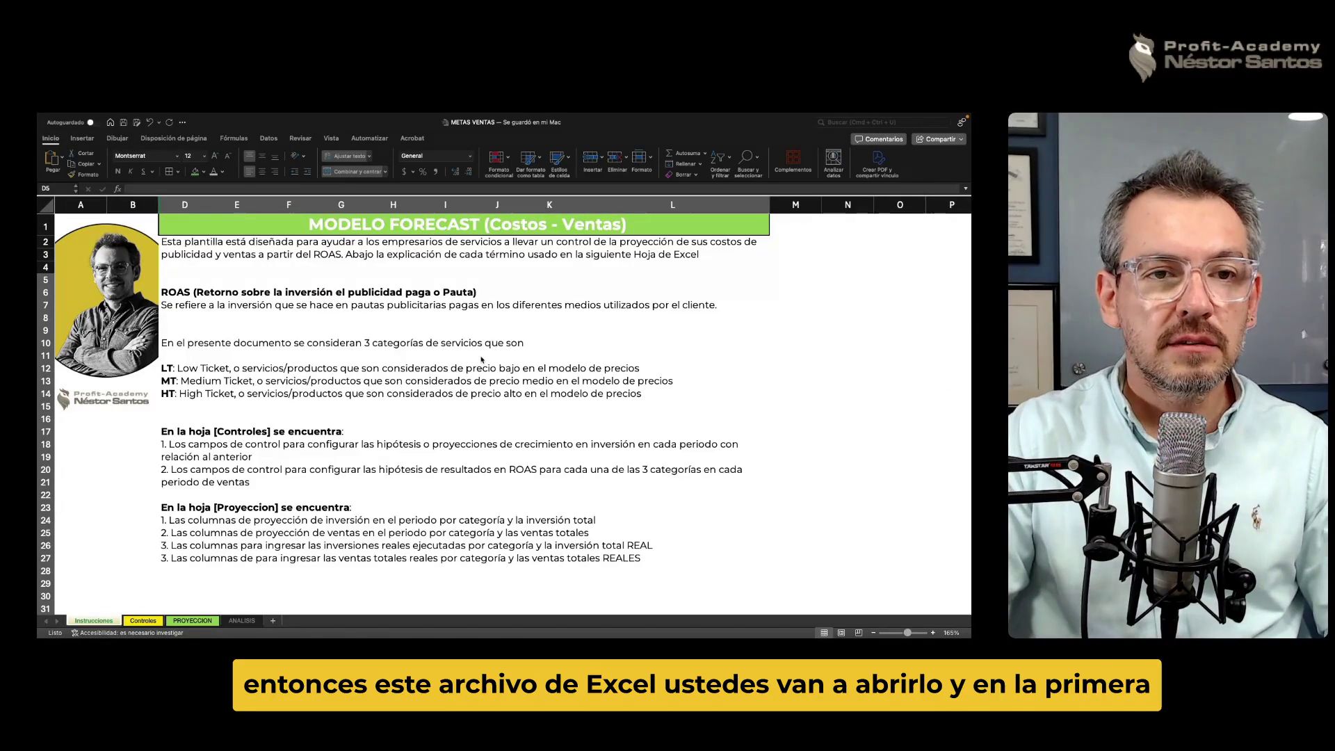
# Switch to the Controles sheet and highlight the cost-growth table showing 20% for LT, MT and HT.
pyautogui.click(485, 361)
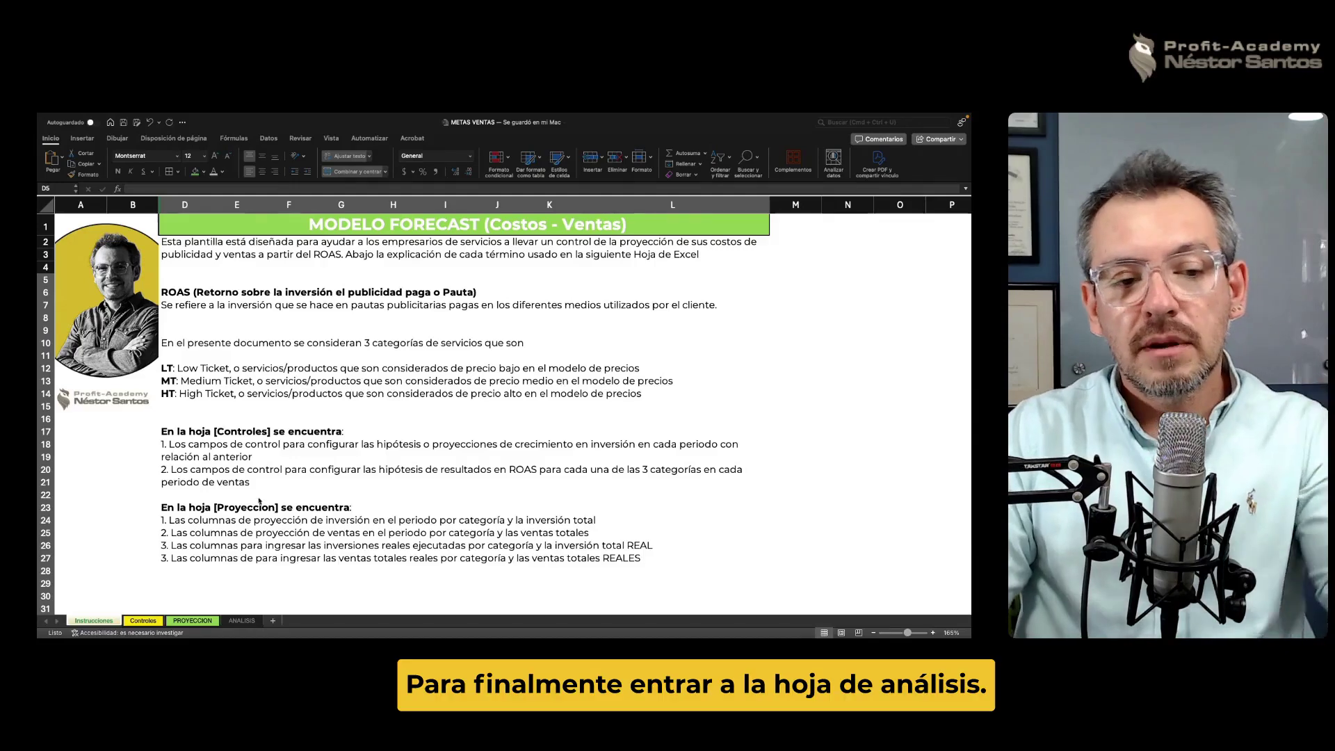
pyautogui.click(147, 624)
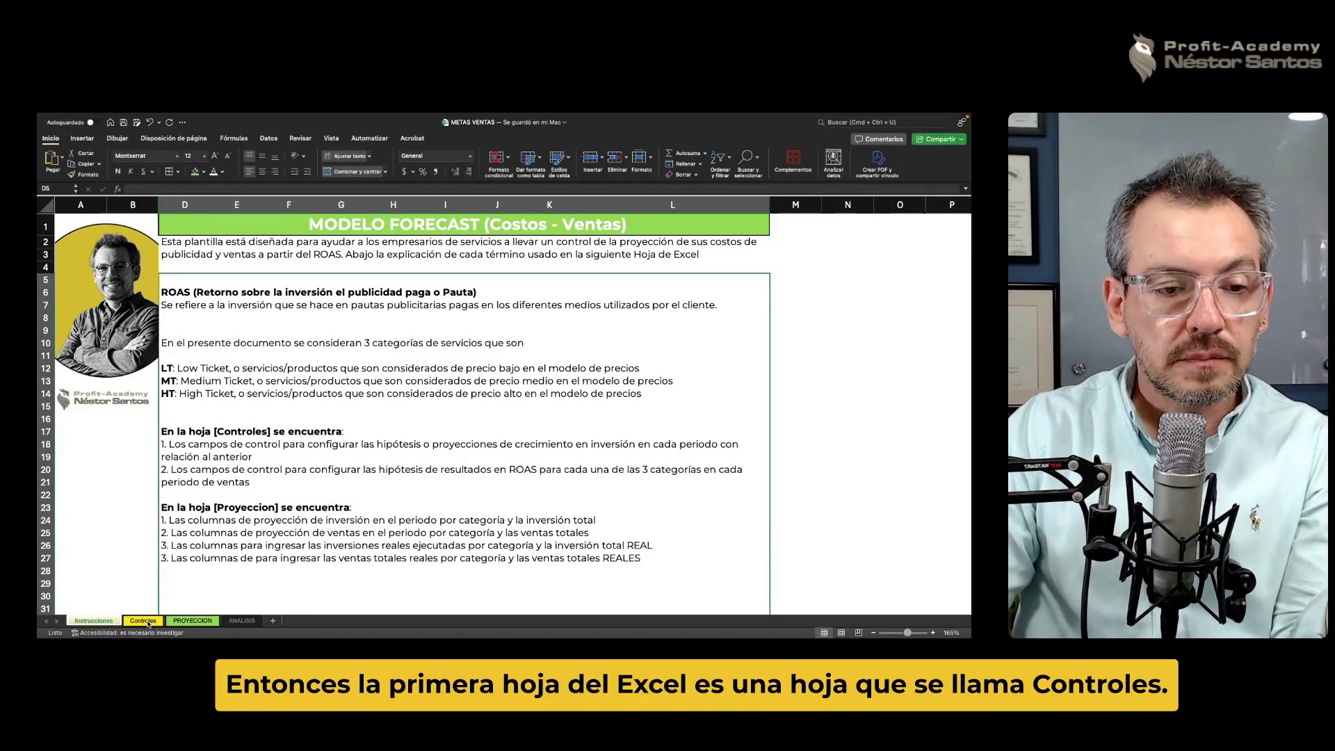
pyautogui.click(147, 622)
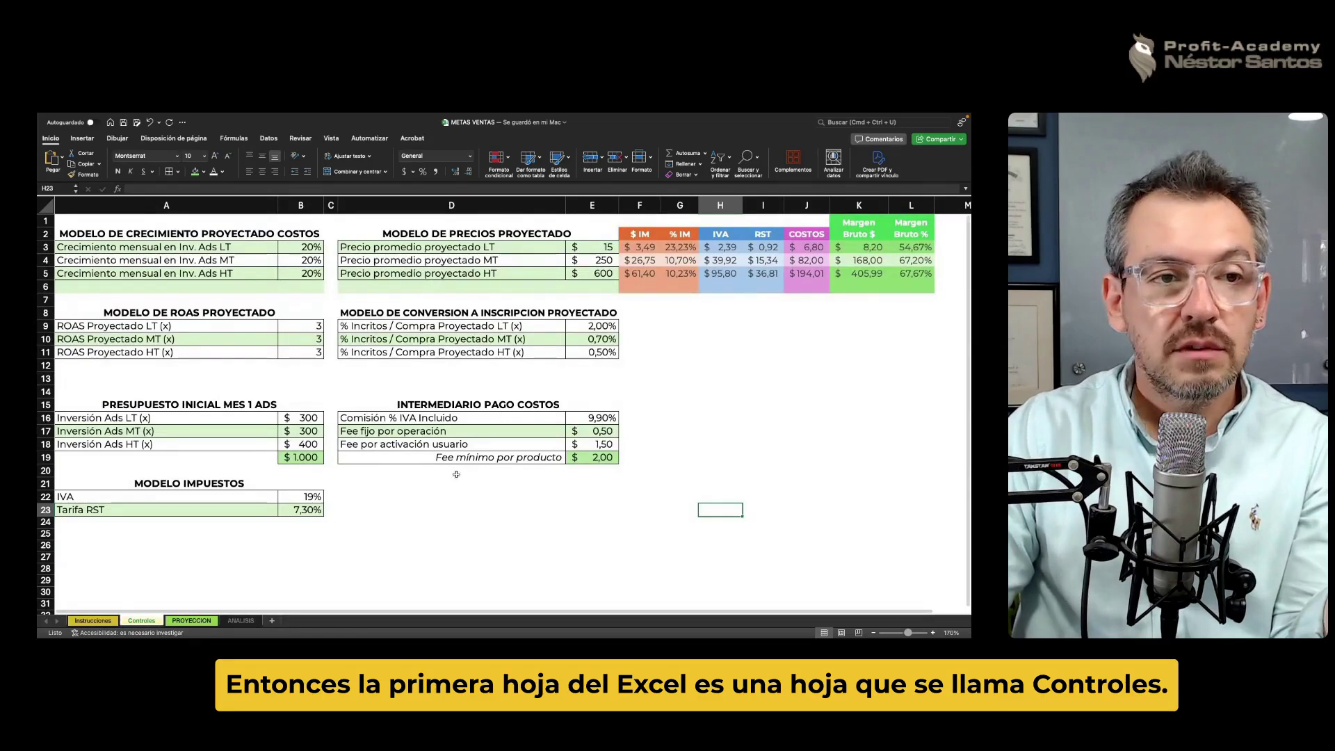
pyautogui.click(235, 272)
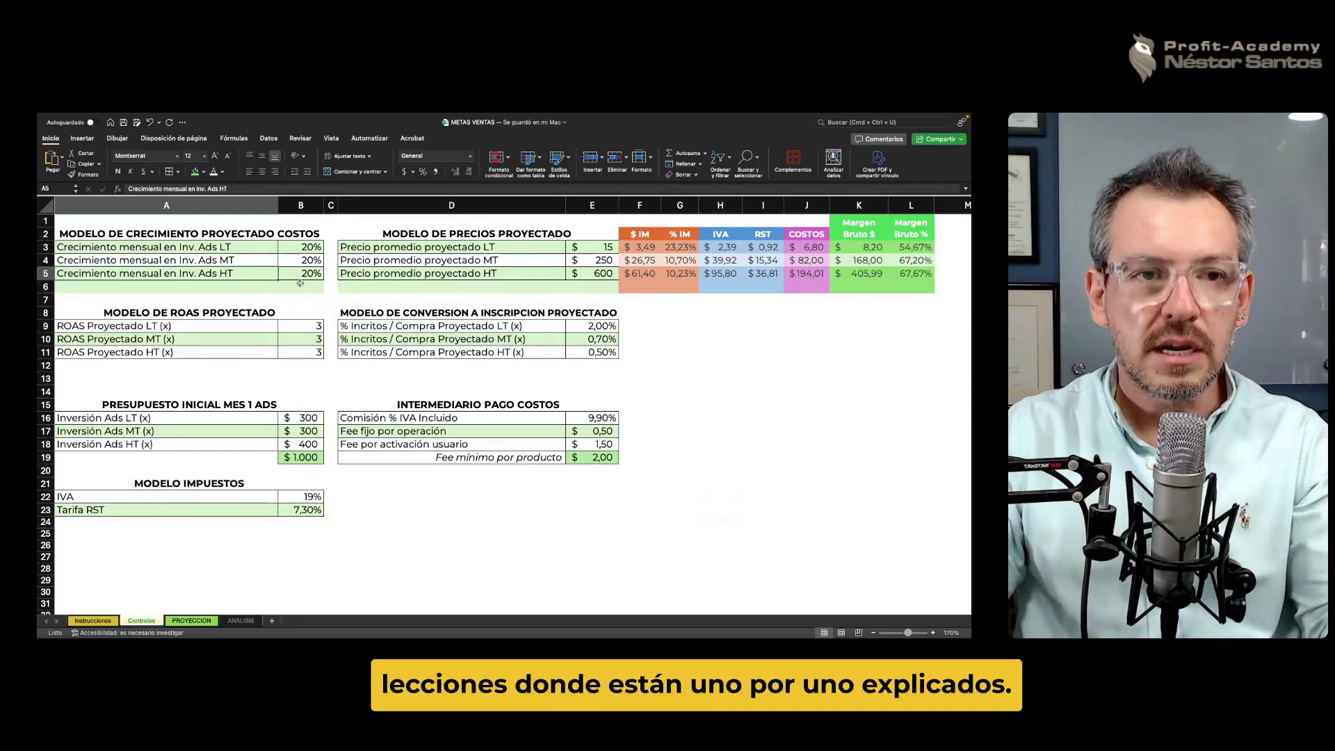
pyautogui.click(139, 246)
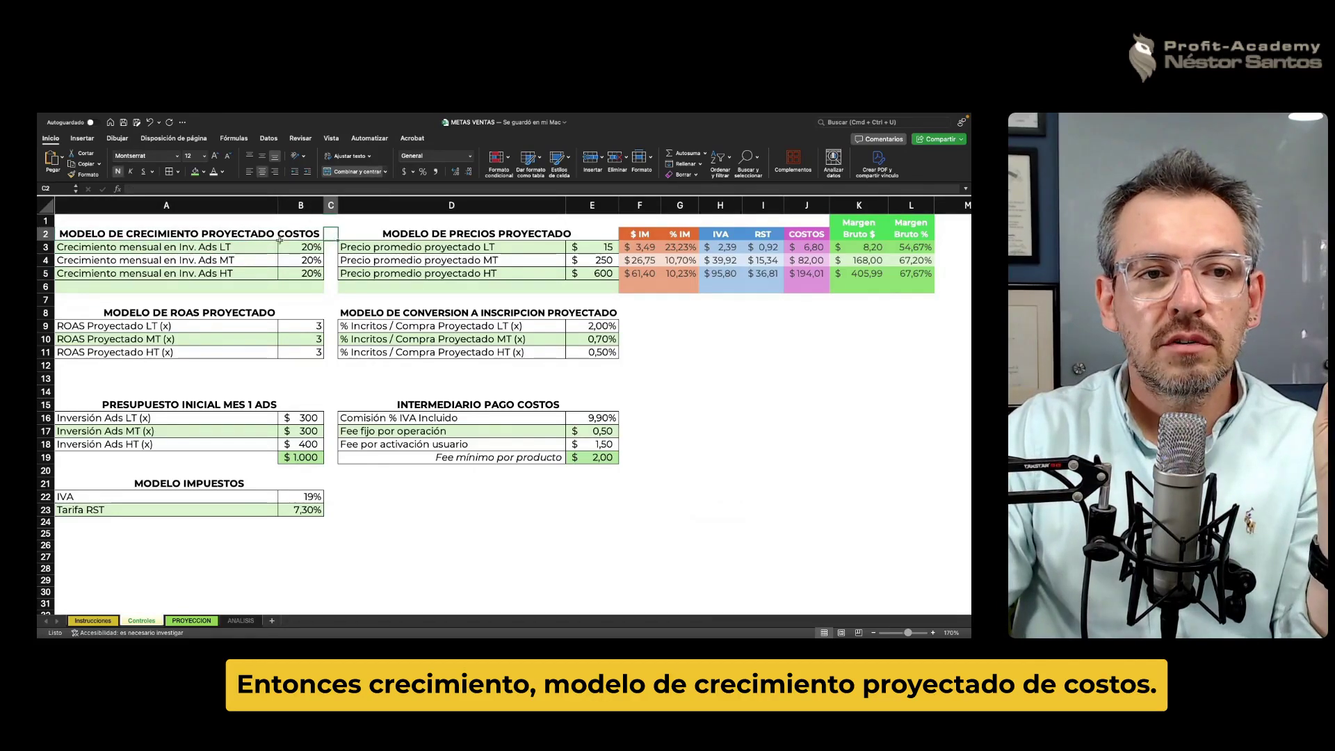
pyautogui.moveTo(292, 235); pyautogui.dragTo(225, 284)
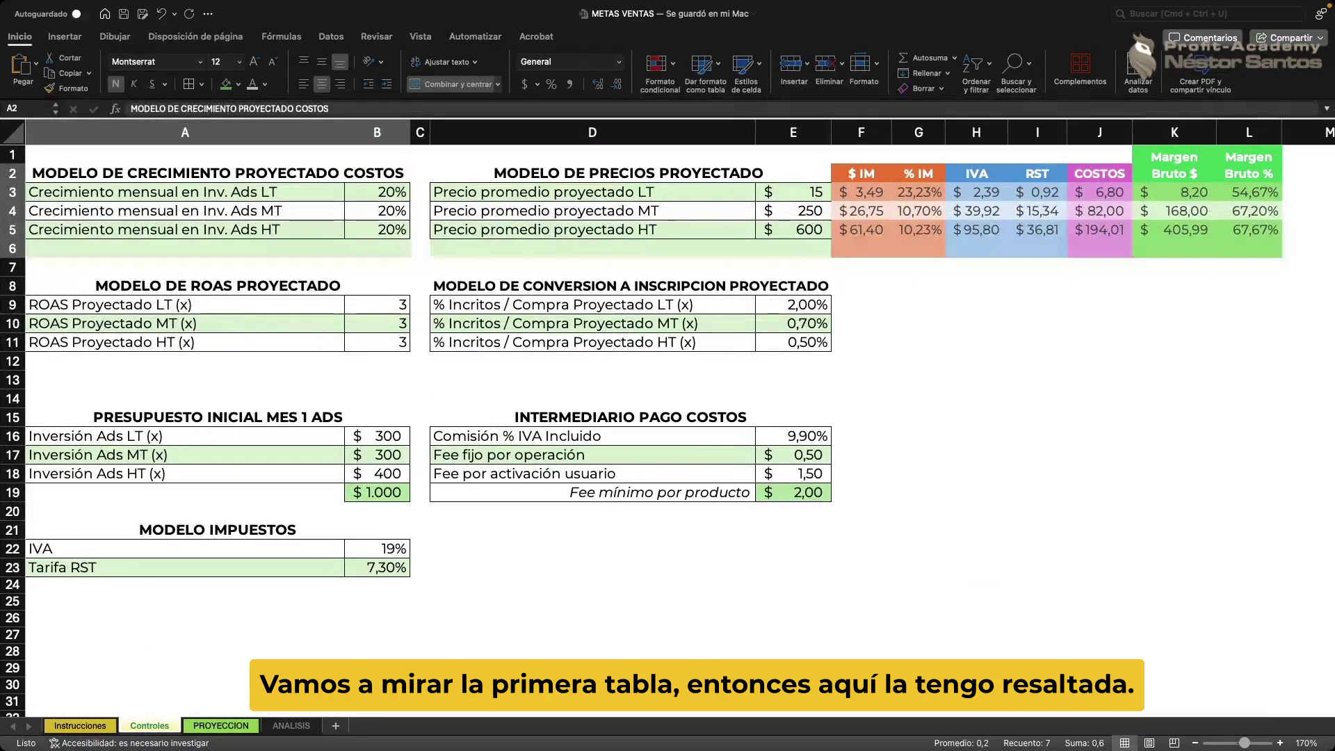
pyautogui.click(151, 195)
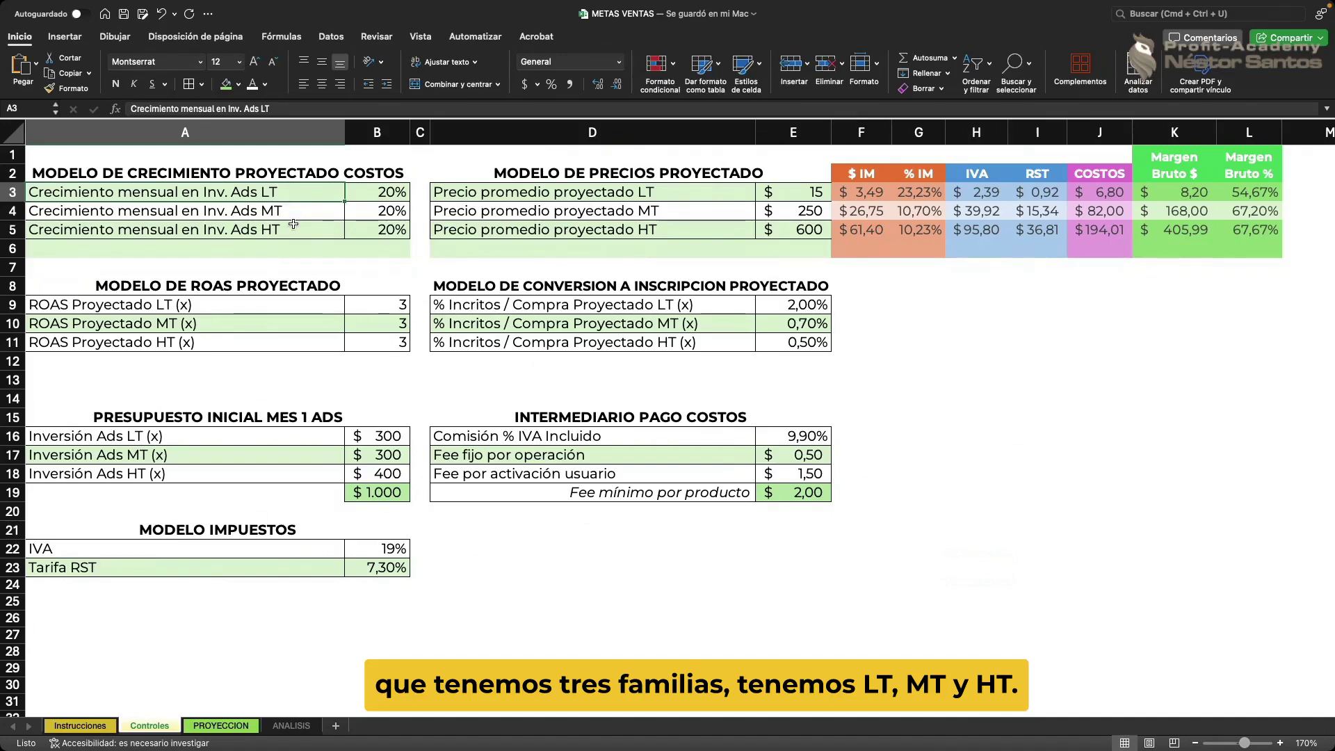
pyautogui.click(100, 726)
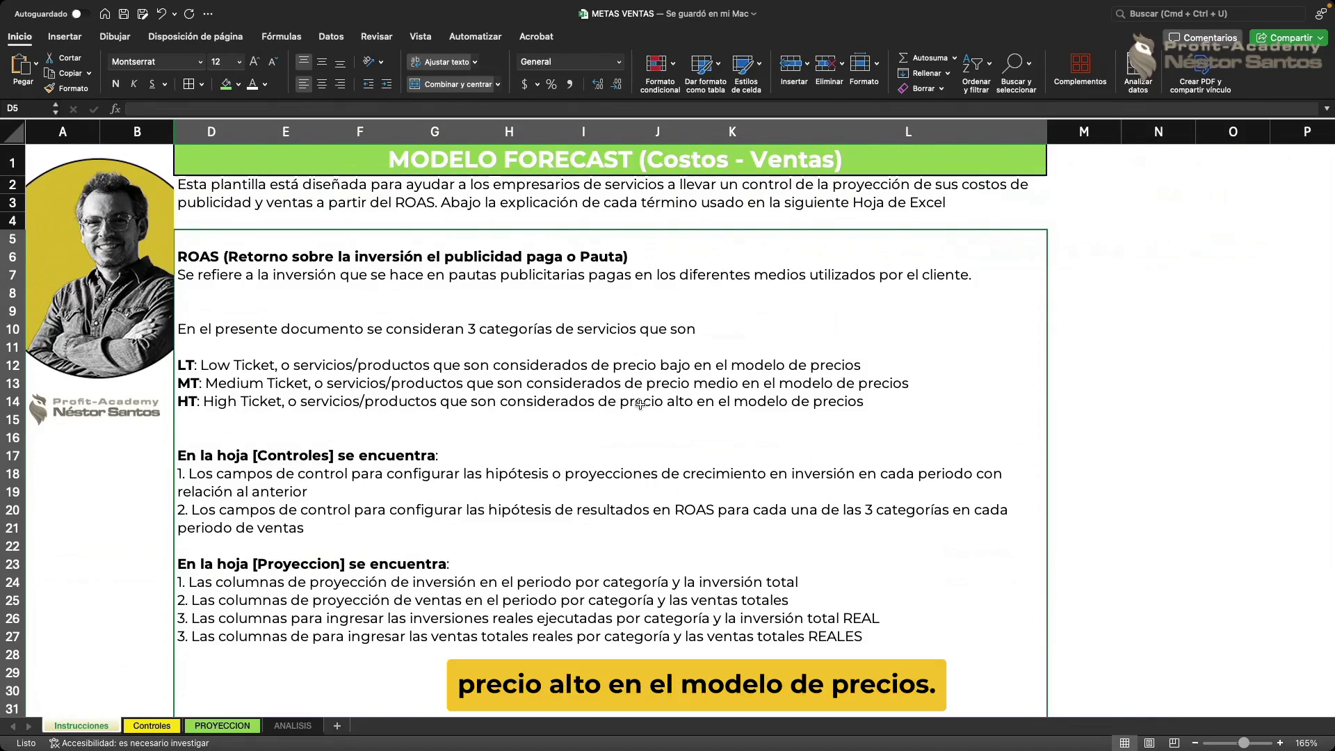
pyautogui.click(159, 725)
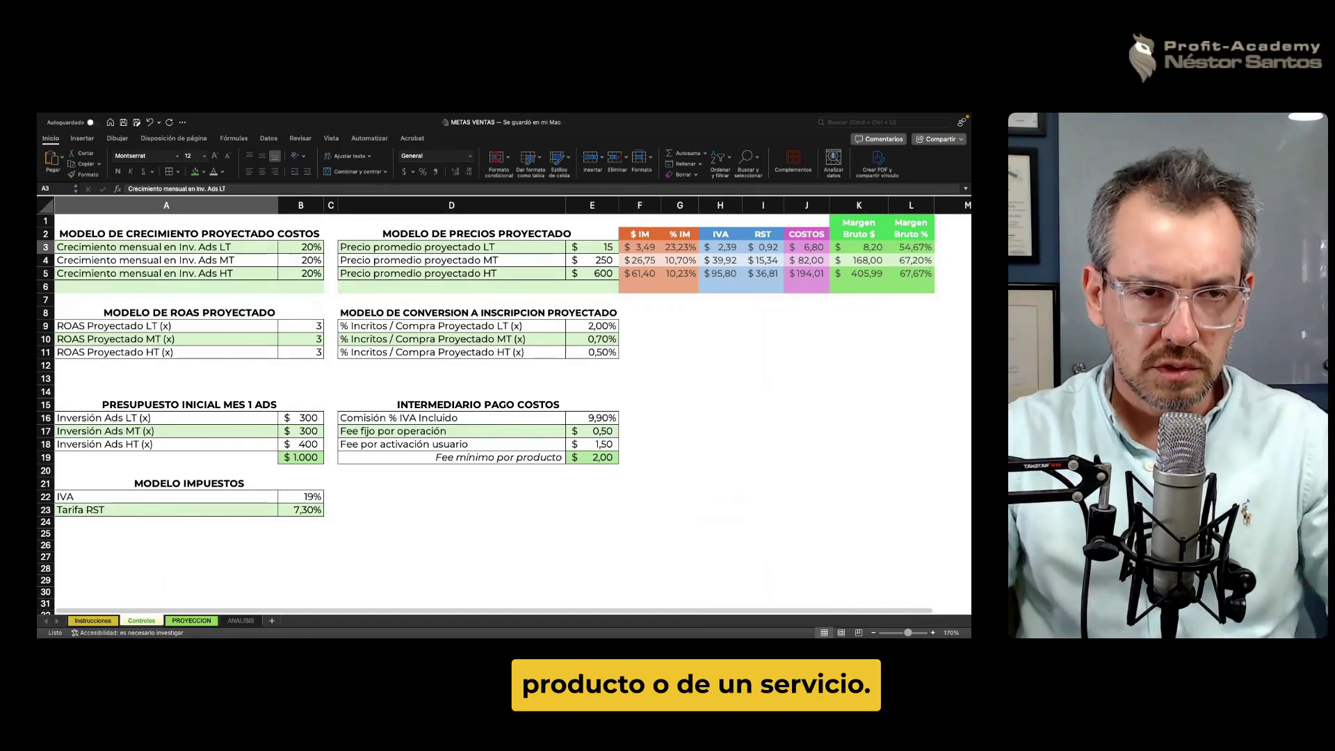
pyautogui.click(290, 289)
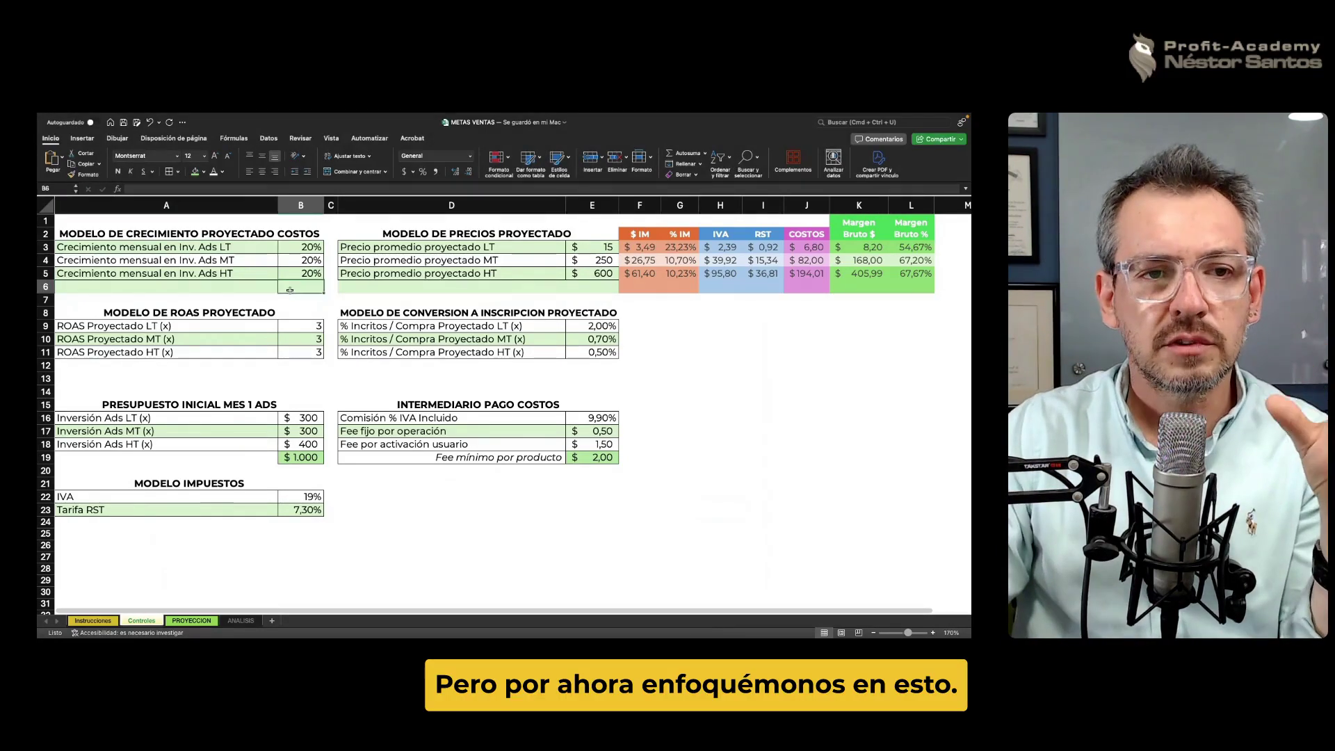
pyautogui.click(208, 247)
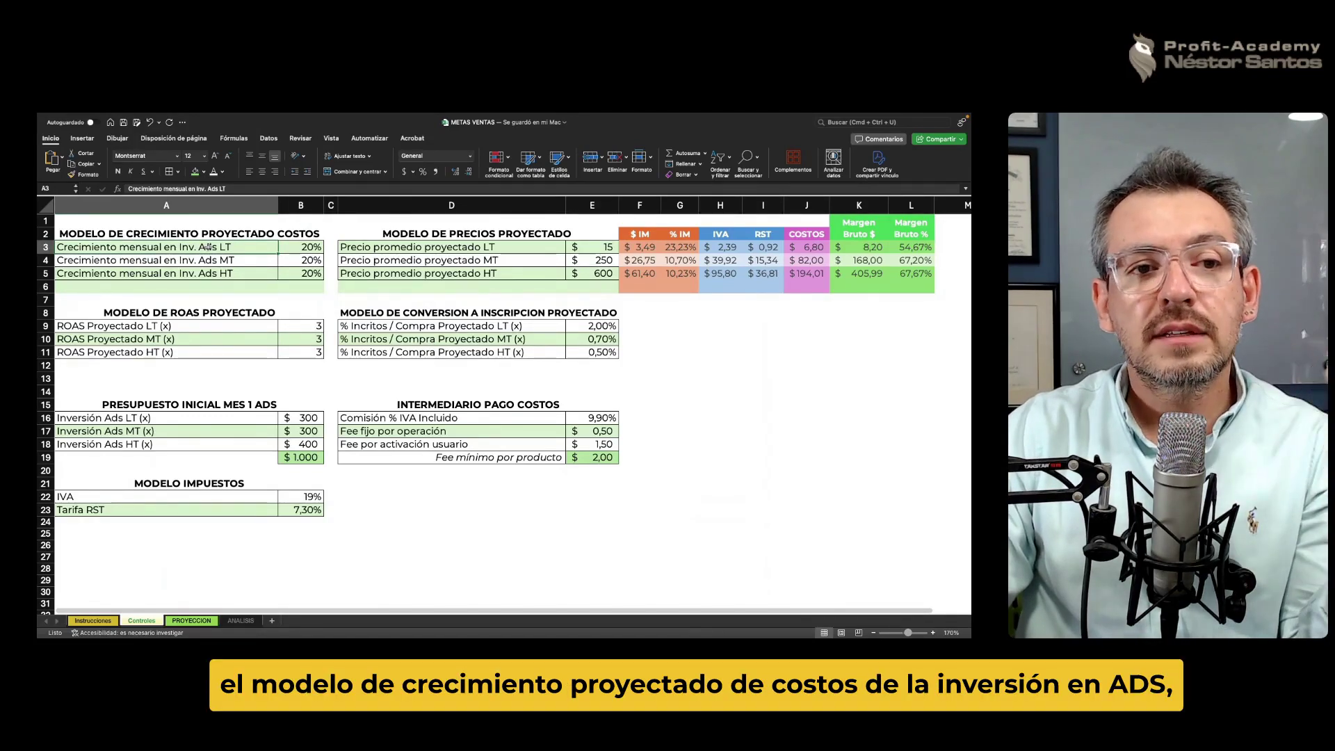
pyautogui.click(305, 246)
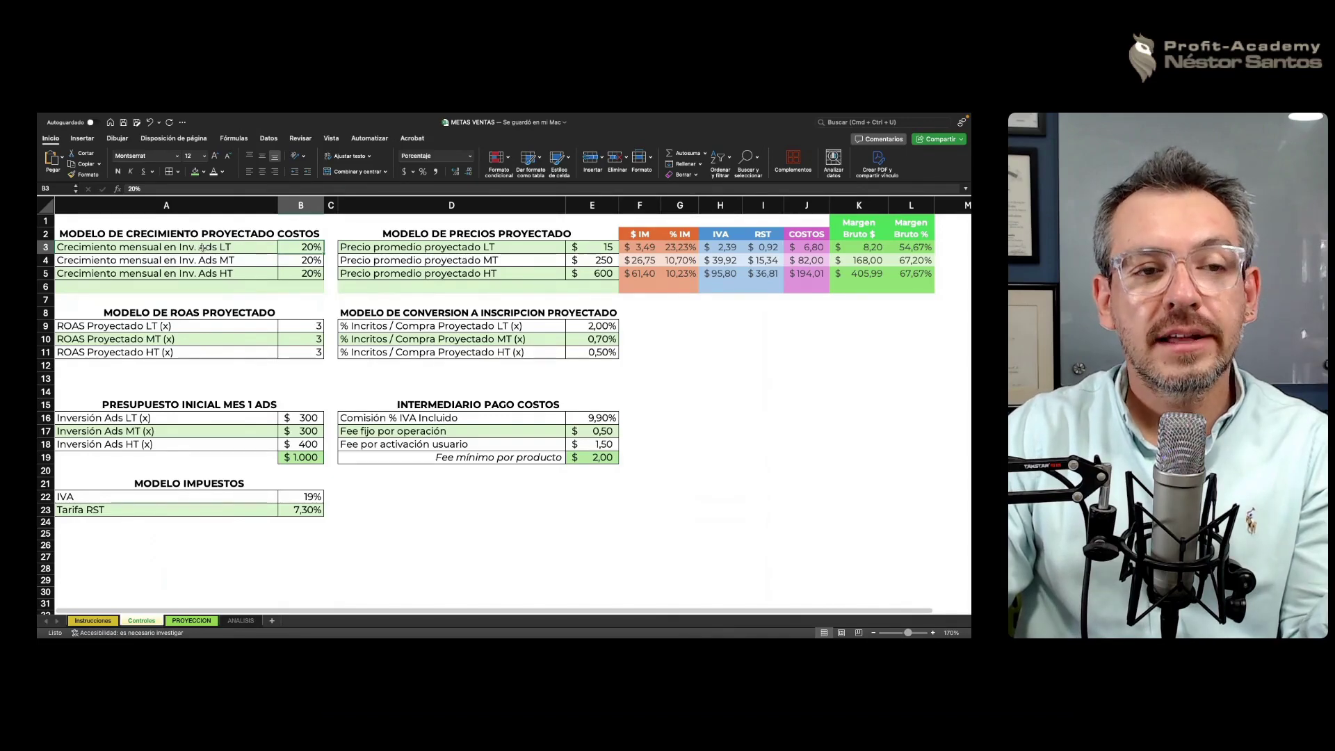
pyautogui.click(255, 246)
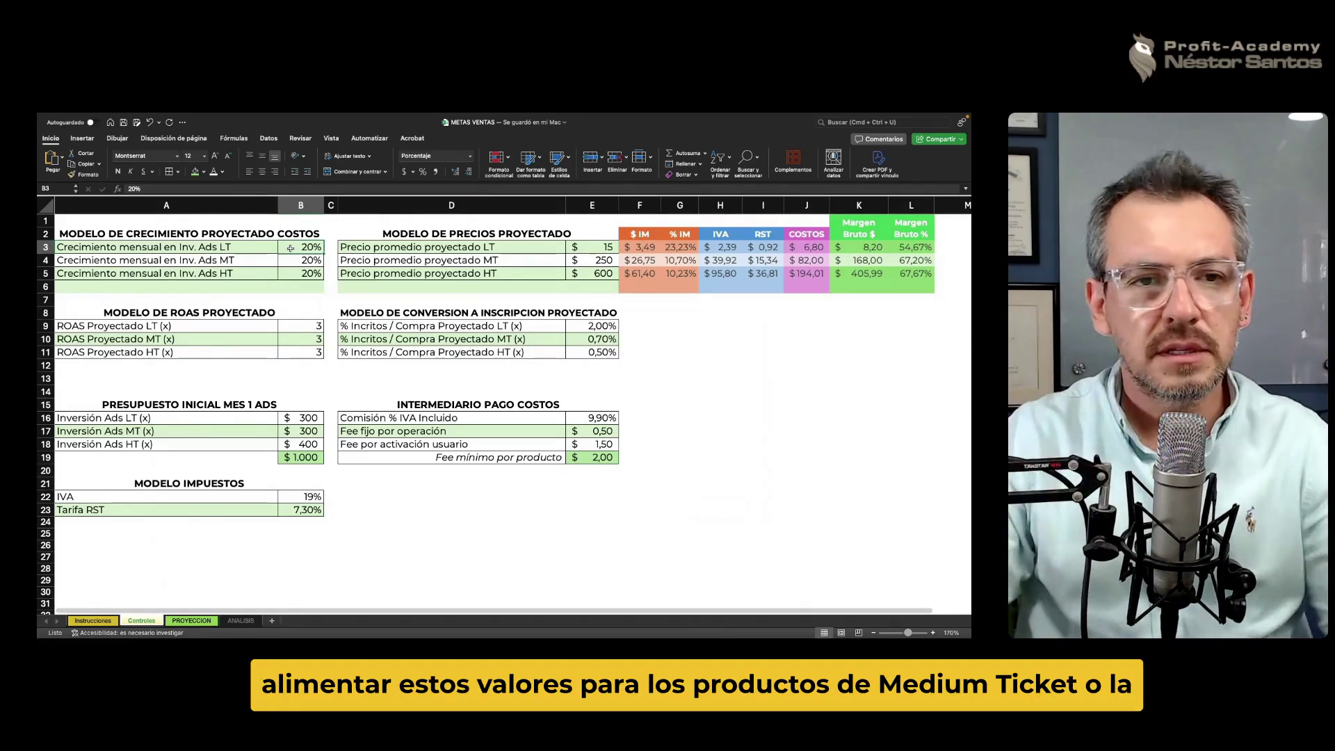
pyautogui.click(248, 258)
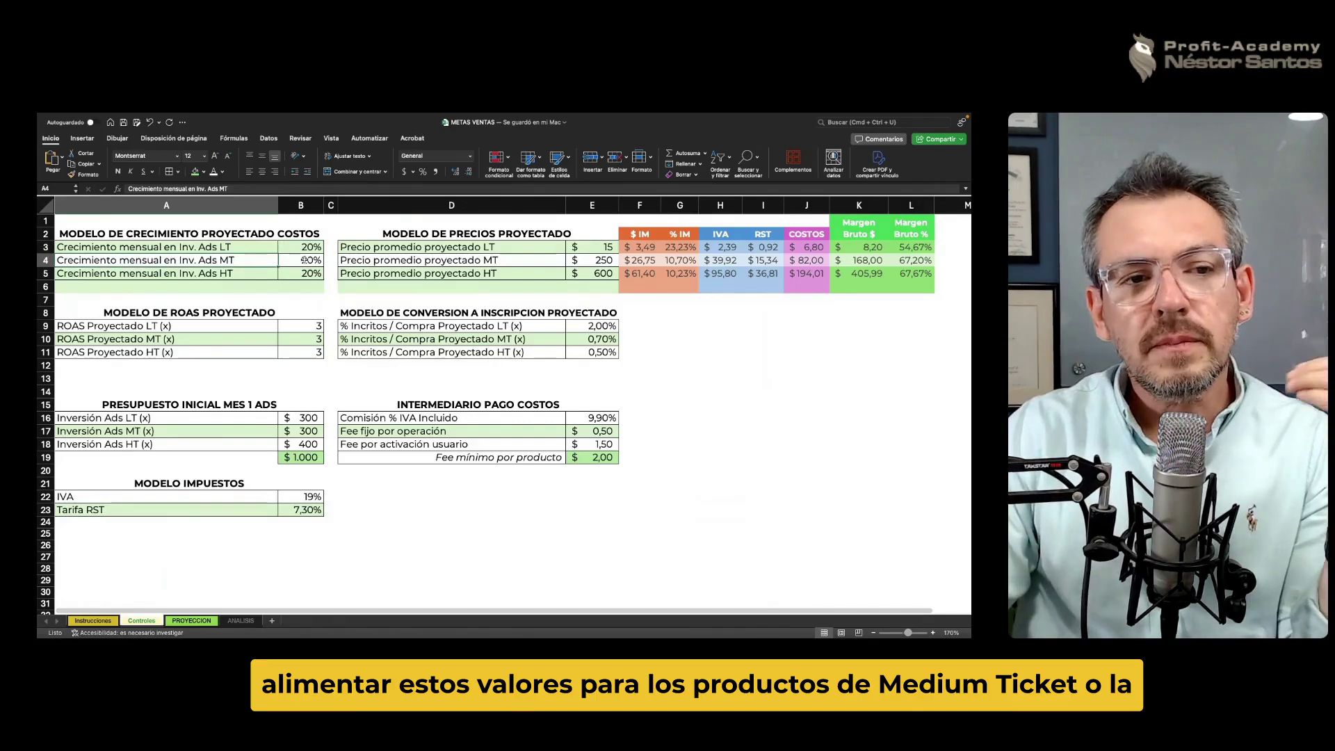
pyautogui.click(313, 260)
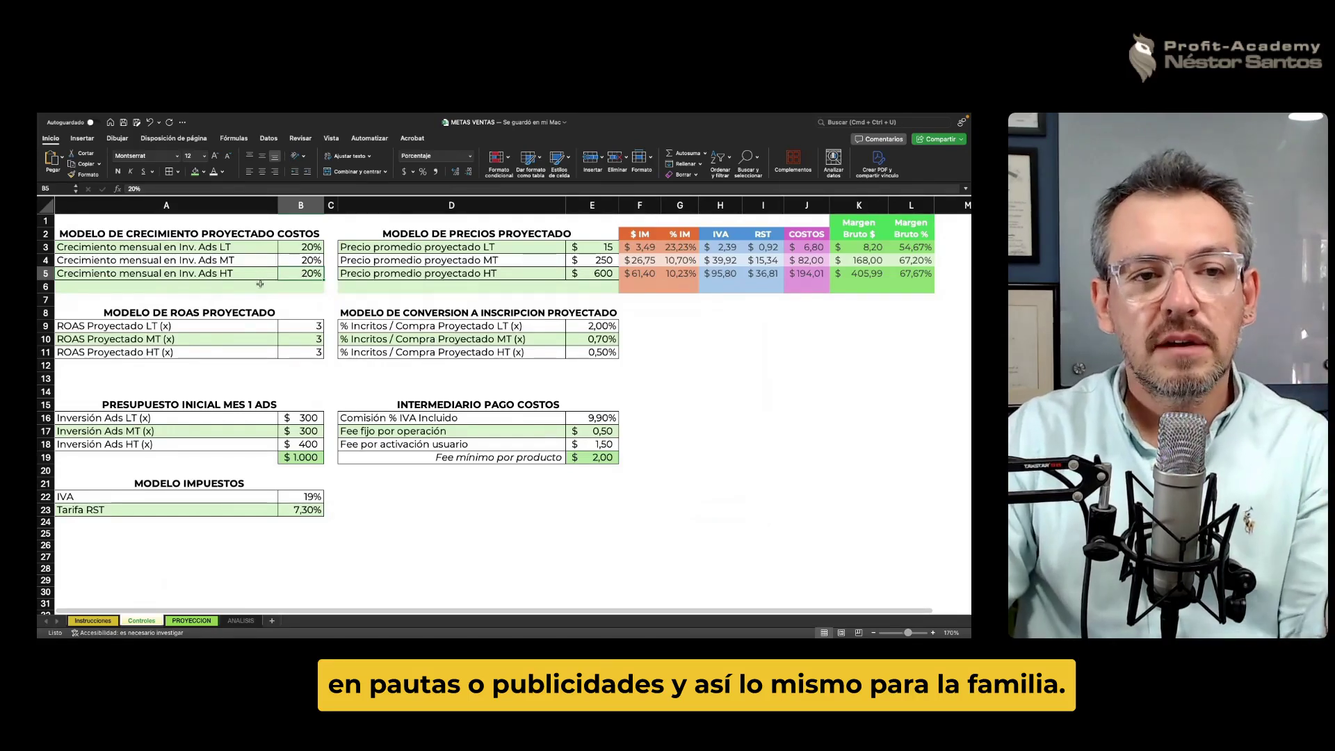
# Change the MT monthly ad growth rate to 10%, then select the LT projected ROAS of 3.
pyautogui.click(266, 260)
pyautogui.click(312, 259)
pyautogui.write('3')
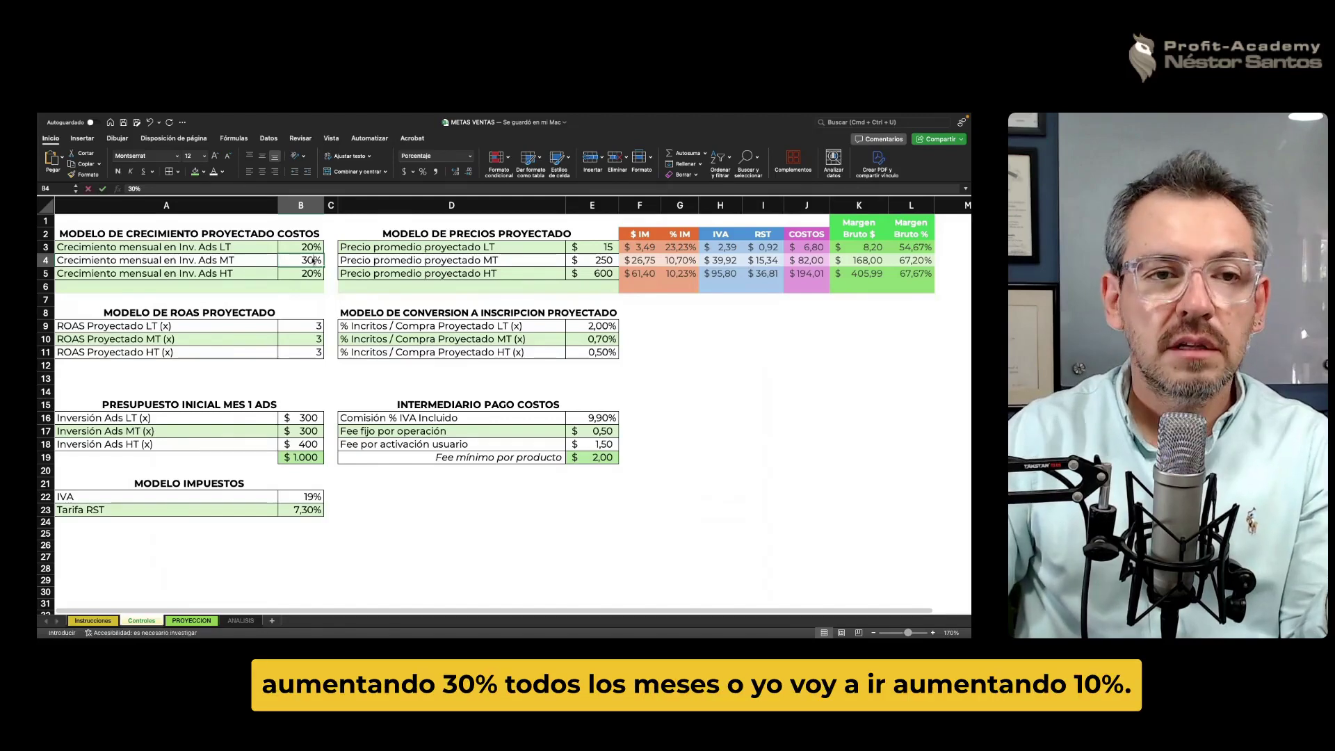
pyautogui.press('Return')
pyautogui.write('1')
pyautogui.press('Return')
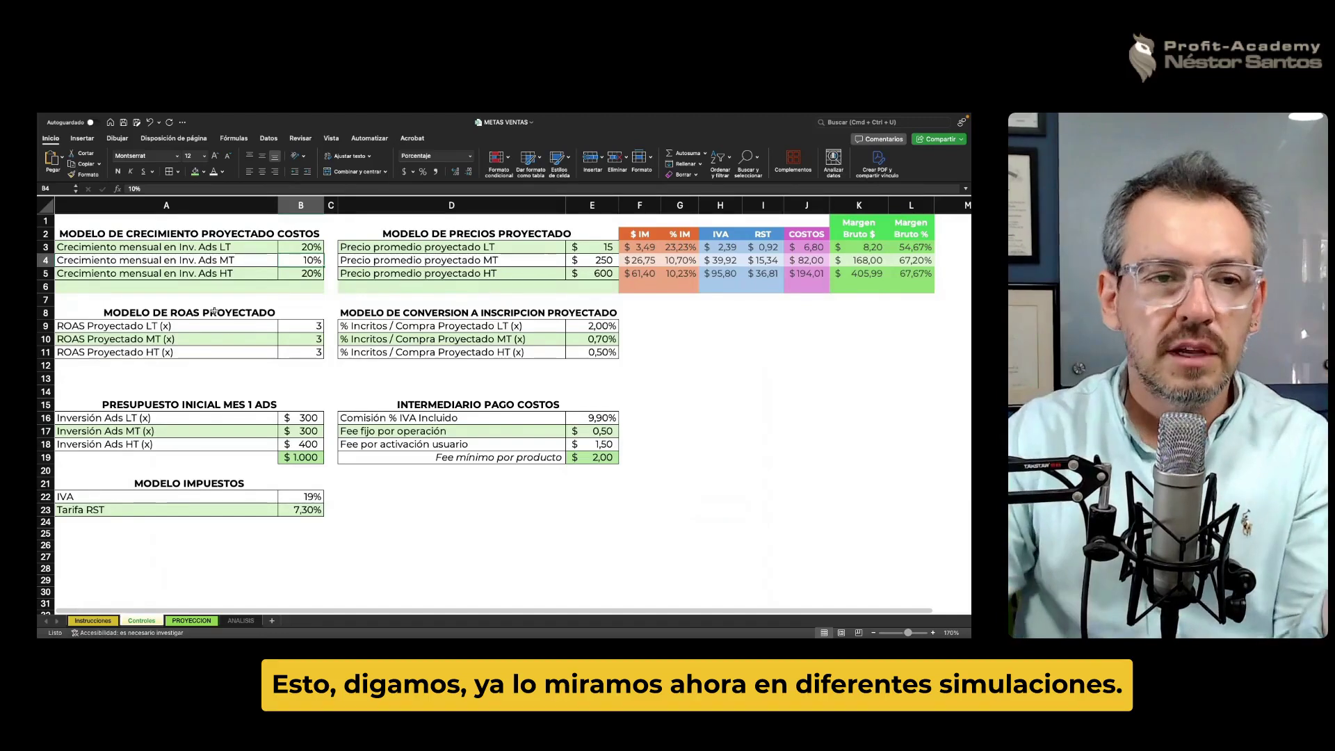
pyautogui.click(273, 324)
pyautogui.click(298, 326)
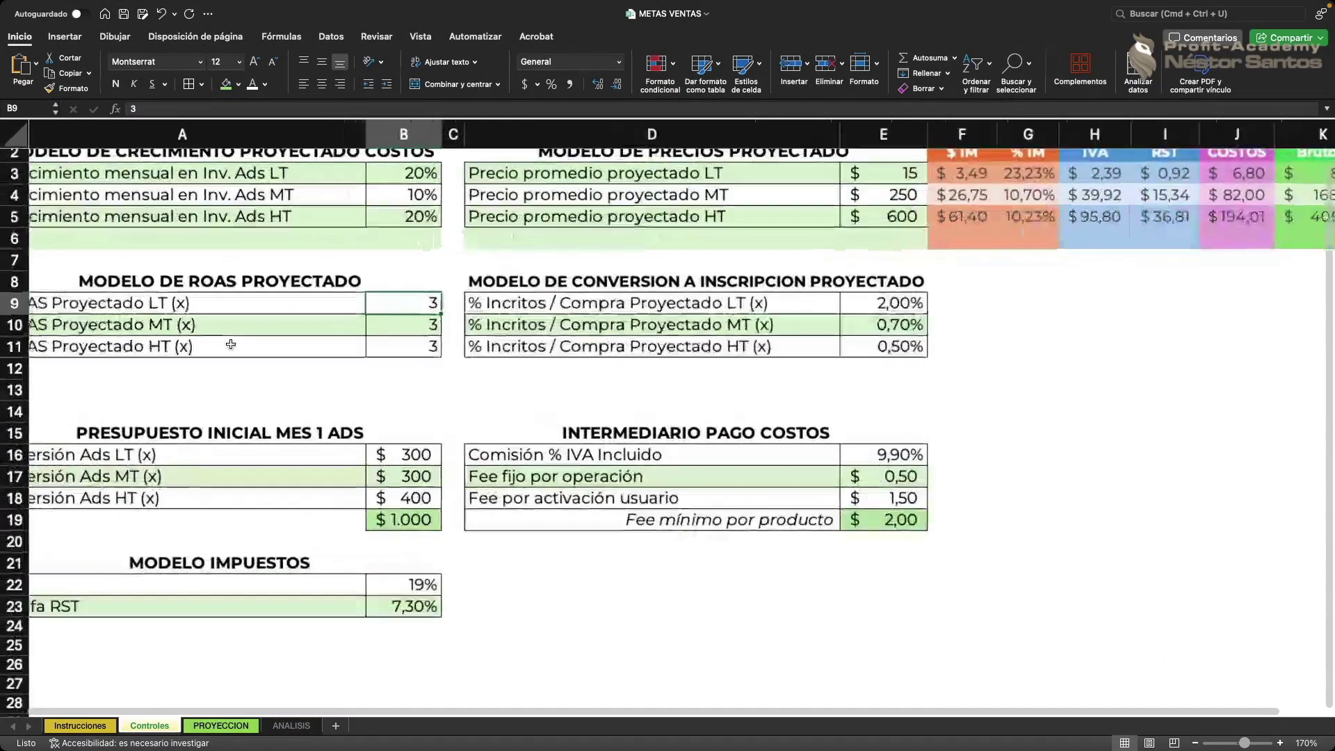
pyautogui.scroll(3, 231, 344)
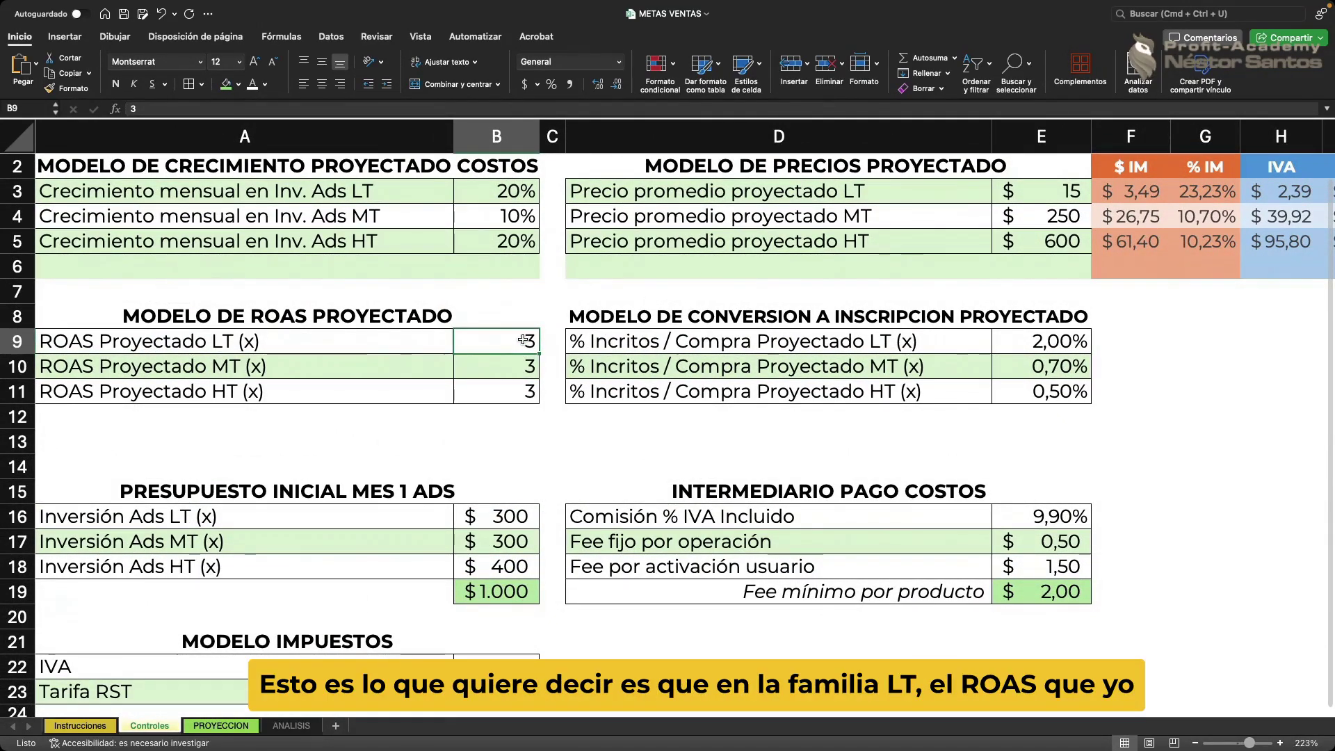
pyautogui.click(188, 341)
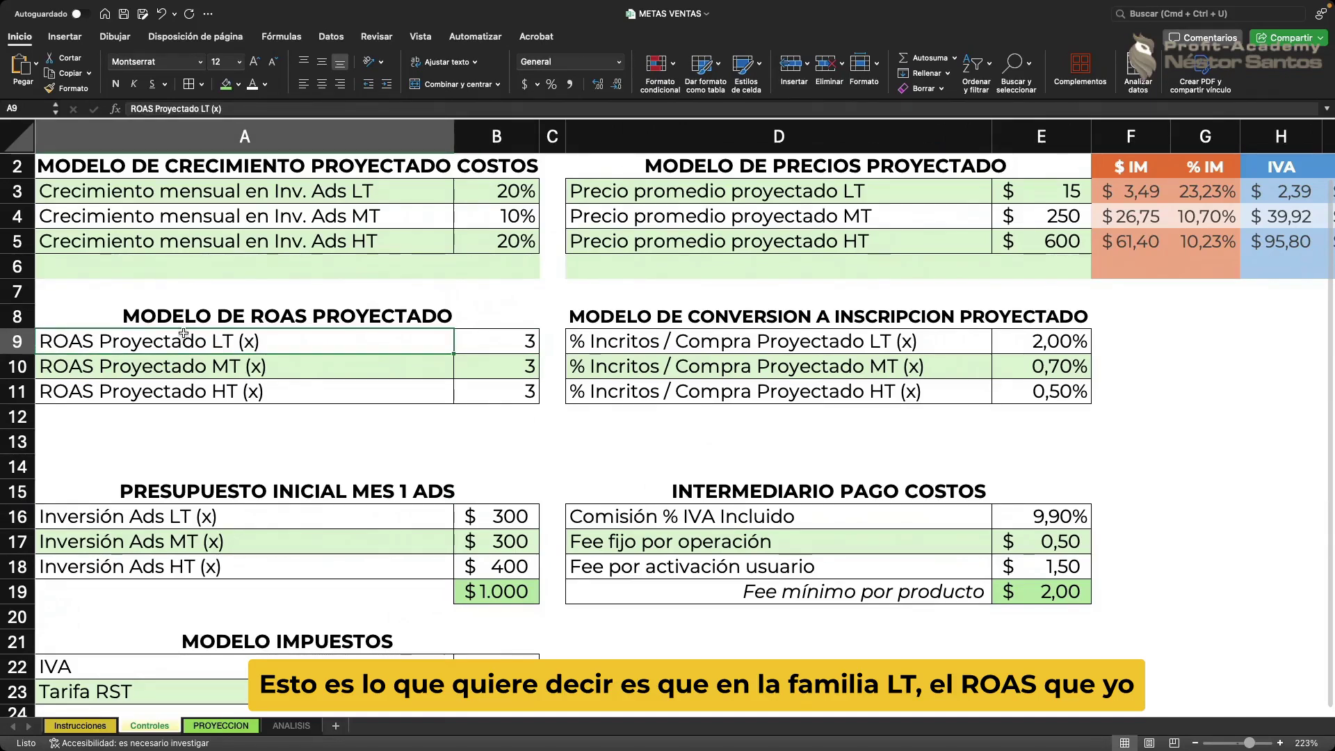
pyautogui.click(515, 340)
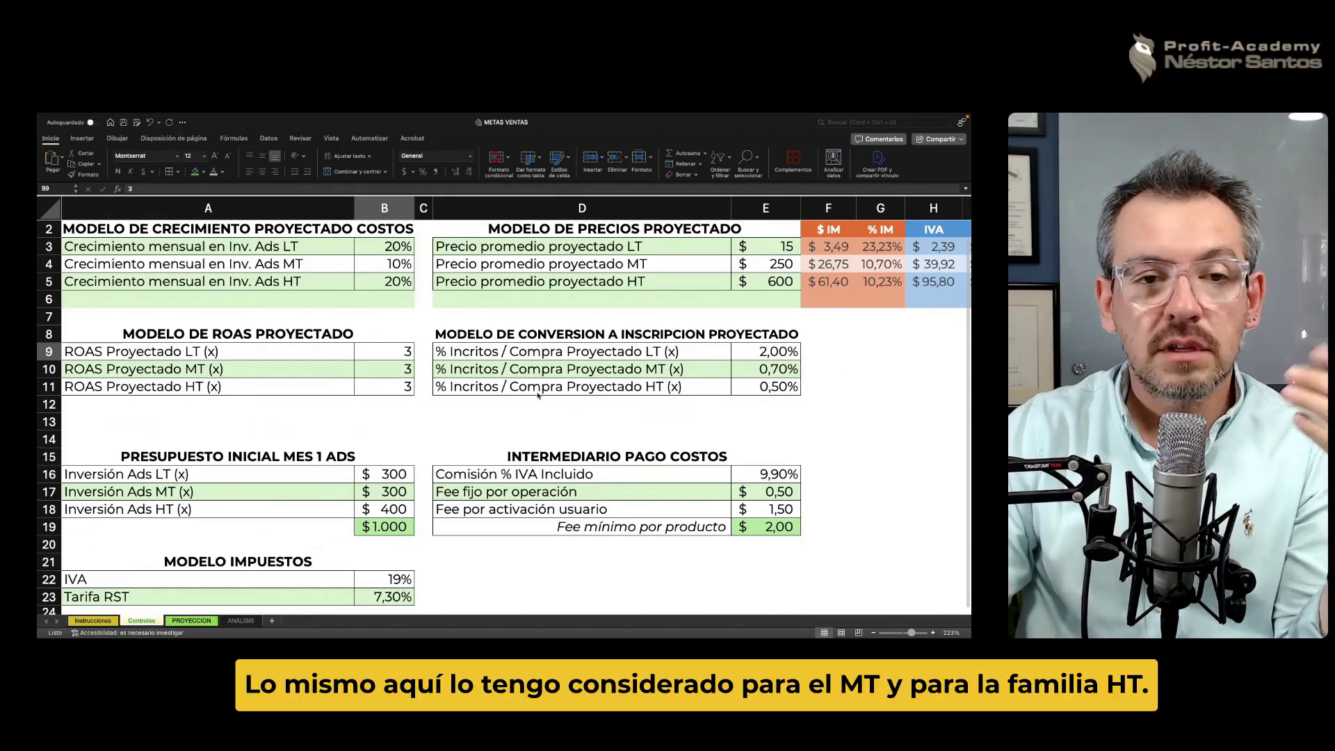
pyautogui.click(302, 379)
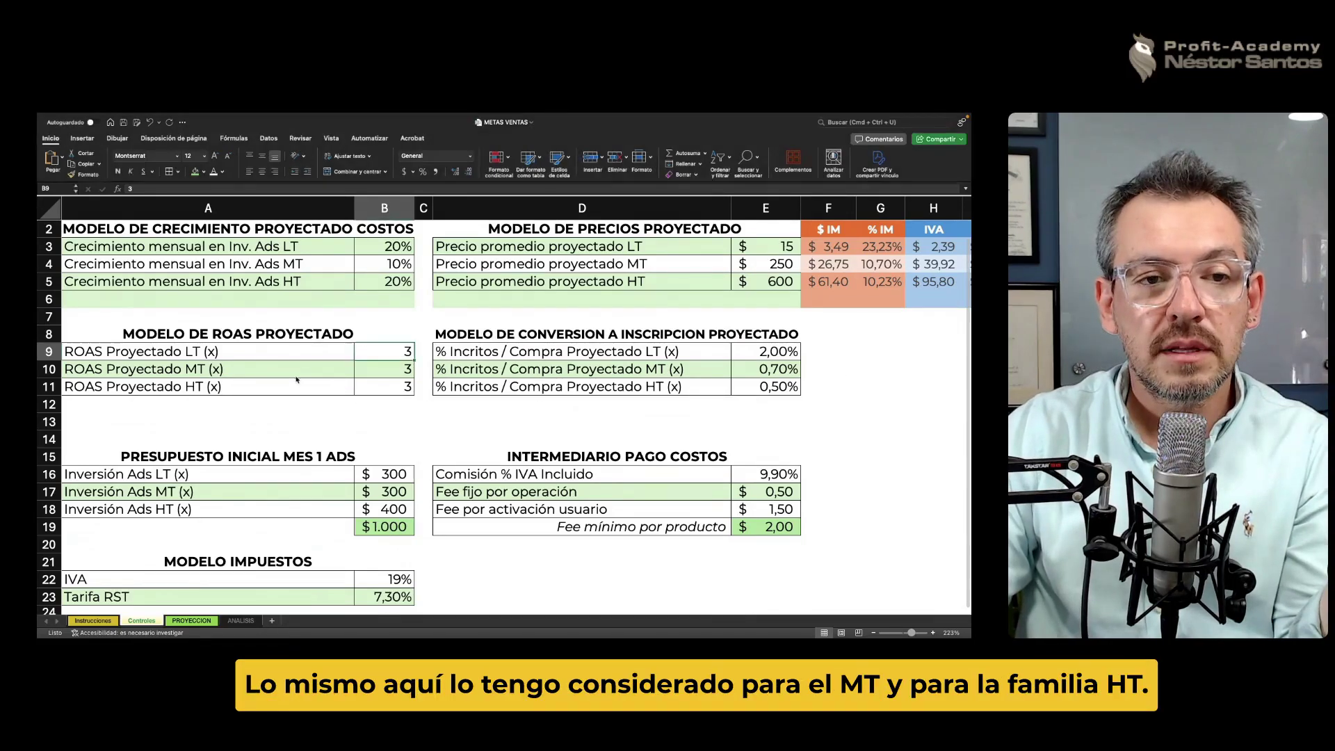
pyautogui.click(376, 388)
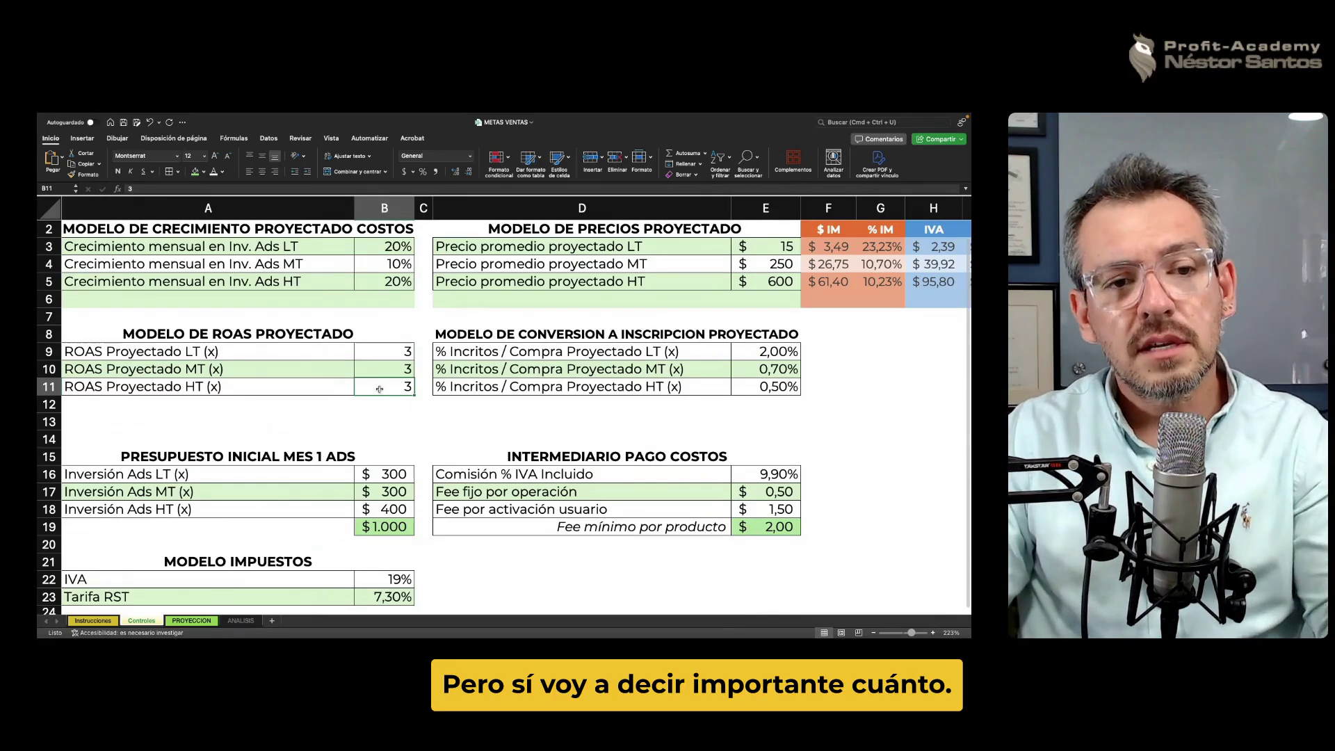
pyautogui.click(307, 415)
pyautogui.click(299, 476)
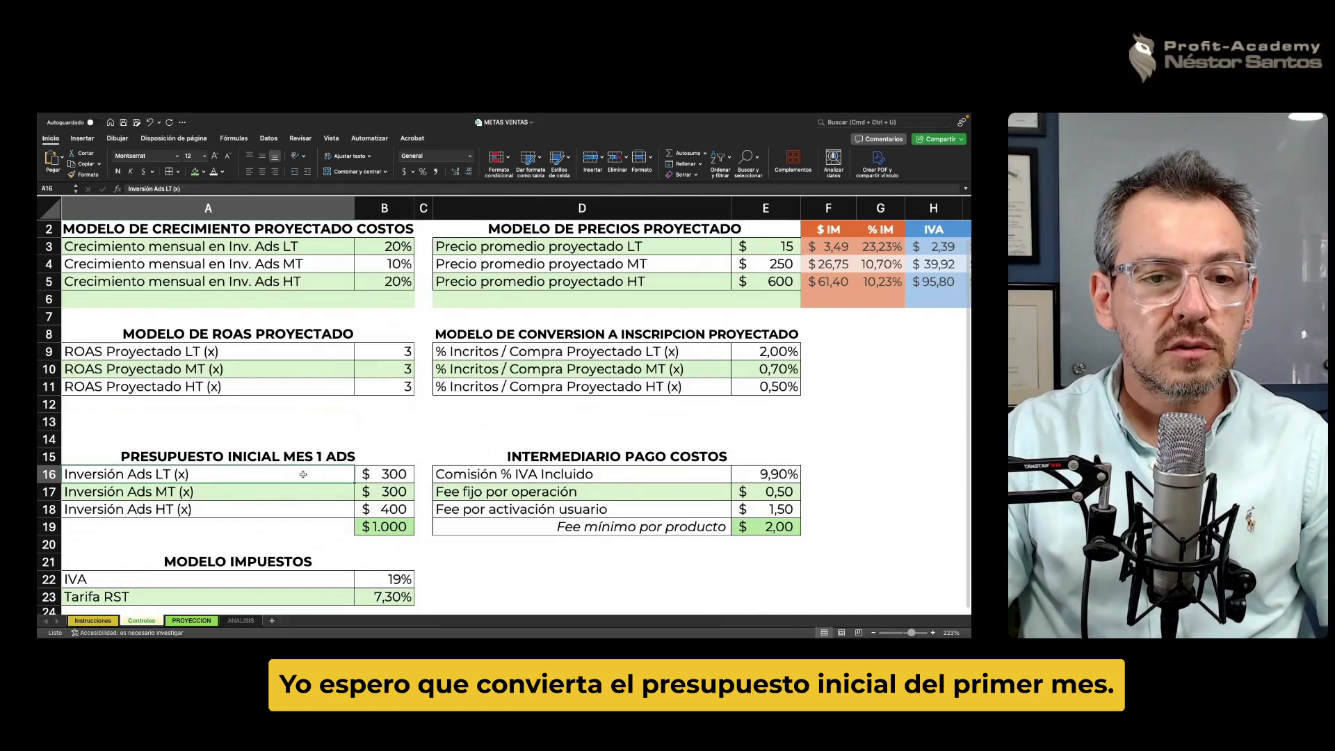
pyautogui.click(388, 476)
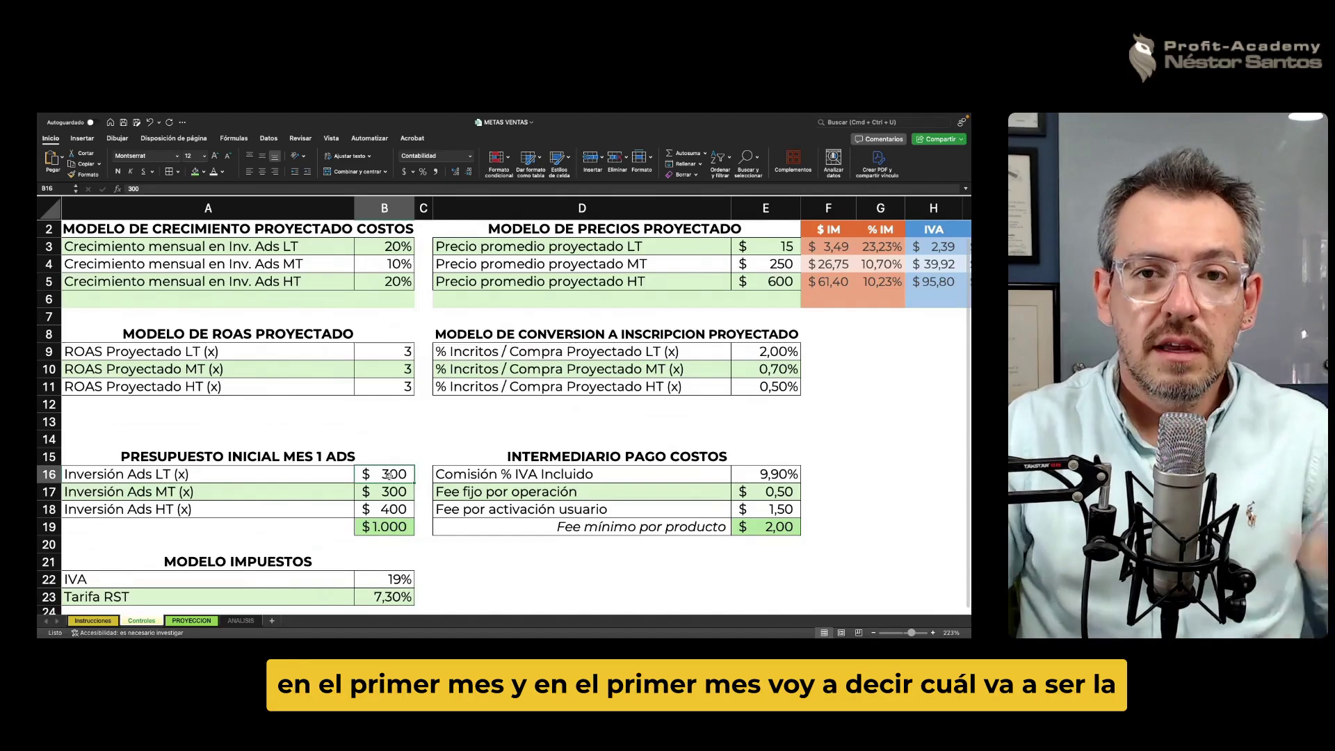
pyautogui.click(389, 427)
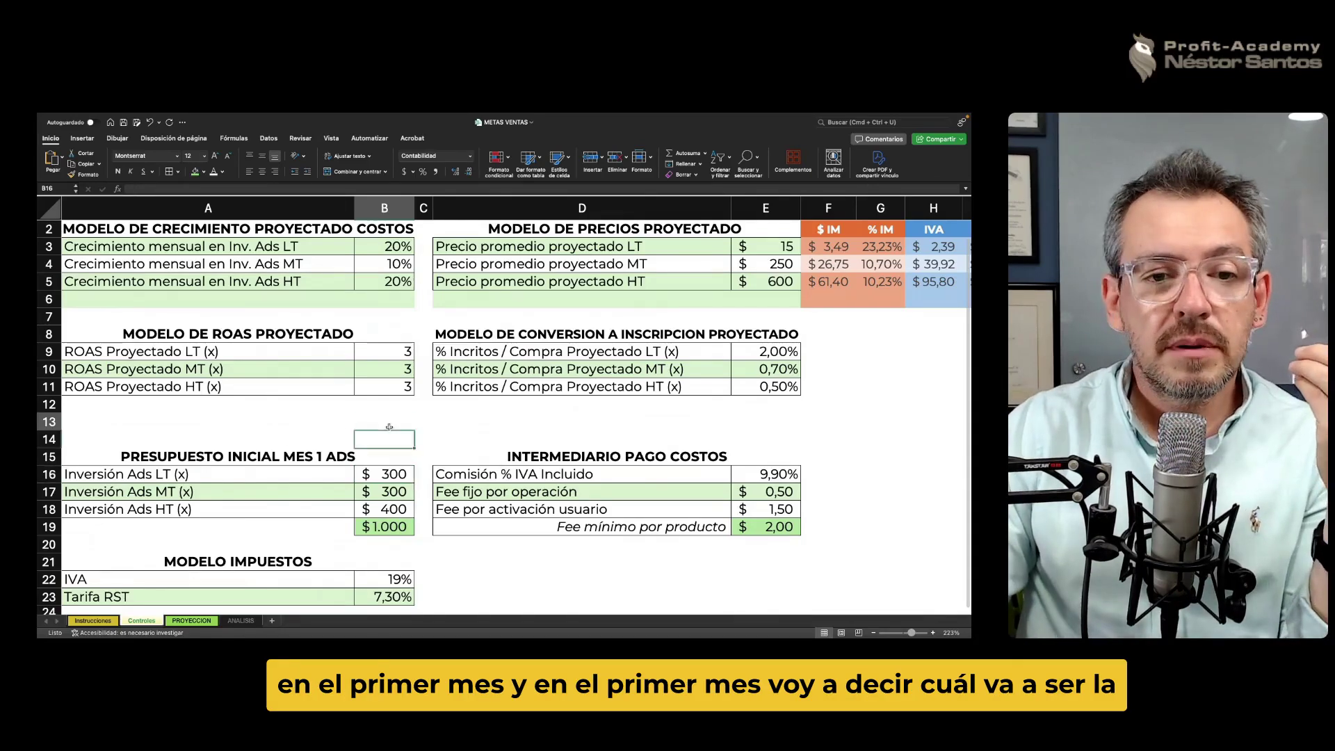
pyautogui.click(387, 471)
pyautogui.click(226, 479)
pyautogui.scroll(2, 292, 480)
pyautogui.scroll(-1, 315, 492)
pyautogui.scroll(-1, 371, 478)
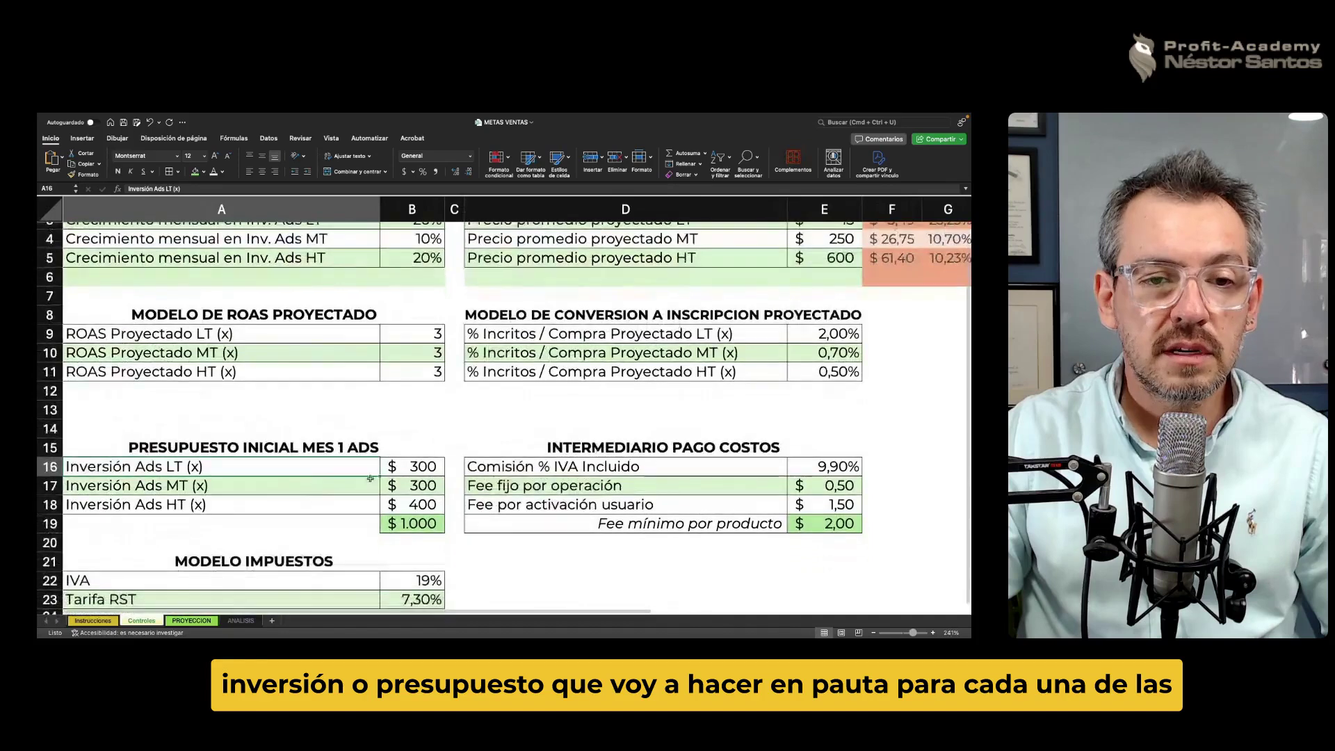
pyautogui.click(390, 469)
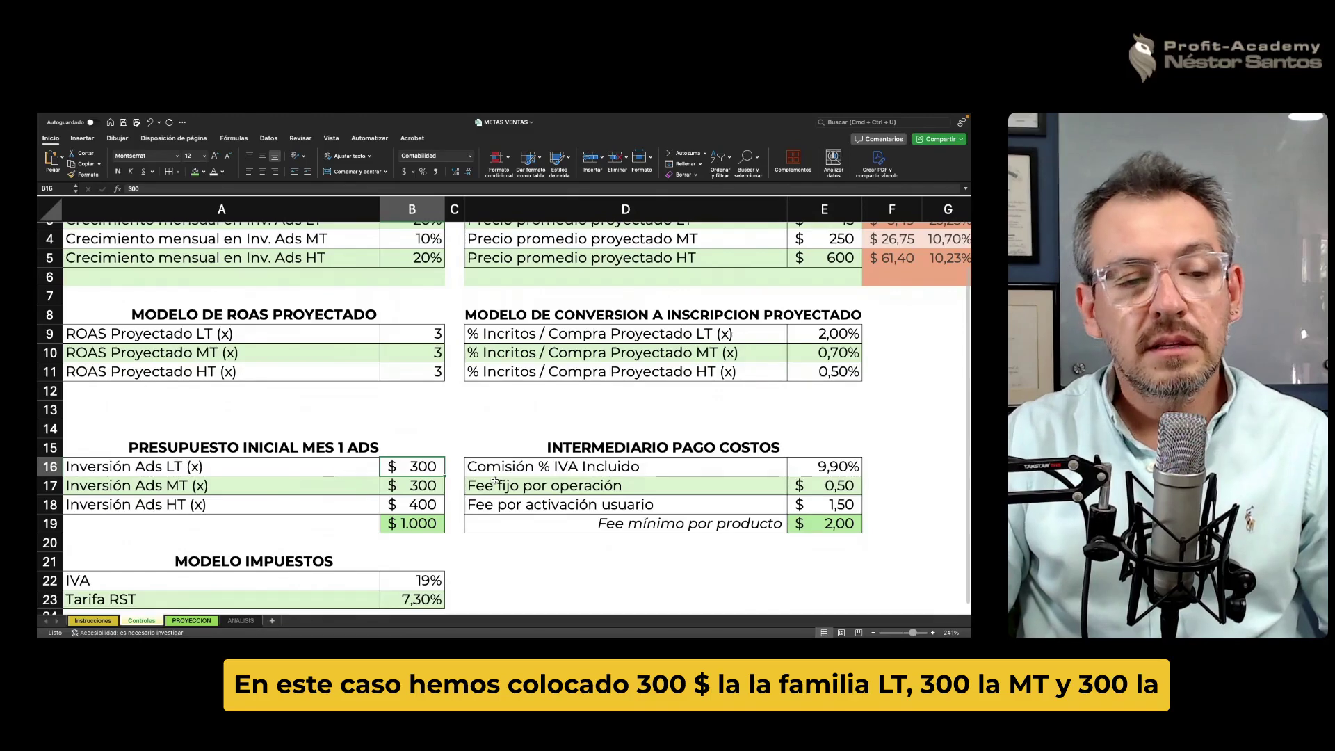
pyautogui.press('Down')
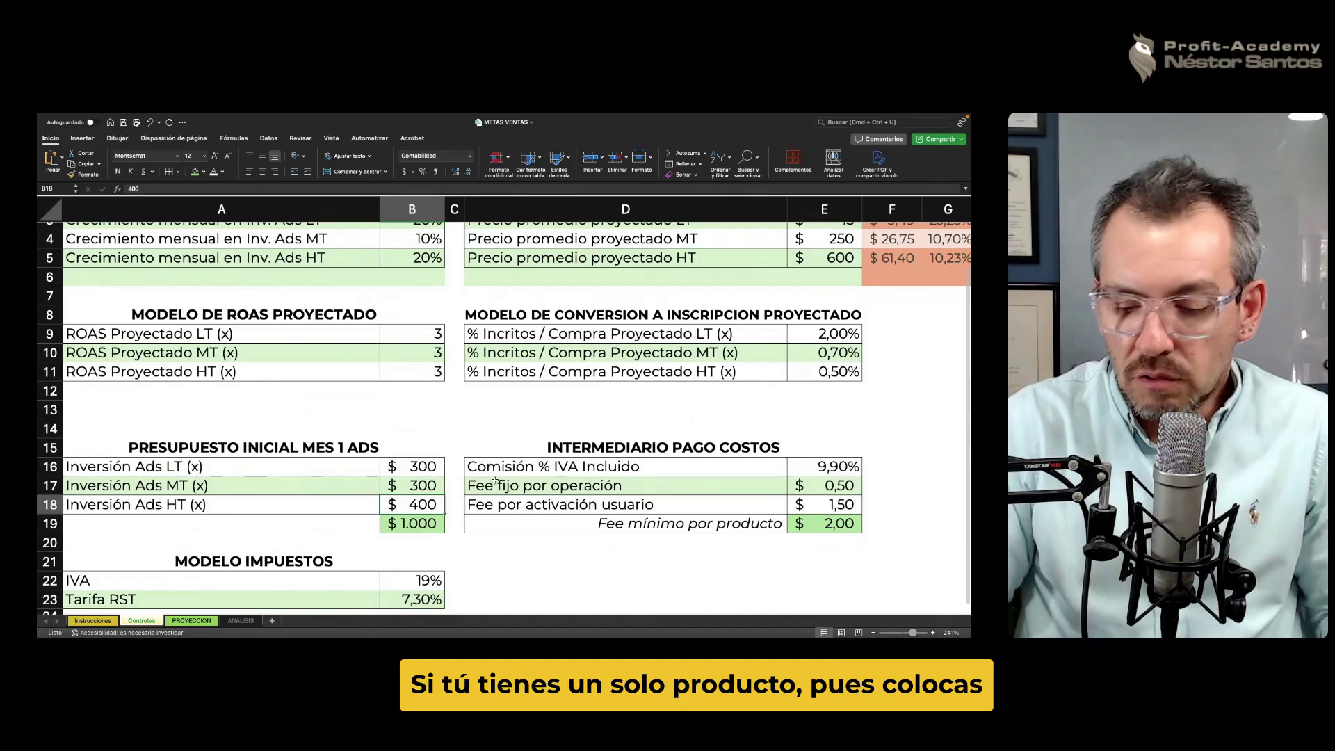
pyautogui.write('0')
pyautogui.press('Up')
pyautogui.write('0')
pyautogui.press('Up')
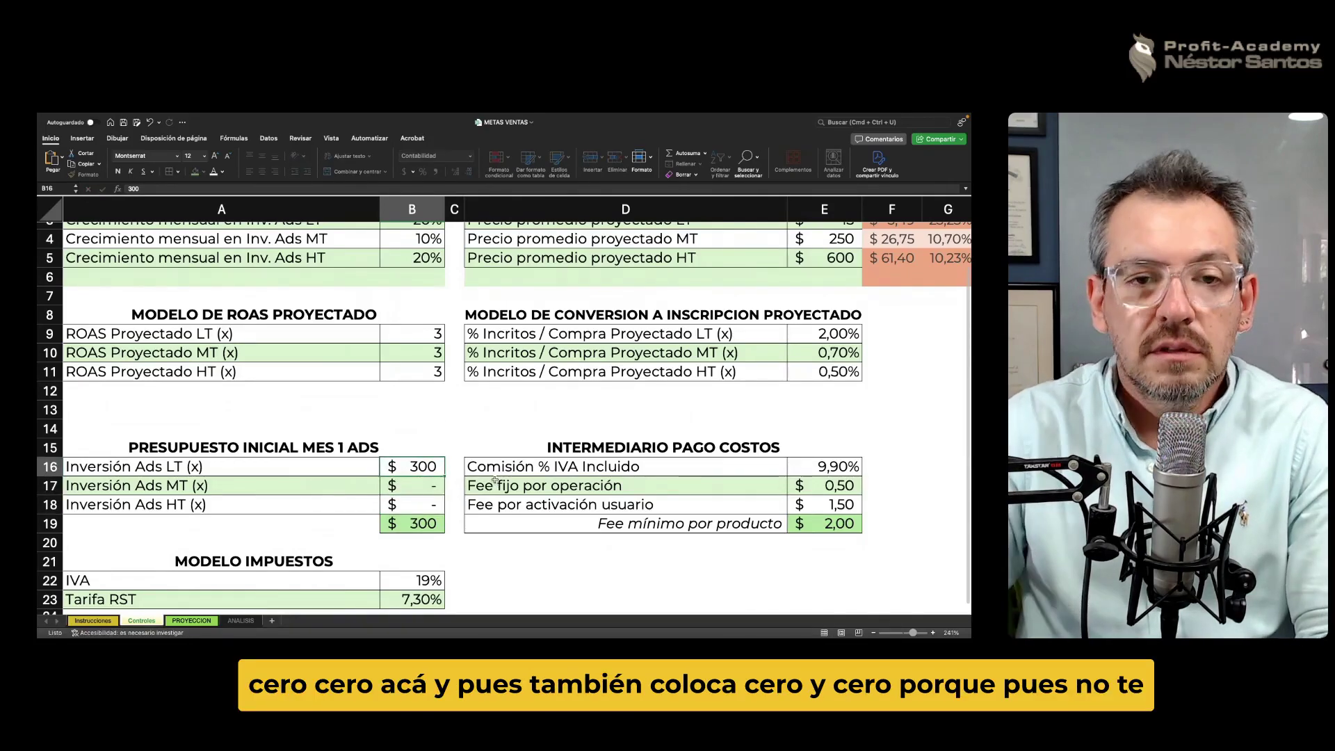
pyautogui.click(413, 371)
pyautogui.write('0')
pyautogui.press('Up')
pyautogui.write('0')
pyautogui.press('Up')
pyautogui.hotkey('ctrl', 'z')
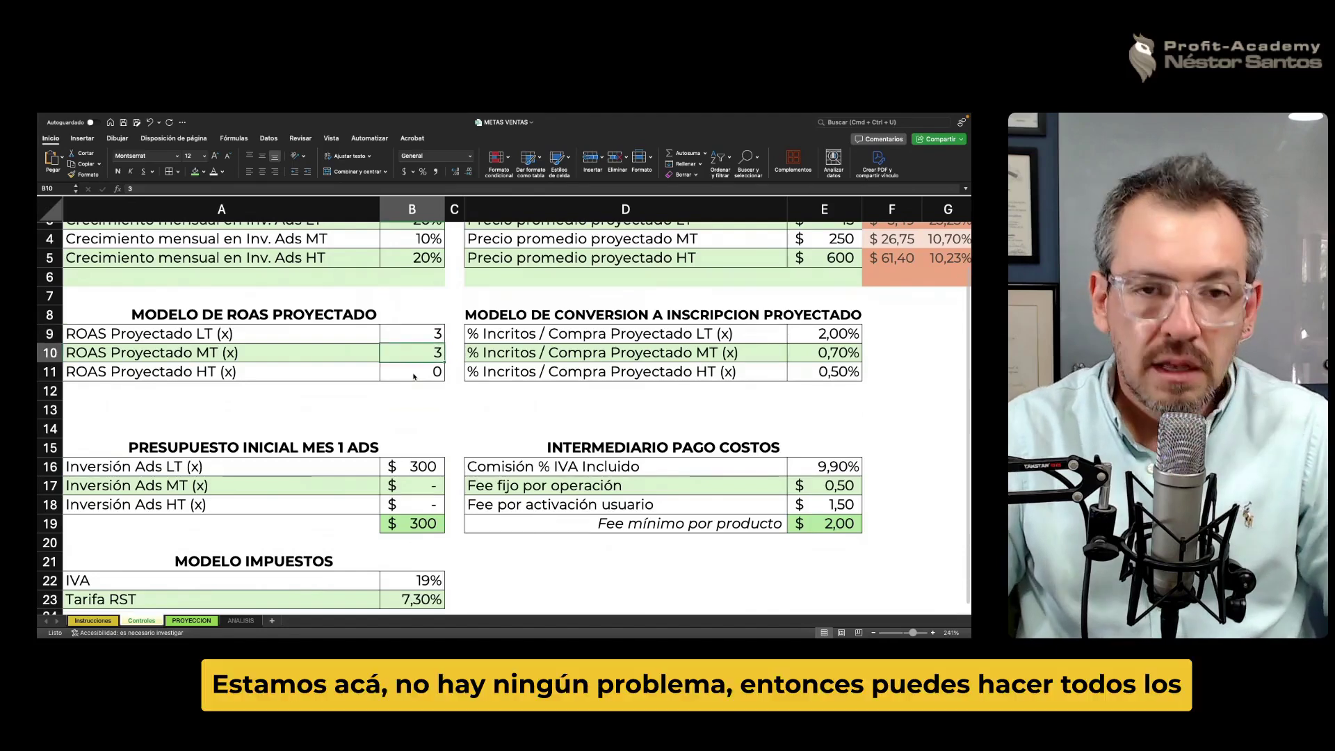
pyautogui.hotkey('ctrl', 'z')
pyautogui.hotkey('ctrl', 'z')
pyautogui.hotkey('ctrl', 'z')
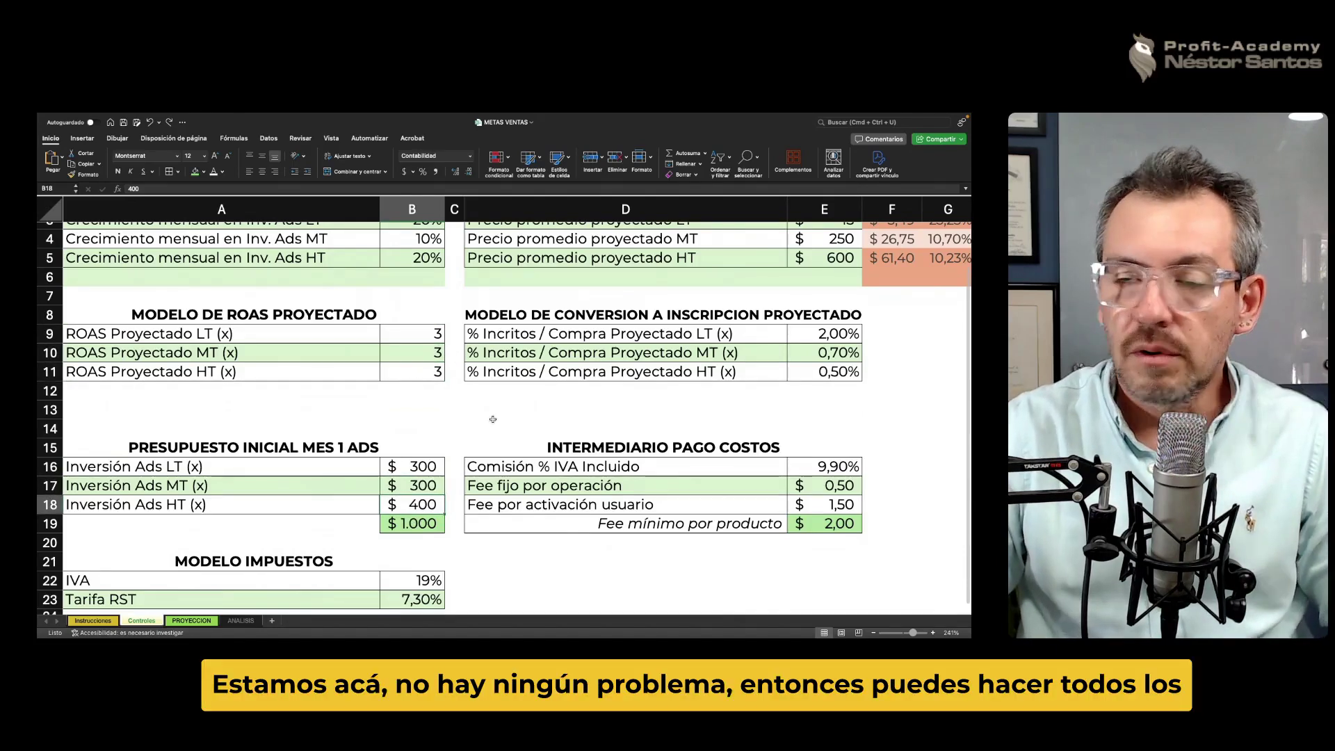
pyautogui.click(454, 424)
pyautogui.scroll(-3, 454, 425)
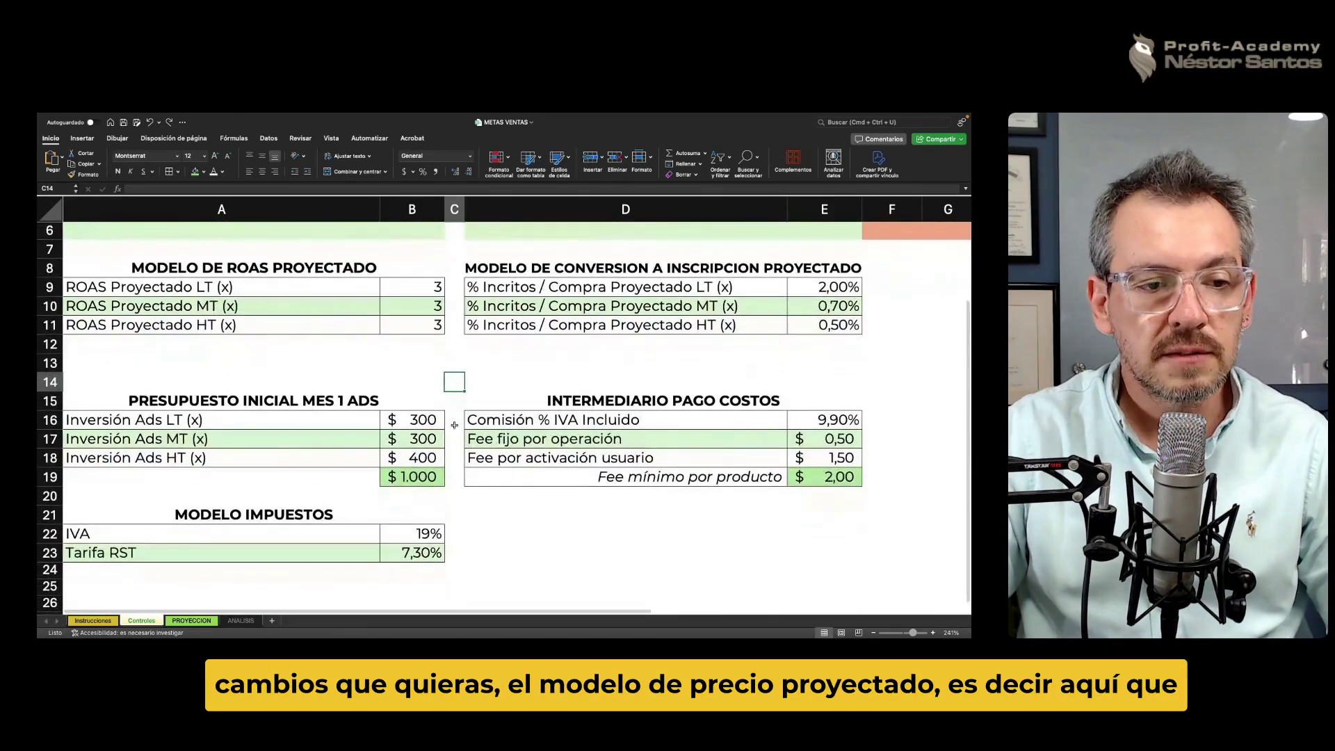
pyautogui.scroll(5, 453, 425)
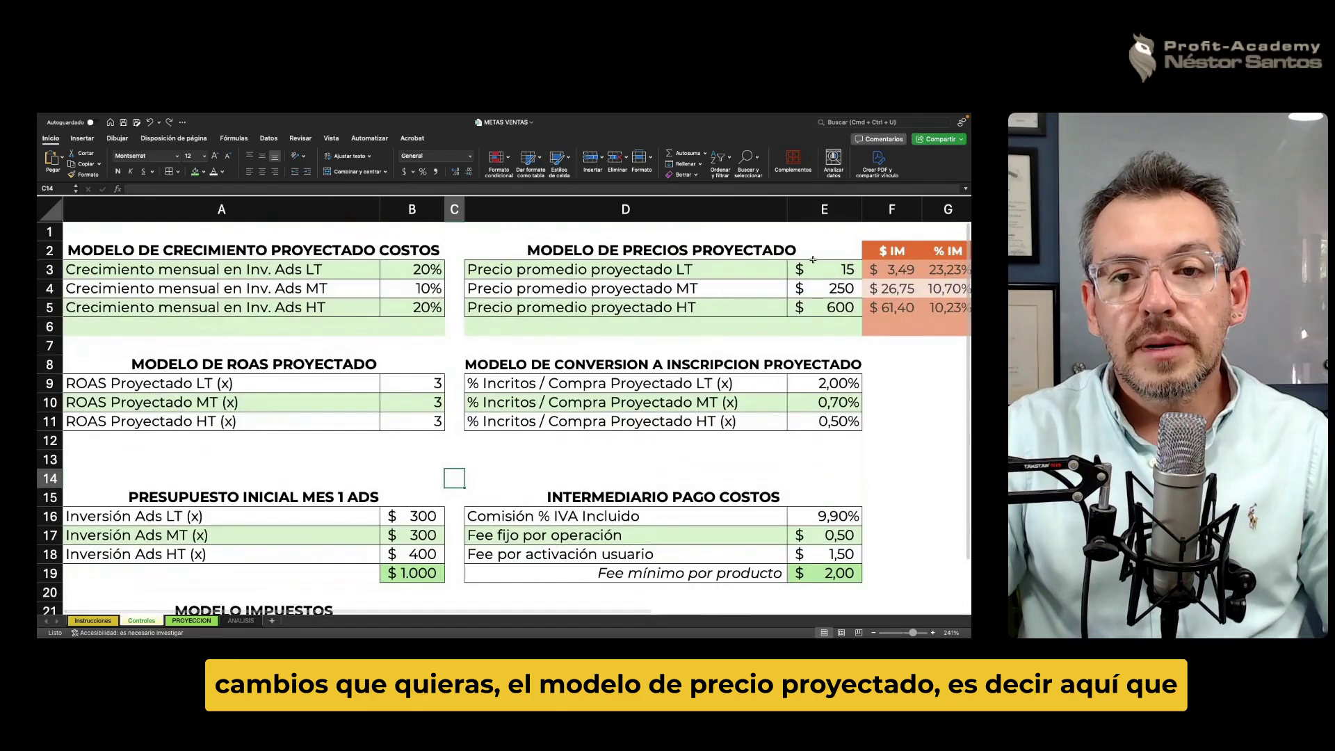
pyautogui.click(818, 268)
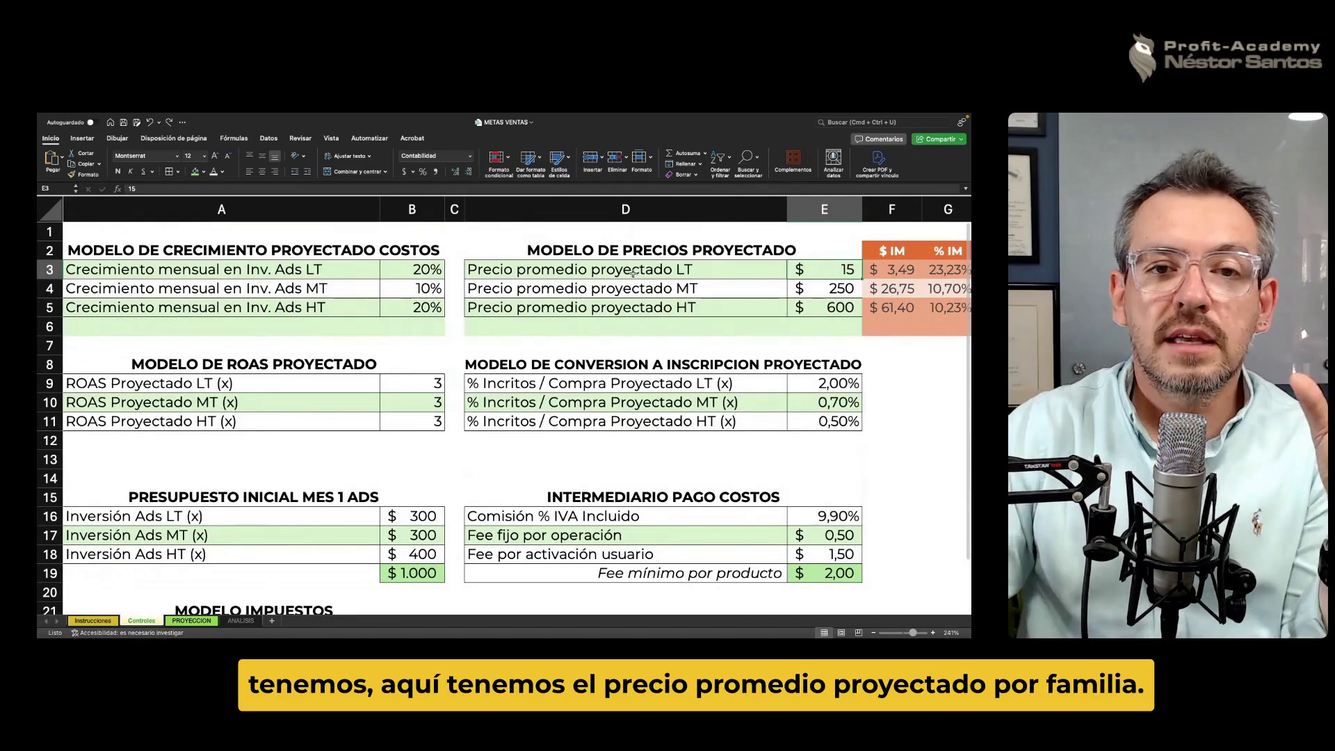
pyautogui.scroll(2, 643, 301)
pyautogui.scroll(2, 643, 302)
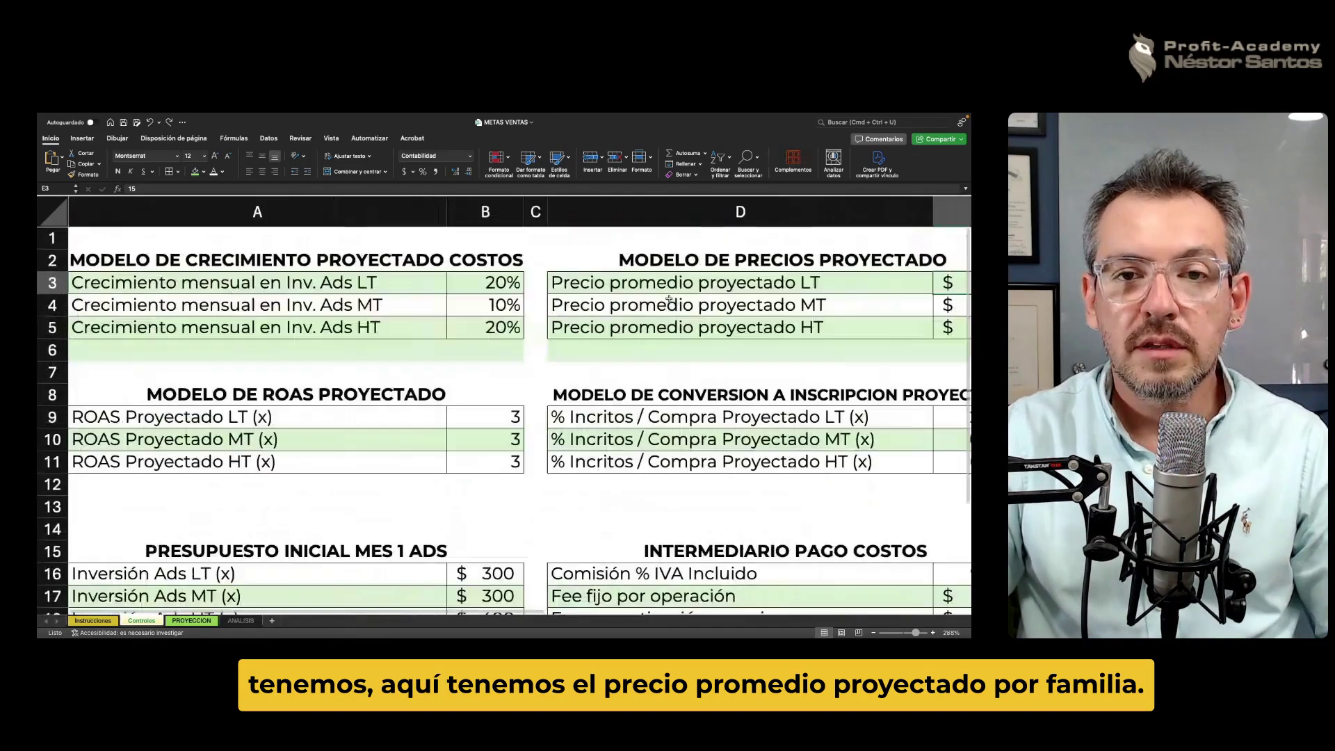
pyautogui.moveTo(504, 613)
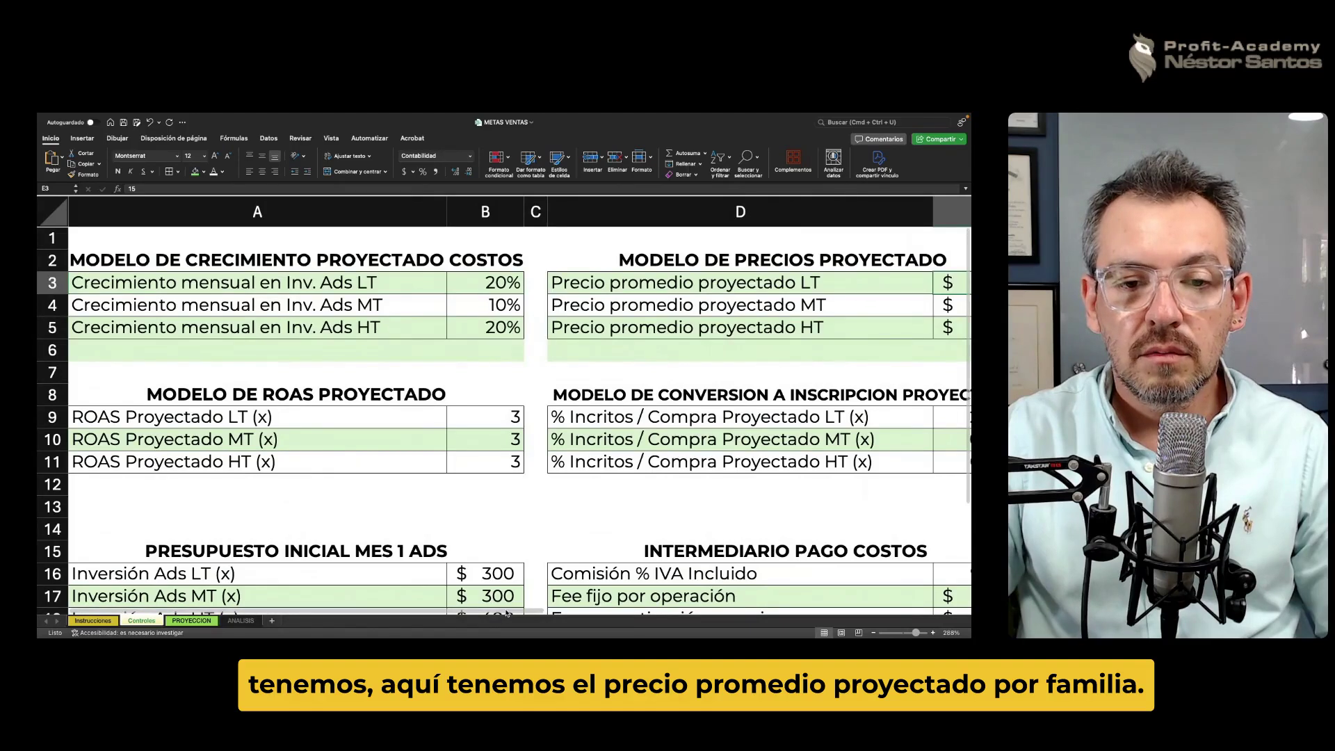
pyautogui.hscroll(2, 507, 604)
pyautogui.hscroll(5, 535, 543)
pyautogui.hscroll(2, 568, 482)
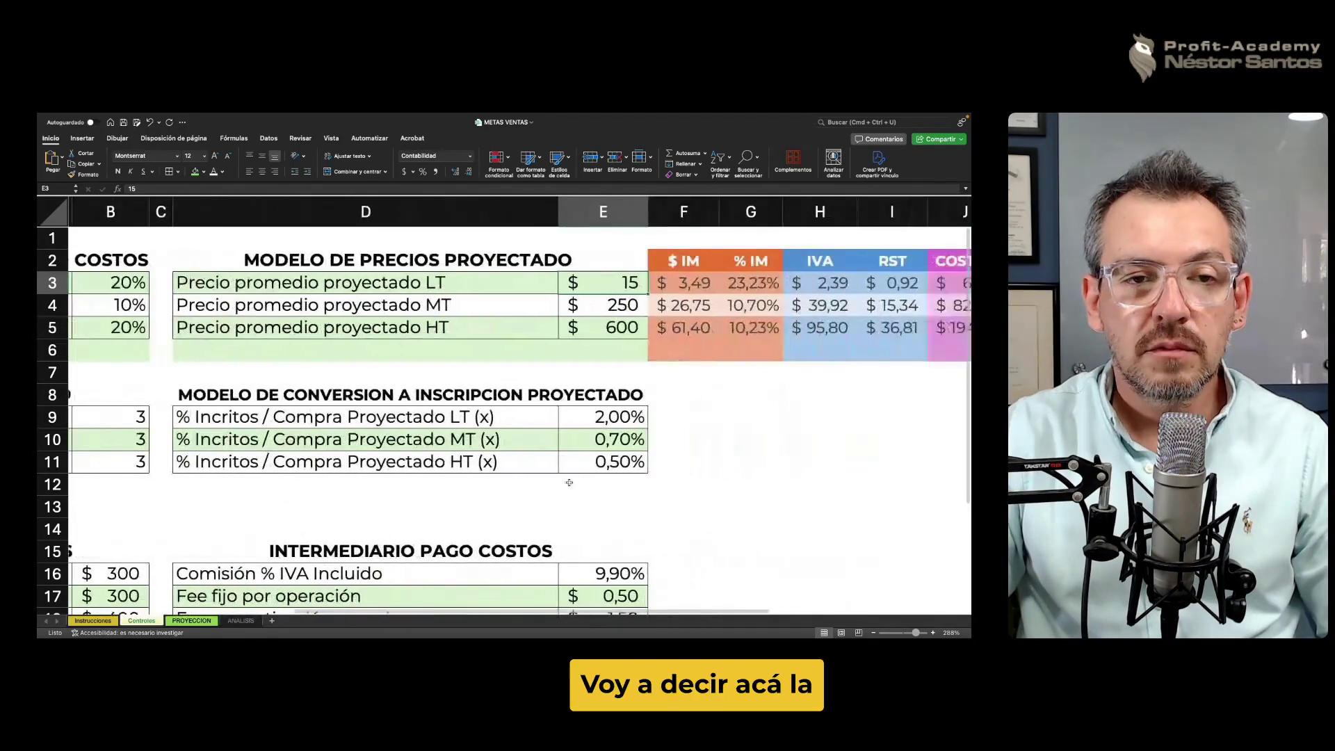
pyautogui.click(431, 280)
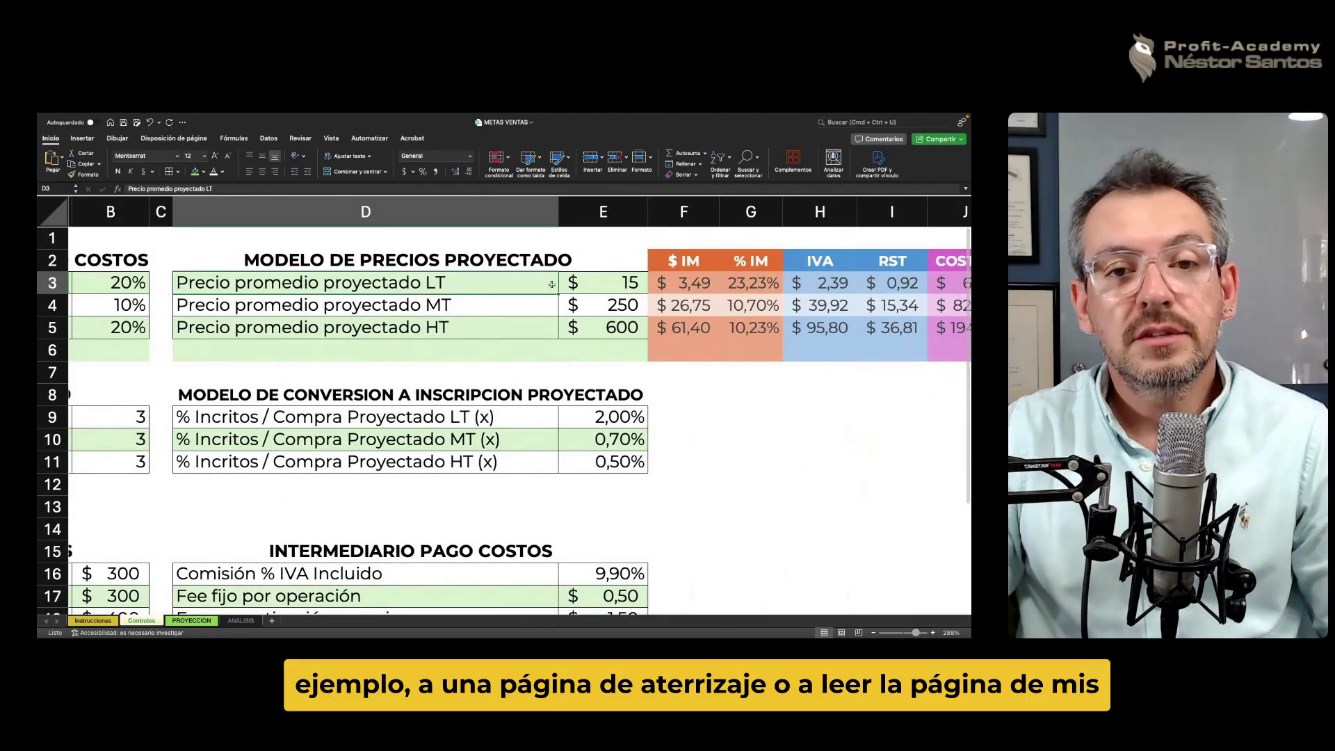
pyautogui.click(584, 282)
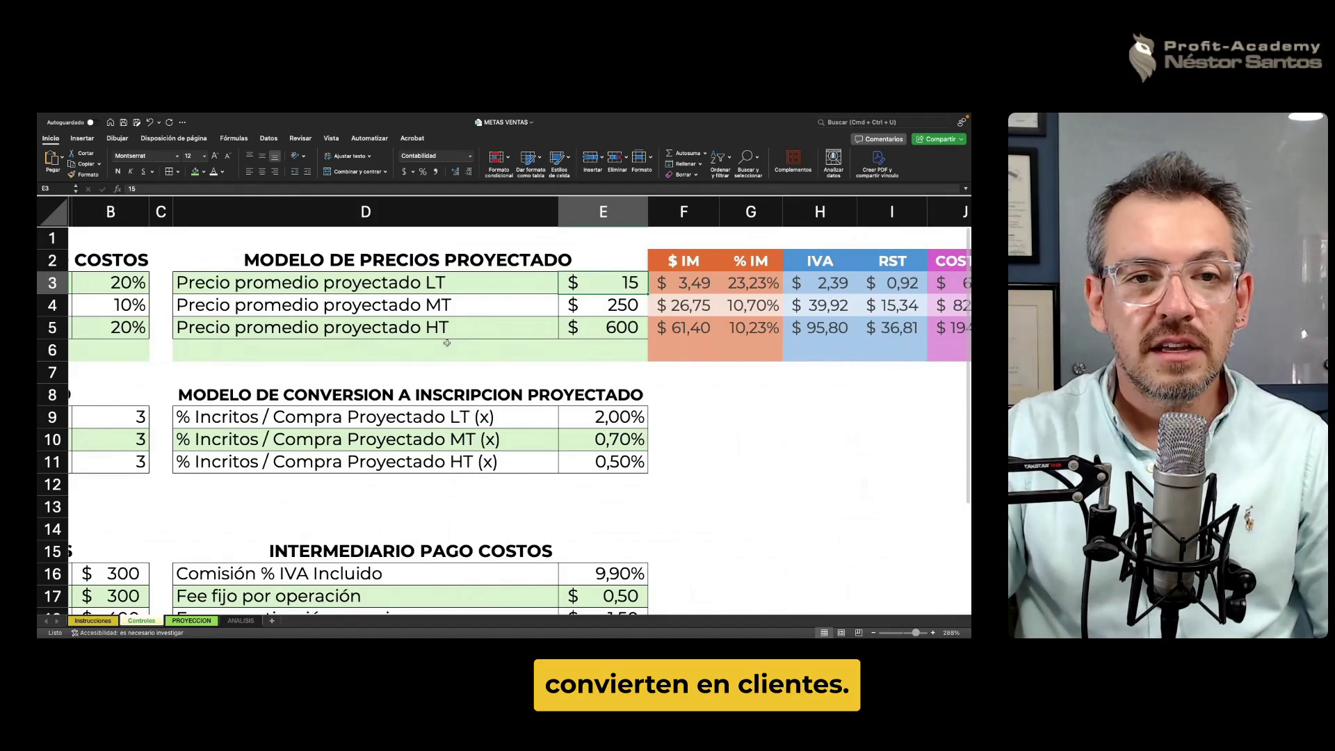
pyautogui.scroll(3, 453, 435)
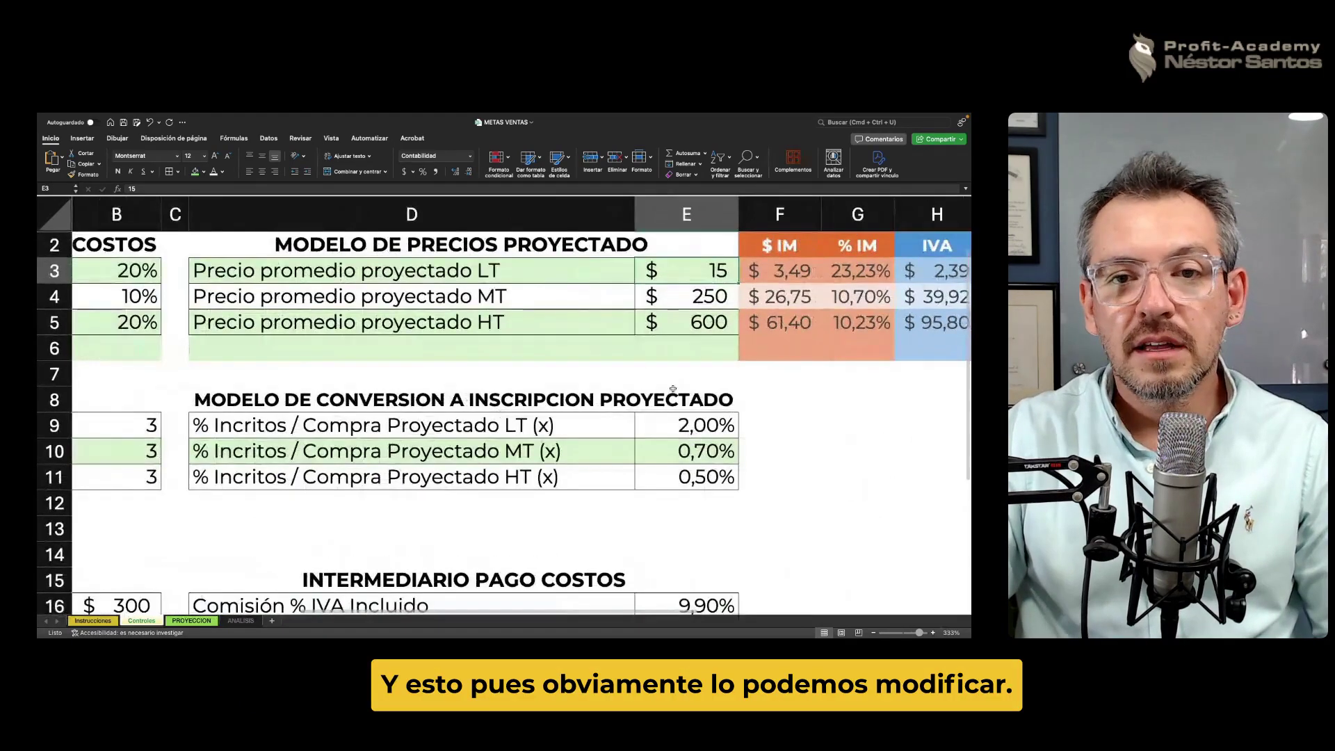
pyautogui.click(495, 306)
pyautogui.click(690, 301)
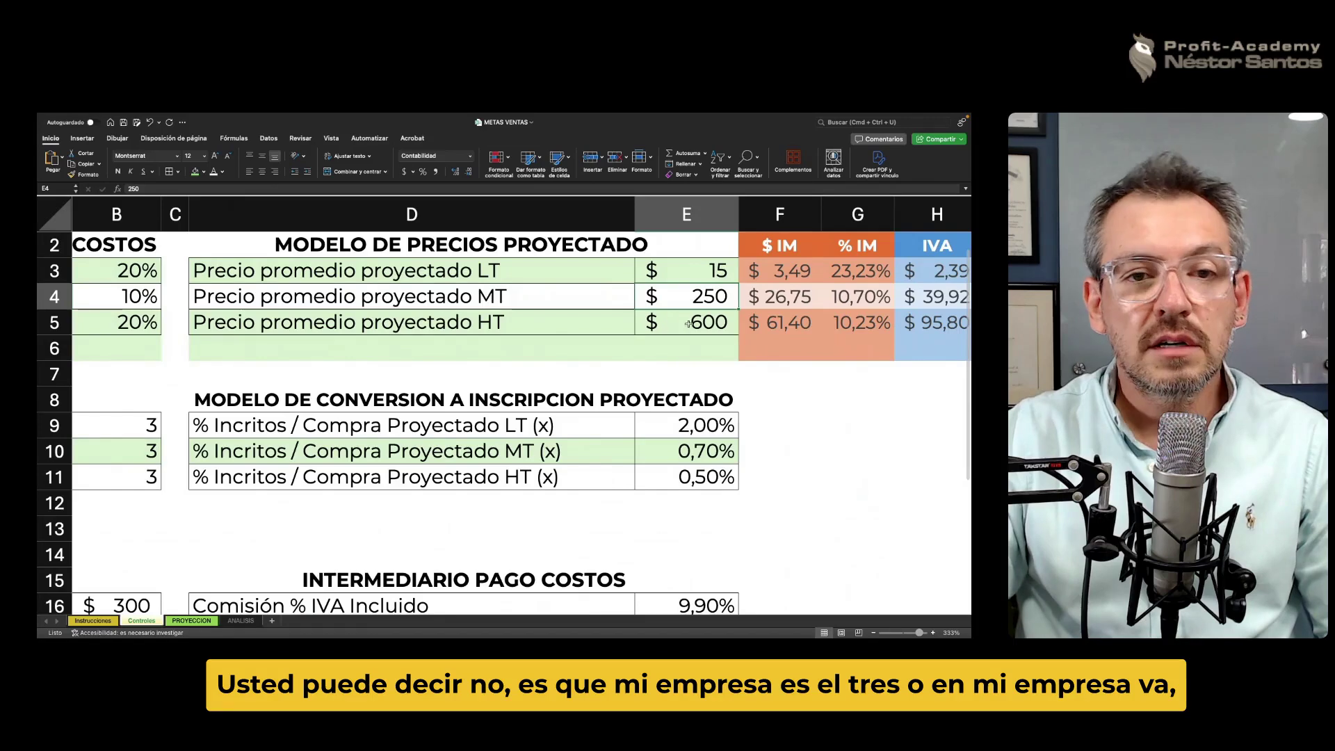
pyautogui.click(696, 323)
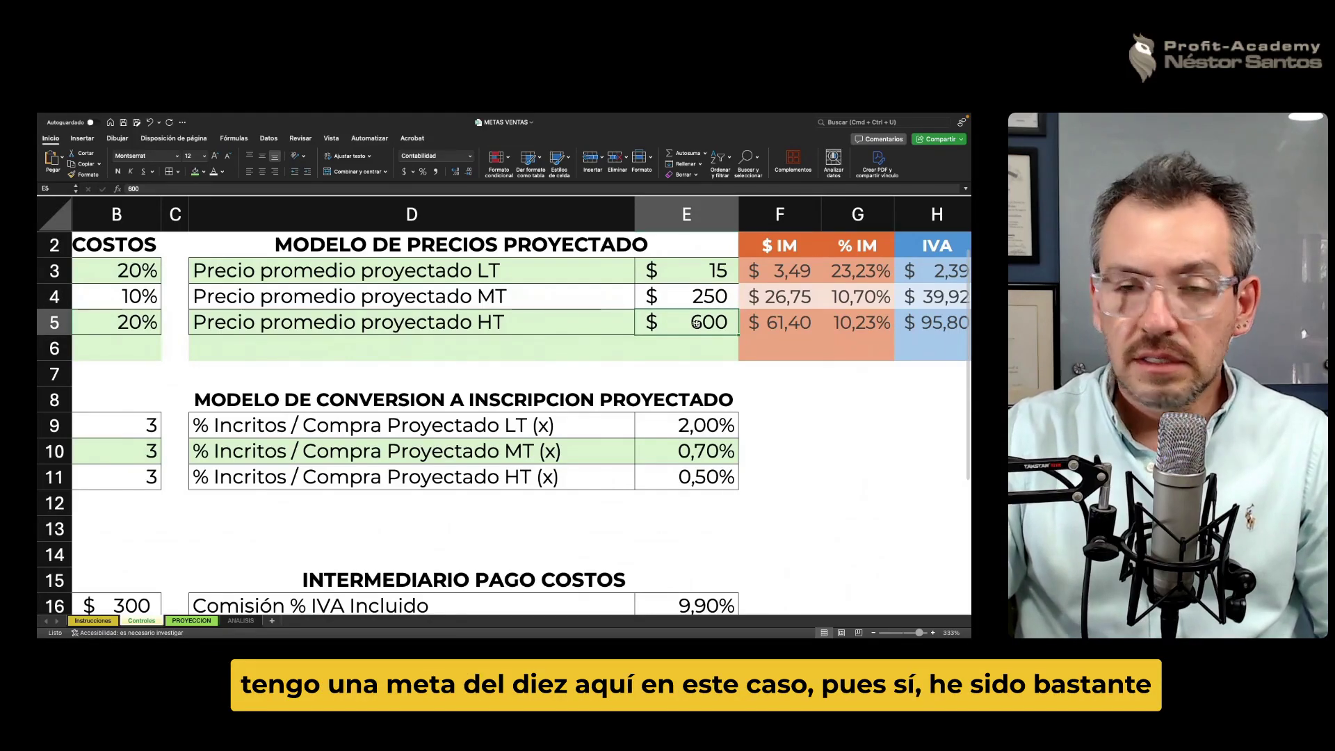
pyautogui.click(690, 274)
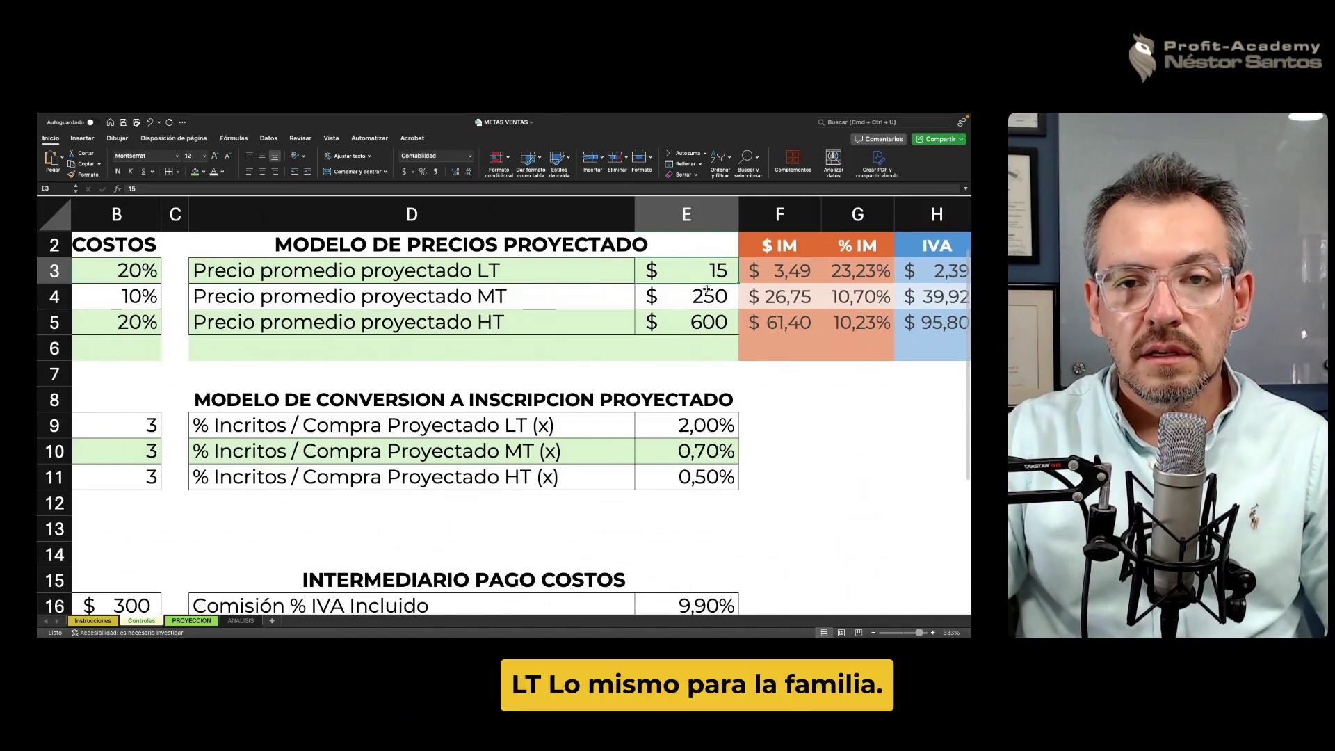
pyautogui.click(707, 291)
pyautogui.click(697, 320)
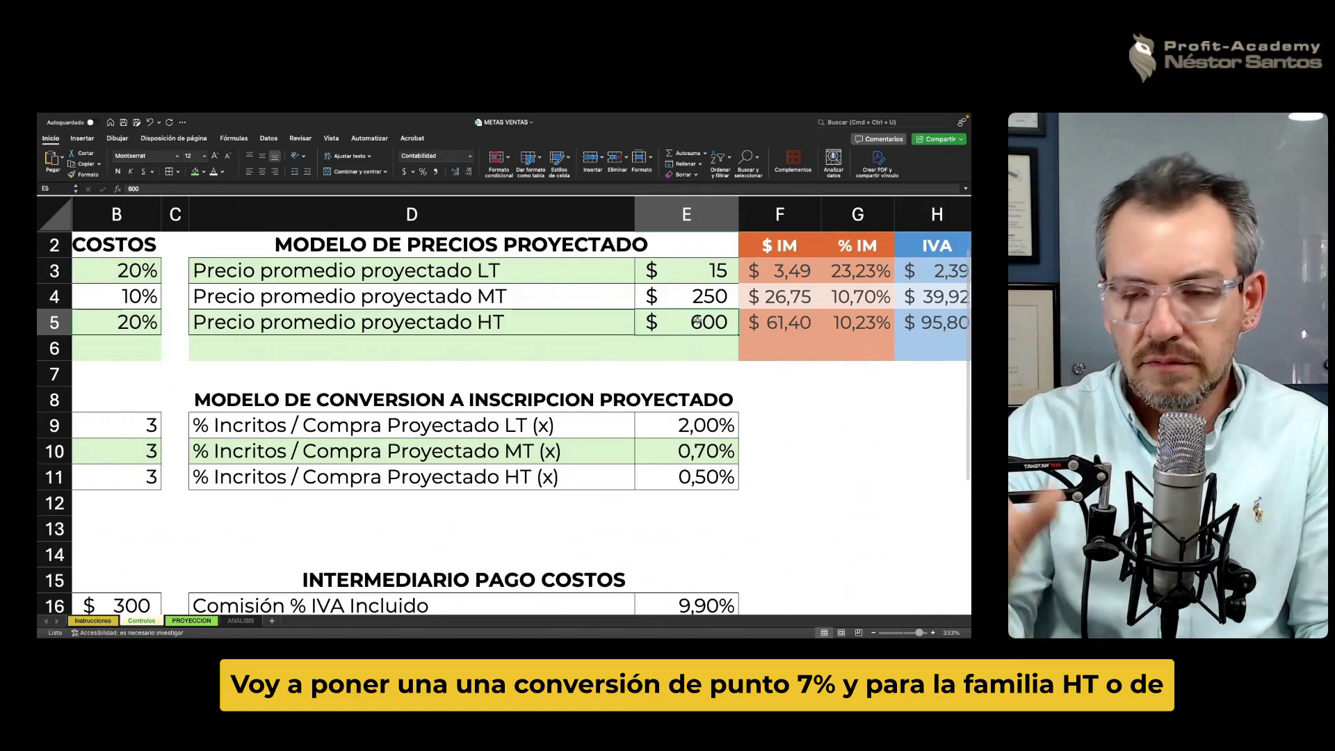
# Set the LT enrolment-per-purchase conversion rate to 3,00%.
pyautogui.scroll(-1, 520, 384)
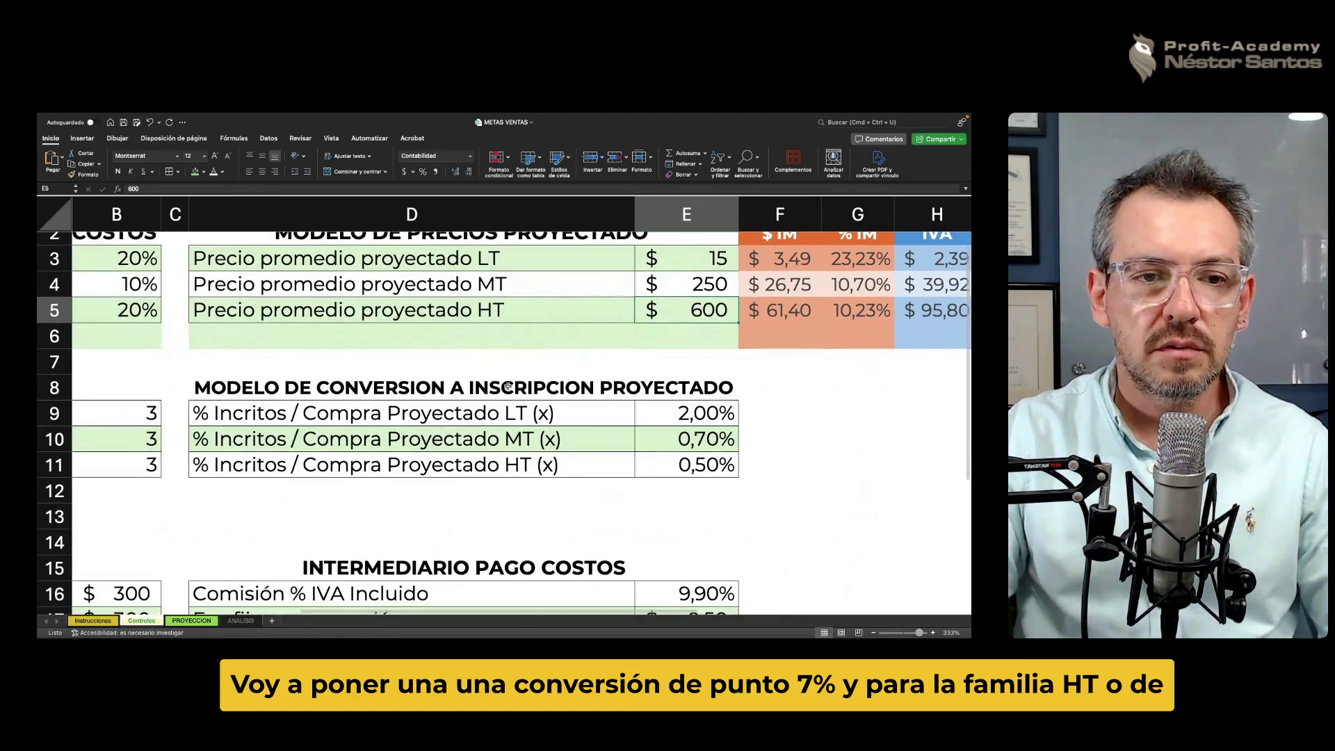
pyautogui.scroll(-1, 486, 390)
pyautogui.scroll(-3, 476, 395)
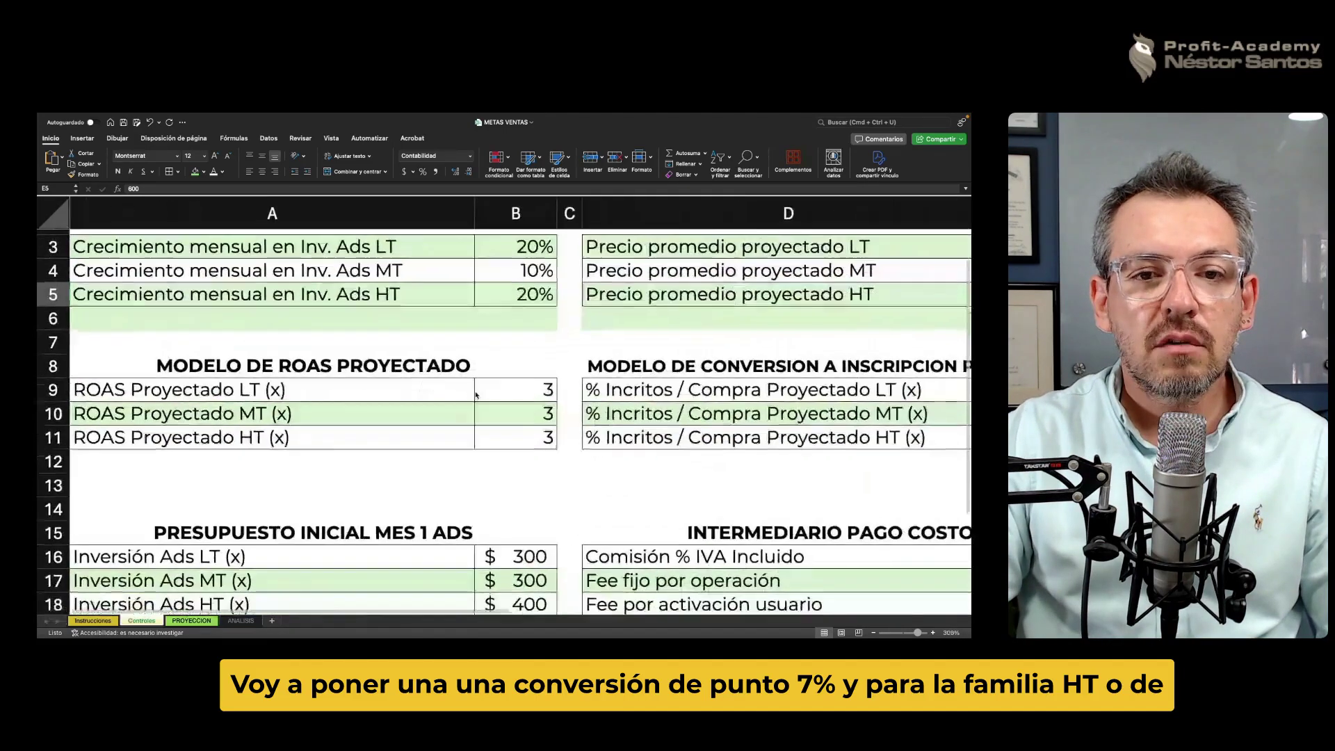
pyautogui.scroll(-1, 476, 487)
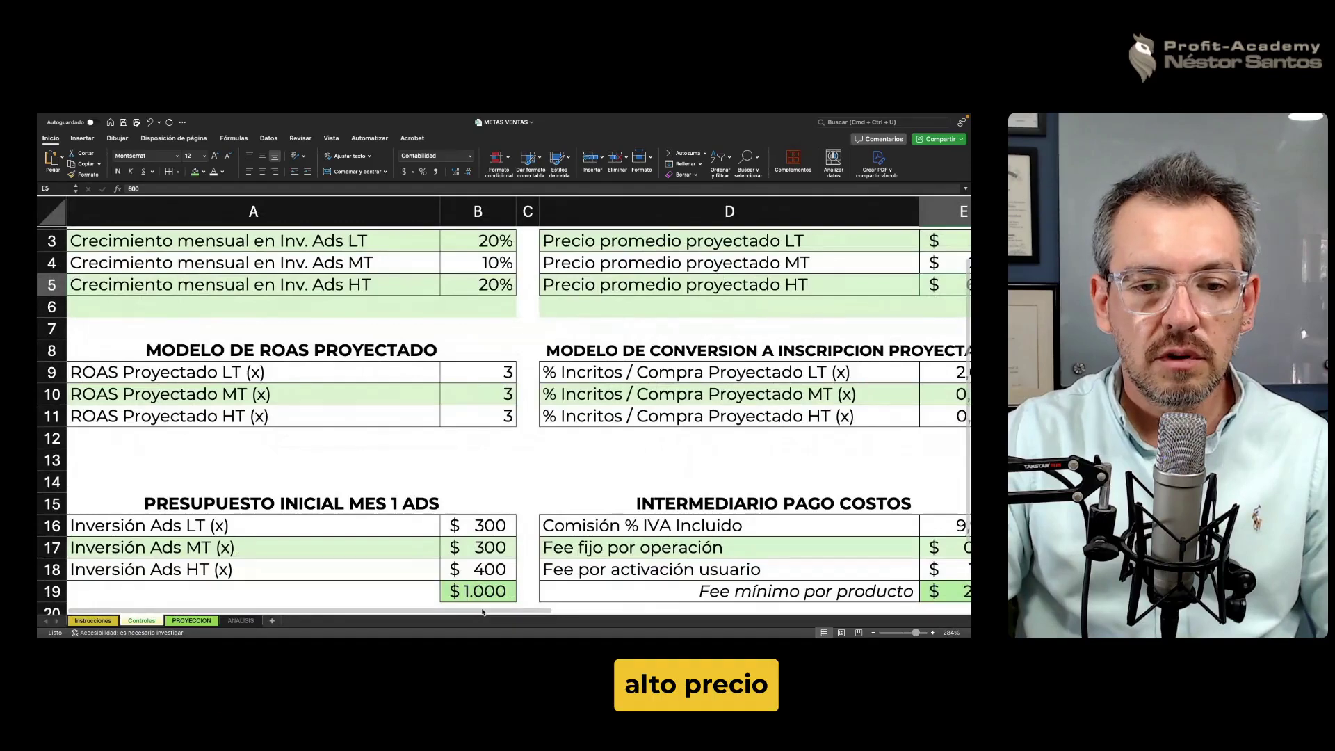
pyautogui.hscroll(5, 500, 487)
pyautogui.hscroll(1, 528, 452)
pyautogui.hscroll(4, 550, 433)
pyautogui.scroll(1, 550, 433)
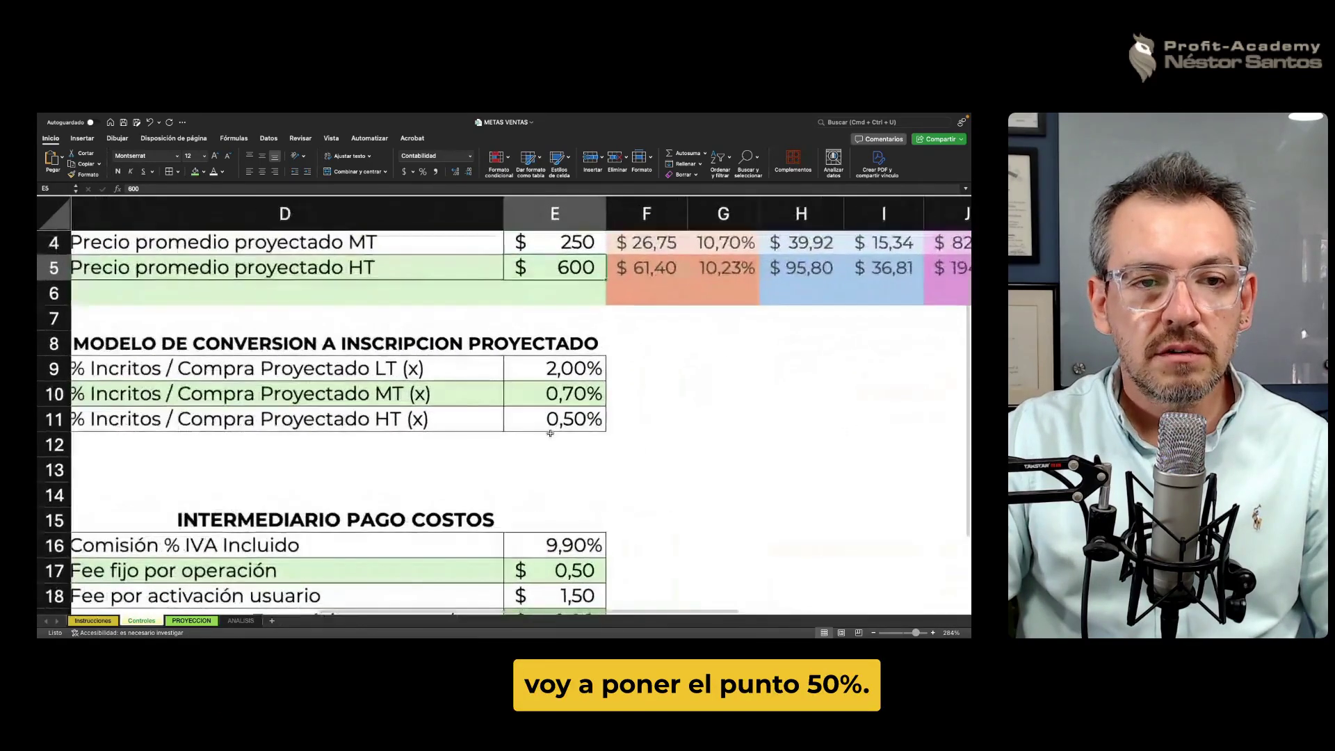
pyautogui.scroll(-1, 374, 542)
pyautogui.hscroll(1, 382, 577)
pyautogui.moveTo(400, 613); pyautogui.dragTo(417, 610)
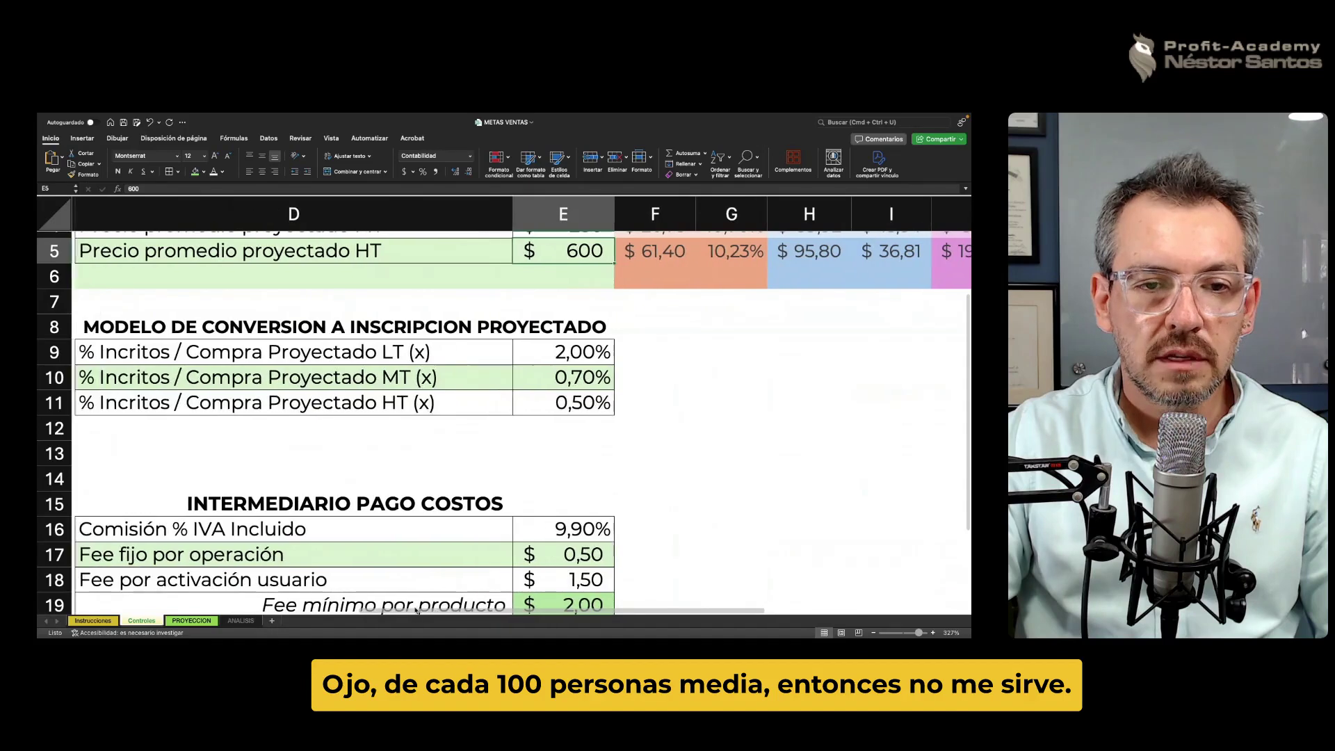
pyautogui.click(580, 352)
pyautogui.write('3')
pyautogui.press('Return')
pyautogui.press('Return')
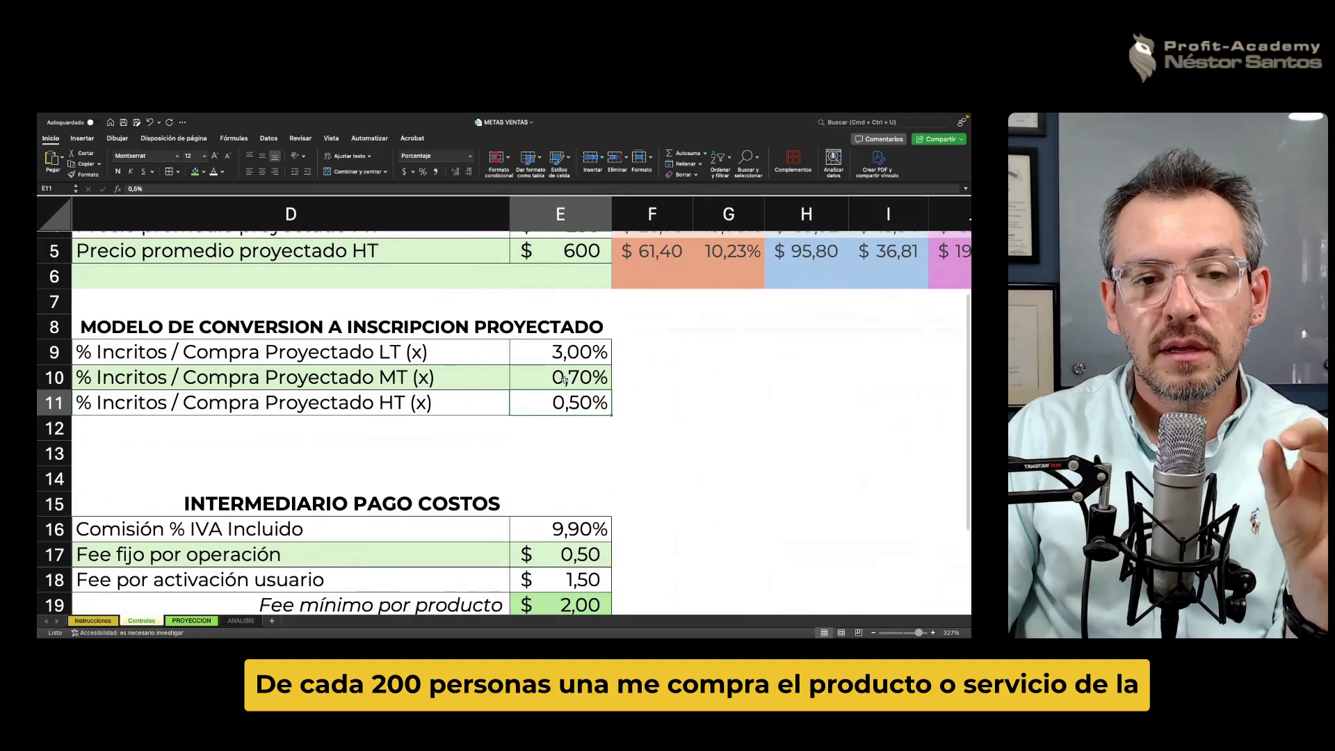
# Select the HT conversion rate of 0,50% for review.
pyautogui.press('Return')
pyautogui.press('Up')
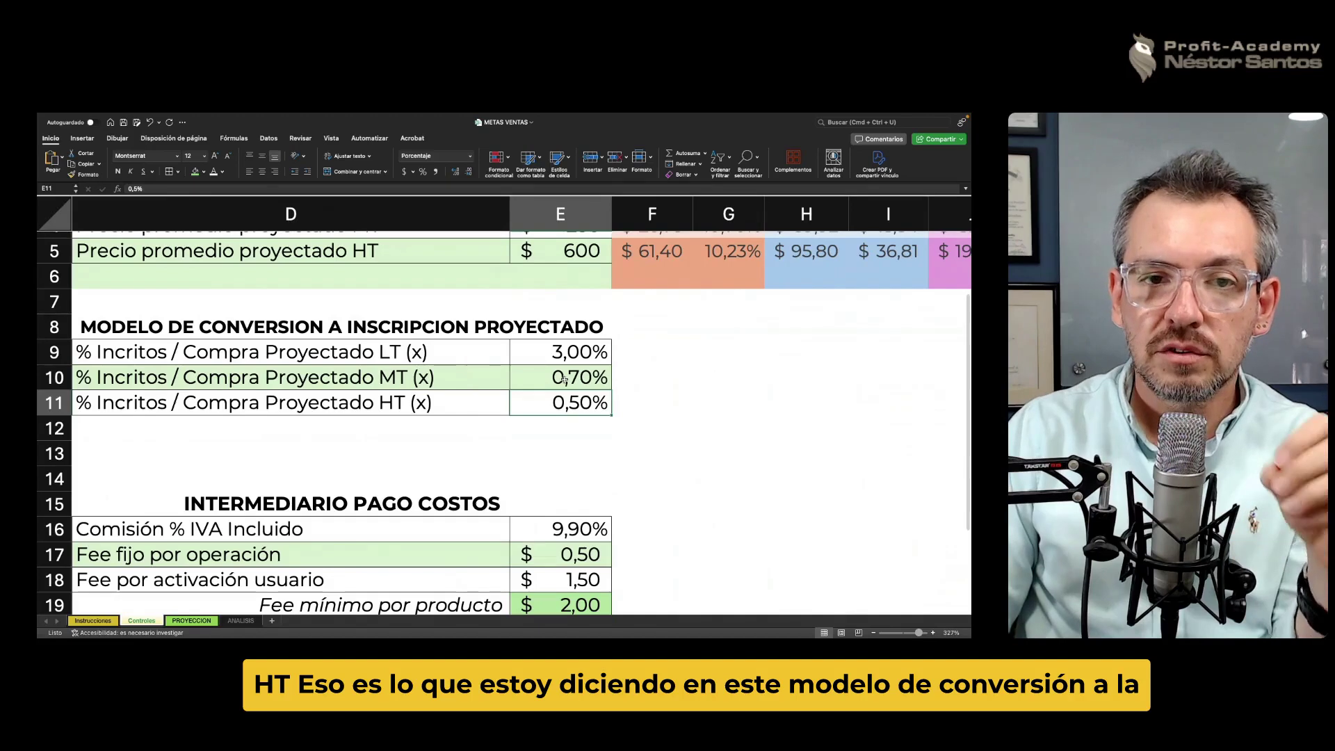
pyautogui.scroll(-1, 402, 422)
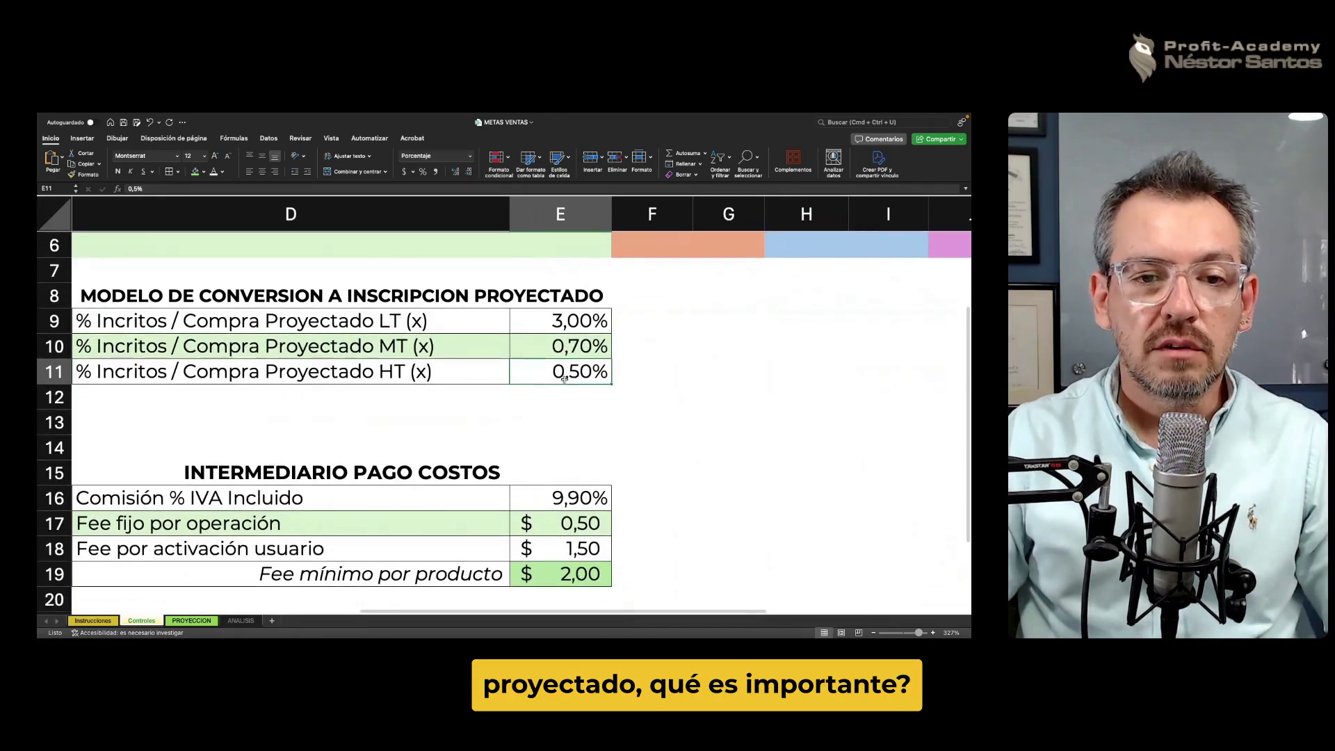
pyautogui.hscroll(1, 401, 423)
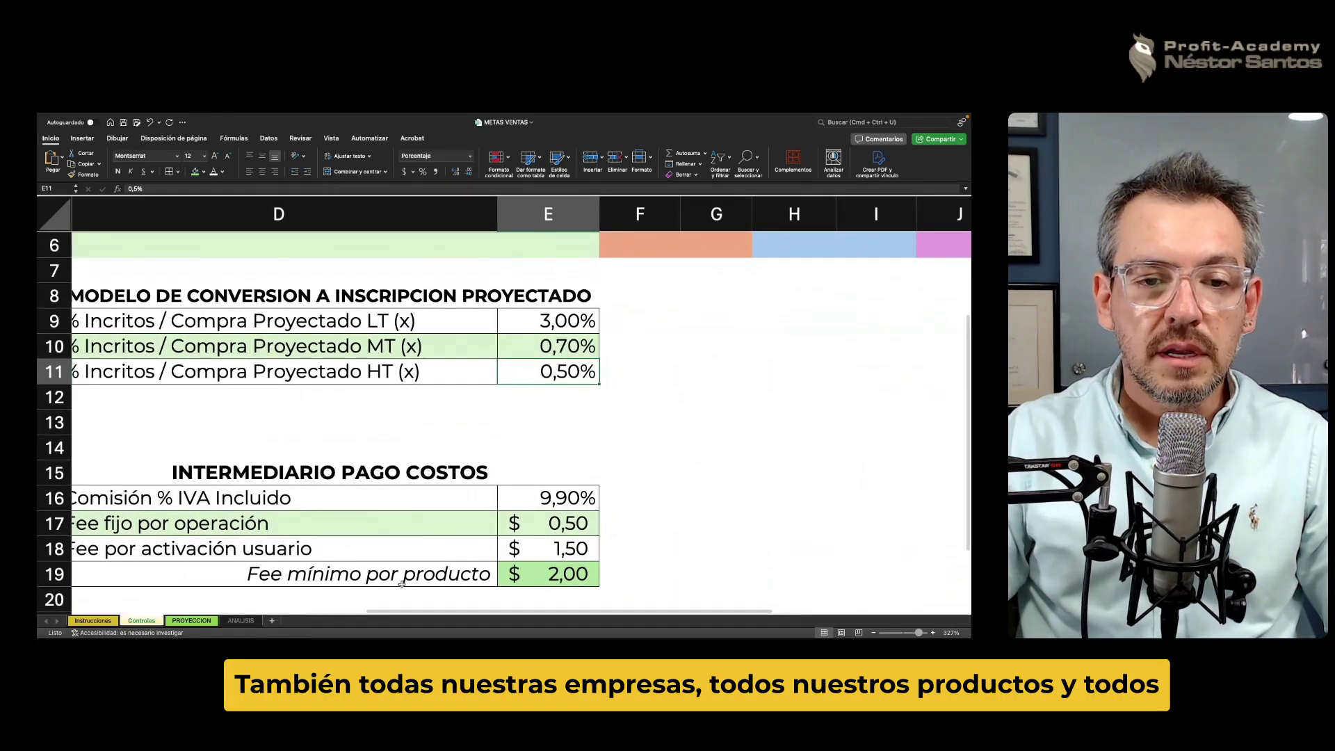
pyautogui.moveTo(455, 612); pyautogui.dragTo(431, 613)
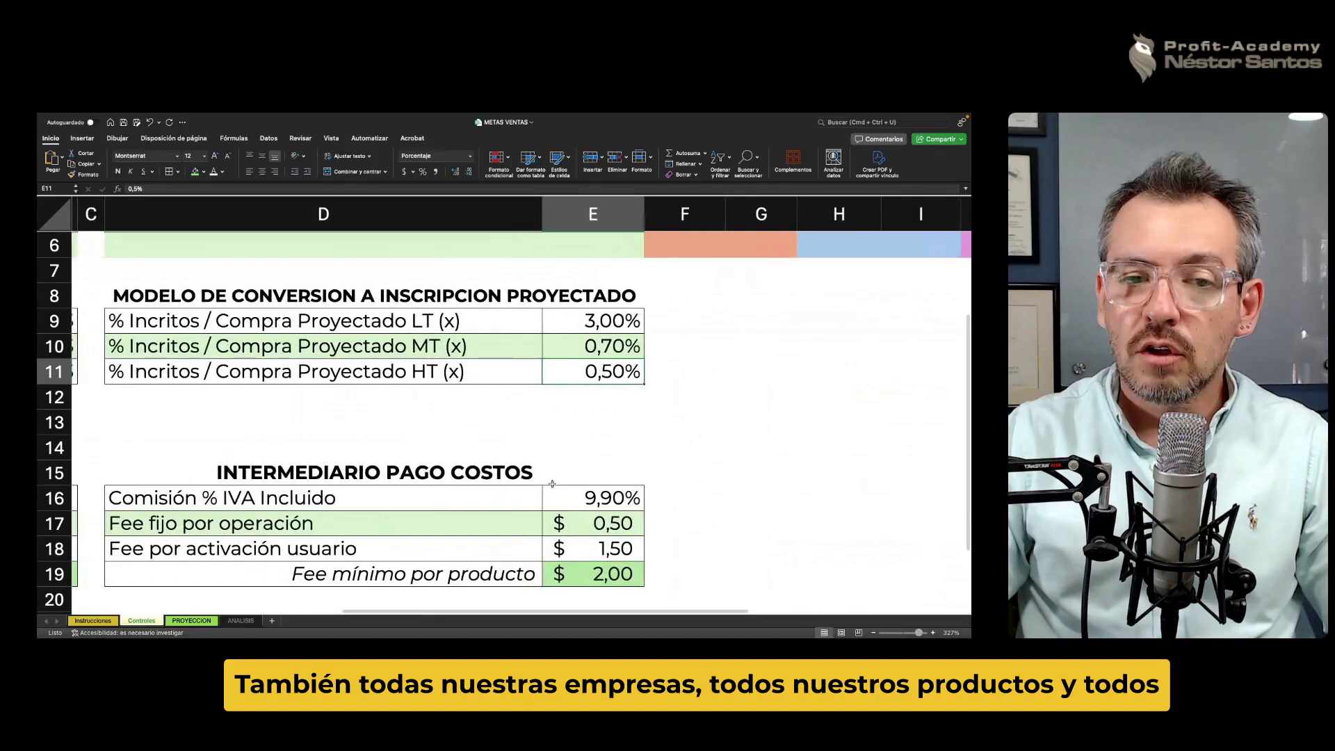
pyautogui.scroll(-2, 552, 483)
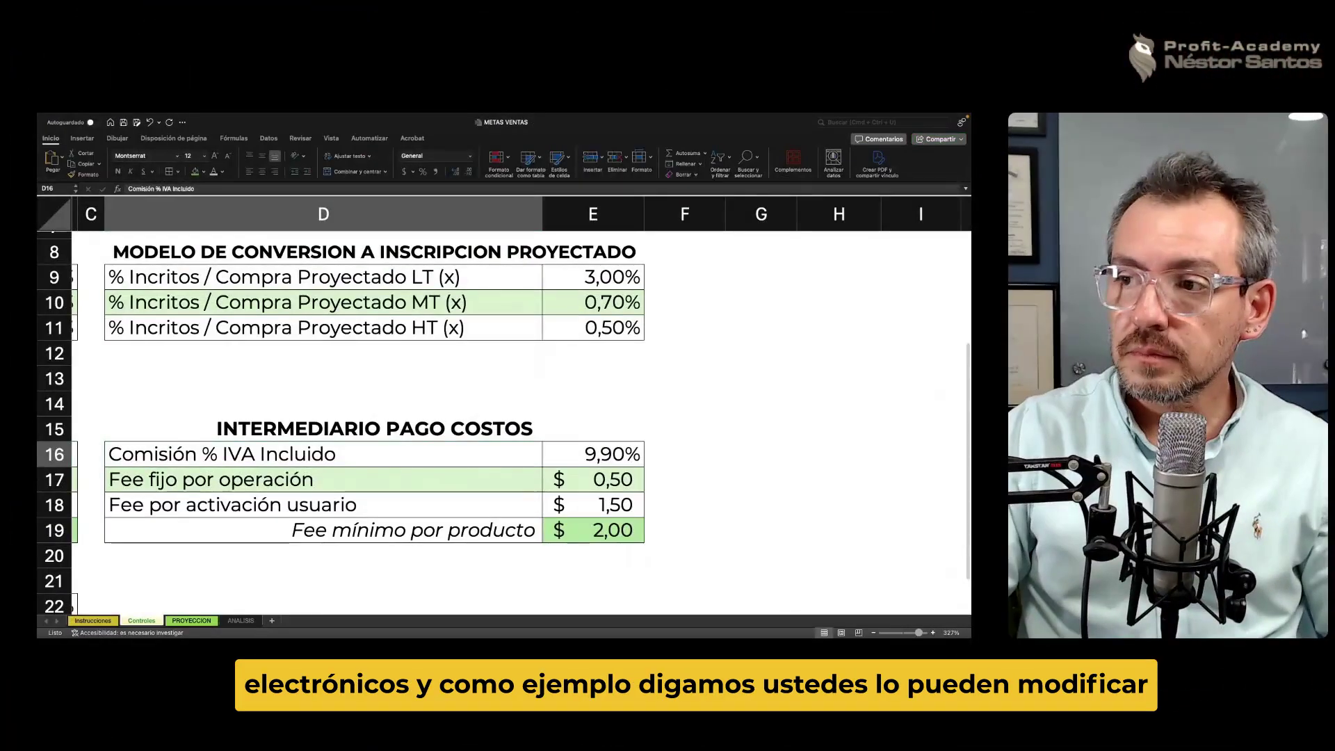
pyautogui.click(813, 409)
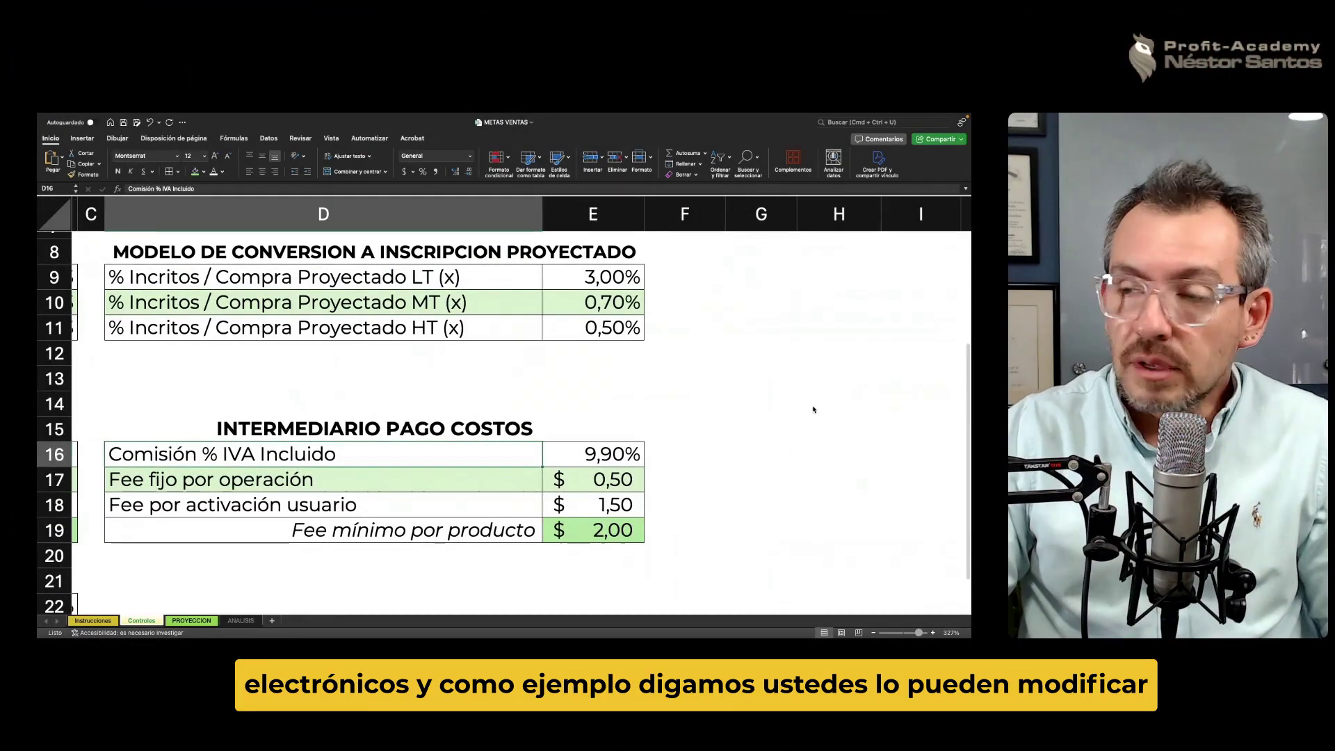
pyautogui.click(662, 452)
pyautogui.click(589, 454)
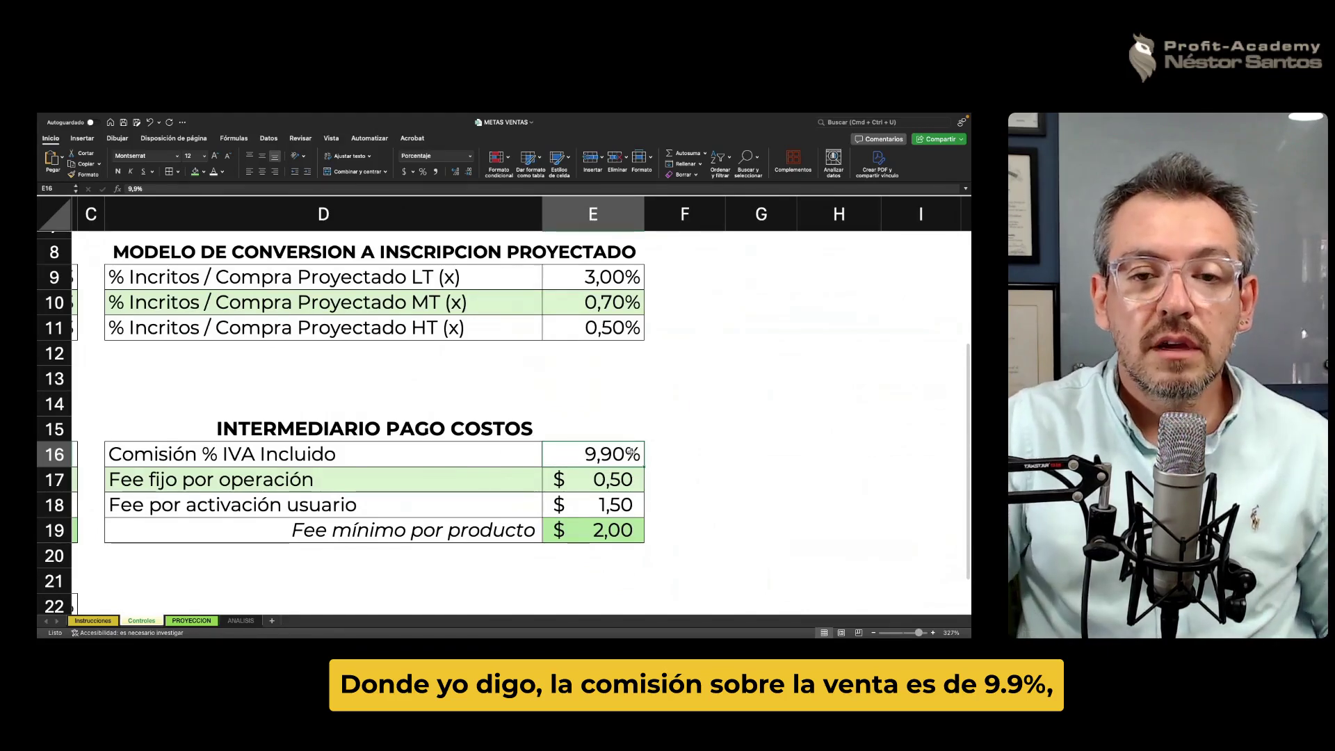
pyautogui.click(588, 481)
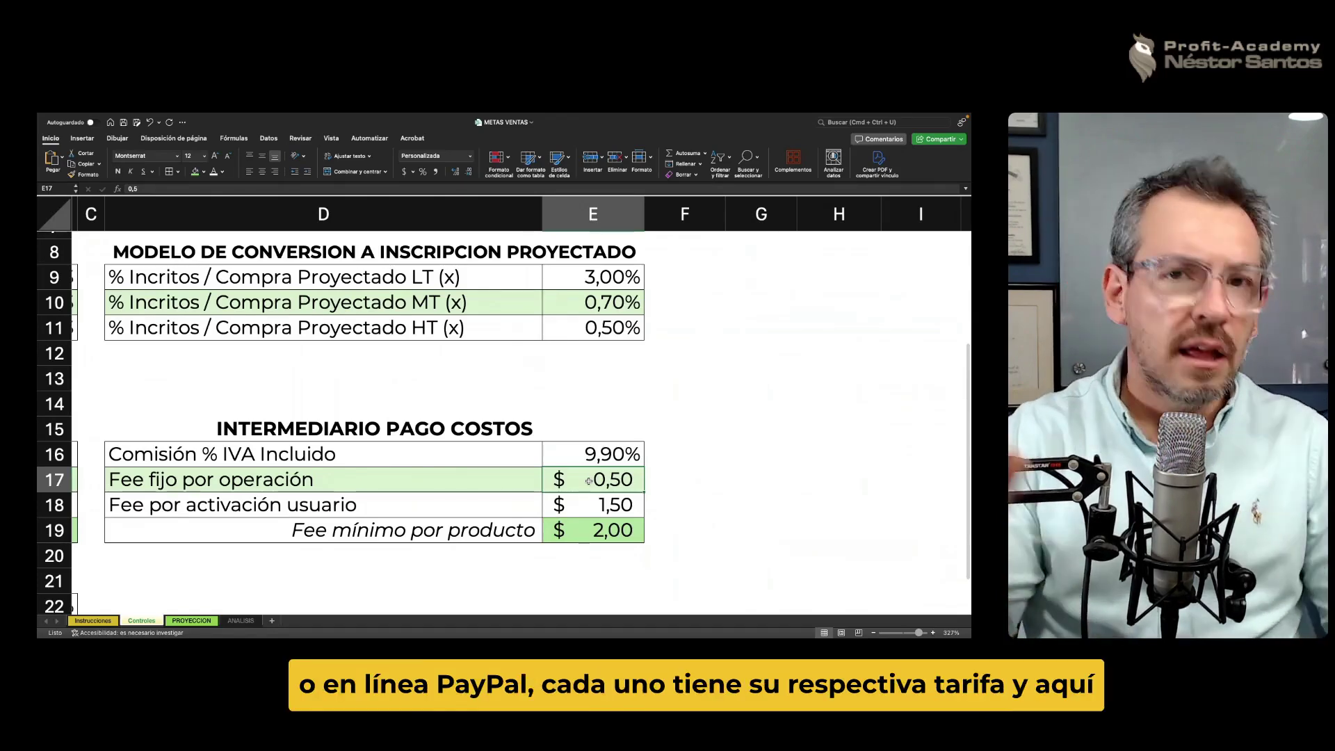
pyautogui.press('Down')
pyautogui.press('Up')
pyautogui.press('Up')
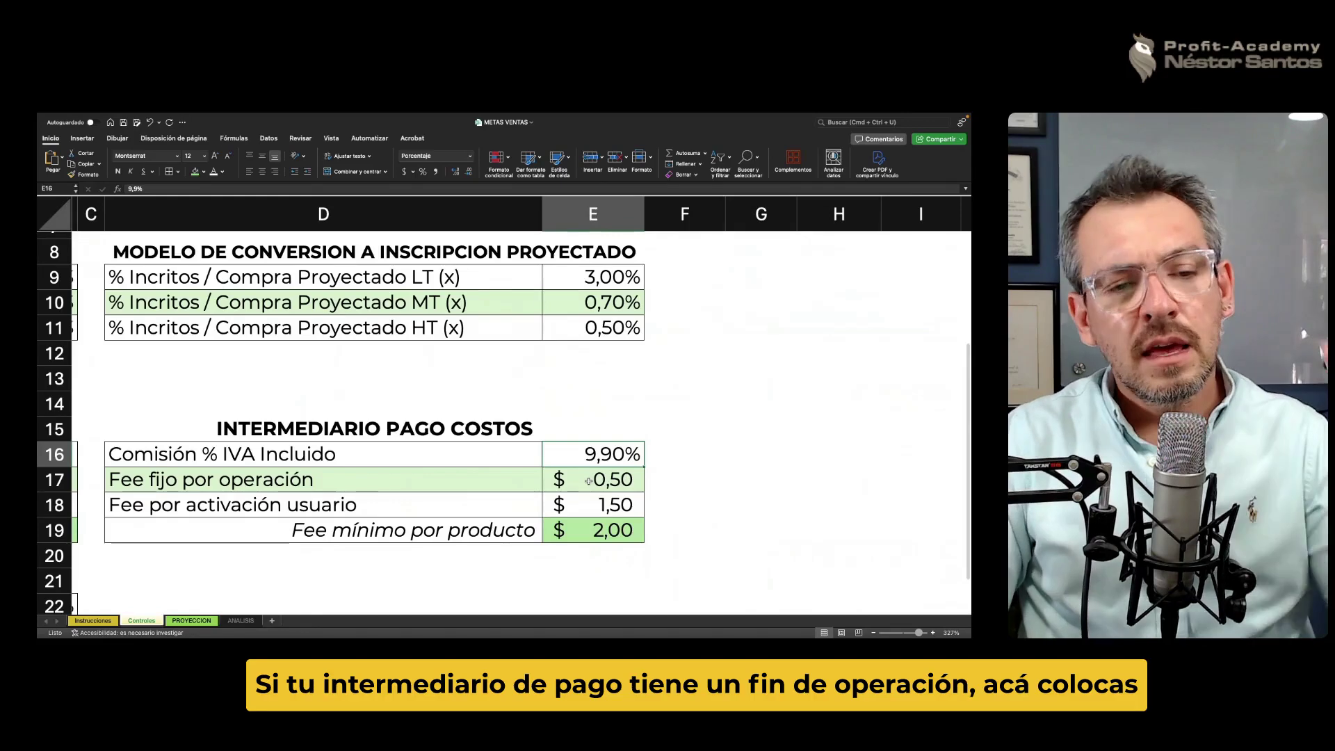
pyautogui.press('Down')
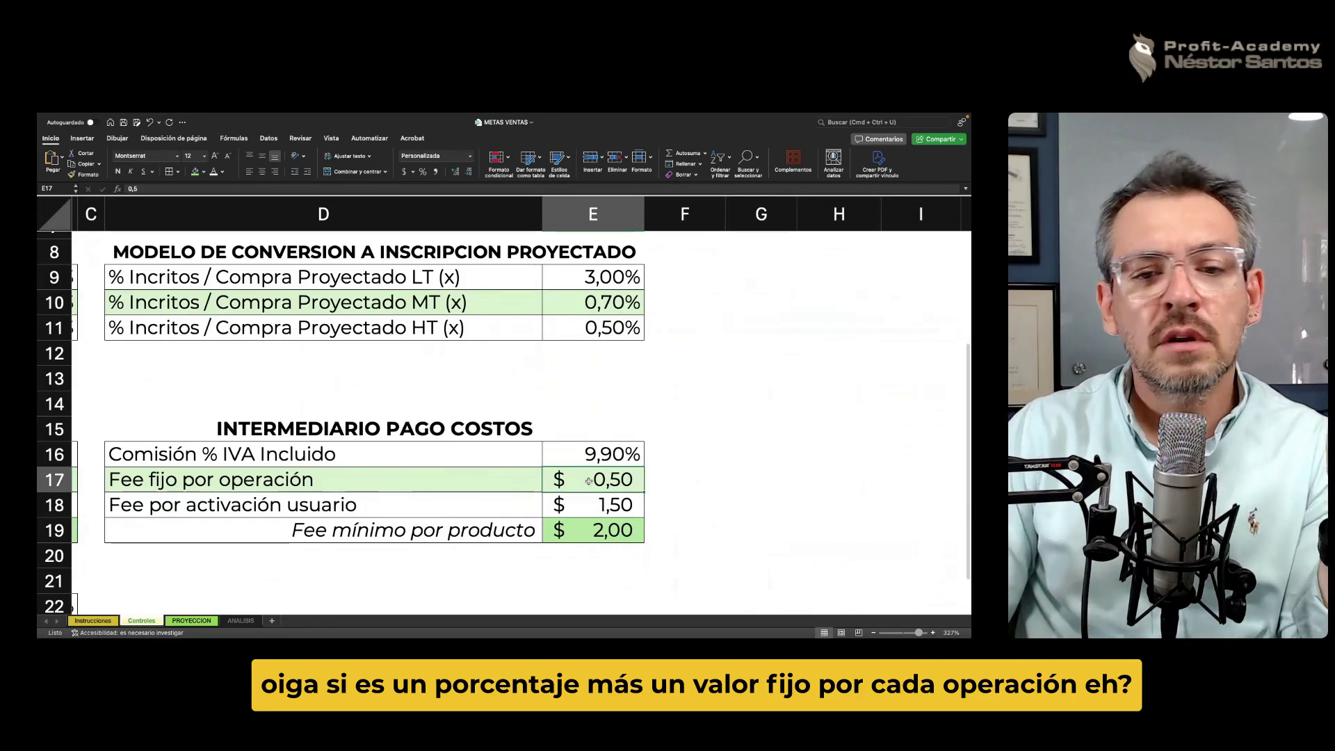
pyautogui.press('Down')
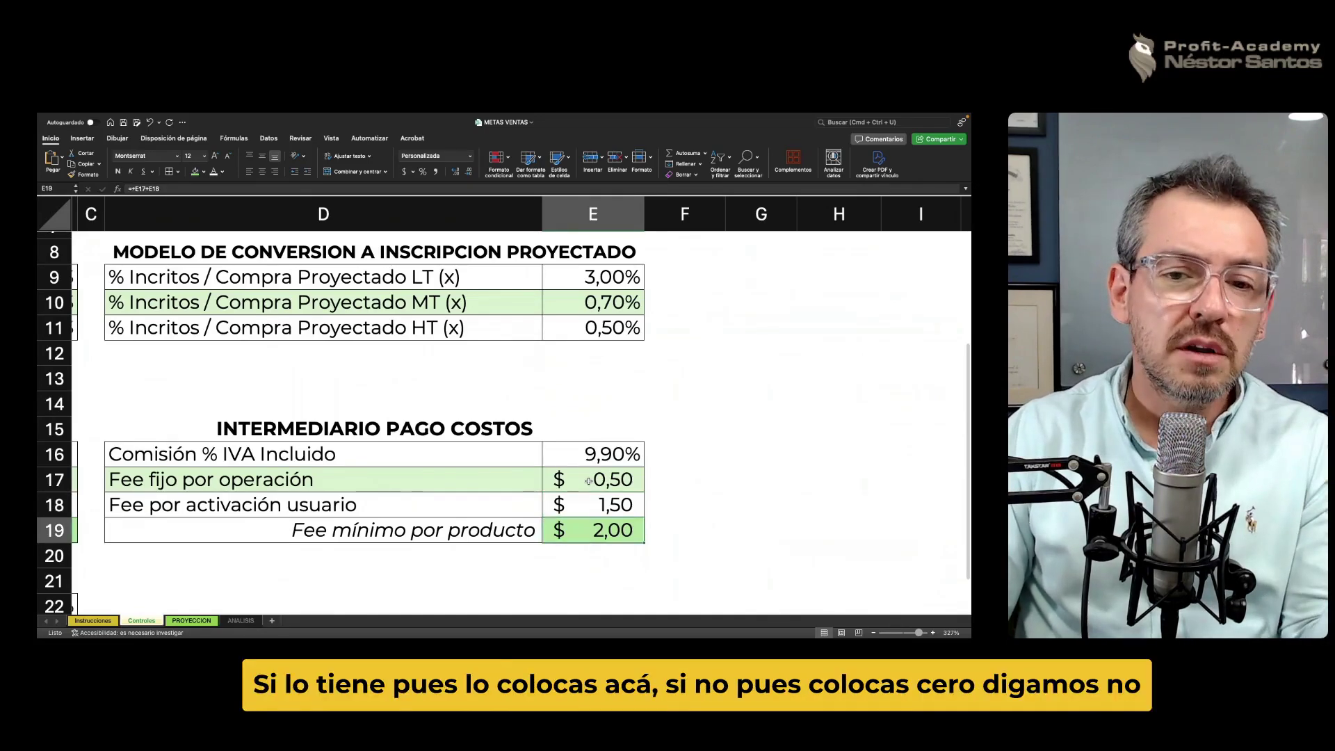
pyautogui.write('0')
pyautogui.press('Return')
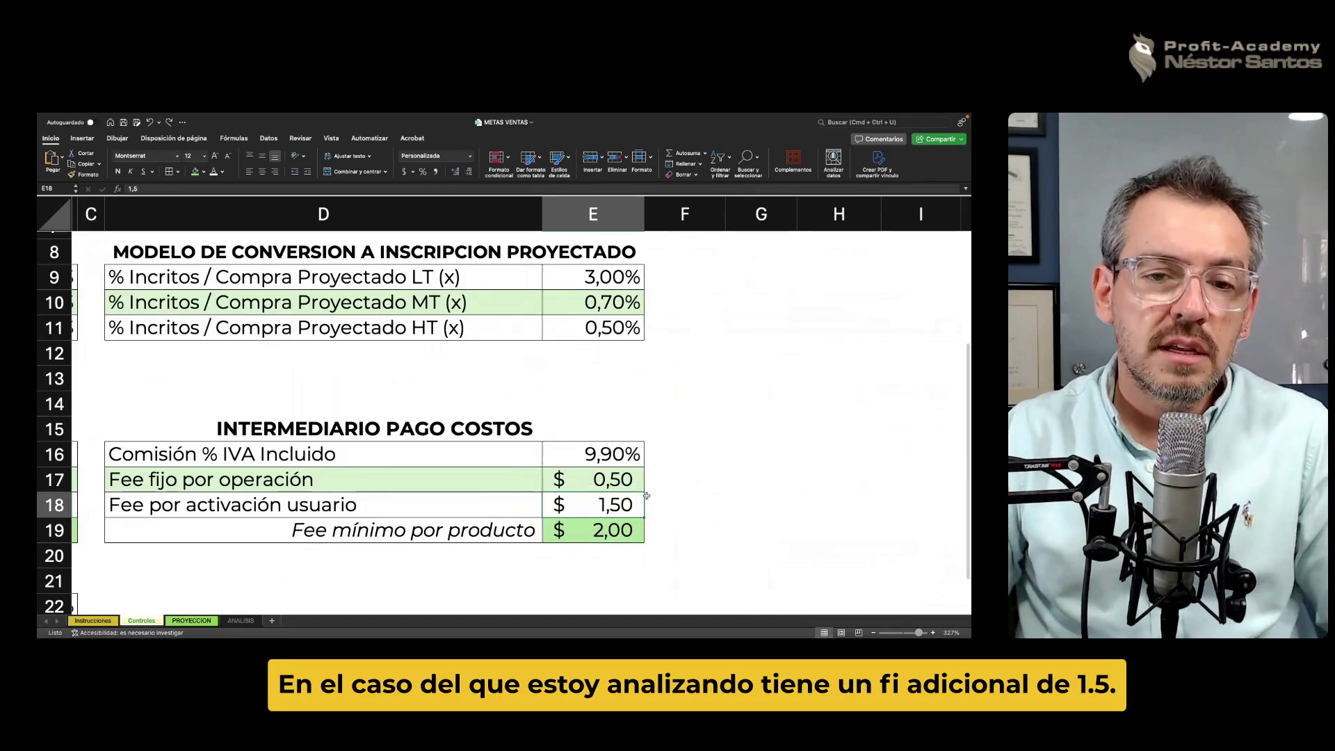
pyautogui.click(688, 503)
pyautogui.click(570, 508)
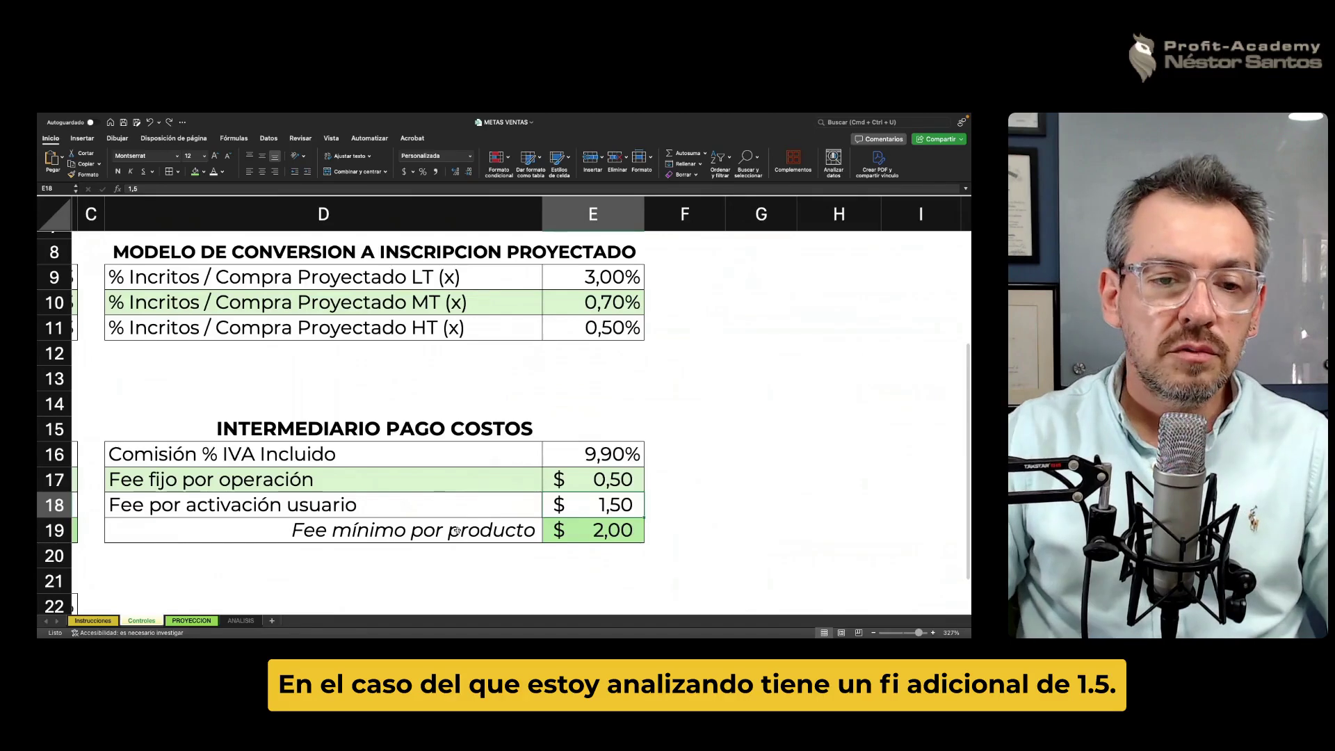
pyautogui.click(575, 533)
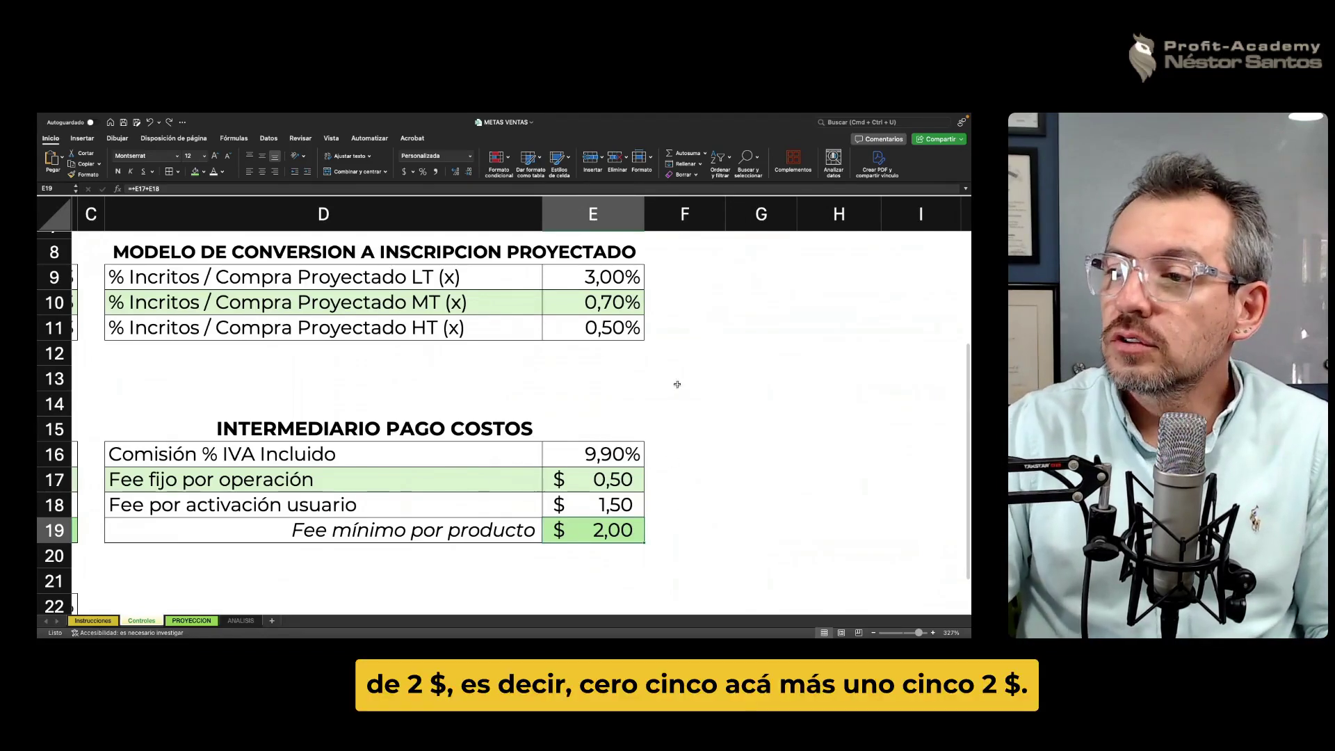
pyautogui.click(593, 480)
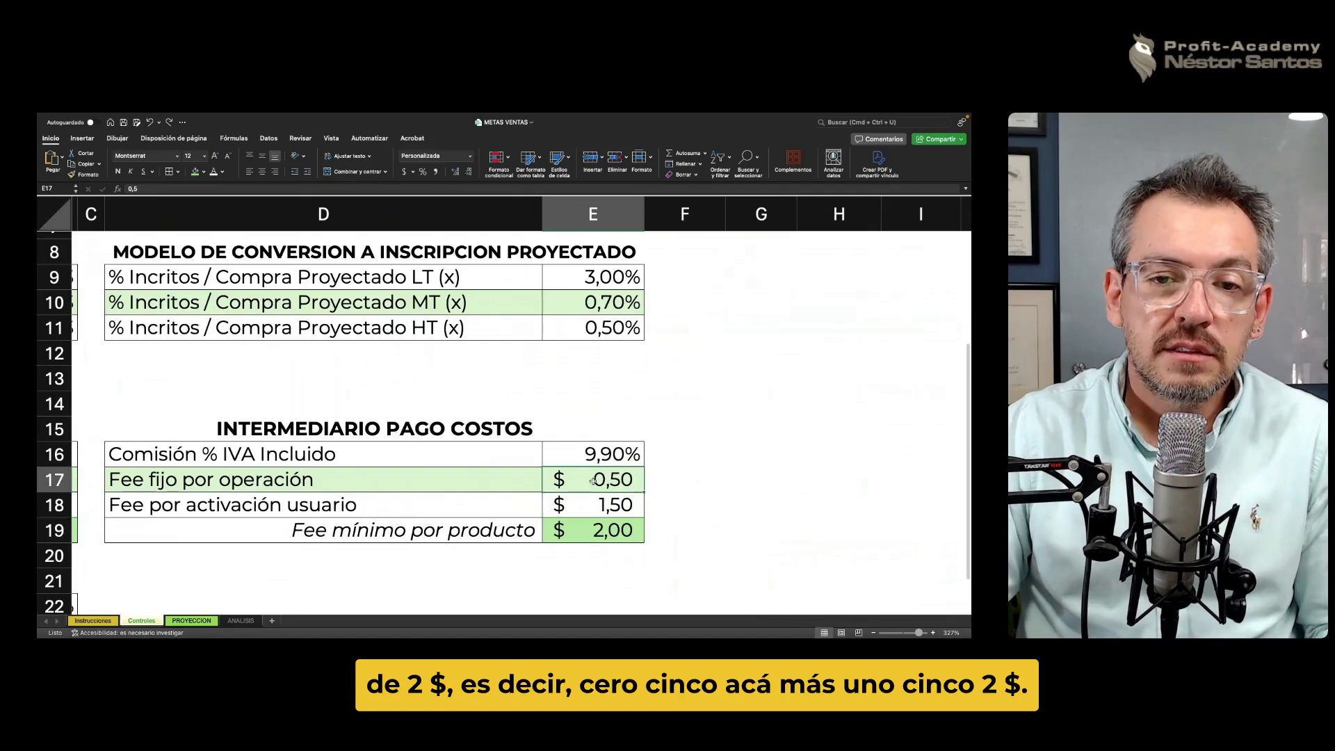
pyautogui.click(590, 501)
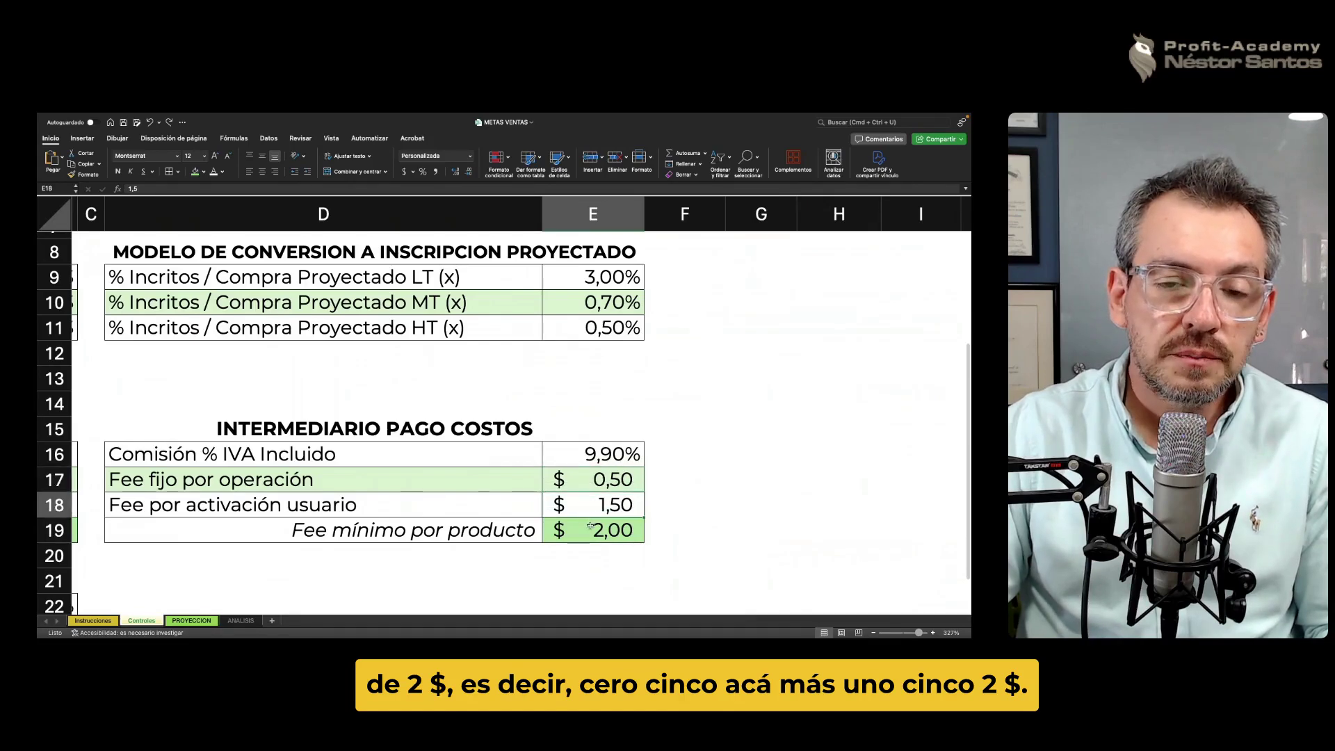
pyautogui.click(590, 526)
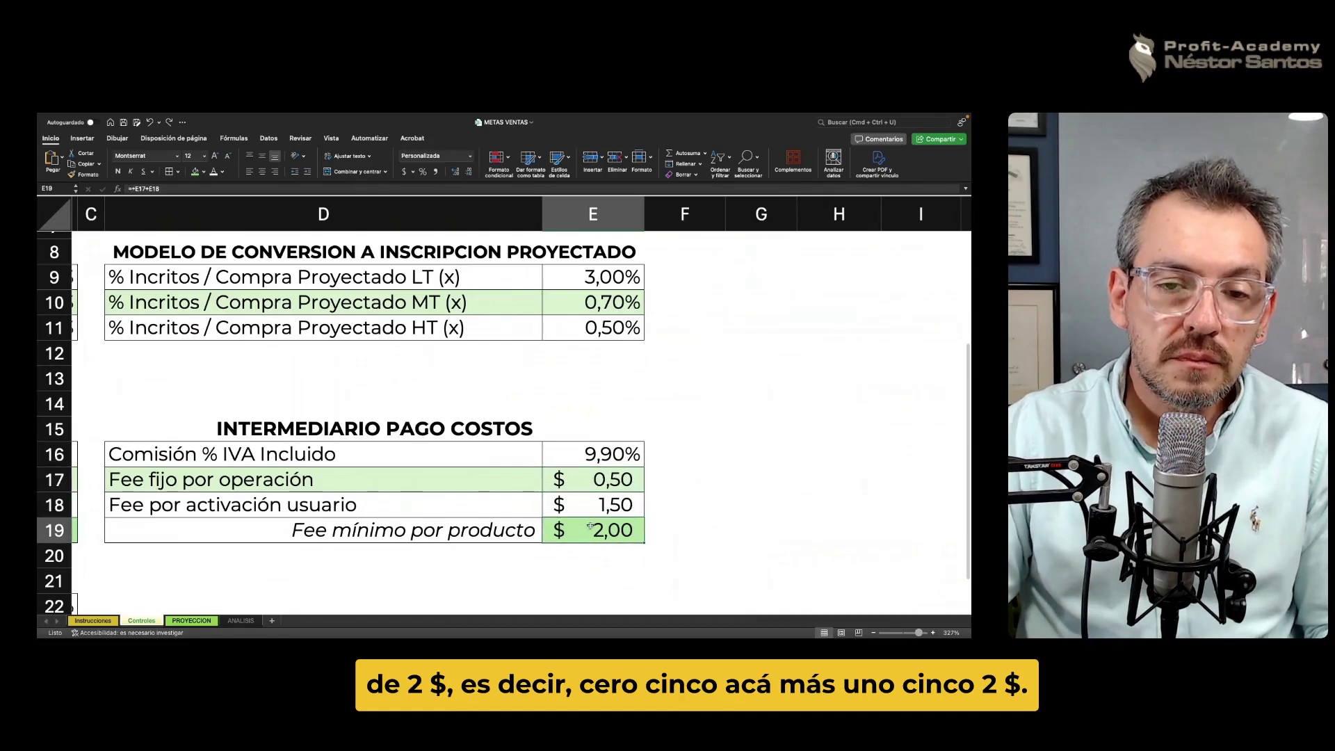
pyautogui.click(590, 456)
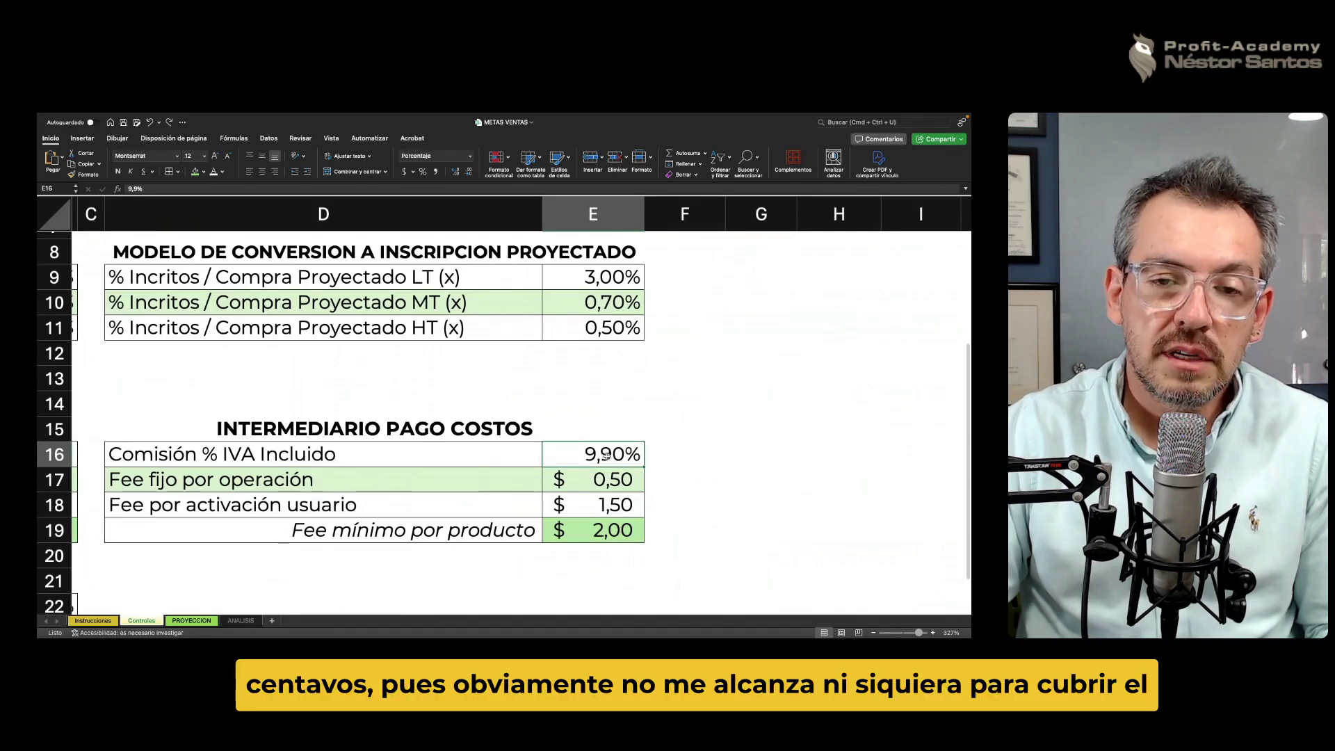
pyautogui.click(594, 523)
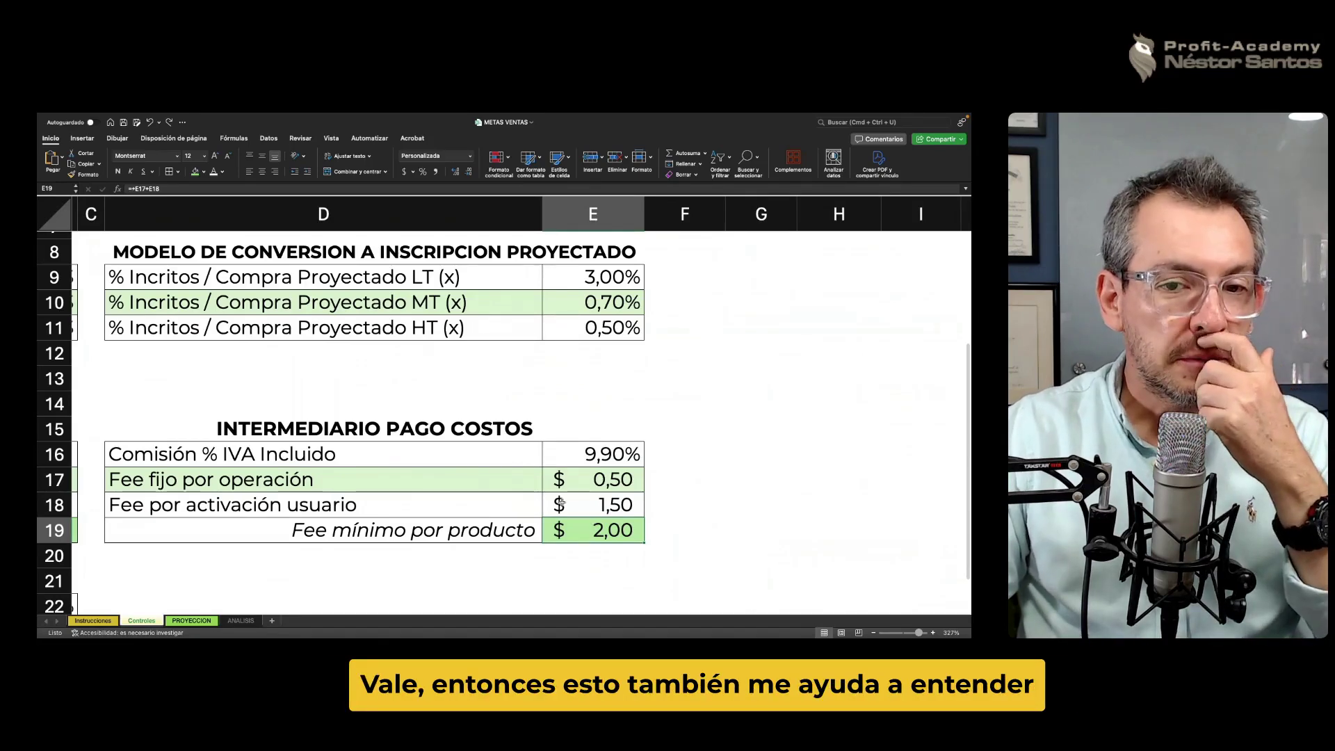
# Bring the price model into view and inspect the LT $ IM intermediary cost formula.
pyautogui.scroll(-1, 549, 504)
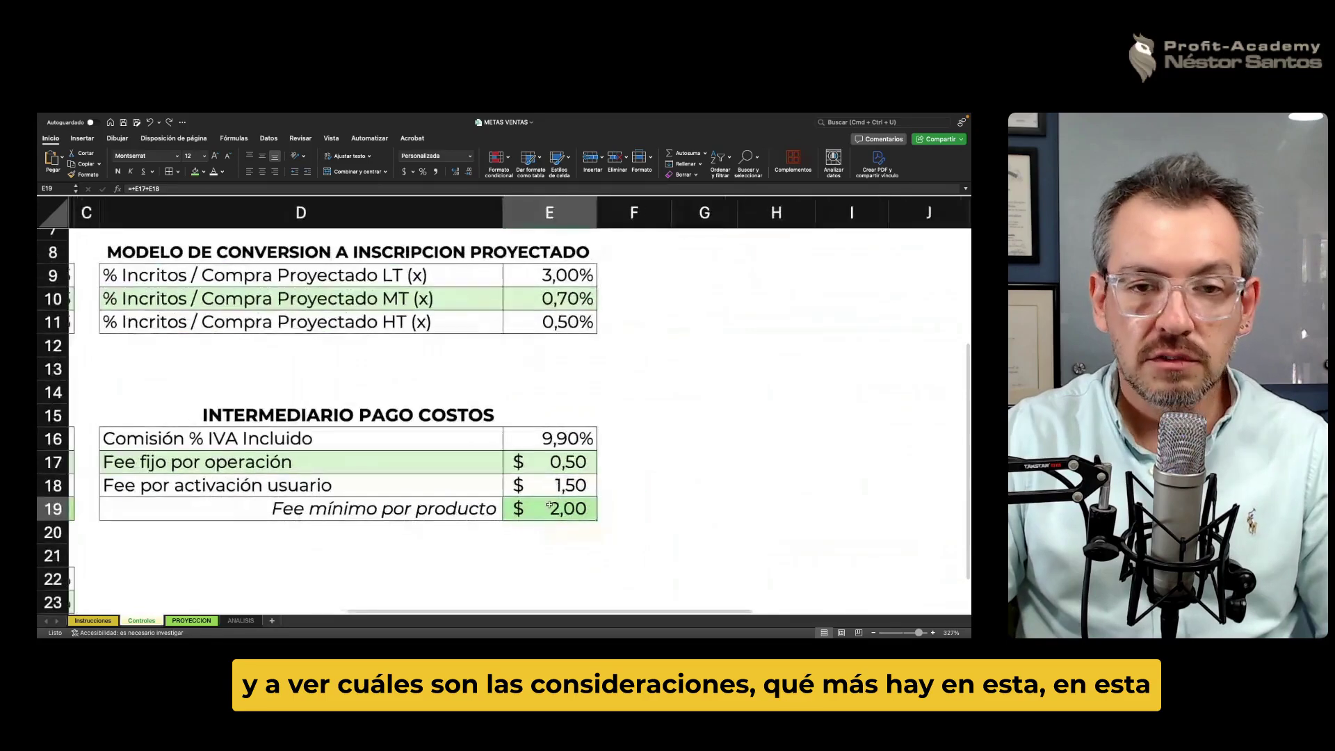
pyautogui.scroll(-1, 549, 504)
pyautogui.scroll(5, 549, 480)
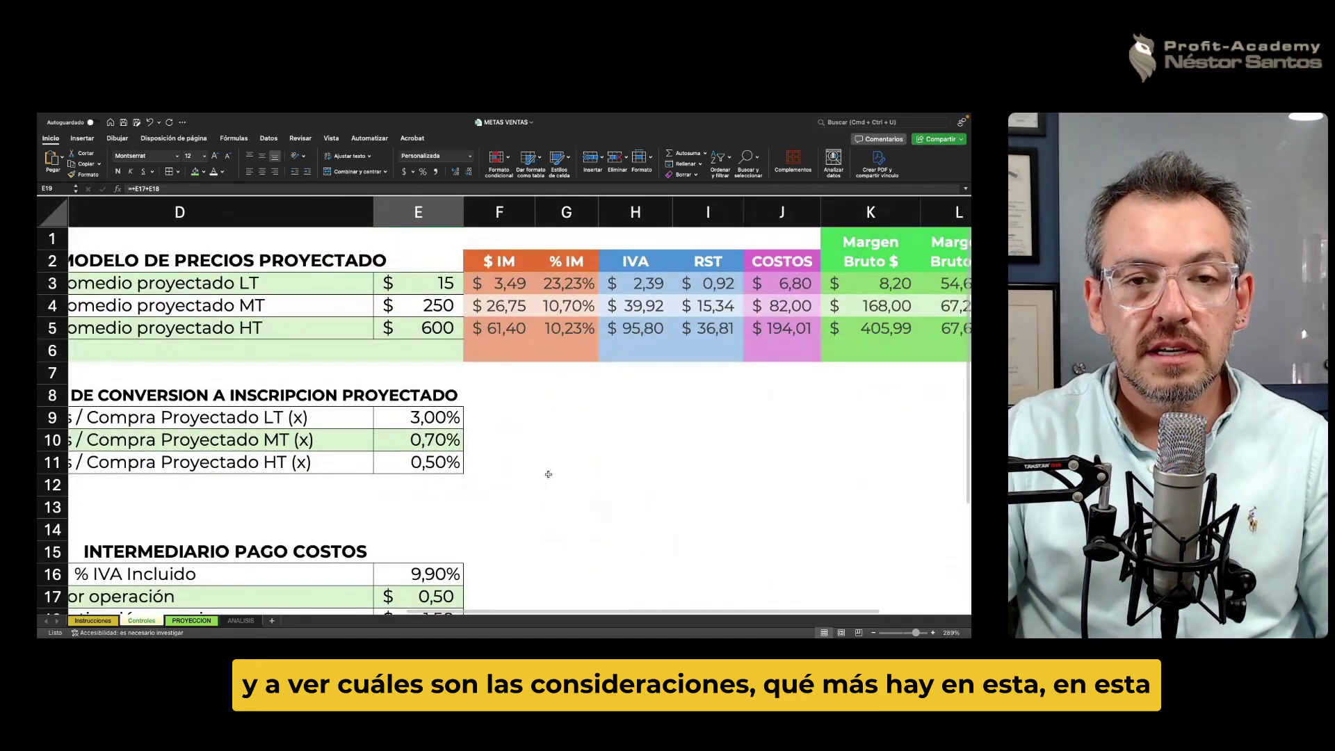
pyautogui.scroll(-2, 548, 474)
pyautogui.scroll(-1, 549, 477)
pyautogui.scroll(-1, 568, 522)
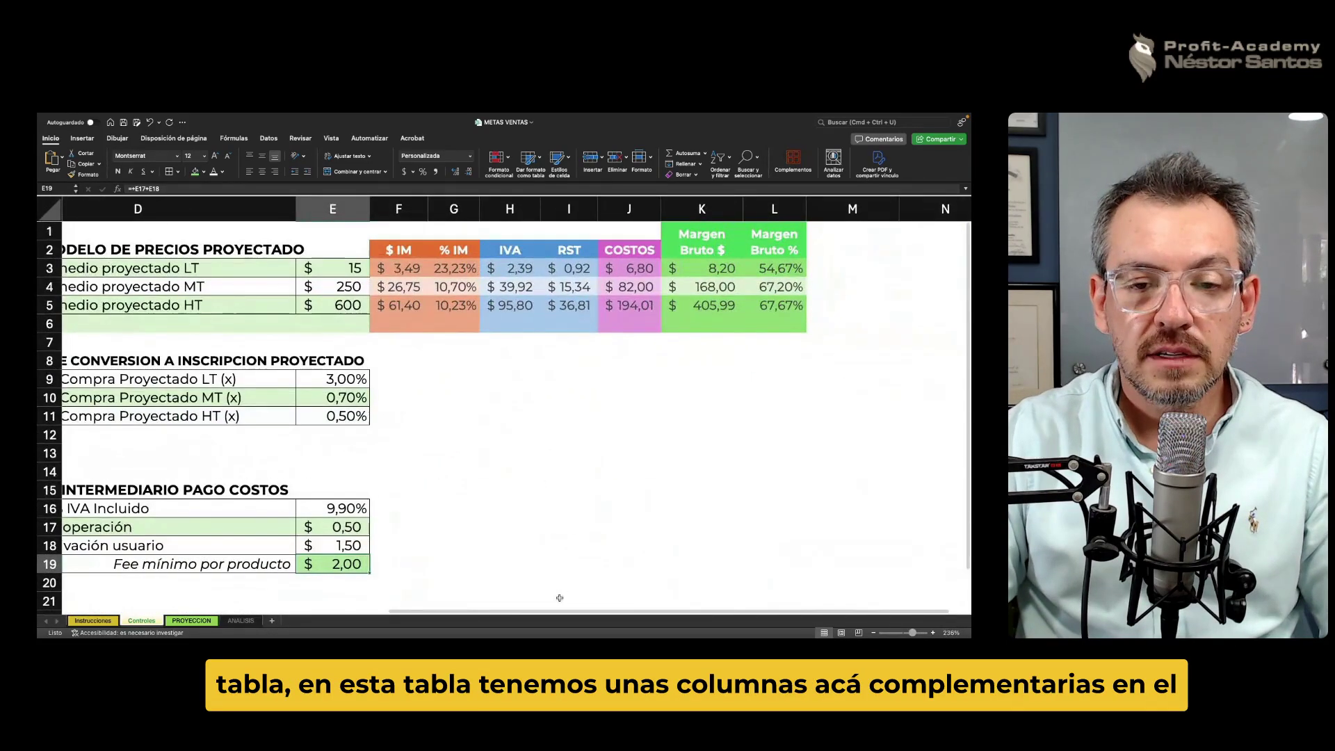
pyautogui.moveTo(559, 610); pyautogui.dragTo(445, 609)
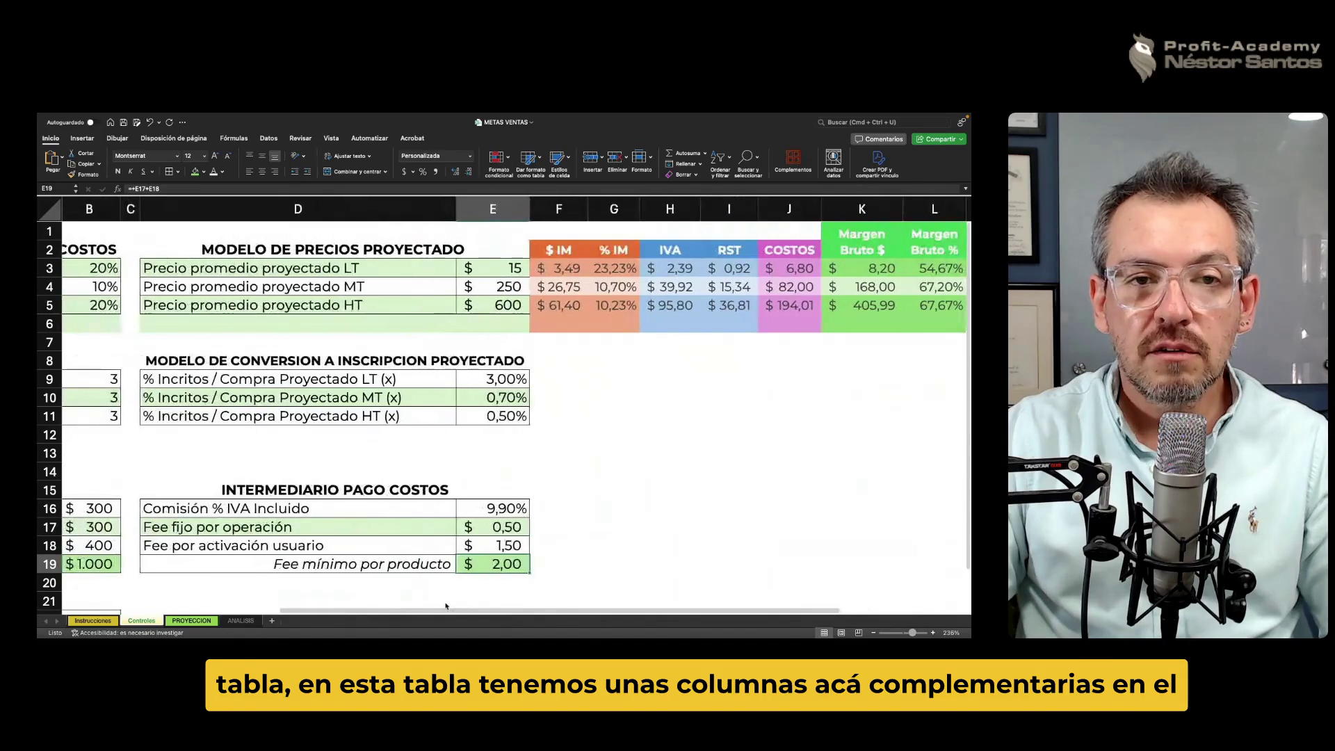
pyautogui.click(618, 342)
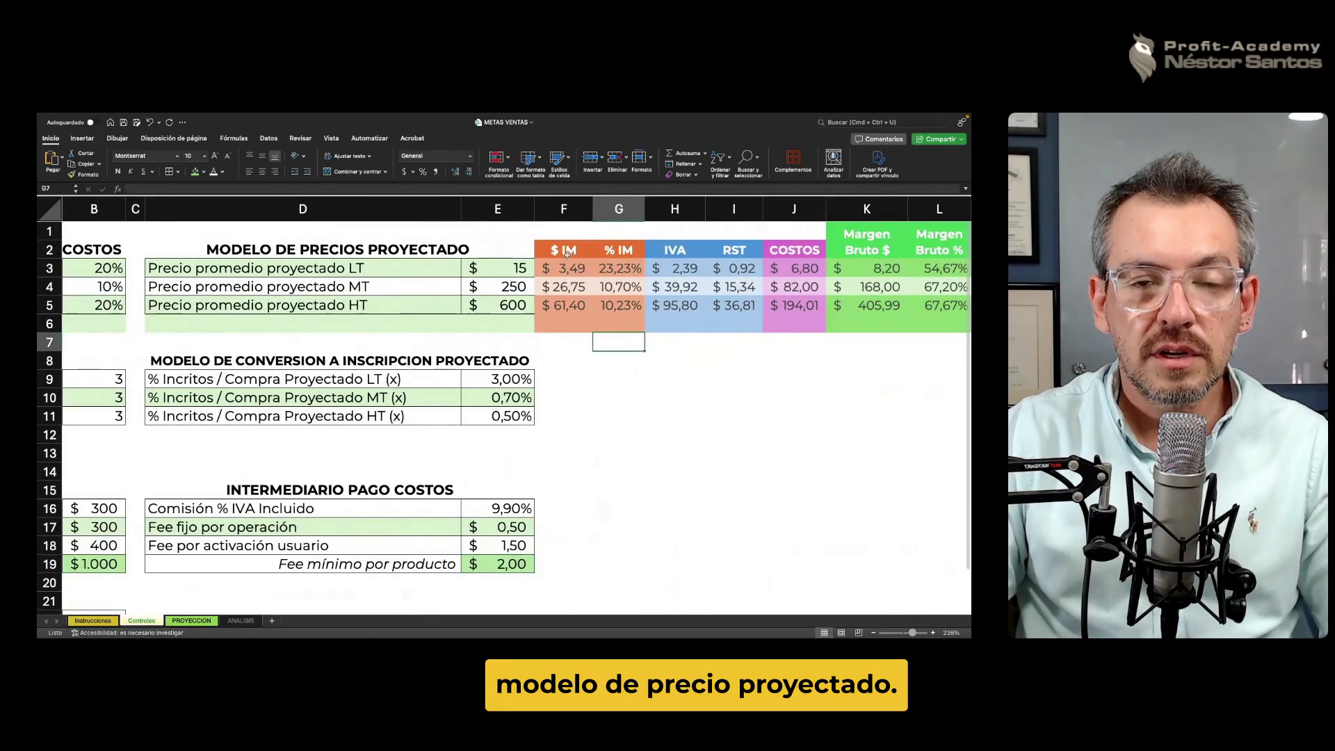
pyautogui.click(566, 251)
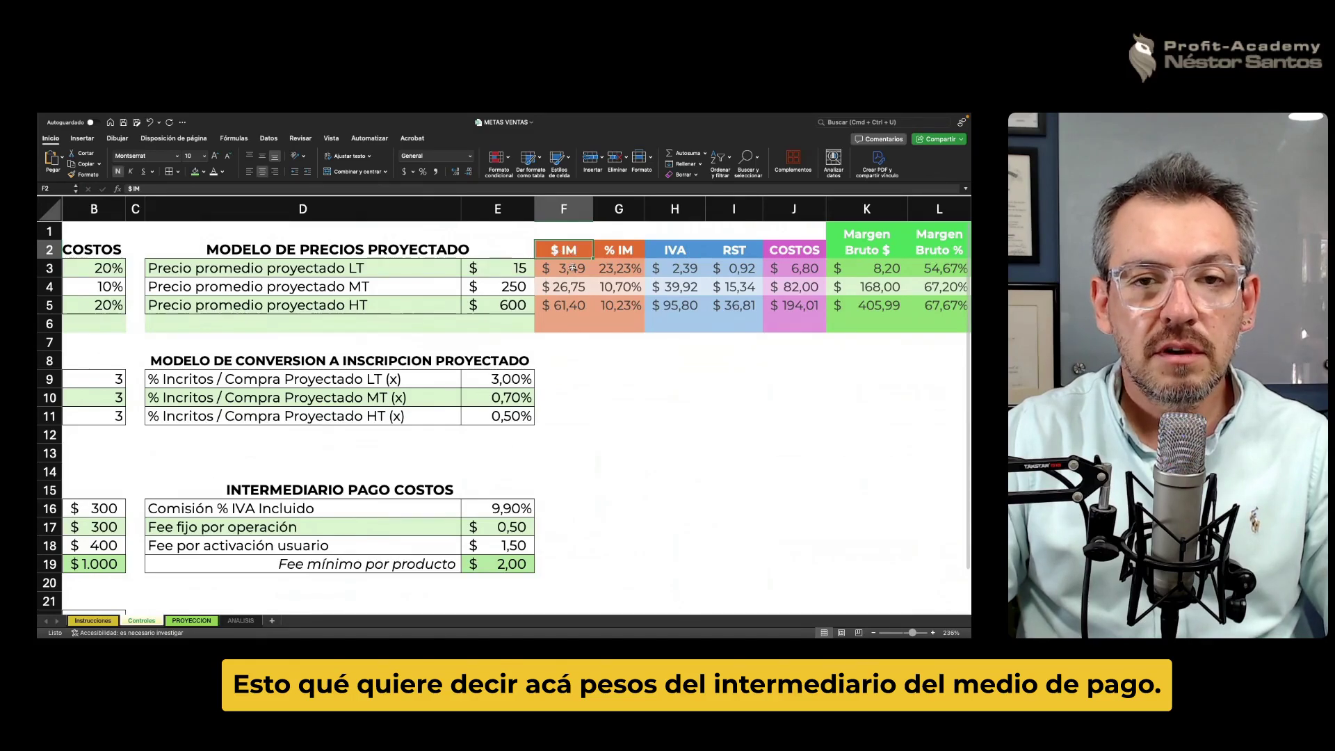
pyautogui.click(570, 270)
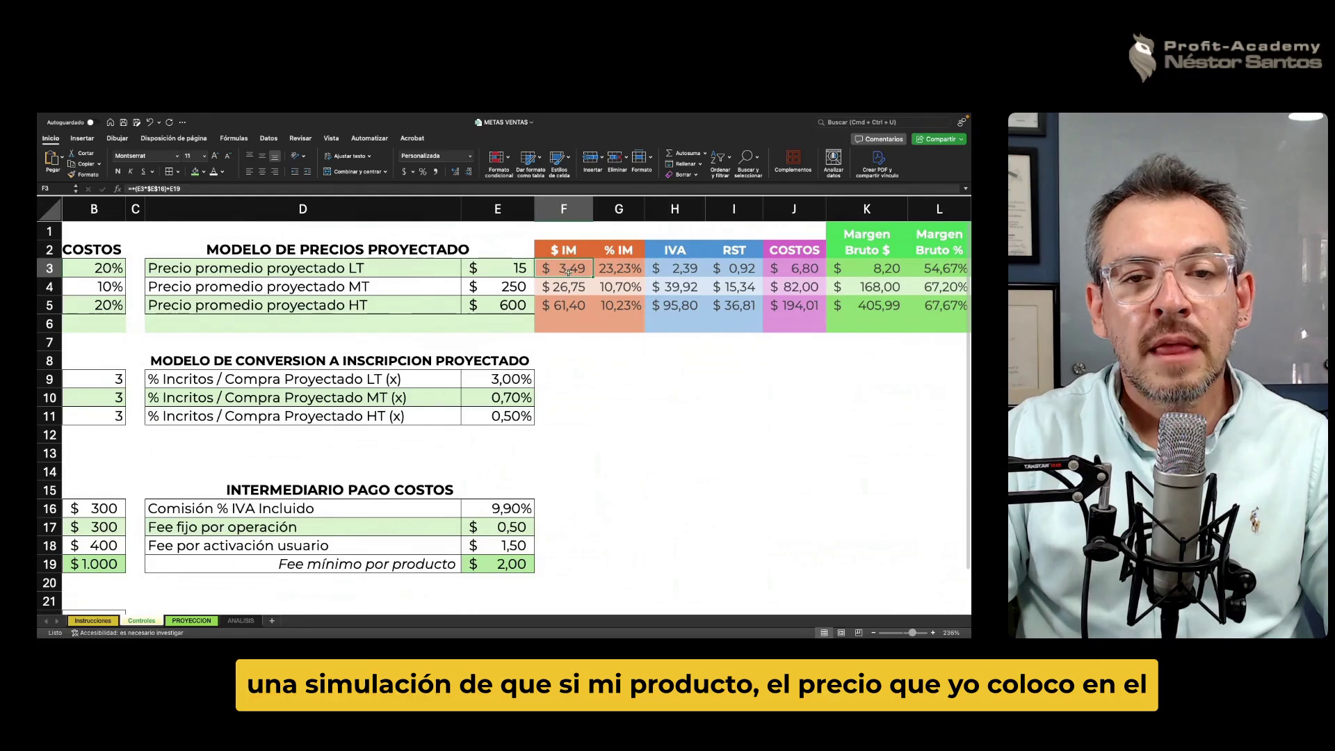
# Relate the LT price of 15 to its intermediary cost and select the commission cell.
pyautogui.click(509, 268)
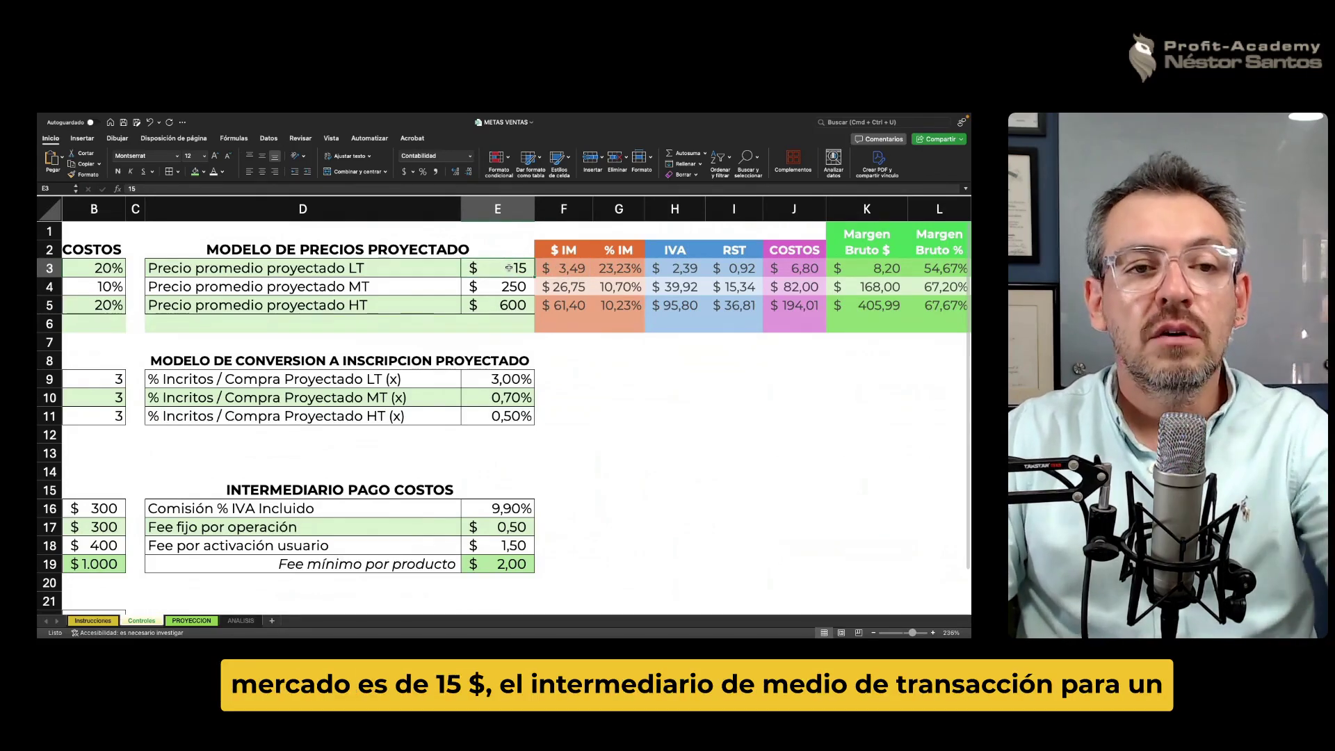
pyautogui.click(556, 267)
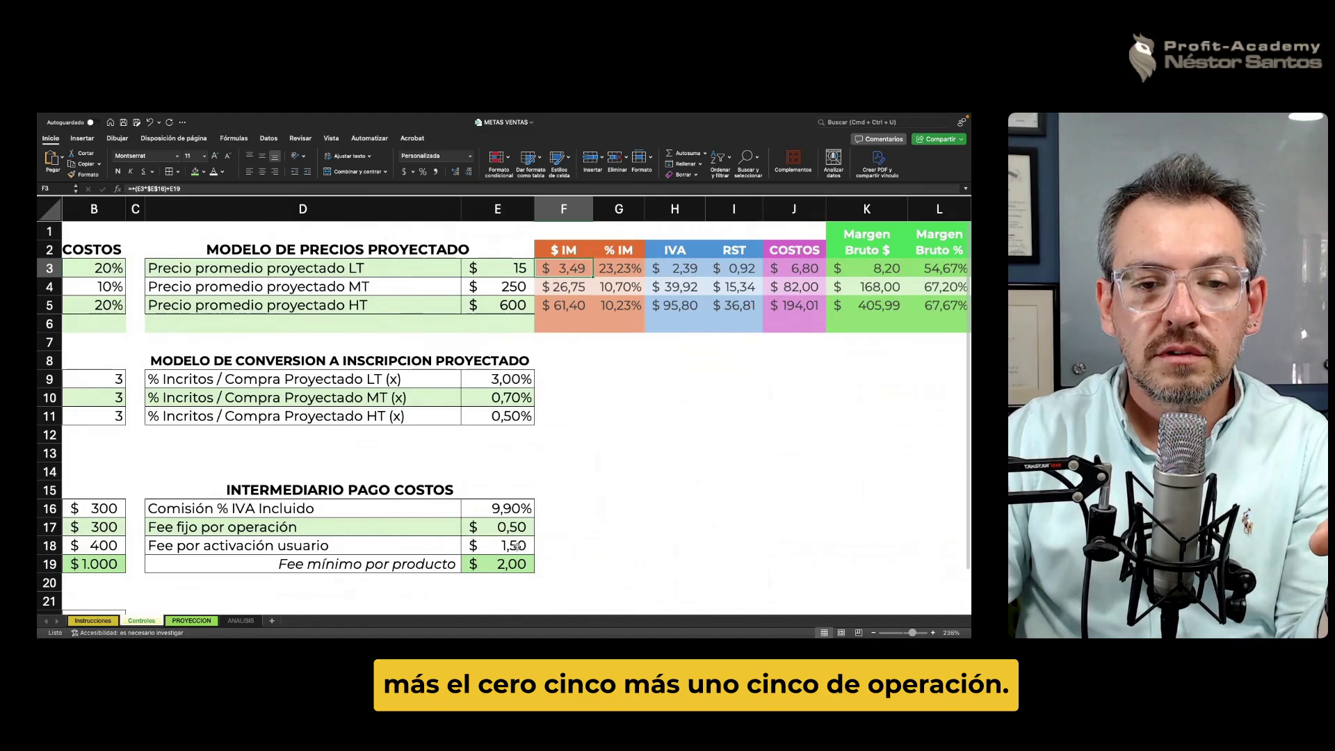
pyautogui.click(516, 268)
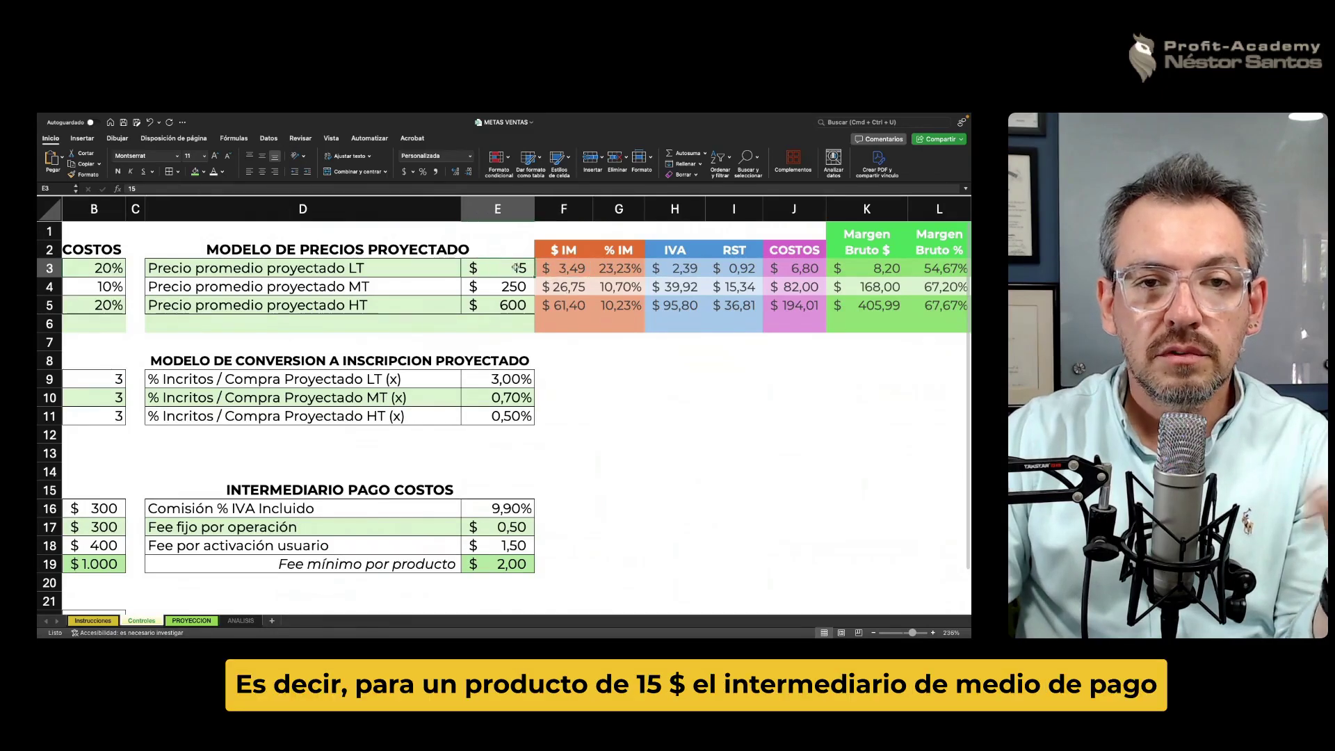
pyautogui.click(562, 268)
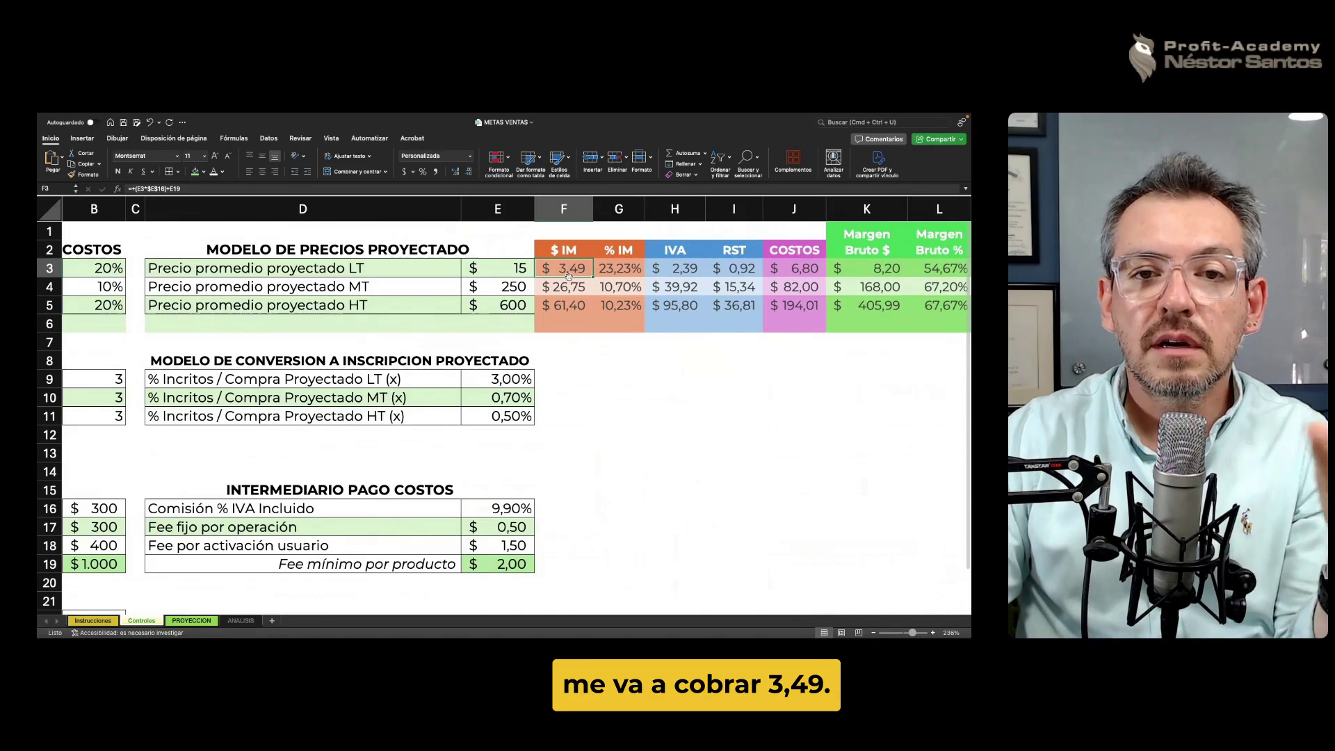
pyautogui.click(509, 513)
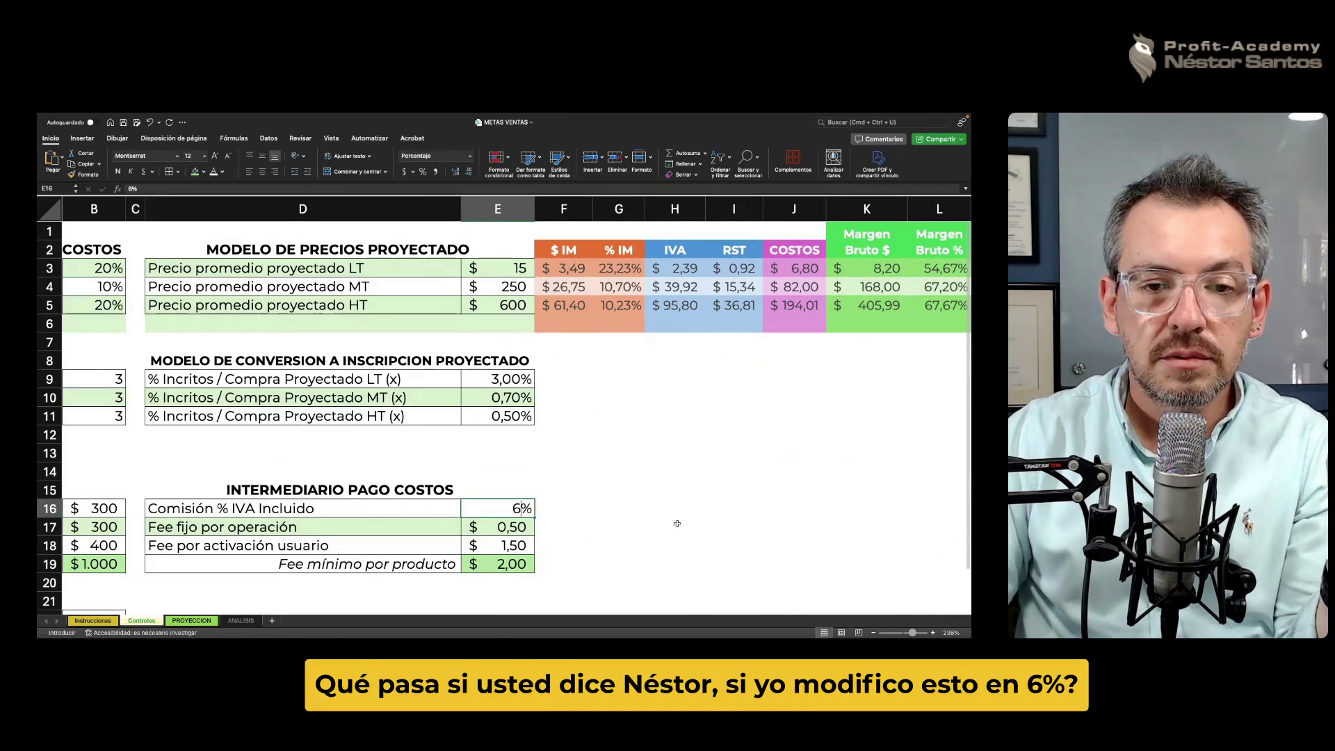
pyautogui.press('Return')
pyautogui.click(564, 267)
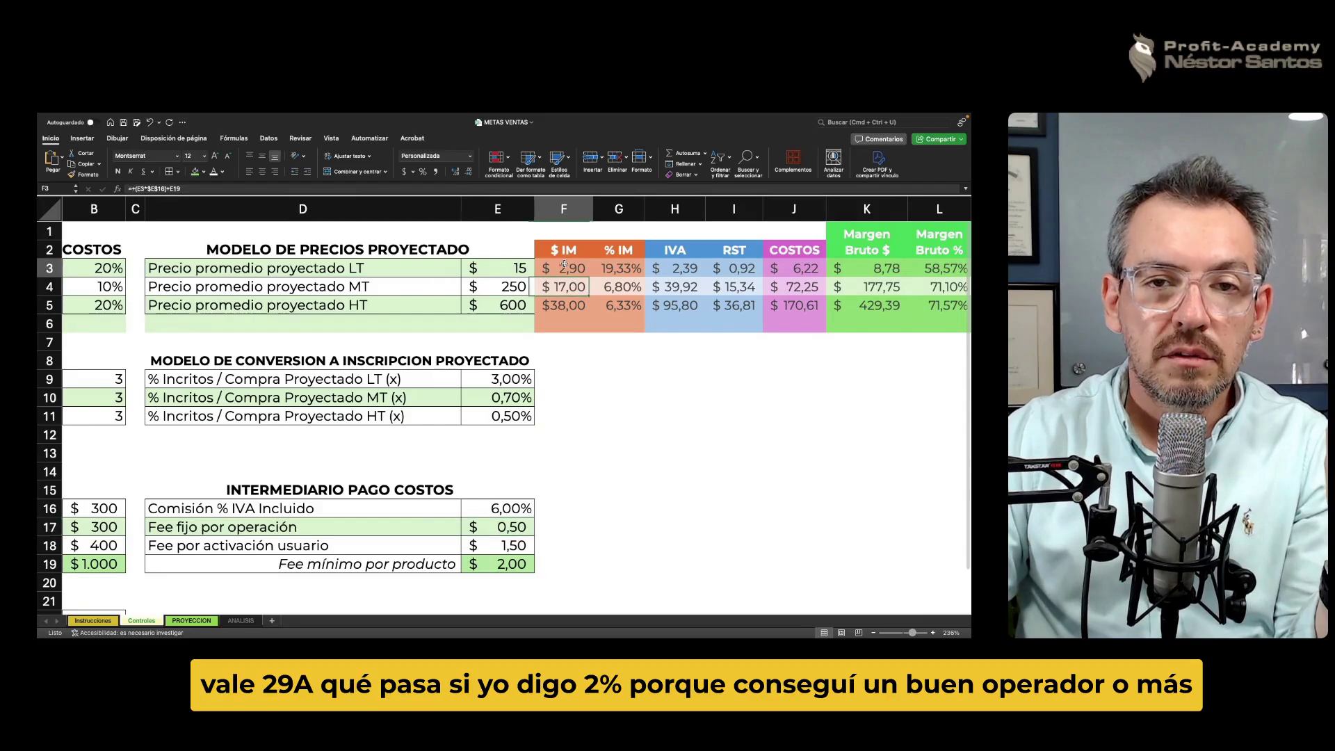
pyautogui.click(513, 507)
pyautogui.write('2')
pyautogui.press('Return')
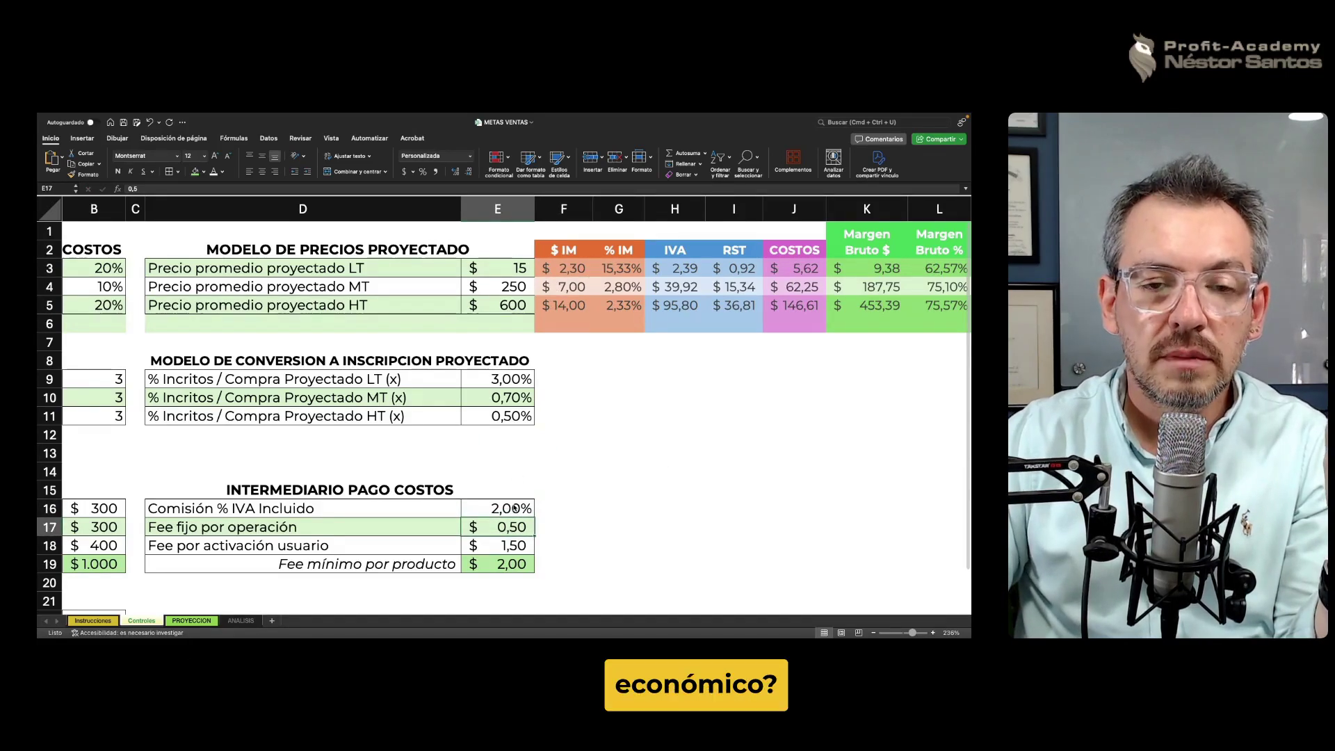
pyautogui.press('super+z')
pyautogui.press('super+z')
pyautogui.click(584, 463)
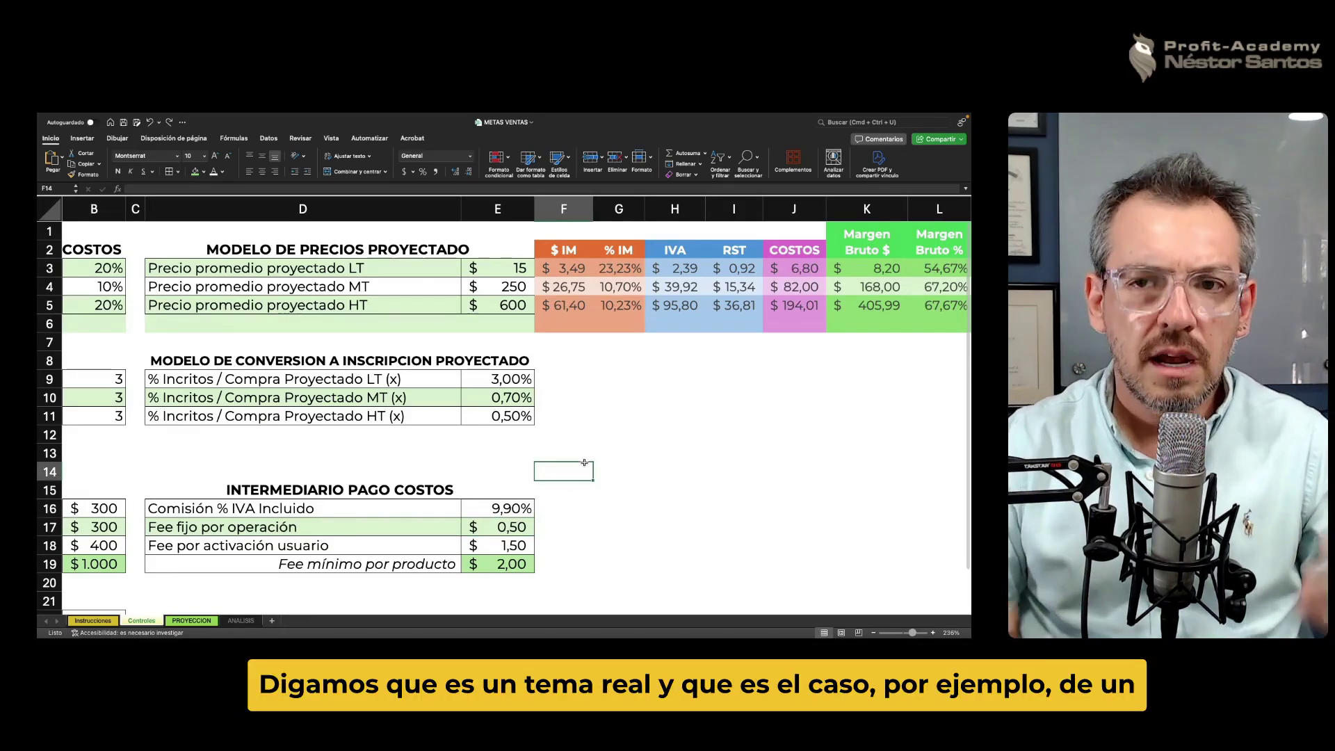
pyautogui.click(593, 402)
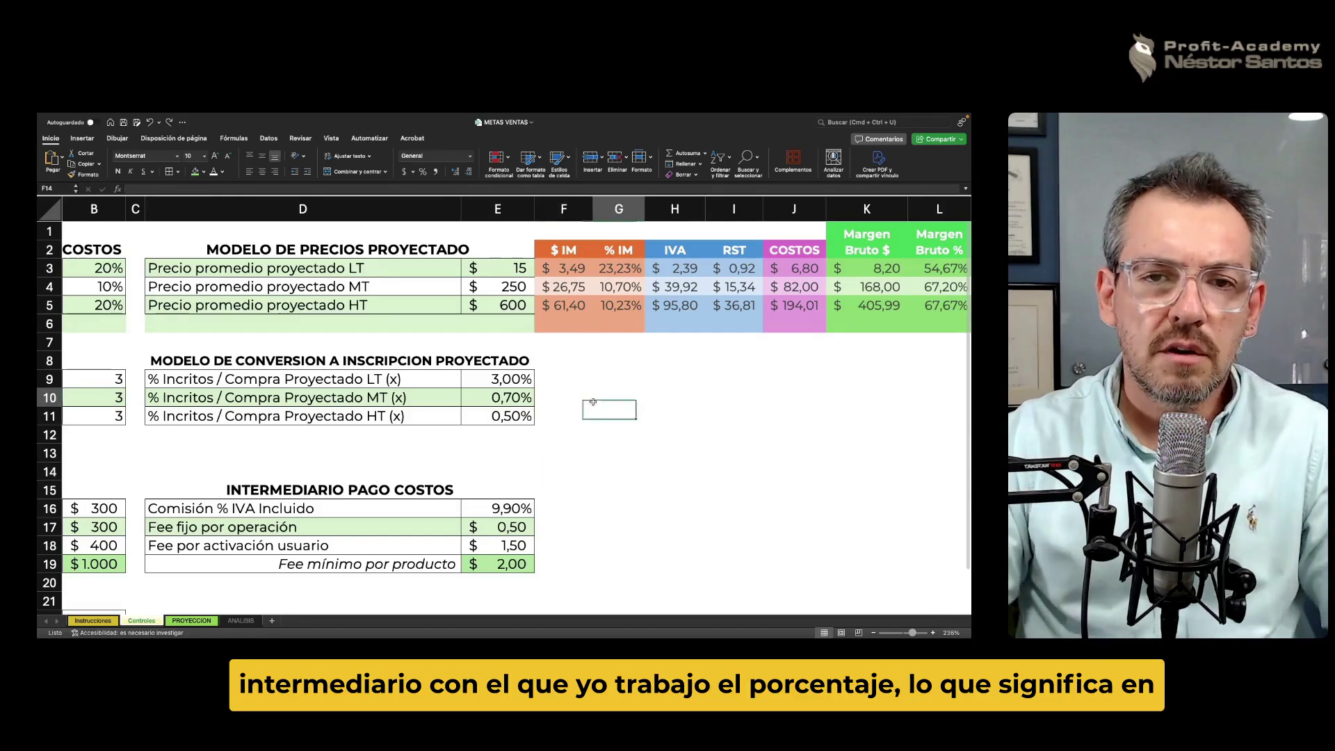
pyautogui.click(598, 268)
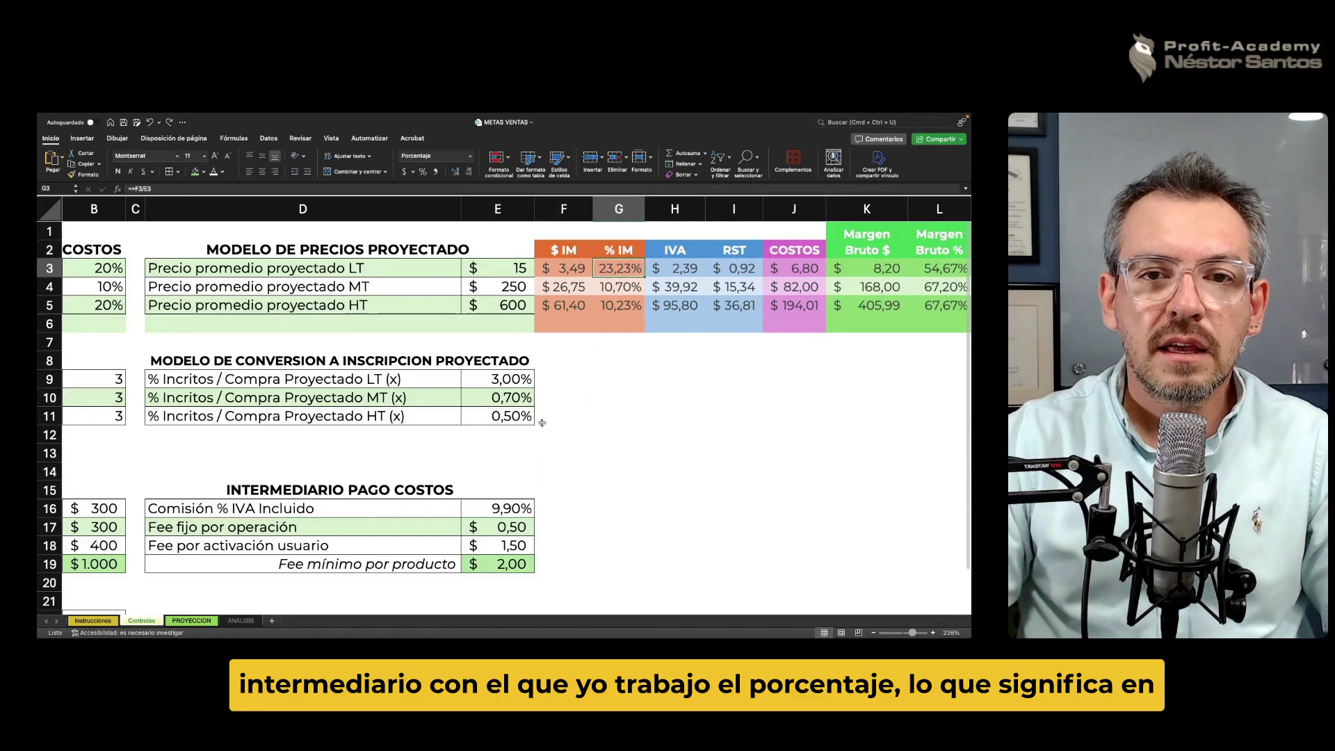
pyautogui.hscroll(3, 475, 616)
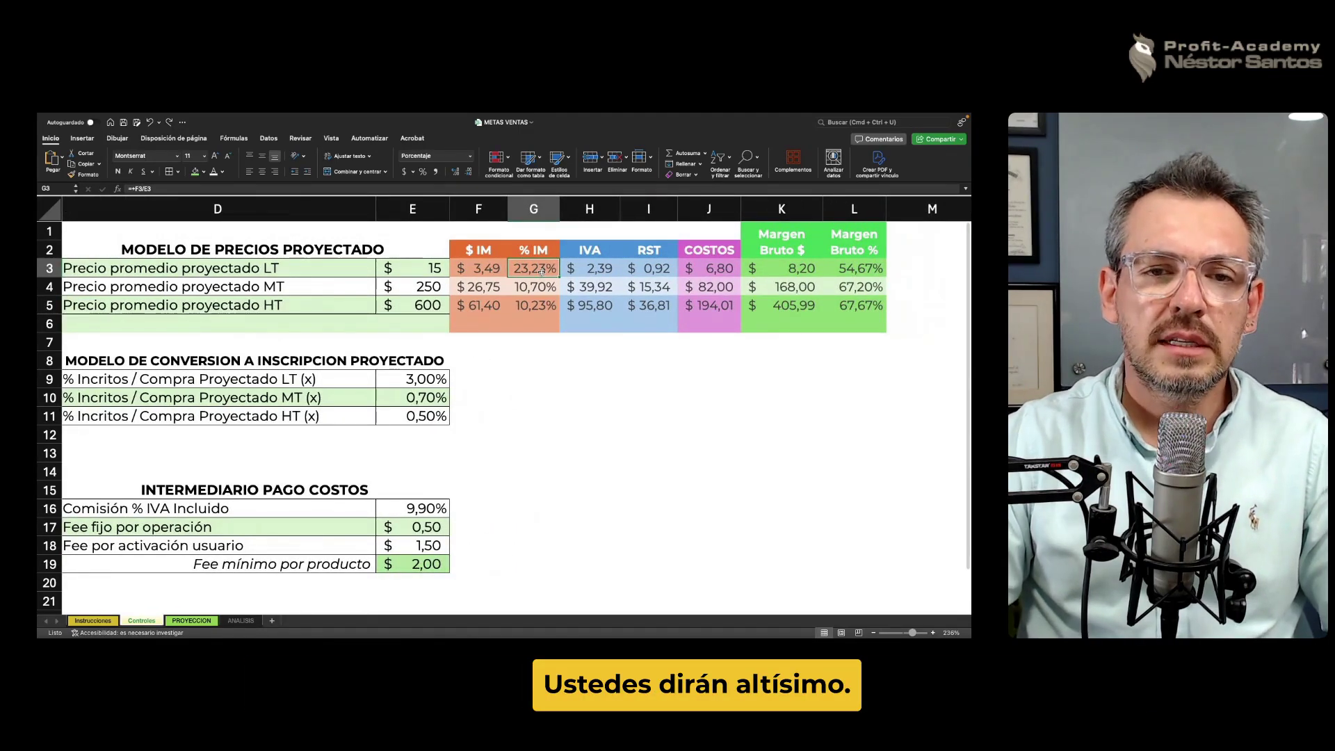
pyautogui.click(435, 269)
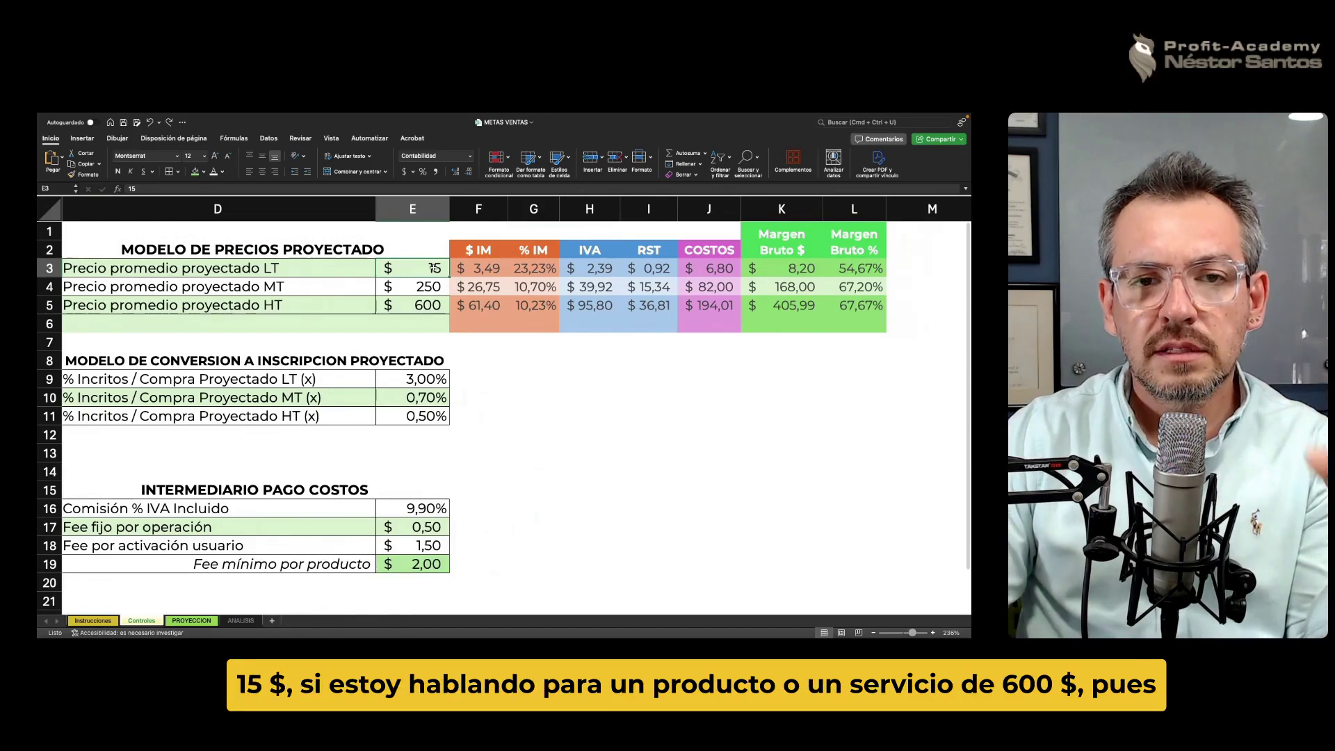
pyautogui.click(421, 305)
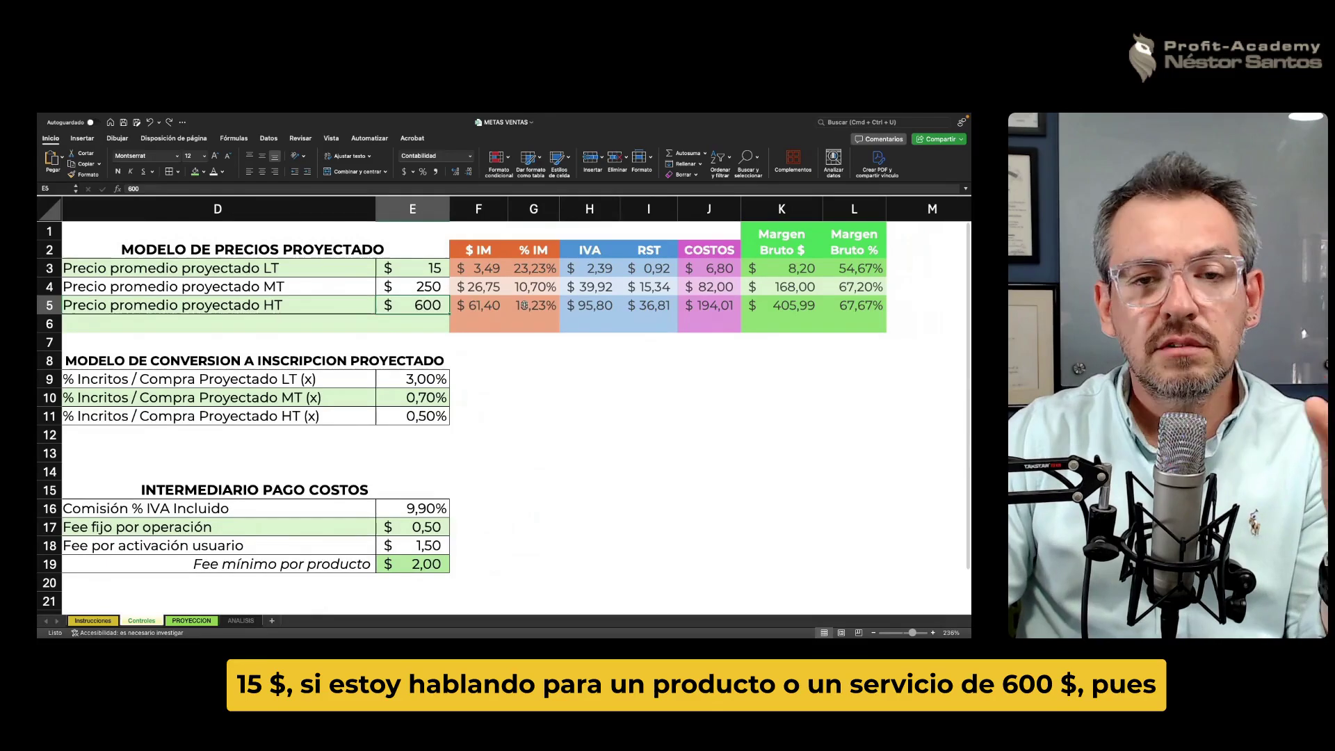
pyautogui.click(478, 305)
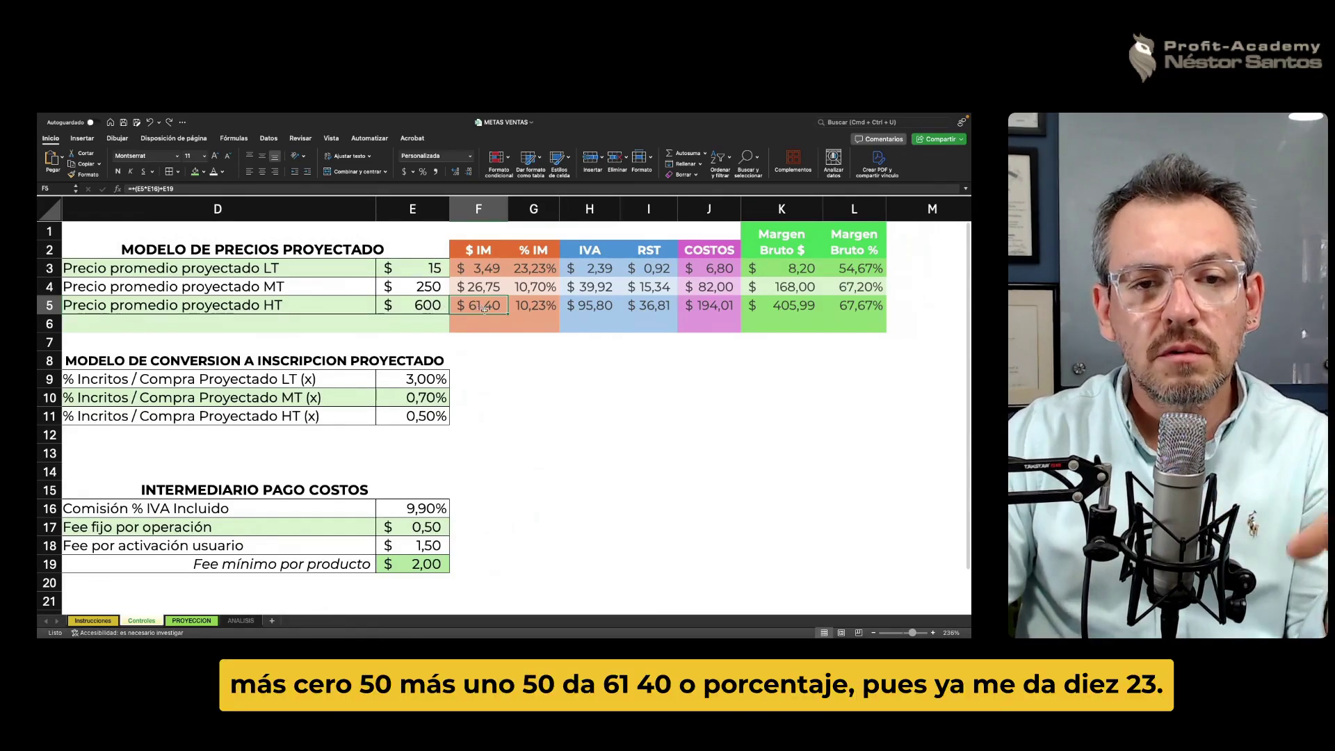
pyautogui.click(540, 309)
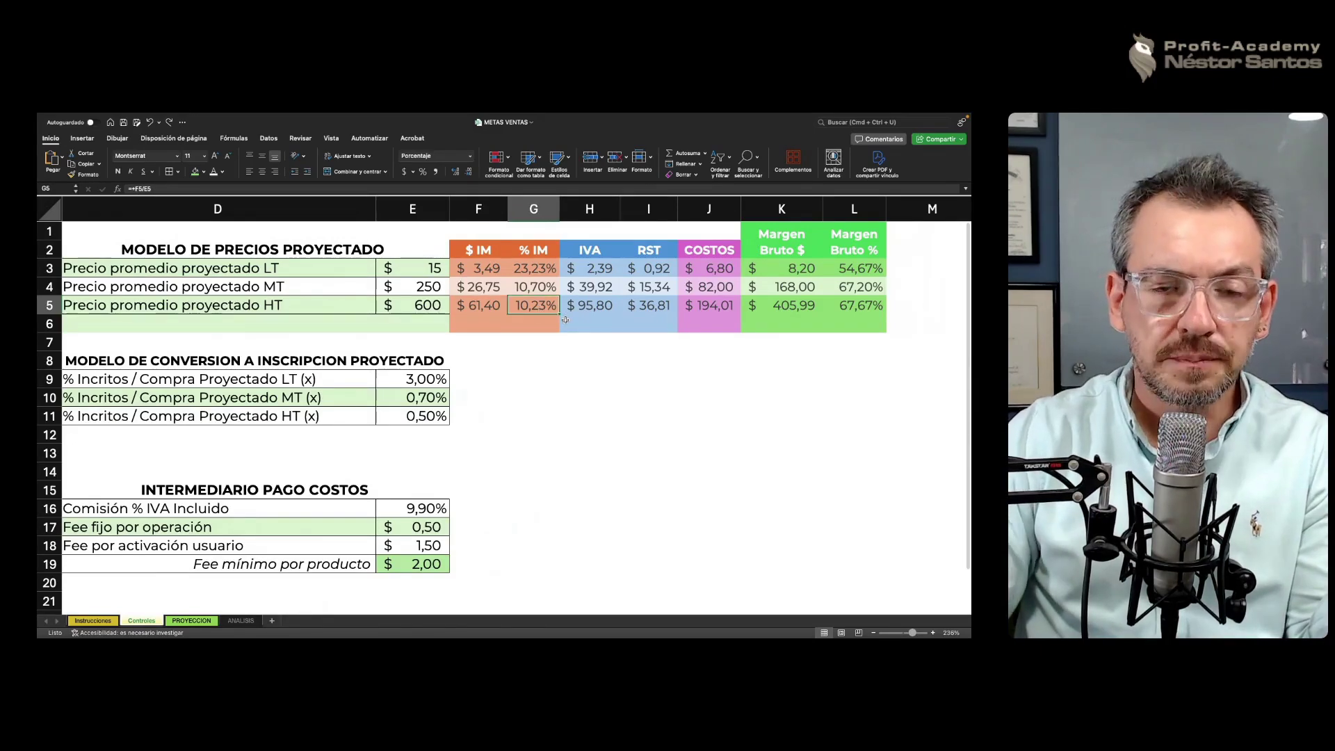
pyautogui.moveTo(537, 611); pyautogui.dragTo(212, 570)
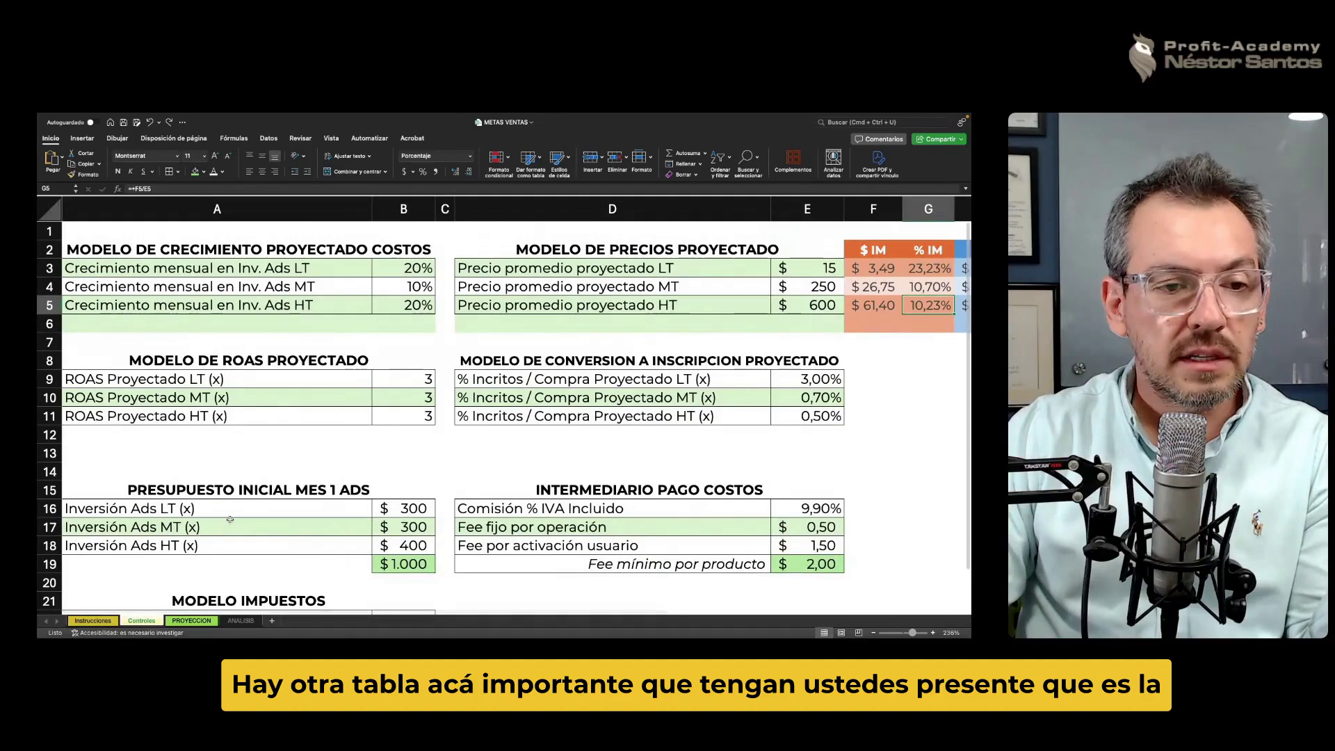
pyautogui.scroll(-3, 255, 496)
pyautogui.click(260, 469)
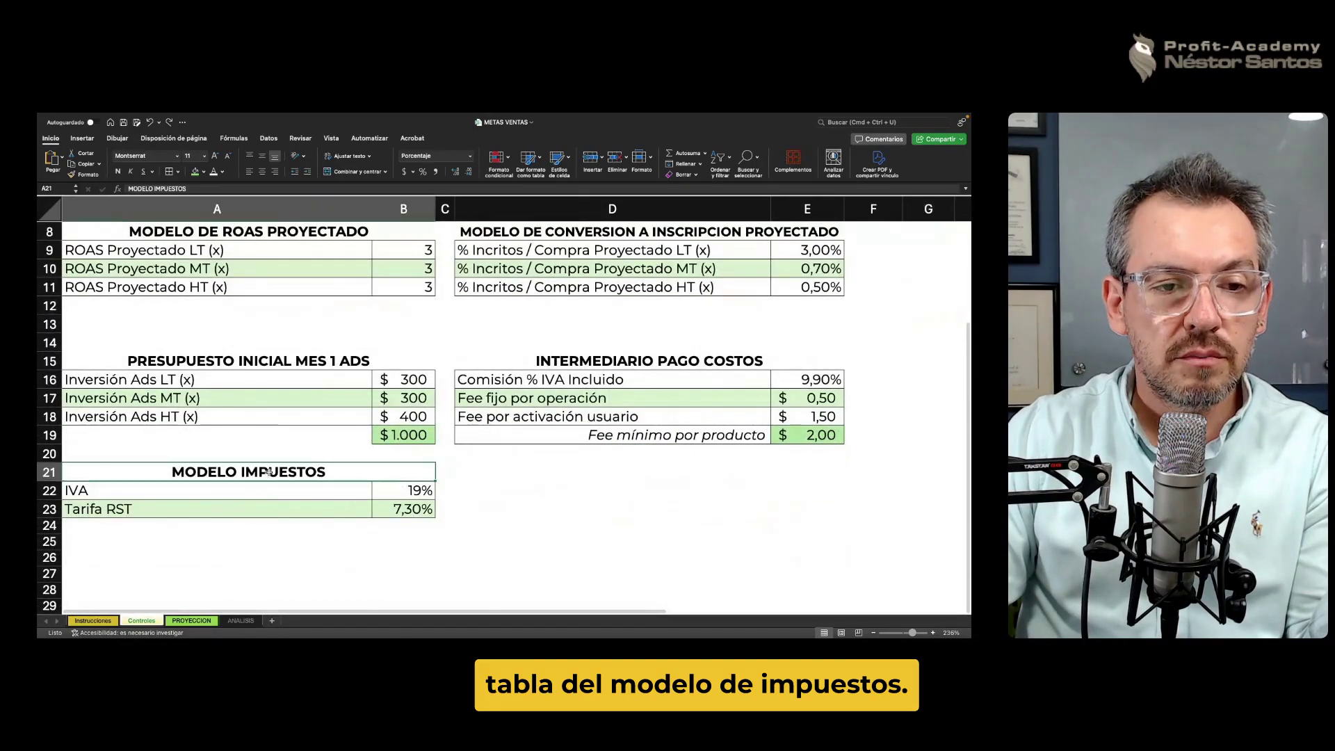
pyautogui.click(324, 471)
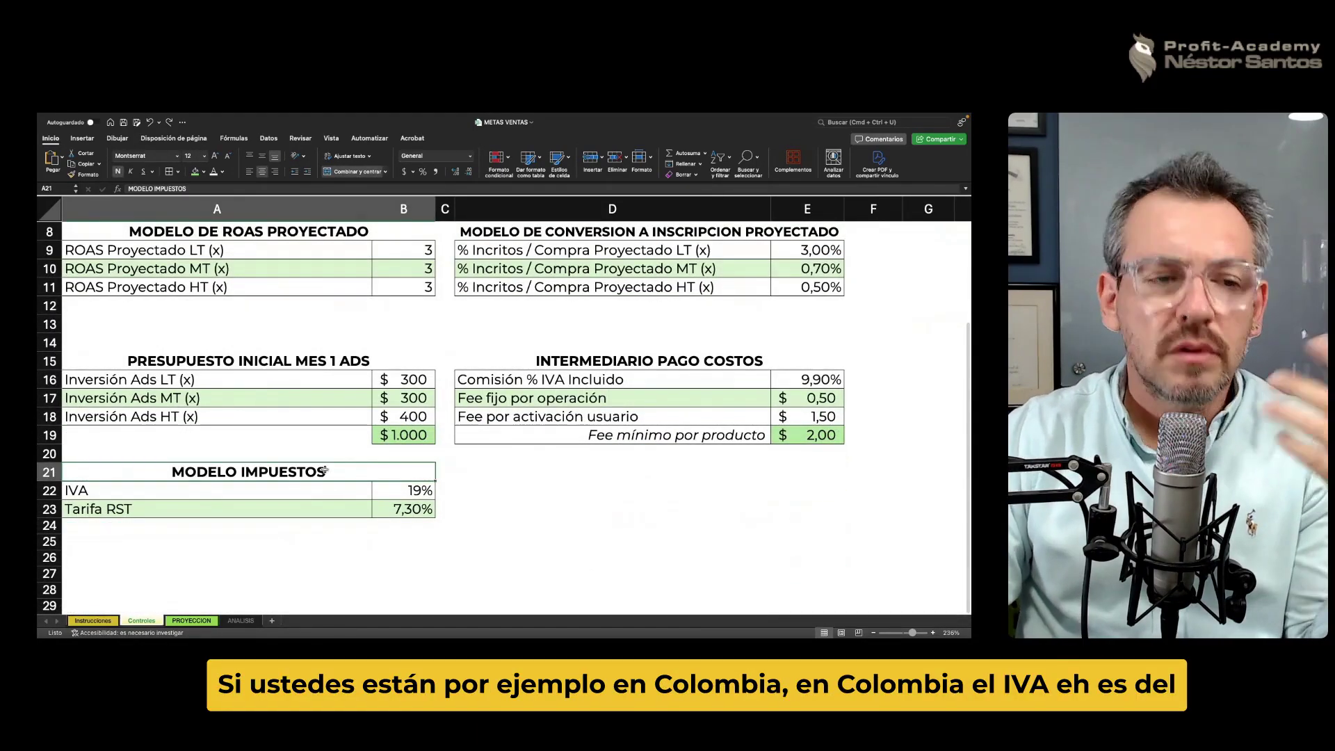
pyautogui.click(311, 491)
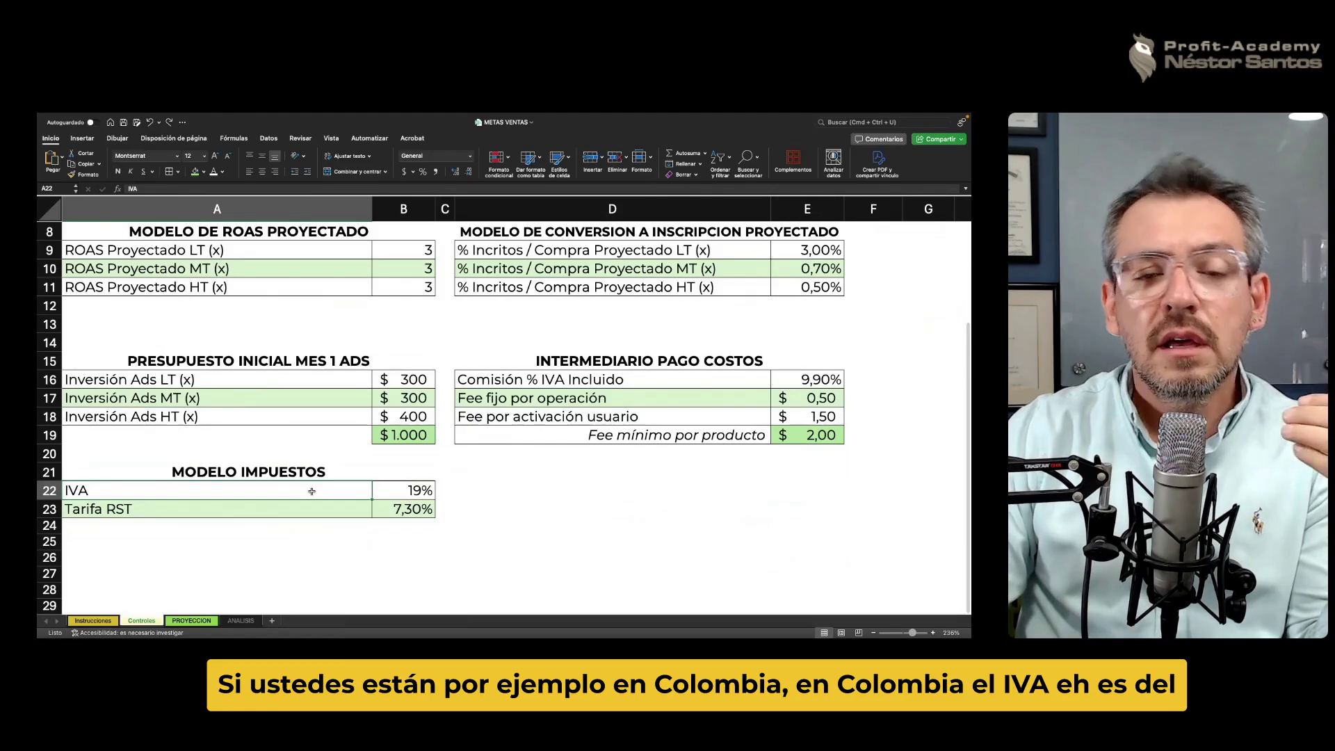
pyautogui.click(404, 491)
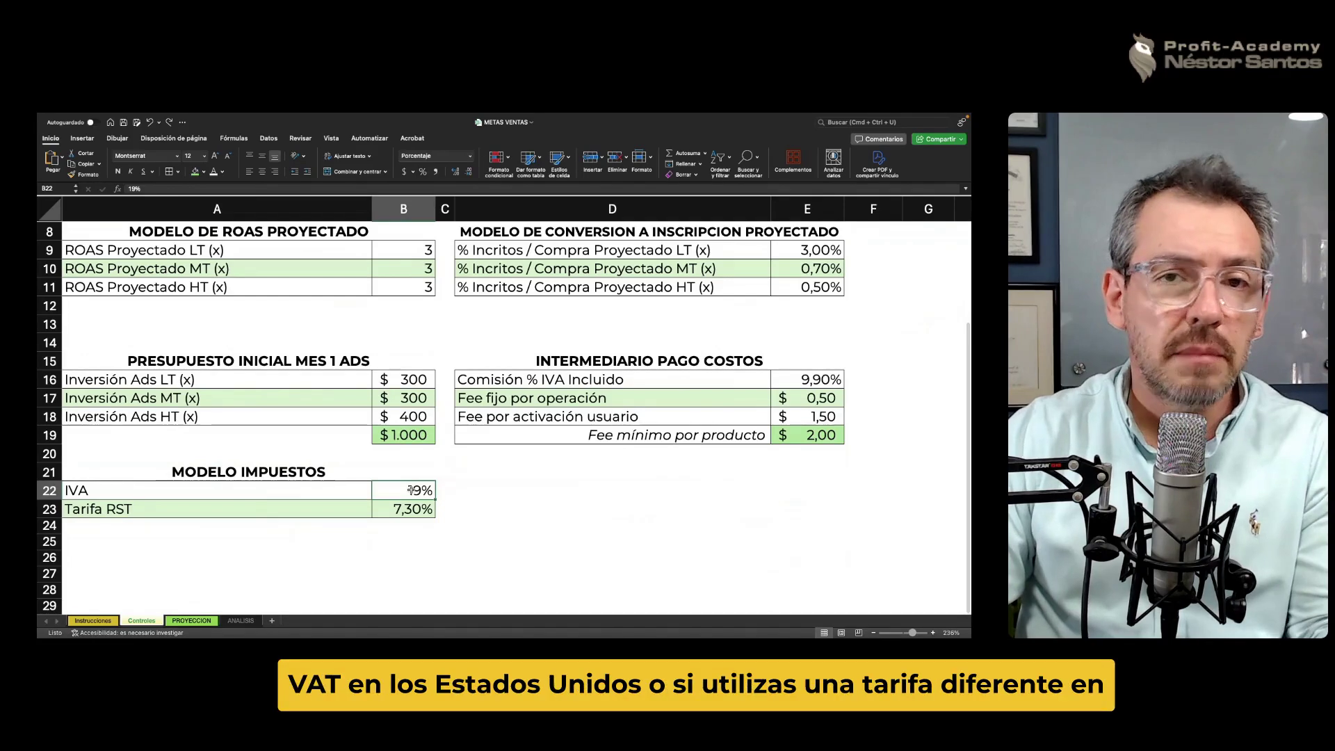
pyautogui.click(464, 491)
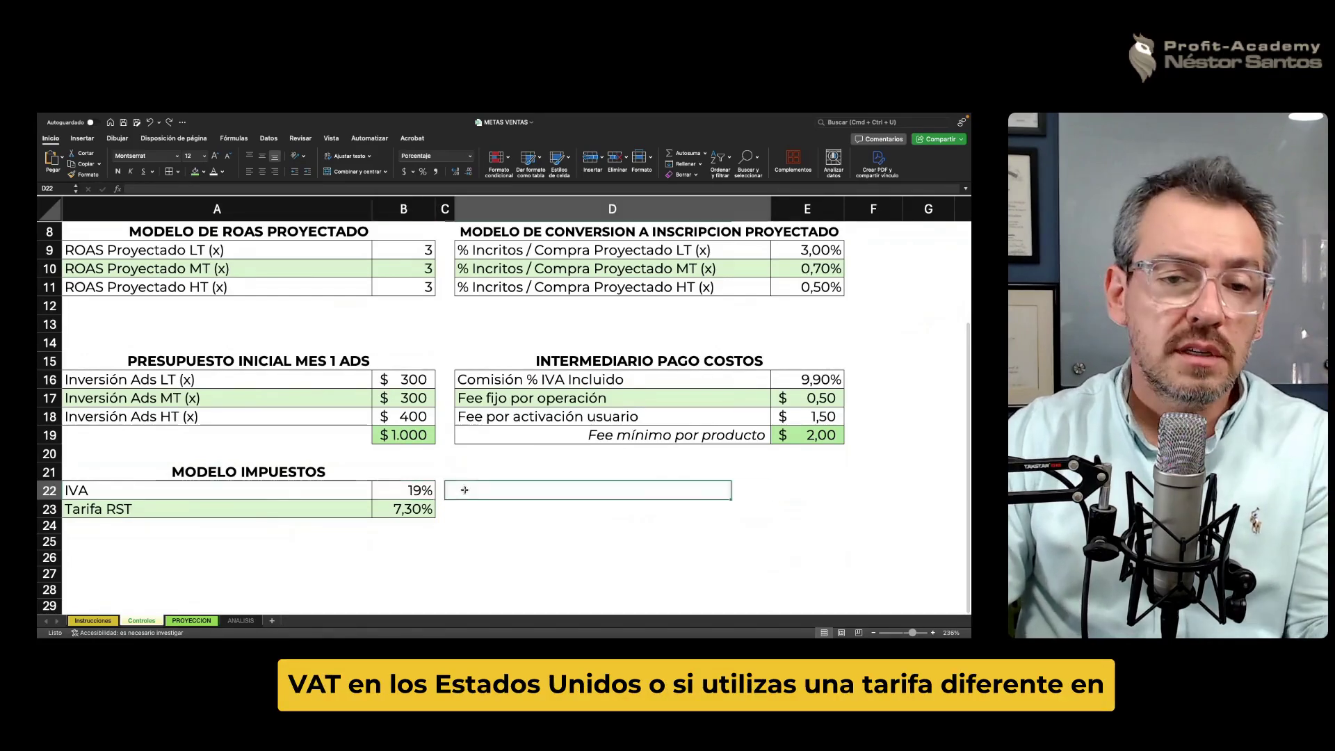
pyautogui.click(421, 490)
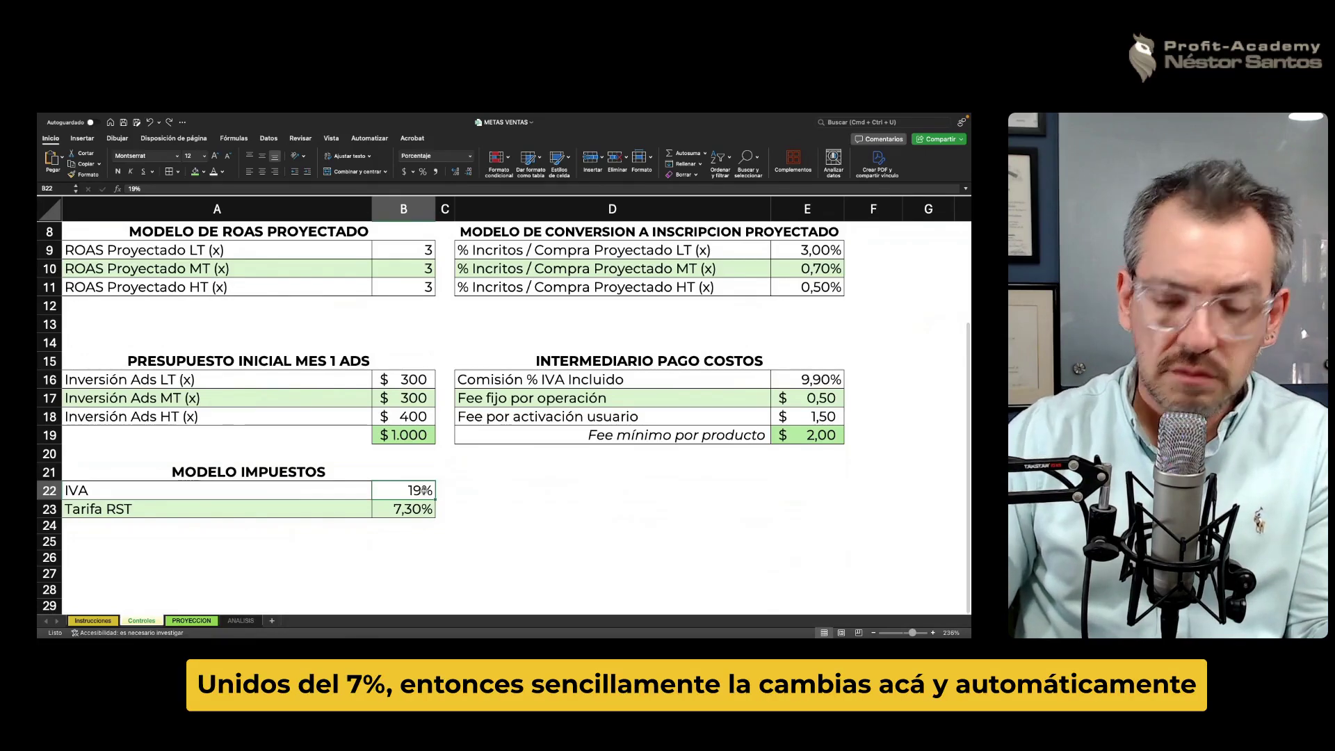
pyautogui.write('7')
pyautogui.press('Return')
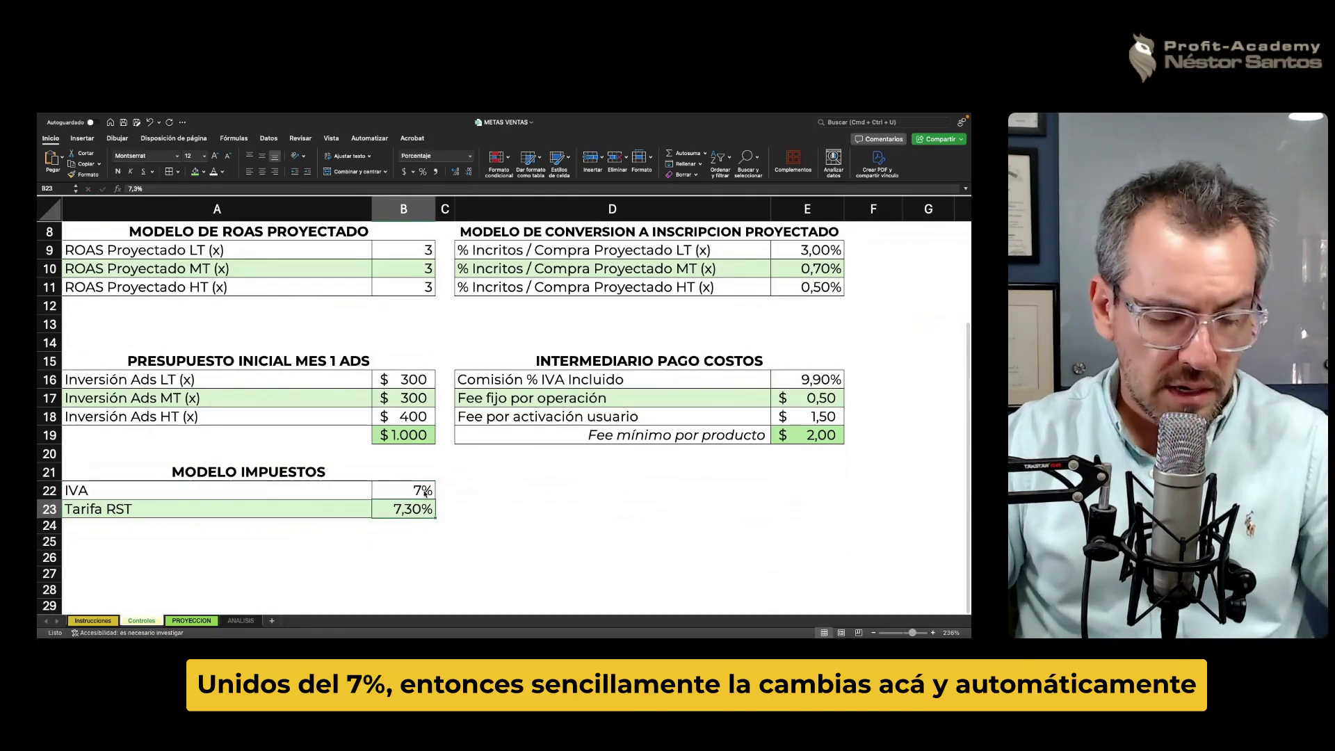
pyautogui.scroll(5, 617, 463)
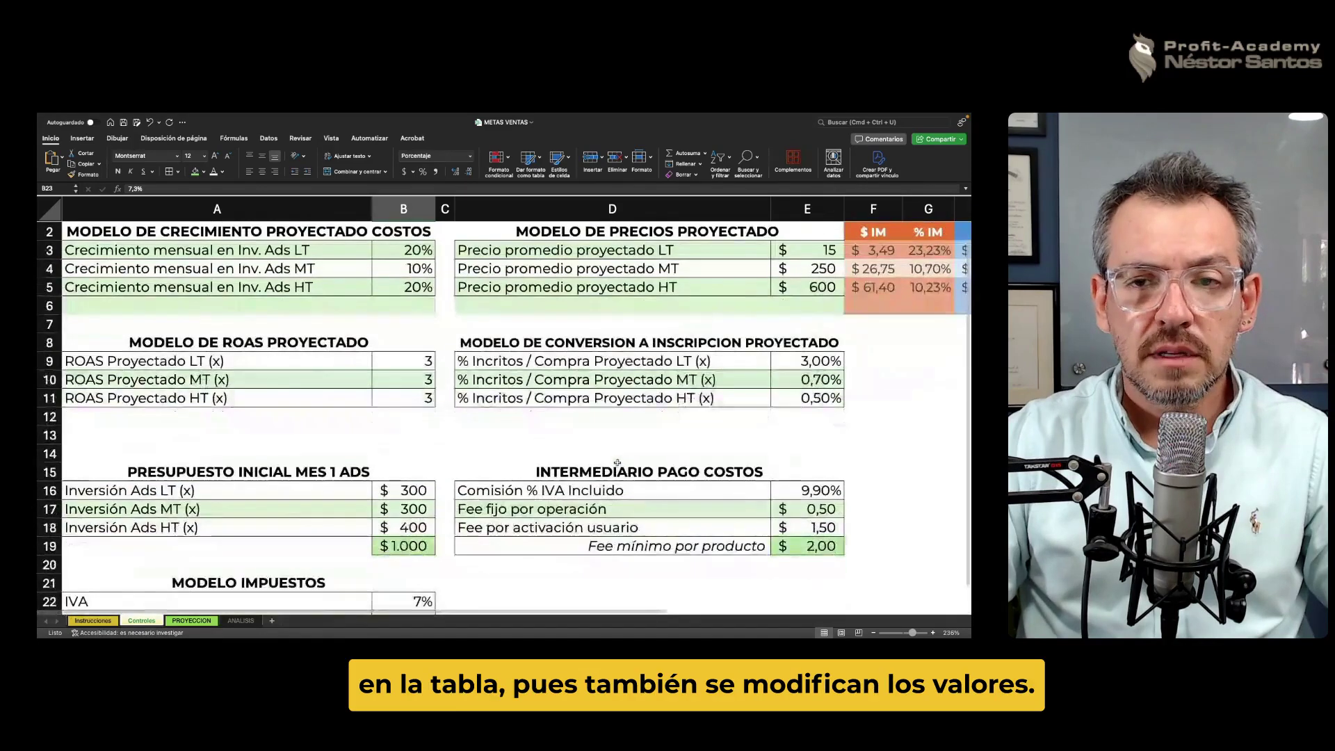
pyautogui.moveTo(656, 611)
pyautogui.mouseDown()
pyautogui.moveTo(726, 612)
pyautogui.moveTo(656, 612)
pyautogui.mouseUp()
pyautogui.scroll(-2, 431, 556)
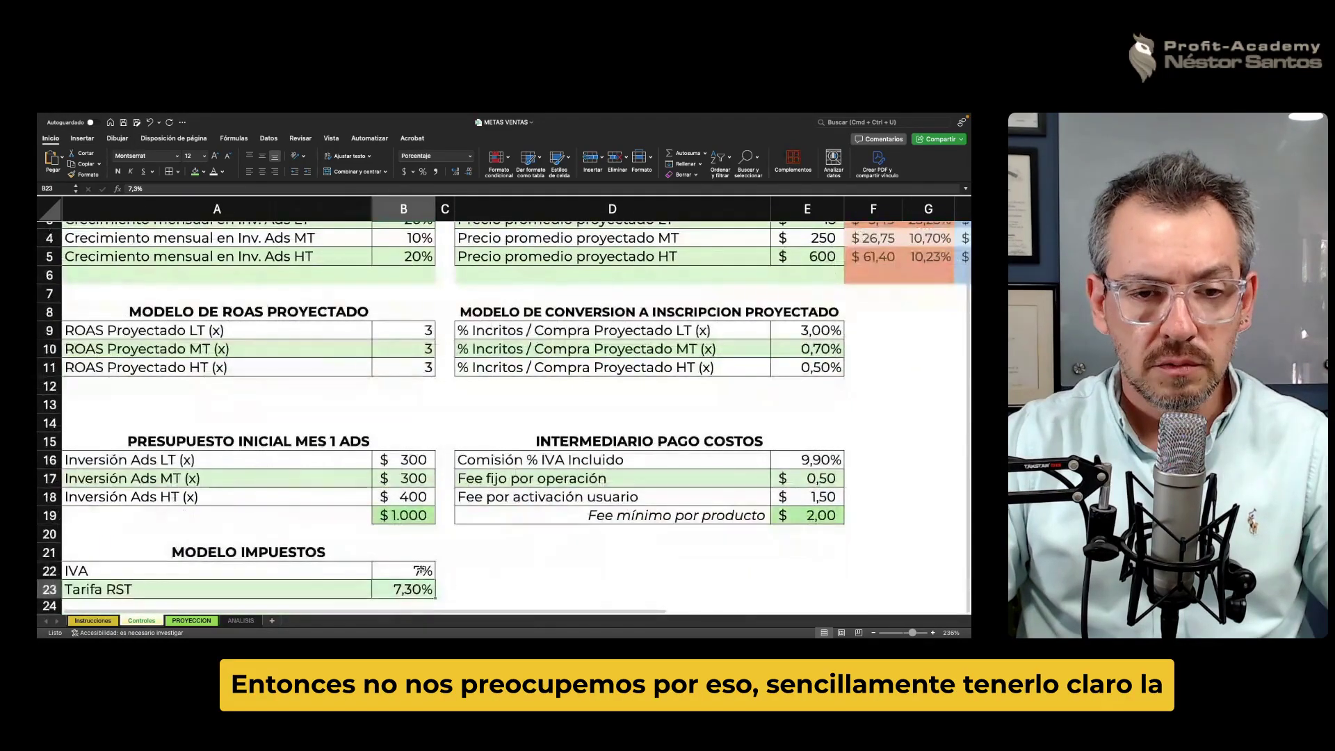
pyautogui.click(422, 570)
pyautogui.write('19')
pyautogui.press('Return')
pyautogui.scroll(-1, 395, 572)
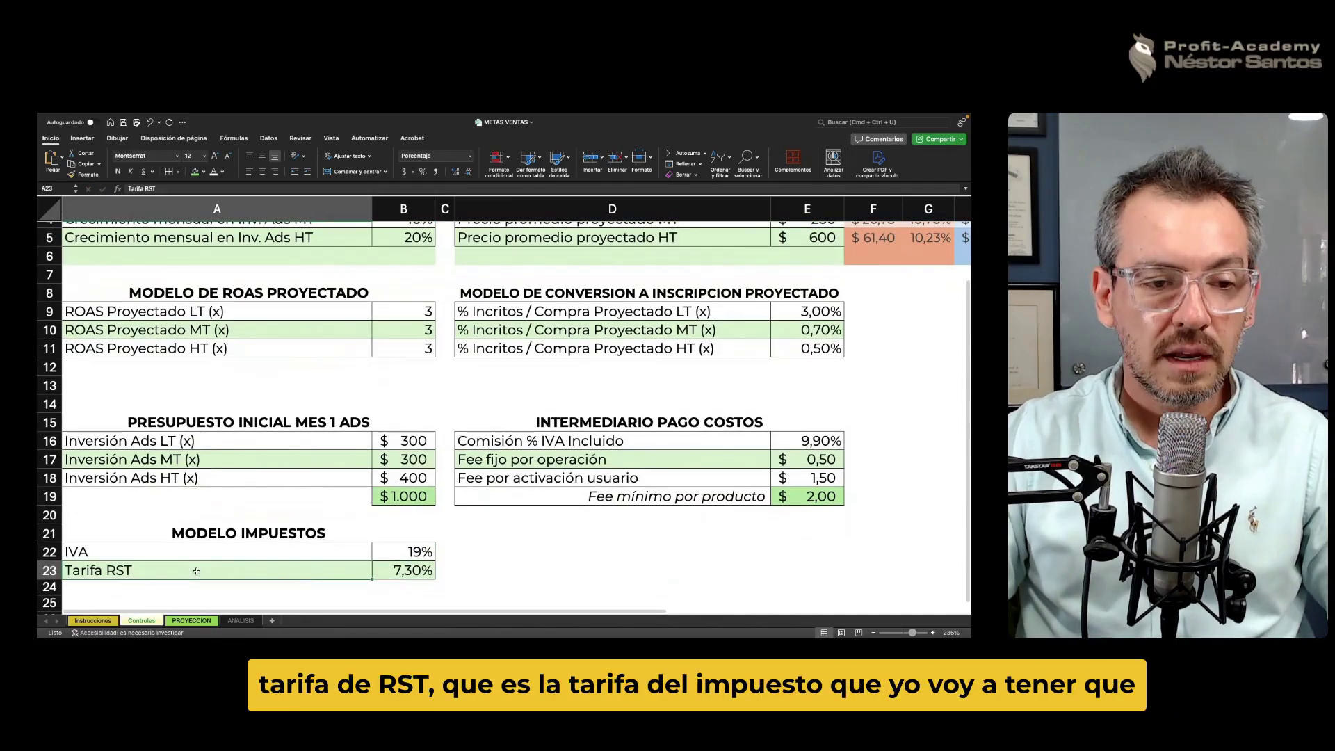
pyautogui.click(394, 573)
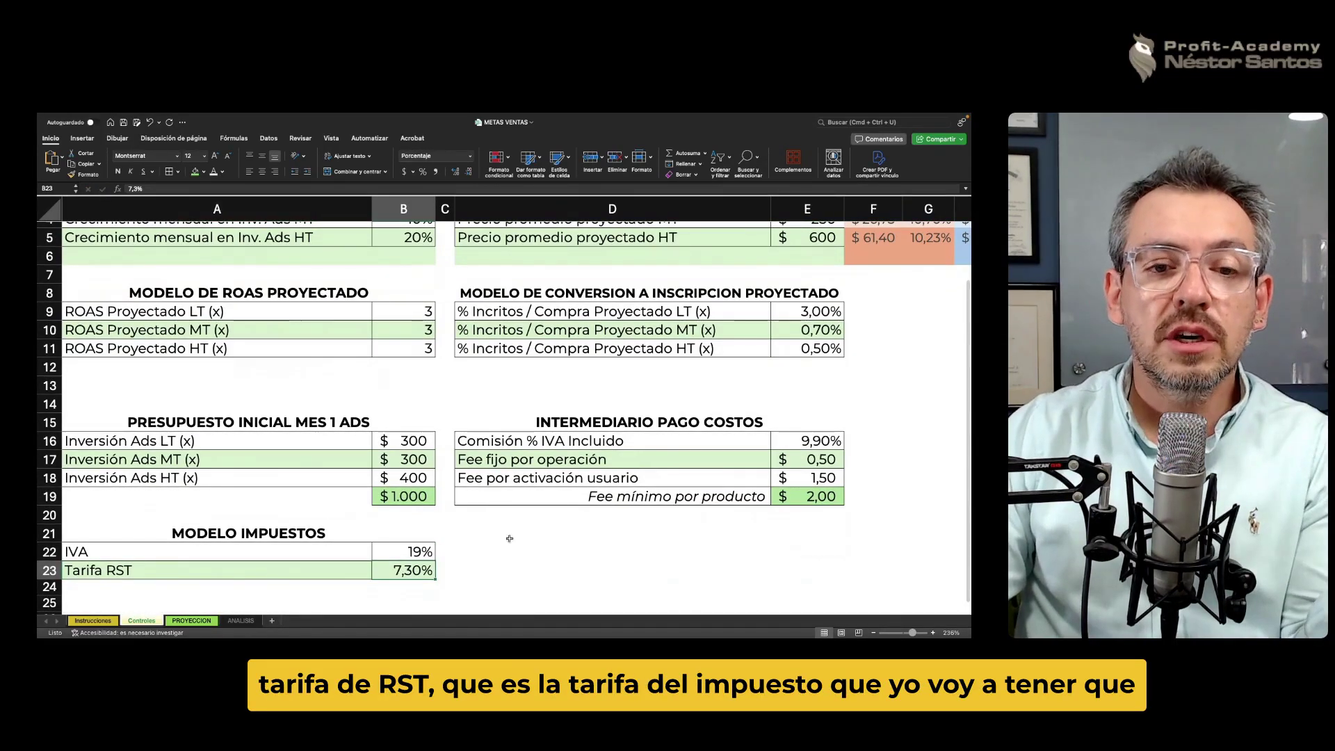
pyautogui.scroll(-2, 510, 538)
pyautogui.scroll(5, 510, 538)
pyautogui.moveTo(360, 611)
pyautogui.hscroll(2, 428, 612)
pyautogui.hscroll(-2, 403, 591)
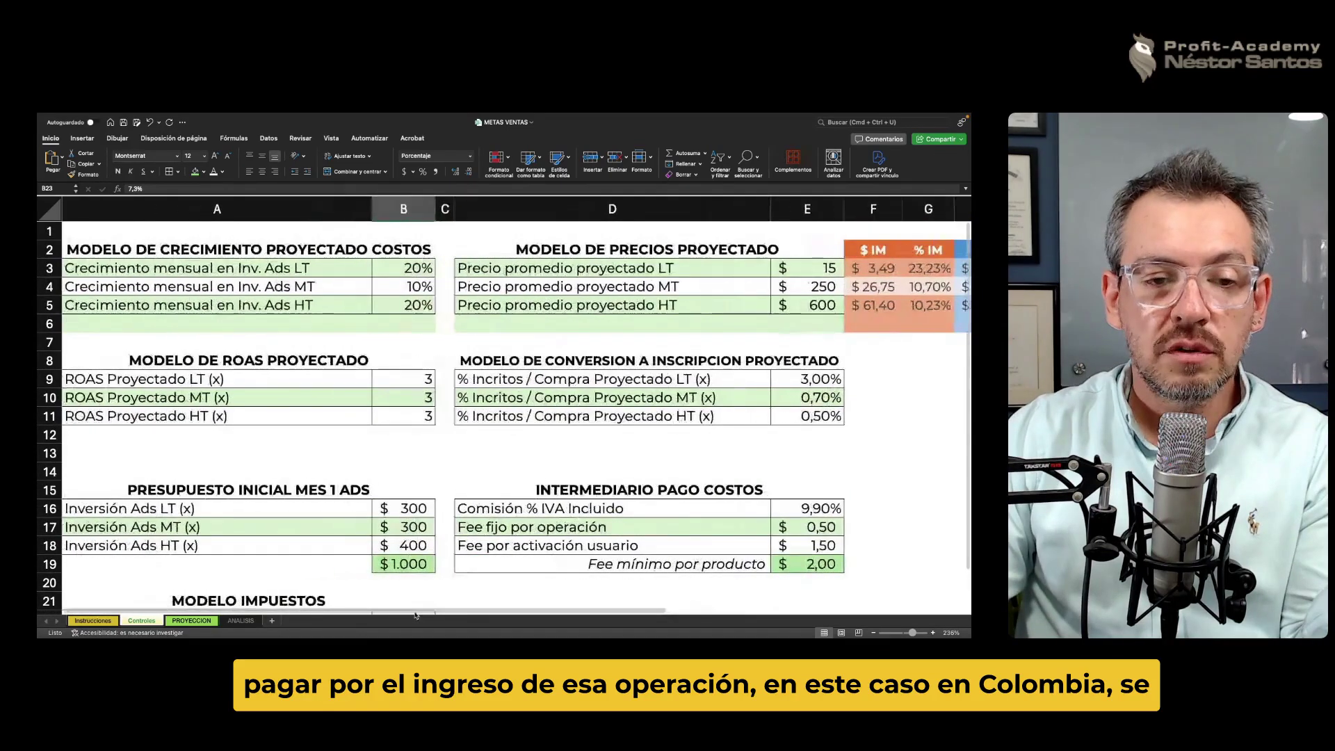
pyautogui.scroll(-5, 378, 573)
pyautogui.click(167, 550)
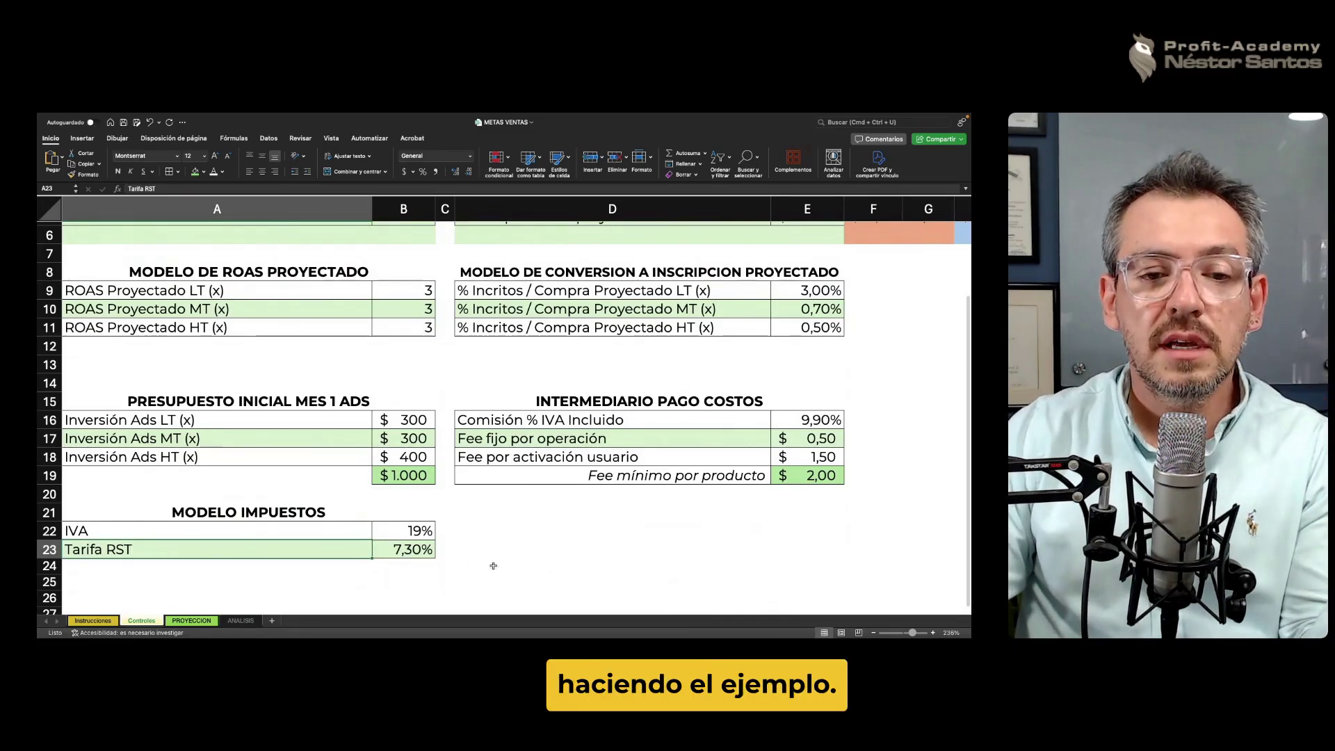
pyautogui.click(410, 550)
pyautogui.click(333, 547)
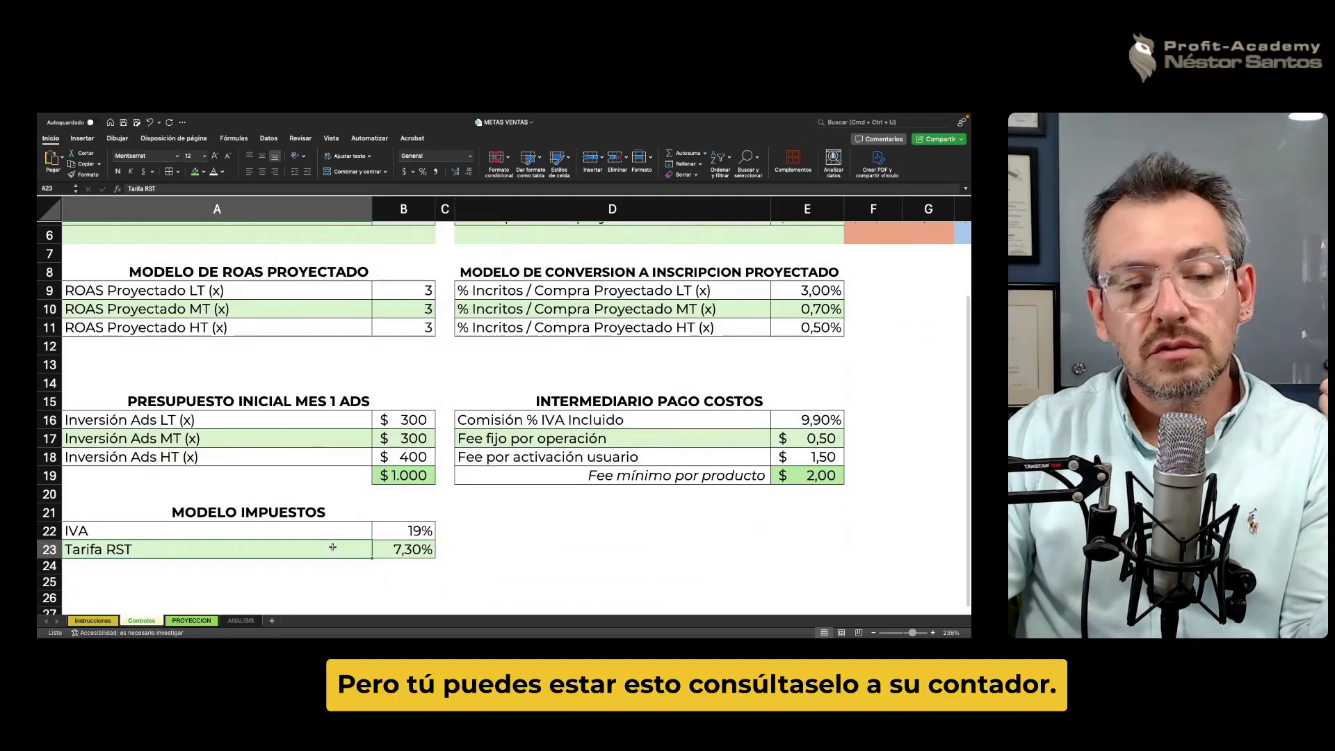
pyautogui.click(410, 549)
pyautogui.click(351, 548)
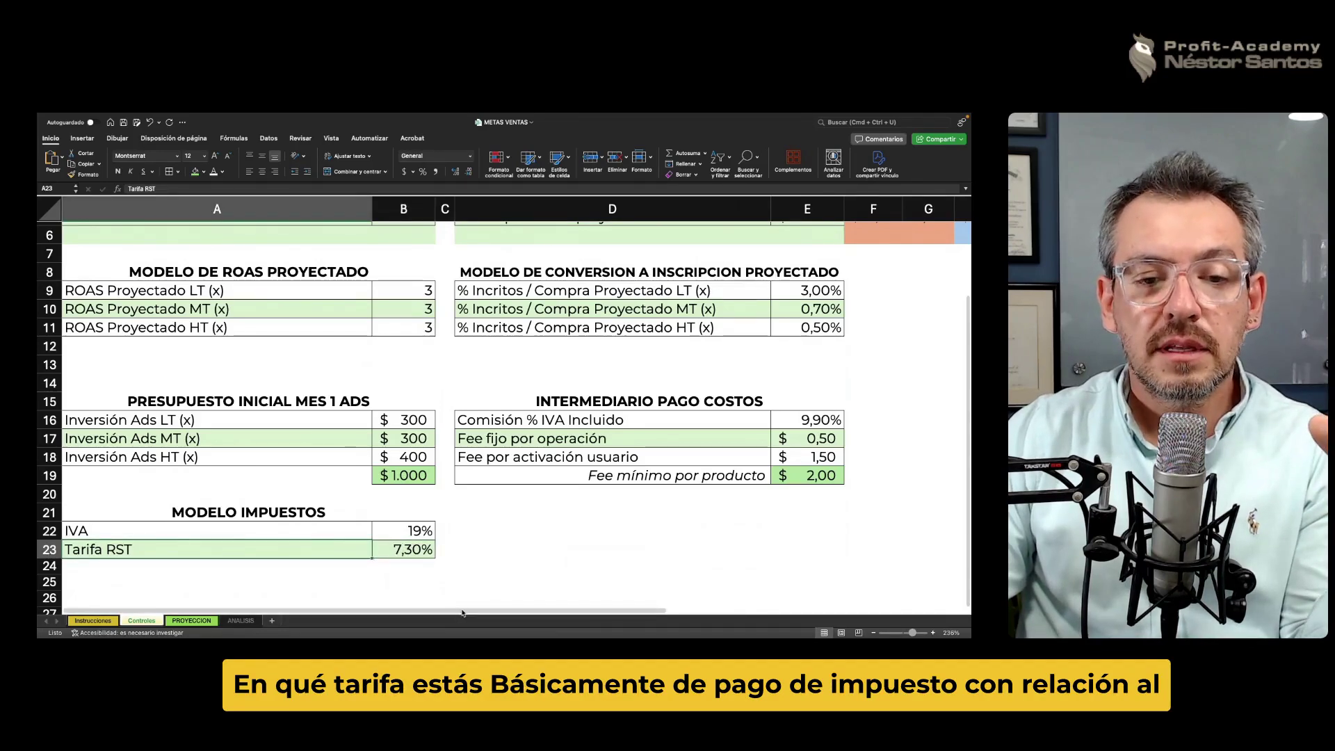
pyautogui.hscroll(5, 462, 486)
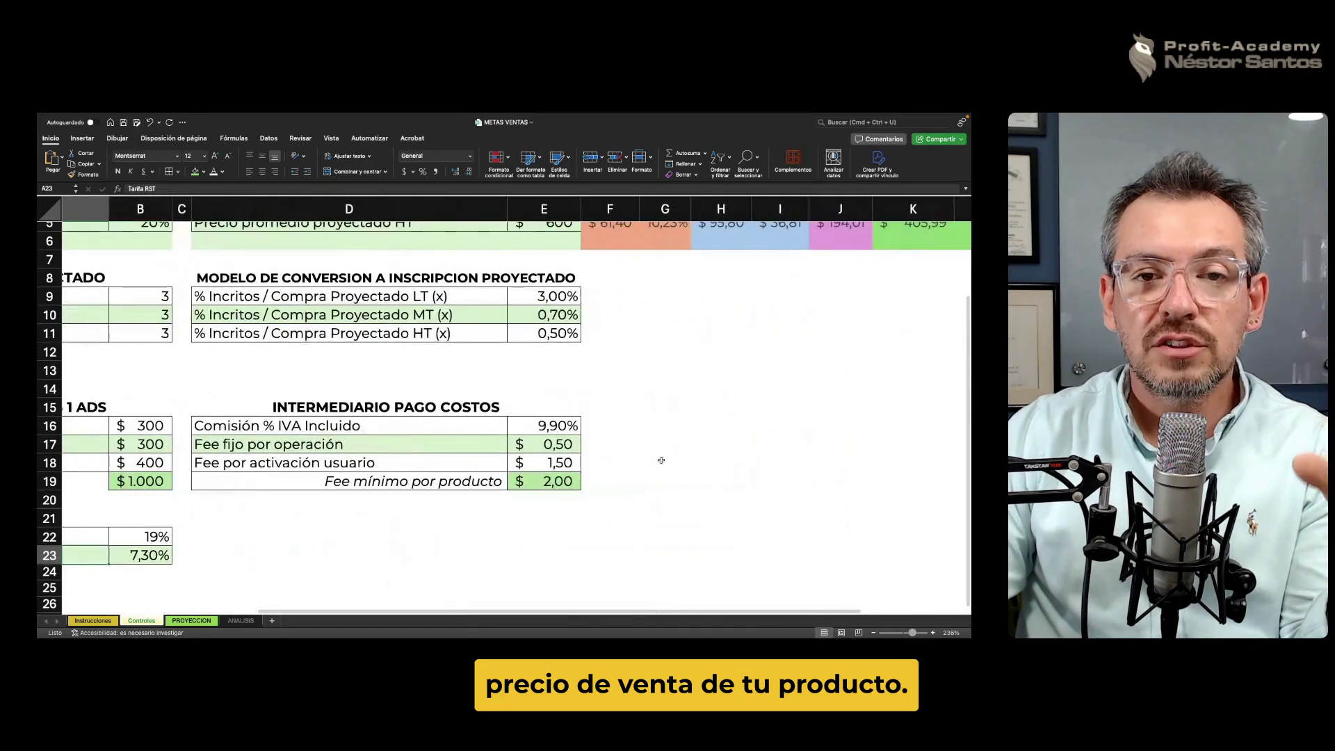
pyautogui.scroll(2, 661, 460)
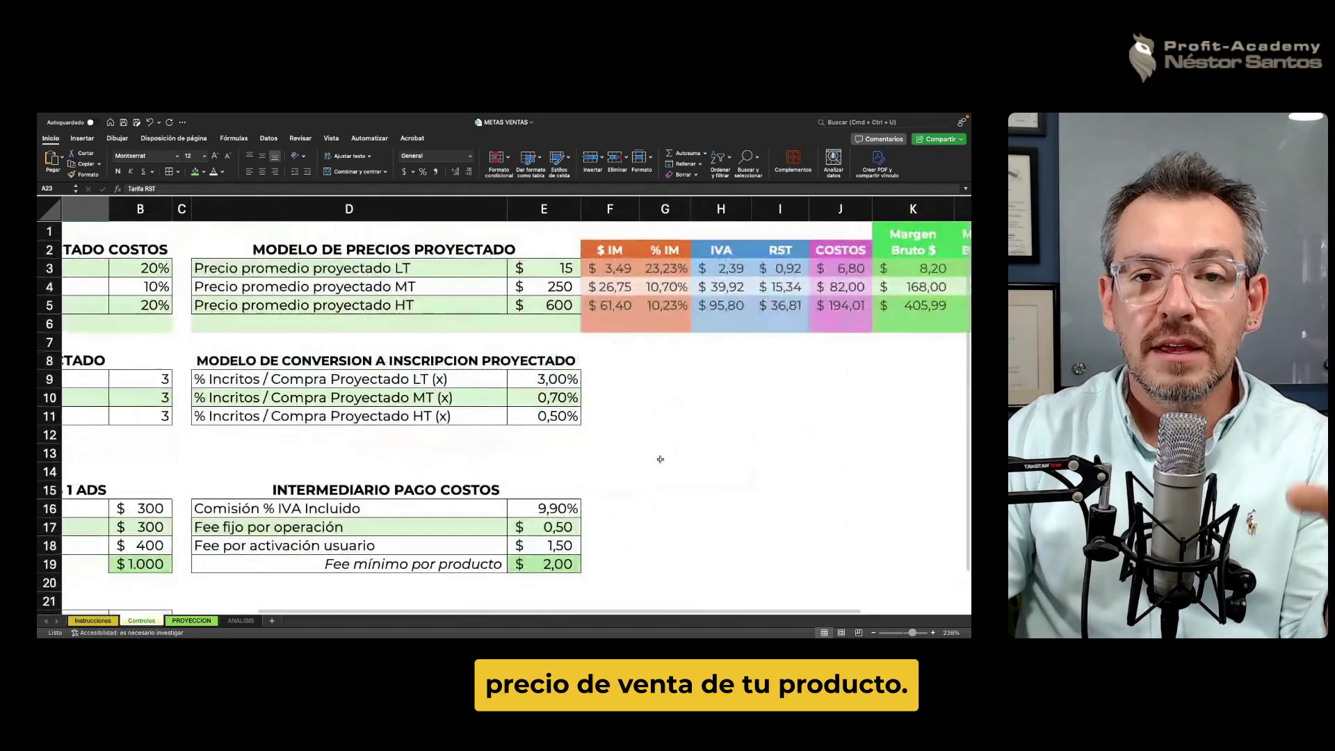
pyautogui.click(737, 271)
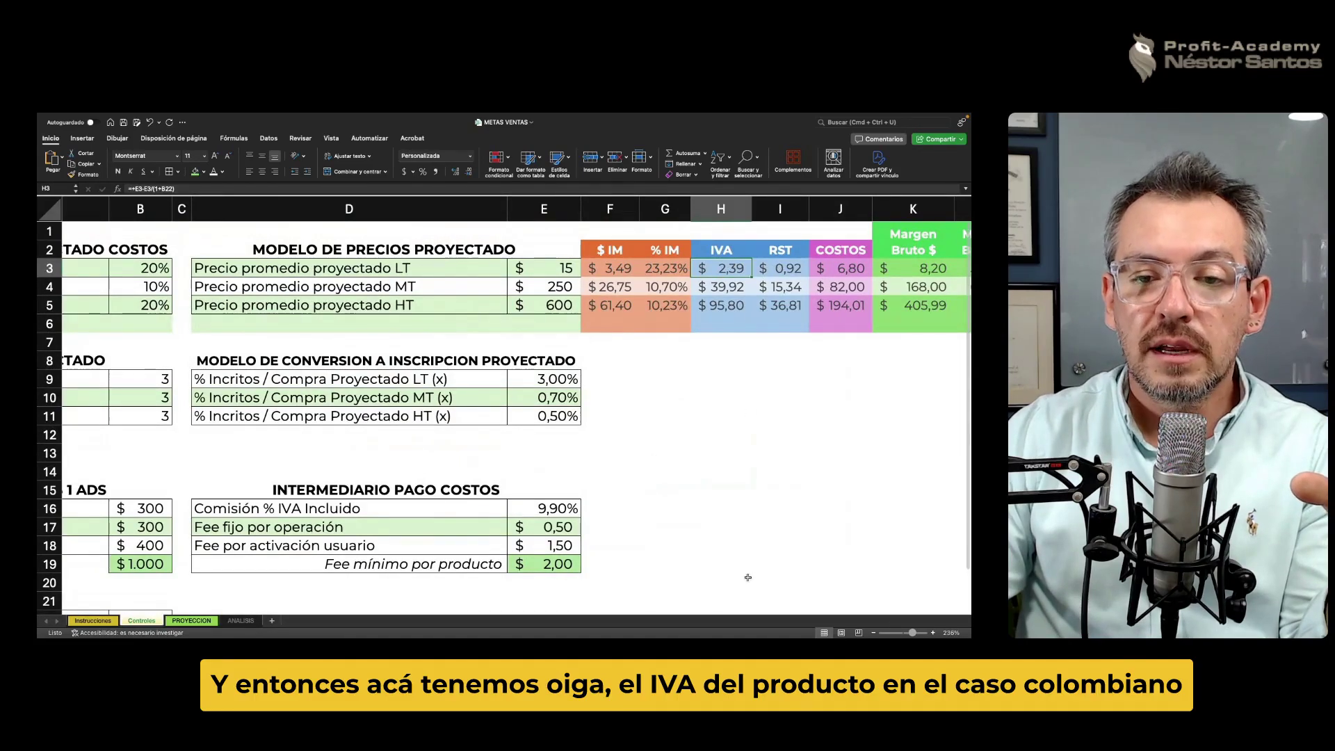
pyautogui.hscroll(1, 733, 305)
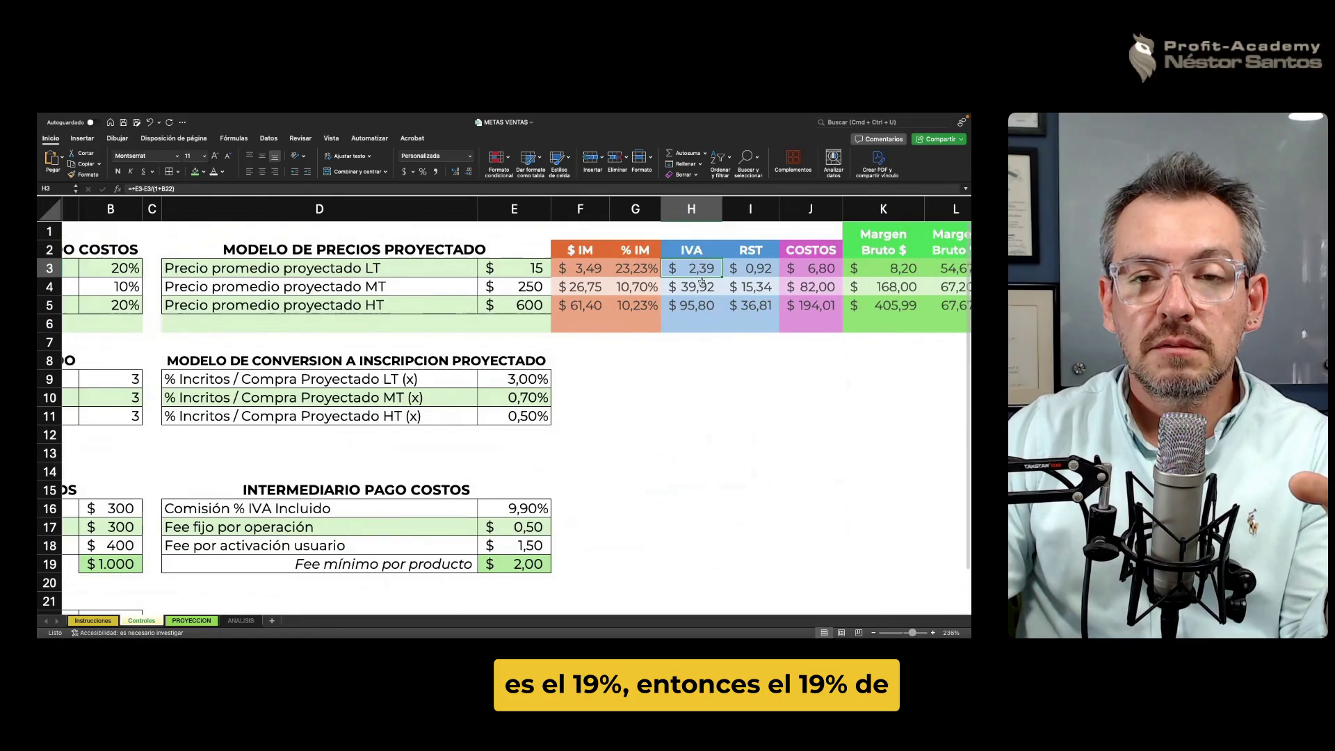
pyautogui.click(570, 267)
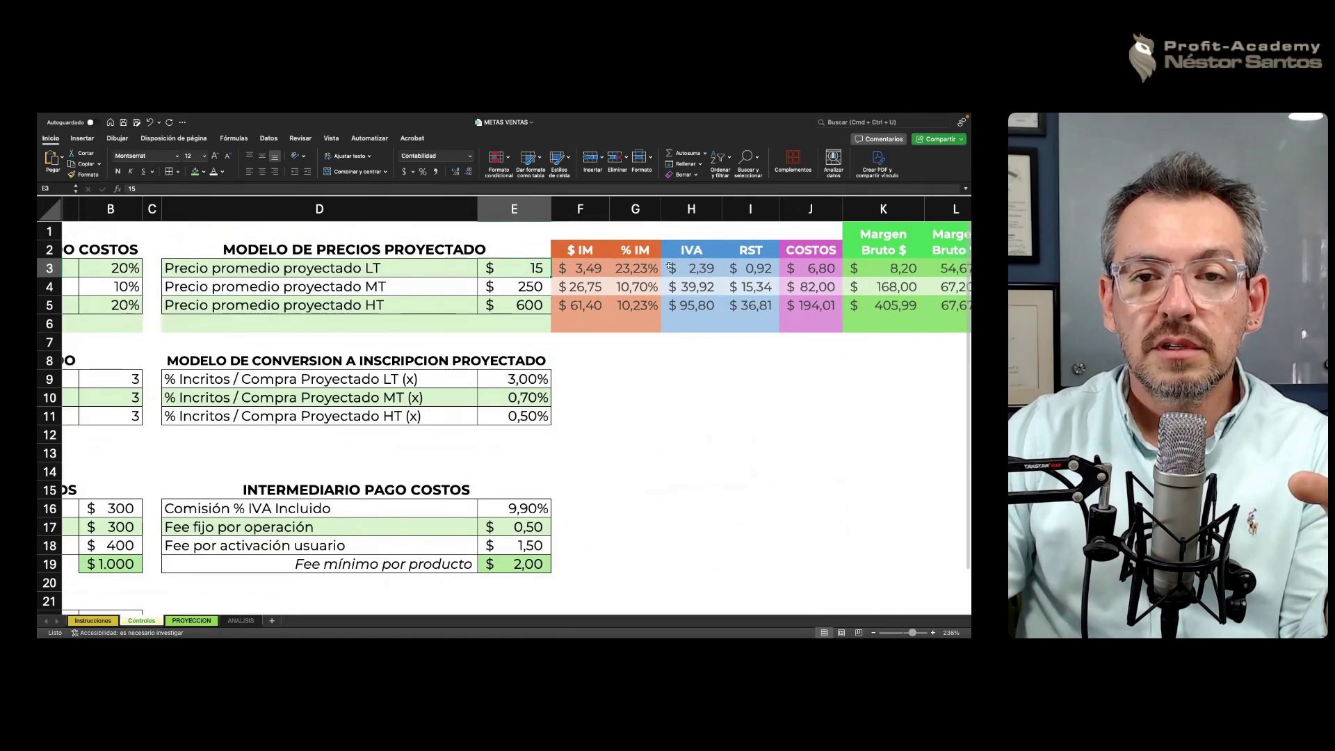
pyautogui.click(692, 267)
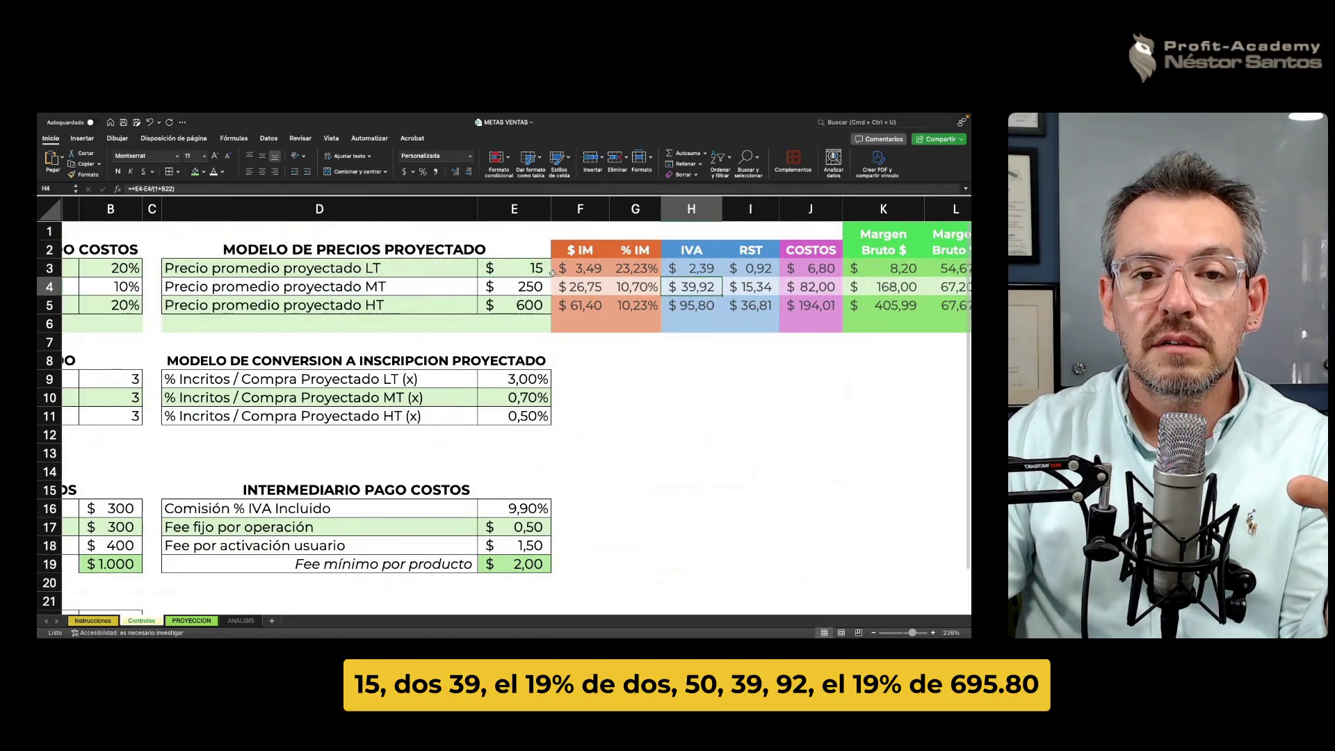
pyautogui.click(522, 286)
pyautogui.click(690, 285)
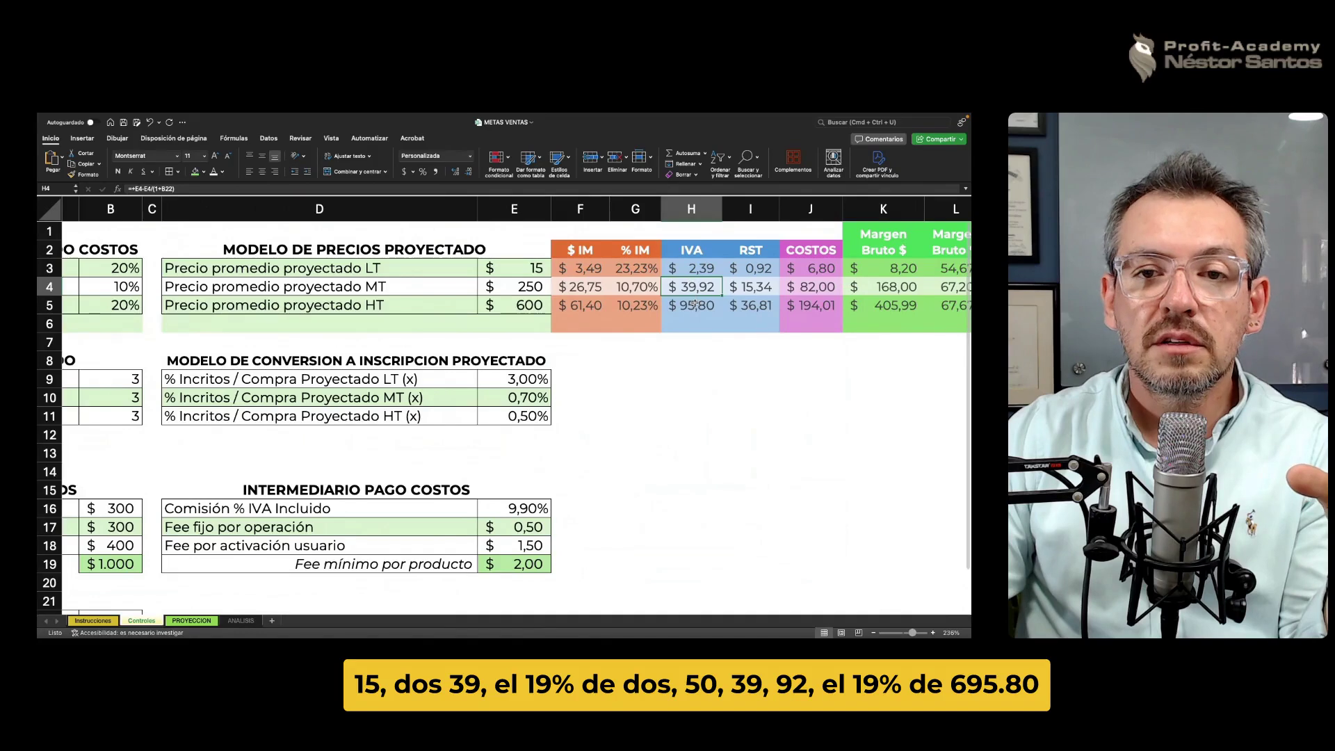
pyautogui.click(686, 304)
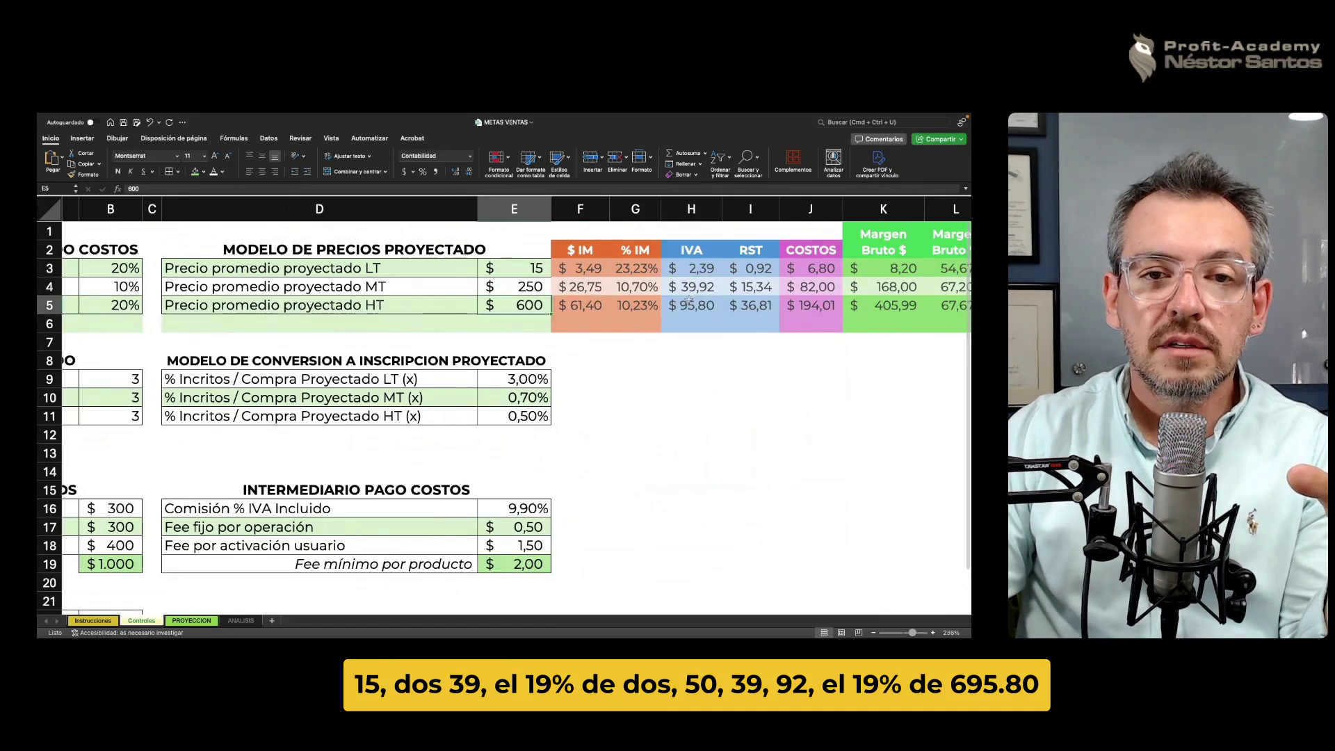
pyautogui.click(749, 266)
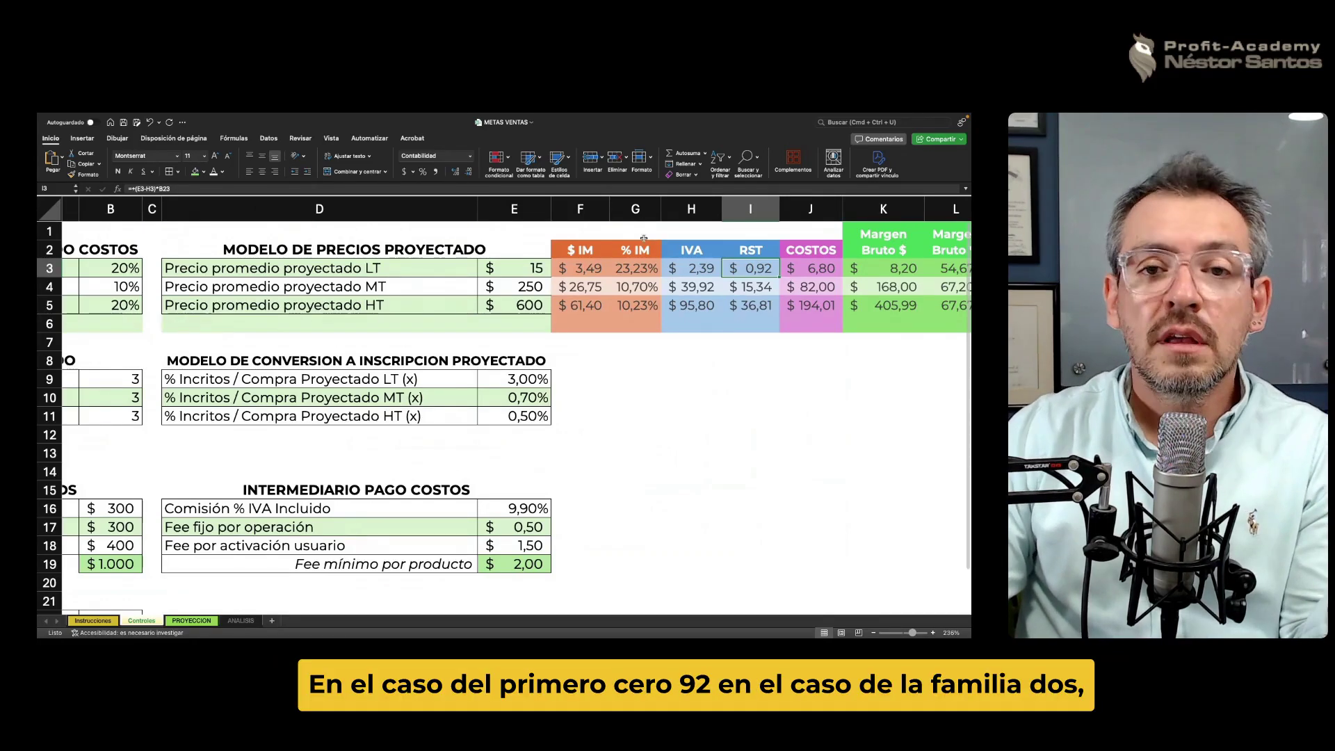
pyautogui.click(756, 286)
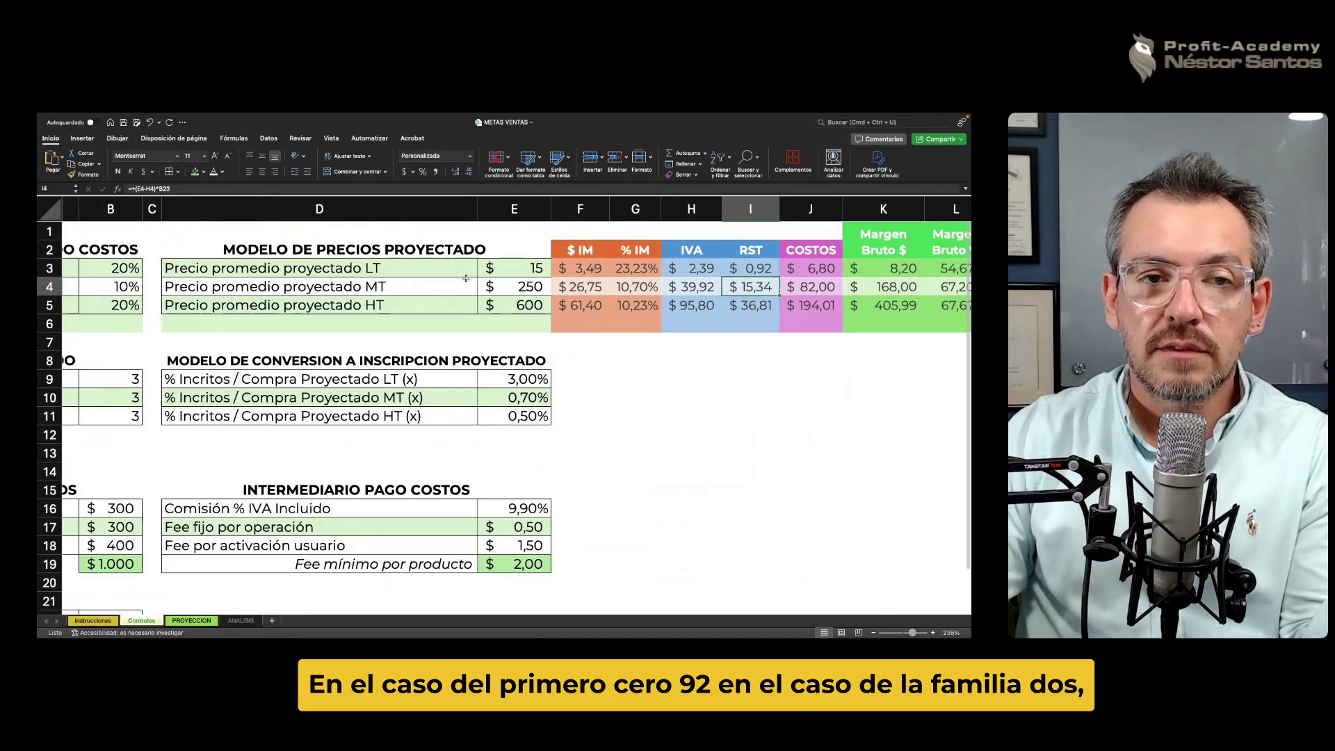
pyautogui.click(757, 304)
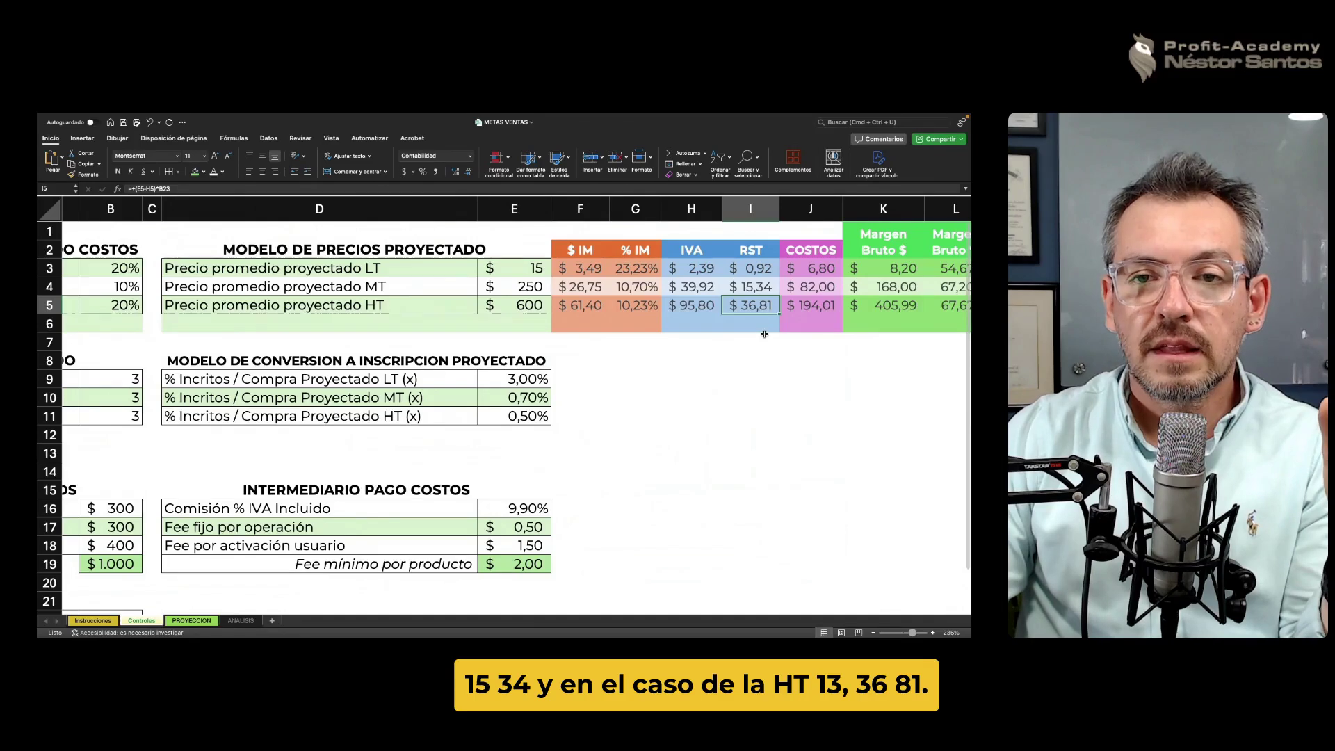
pyautogui.click(810, 267)
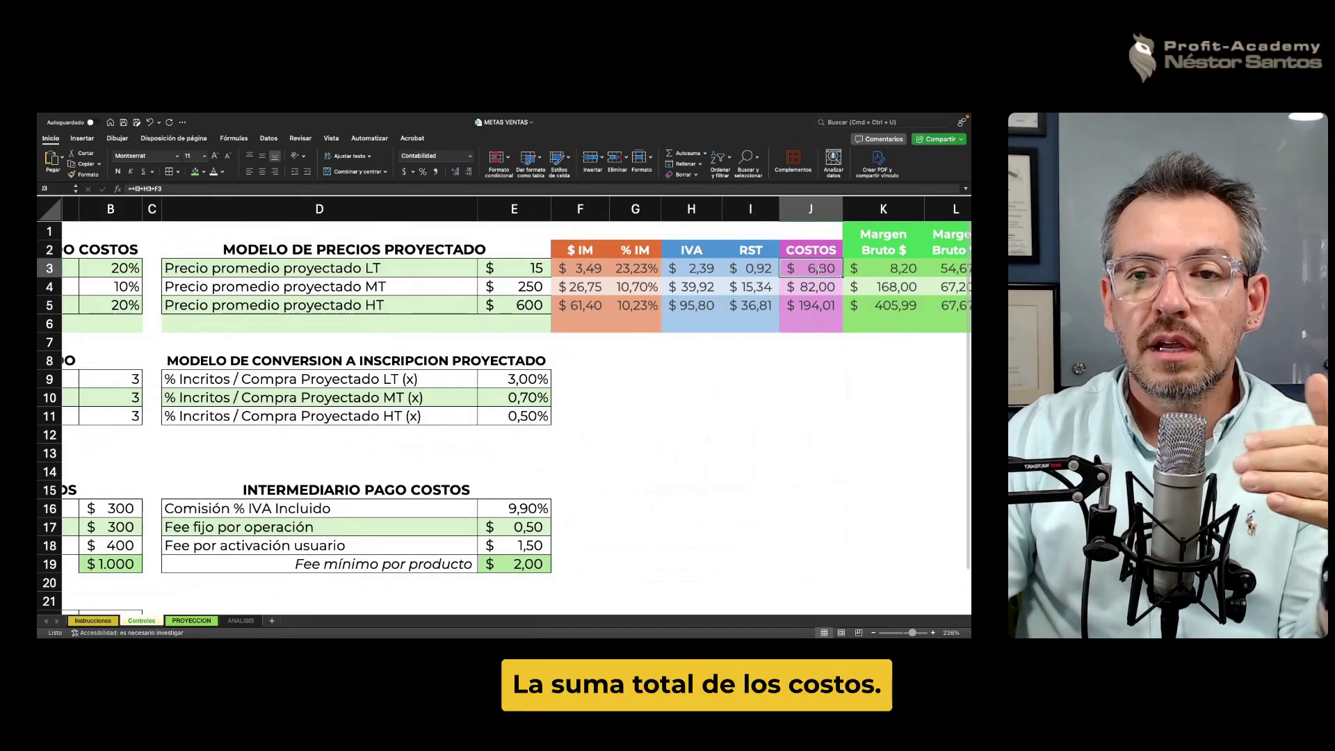
pyautogui.press('Down')
pyautogui.press('Down')
pyautogui.press('Down')
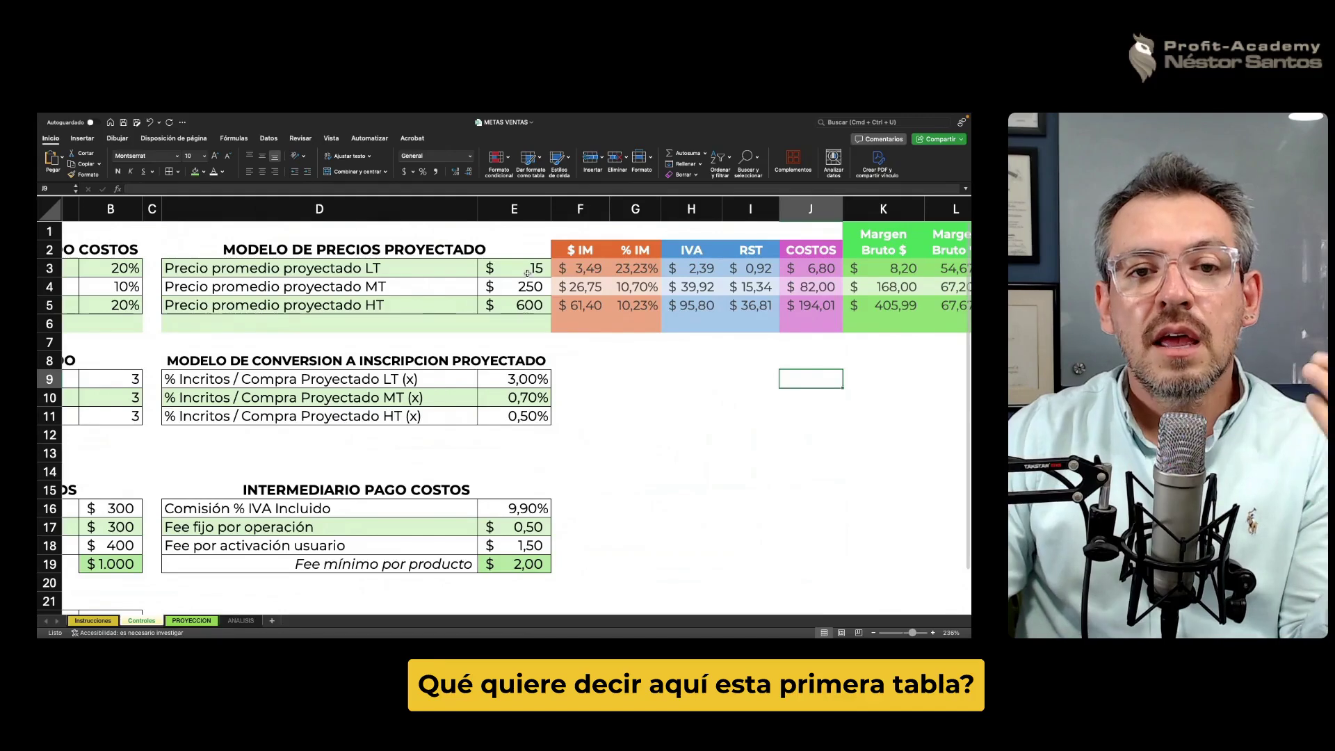
pyautogui.click(813, 268)
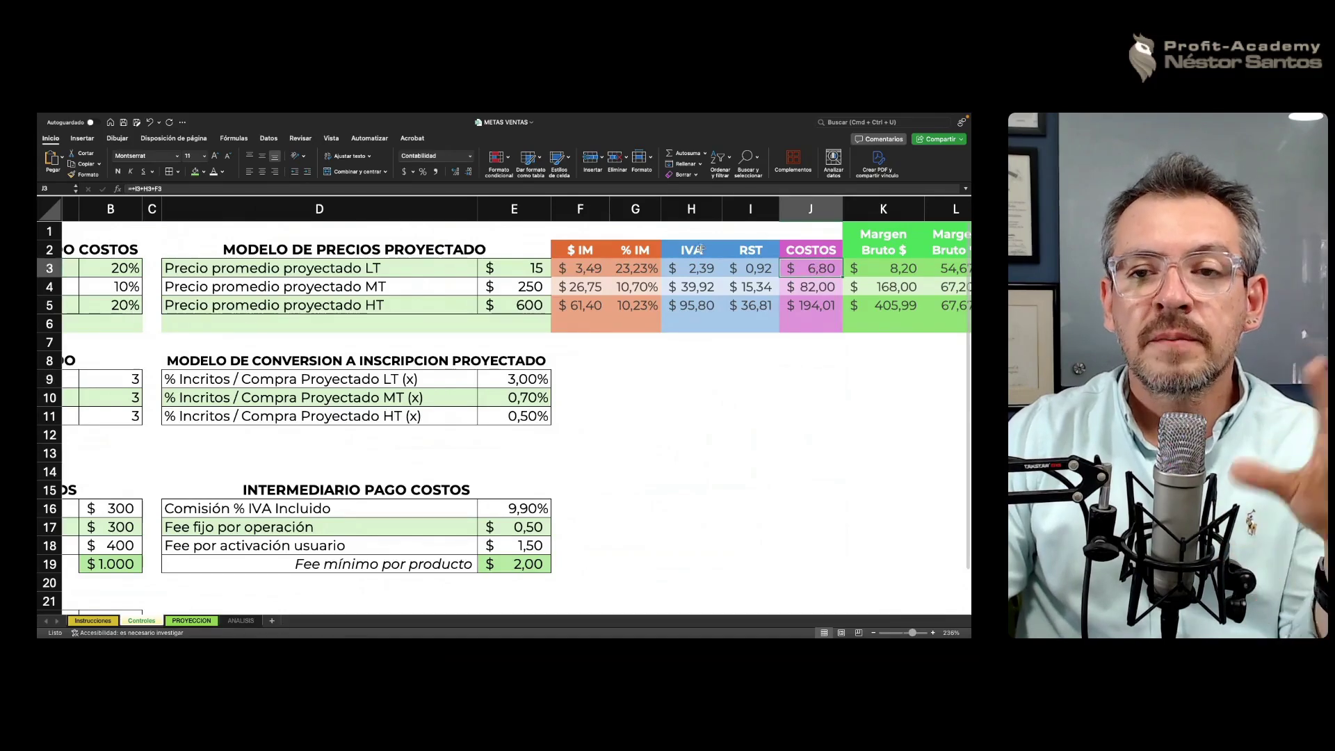
pyautogui.click(512, 268)
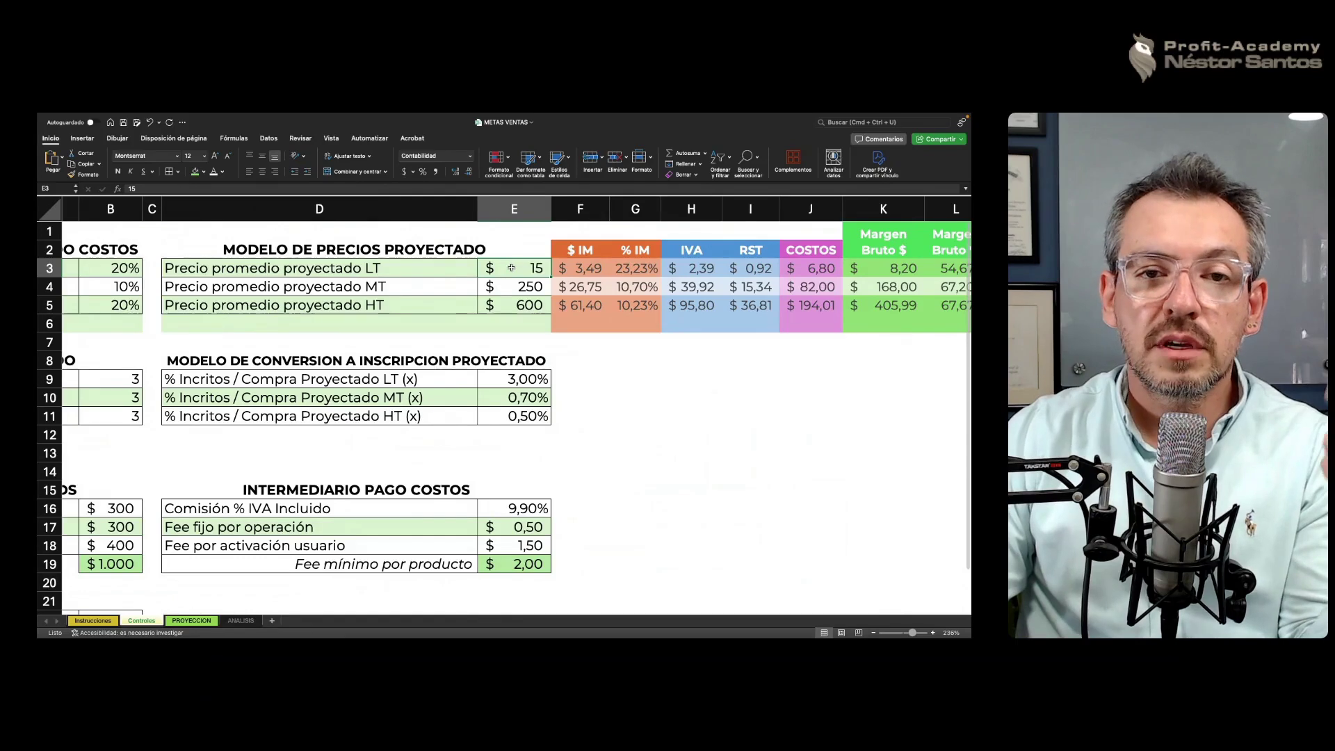
pyautogui.click(694, 268)
pyautogui.click(745, 266)
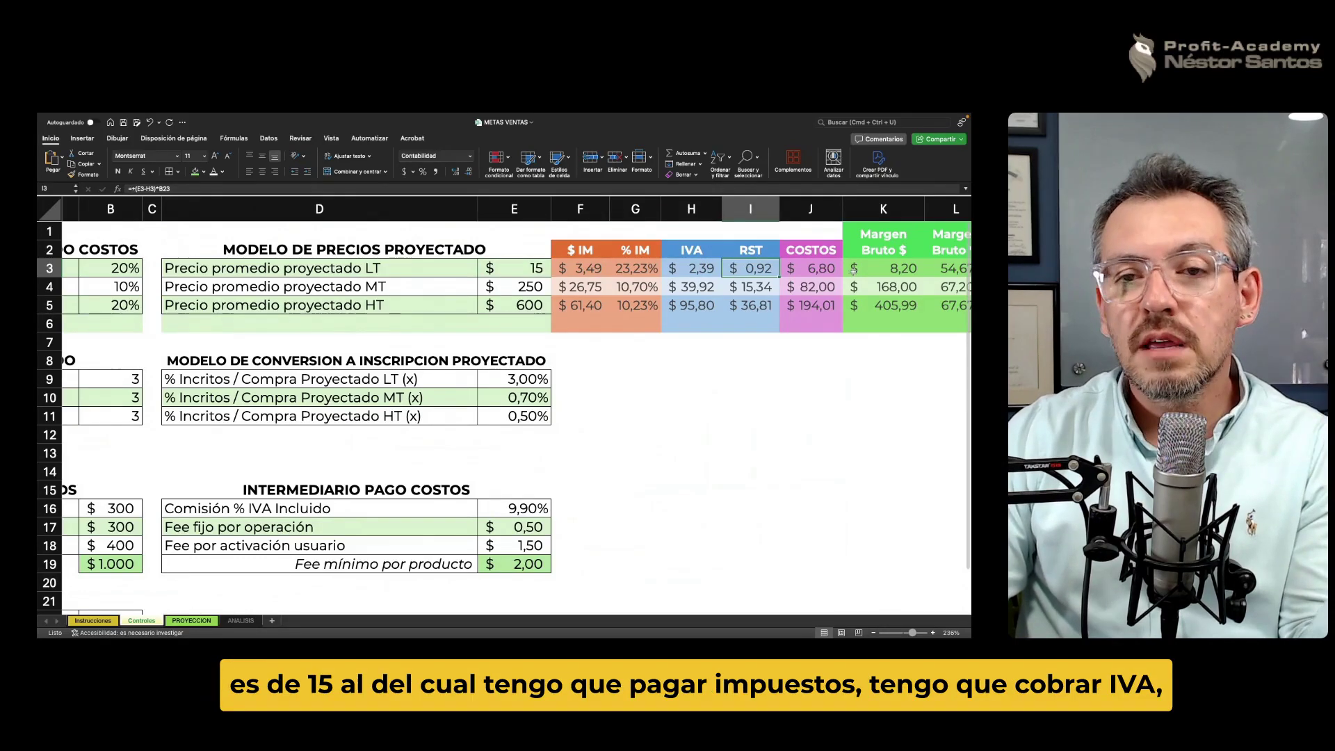
pyautogui.click(884, 269)
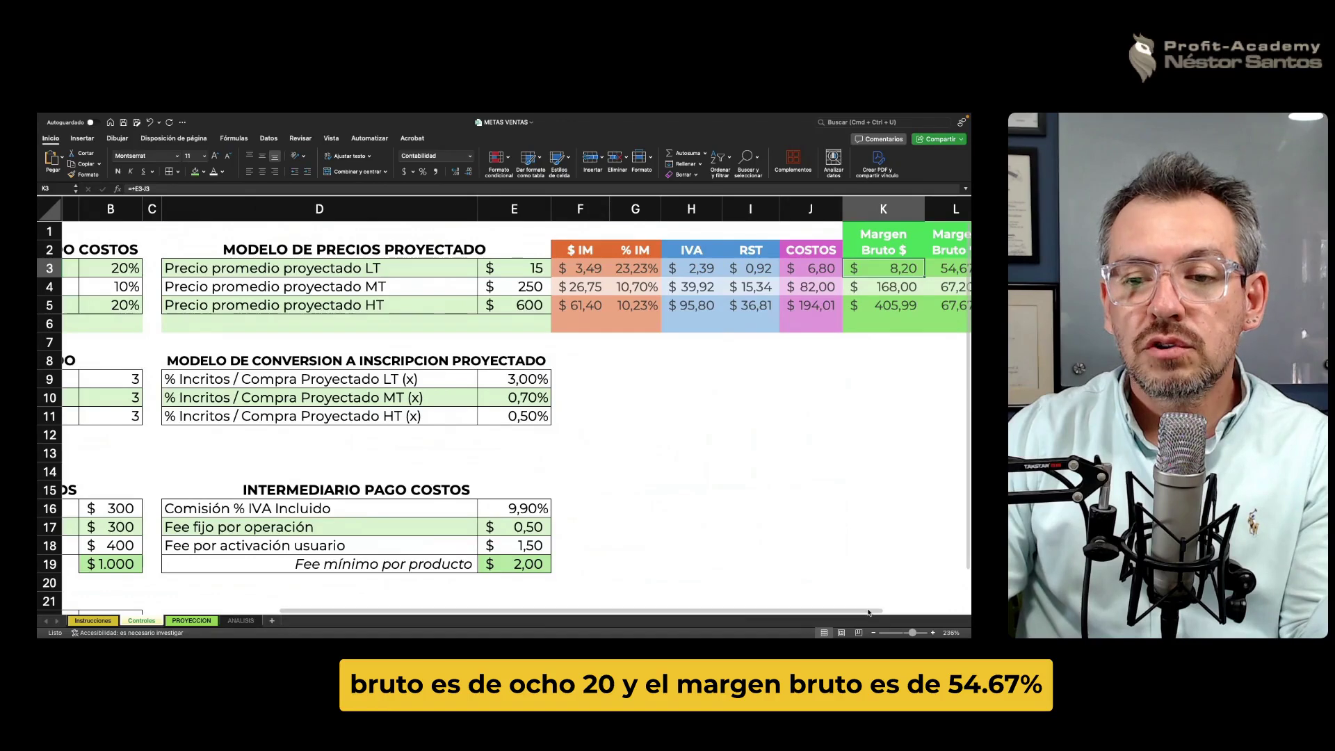
pyautogui.hscroll(2, 904, 417)
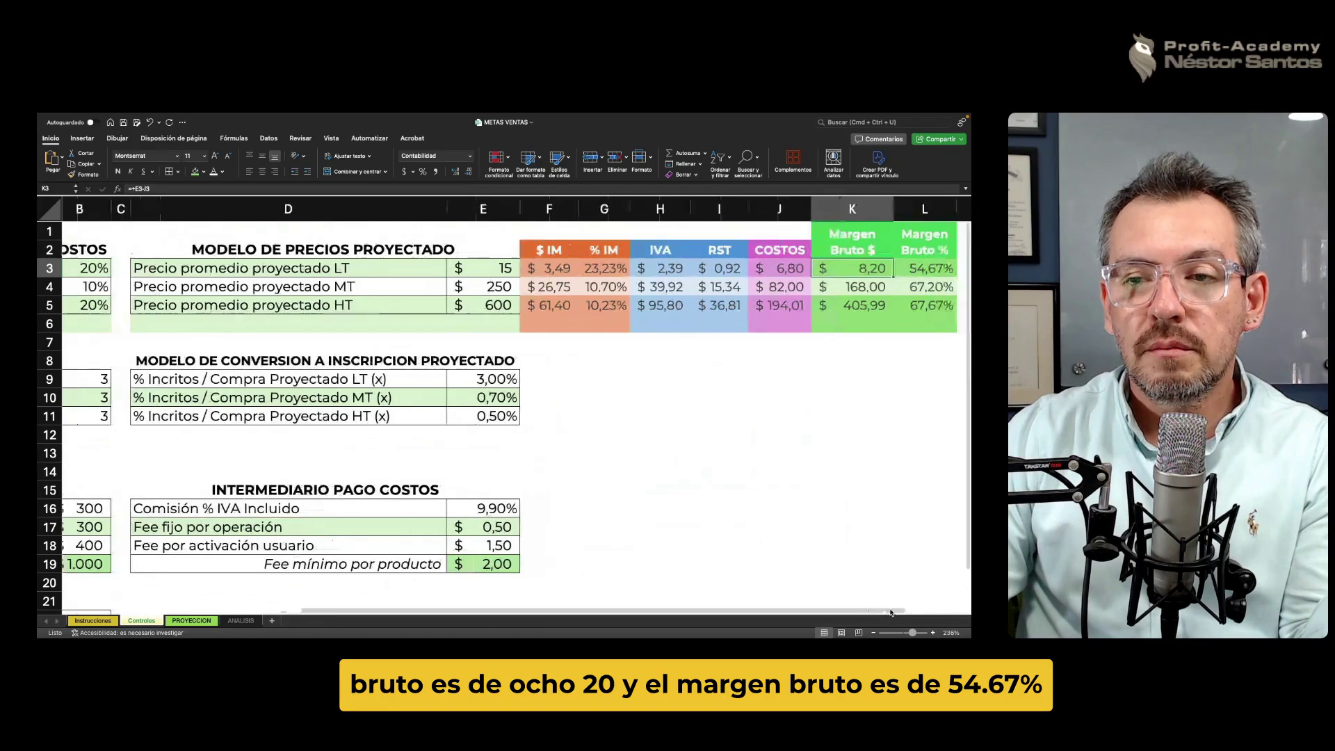
pyautogui.click(910, 272)
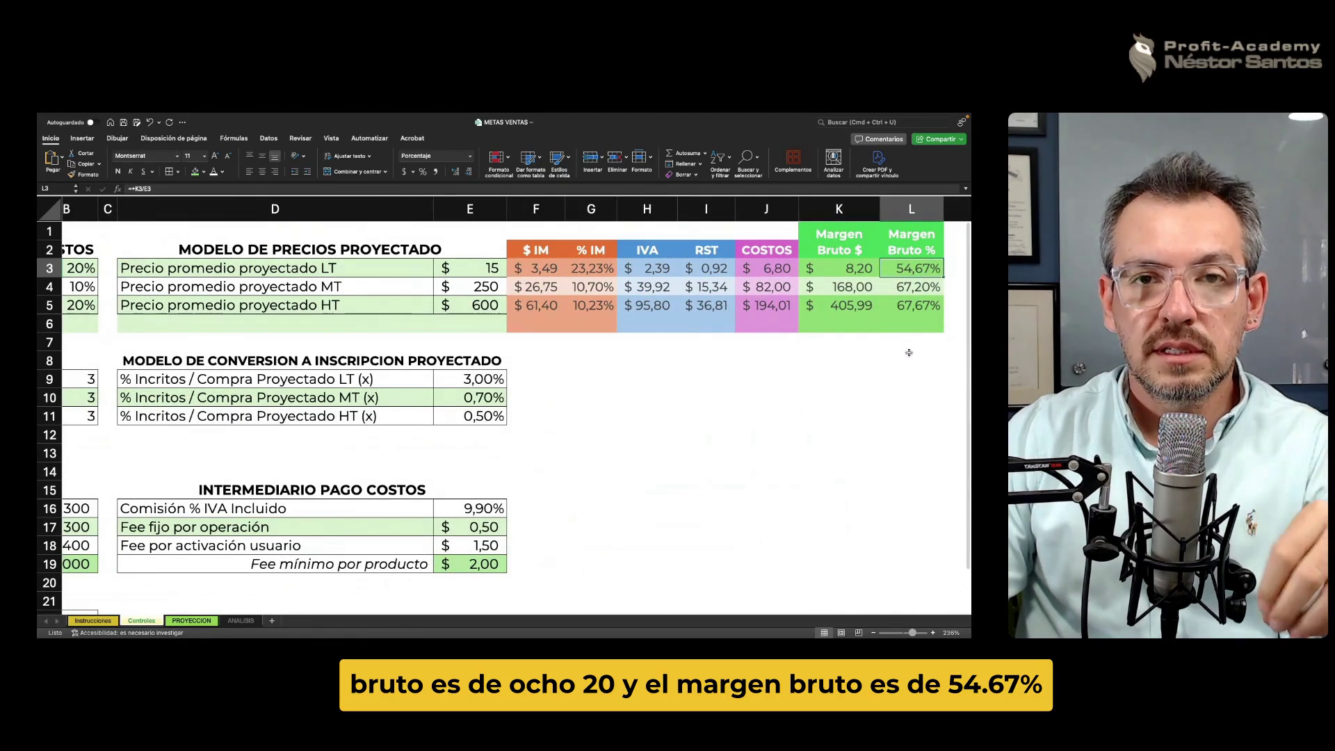
pyautogui.click(852, 285)
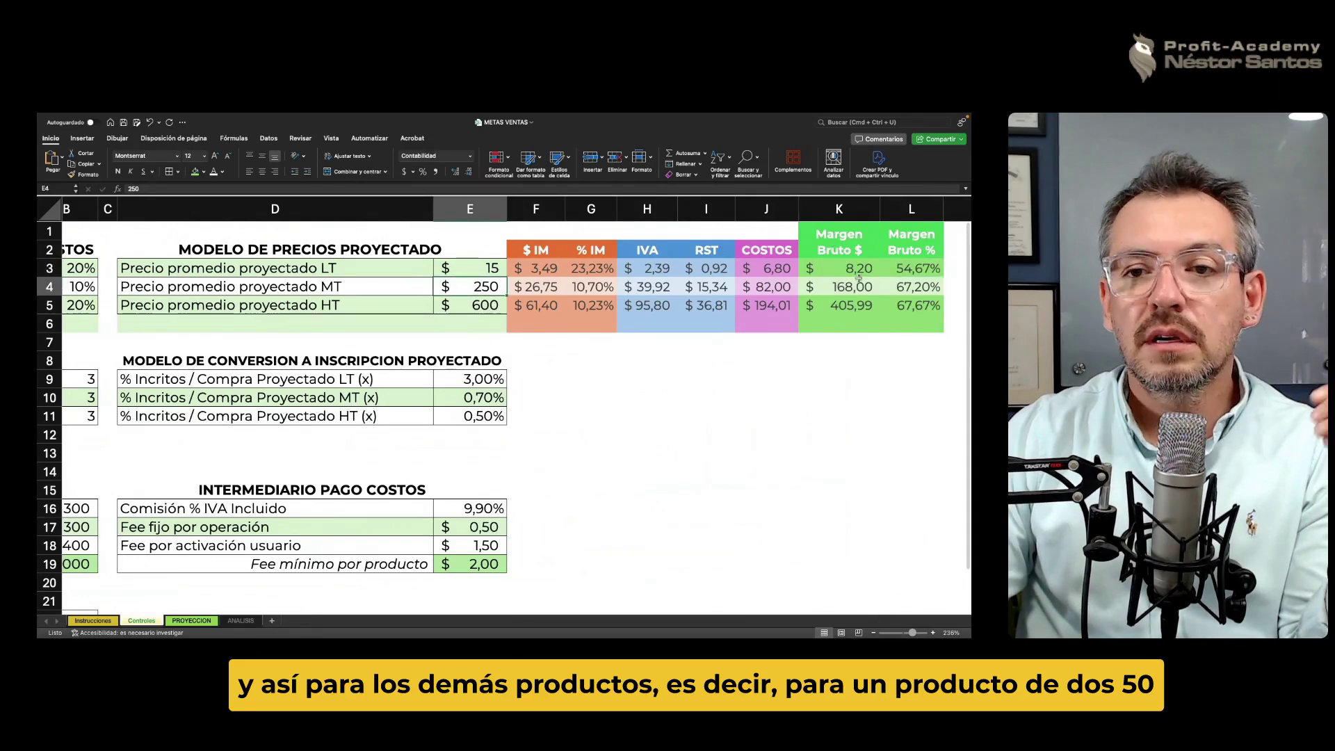
pyautogui.press('Escape')
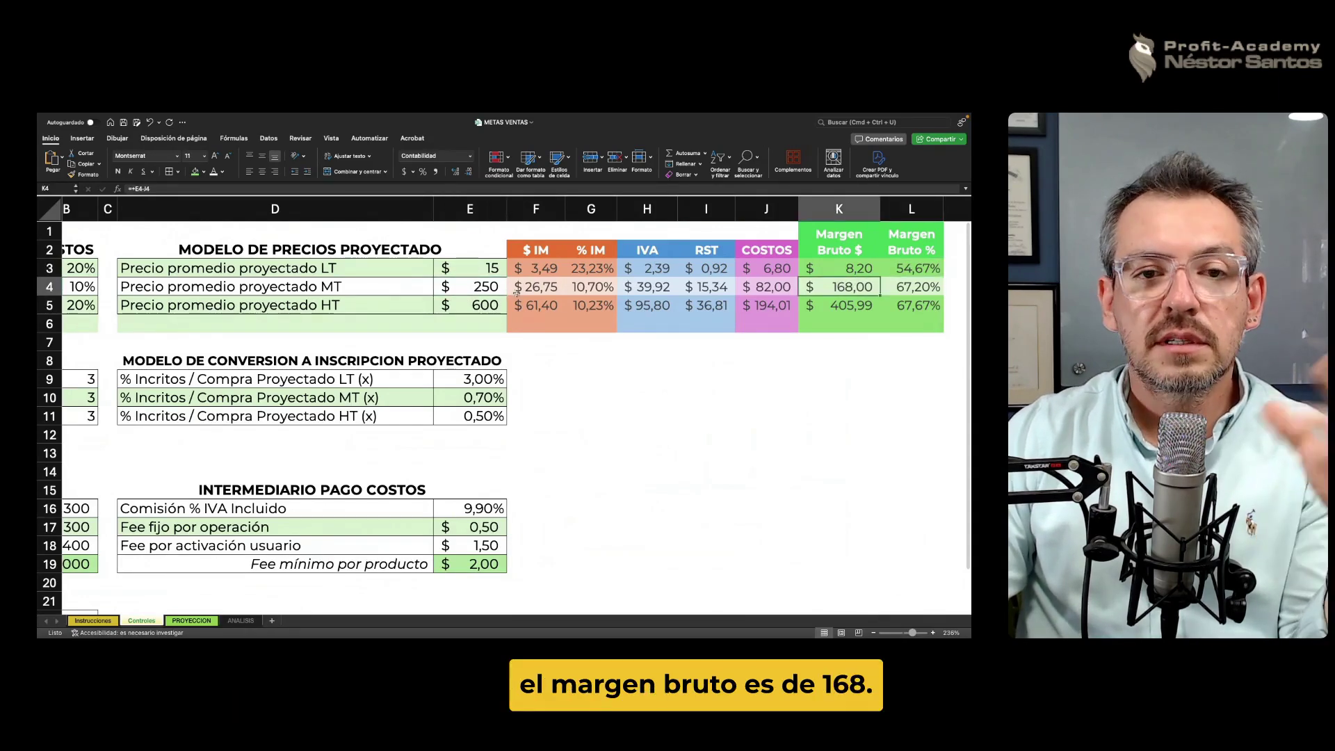
pyautogui.click(475, 309)
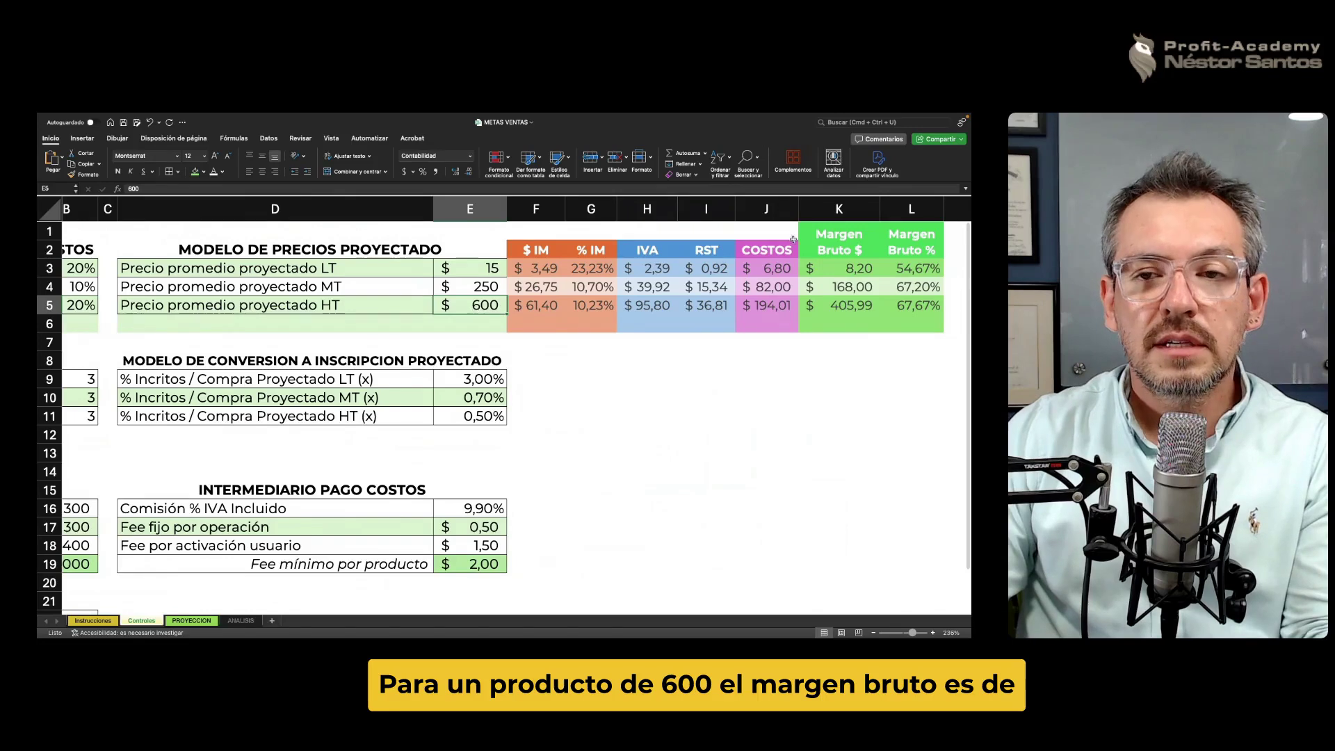
pyautogui.click(853, 309)
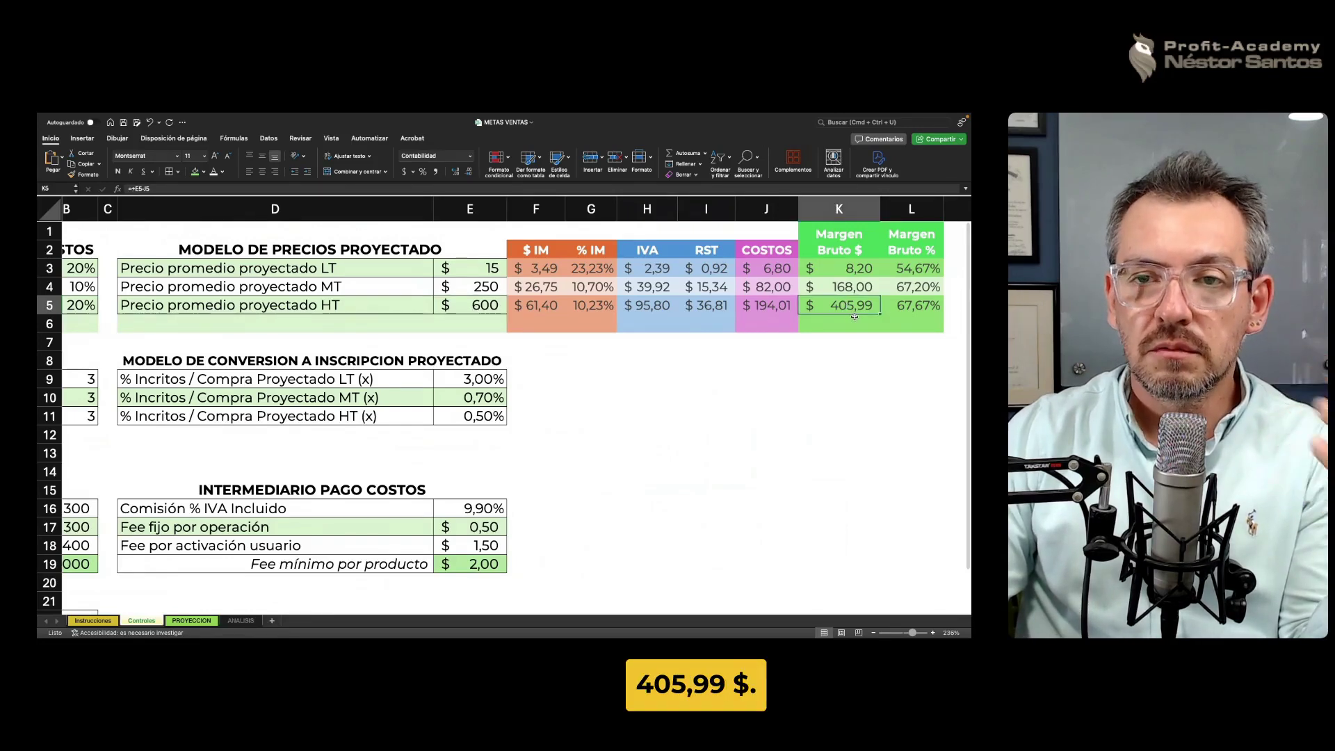
pyautogui.click(921, 269)
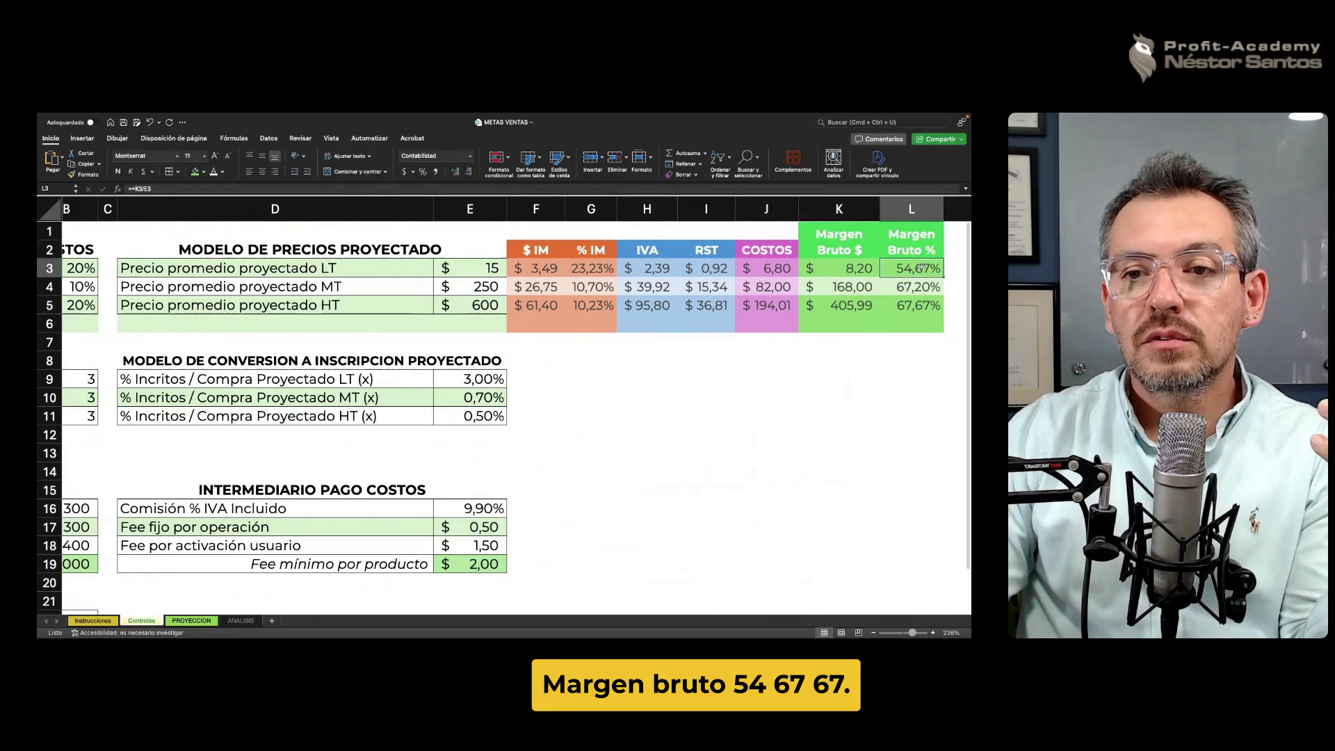
pyautogui.click(919, 286)
pyautogui.click(920, 305)
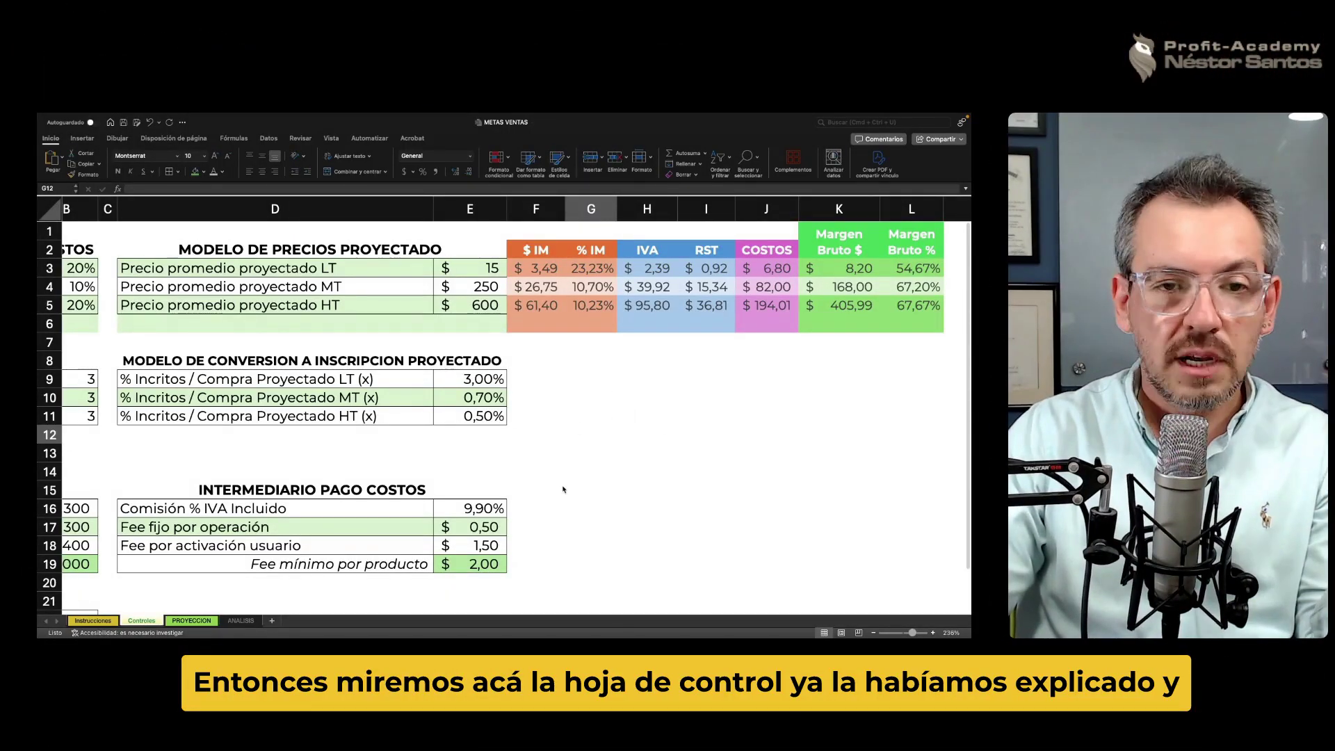
pyautogui.click(192, 621)
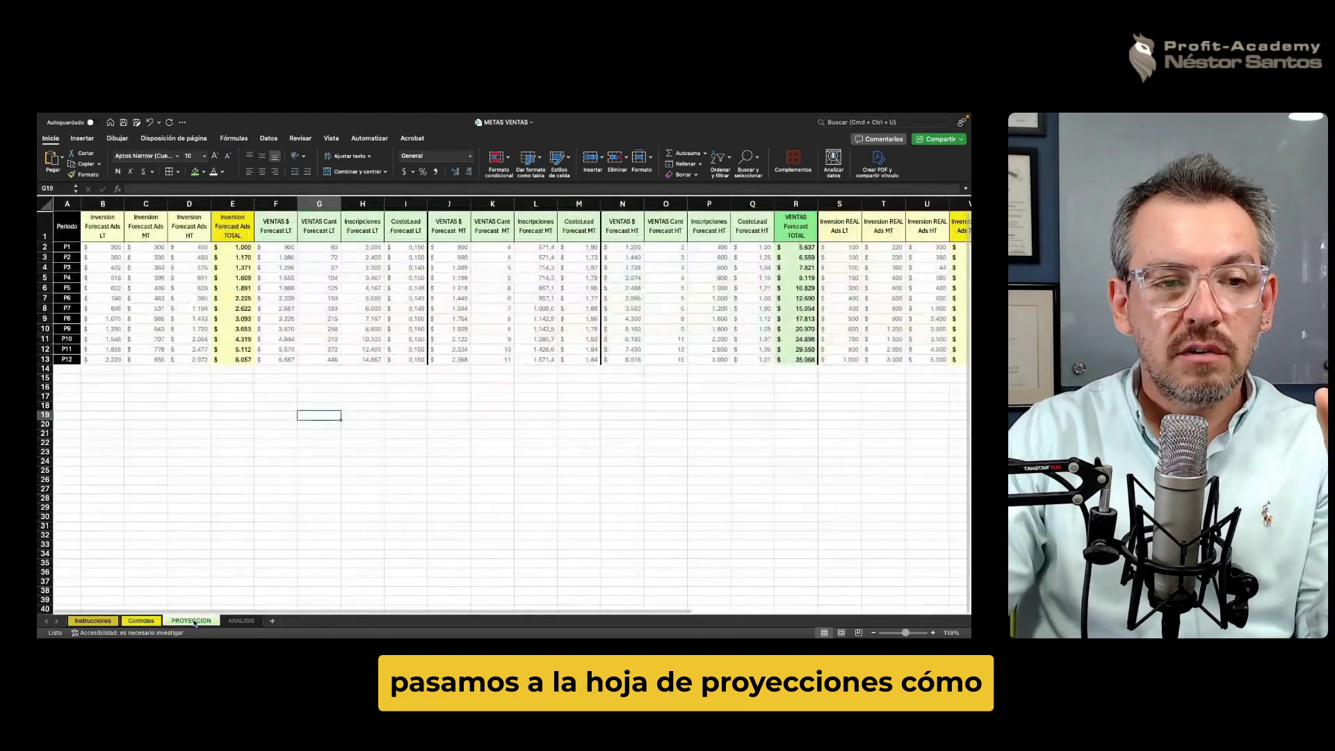
pyautogui.click(146, 470)
pyautogui.scroll(3, 162, 464)
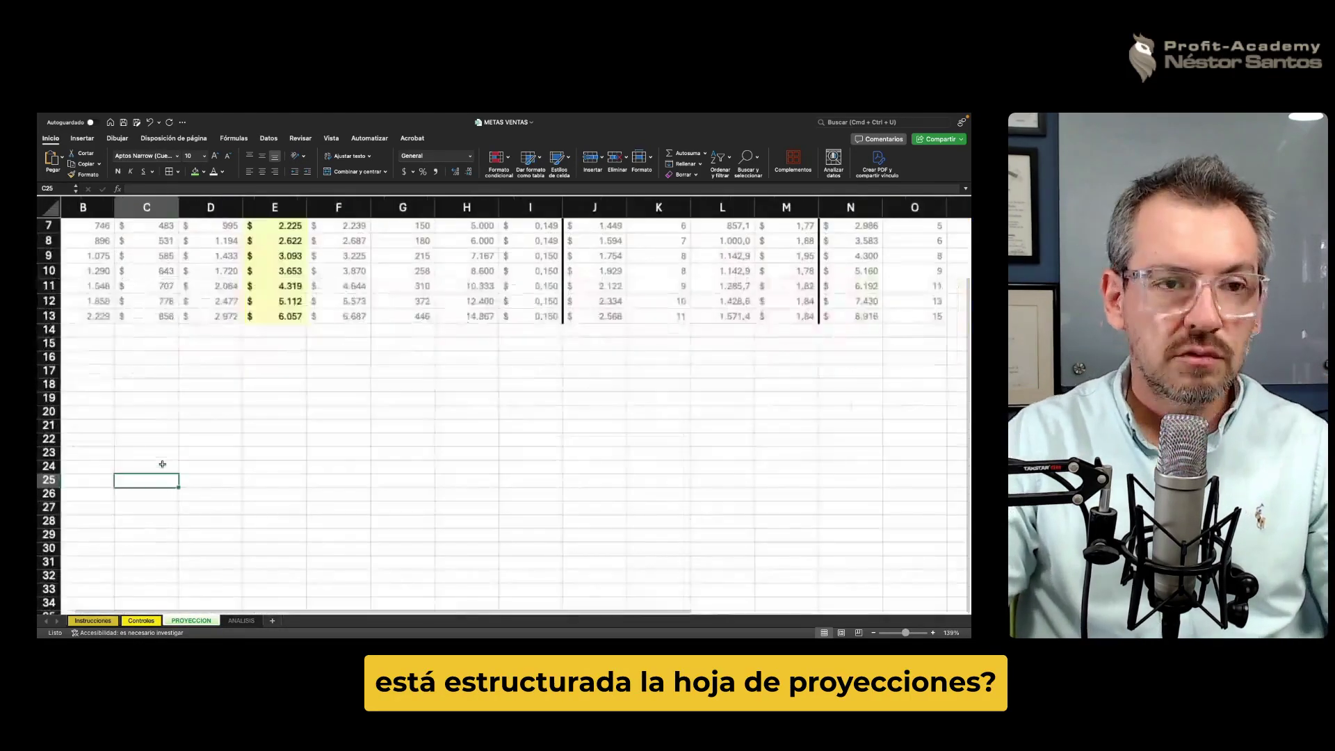
pyautogui.scroll(3, 212, 461)
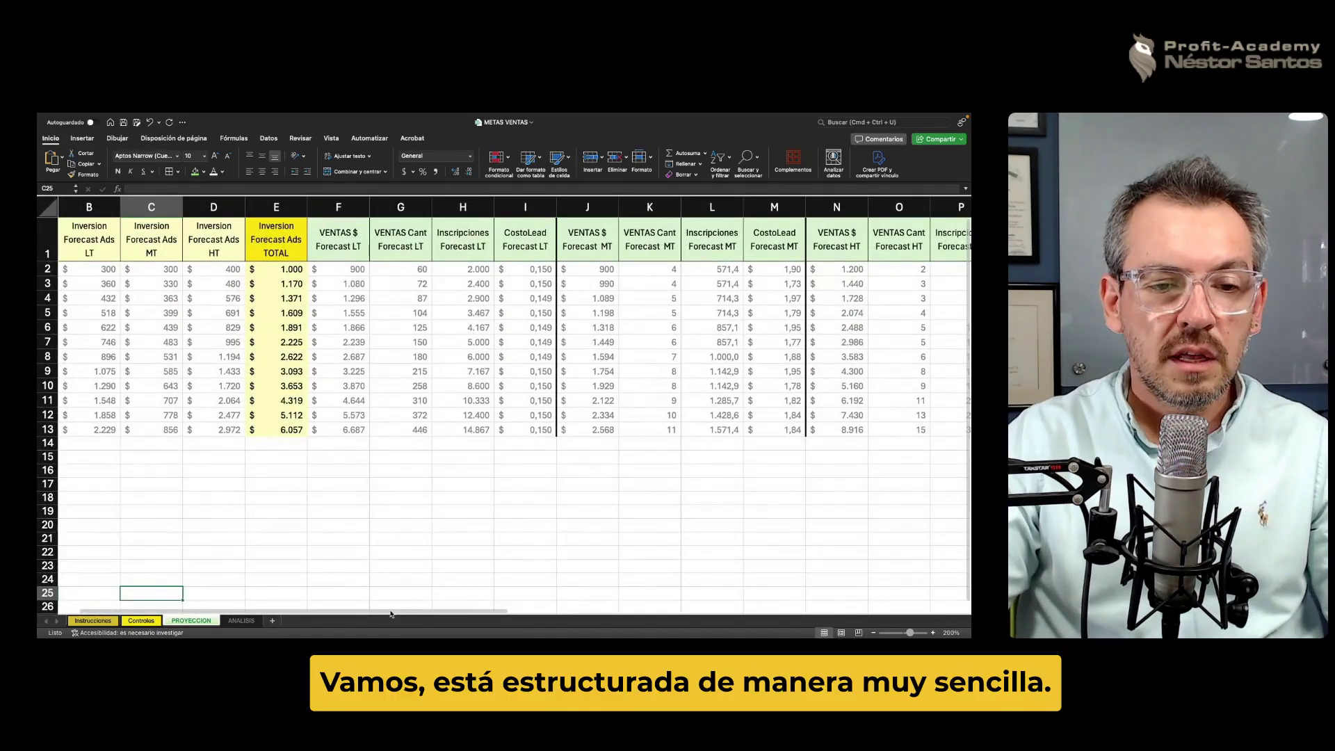
pyautogui.hscroll(-1, 383, 612)
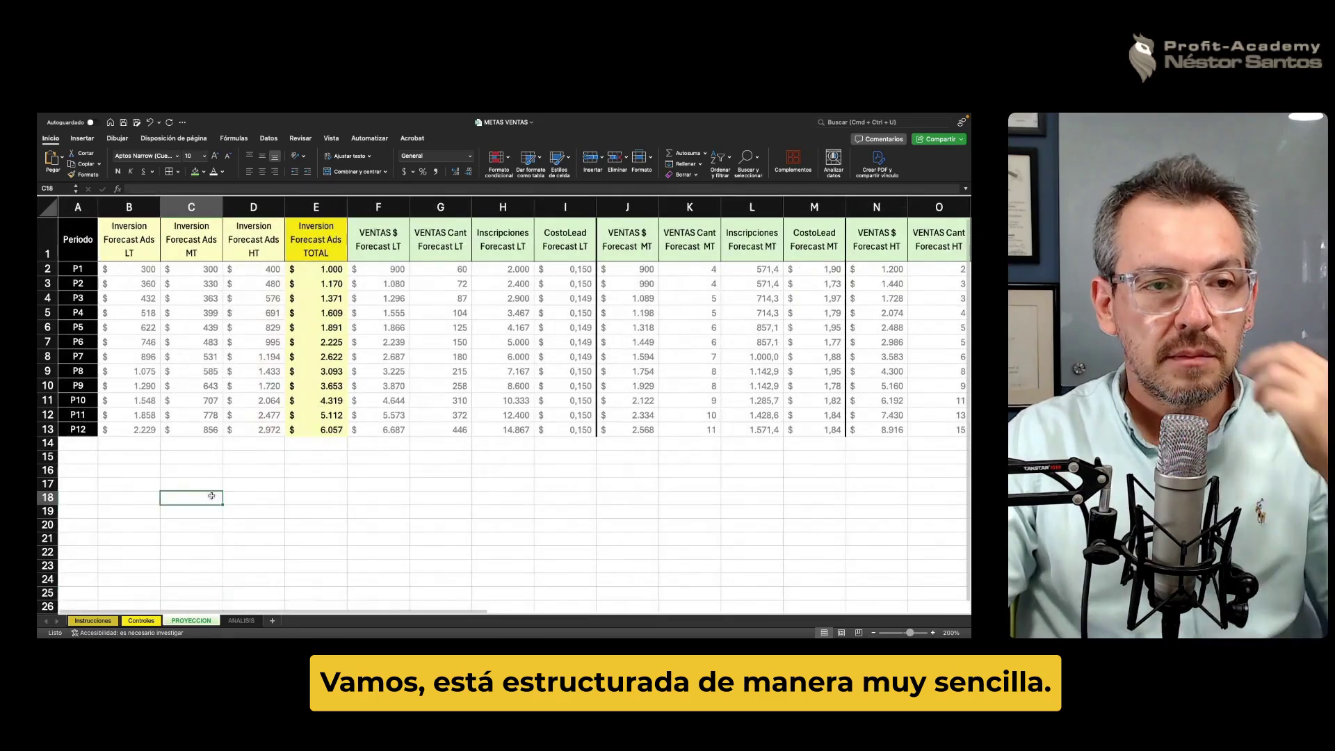
pyautogui.click(81, 244)
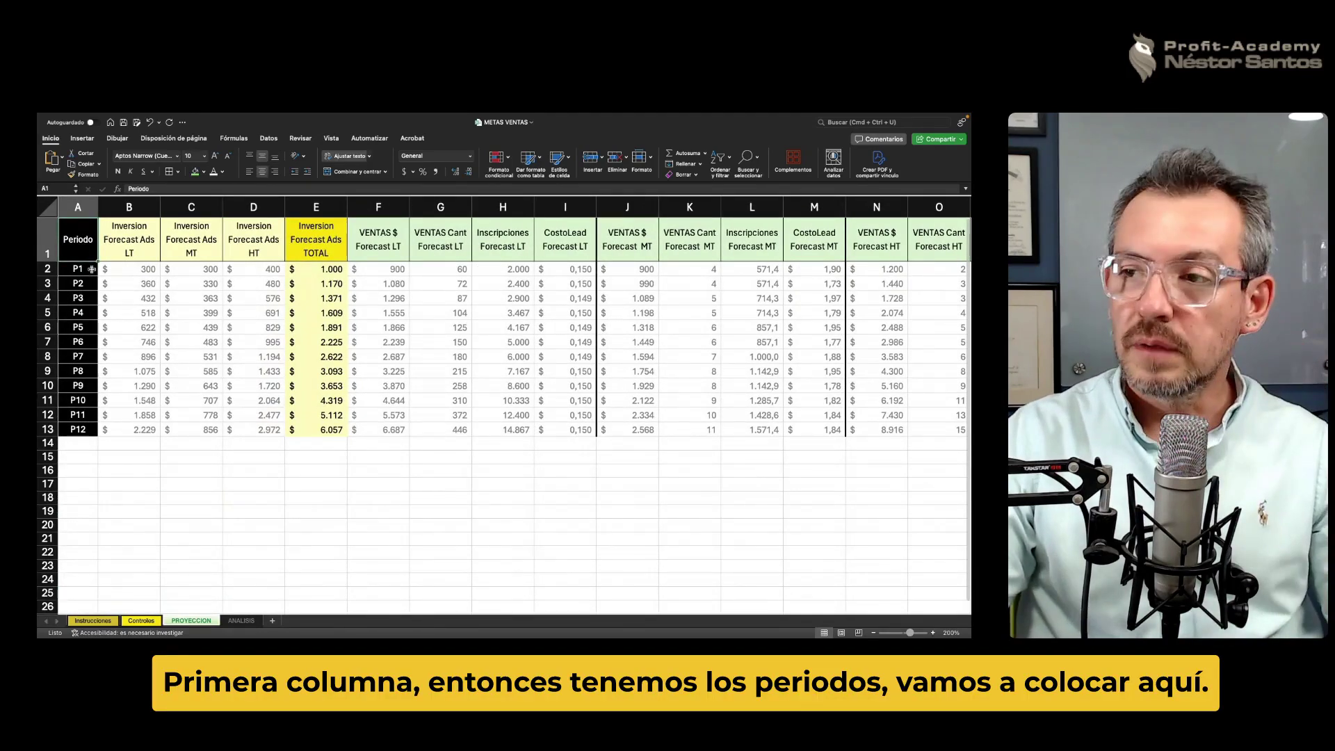
pyautogui.scroll(1, 91, 269)
pyautogui.scroll(1, 92, 274)
pyautogui.scroll(1, 96, 285)
pyautogui.scroll(1, 100, 295)
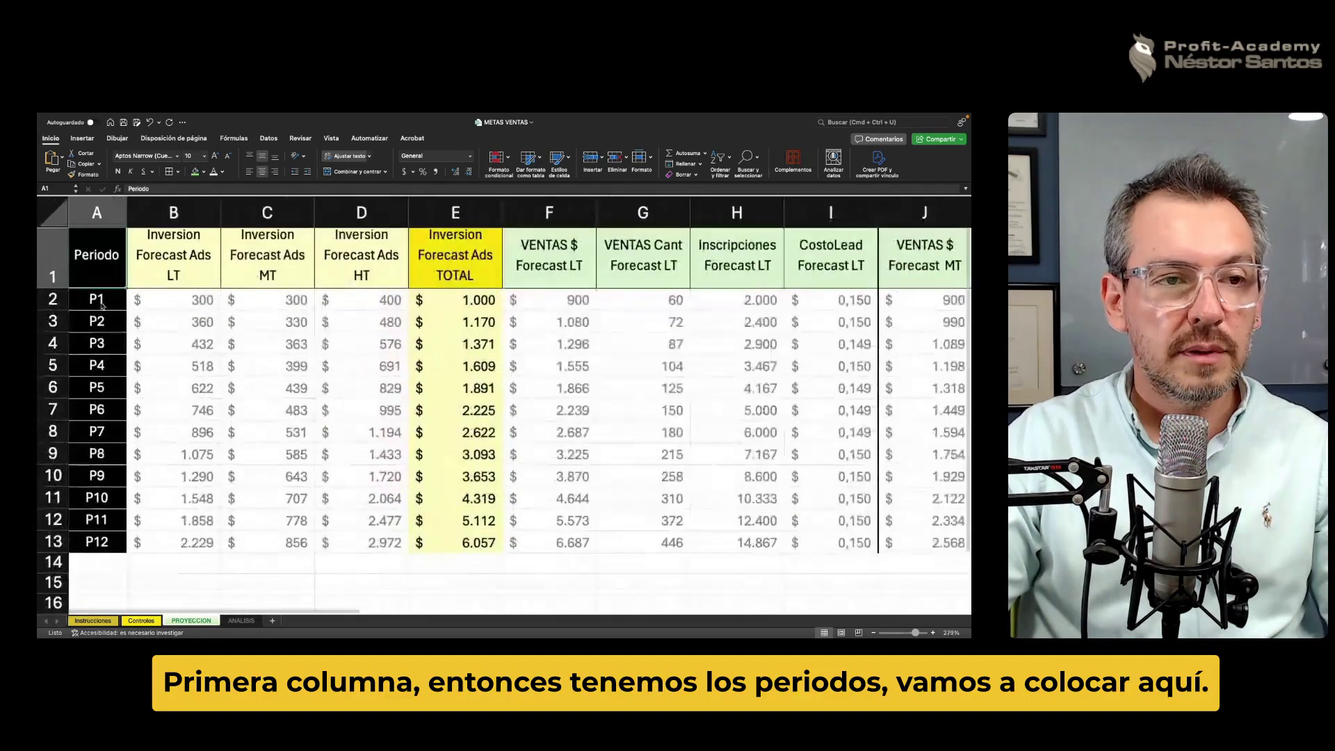
pyautogui.scroll(2, 102, 304)
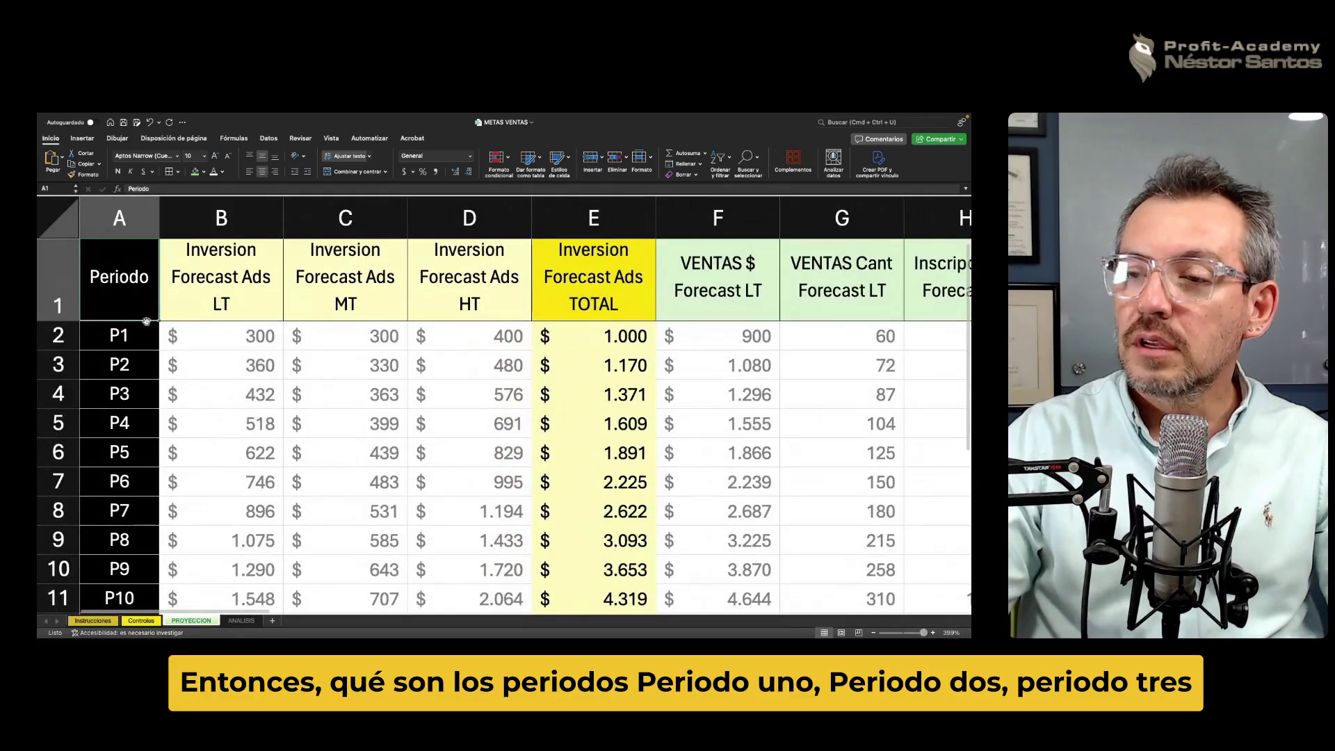
pyautogui.click(123, 337)
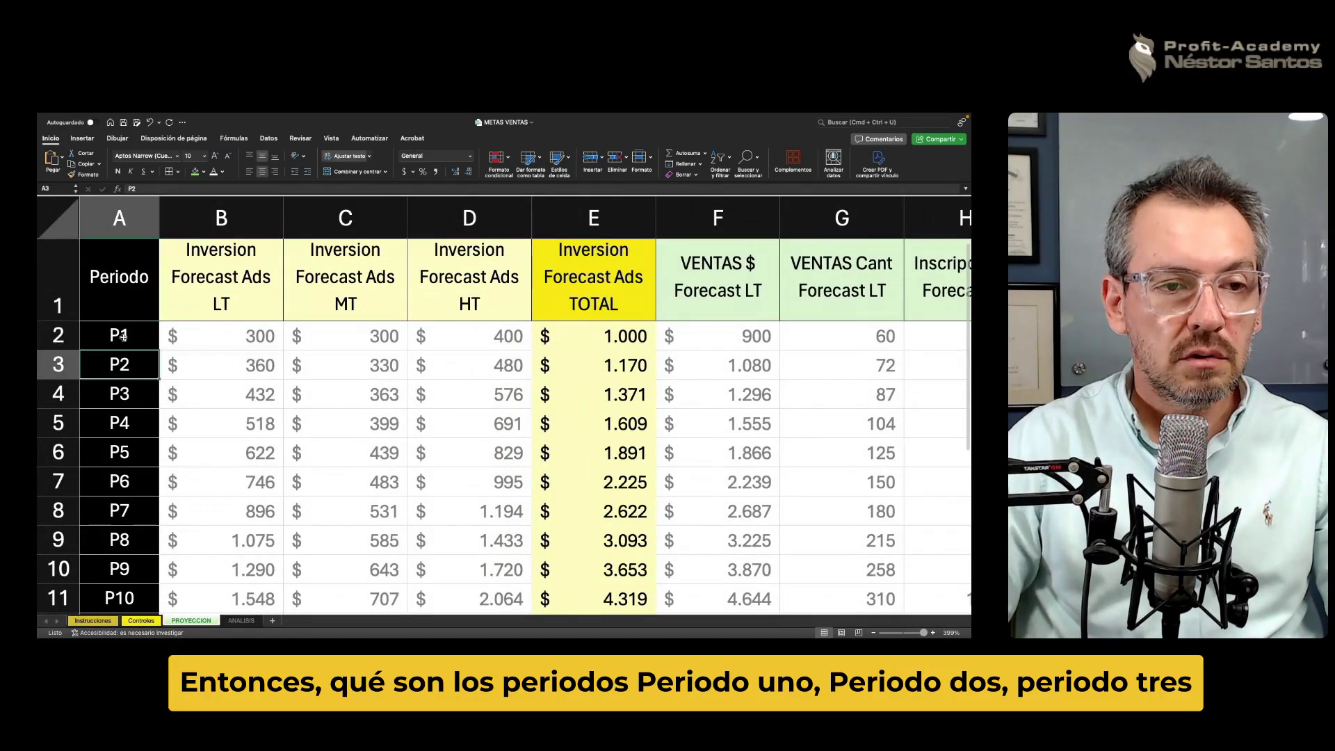
pyautogui.press('Down')
pyautogui.press('Down')
pyautogui.press('Down')
pyautogui.press('Down')
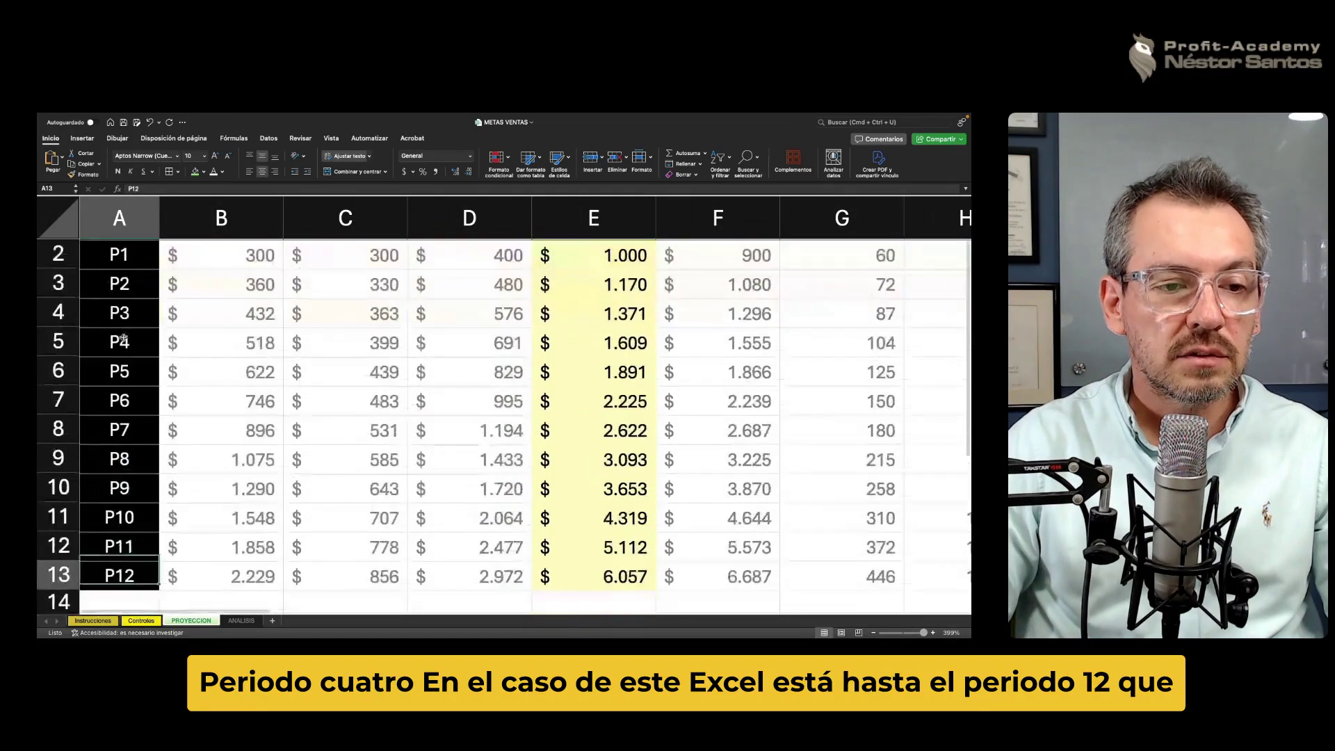
pyautogui.press('Down')
pyautogui.press('Down')
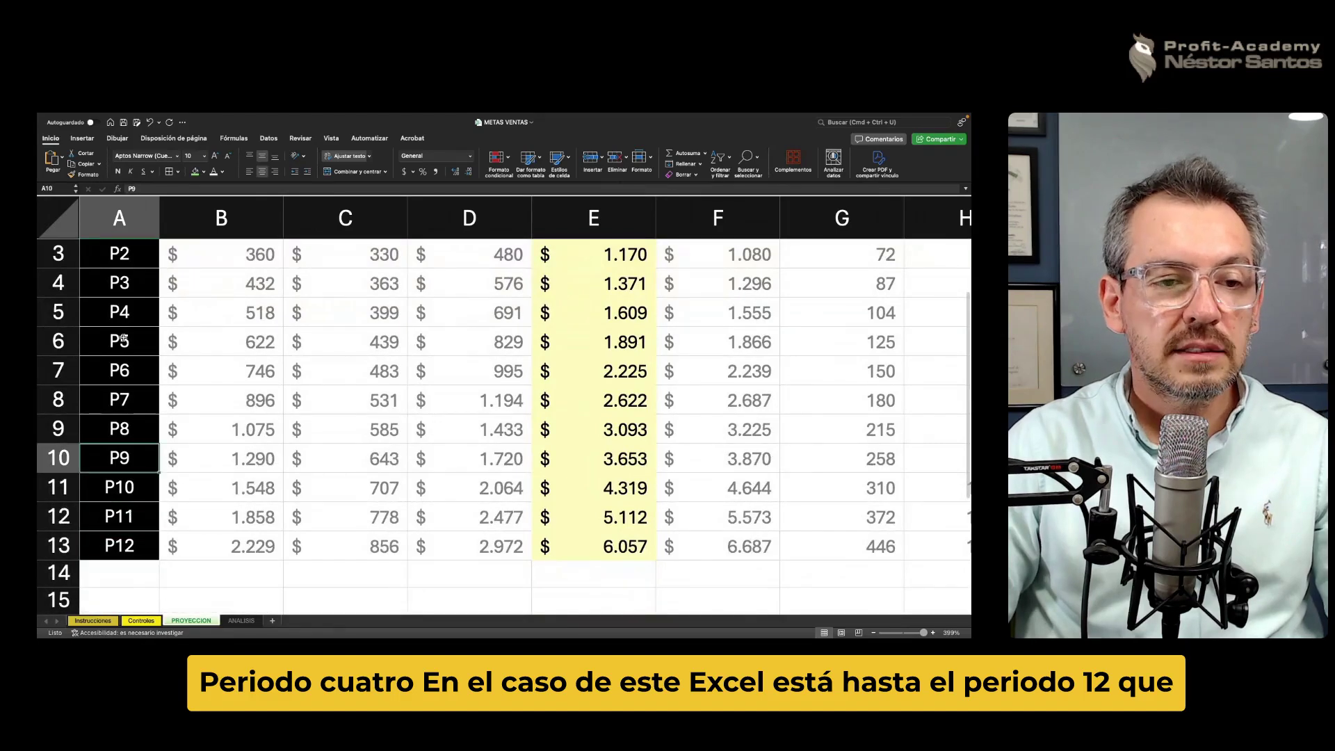
pyautogui.scroll(5, 123, 339)
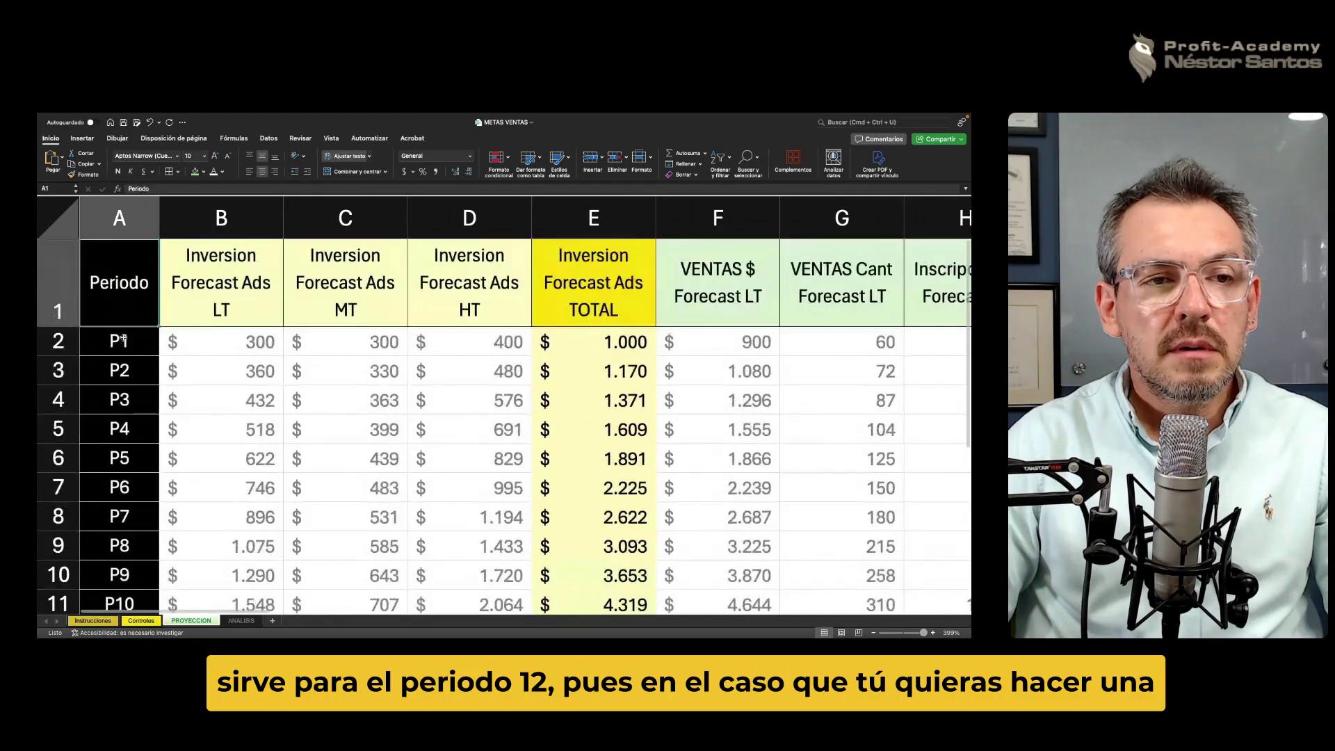
pyautogui.click(123, 339)
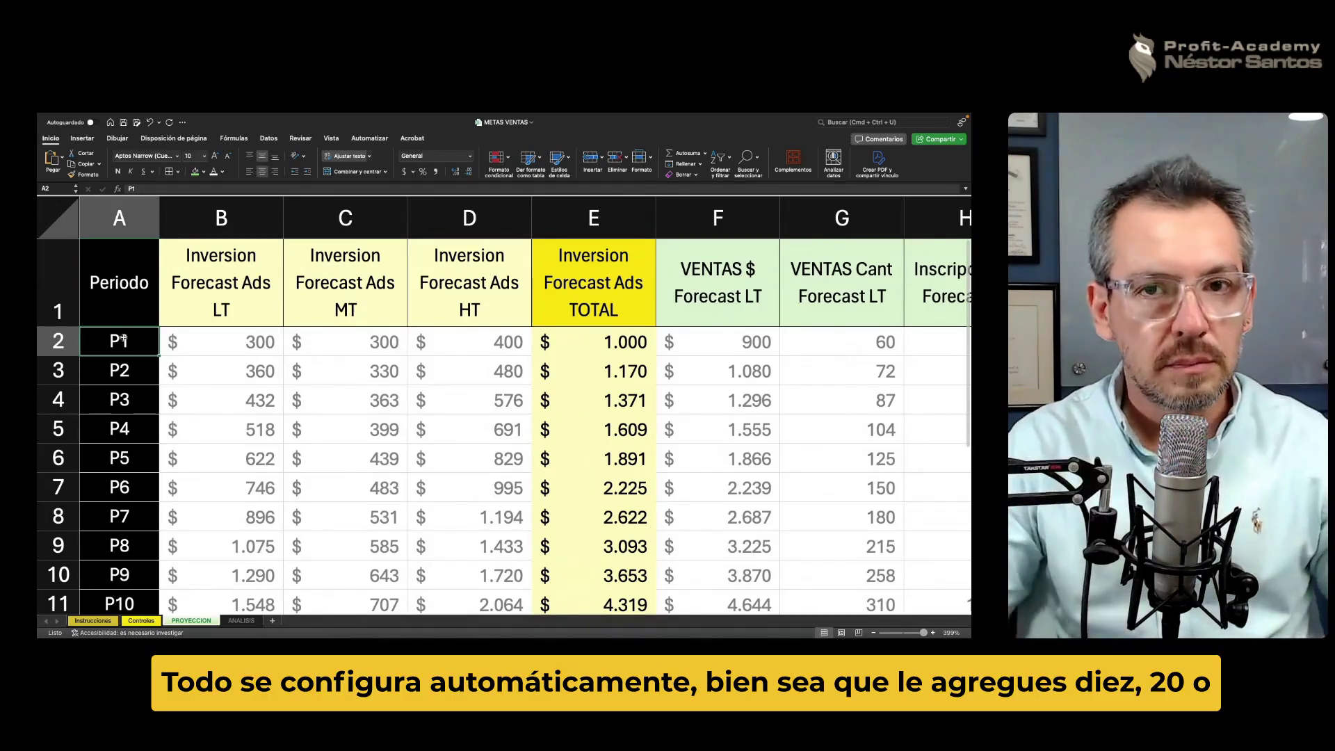
# Inspect the P2 and P3 LT investment growth formulas and select the investment columns through P12.
pyautogui.click(218, 383)
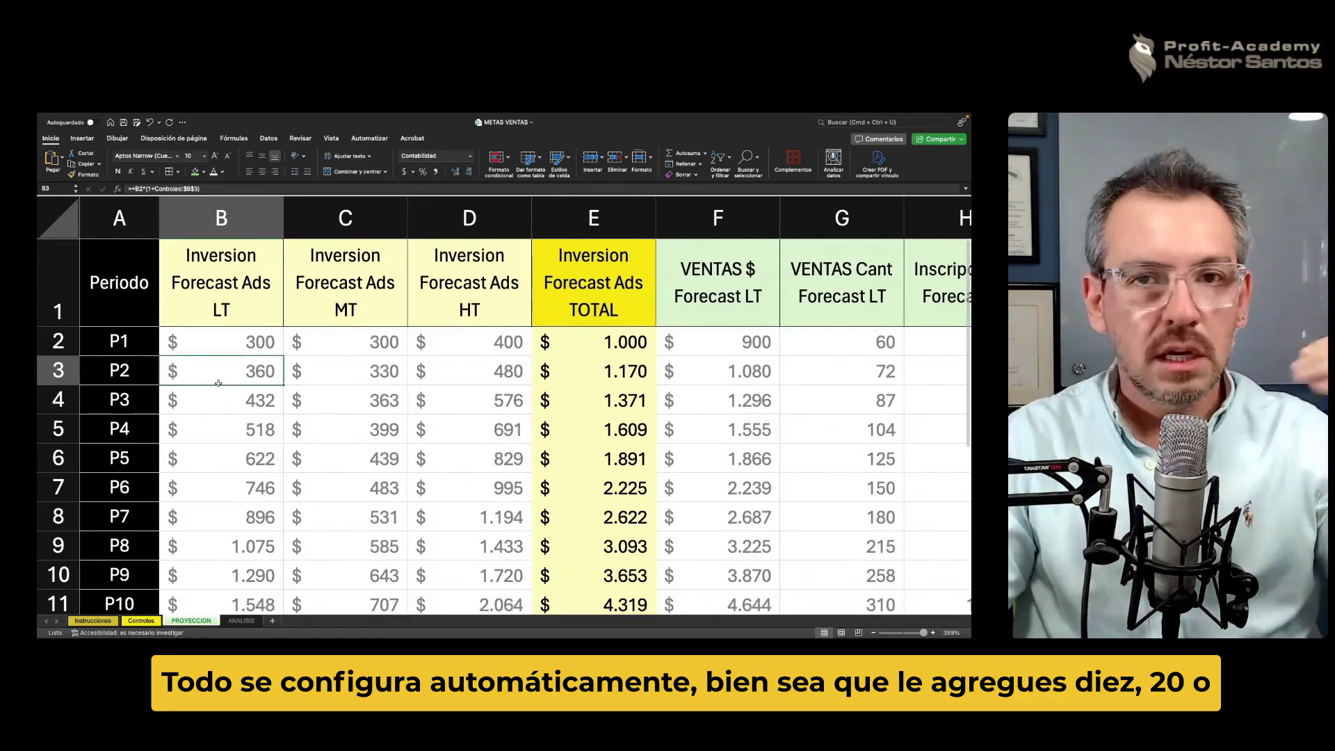
pyautogui.click(203, 393)
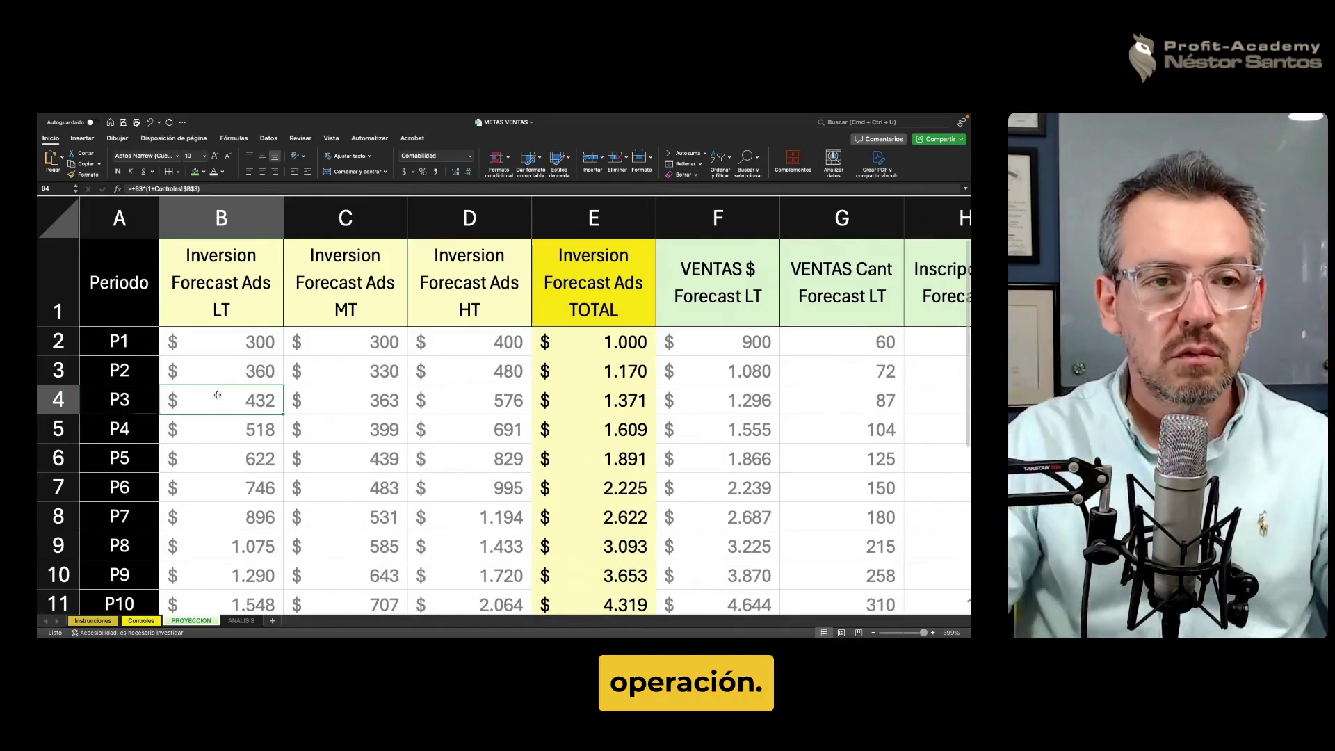
pyautogui.scroll(-1, 217, 394)
pyautogui.scroll(-2, 218, 397)
pyautogui.scroll(-2, 218, 398)
pyautogui.scroll(-1, 218, 397)
pyautogui.scroll(-2, 217, 398)
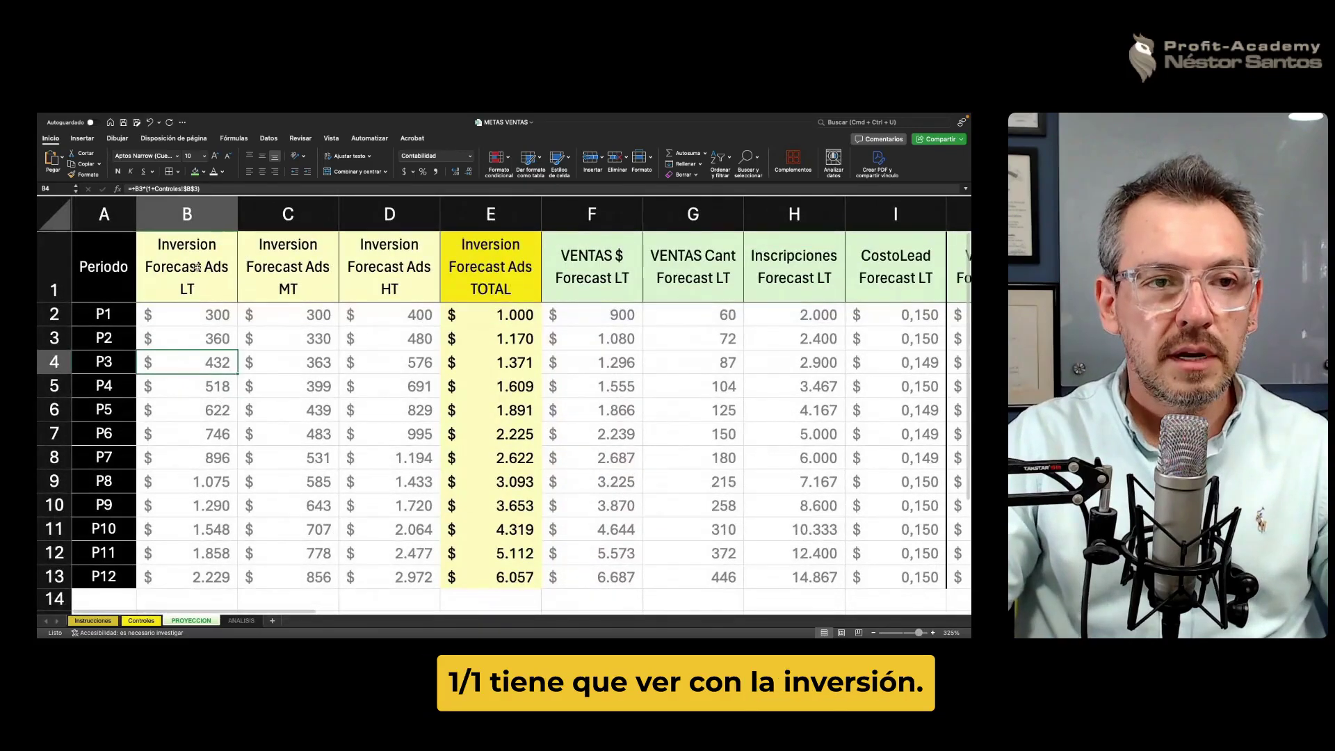
pyautogui.moveTo(198, 267); pyautogui.dragTo(501, 577)
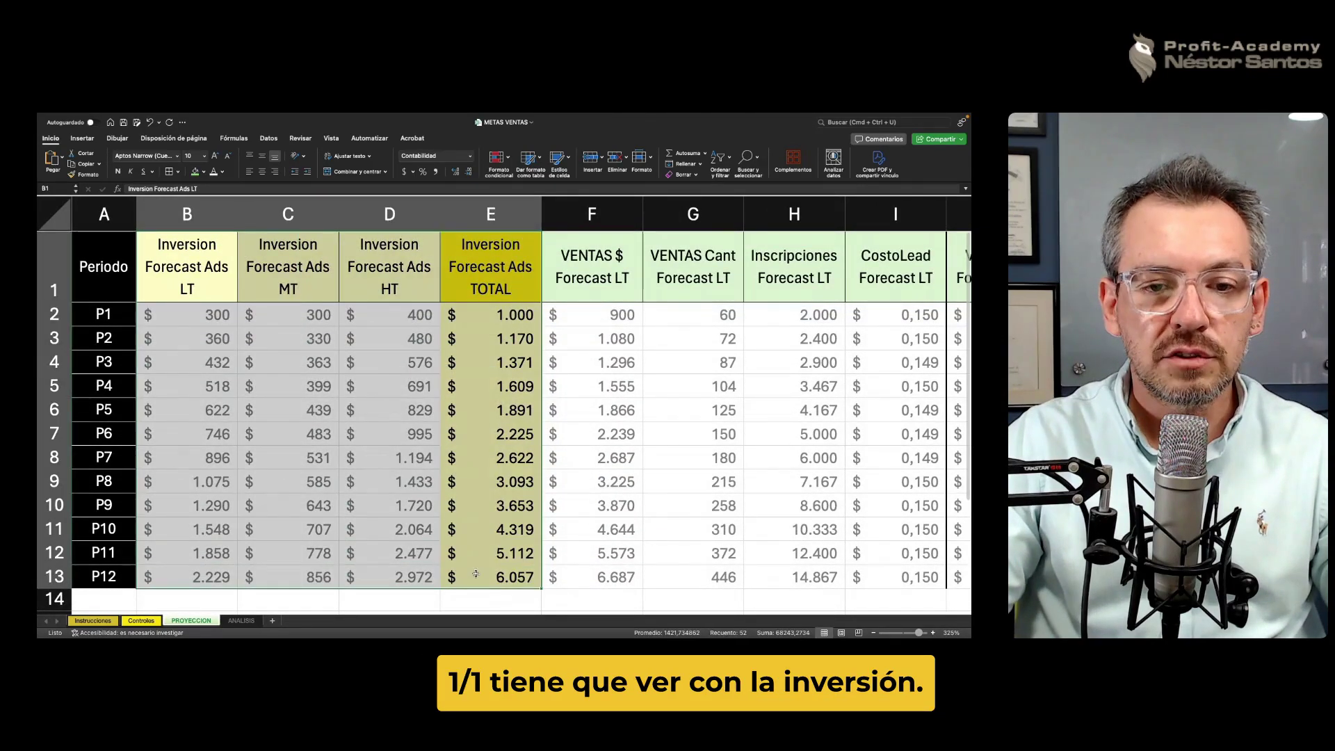
pyautogui.click(385, 443)
# Compare the LT initial ads budget on Controles with P1's linked LT investment on PROYECCION.
pyautogui.click(141, 621)
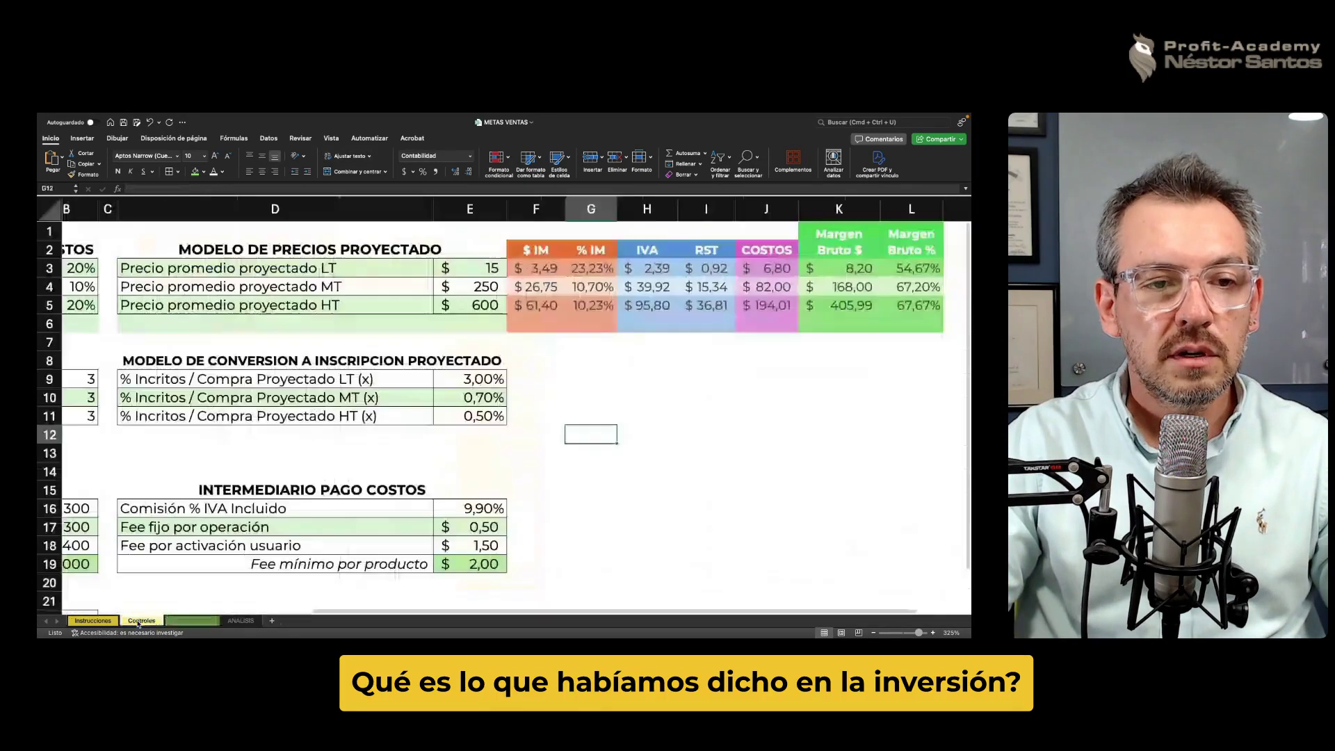
pyautogui.hscroll(-5, 357, 613)
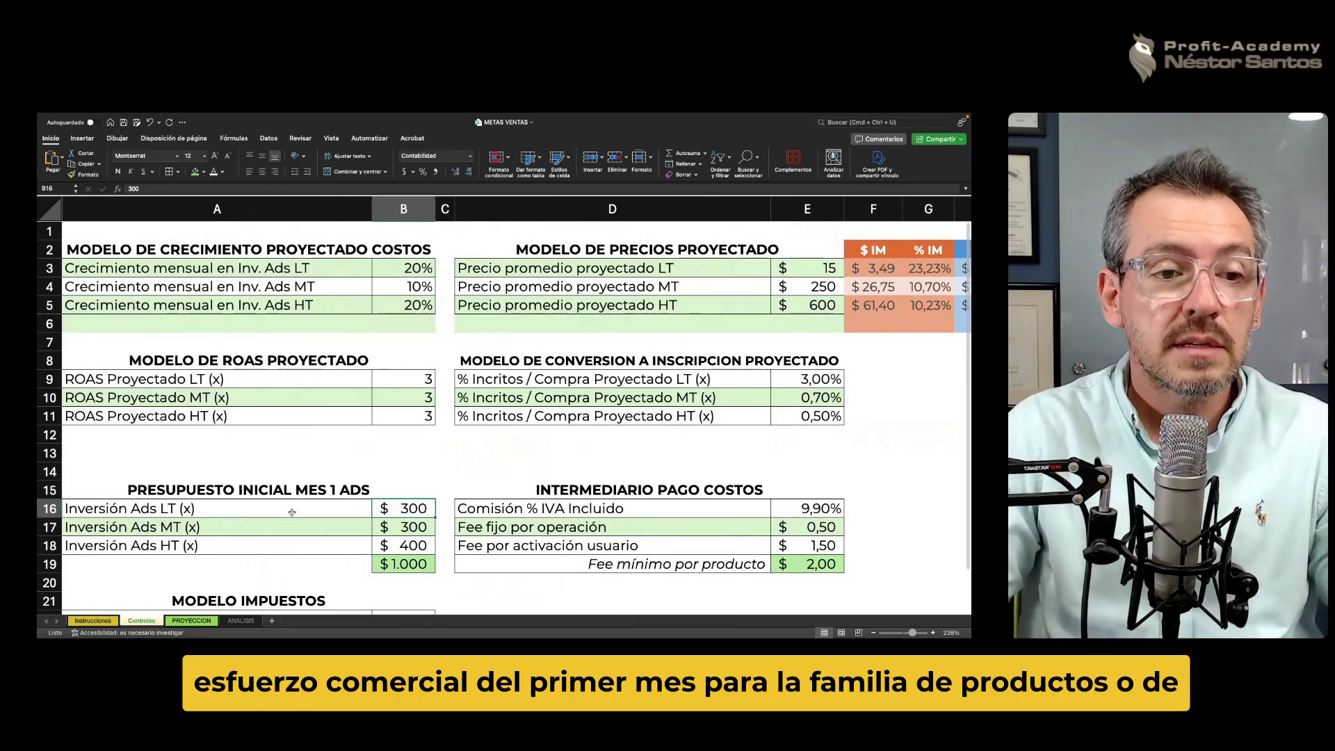
pyautogui.click(239, 506)
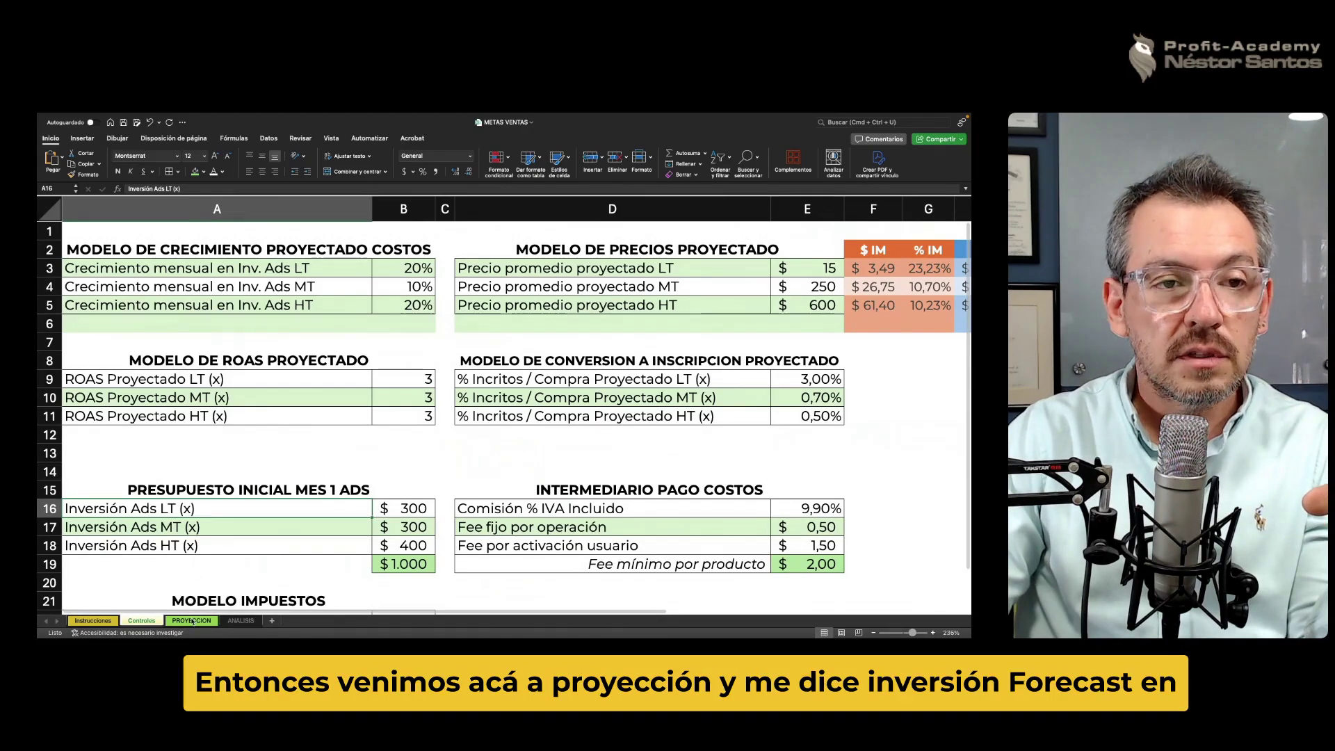
pyautogui.click(192, 621)
pyautogui.click(213, 314)
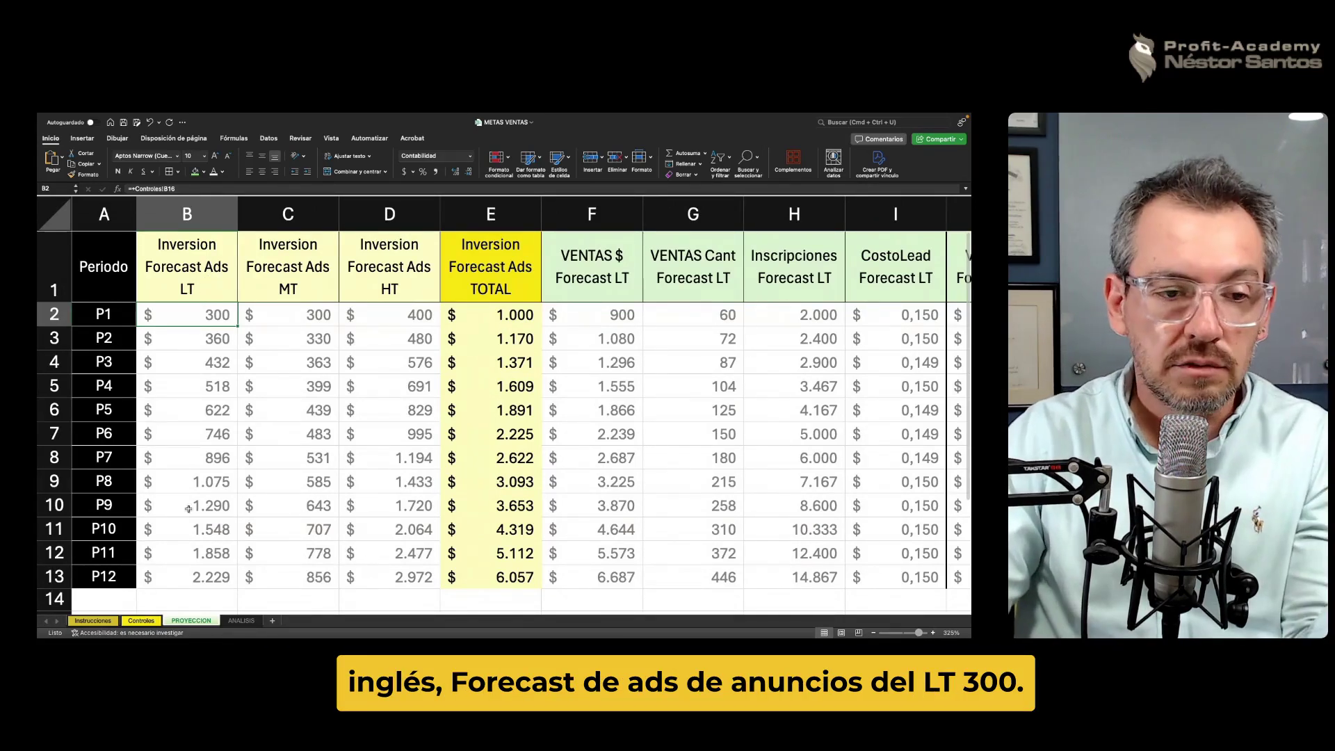
pyautogui.click(141, 620)
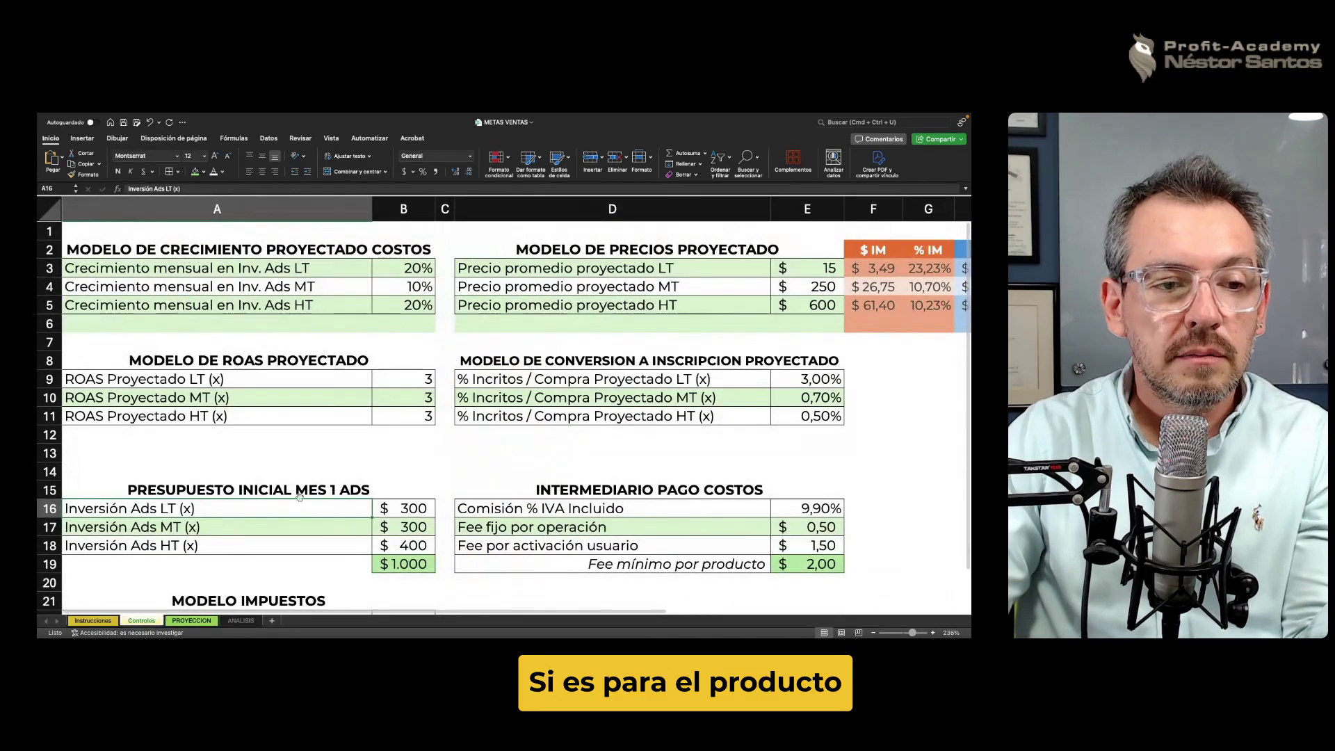
# Enter 350 as the MT month-1 ads budget and view the updated PROYECCION forecast.
pyautogui.click(375, 526)
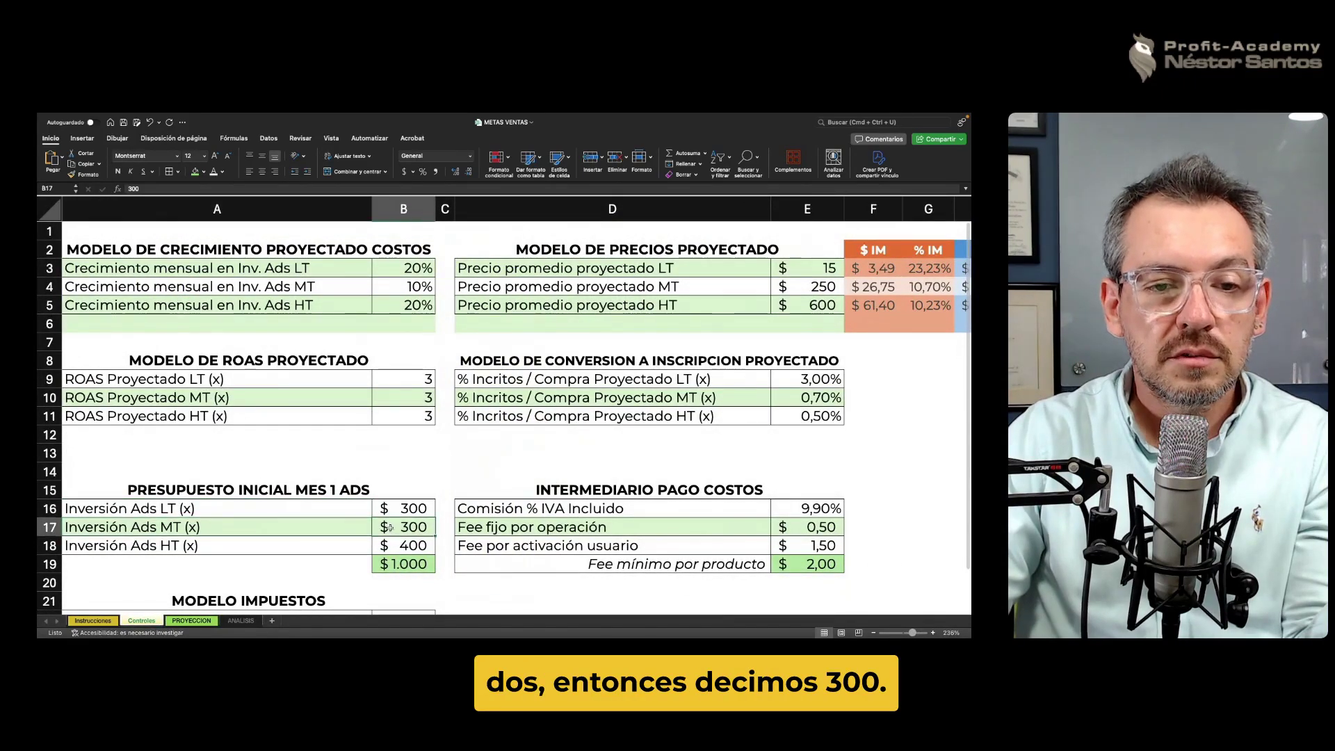
pyautogui.write('350')
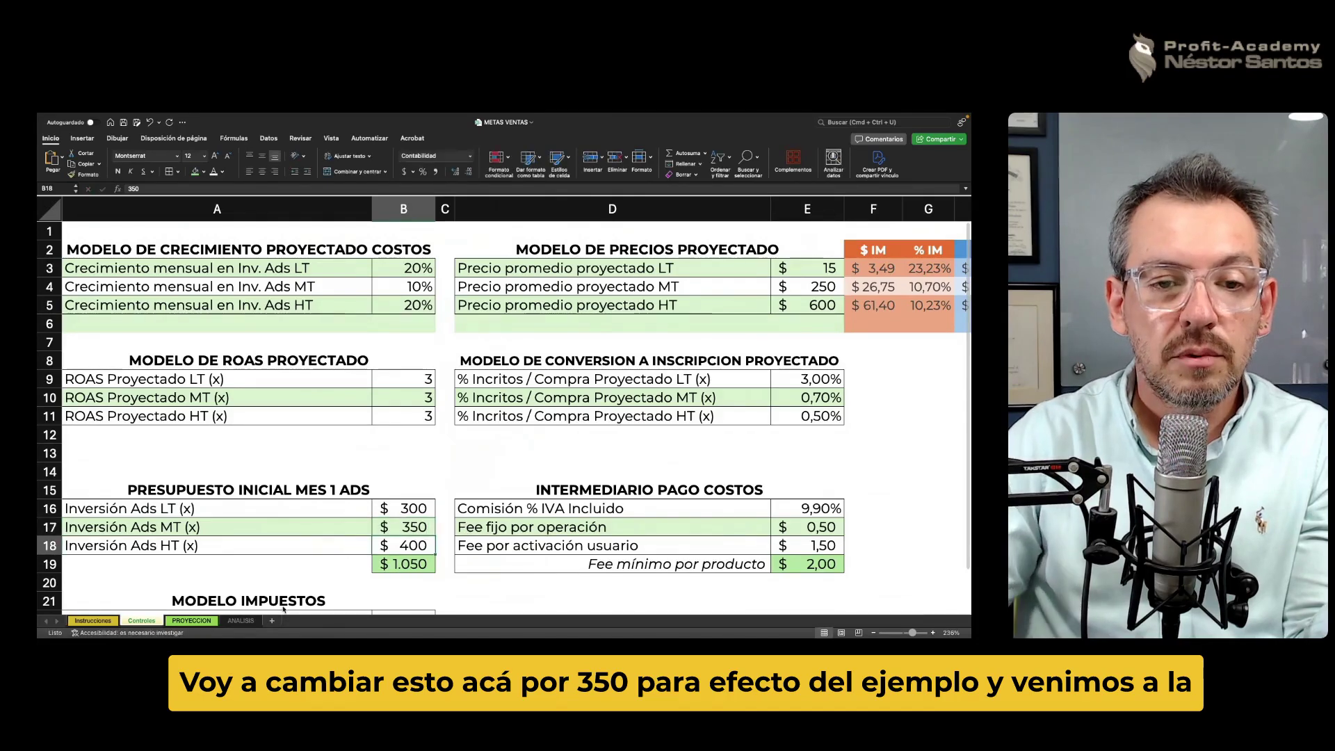
pyautogui.click(191, 620)
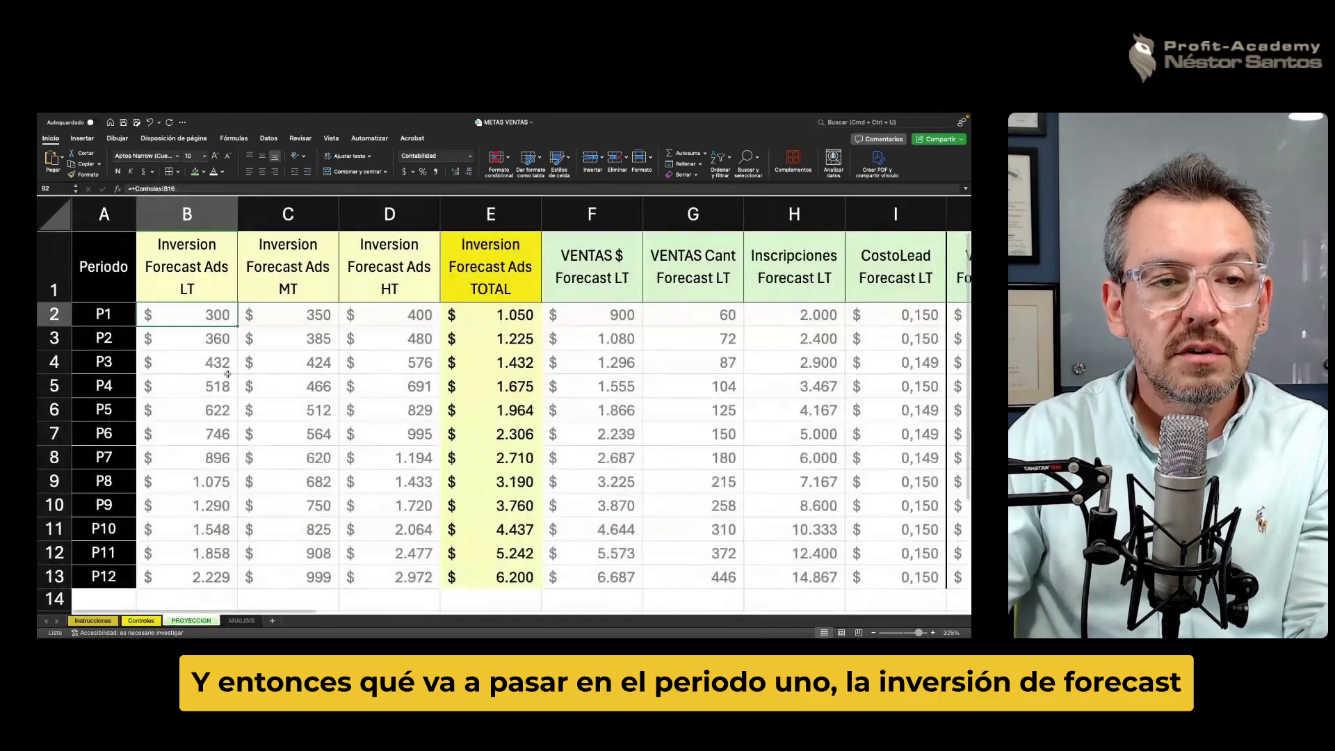
# Confirm P1's MT investment on PROYECCION now shows 350.
pyautogui.click(275, 281)
pyautogui.click(109, 314)
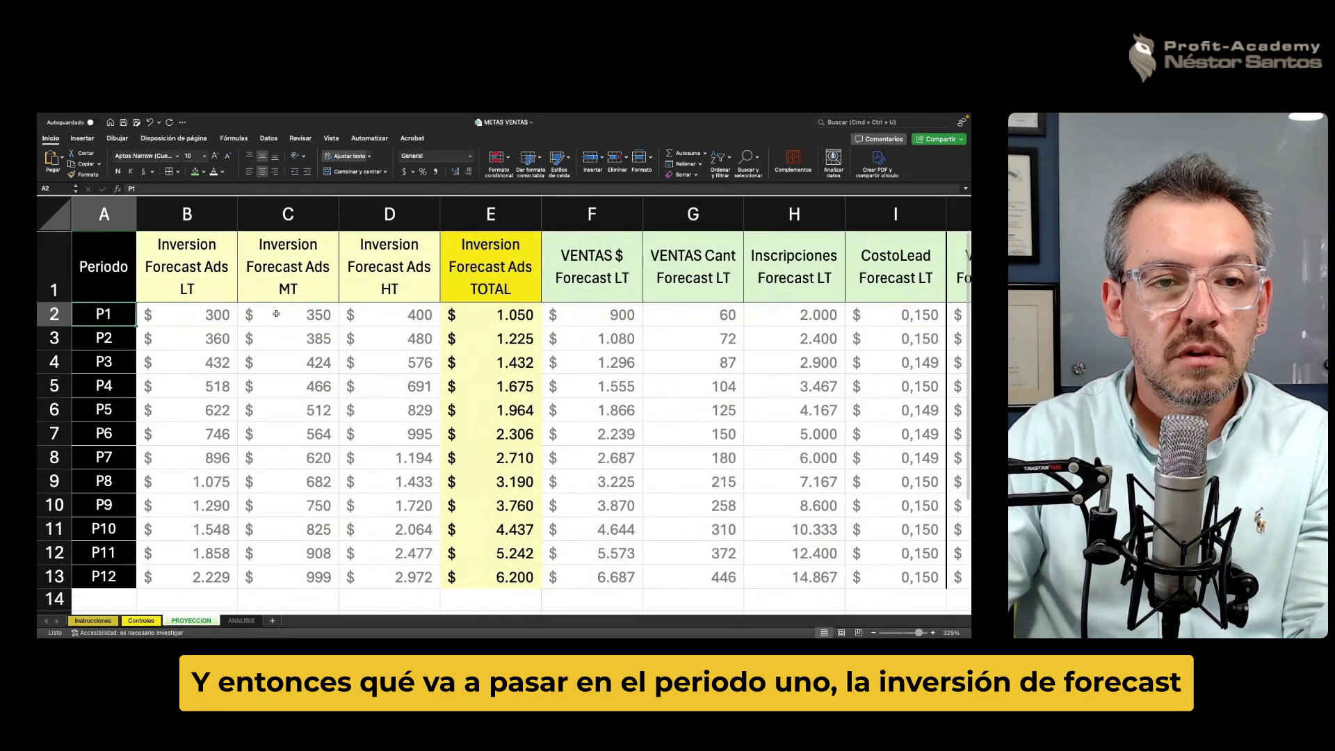
pyautogui.click(288, 314)
pyautogui.moveTo(292, 275); pyautogui.dragTo(292, 306)
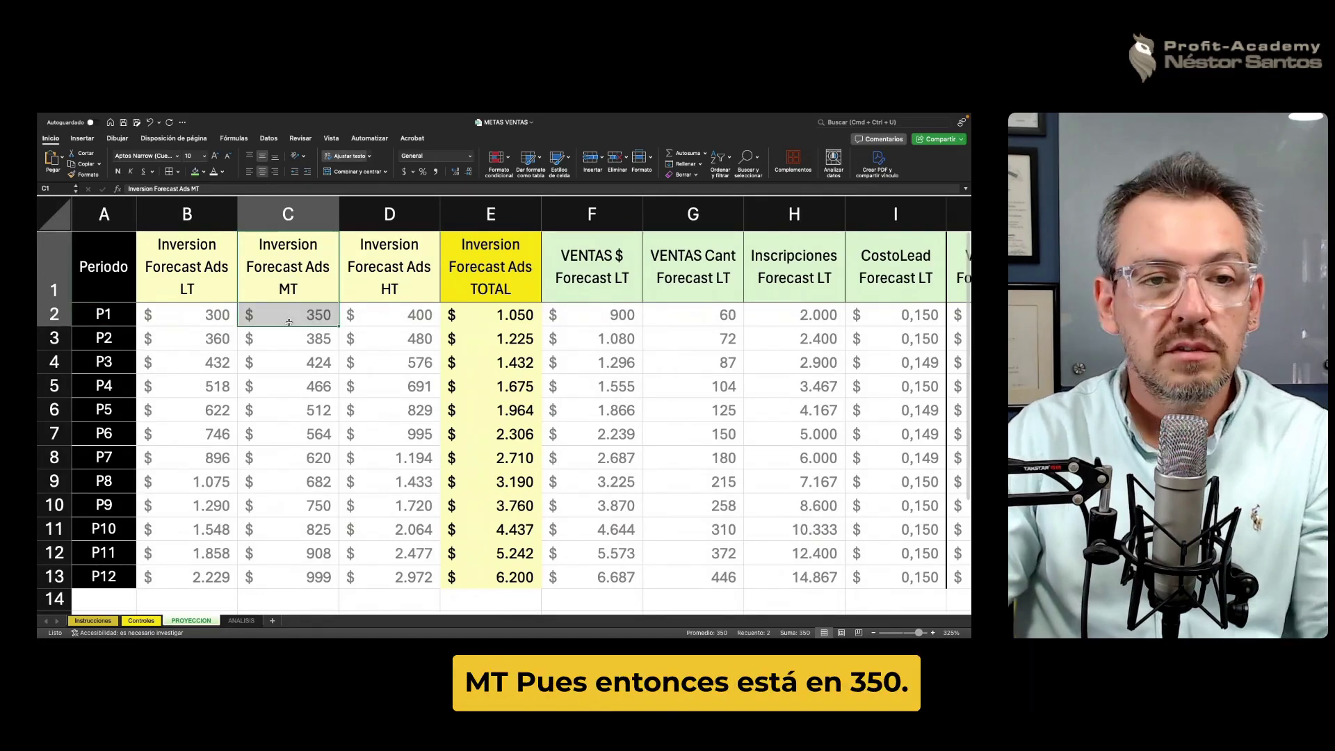
# Check the P2 MT growth formula and P1's HT investment link, then return to Controles.
pyautogui.scroll(3, 311, 359)
pyautogui.scroll(2, 311, 360)
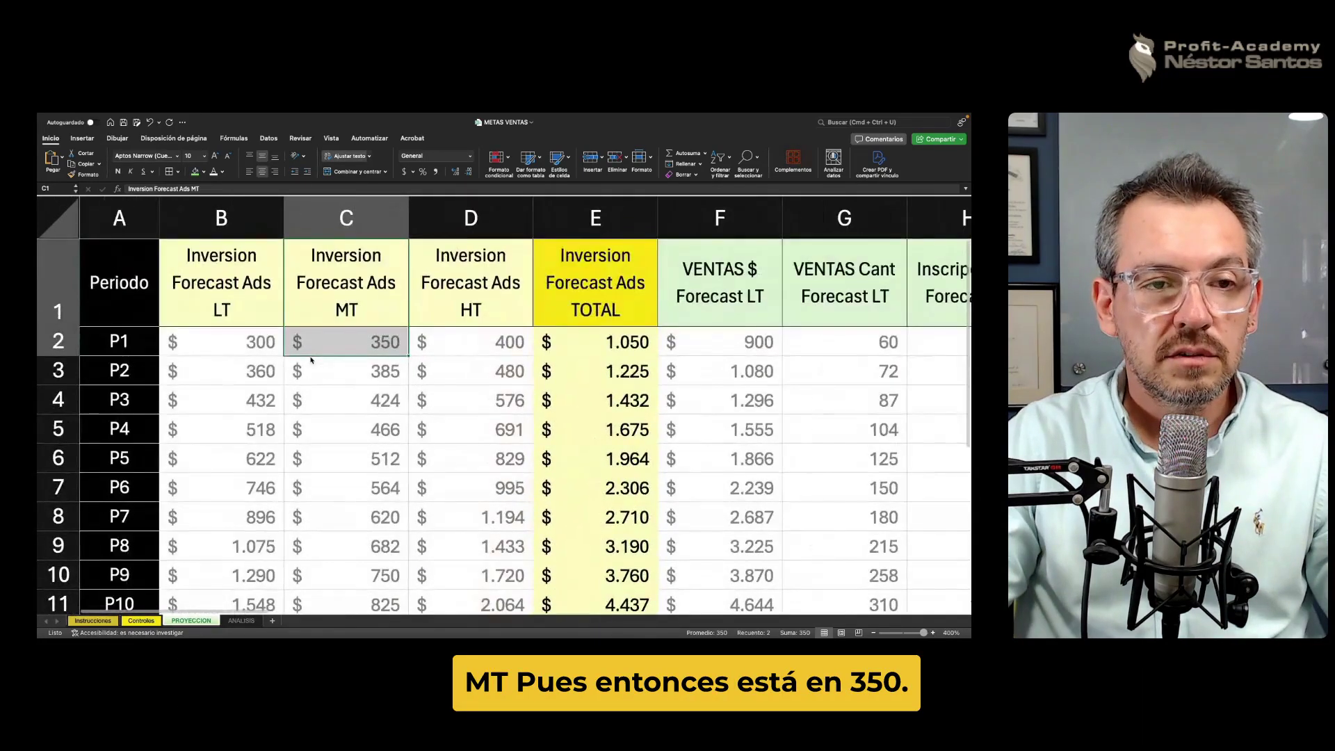
pyautogui.click(330, 367)
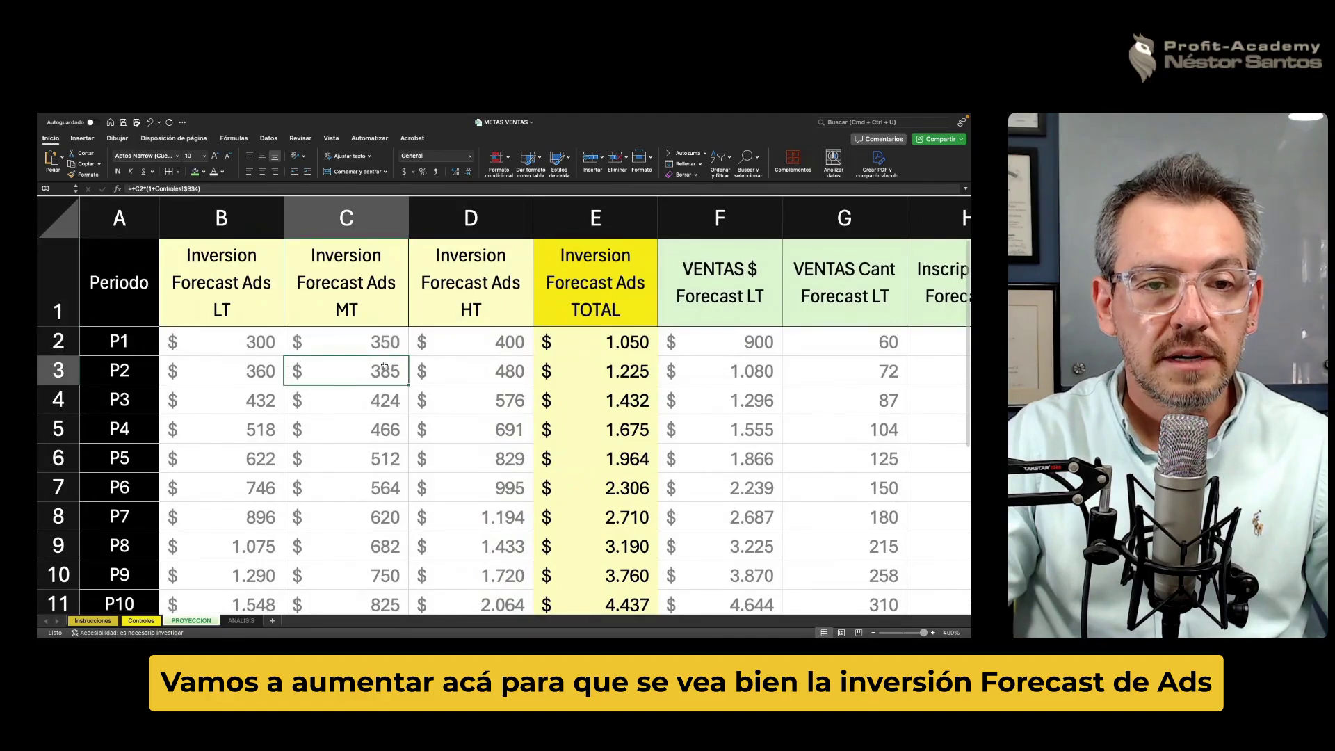
pyautogui.click(460, 347)
pyautogui.click(469, 283)
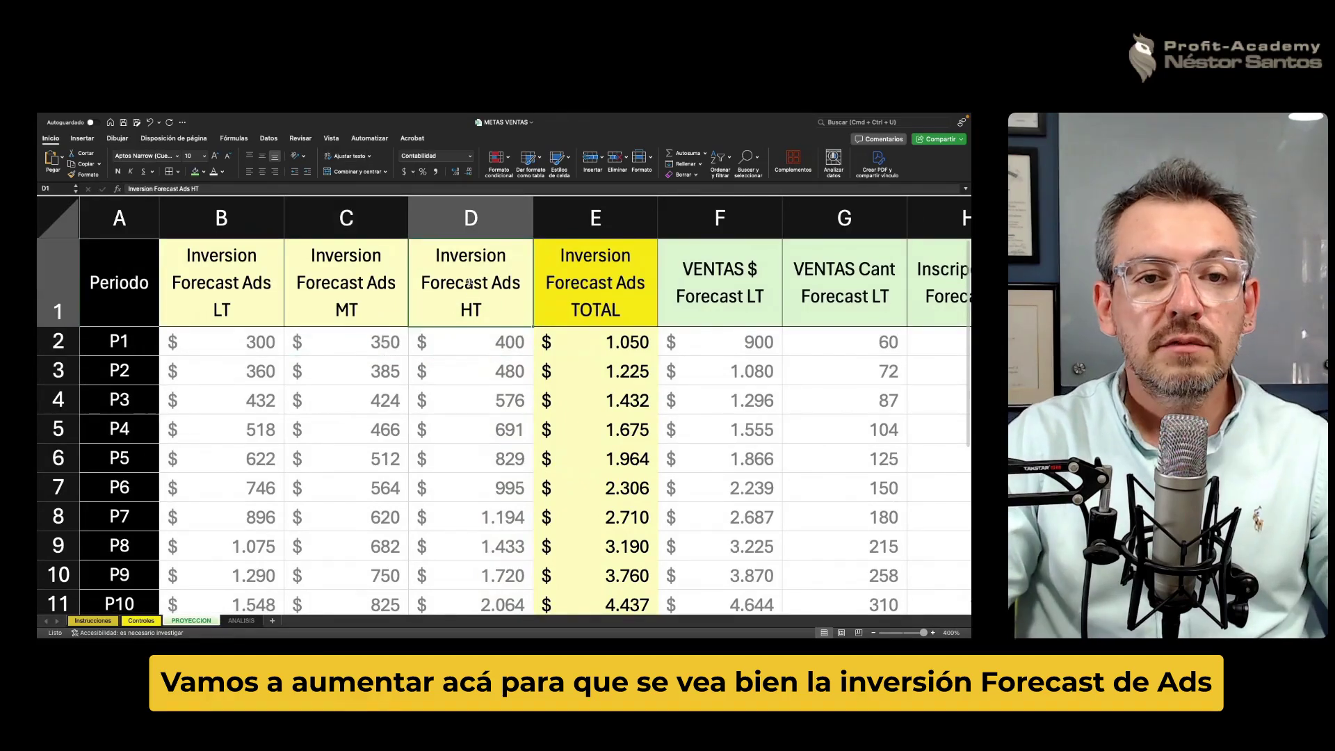
pyautogui.click(471, 338)
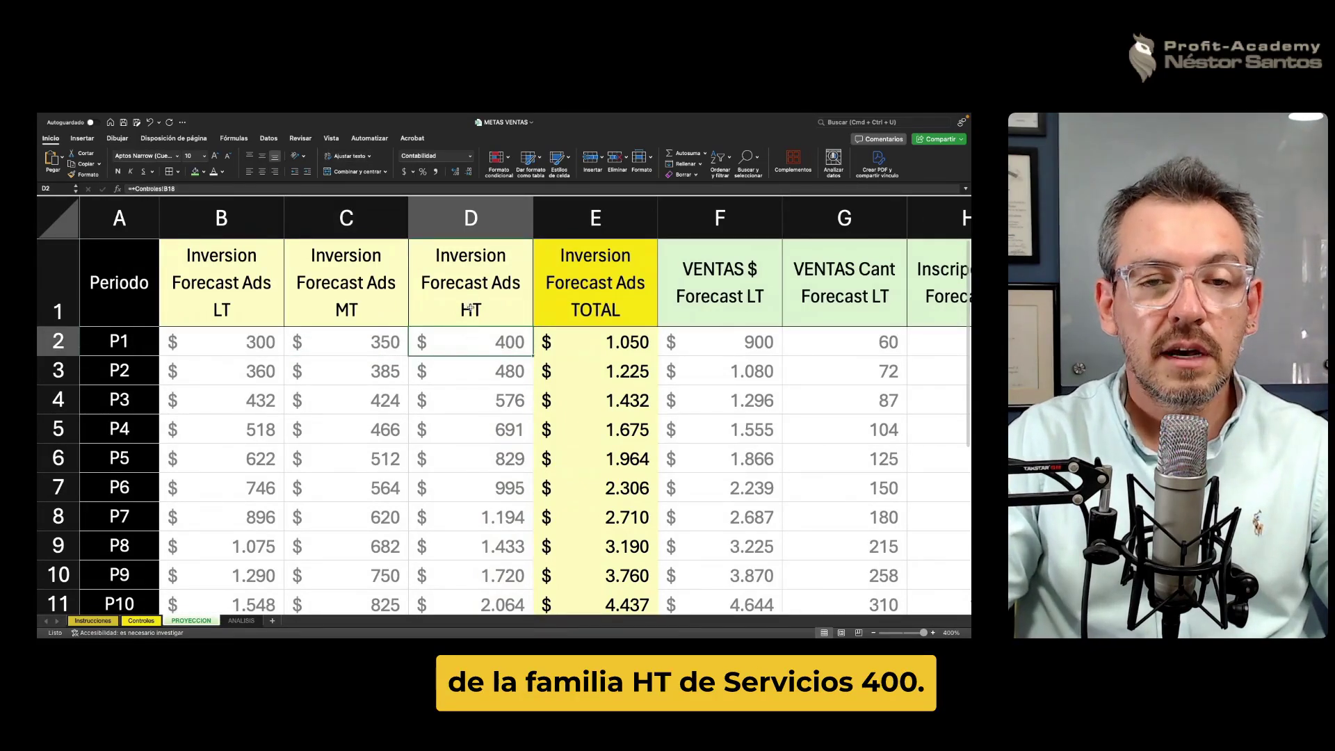
pyautogui.click(150, 619)
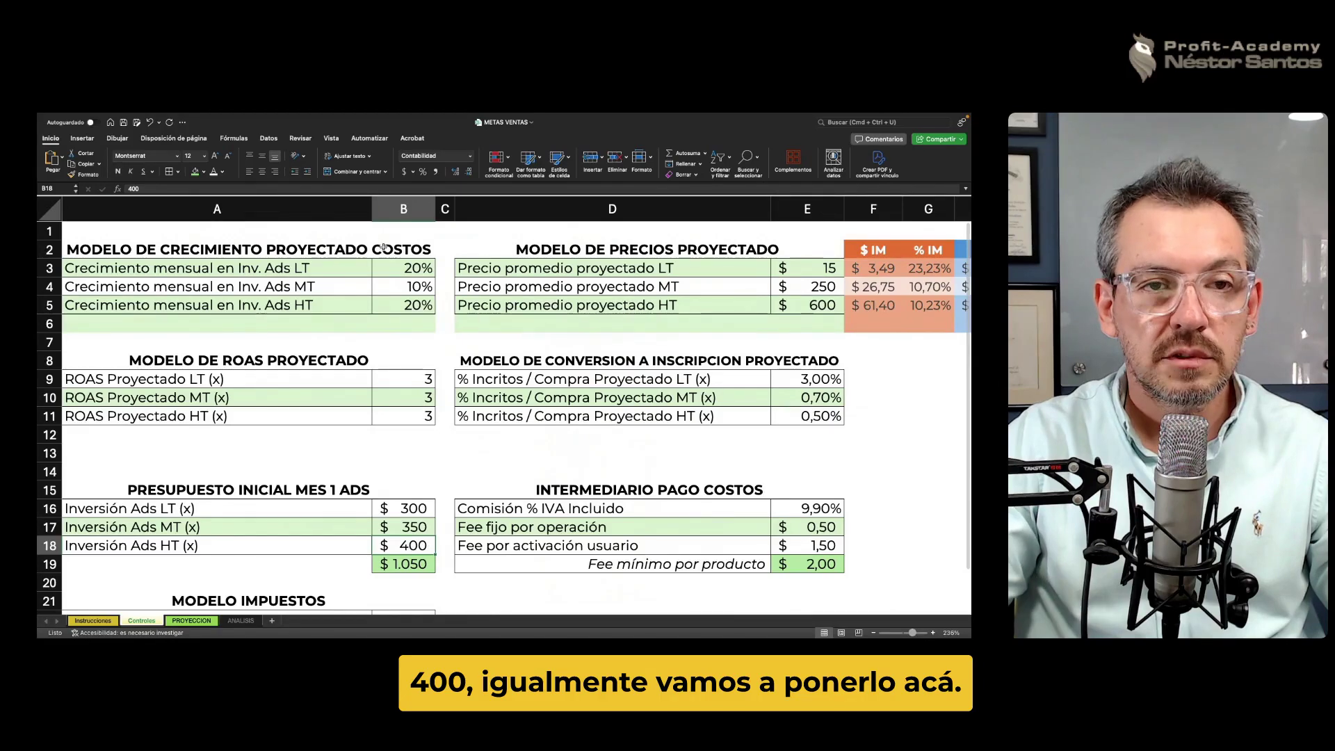
# Try a yellow fill on the HT budget and P1 HT investment, undoing it each time.
pyautogui.click(203, 171)
pyautogui.click(207, 306)
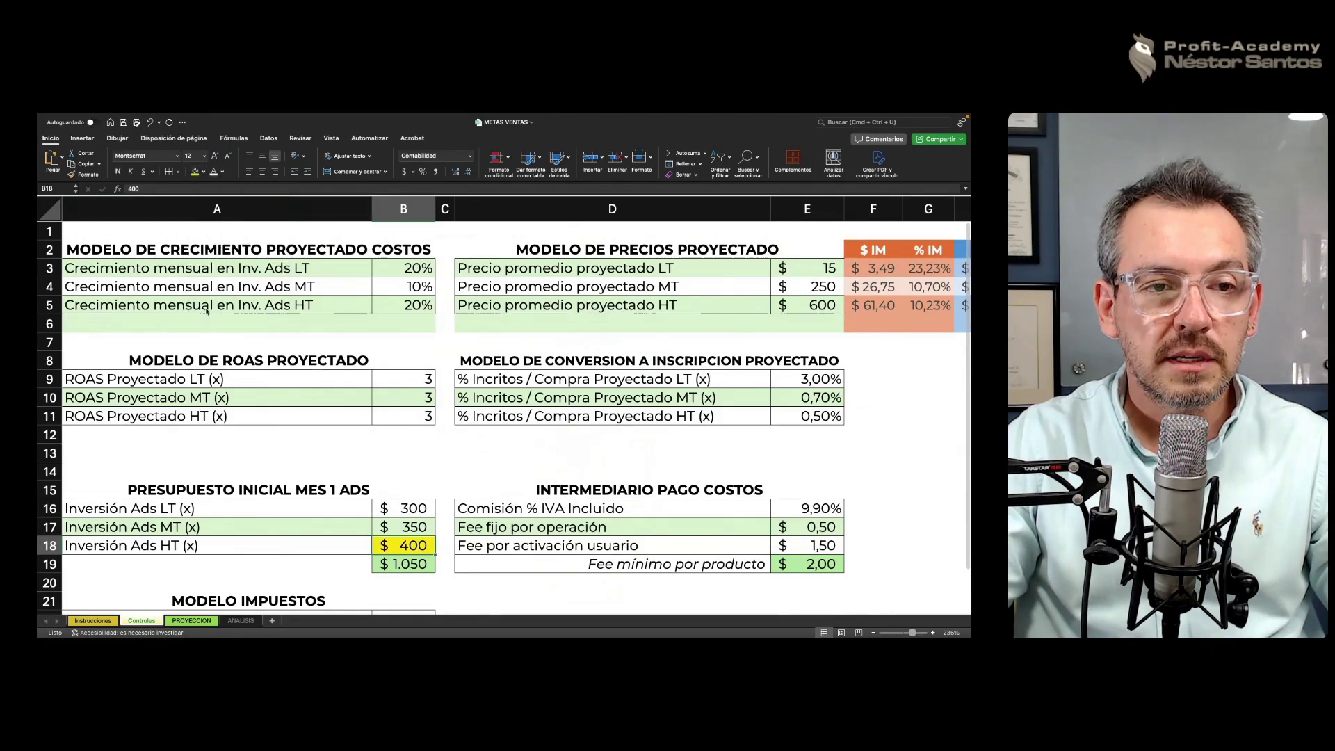
pyautogui.hotkey('ctrl', 'z')
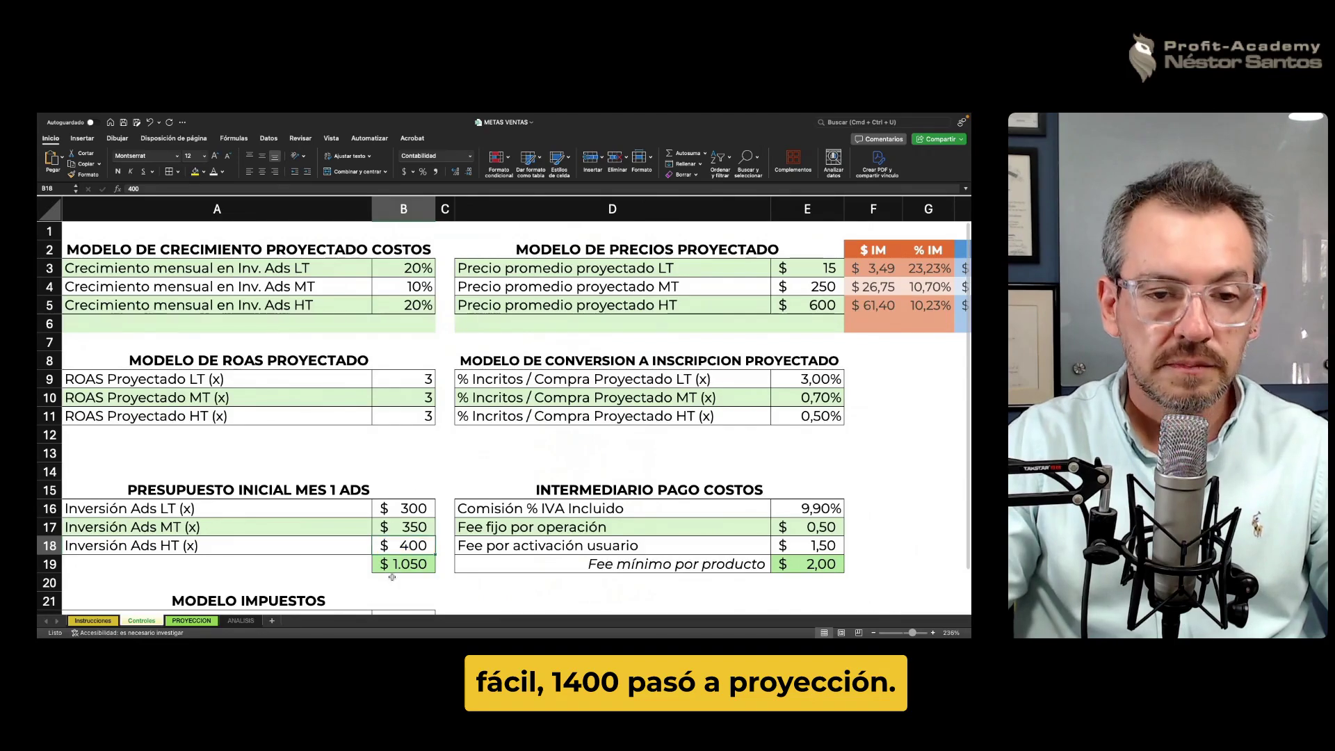
pyautogui.click(191, 620)
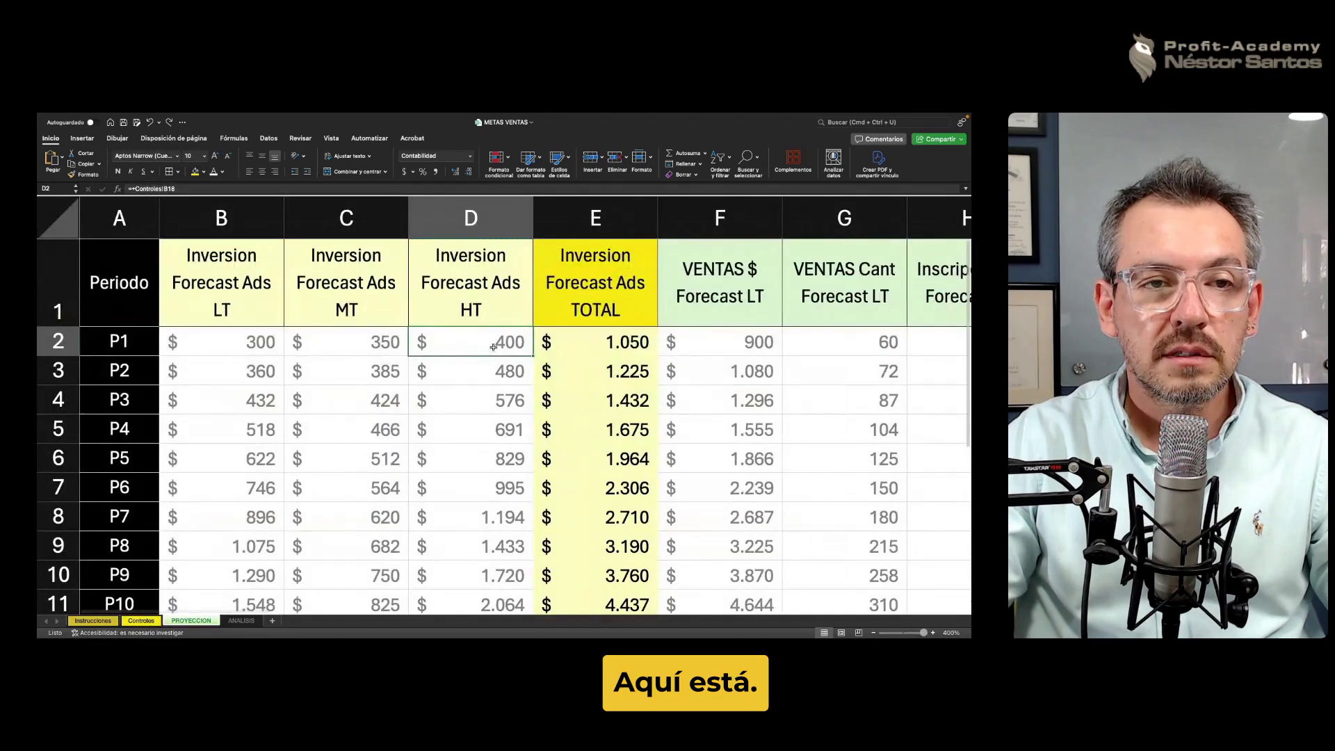
pyautogui.click(195, 172)
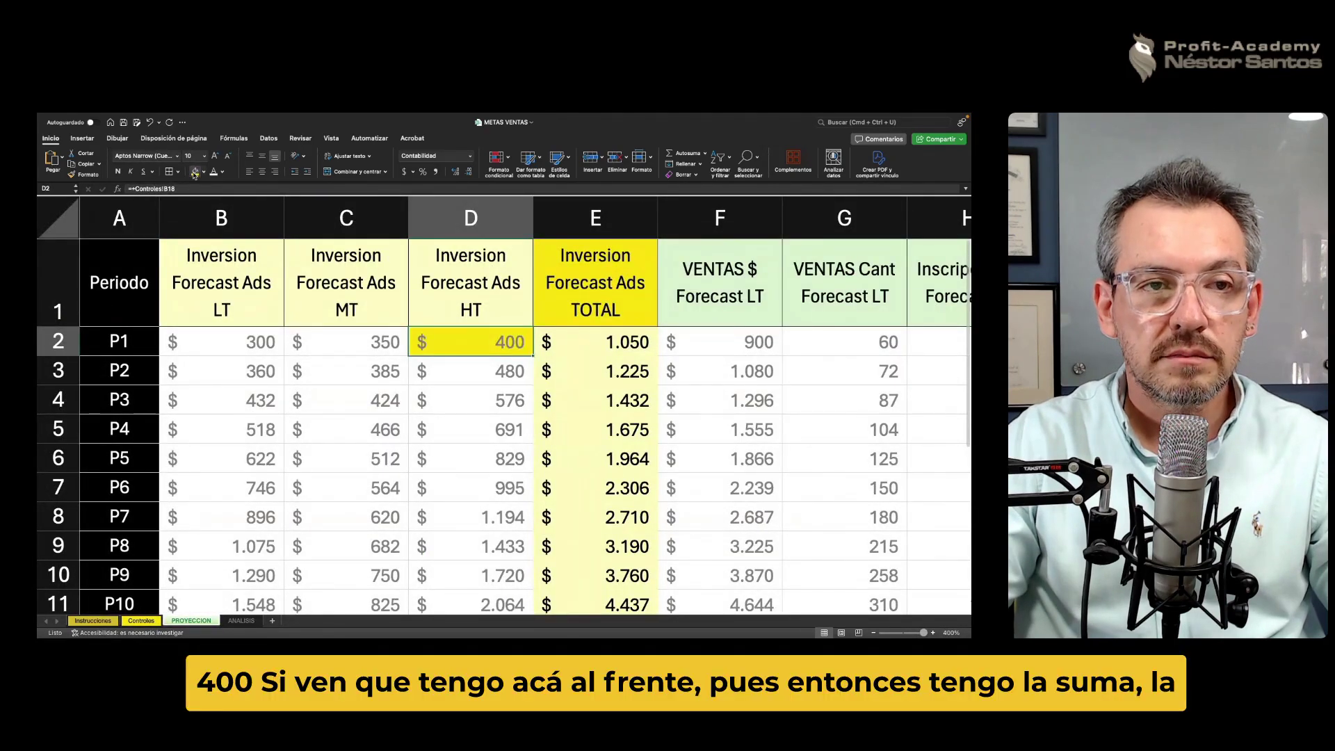
pyautogui.hotkey('ctrl', 'z')
# Trace the P1 total investment formula to its LT, MT and HT inputs and the LT sales forecast.
pyautogui.click(563, 339)
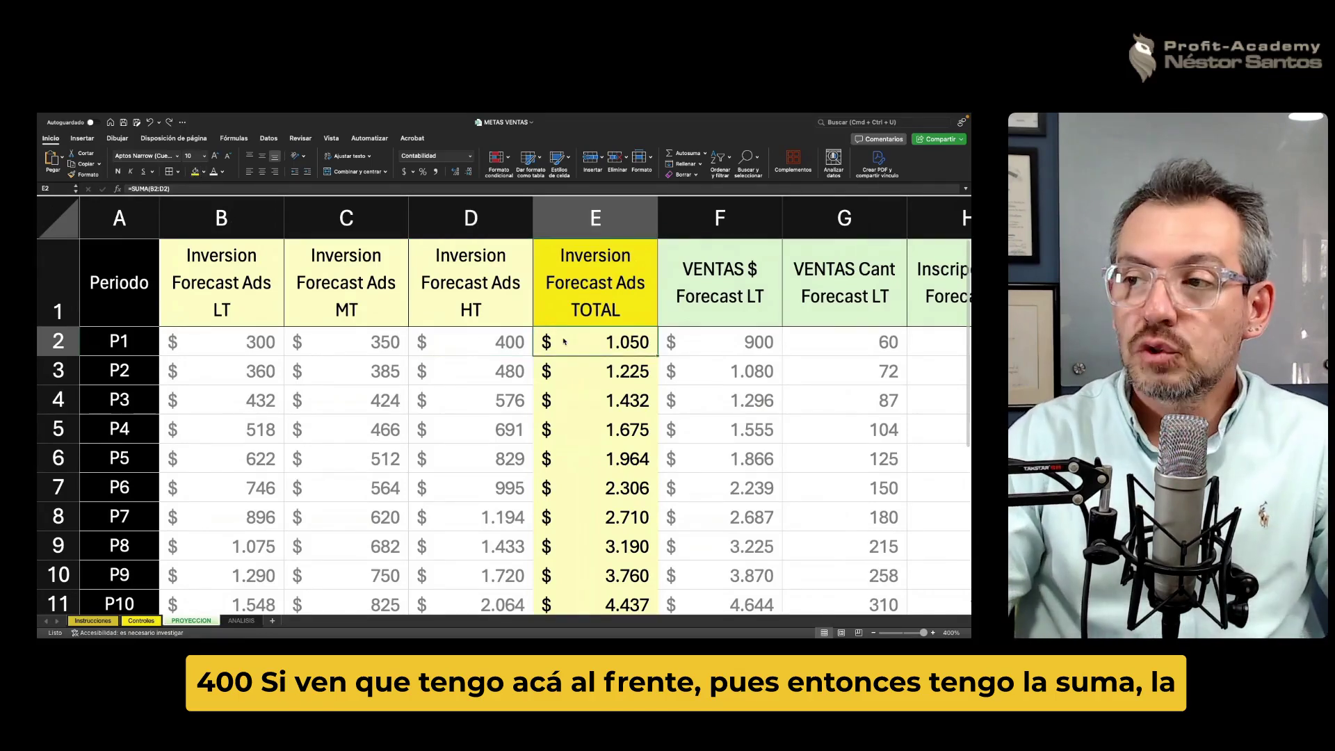
pyautogui.click(243, 341)
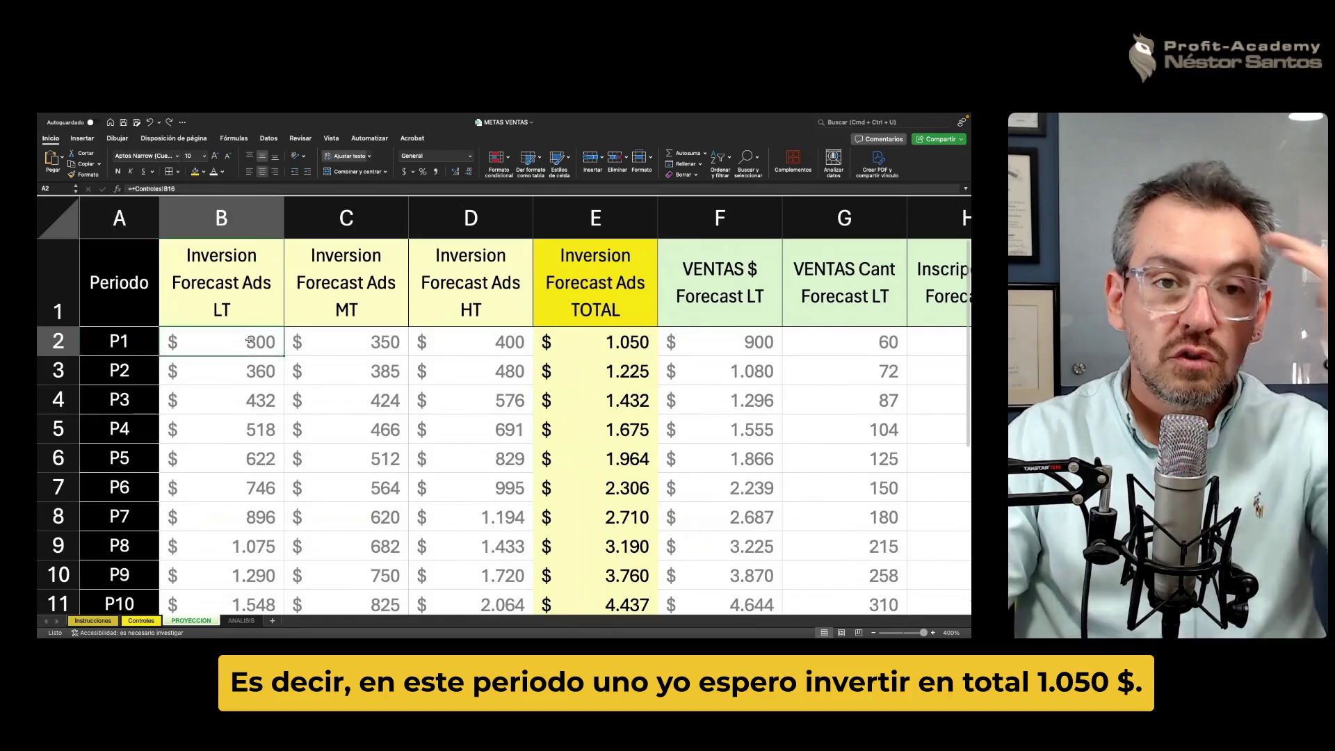
pyautogui.moveTo(249, 339); pyautogui.dragTo(486, 342)
pyautogui.click(578, 341)
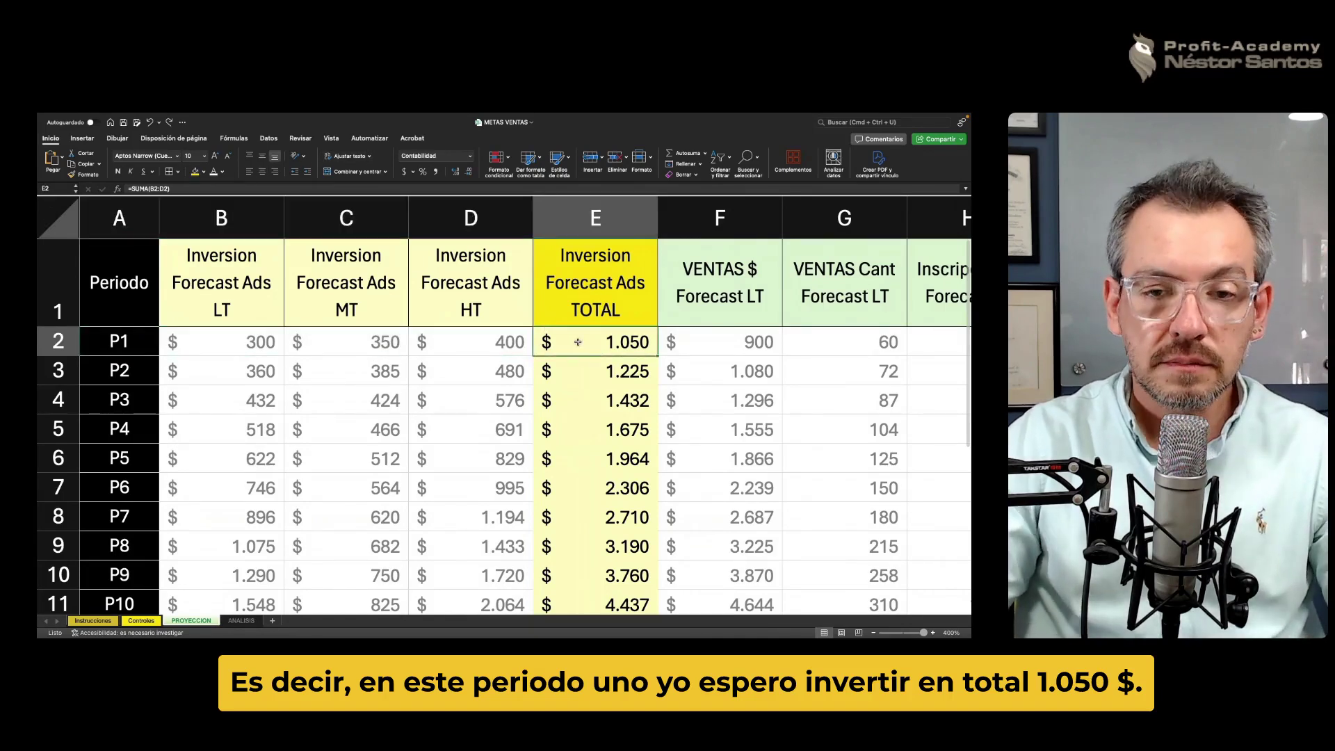
pyautogui.hscroll(2, 578, 342)
pyautogui.click(576, 341)
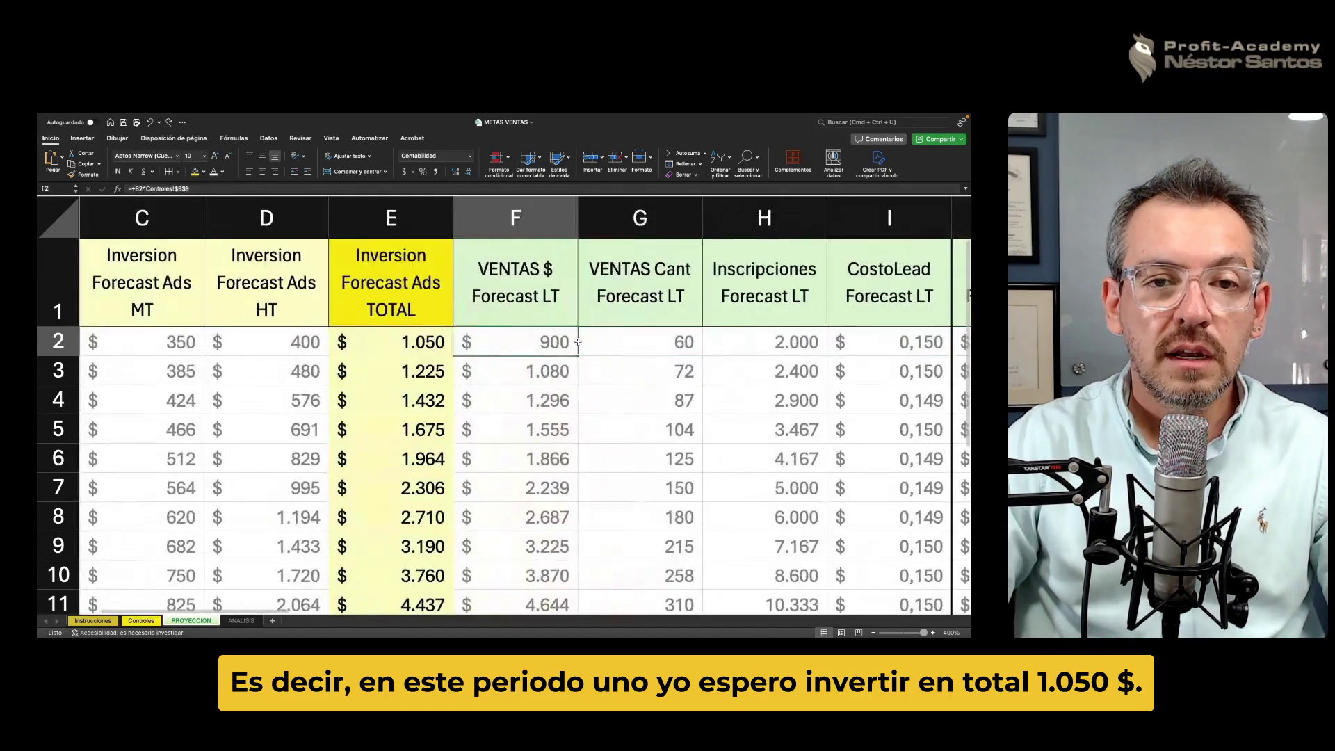
pyautogui.press('Left')
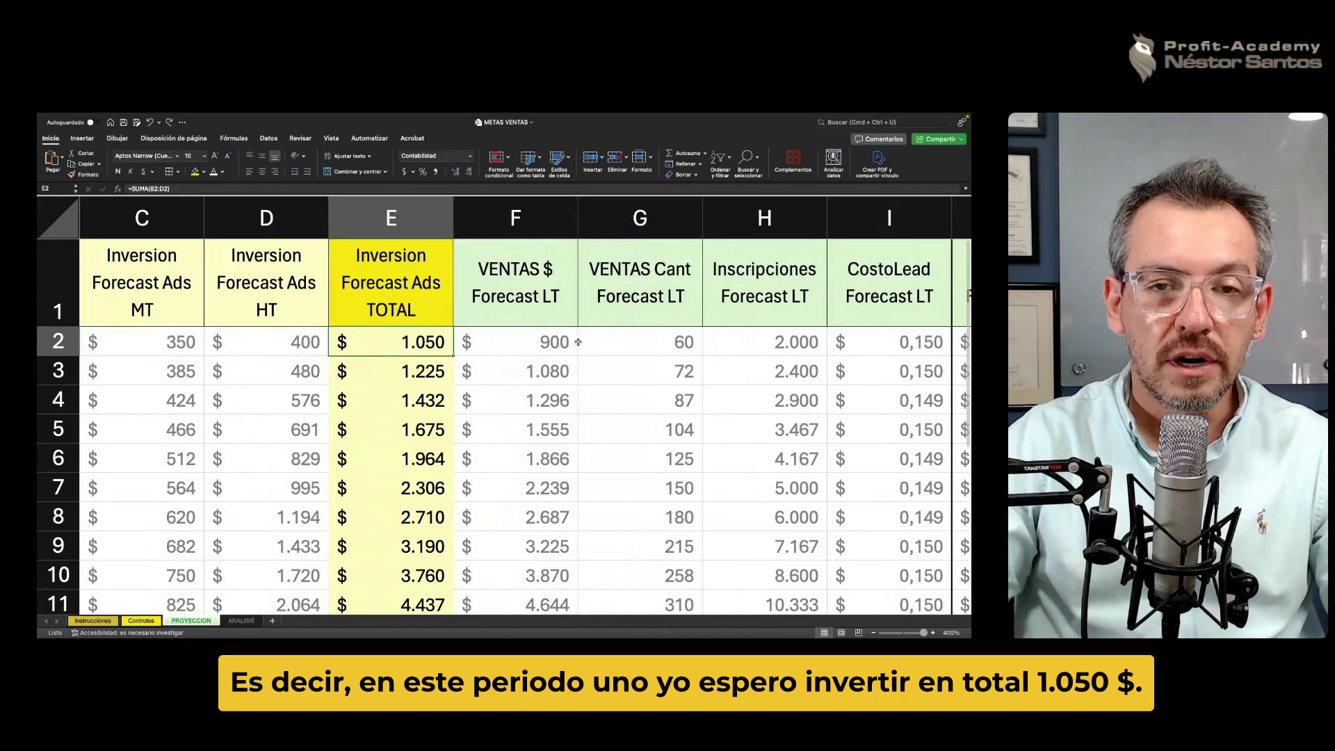
pyautogui.click(141, 620)
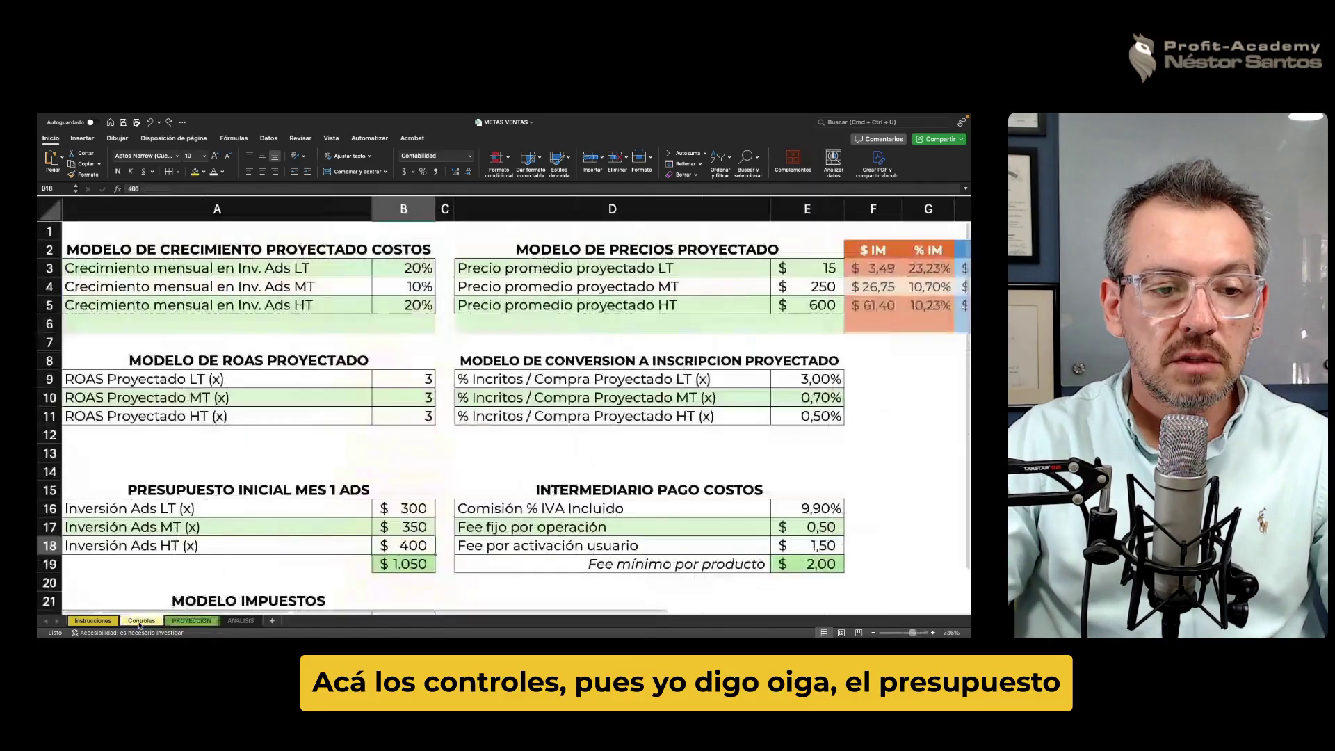
# Enter month-1 ad budgets of 50 LT, 80 MT and 120 HT, giving a 250 total.
pyautogui.click(413, 563)
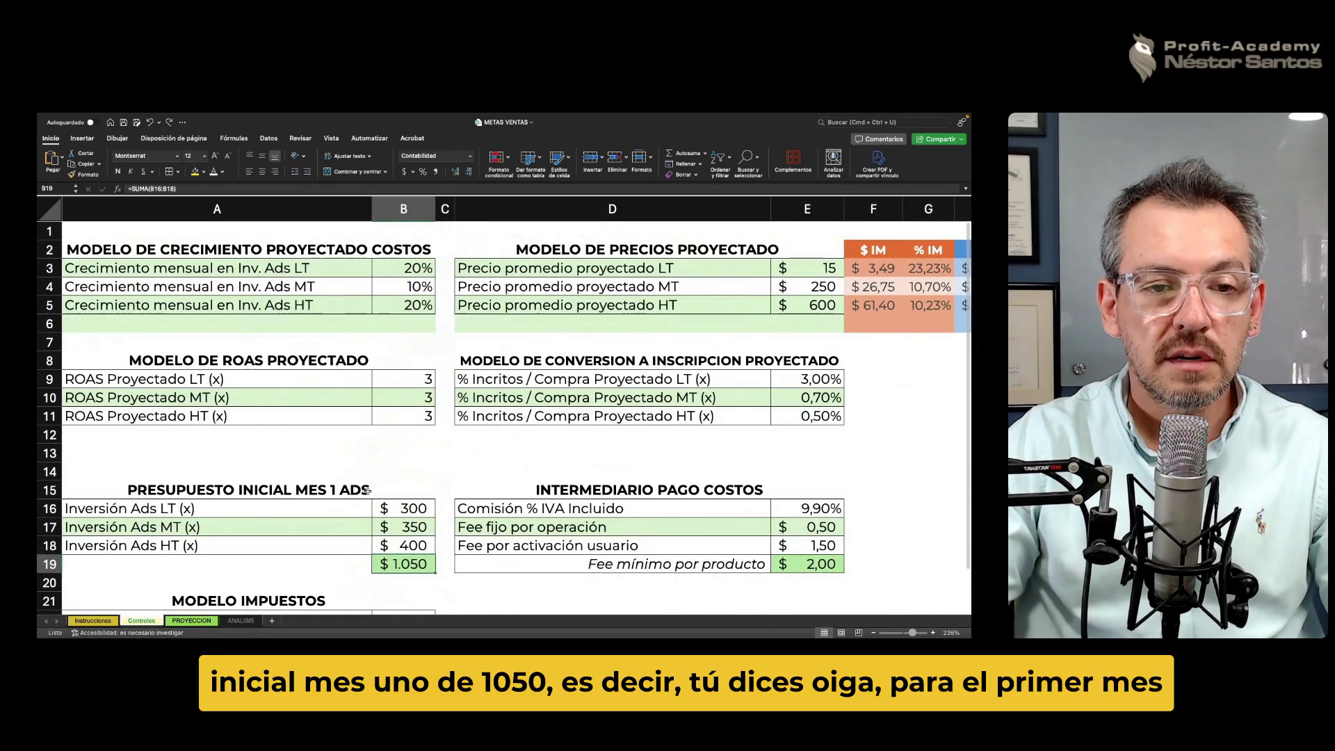
pyautogui.click(441, 561)
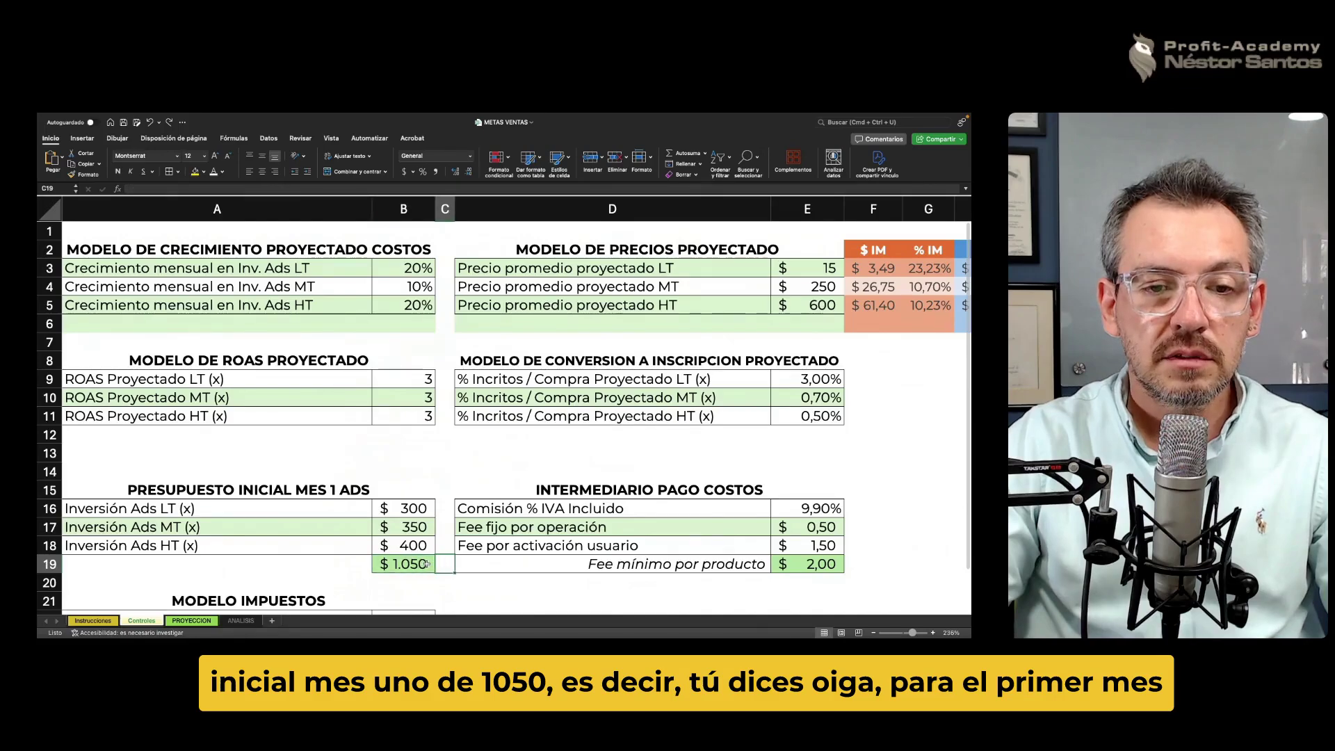
pyautogui.click(426, 563)
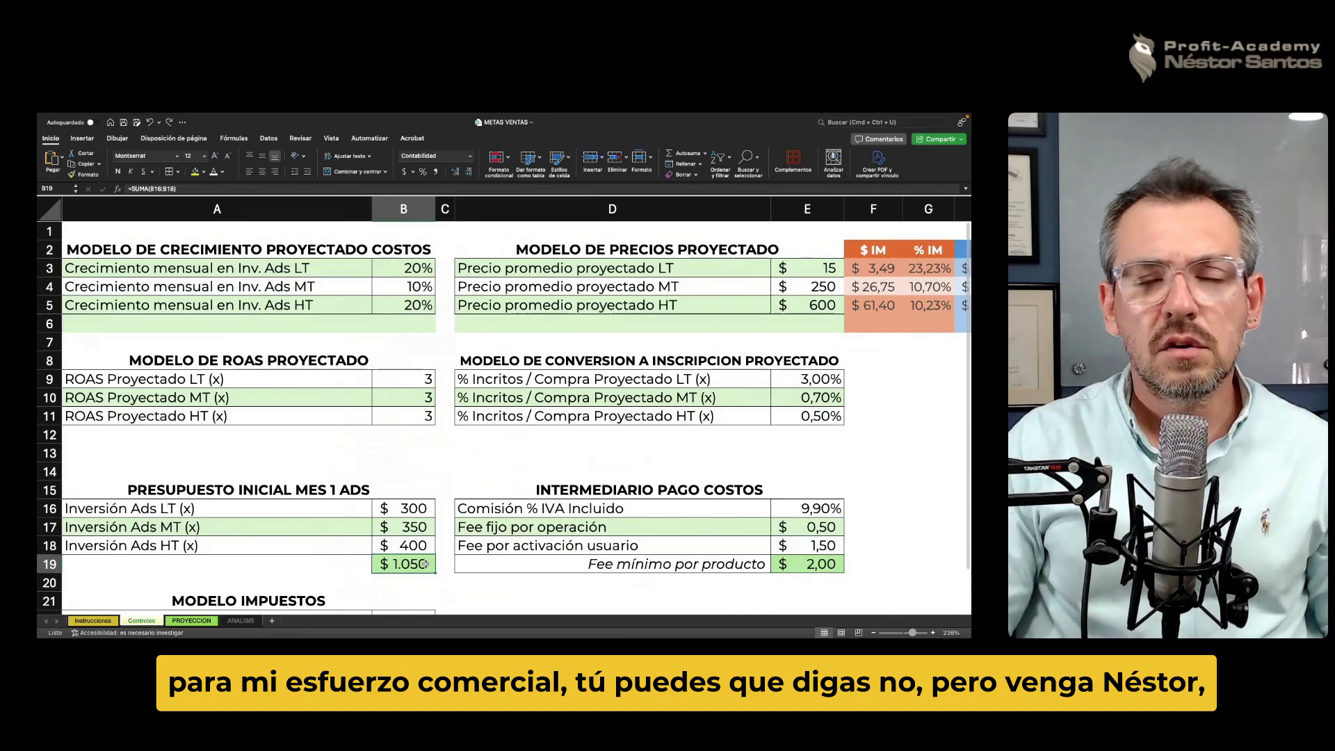
pyautogui.press('Up')
pyautogui.press('Up')
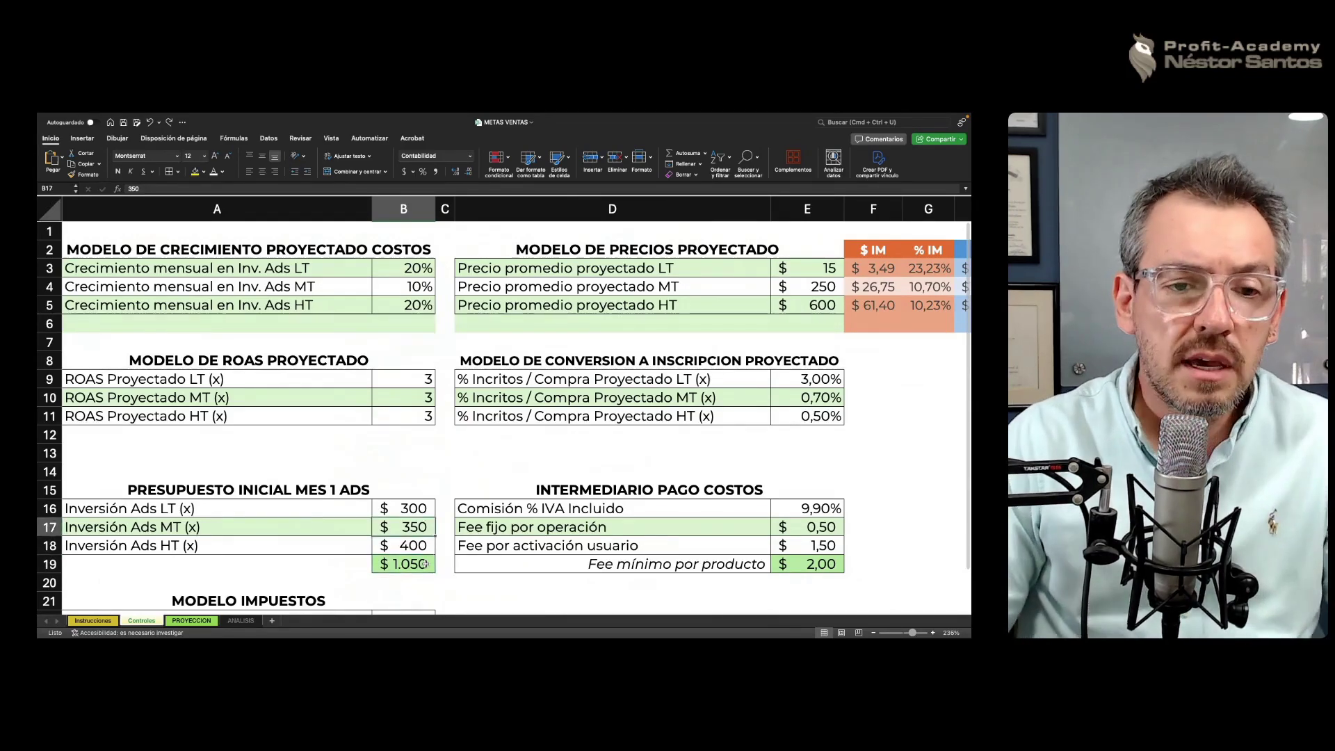
pyautogui.press('Up')
pyautogui.write('50')
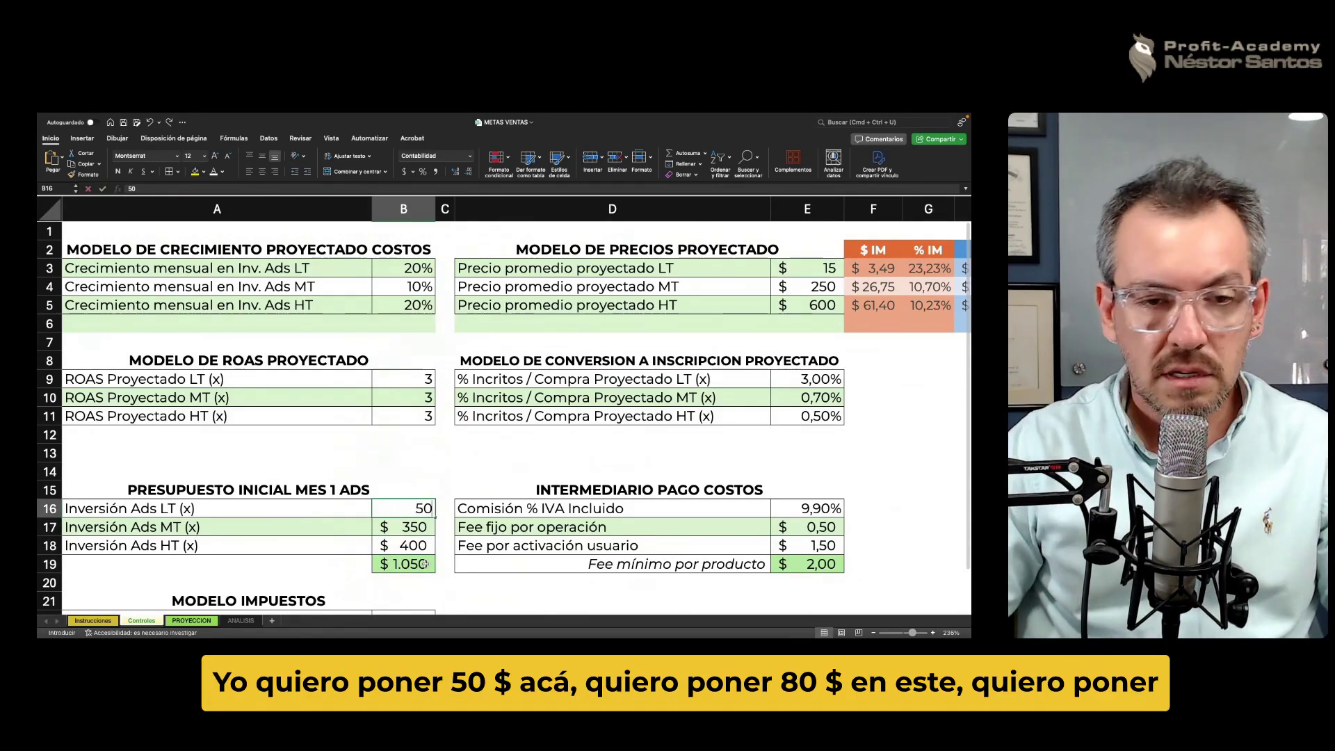
pyautogui.press('Return')
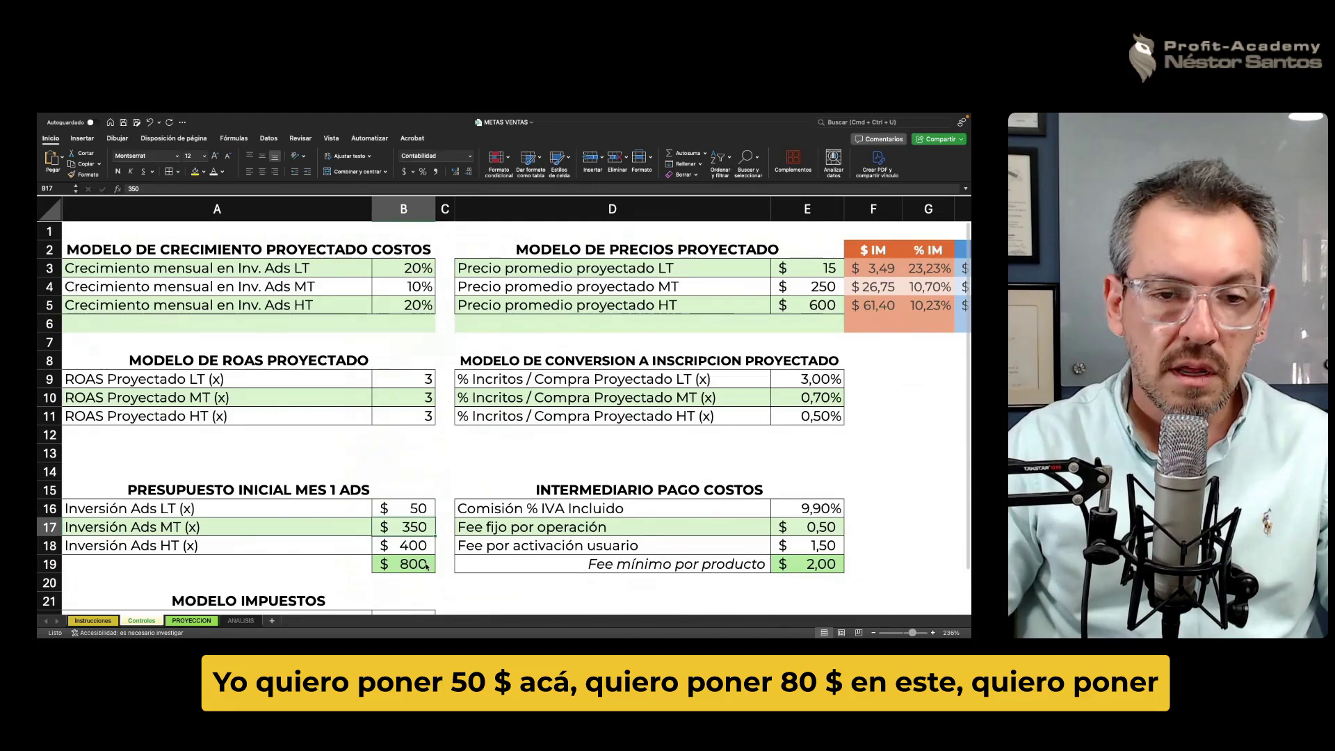
pyautogui.write('80')
pyautogui.press('Return')
pyautogui.write('120')
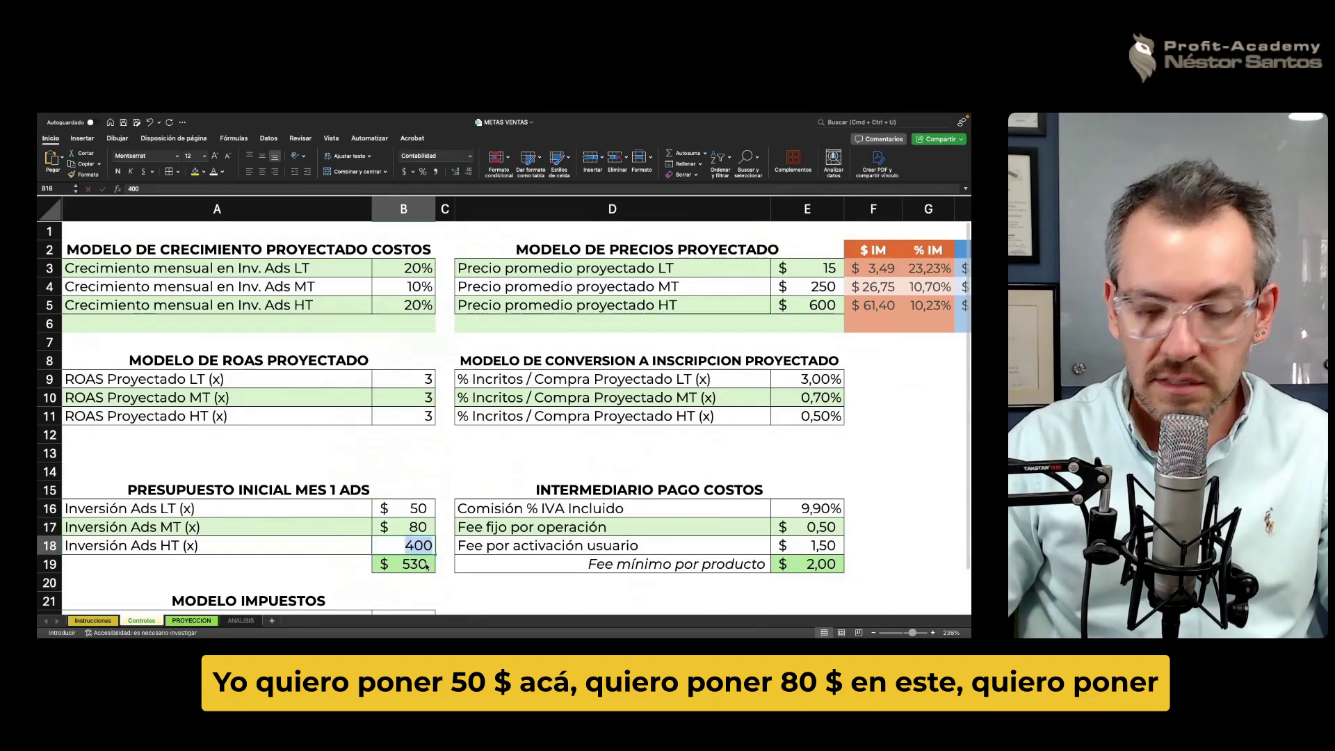
pyautogui.press('Return')
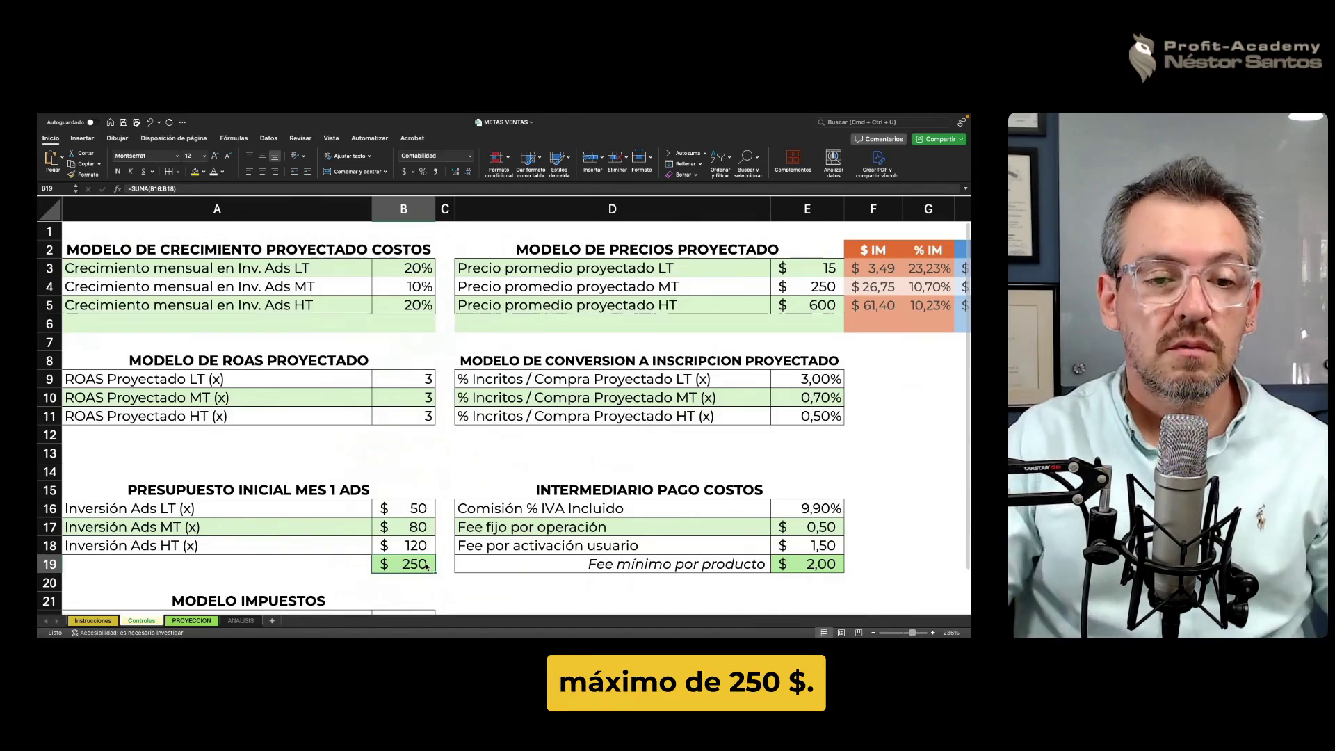
# On PROYECCION, check the P1 LT, MT and HT investments summing to 250.
pyautogui.click(191, 620)
pyautogui.click(194, 340)
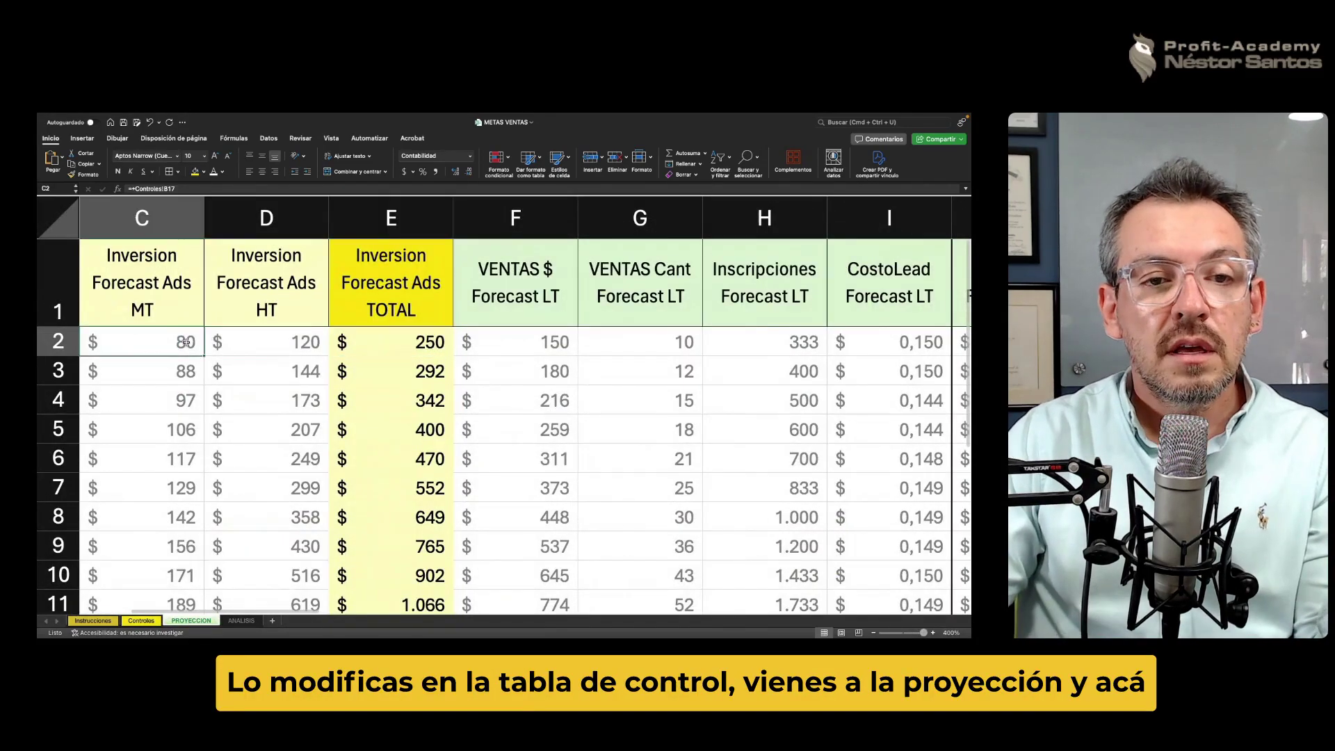
pyautogui.click(264, 340)
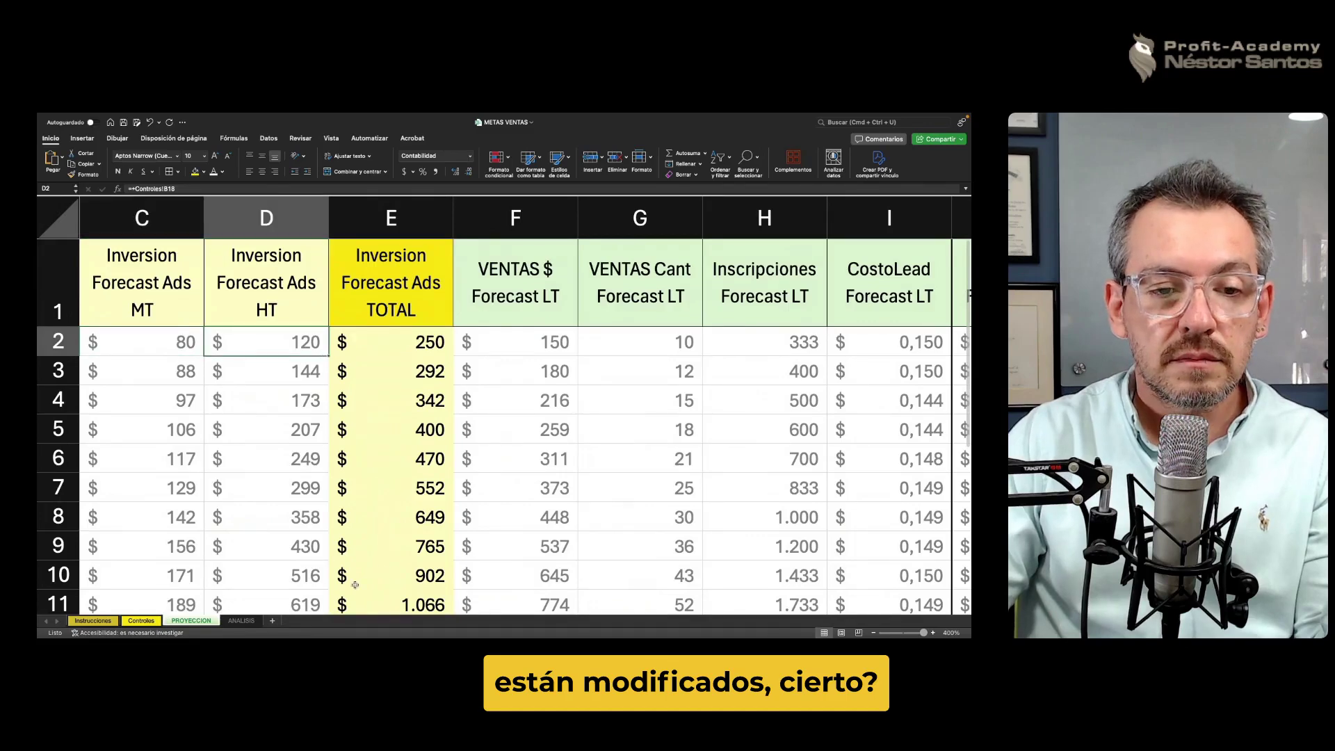
pyautogui.press('Left')
pyautogui.press('Left')
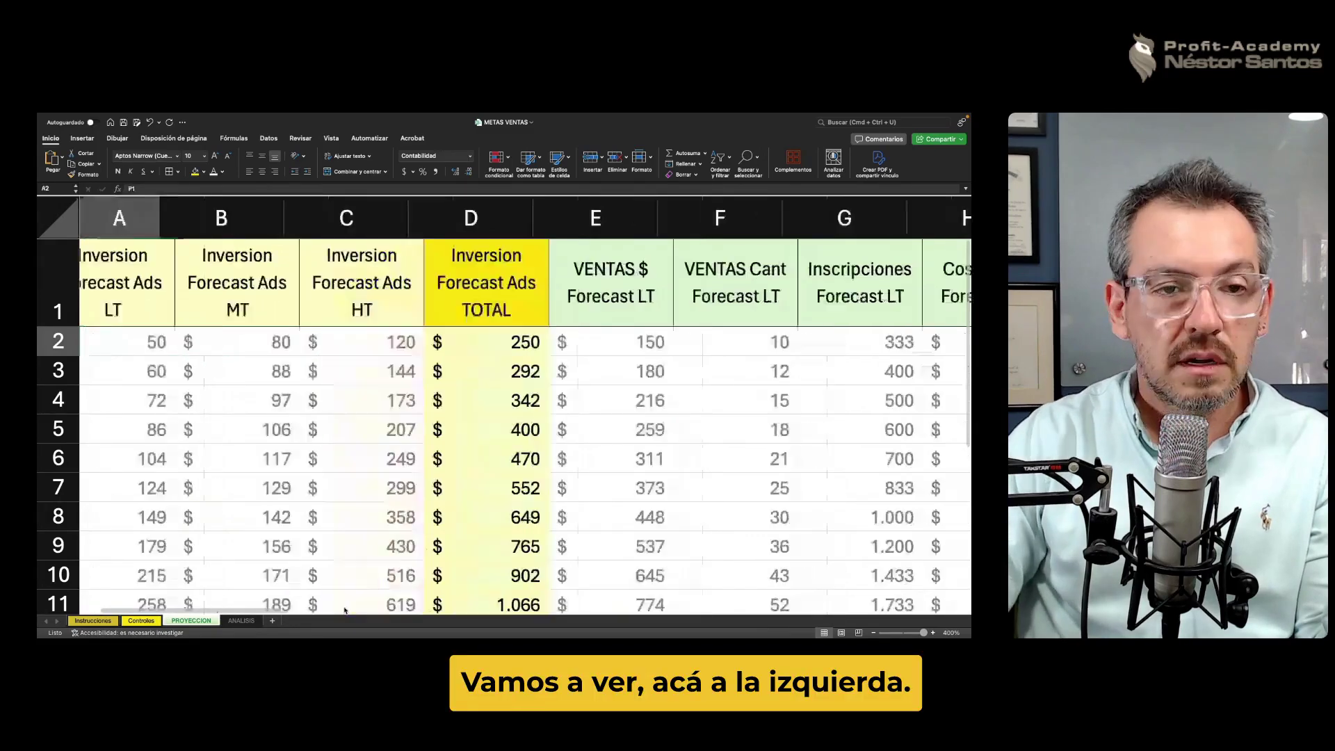
pyautogui.click(376, 342)
pyautogui.click(486, 342)
pyautogui.click(570, 339)
pyautogui.press('Right')
pyautogui.press('Left')
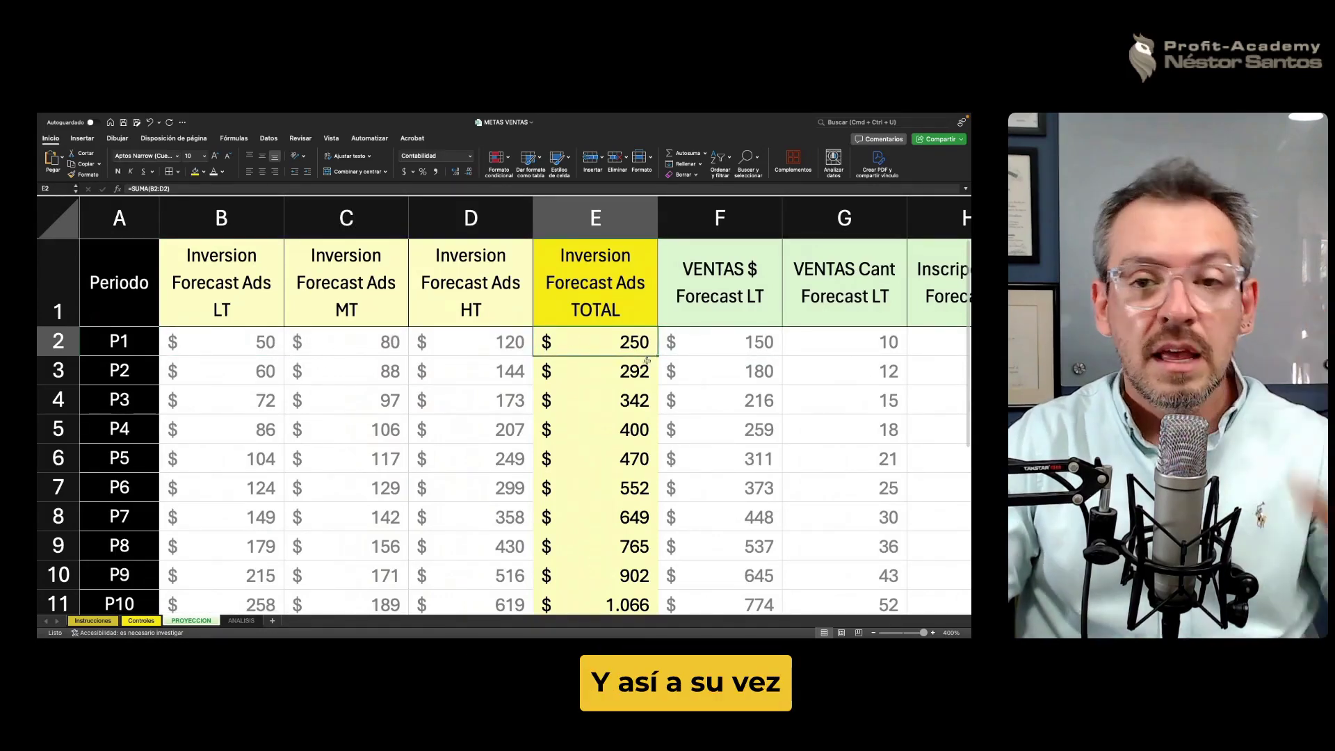
# Review the P1 LT sales and P2 LT growth formulas, then restore the Controles MT budget to 350.
pyautogui.click(700, 351)
pyautogui.press('Left')
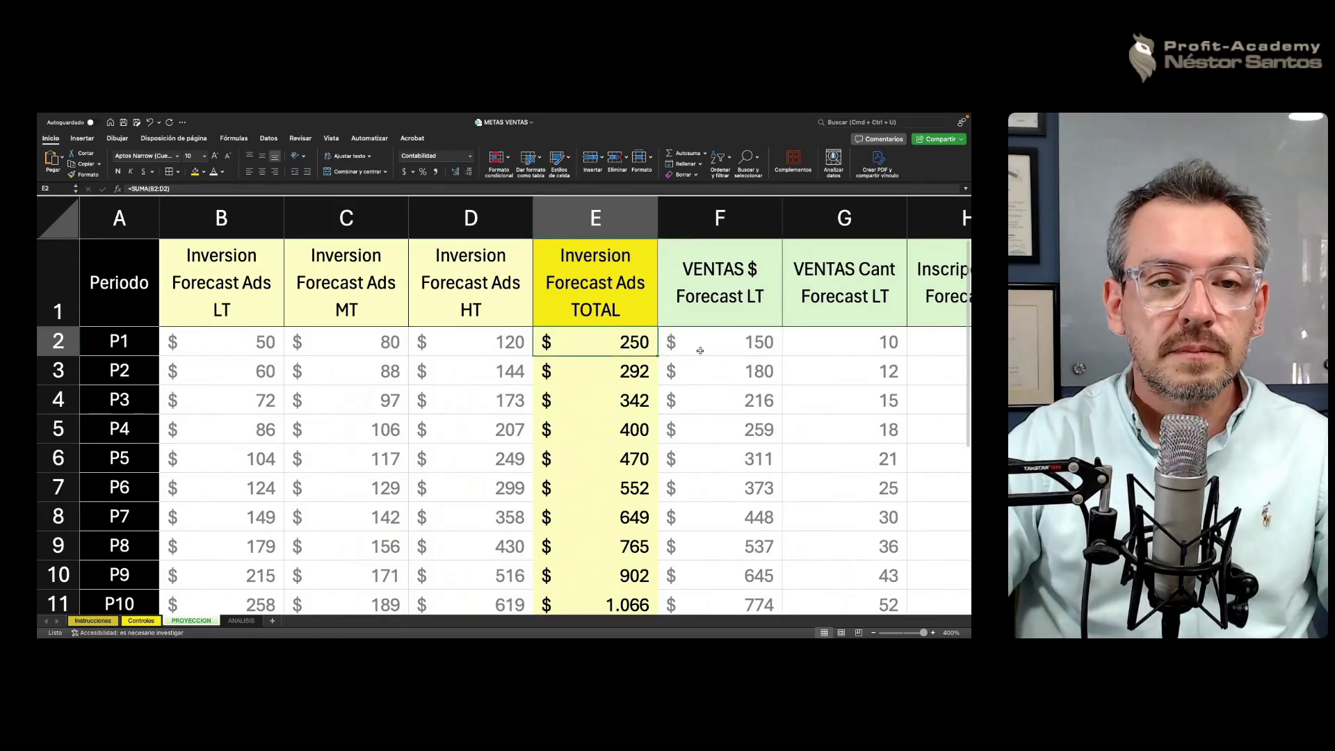
pyautogui.click(241, 368)
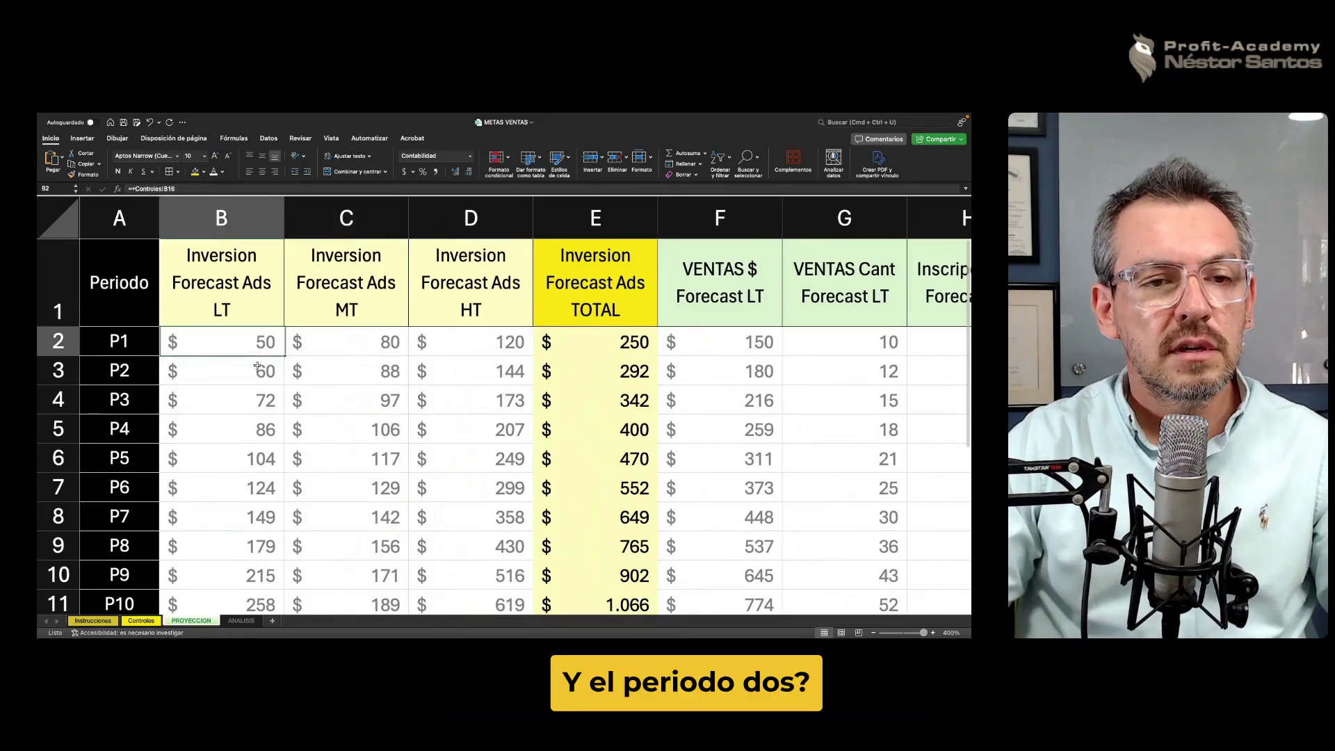
pyautogui.click(143, 622)
pyautogui.press('Up')
# Undo the LT budget change back to 300 and inspect the 20% LT monthly growth rate.
pyautogui.click(381, 531)
pyautogui.hotkey('ctrl', 'z')
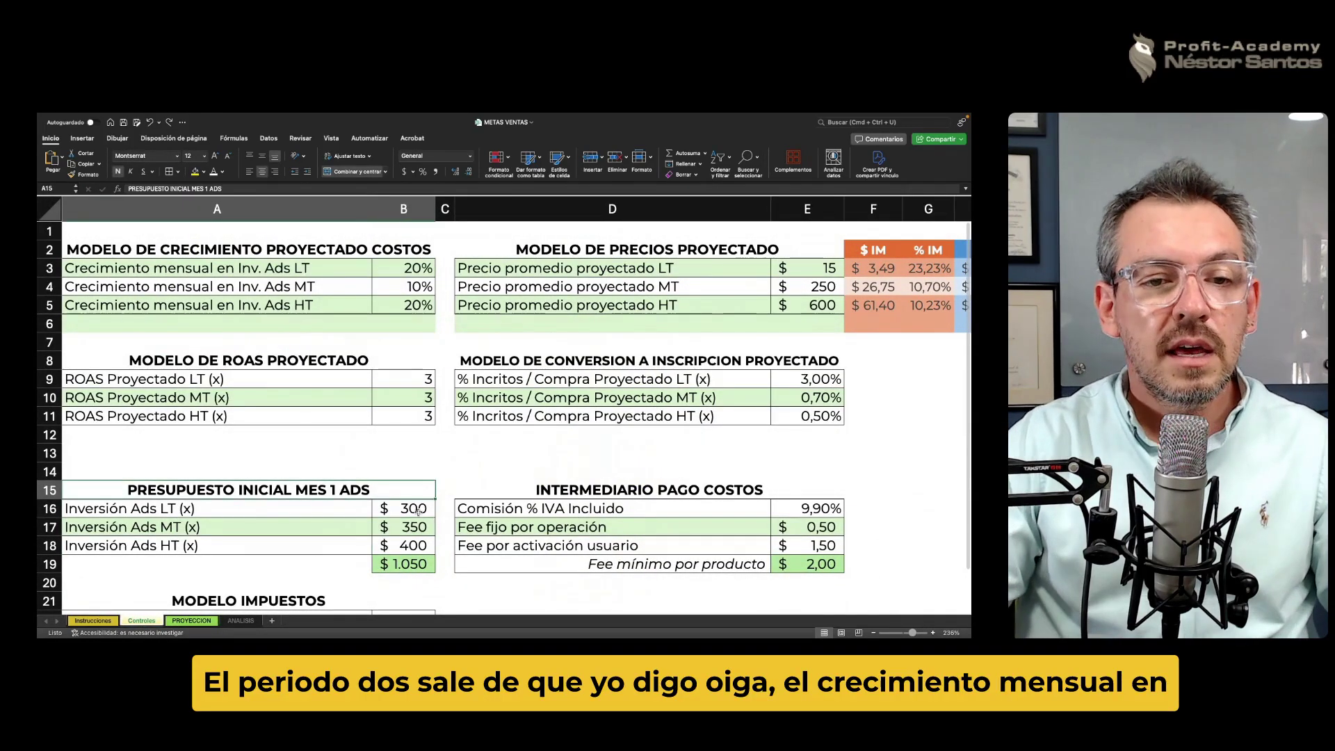
pyautogui.click(153, 268)
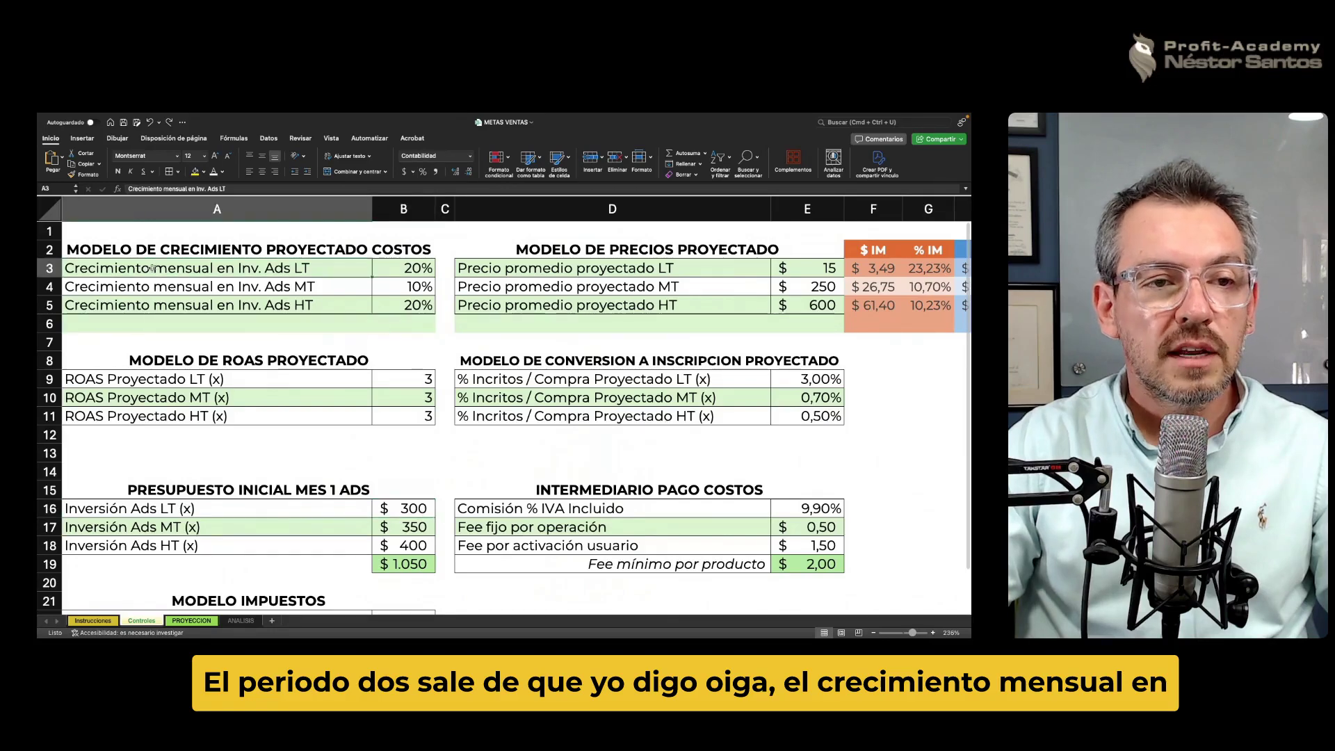
pyautogui.click(417, 268)
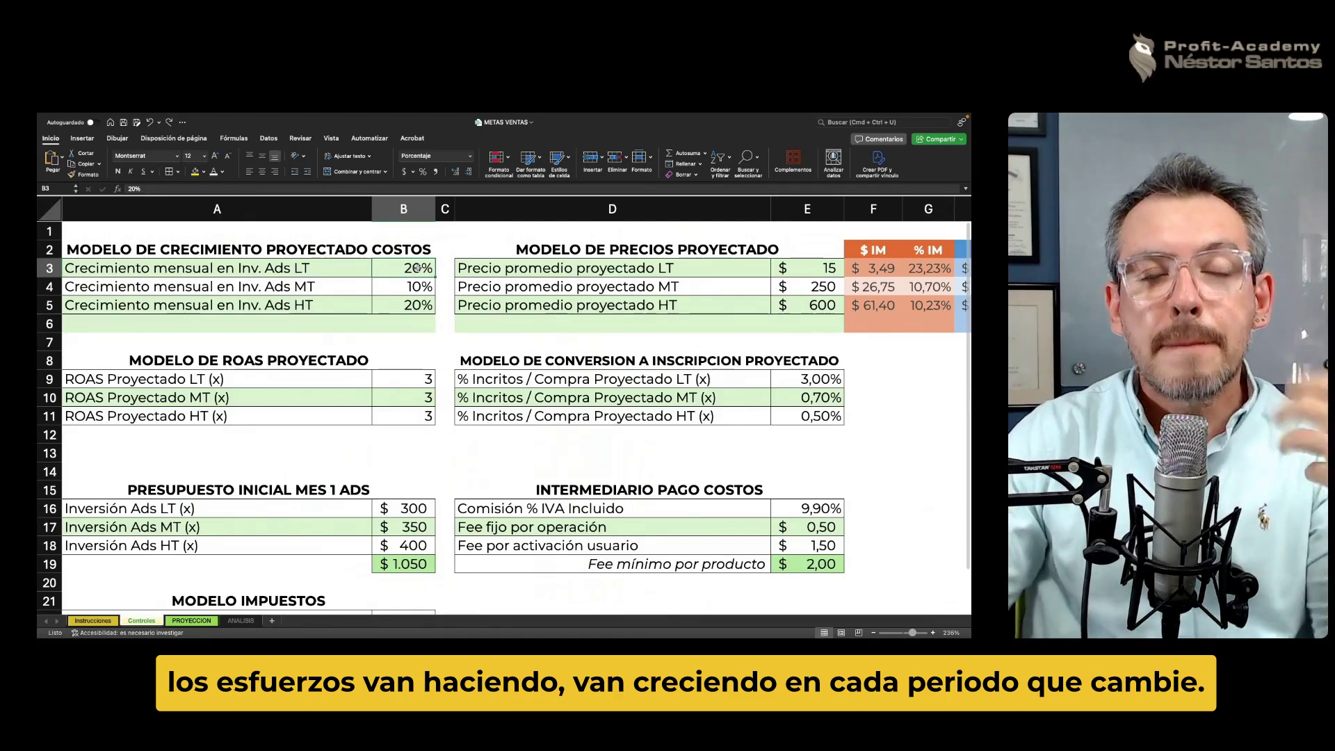
# Review the monthly growth rates of LT 20%, MT 10% and HT 20%, then go to PROYECCION.
pyautogui.click(444, 305)
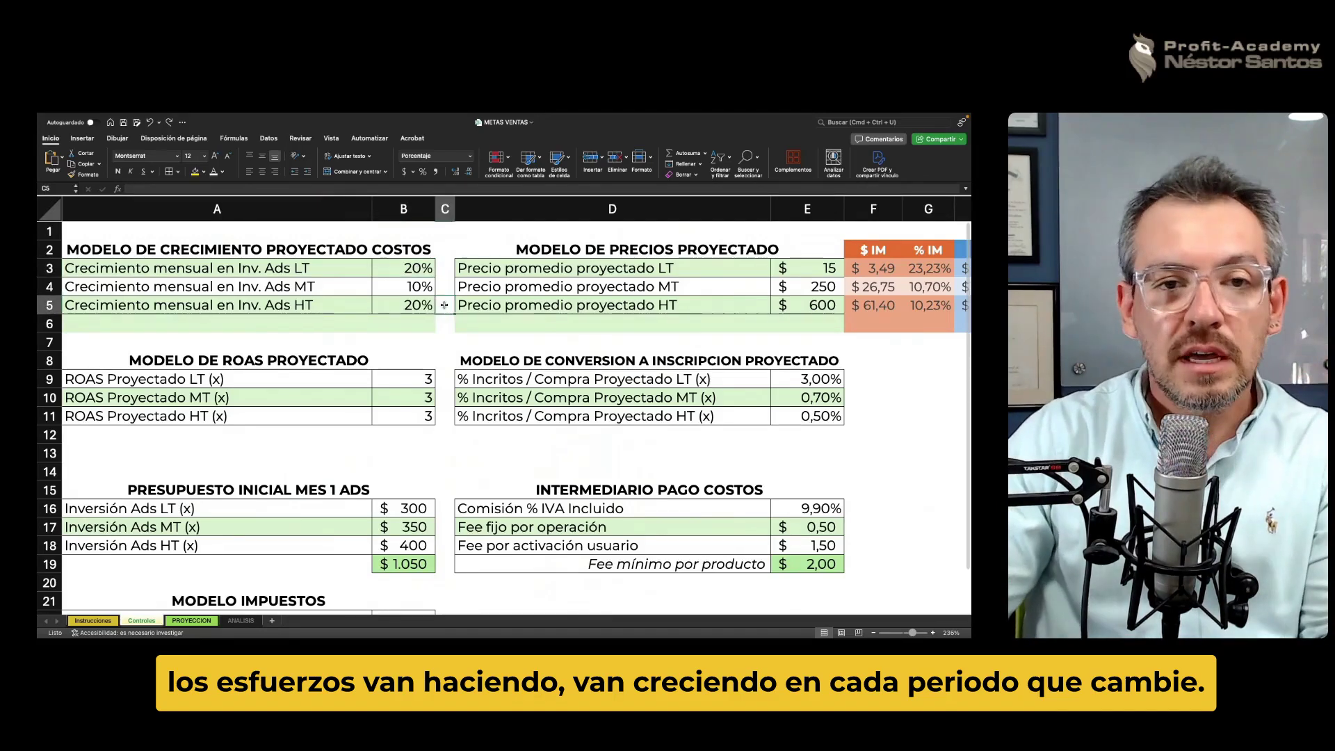
pyautogui.click(401, 269)
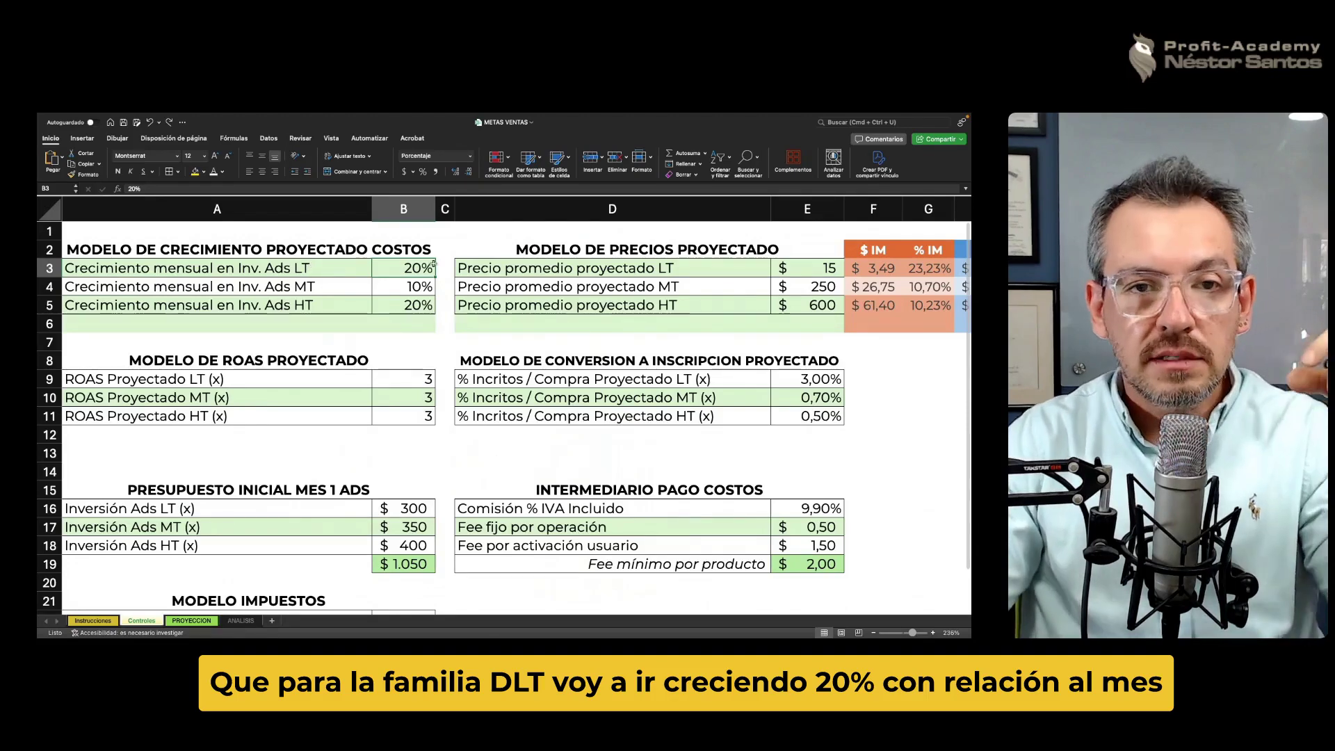
pyautogui.click(411, 287)
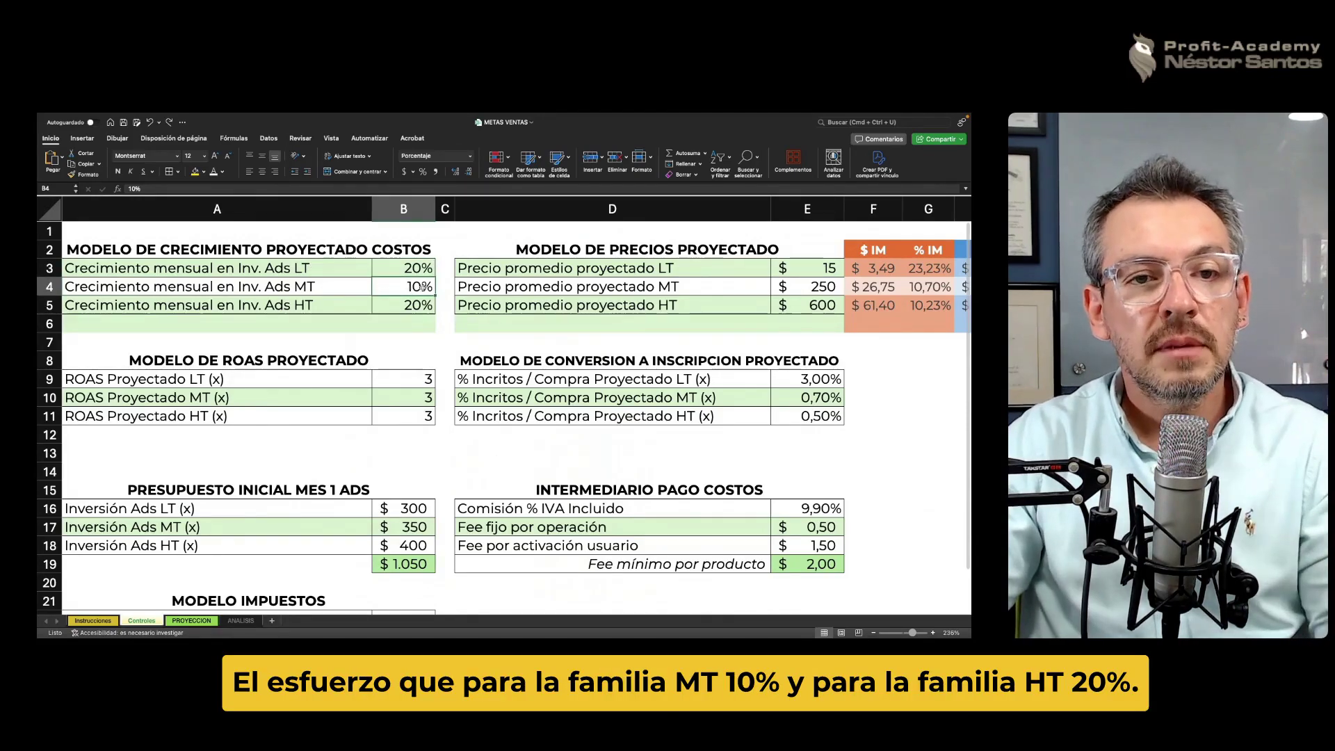
pyautogui.click(417, 304)
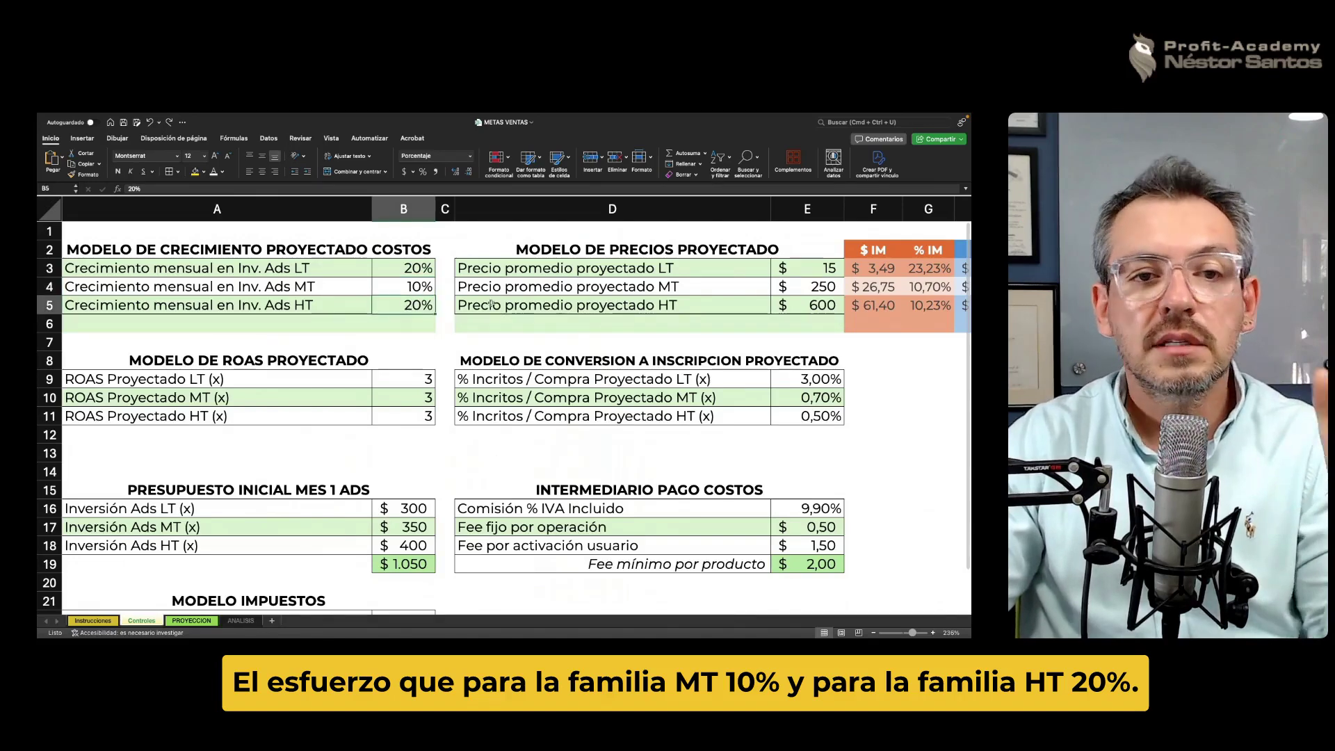
pyautogui.click(406, 286)
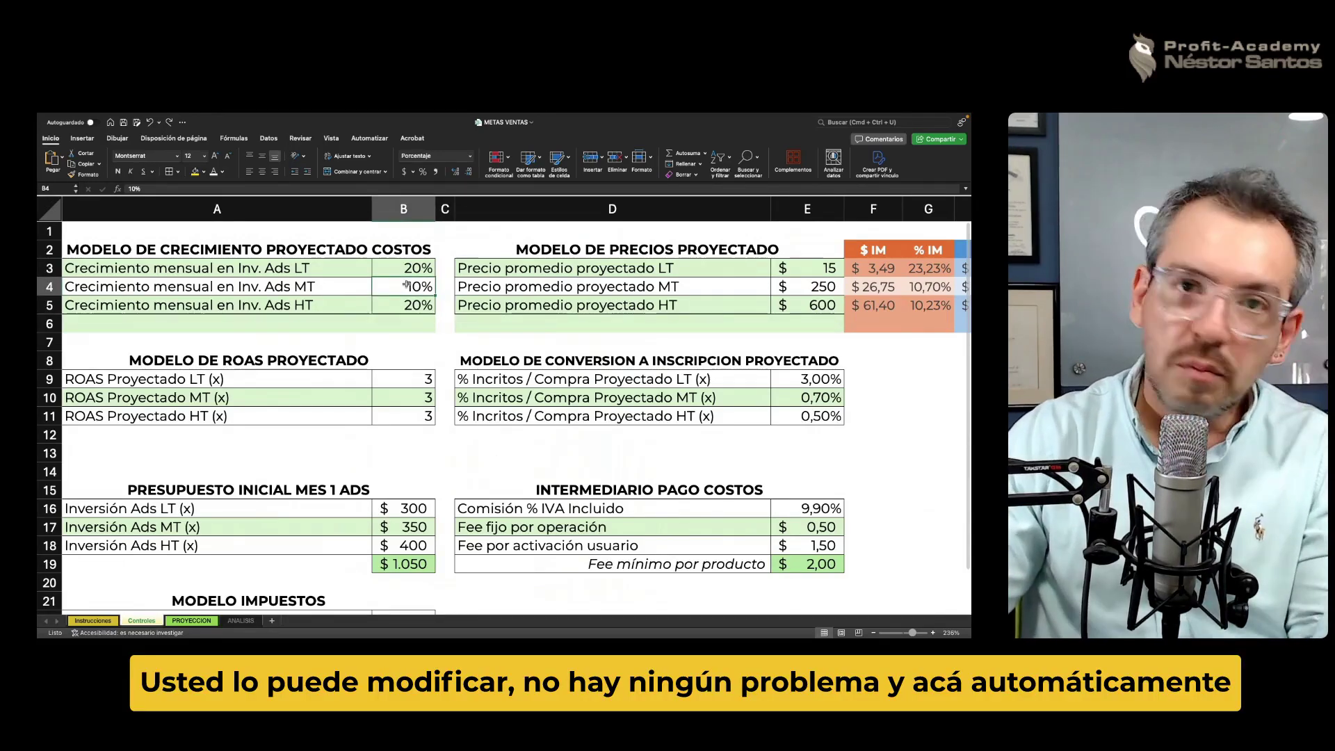
pyautogui.click(206, 619)
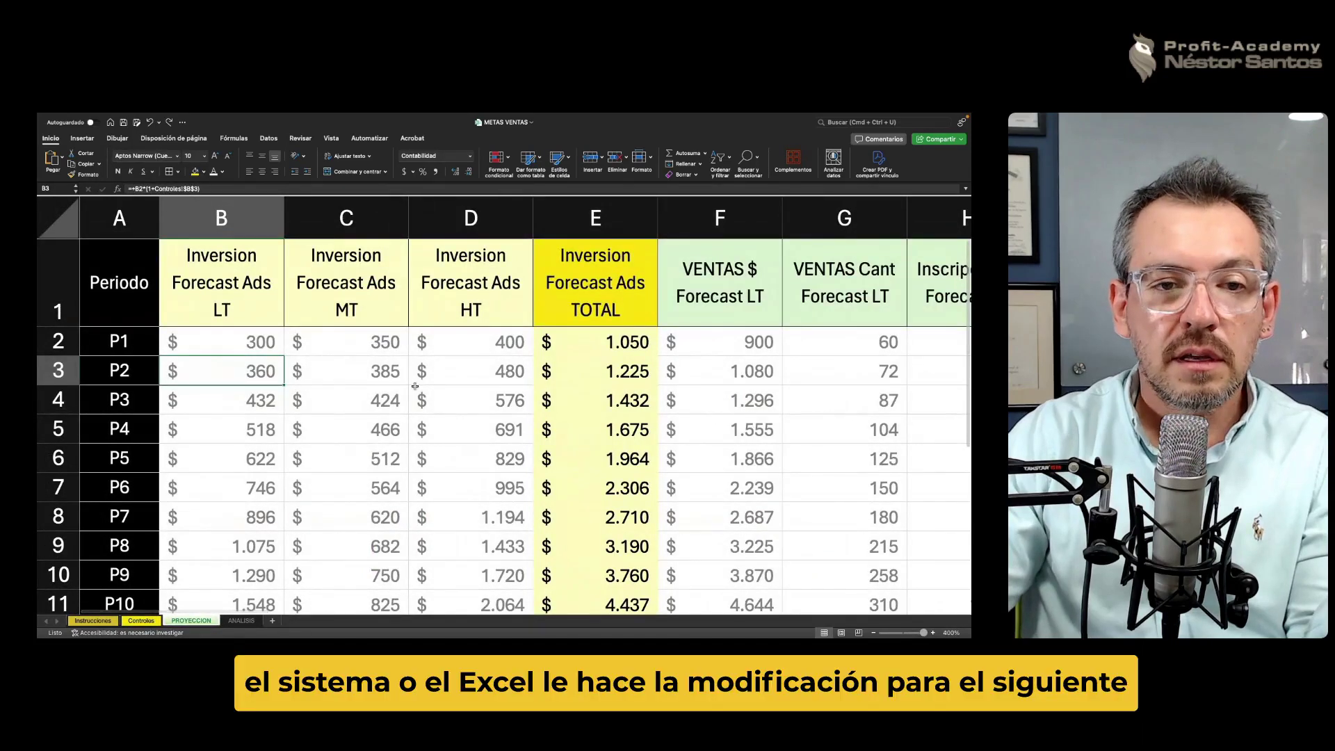
pyautogui.click(352, 373)
pyautogui.click(421, 372)
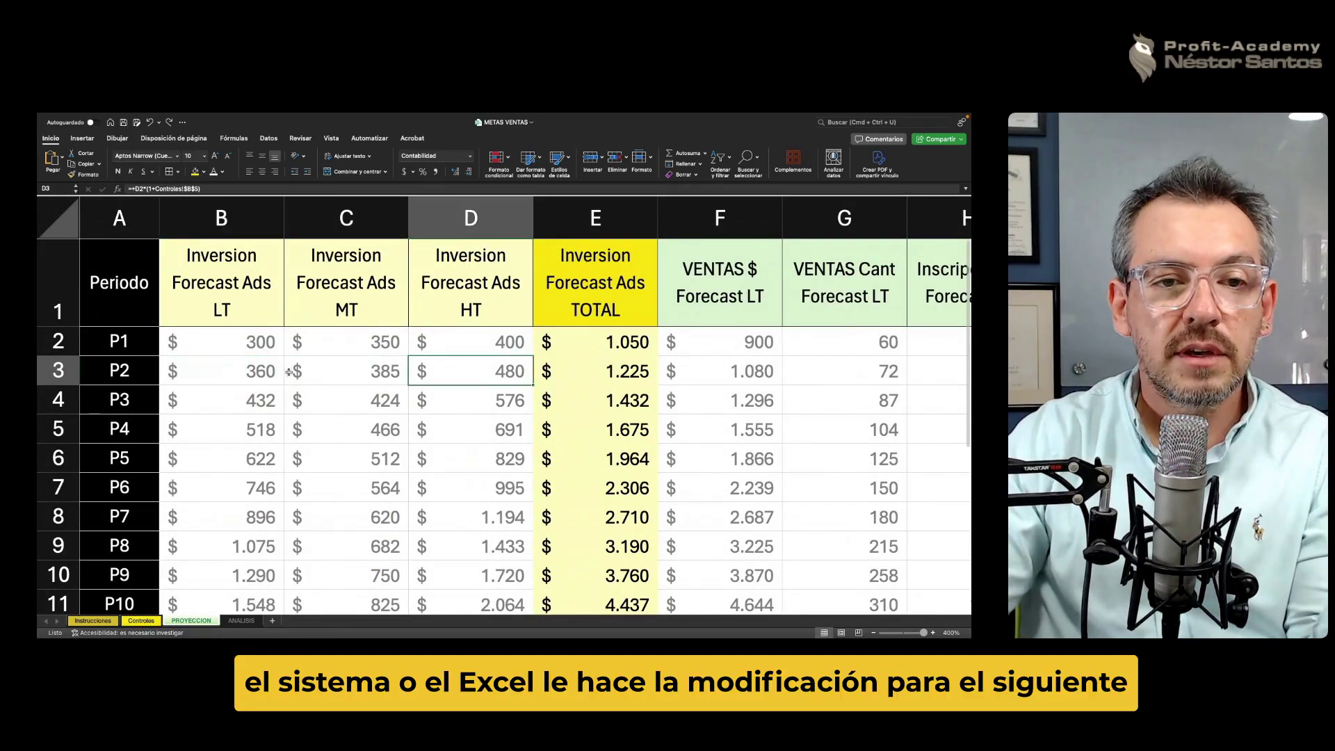
pyautogui.click(267, 344)
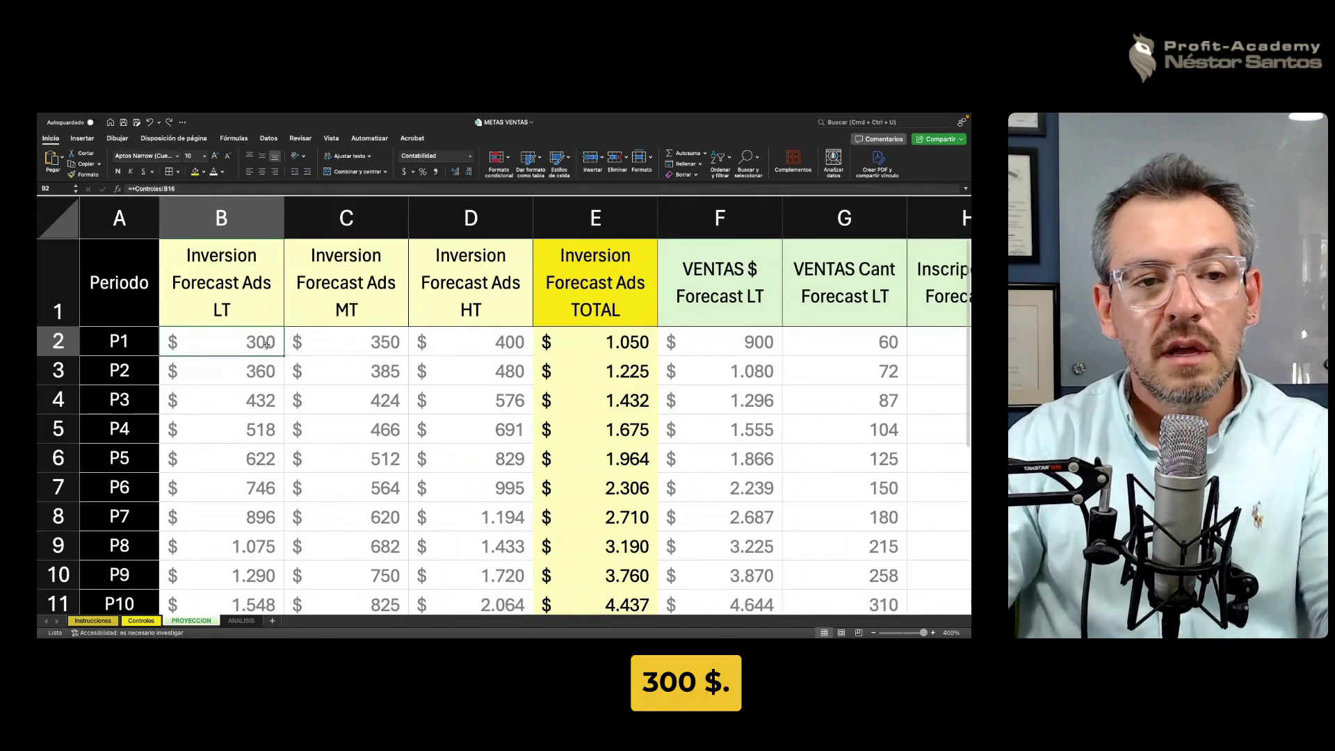
pyautogui.click(260, 368)
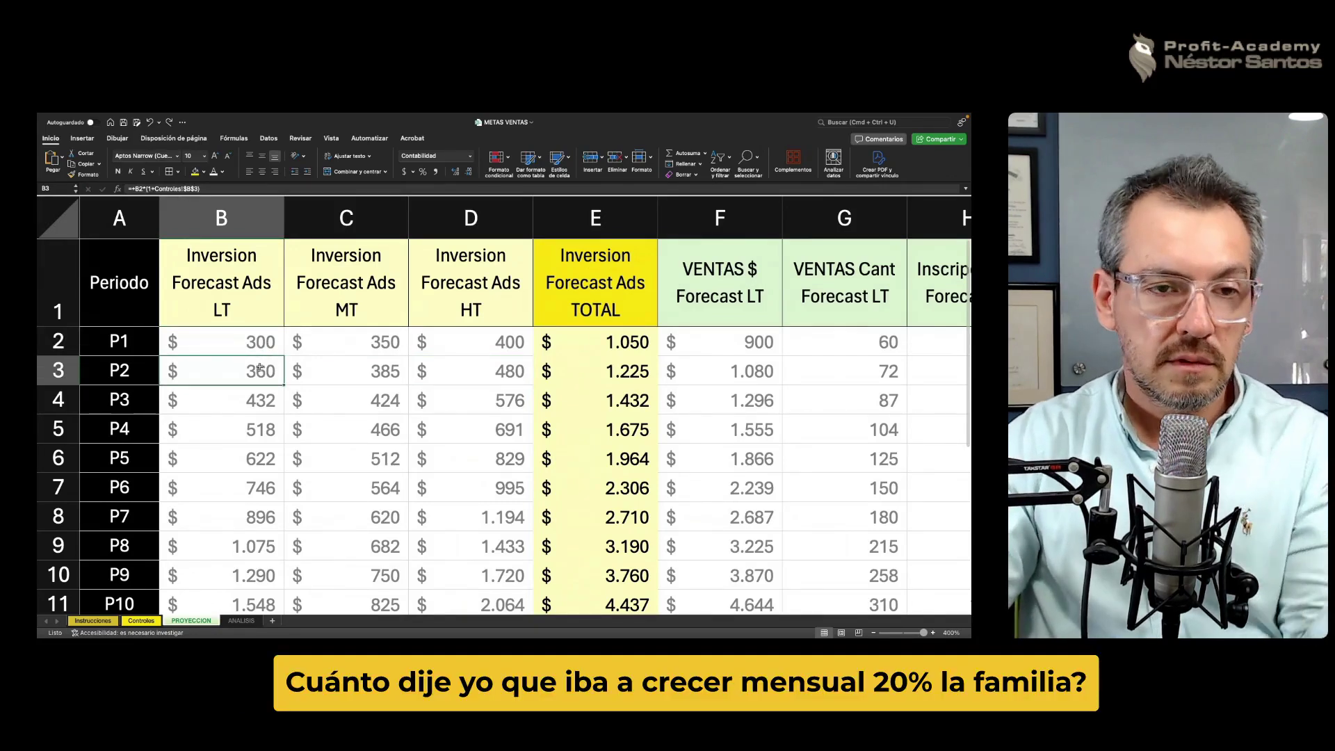
pyautogui.click(142, 621)
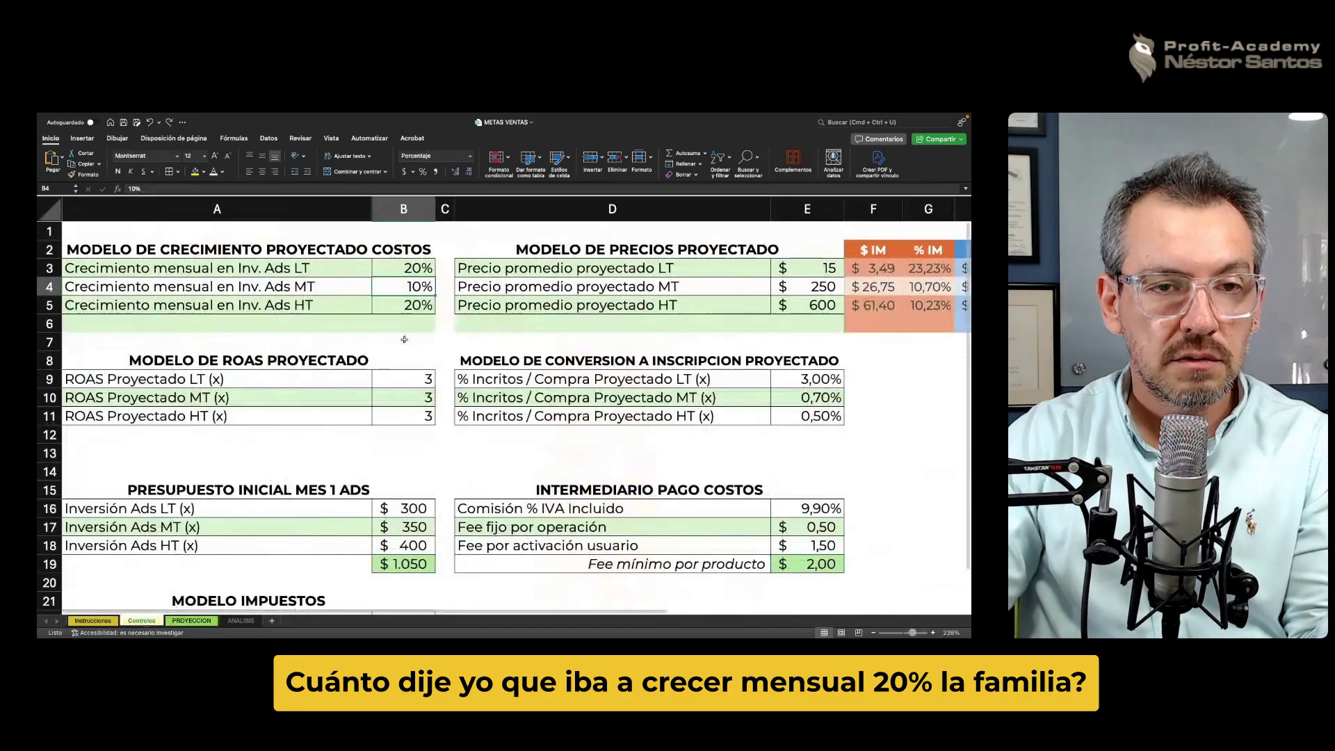
pyautogui.click(420, 268)
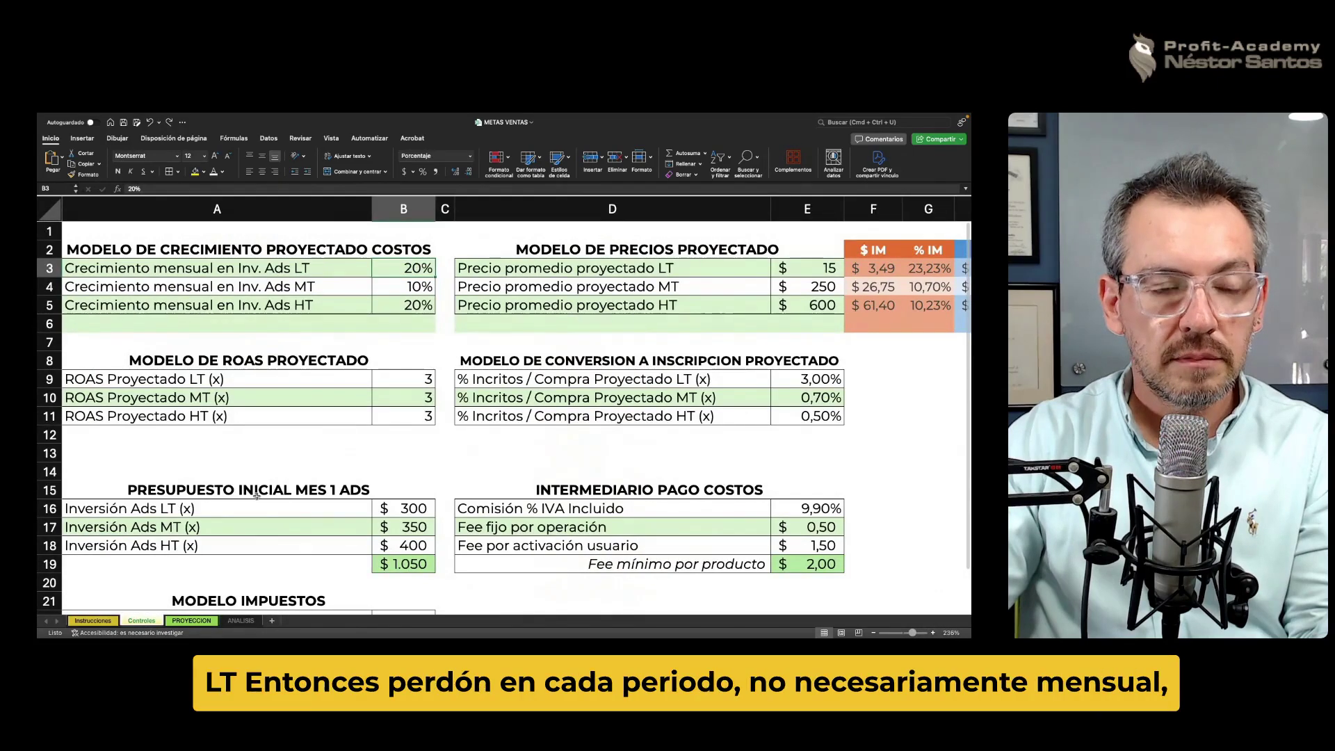
pyautogui.hotkey('ctrl', 'pagedown')
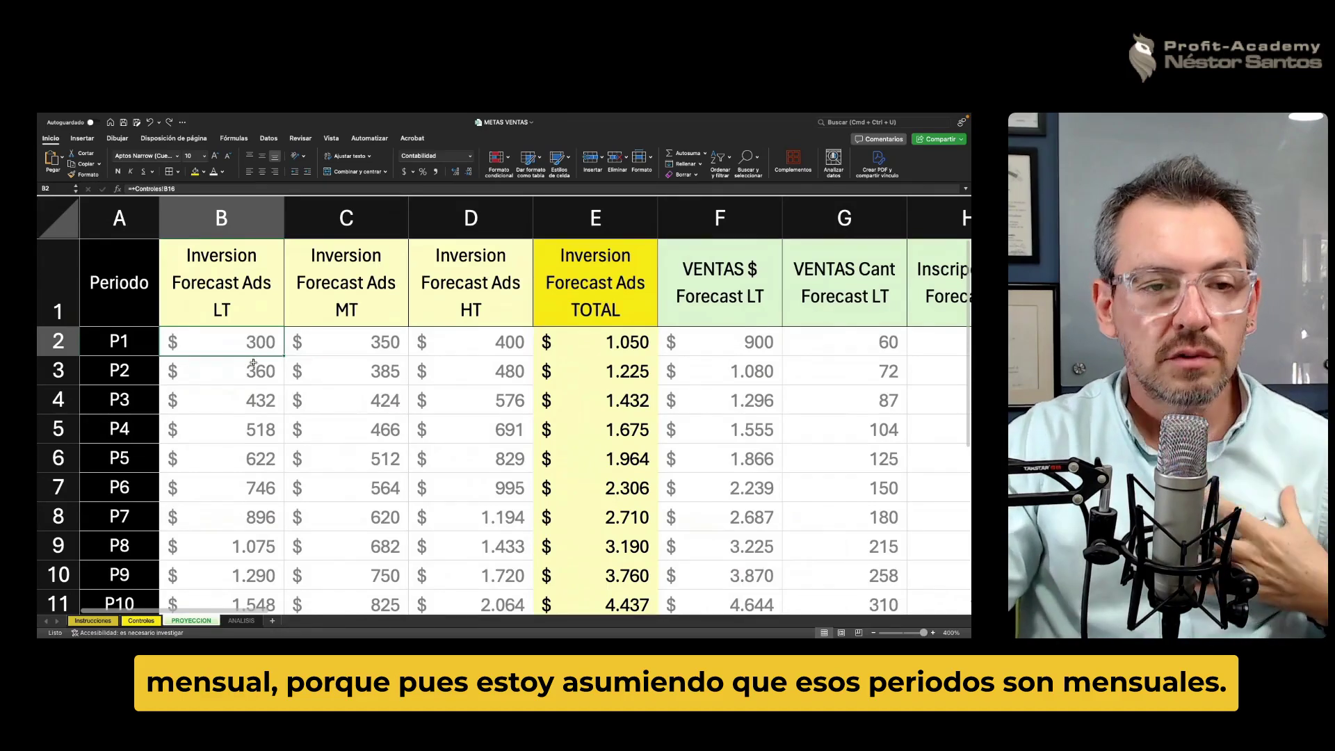
pyautogui.click(253, 362)
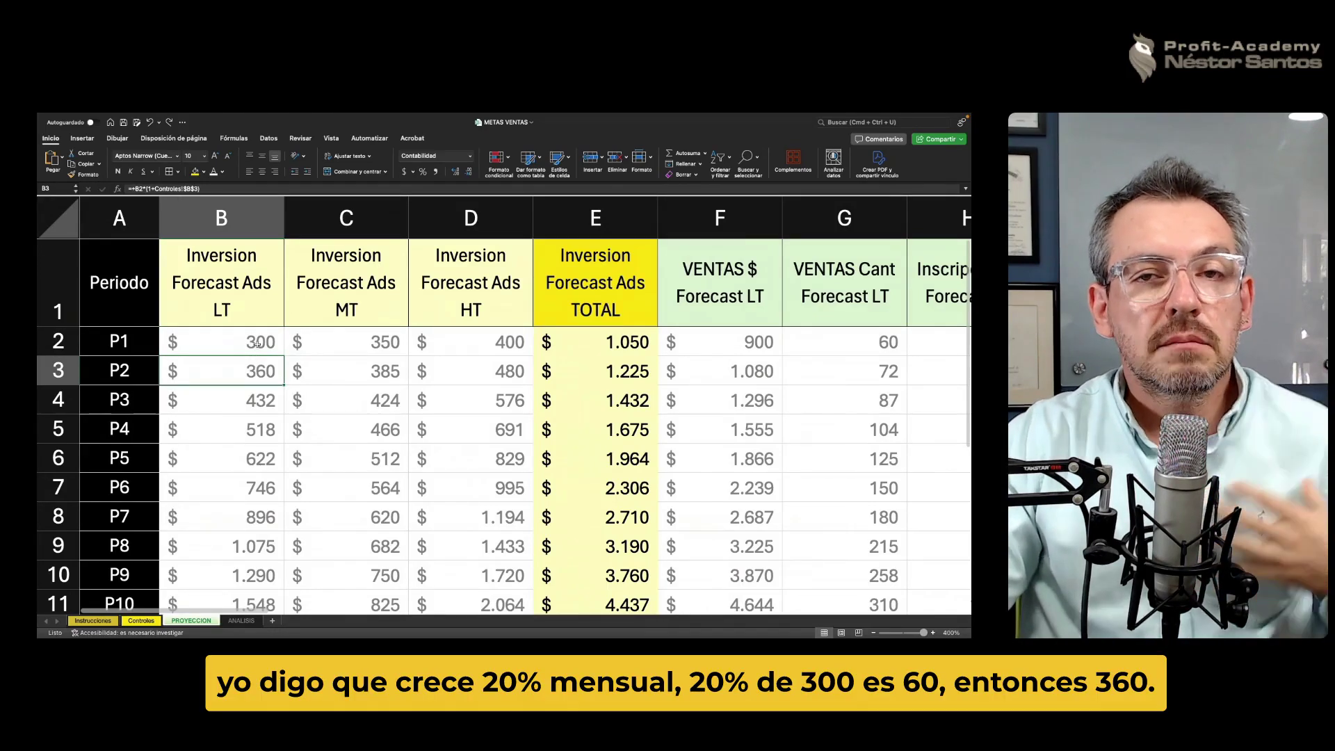
pyautogui.click(257, 343)
pyautogui.click(264, 371)
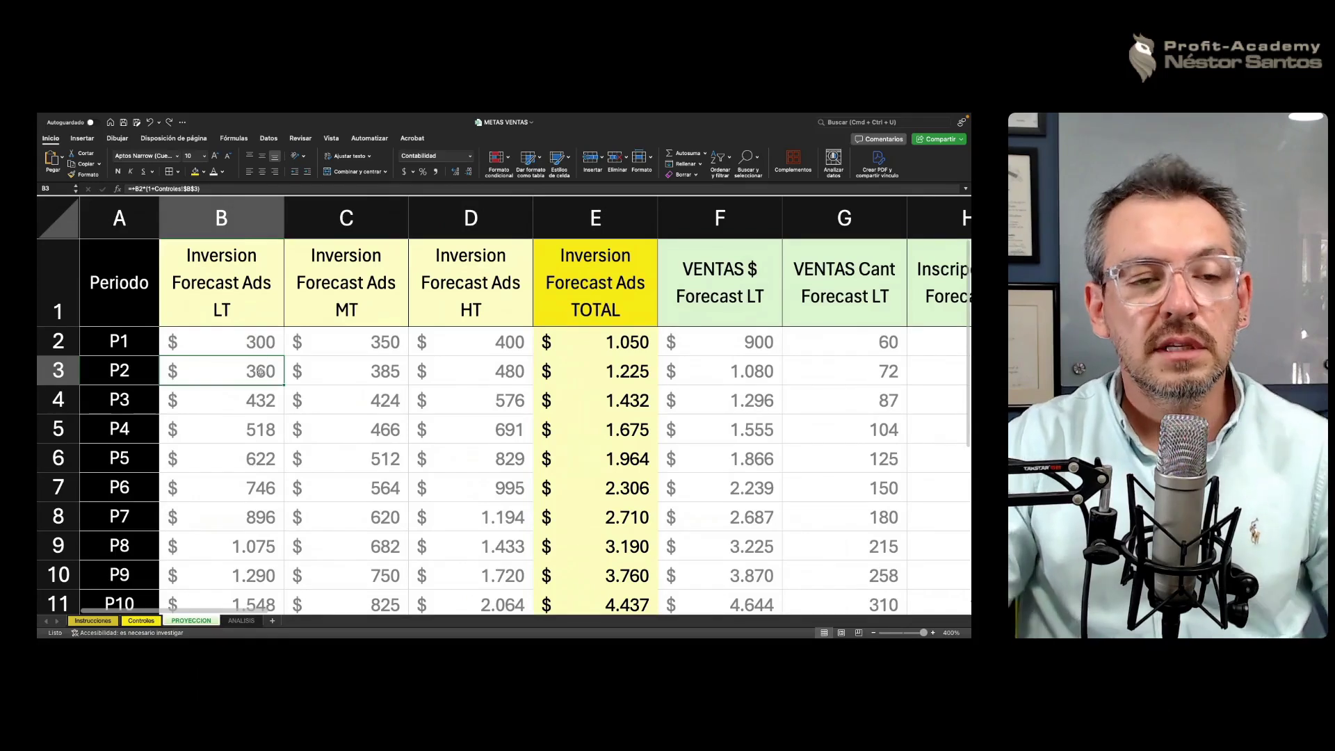
pyautogui.press('Down')
pyautogui.press('Down')
pyautogui.press('Down')
pyautogui.press('Down')
pyautogui.press('Down')
pyautogui.press('Down')
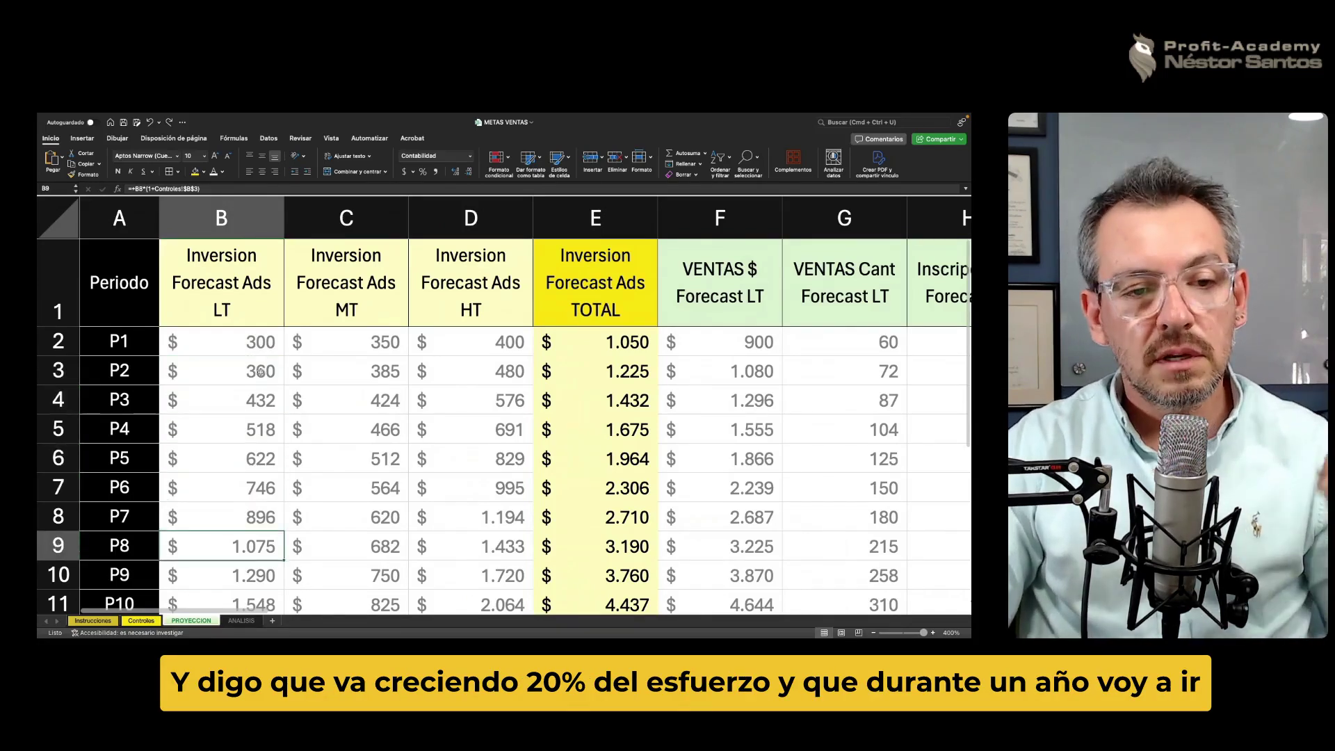
pyautogui.press('Down')
pyautogui.press('Down')
pyautogui.press('Down')
pyautogui.press('Down')
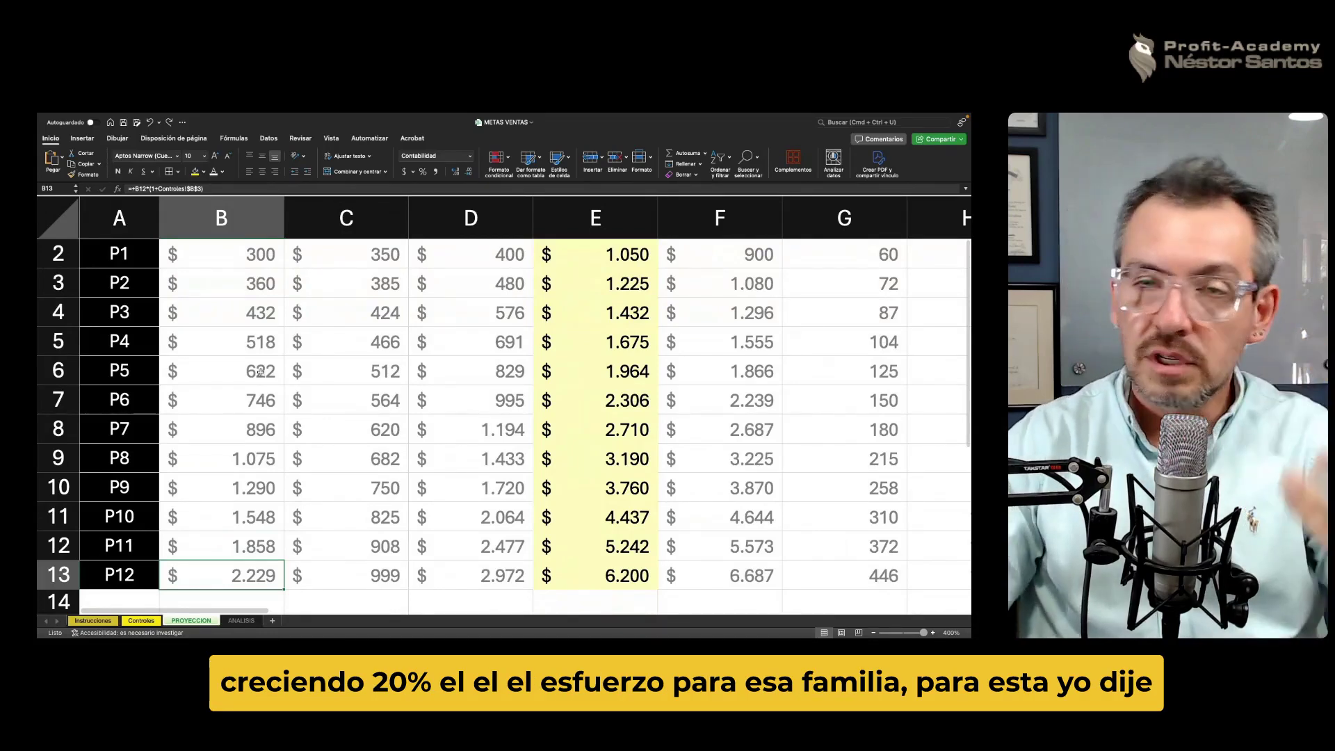
pyautogui.scroll(2, 264, 417)
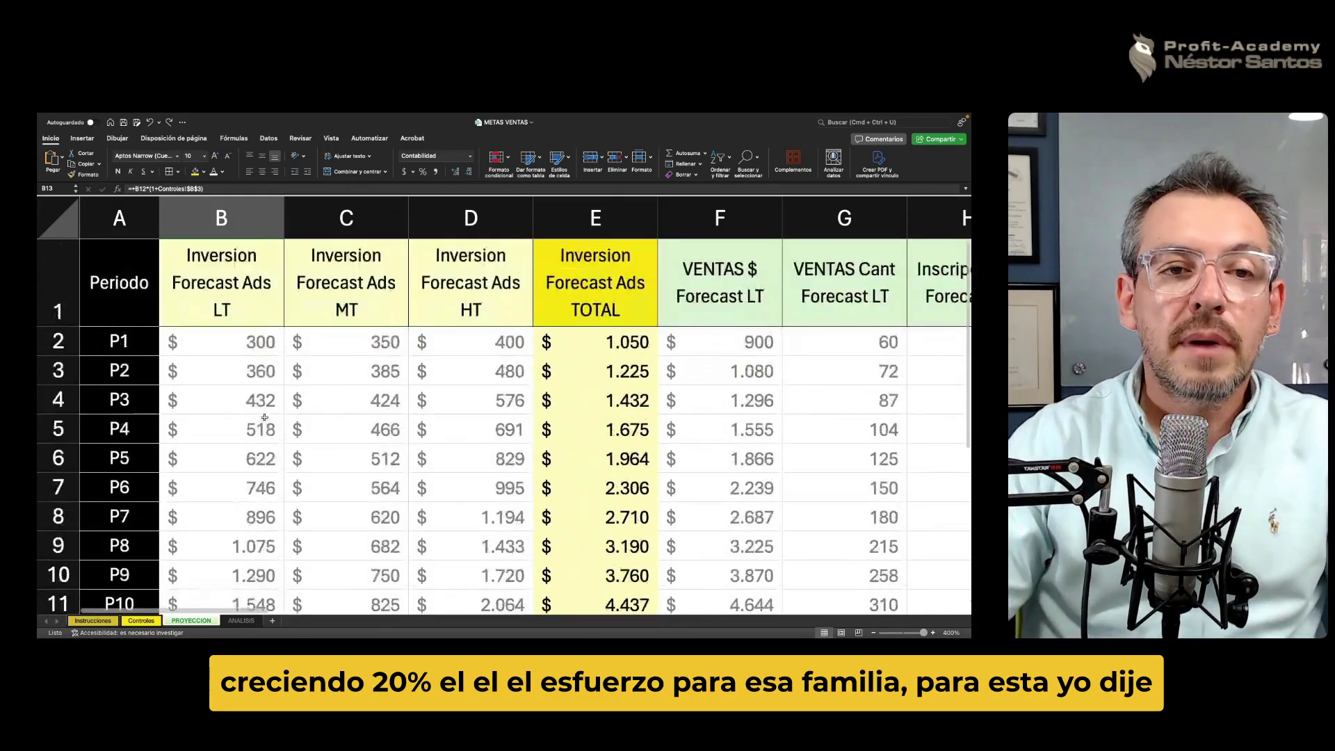
pyautogui.click(363, 348)
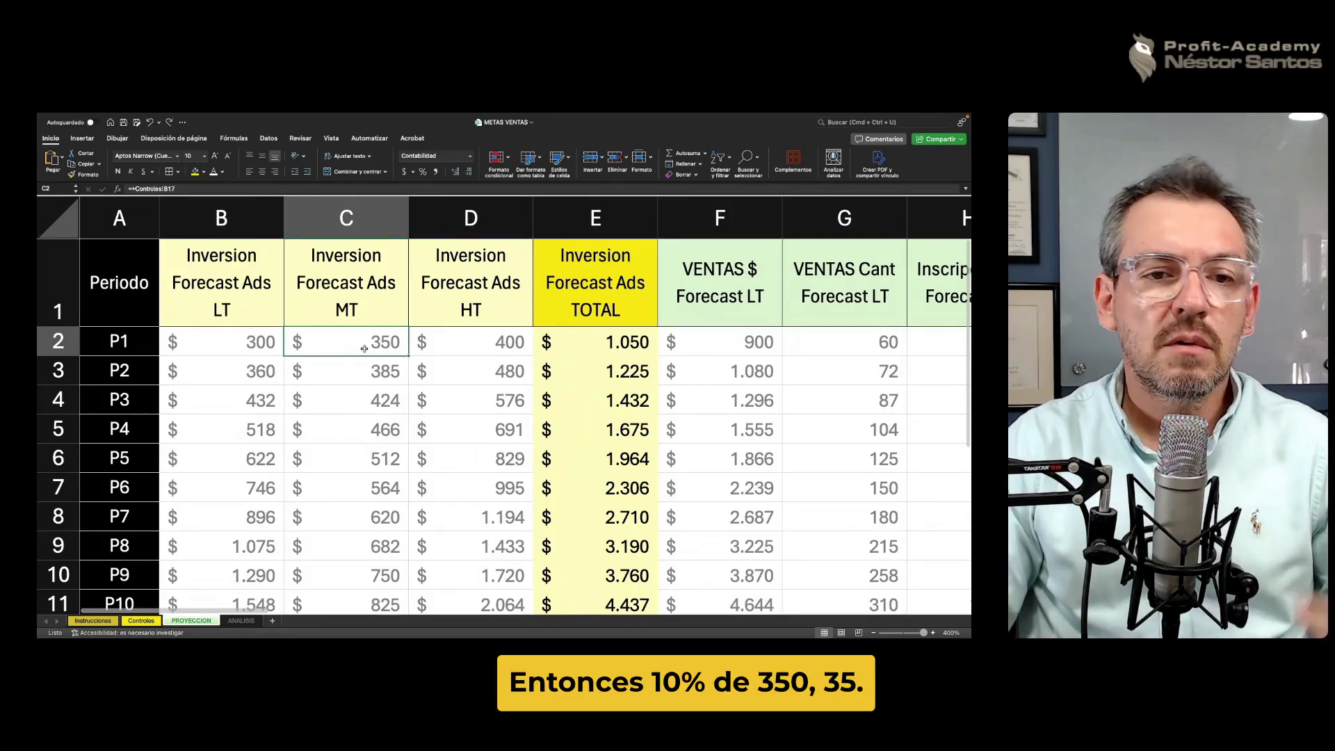
pyautogui.press('Down')
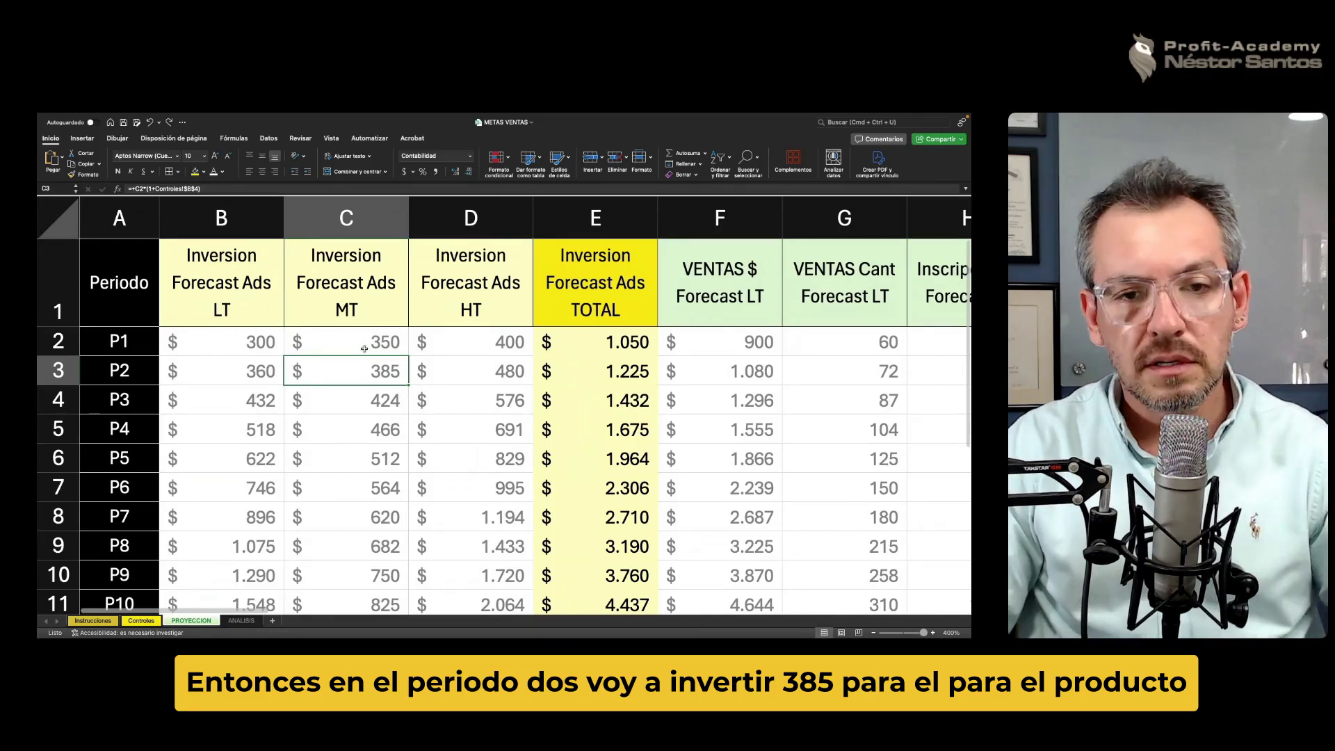
pyautogui.press('Right')
pyautogui.press('Up')
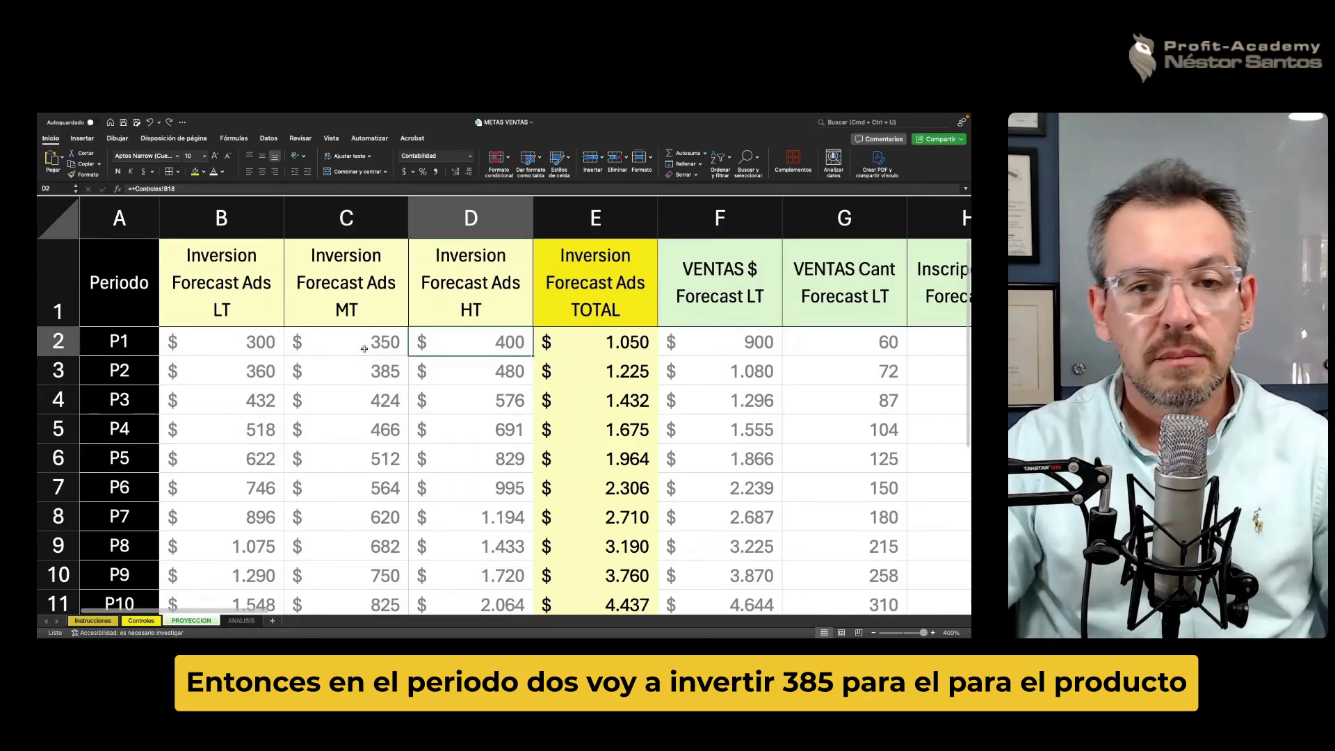
pyautogui.click(142, 621)
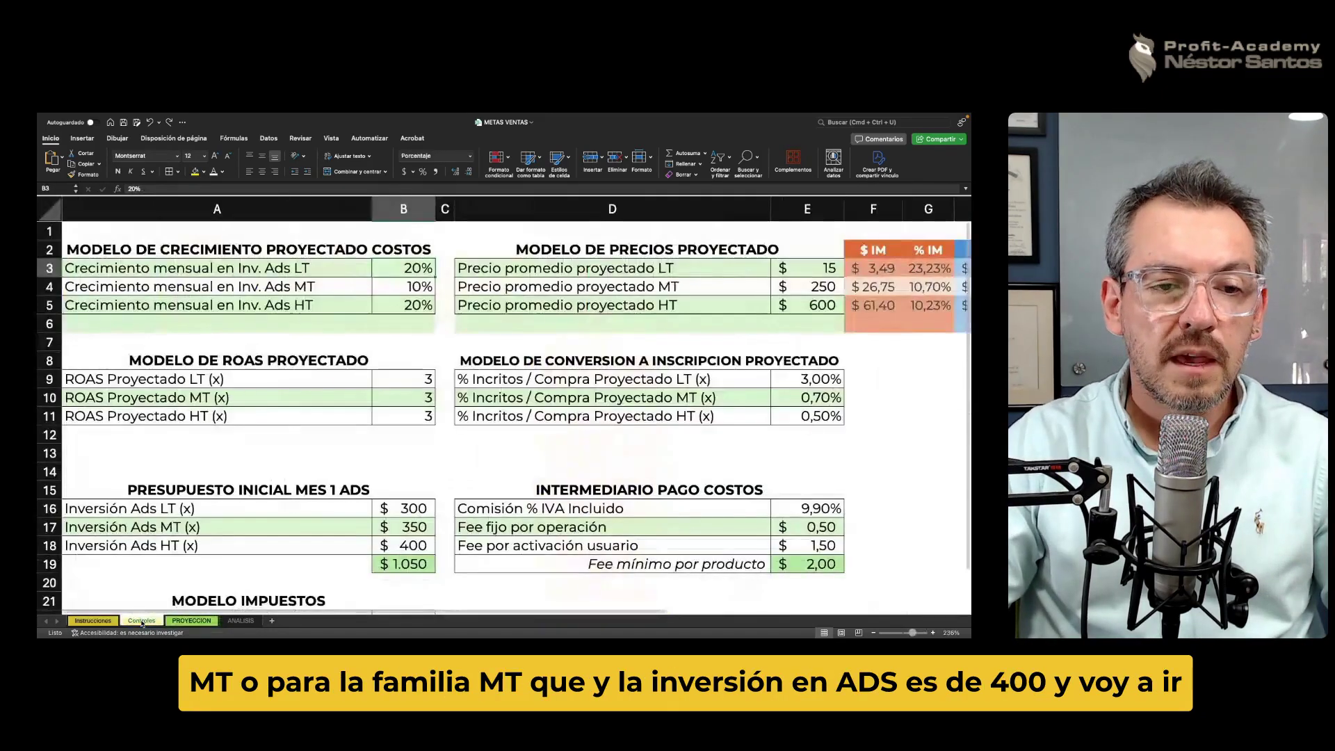
pyautogui.click(387, 547)
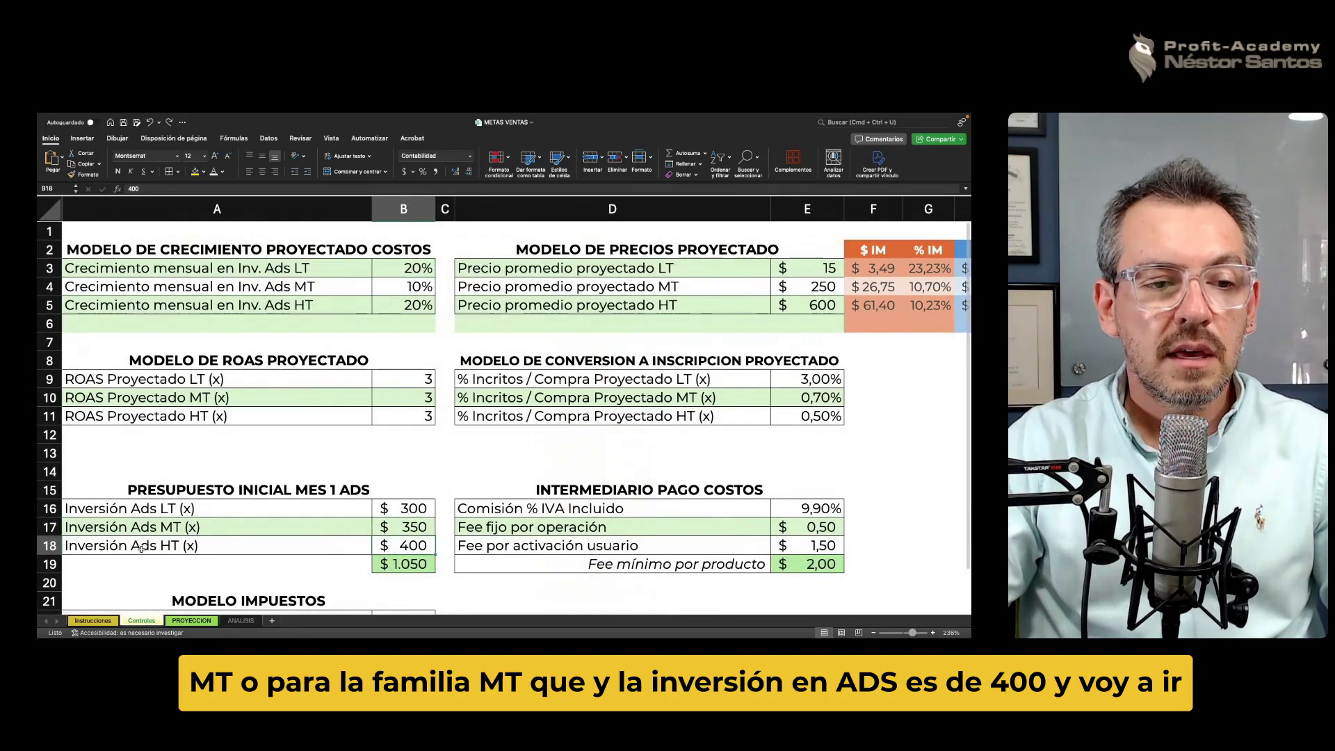
pyautogui.click(408, 307)
pyautogui.click(195, 172)
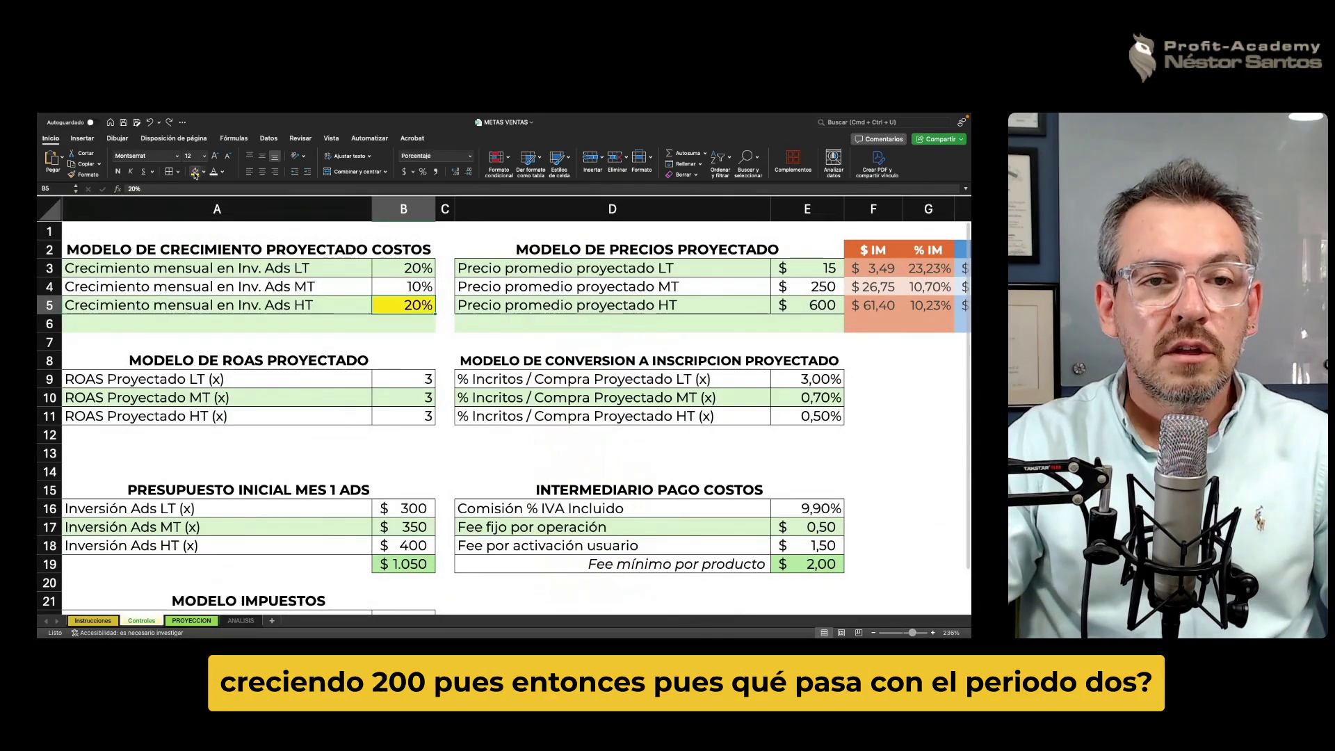
pyautogui.hotkey('ctrl', 'z')
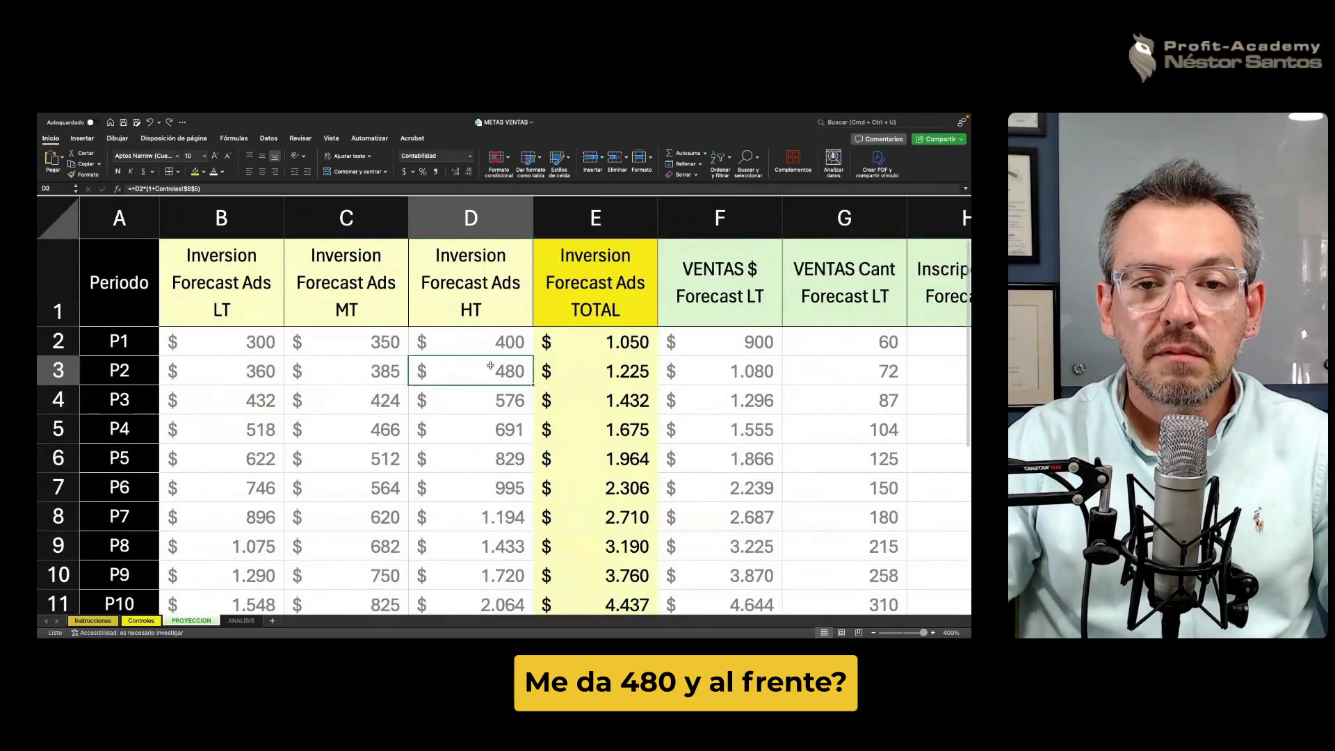
pyautogui.press('Right')
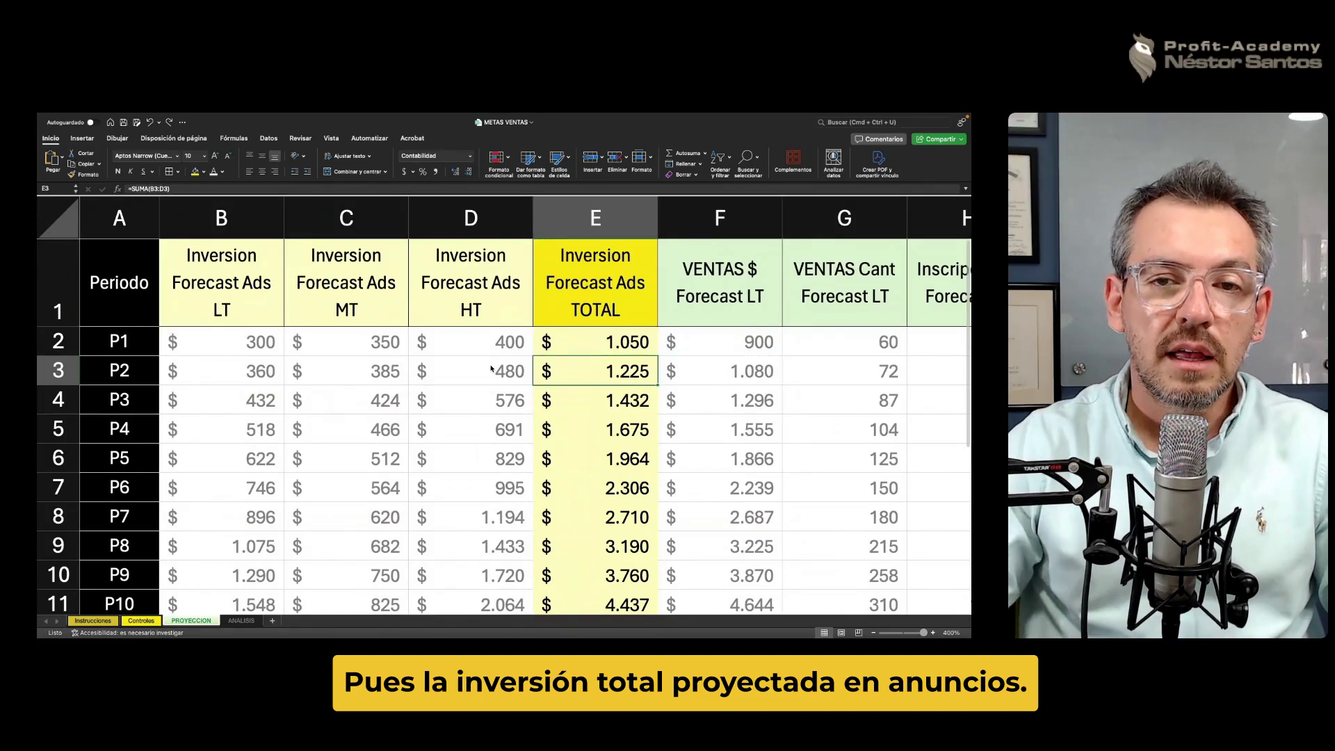
# Scroll across PROYECCION to inspect the LT sales forecast formula in F2.
pyautogui.moveTo(264, 612); pyautogui.dragTo(355, 612)
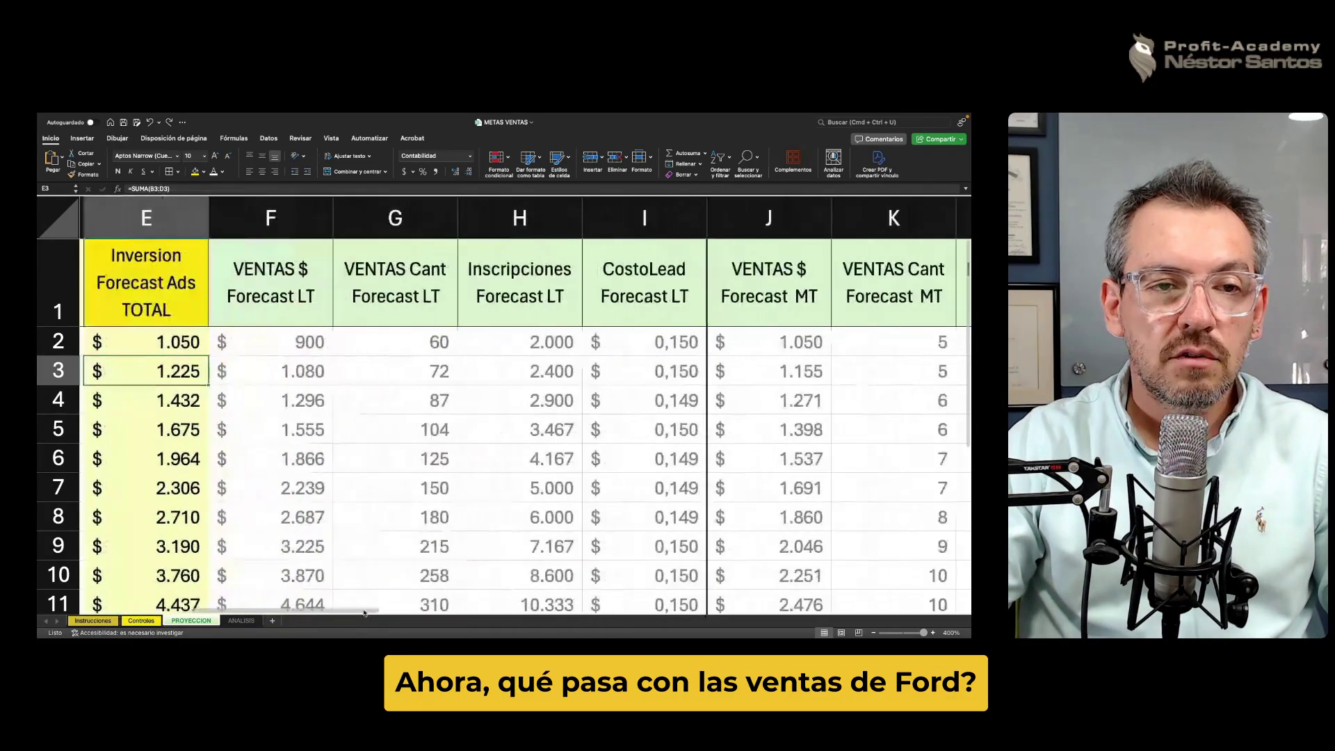
pyautogui.click(291, 340)
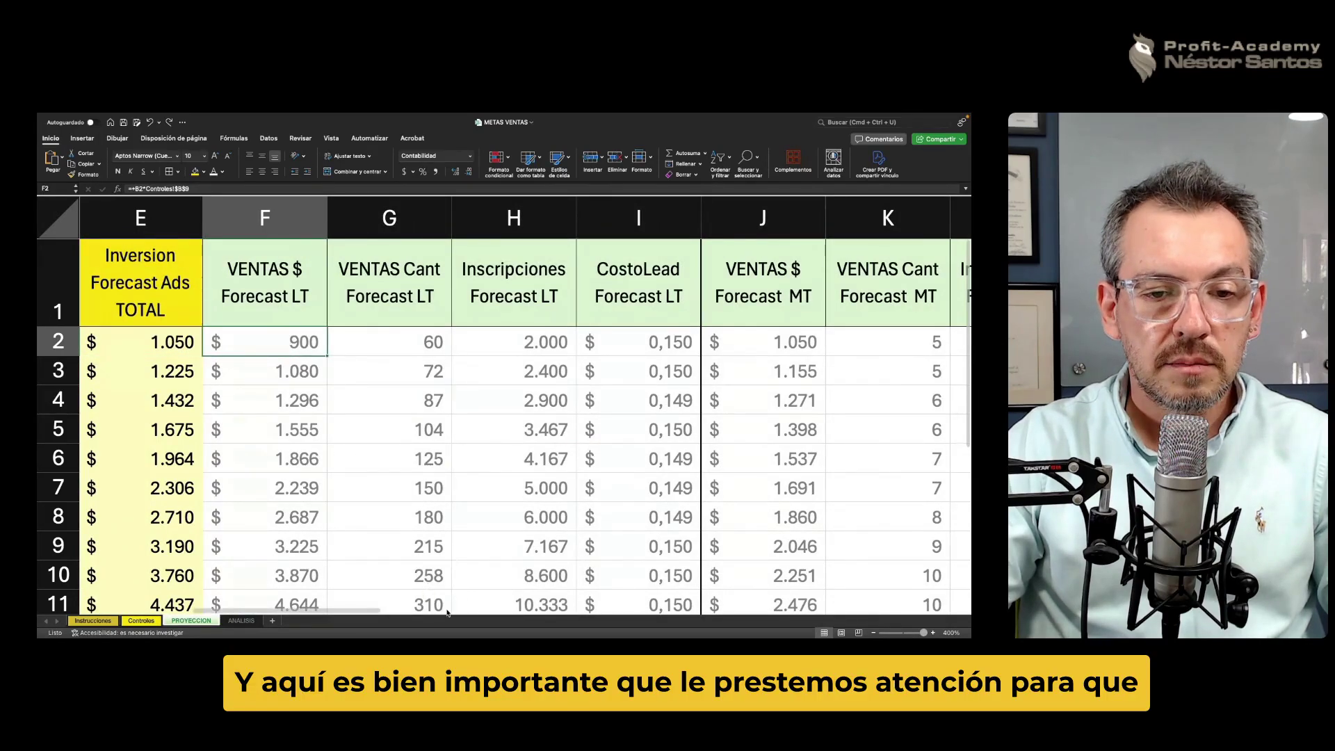
pyautogui.moveTo(369, 611); pyautogui.dragTo(341, 611)
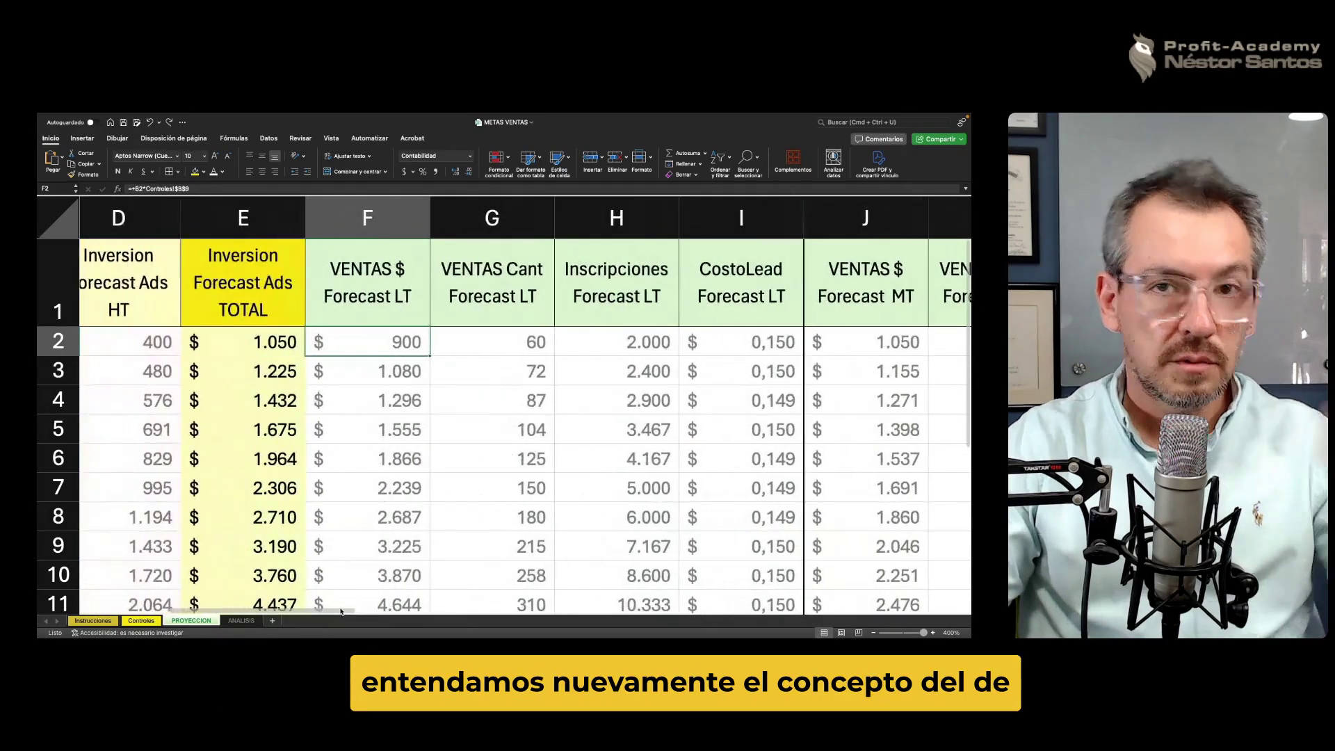
pyautogui.moveTo(332, 612); pyautogui.dragTo(333, 612)
pyautogui.click(440, 343)
pyautogui.click(384, 341)
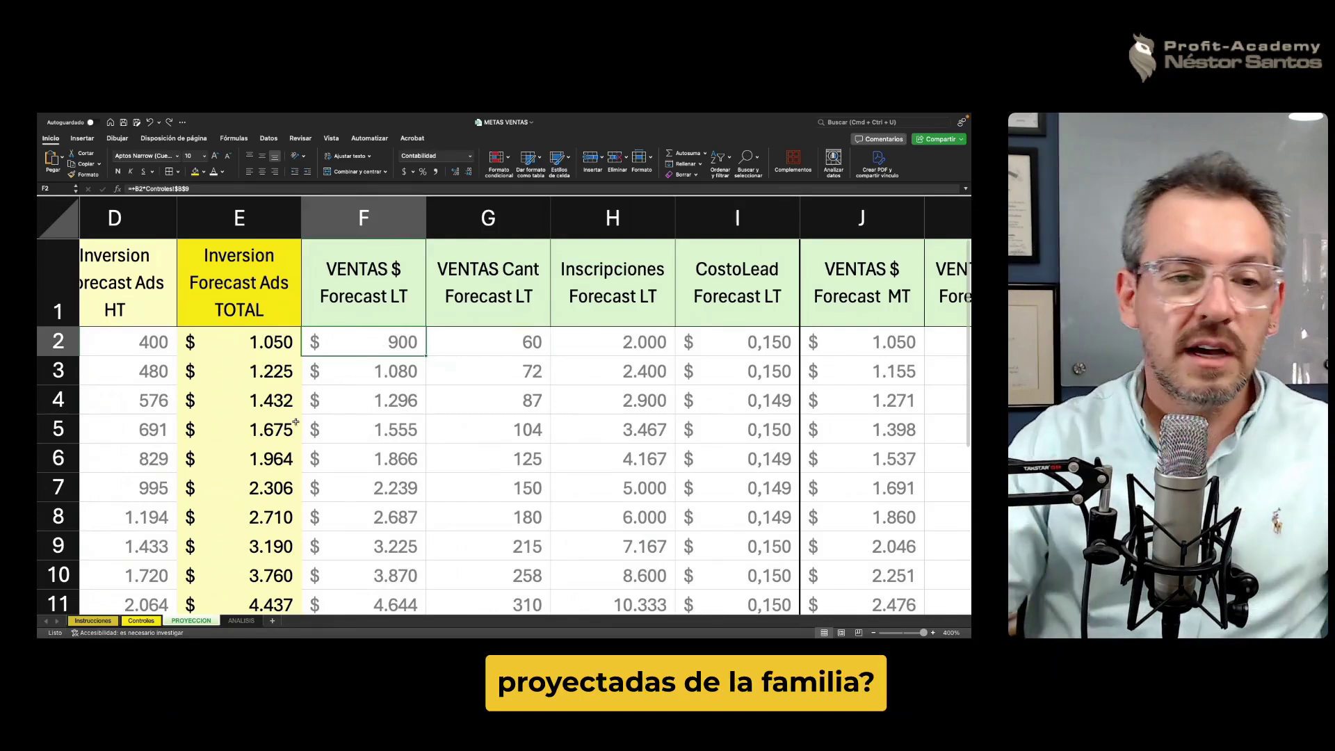
# On Controles, select B9 to check the projected LT ROAS of 3.
pyautogui.click(142, 621)
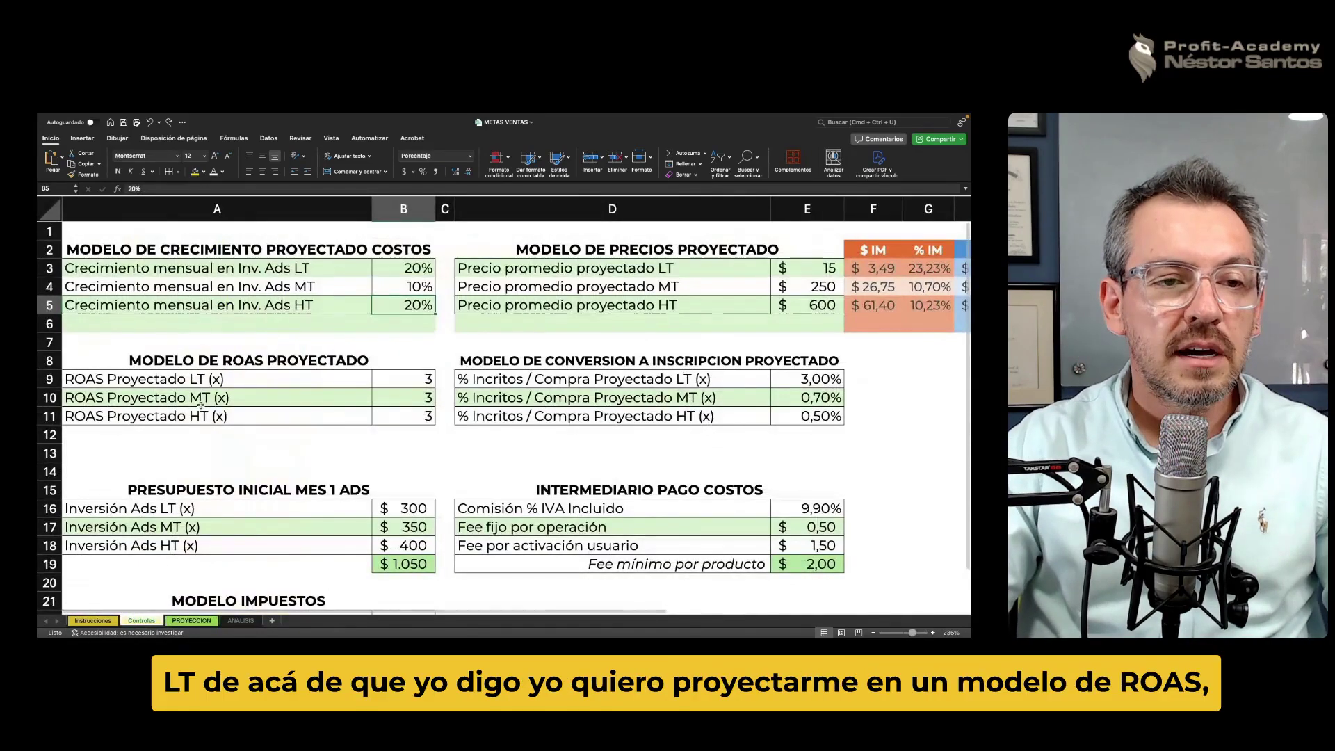
pyautogui.click(403, 338)
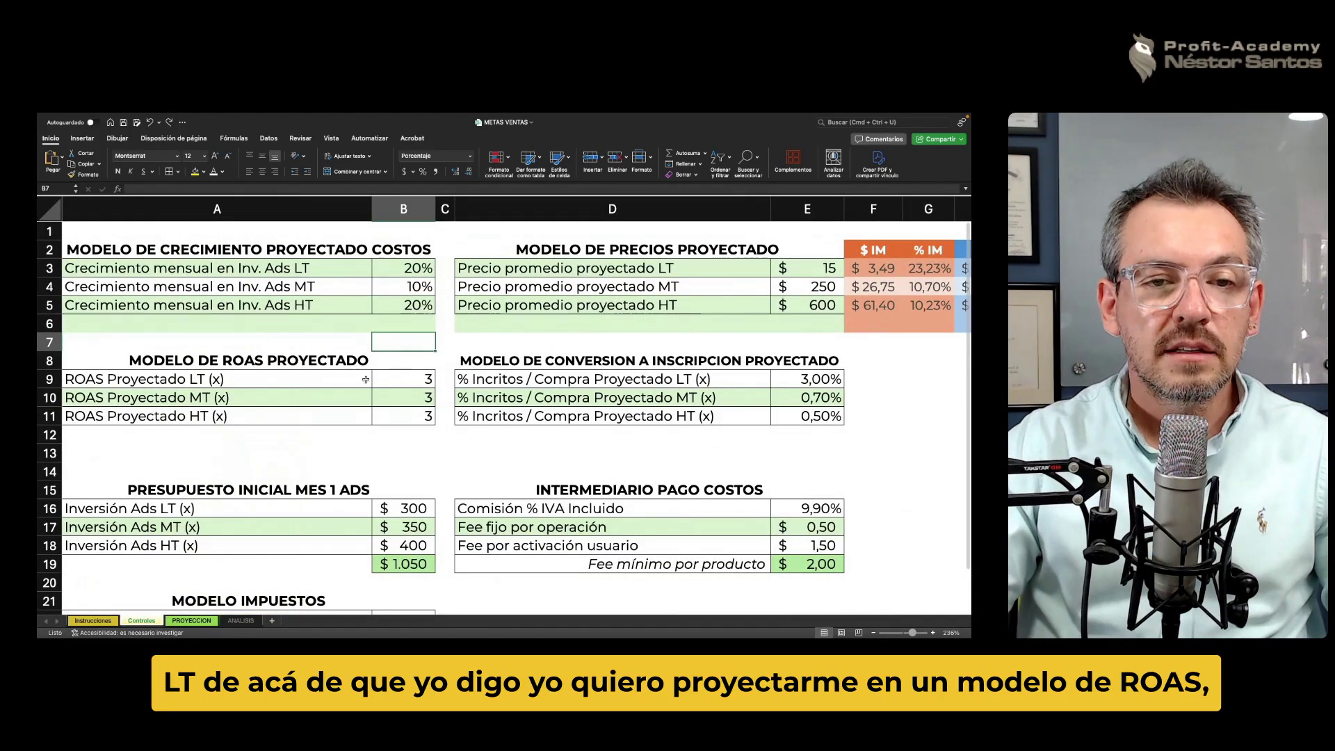
pyautogui.click(253, 384)
pyautogui.click(404, 383)
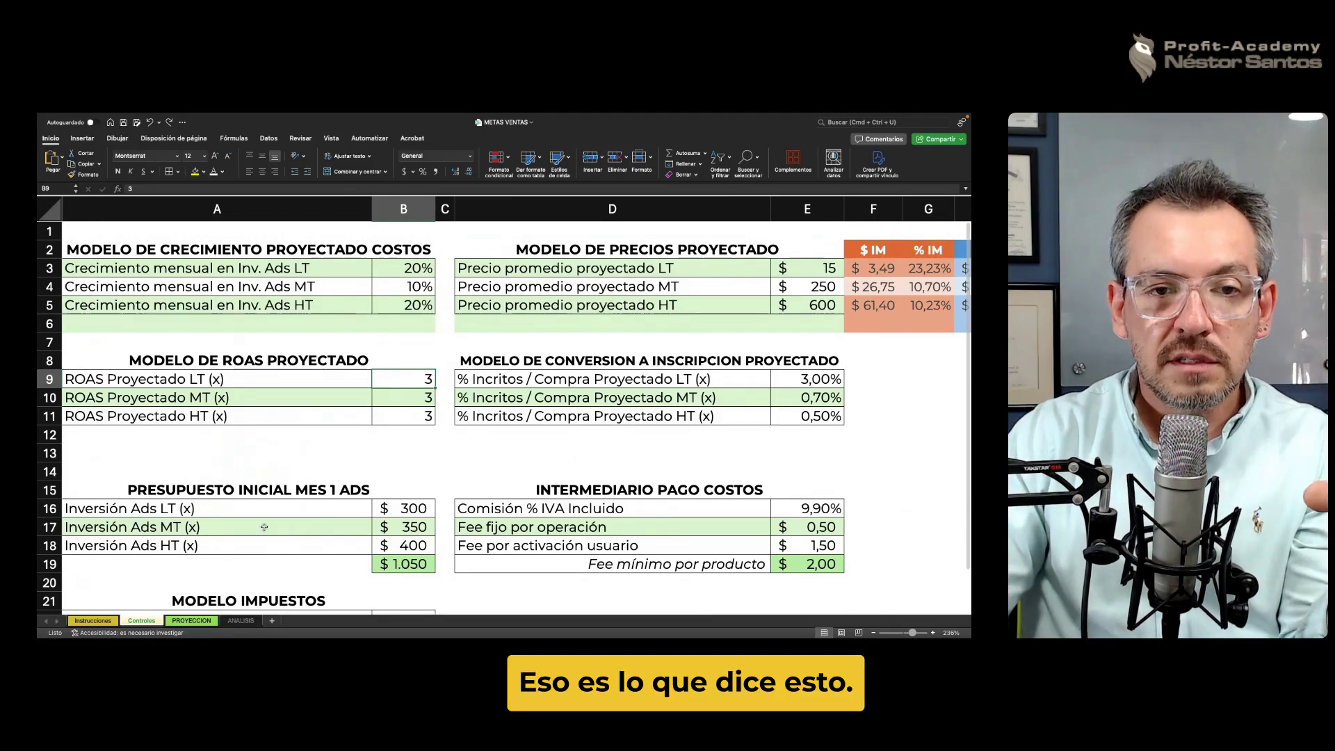
pyautogui.click(403, 508)
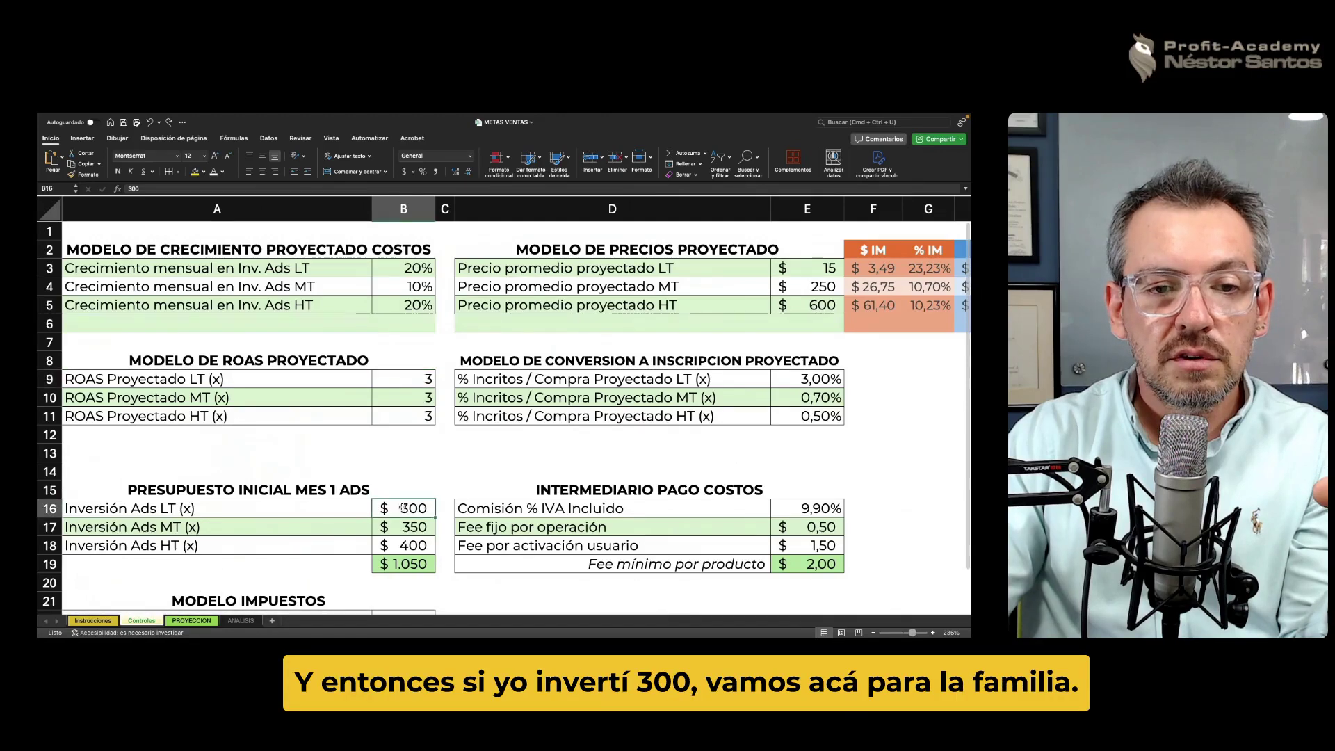
pyautogui.hotkey('ctrl', 'pagedown')
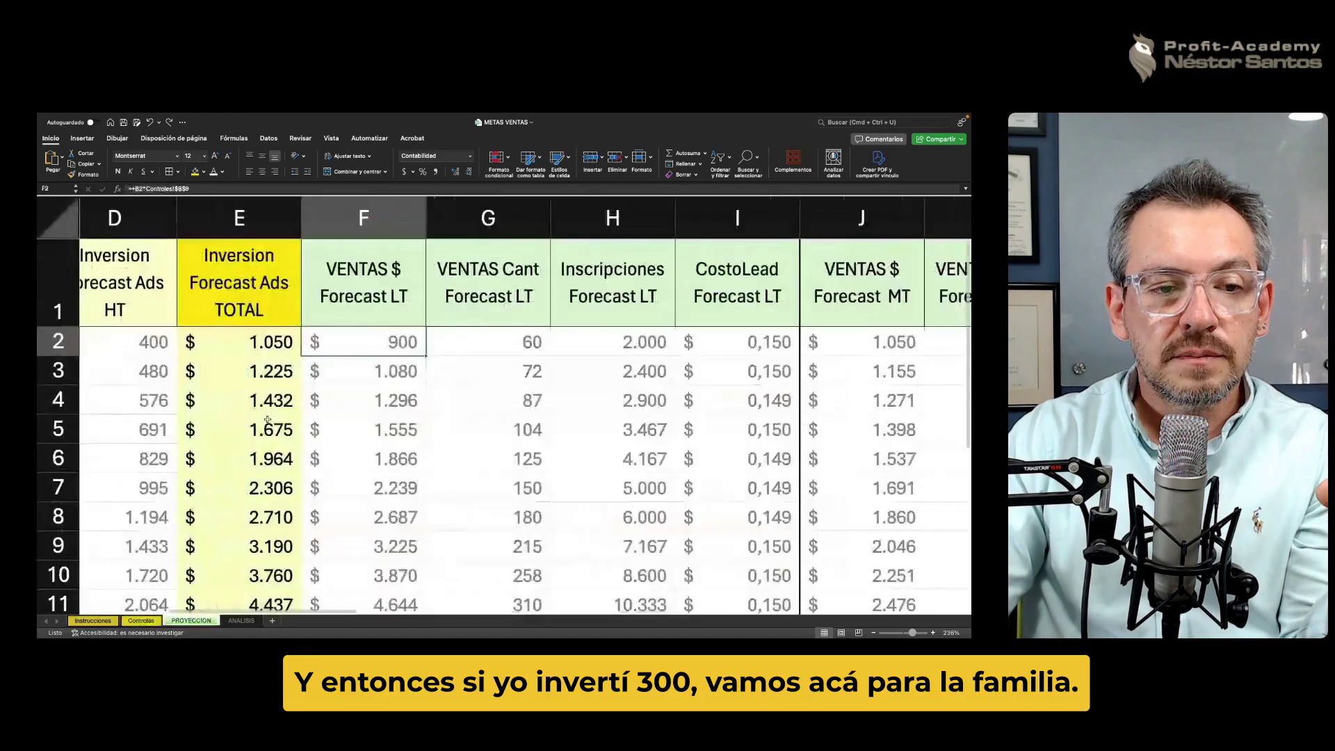
pyautogui.hscroll(-1, 175, 342)
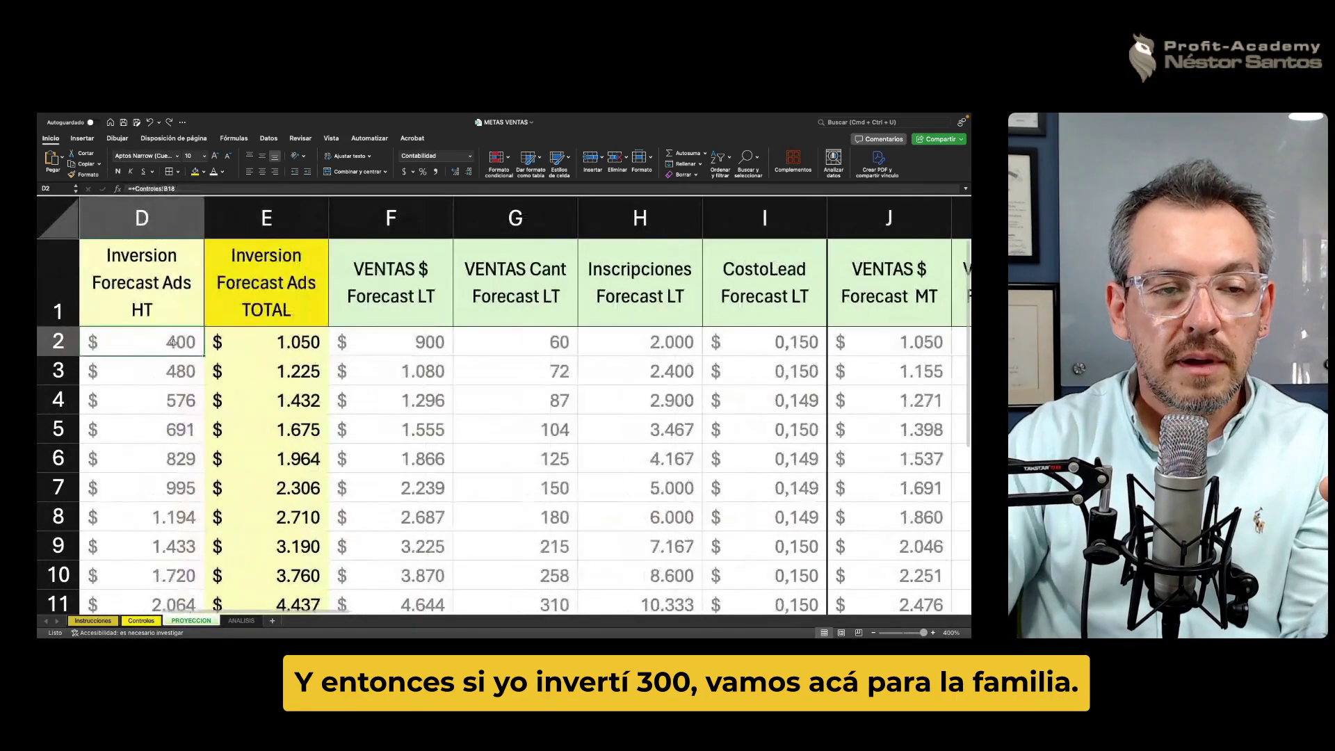
pyautogui.hscroll(-3, 175, 342)
pyautogui.hscroll(-3, 175, 342)
pyautogui.click(172, 342)
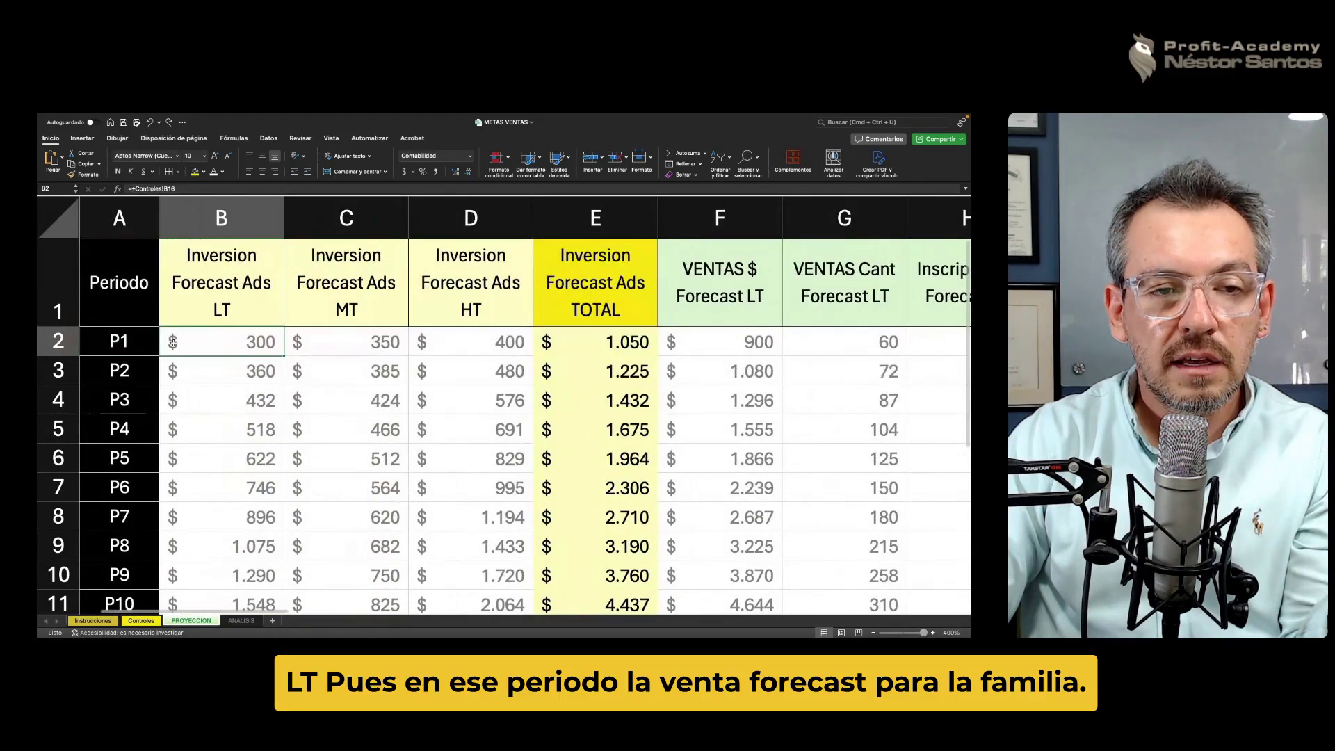
pyautogui.press('Right')
pyautogui.press('Right')
pyautogui.press('Right')
pyautogui.press('Right')
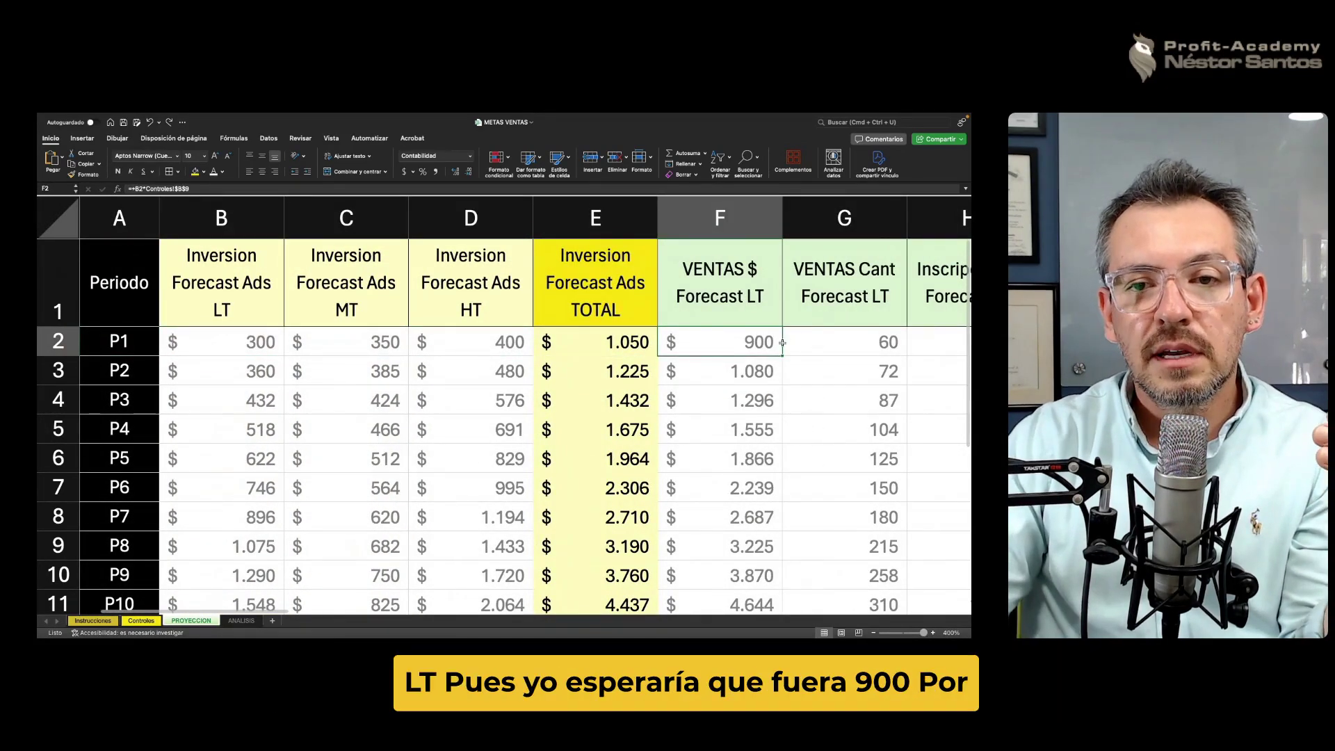
pyautogui.click(195, 172)
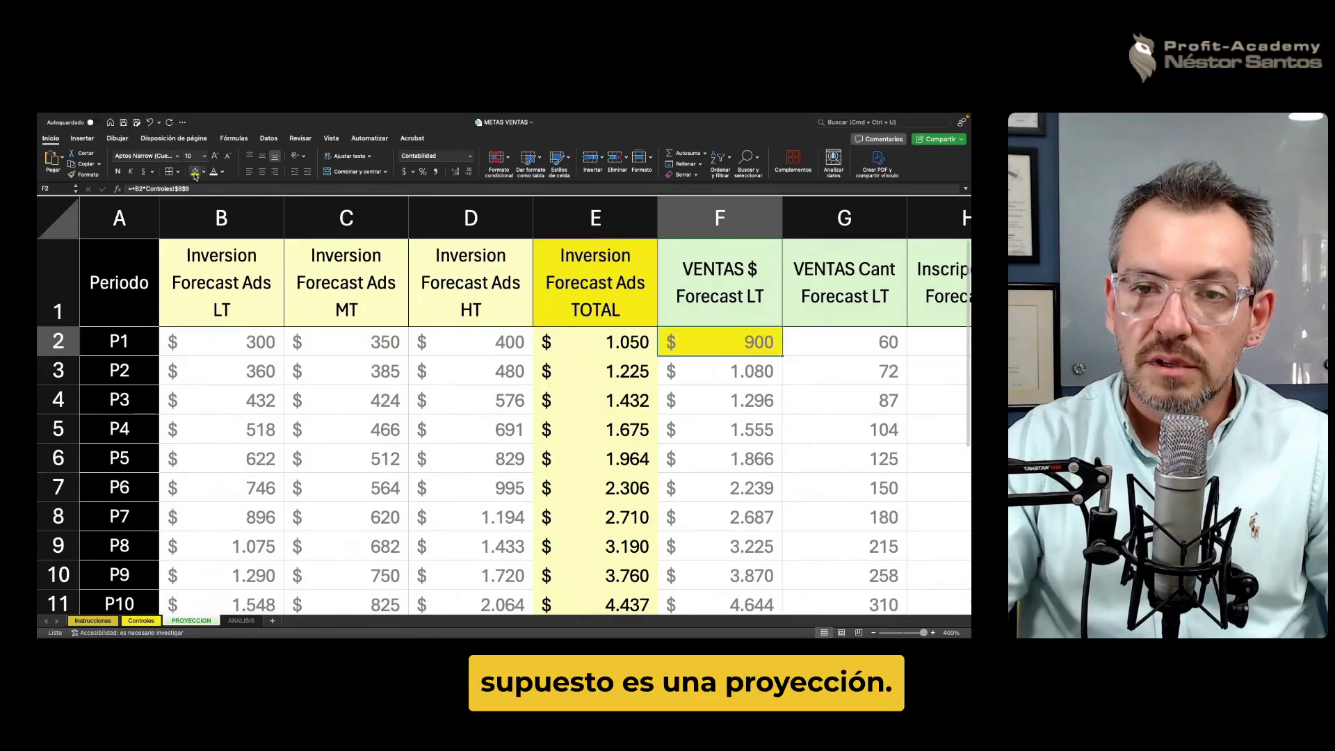
pyautogui.hotkey('ctrl', 'z')
pyautogui.click(809, 349)
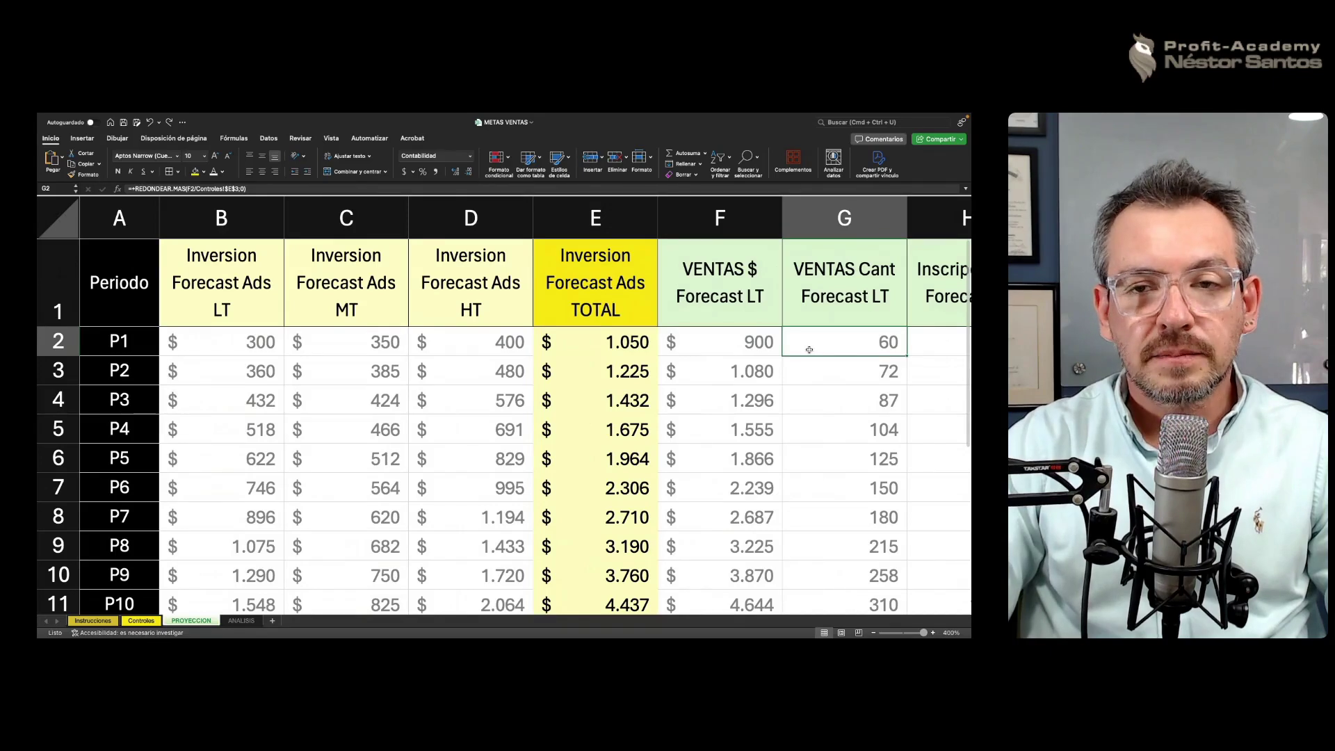
pyautogui.press('Left')
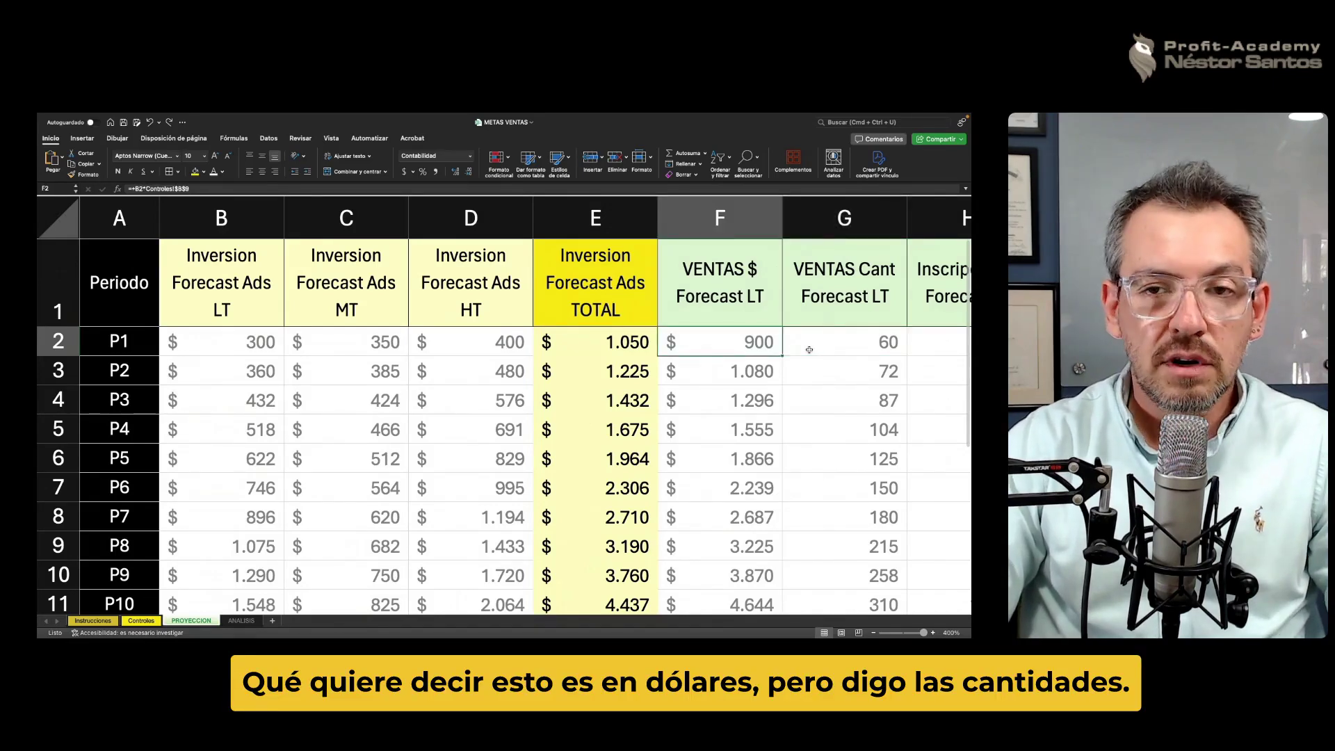
pyautogui.click(809, 350)
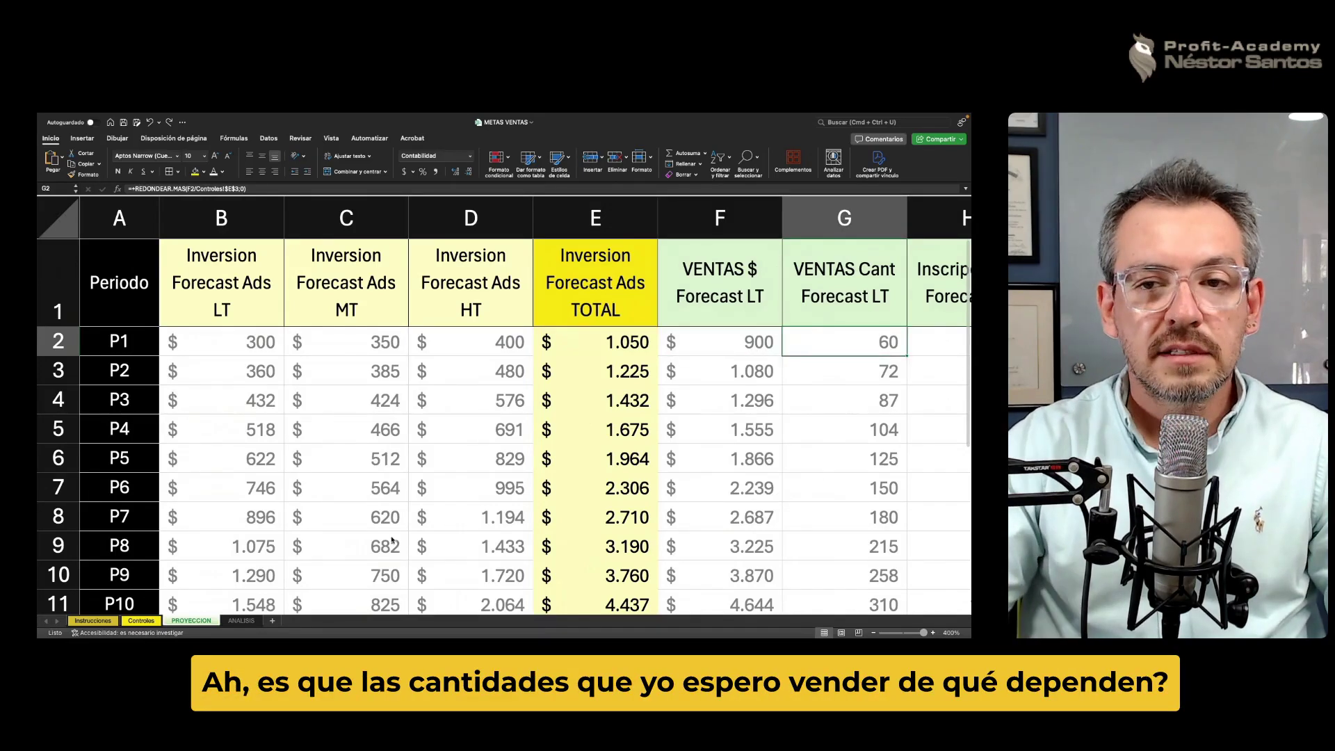
pyautogui.click(143, 621)
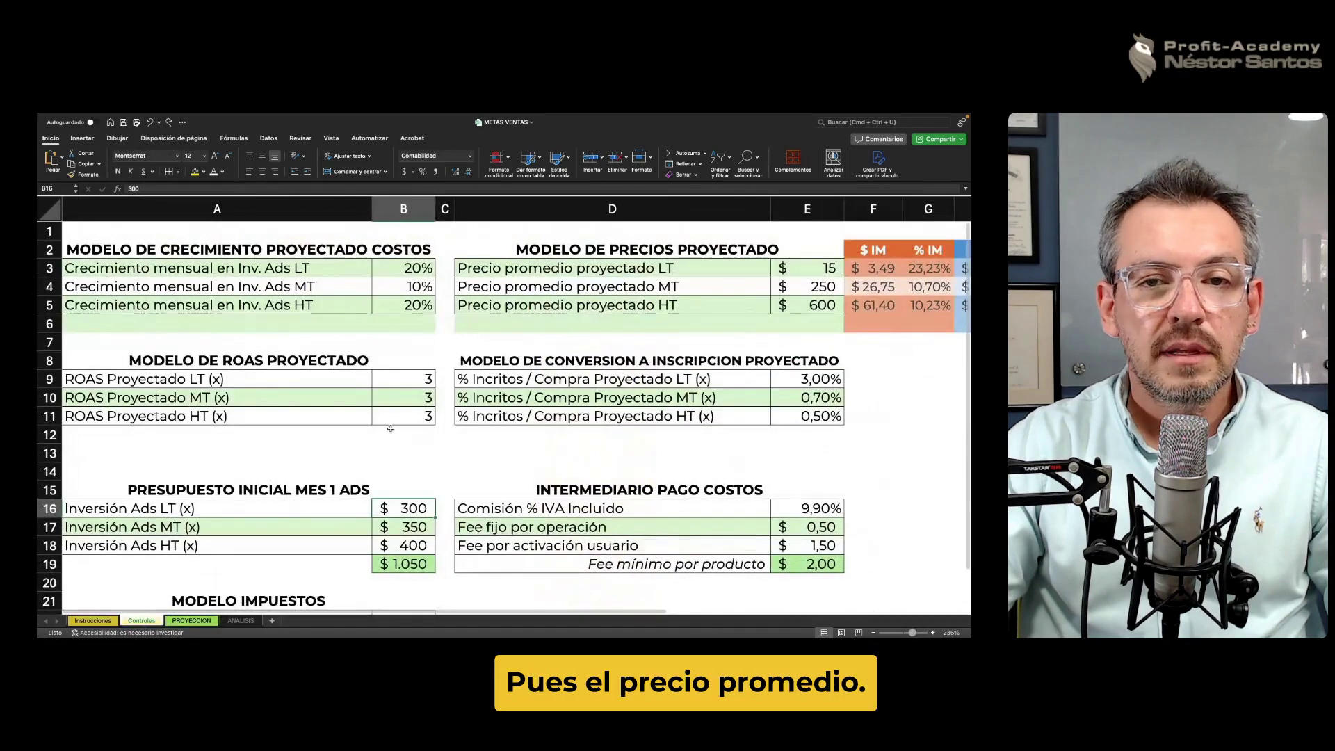
# Fill the LT average price of 15 yellow, leaving the MT price of 250 unreplaced.
pyautogui.click(818, 273)
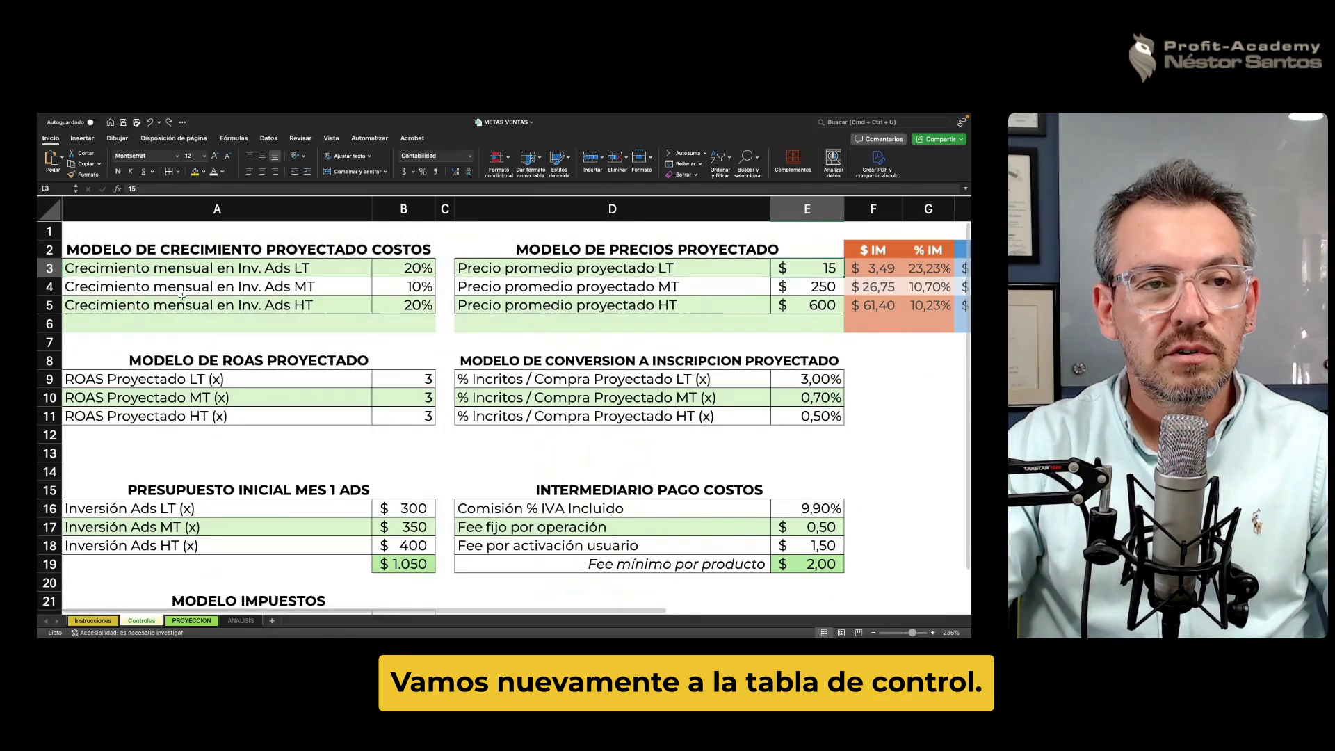
pyautogui.click(196, 174)
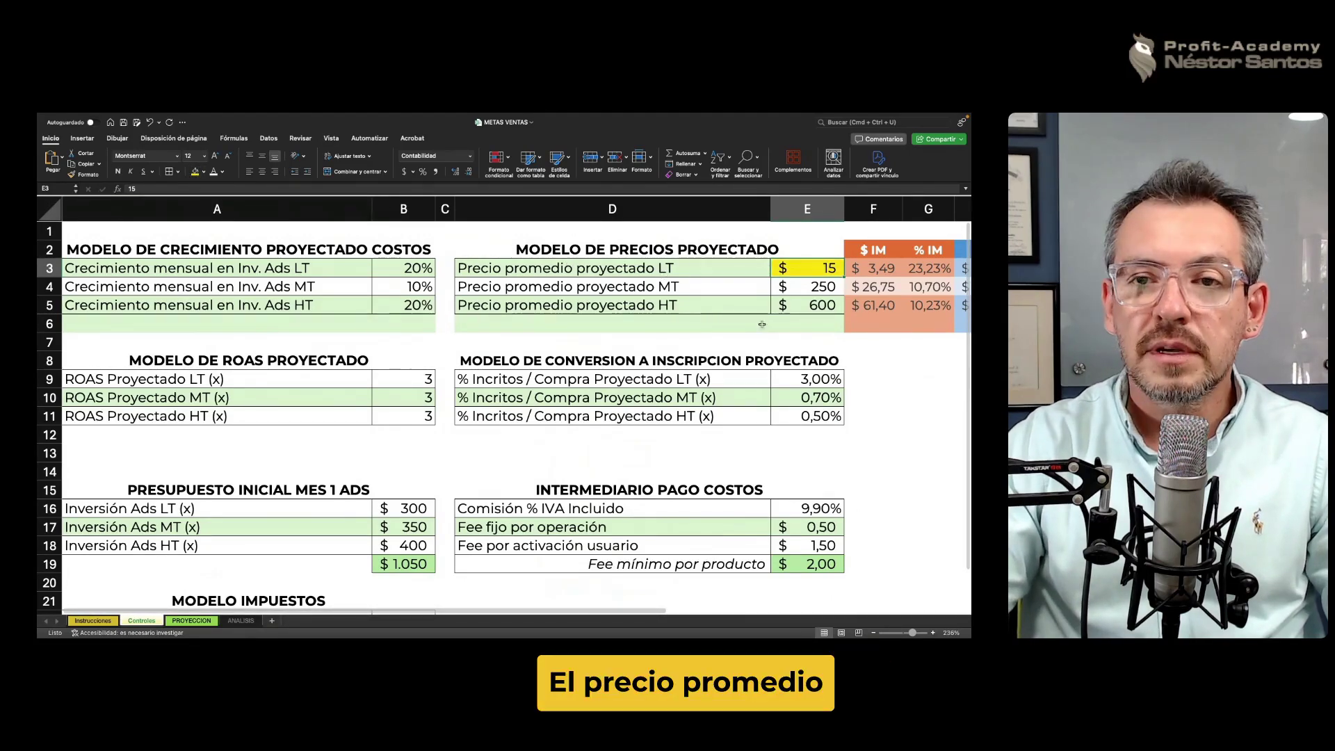
pyautogui.scroll(1, 762, 324)
pyautogui.scroll(1, 772, 331)
pyautogui.scroll(1, 786, 341)
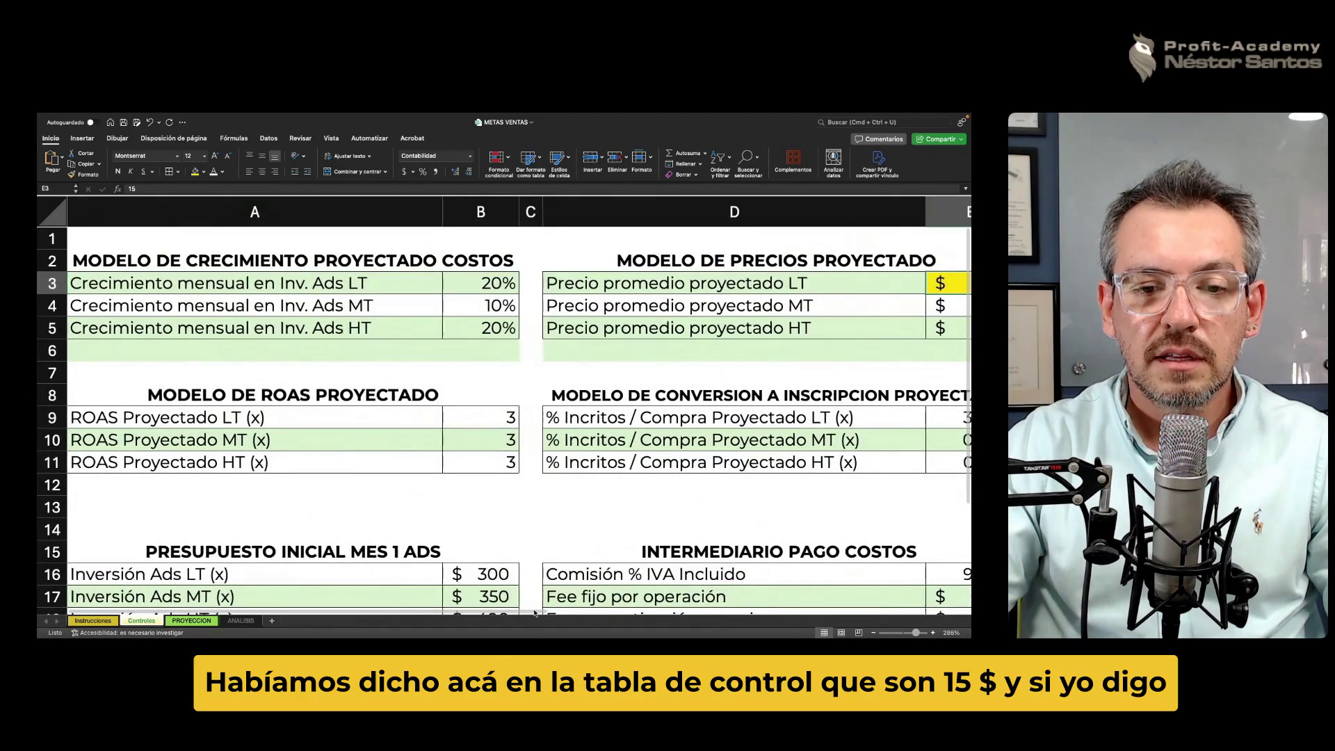
pyautogui.moveTo(541, 619); pyautogui.dragTo(689, 605)
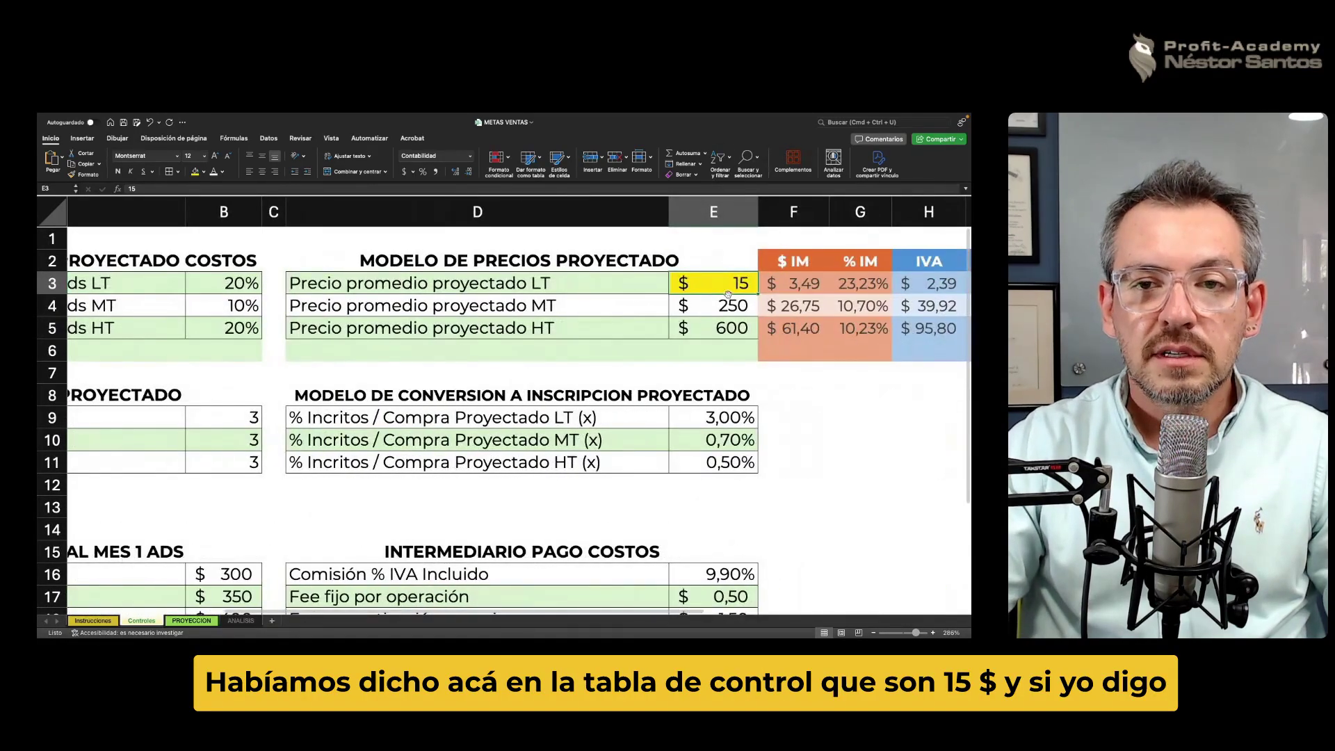
pyautogui.moveTo(727, 294); pyautogui.dragTo(675, 304)
pyautogui.click(477, 307)
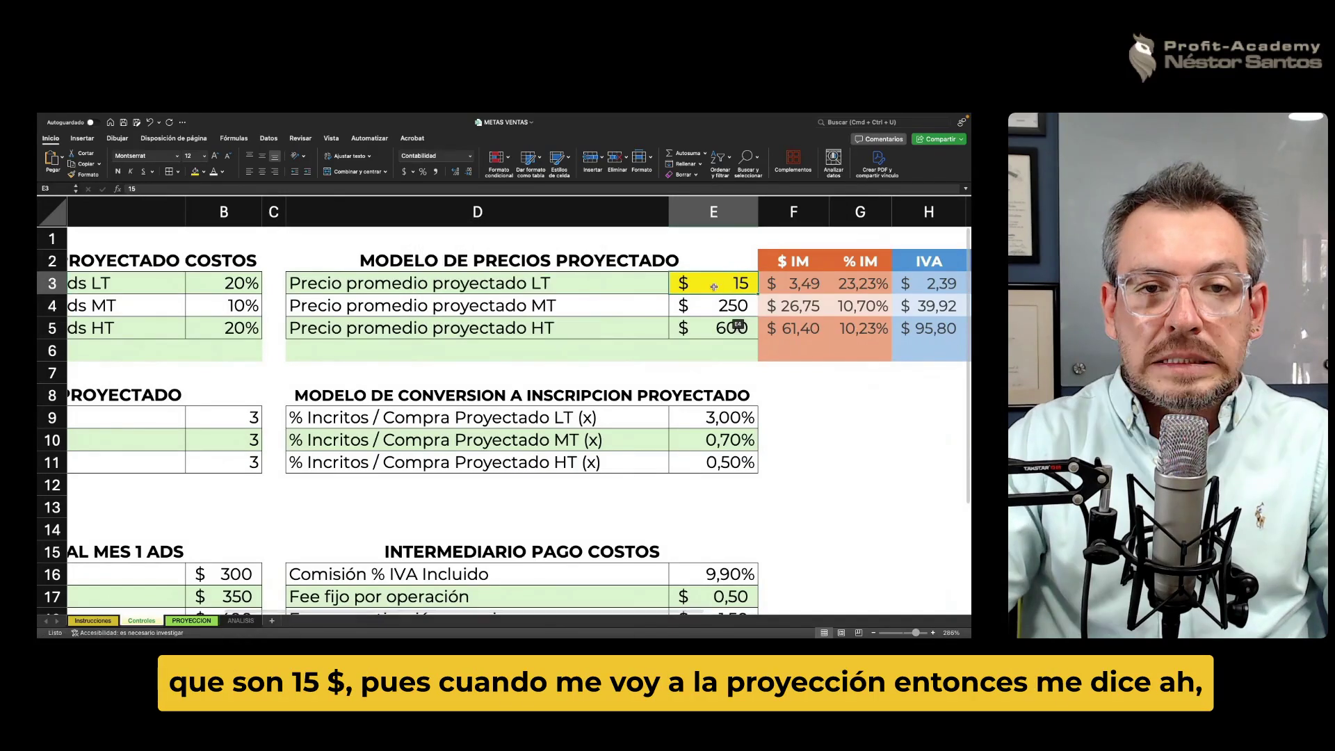
# Review PROYECCION's P1 formulas: investment from Controles, sales via ROAS, units as sales over LT price, and enrollments.
pyautogui.click(192, 620)
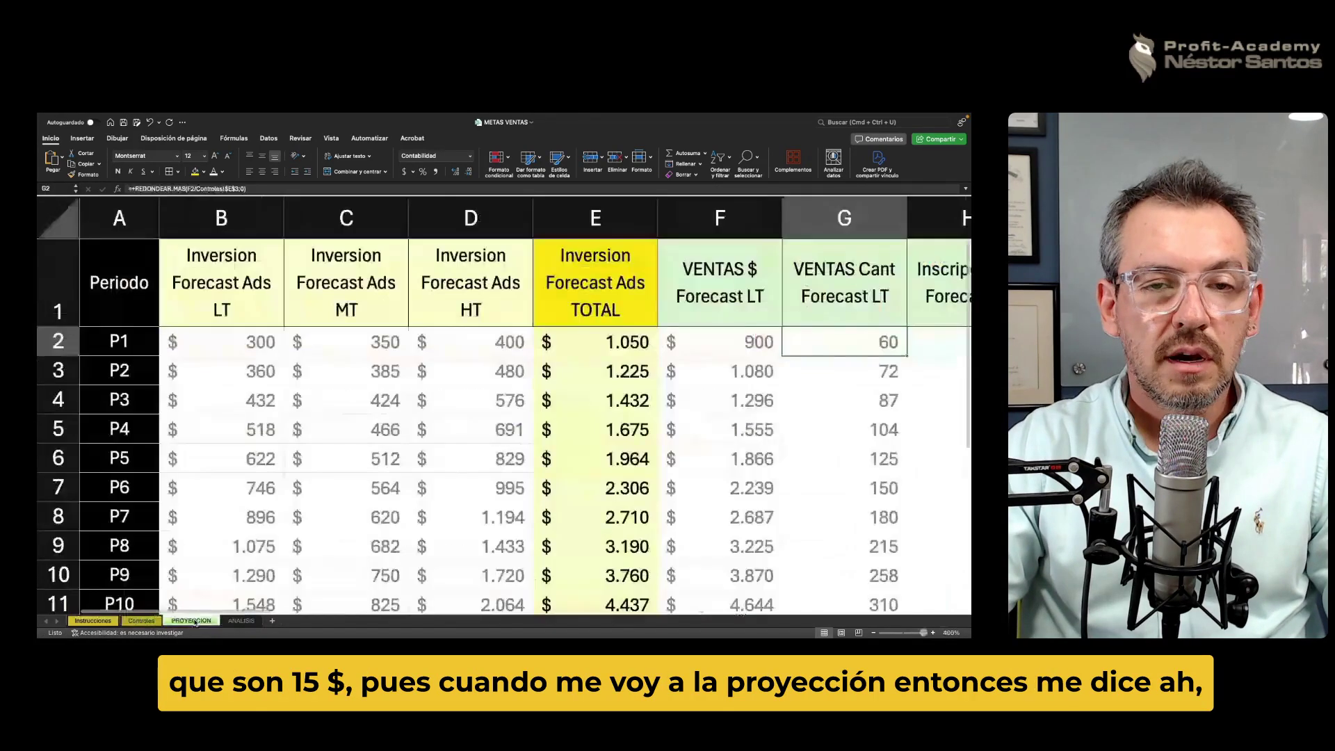
pyautogui.click(730, 342)
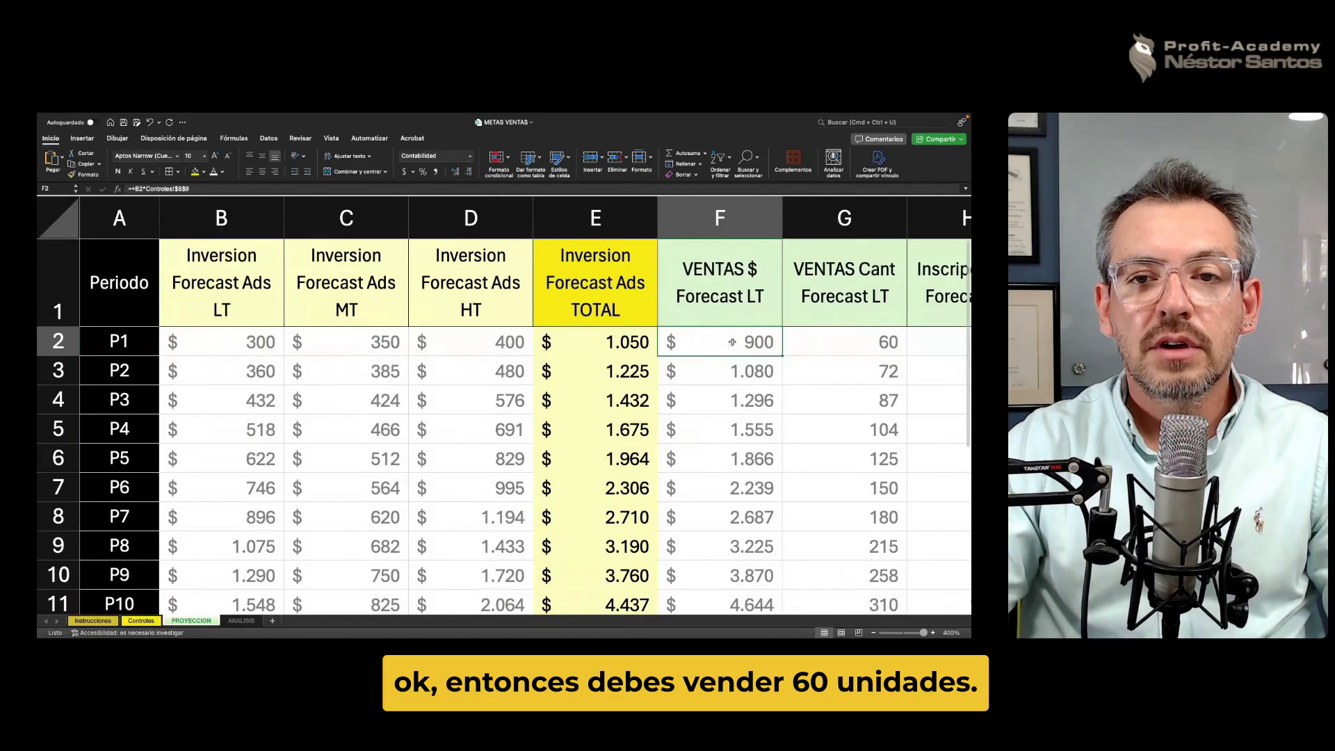
pyautogui.click(828, 342)
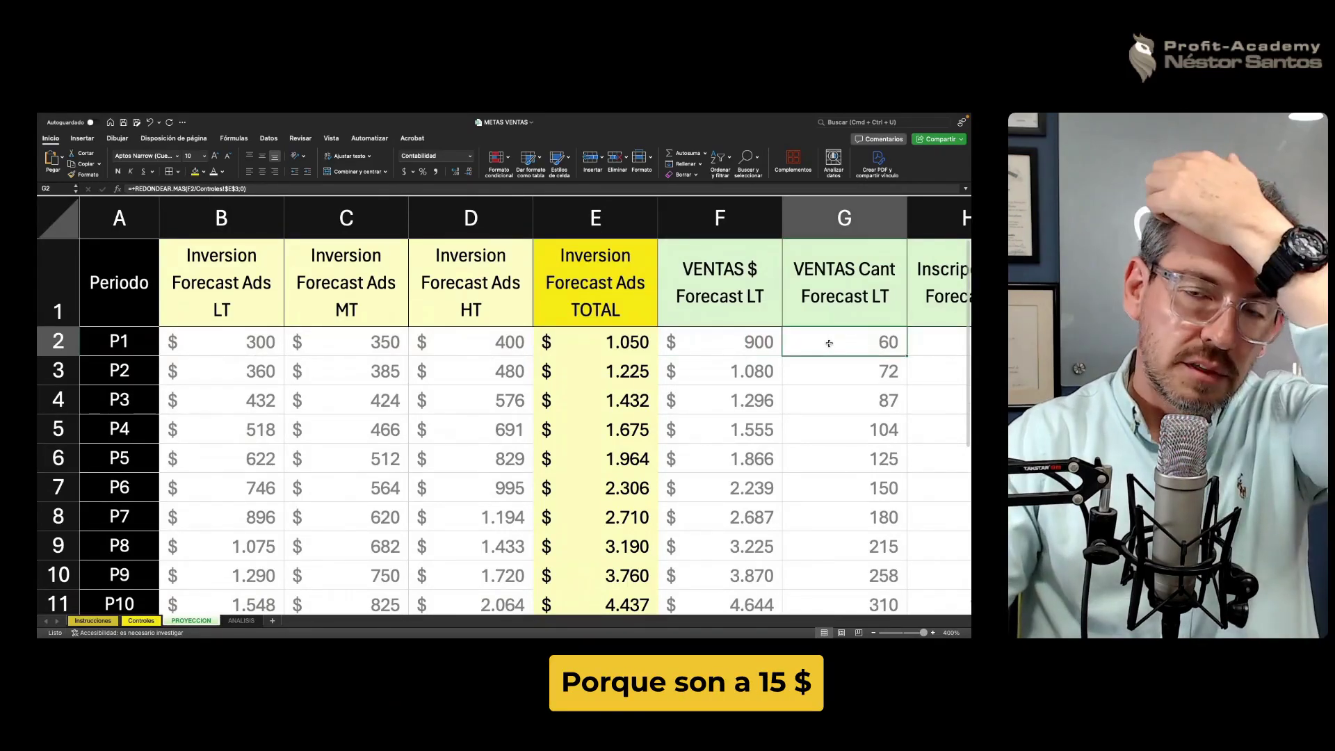
pyautogui.click(742, 341)
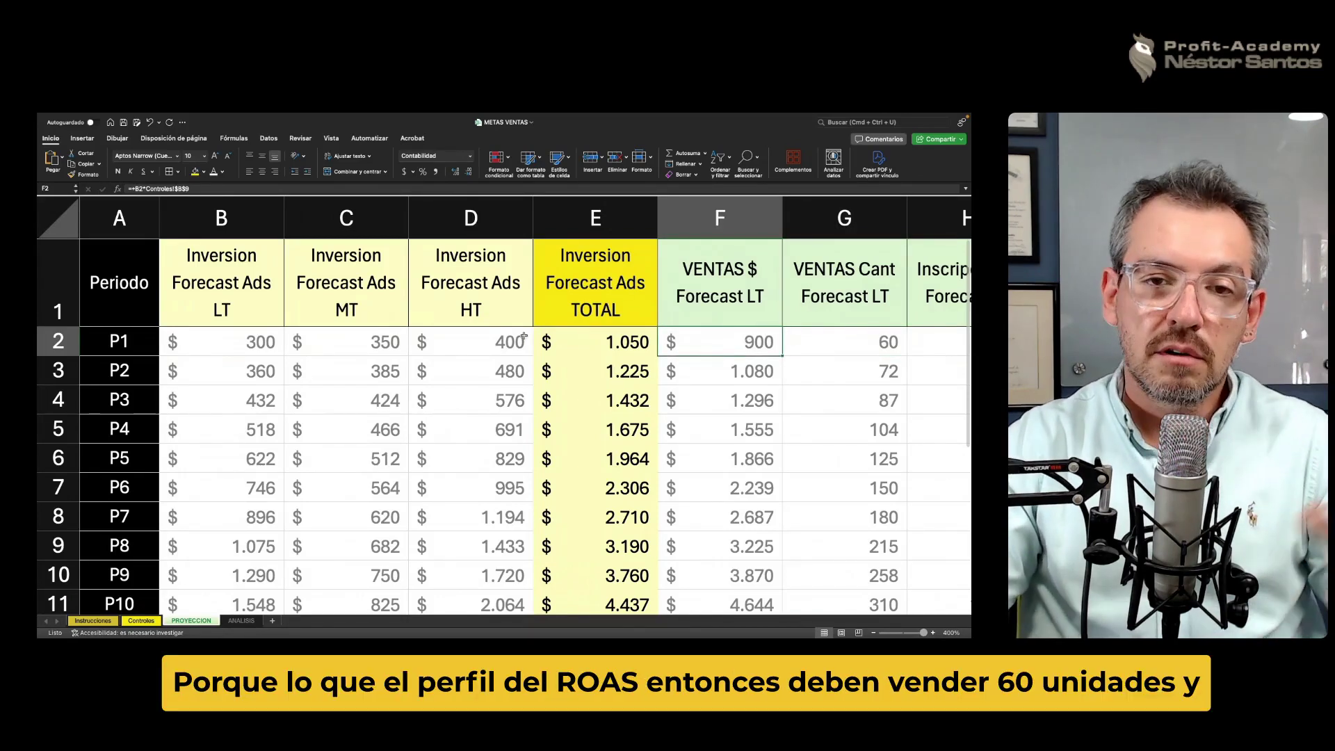
pyautogui.click(268, 340)
pyautogui.click(869, 337)
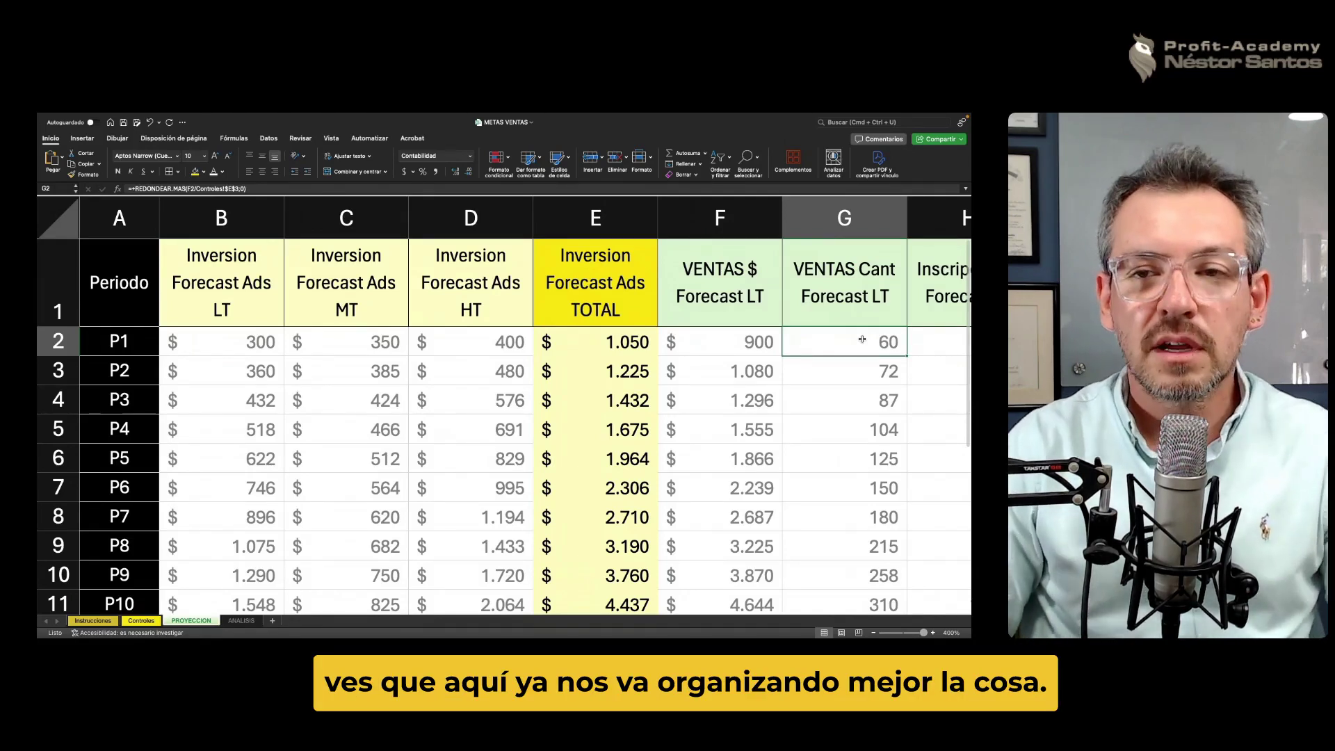
pyautogui.press('Right')
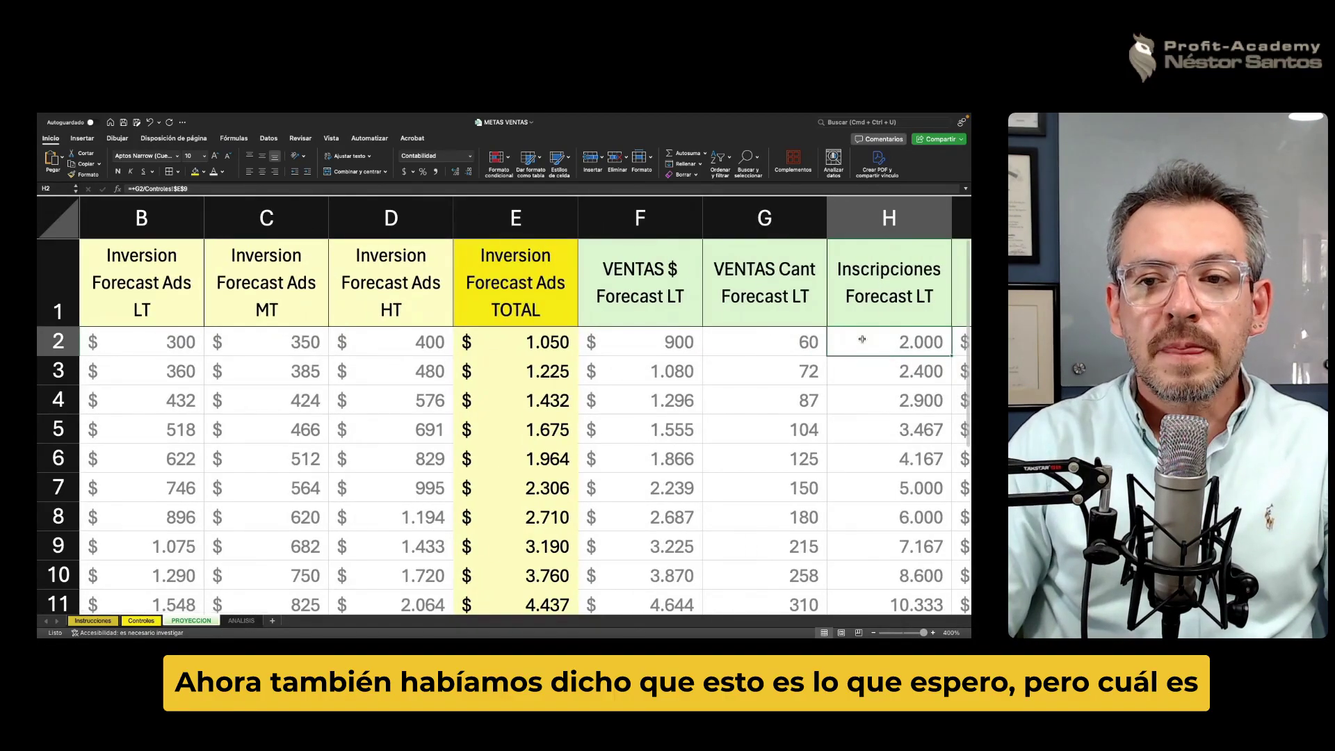
# Back on Controles, select the 3,00% LT conversion rate in E9.
pyautogui.click(142, 621)
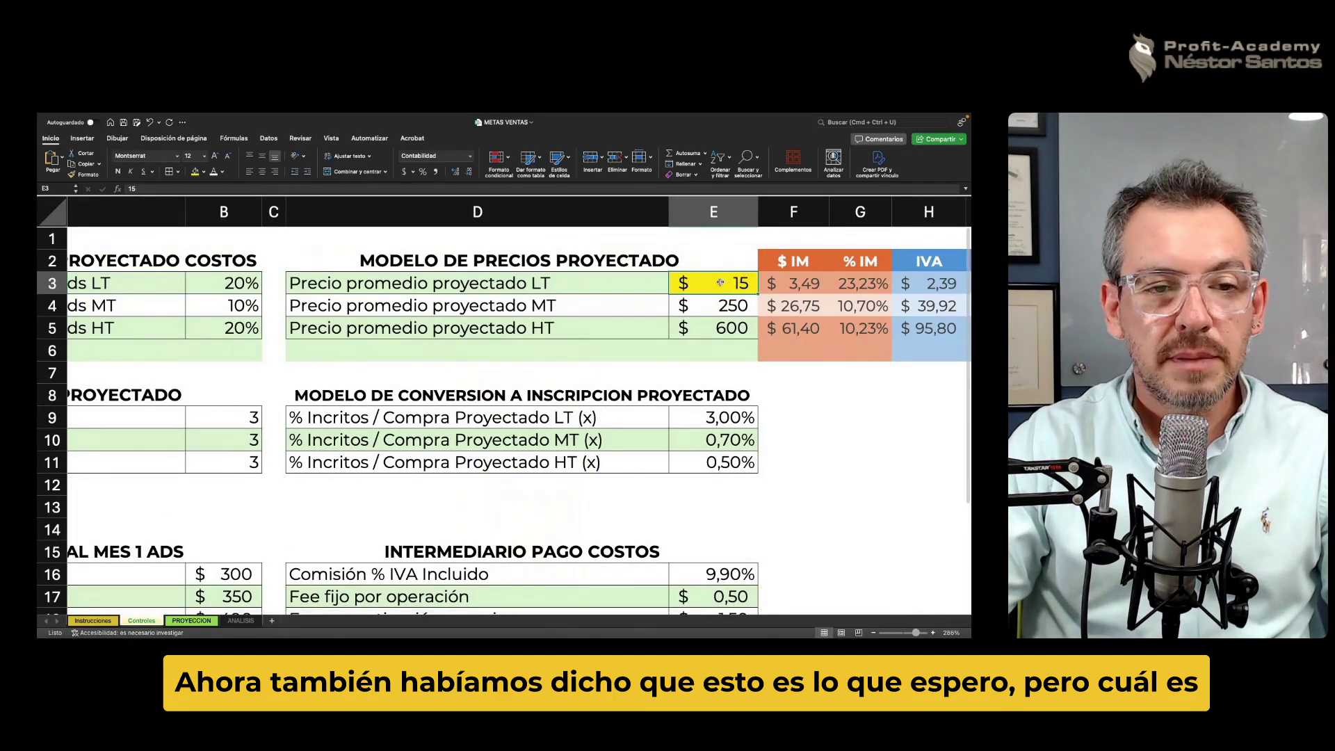
pyautogui.scroll(-5, 684, 357)
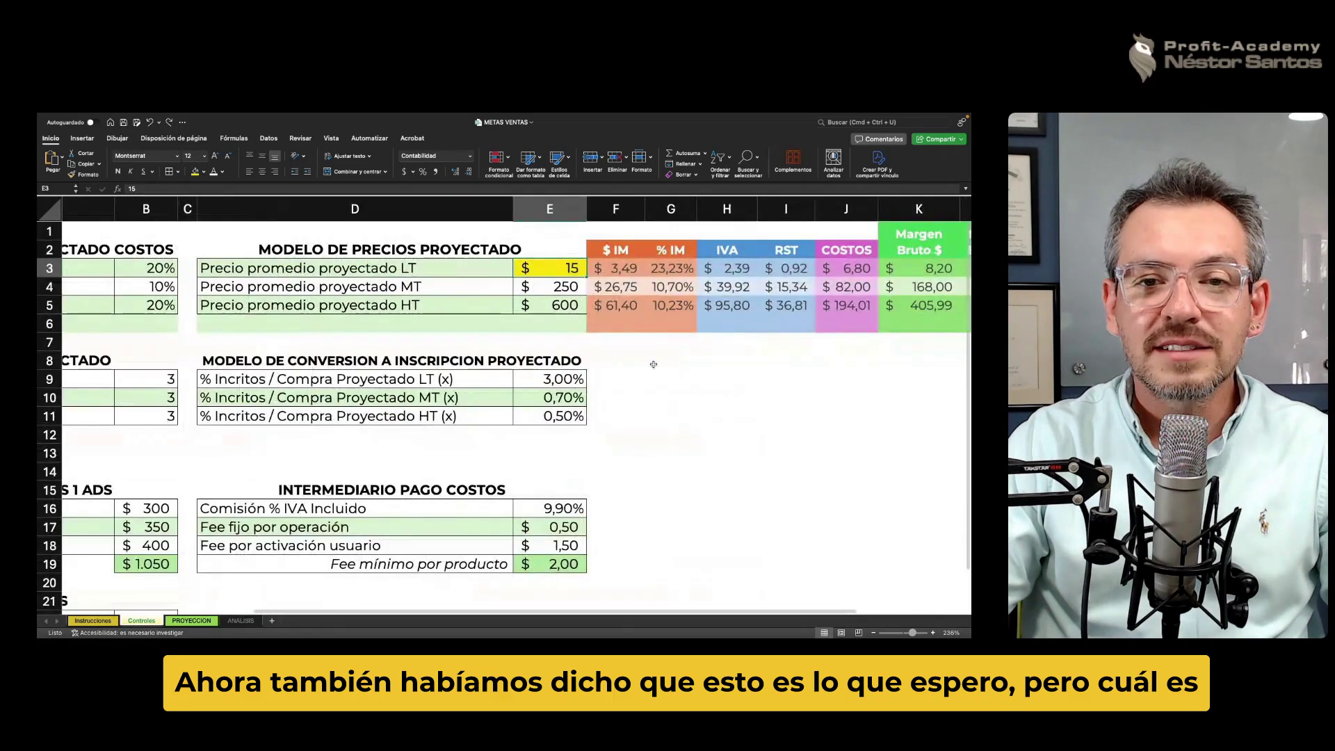
pyautogui.click(479, 456)
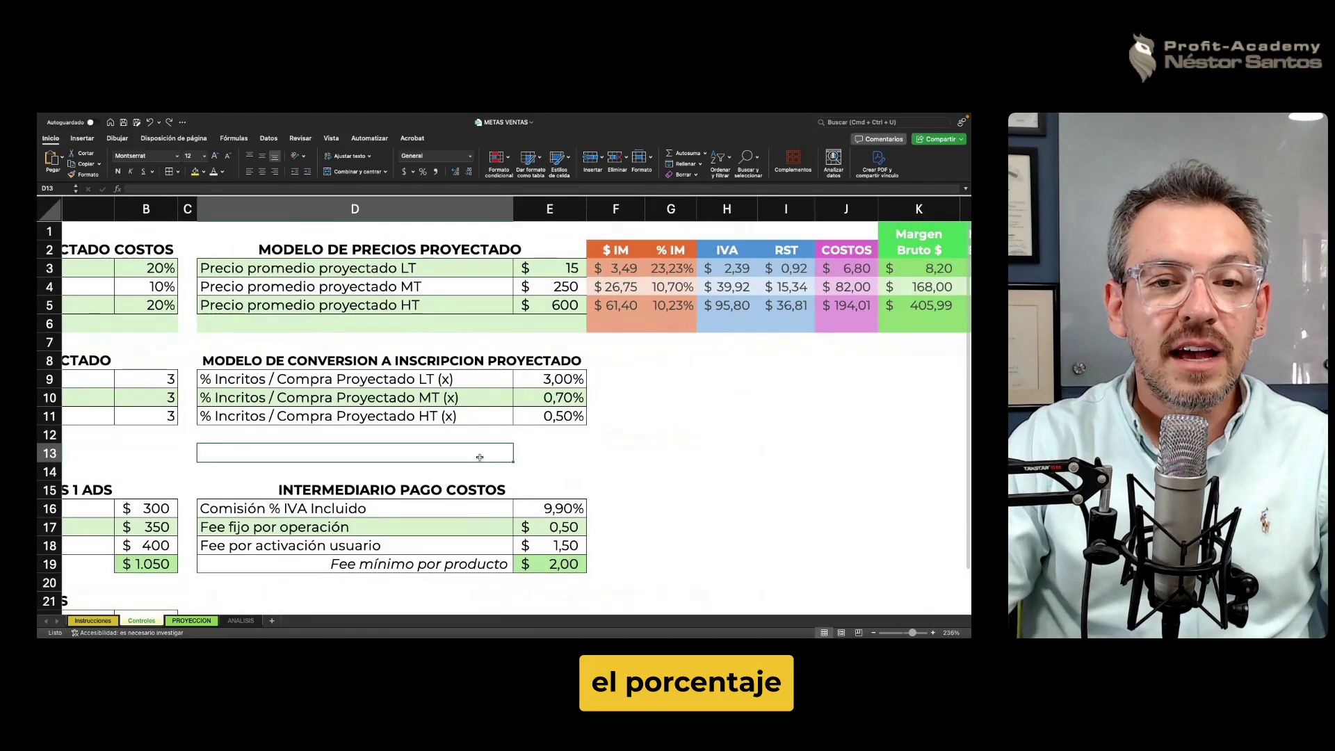
pyautogui.click(547, 380)
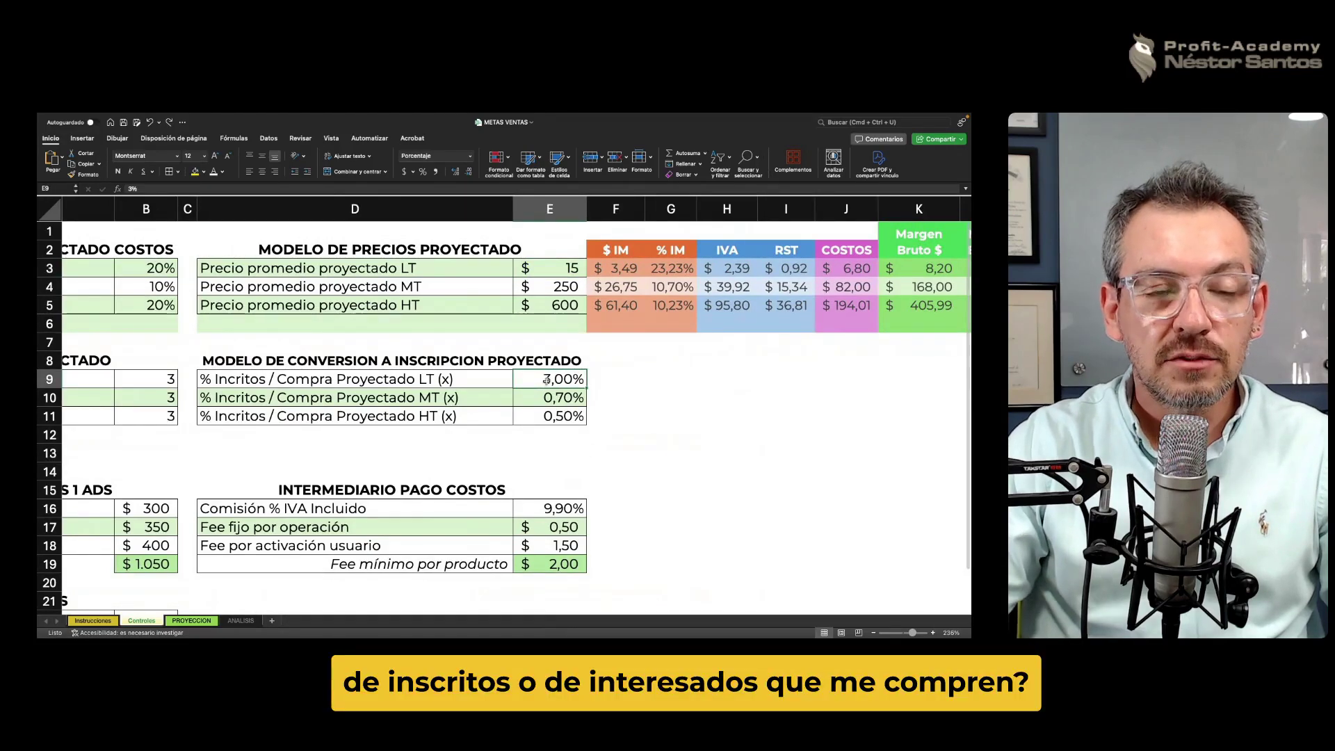
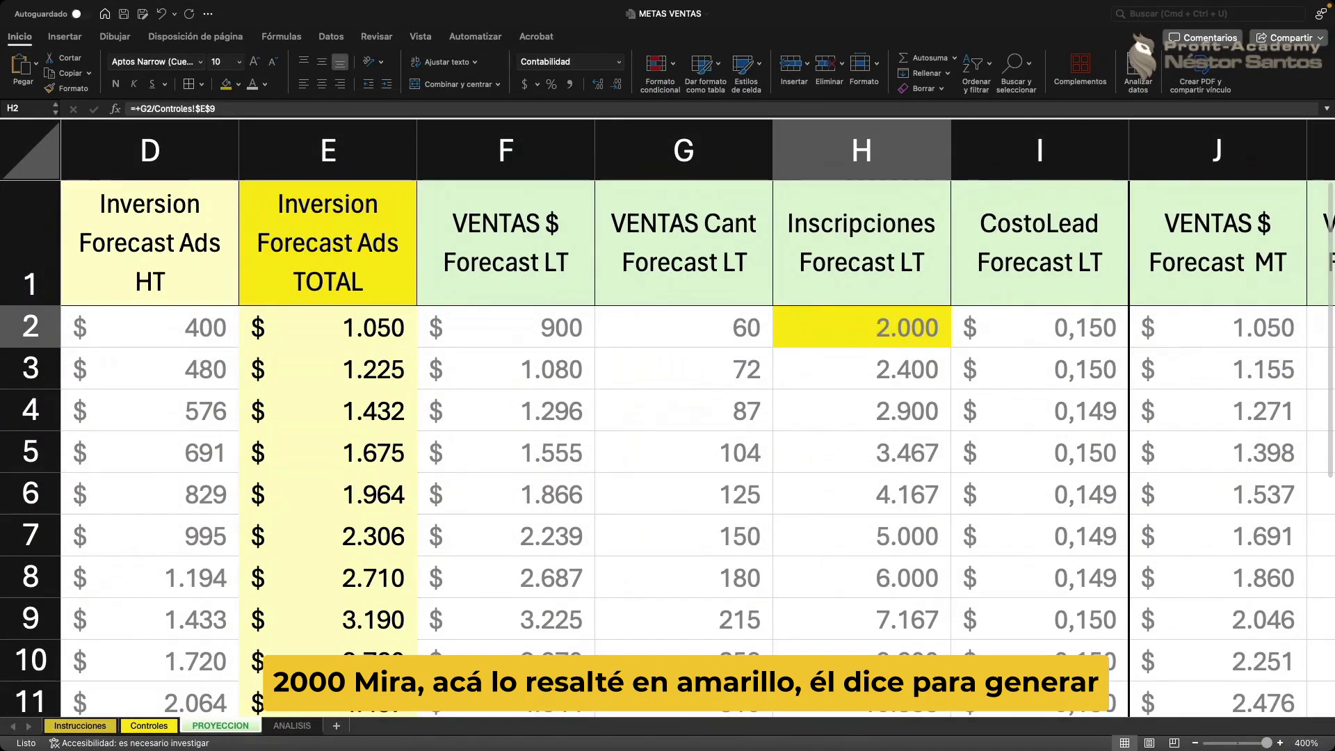
# Fill G2's 60 sales and the 3% conversion cell Controles!E9 with yellow.
pyautogui.click(724, 328)
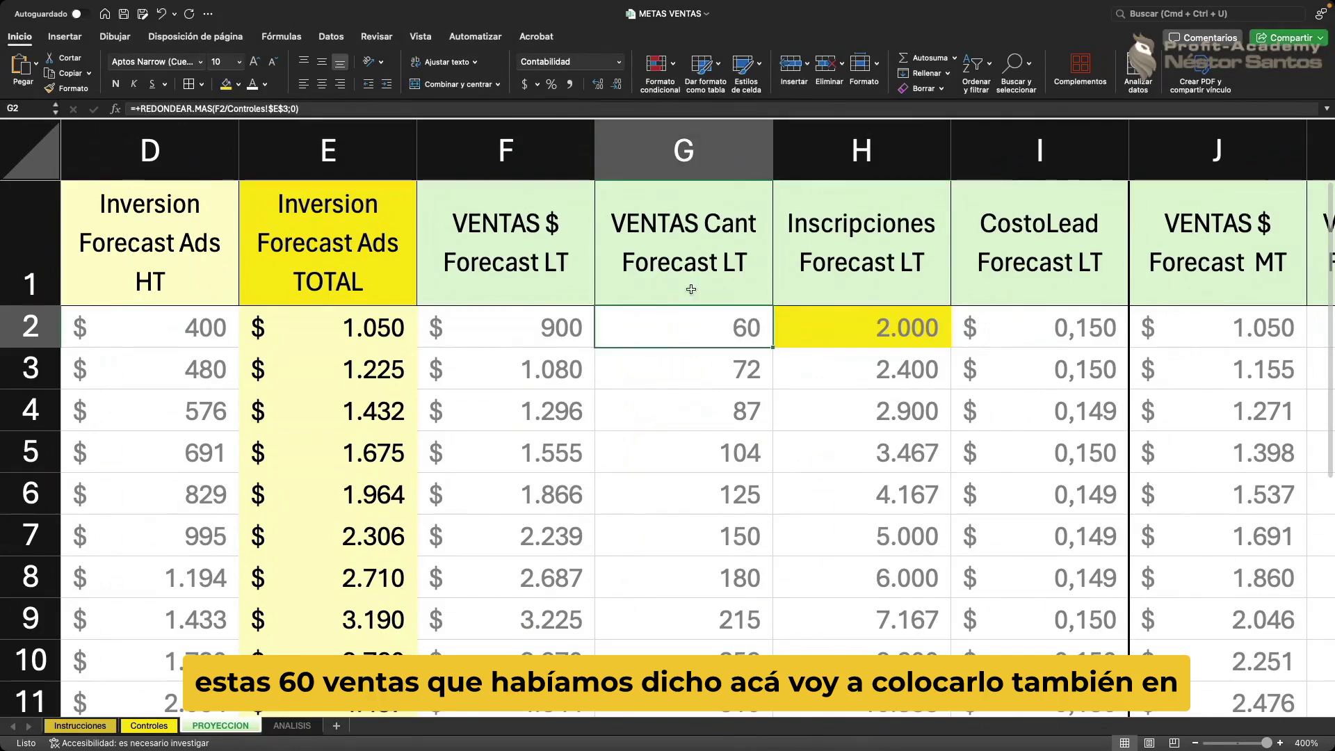
pyautogui.click(226, 84)
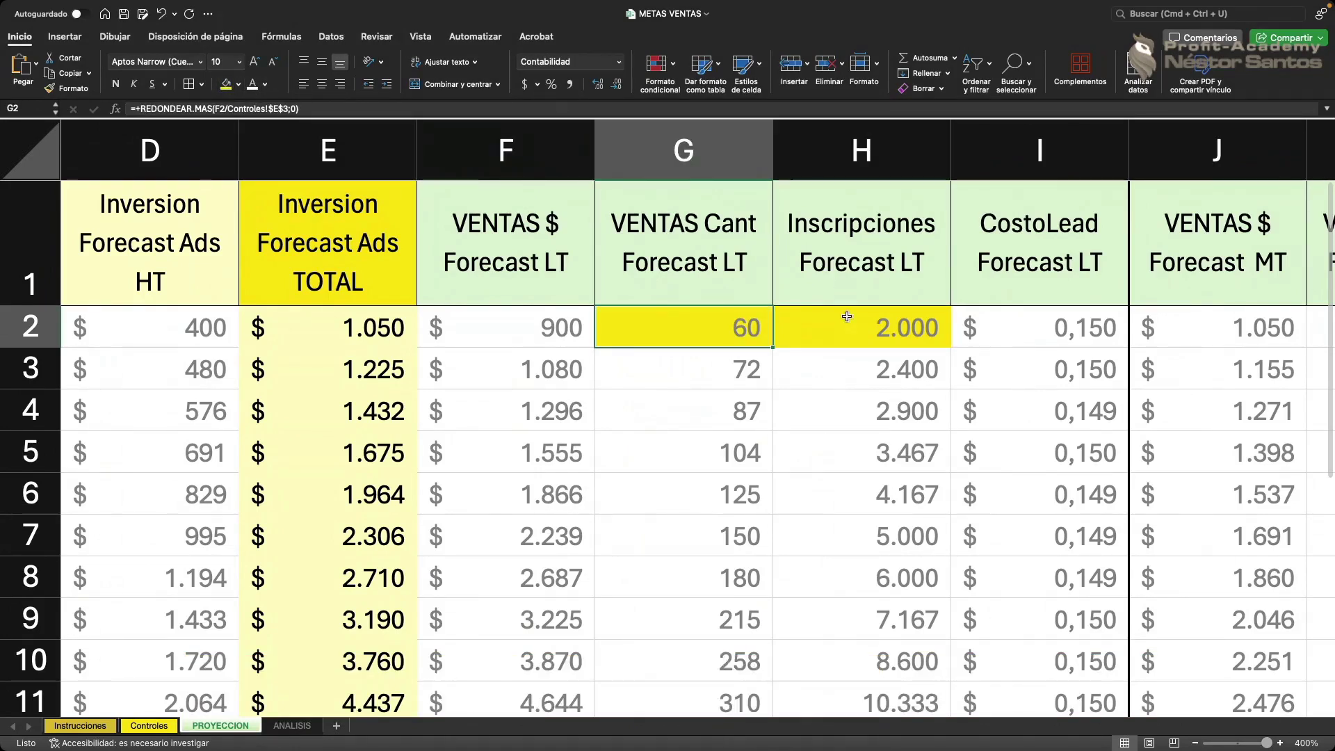
pyautogui.click(892, 321)
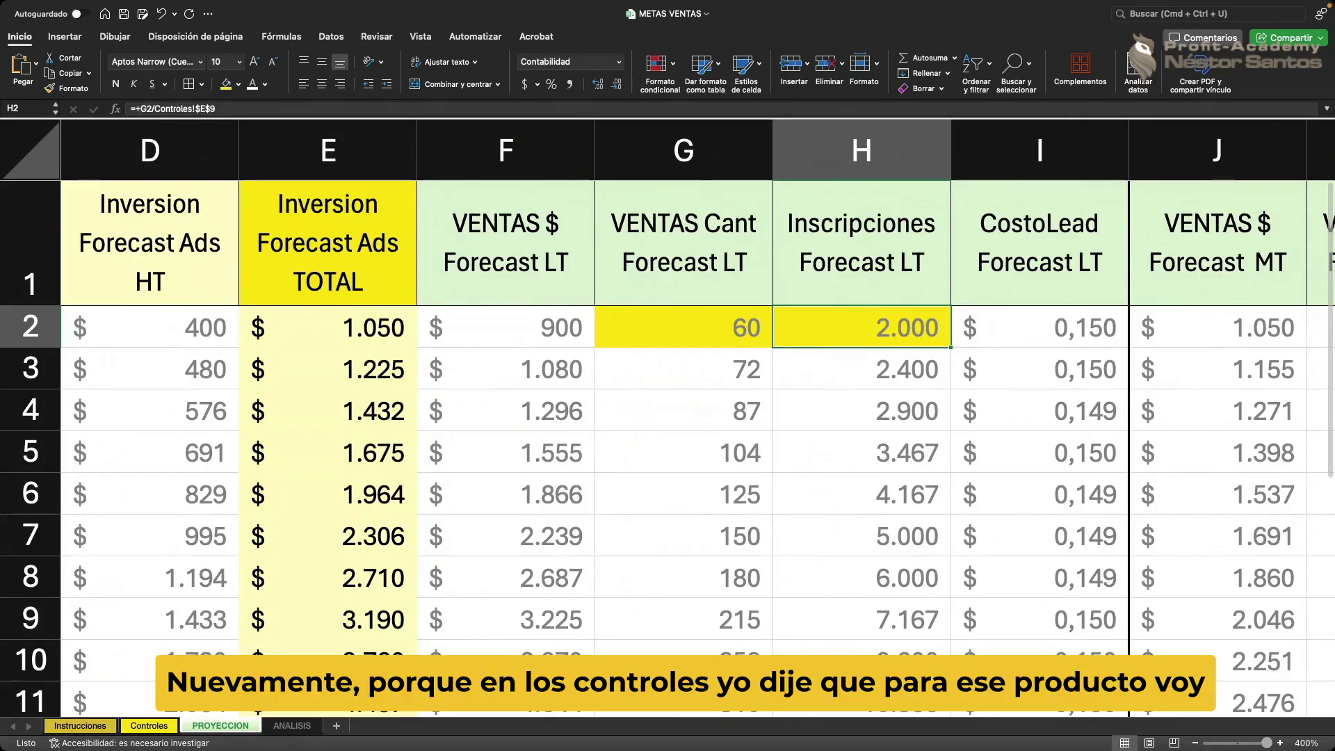
pyautogui.click(154, 727)
pyautogui.click(838, 431)
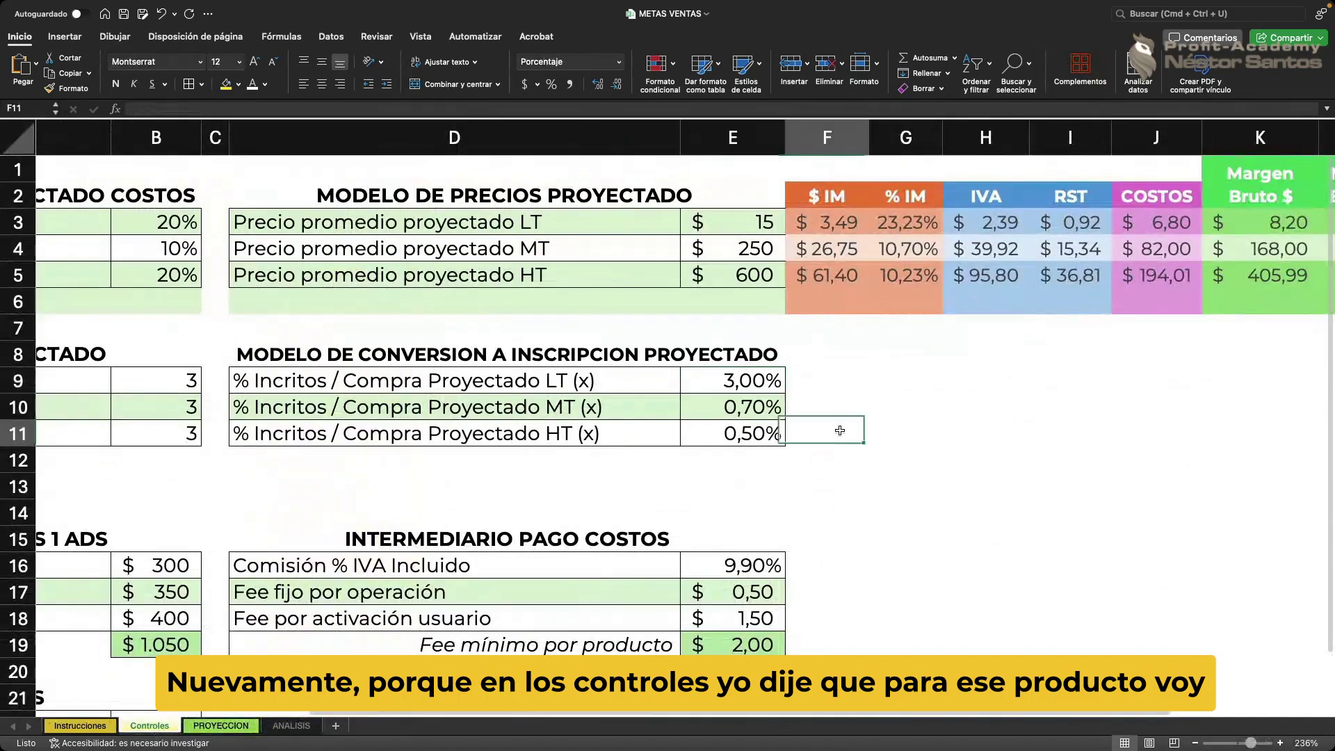
pyautogui.click(745, 383)
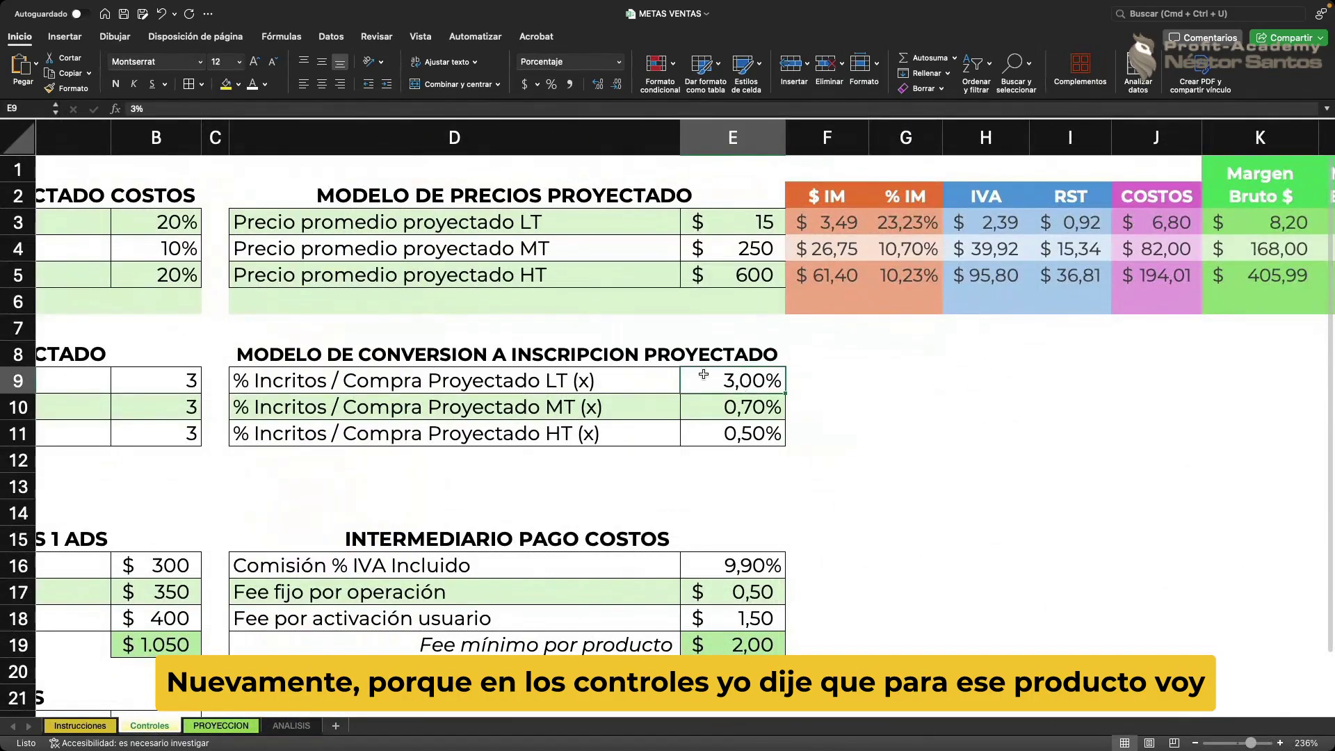
pyautogui.click(225, 84)
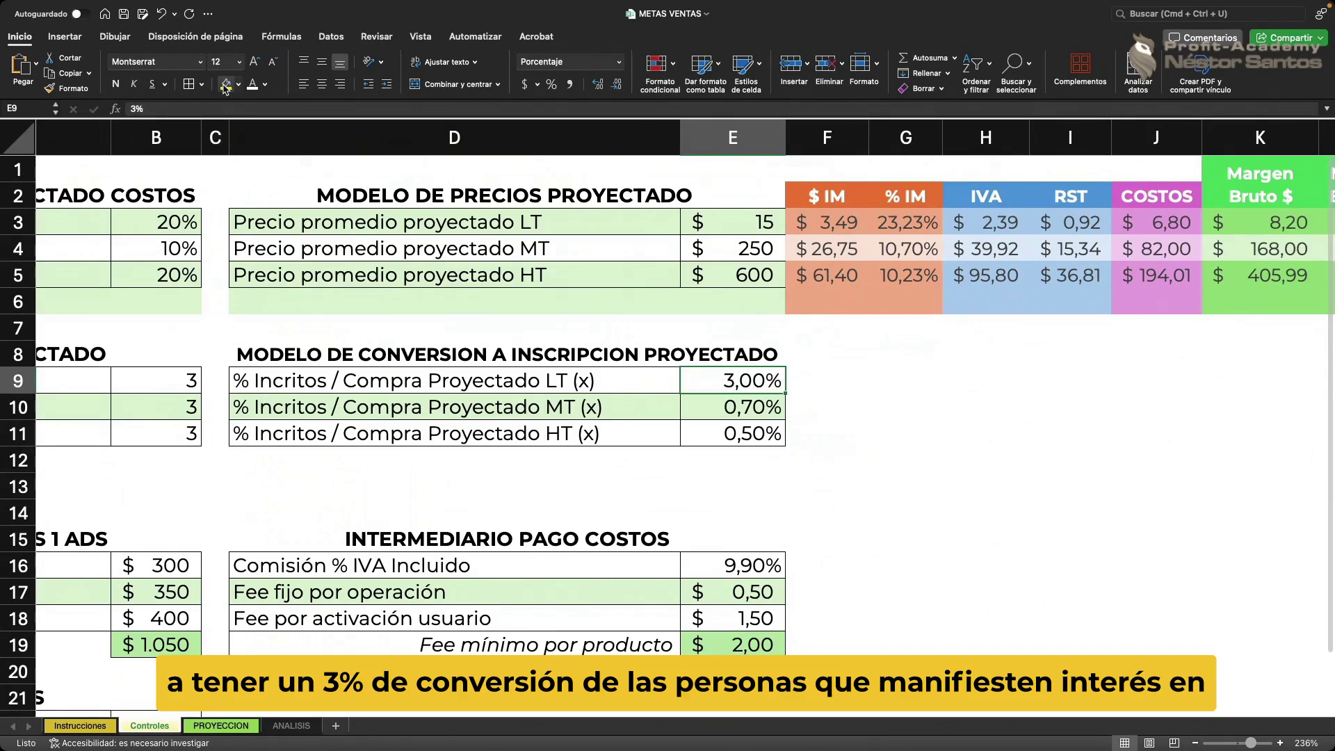
# Back on PROYECCION, recheck the G2 and H2 formulas and undo the yellow fills.
pyautogui.click(221, 725)
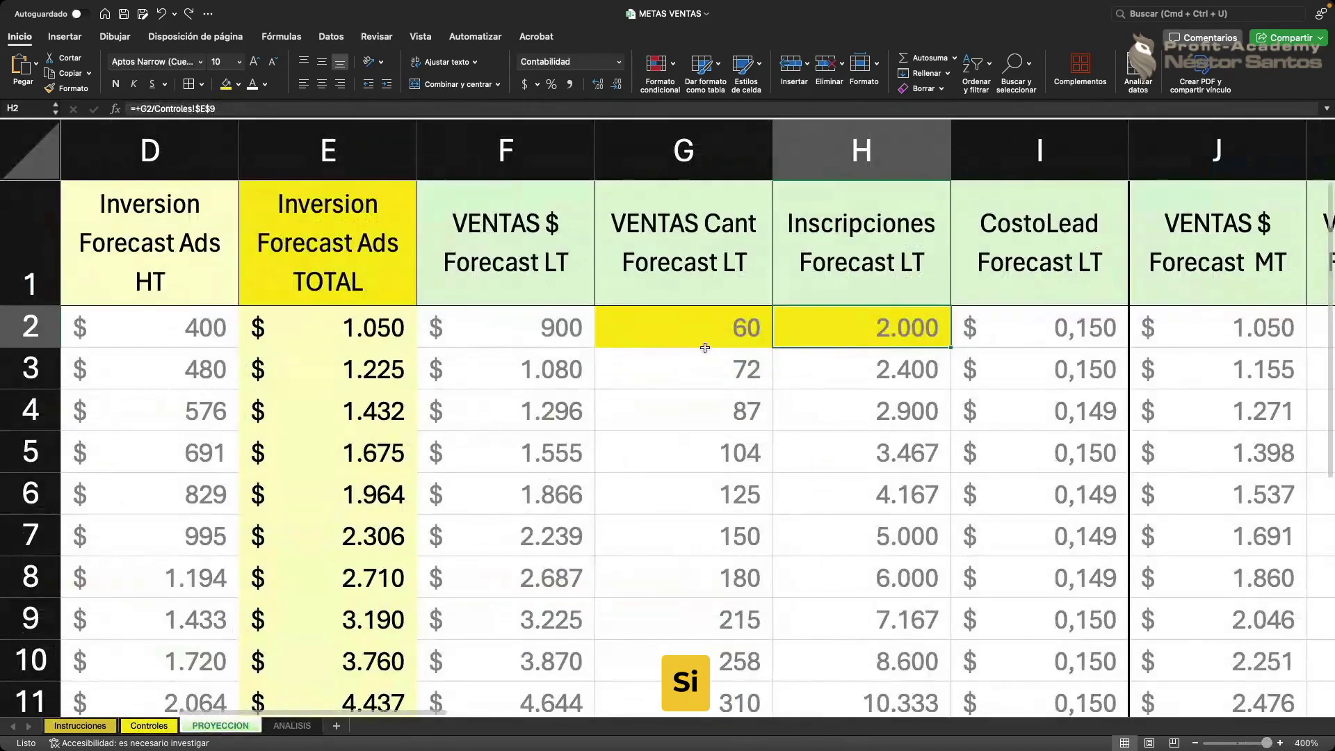
pyautogui.click(728, 324)
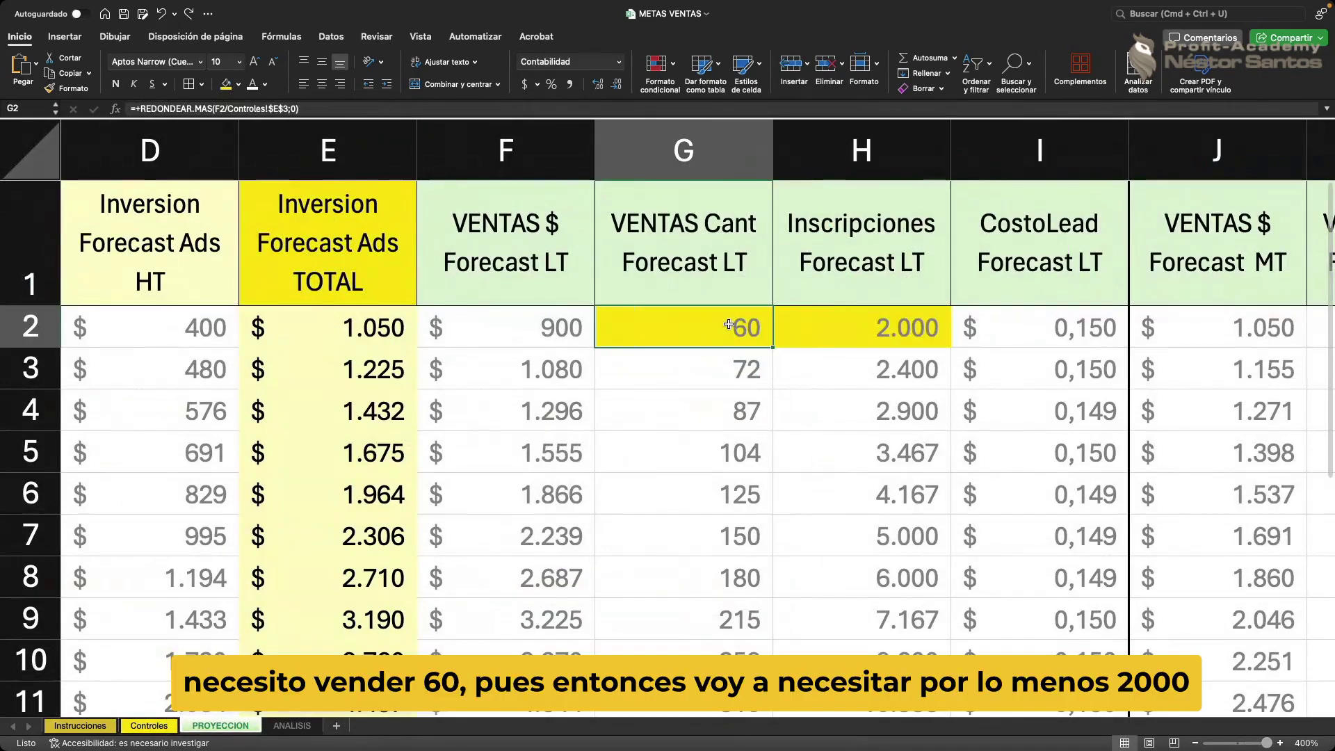
pyautogui.click(894, 331)
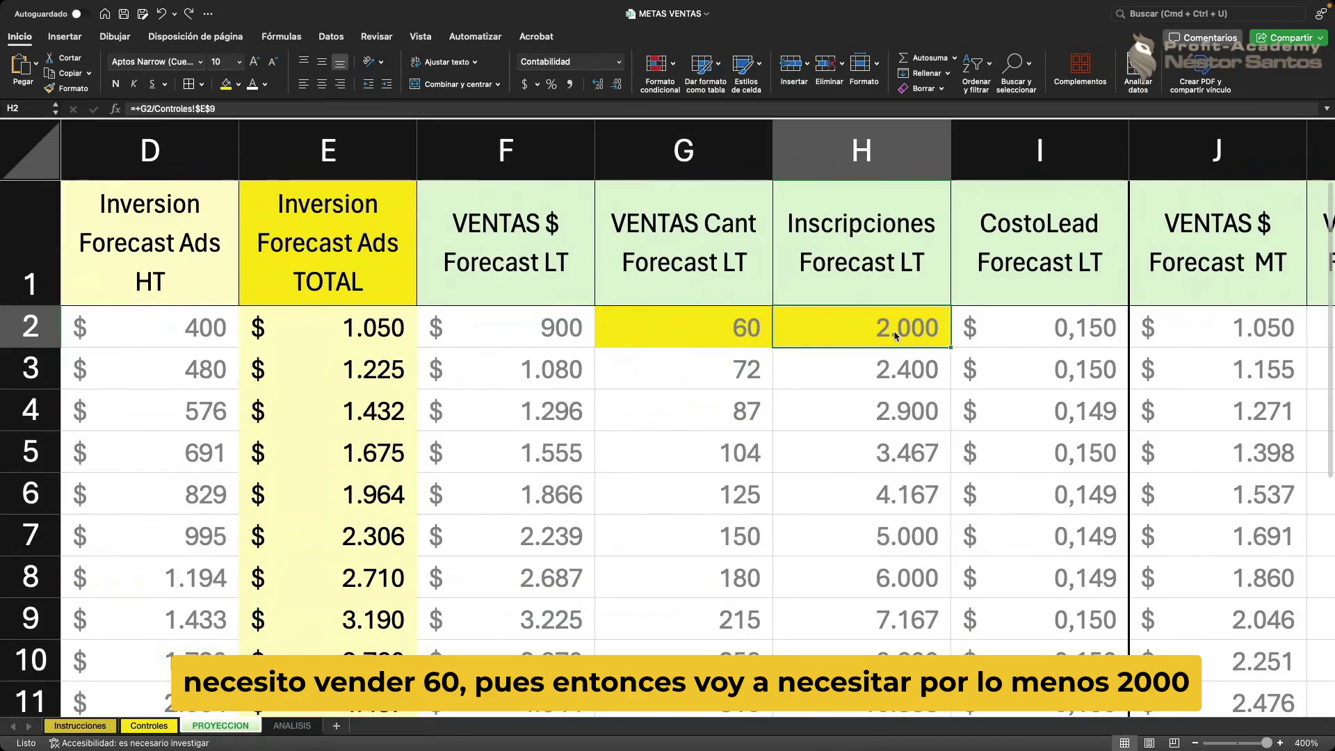
pyautogui.press('Left')
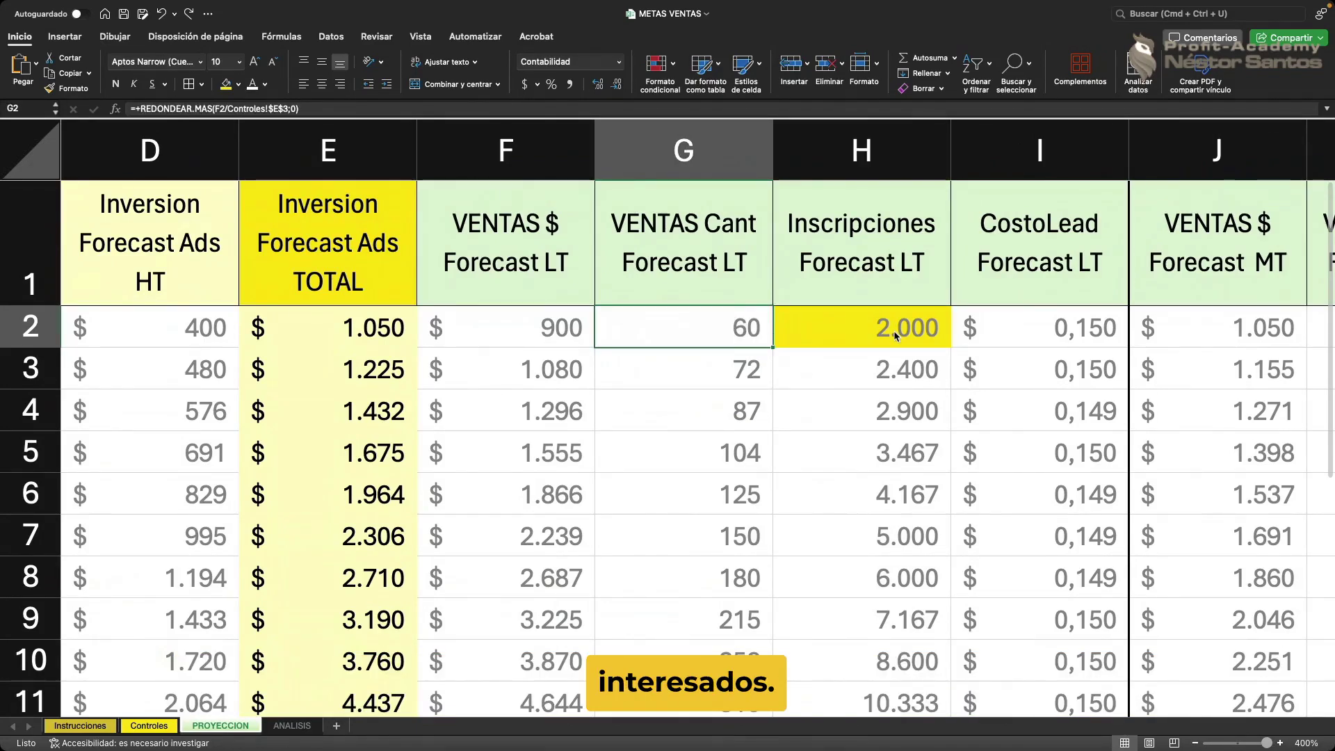
pyautogui.click(892, 333)
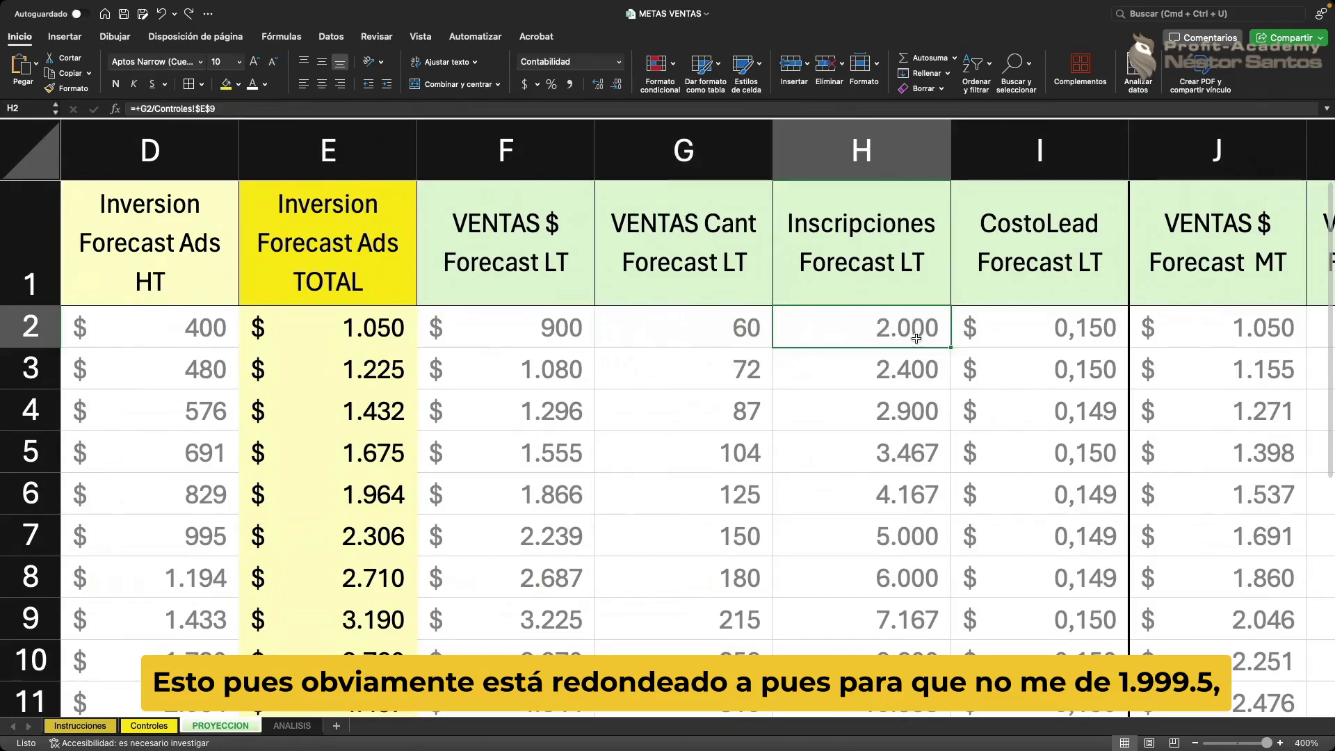
pyautogui.press('Left')
pyautogui.click(852, 328)
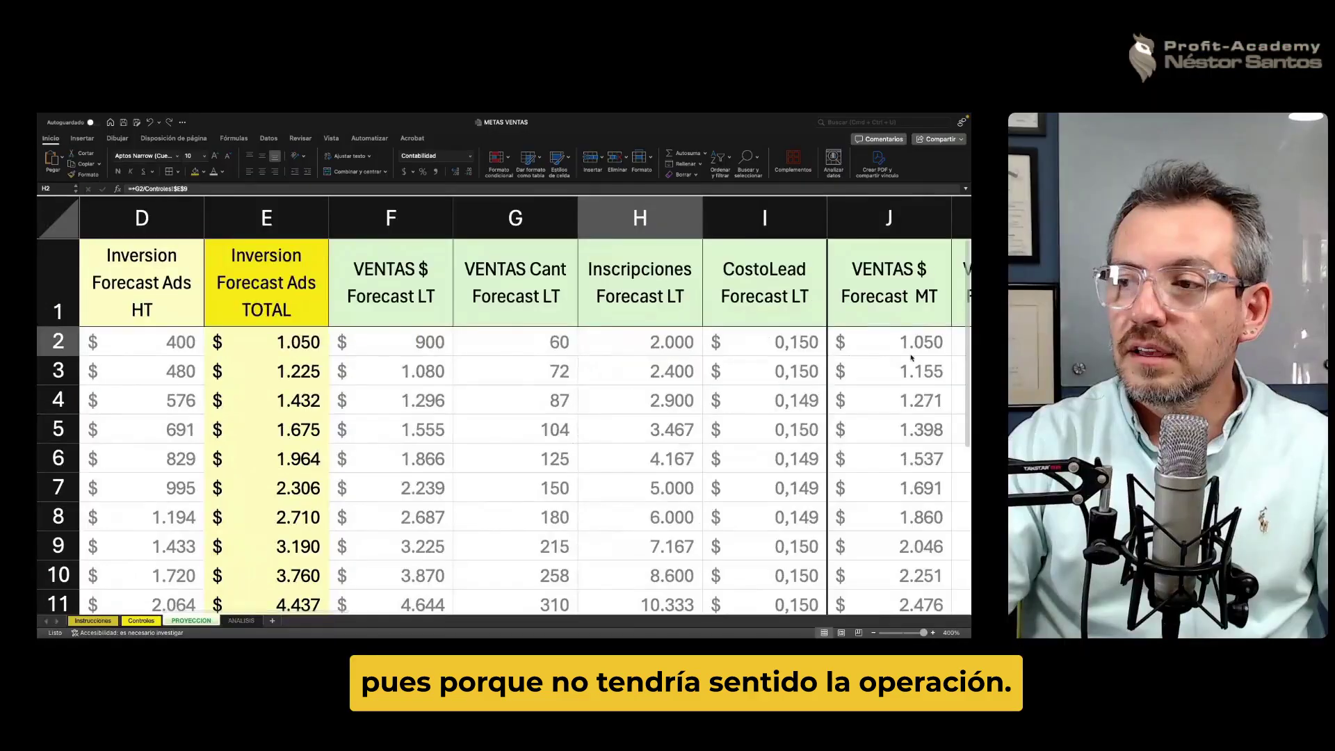
pyautogui.click(765, 342)
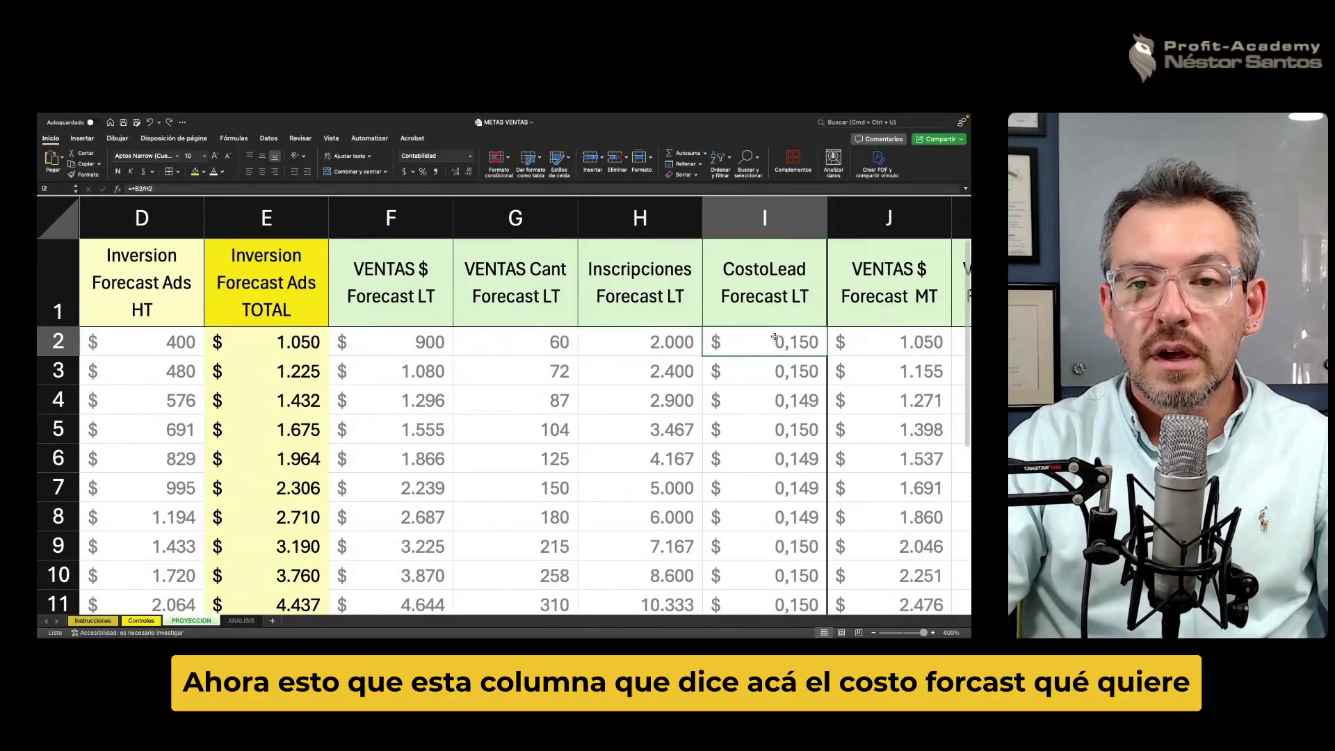
pyautogui.press('Up')
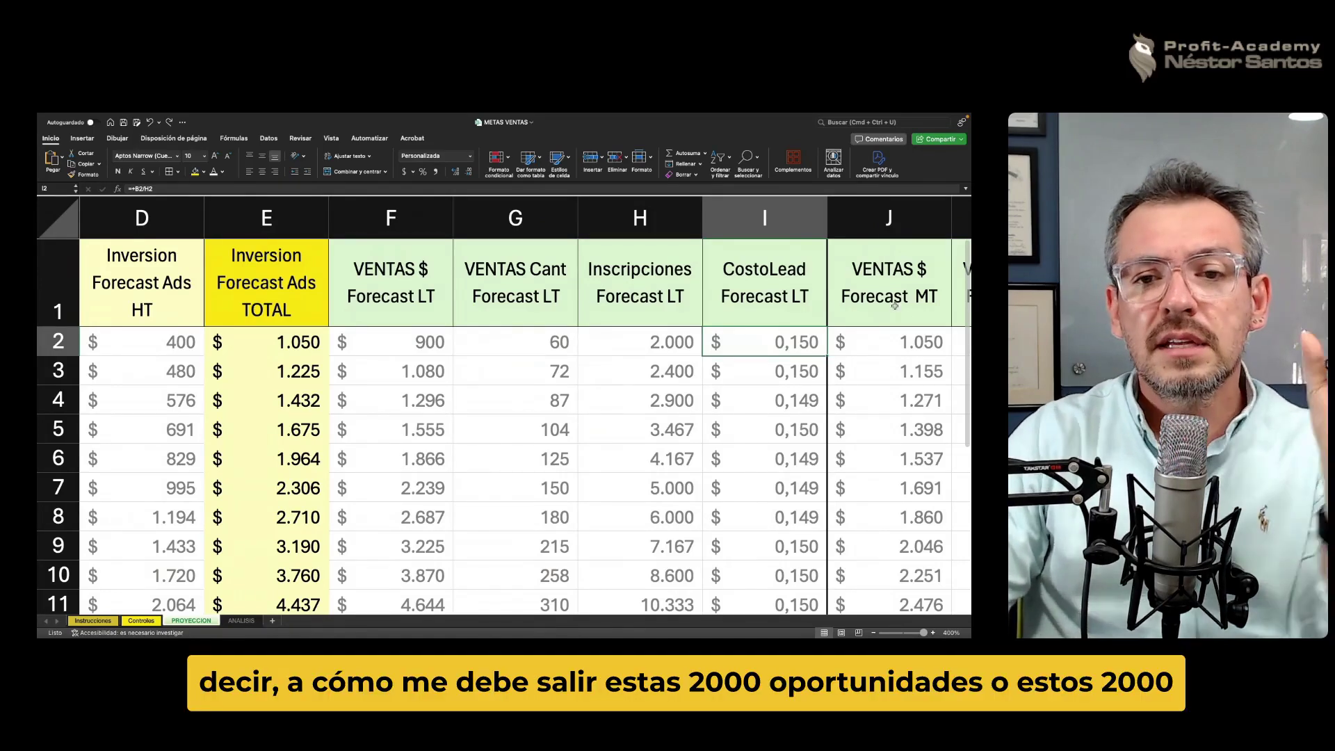
pyautogui.press('Down')
pyautogui.click(732, 341)
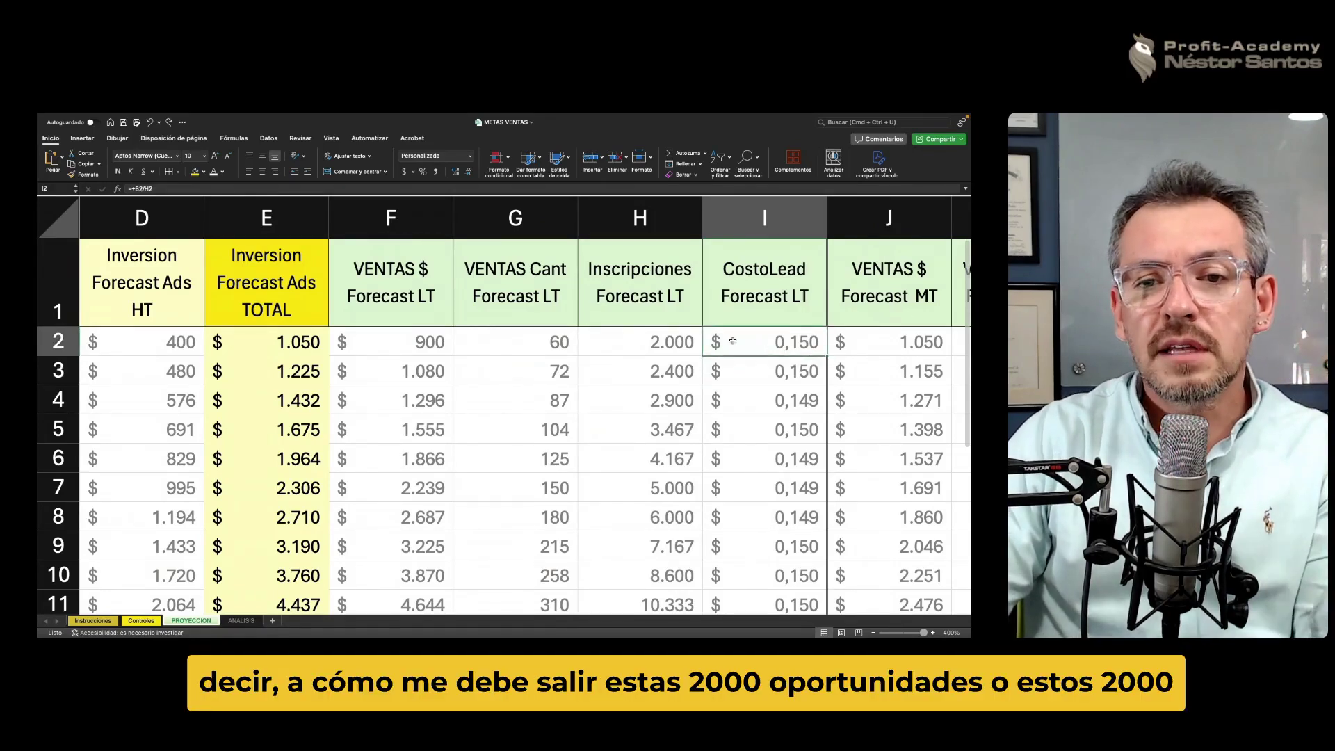
pyautogui.click(684, 342)
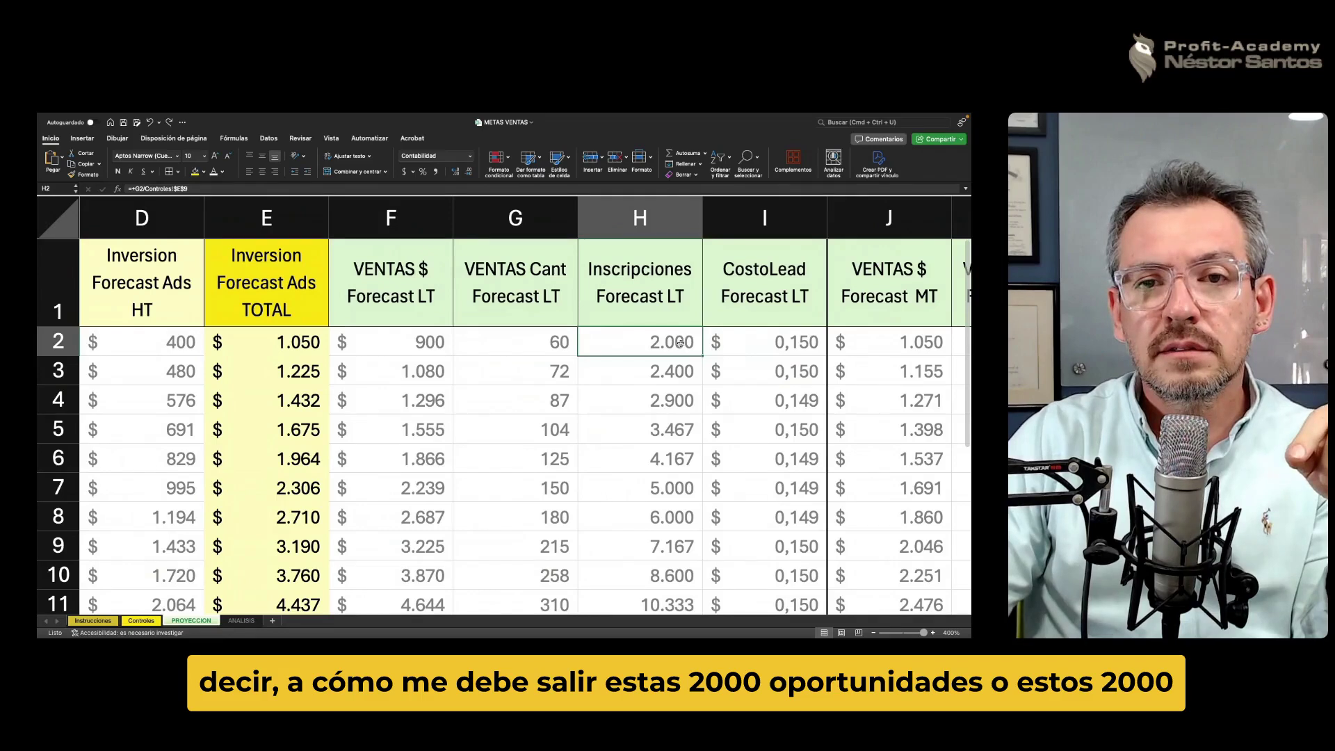
pyautogui.click(780, 341)
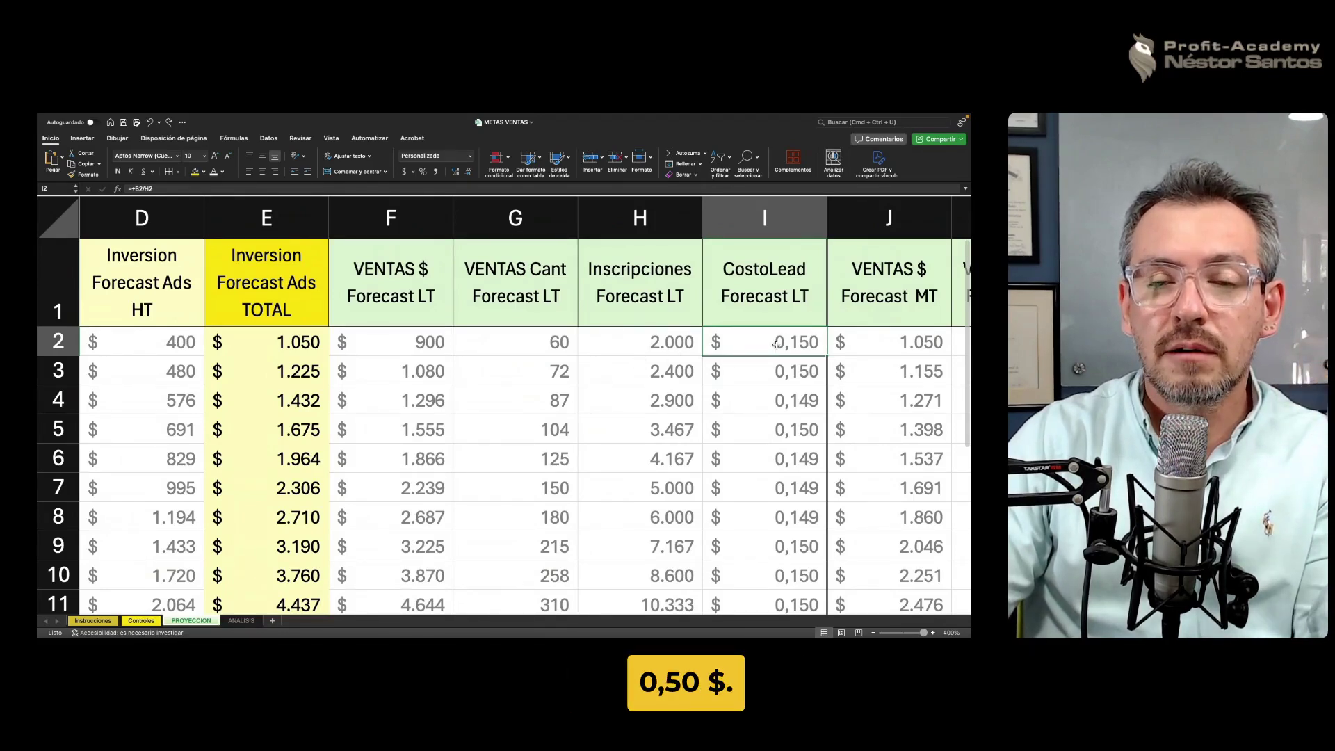
pyautogui.click(679, 343)
pyautogui.click(741, 344)
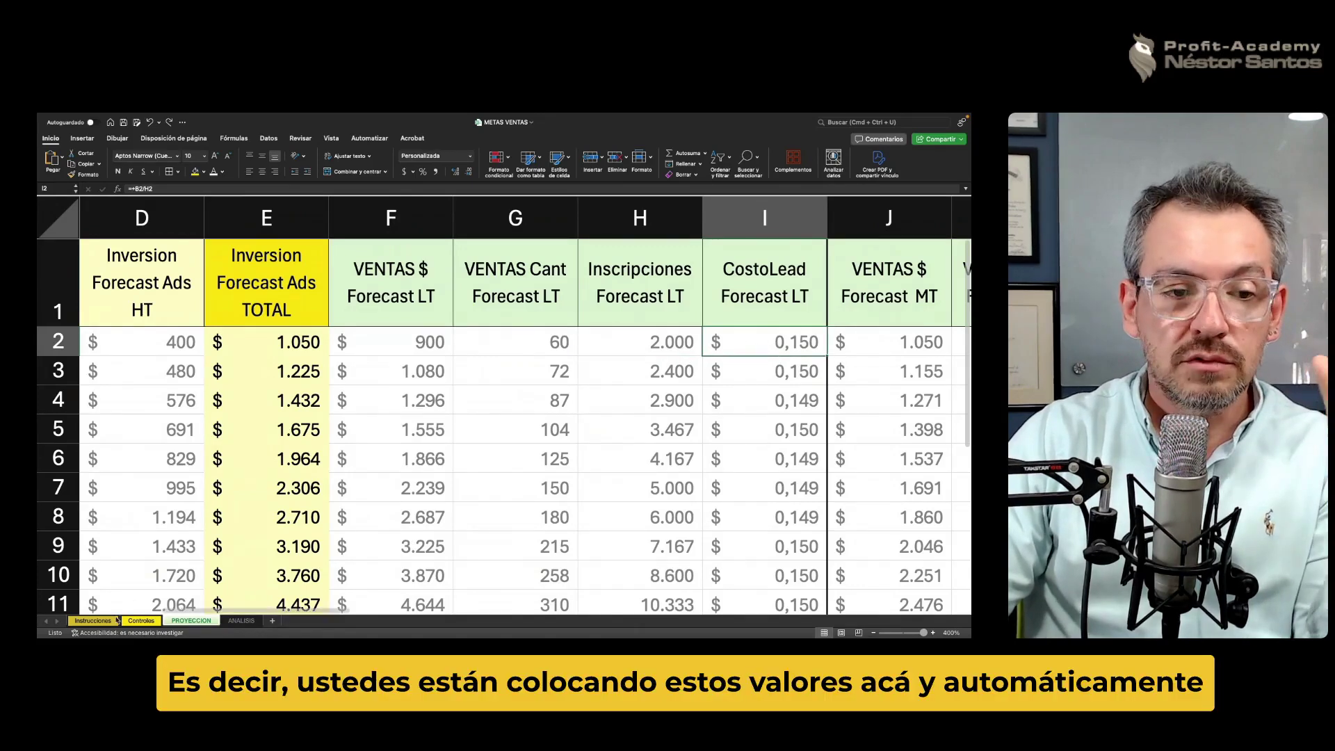
pyautogui.click(141, 621)
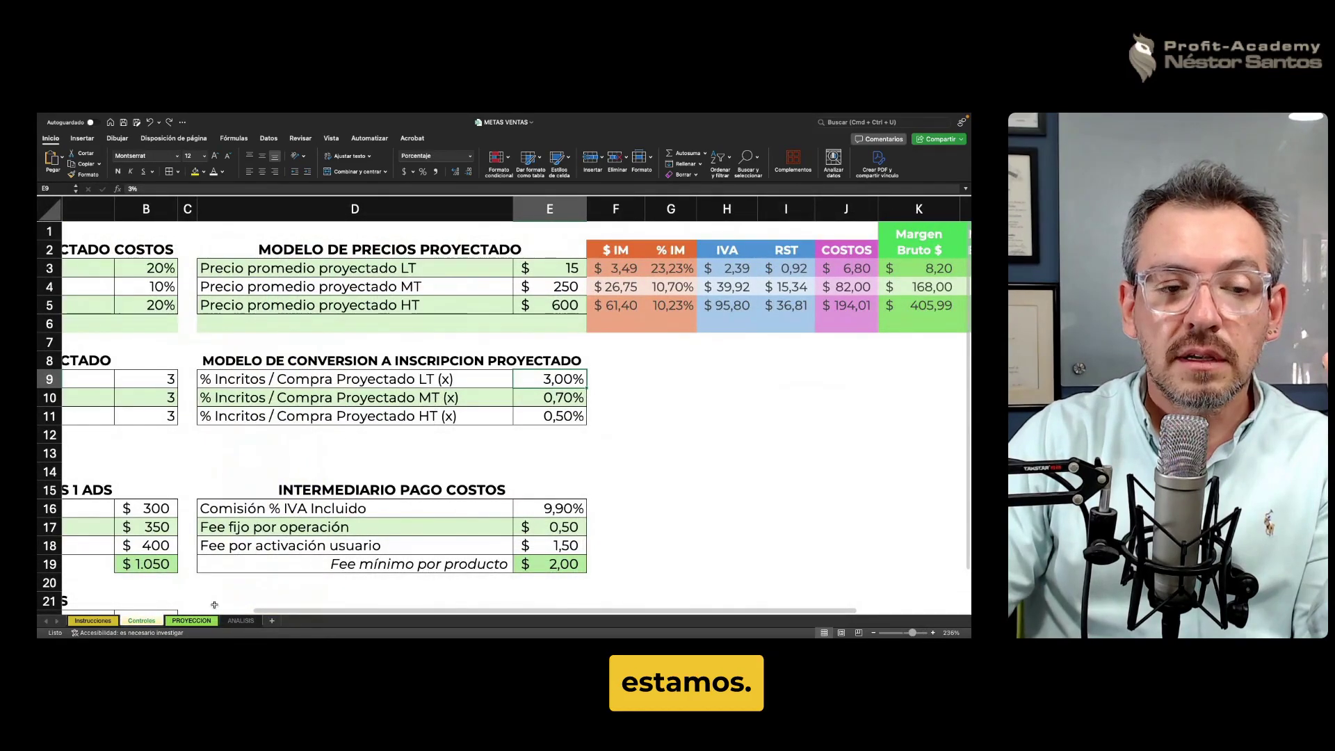
pyautogui.click(203, 621)
pyautogui.click(787, 365)
pyautogui.click(783, 345)
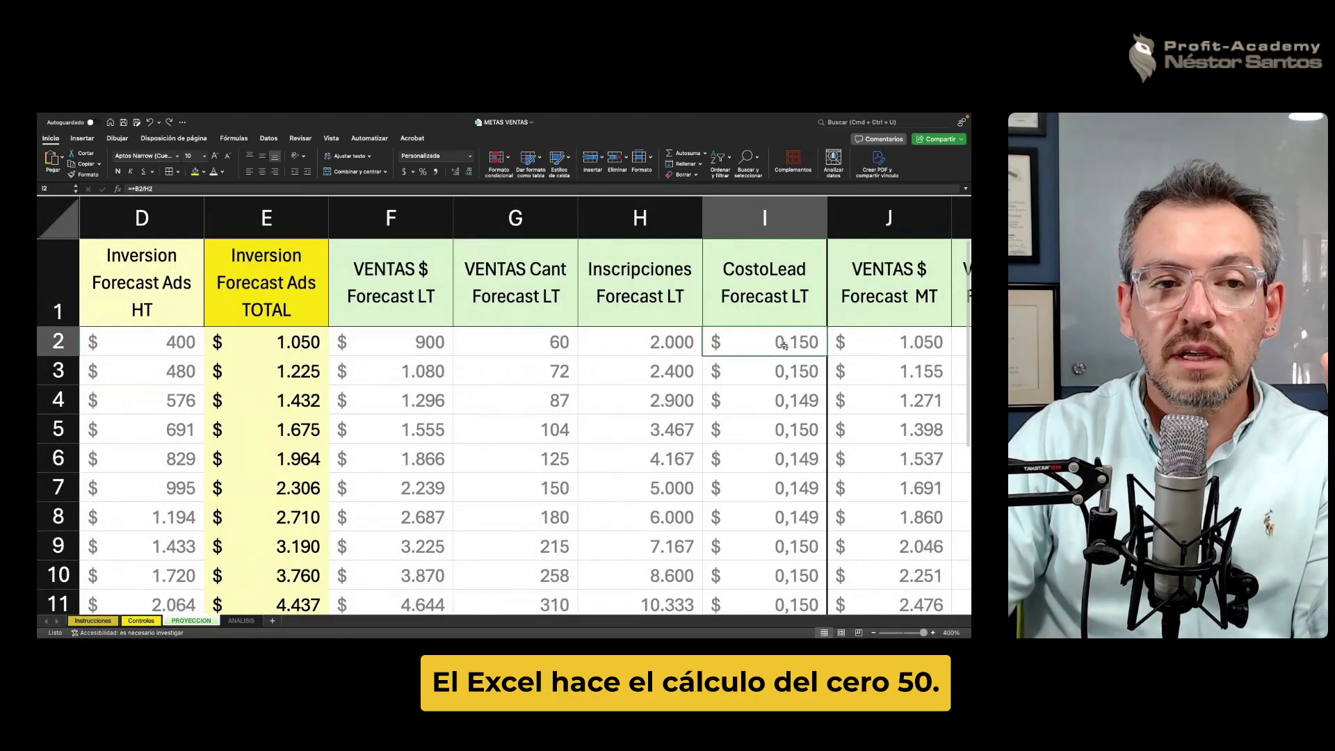
pyautogui.click(238, 188)
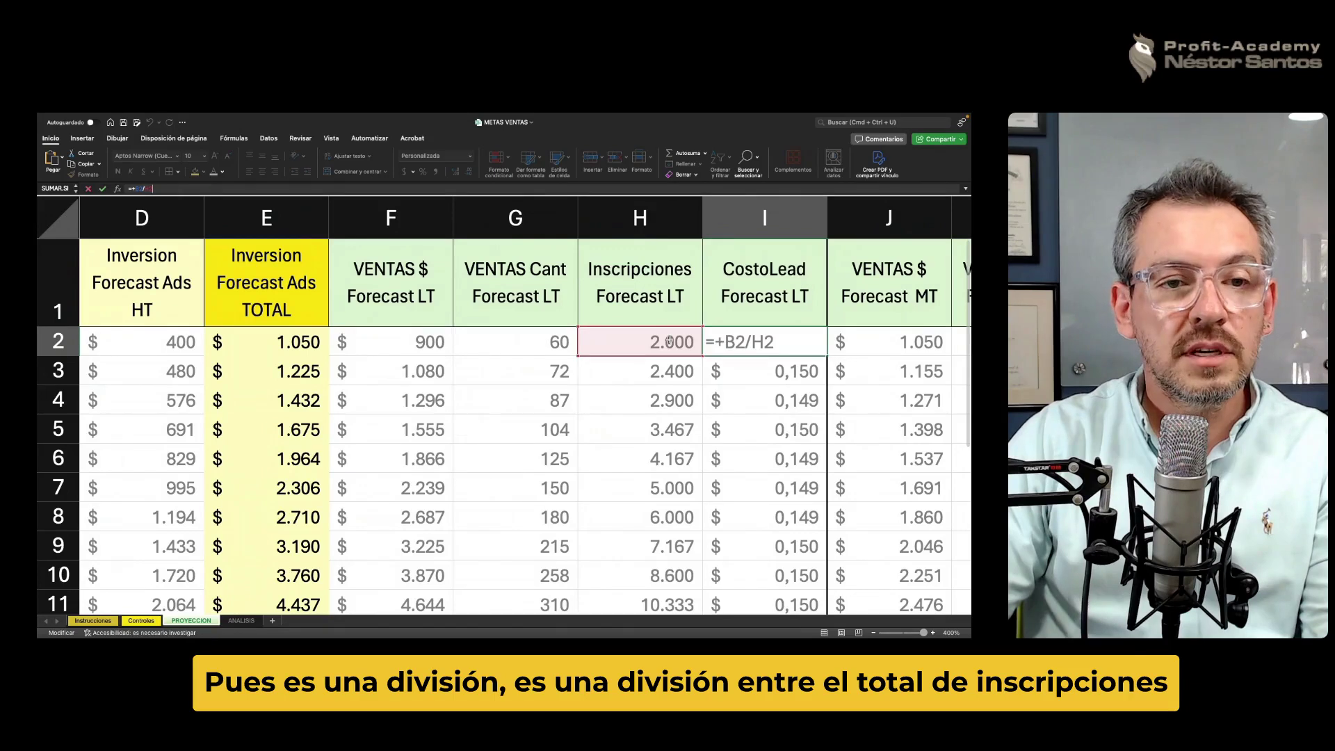
pyautogui.press('Return')
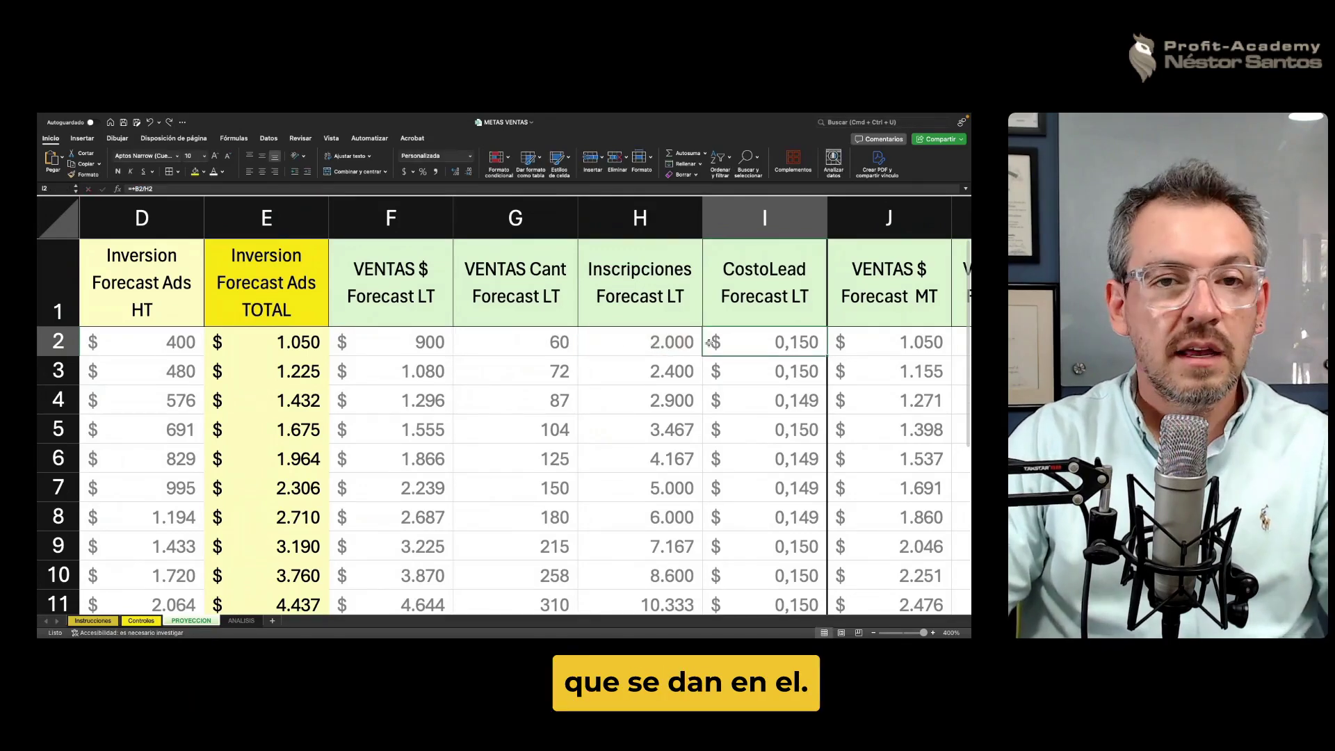
pyautogui.click(669, 343)
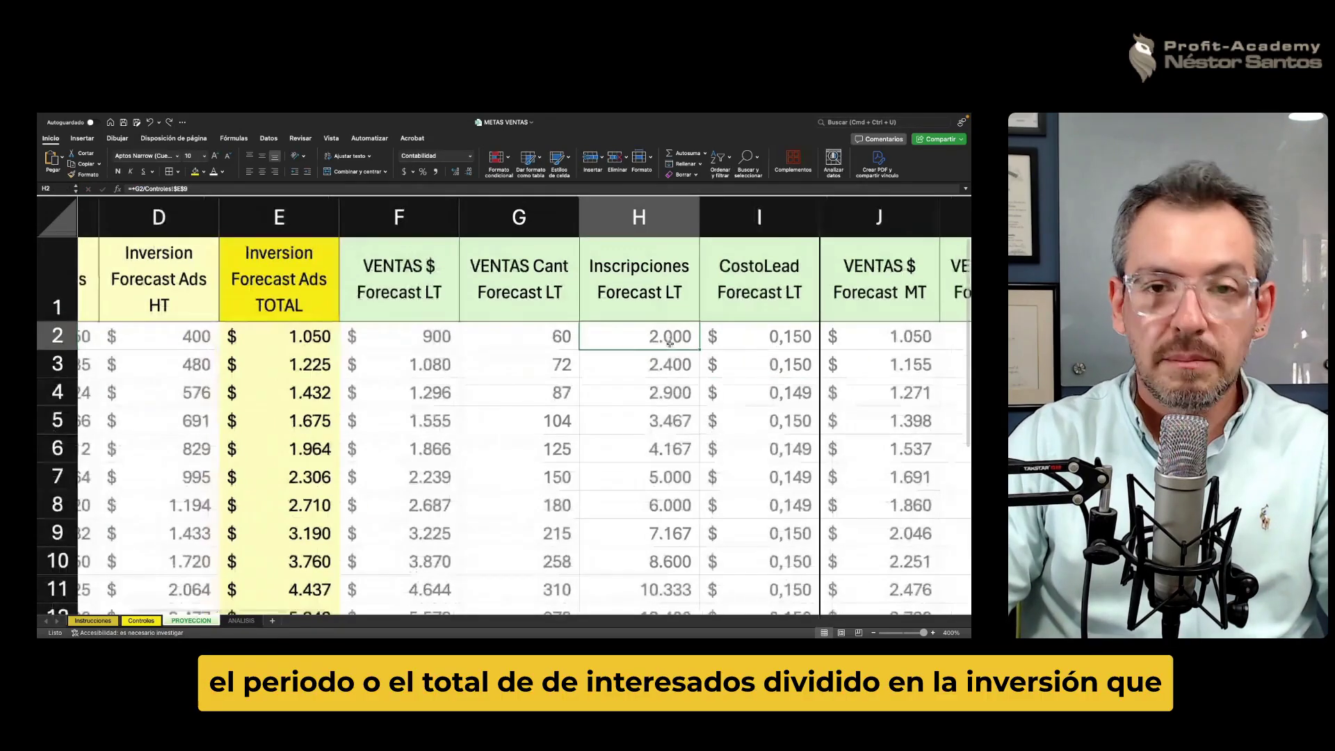
pyautogui.scroll(-2, 669, 342)
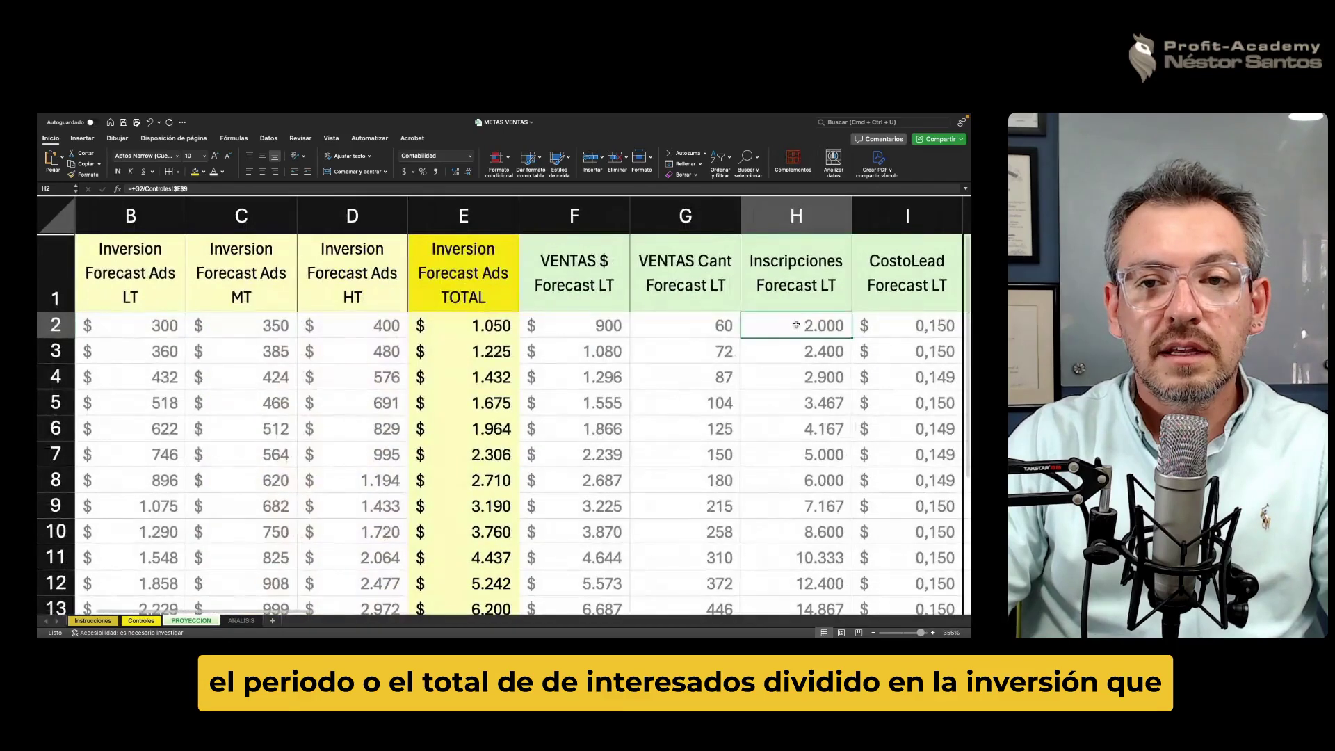
pyautogui.click(907, 326)
pyautogui.click(311, 187)
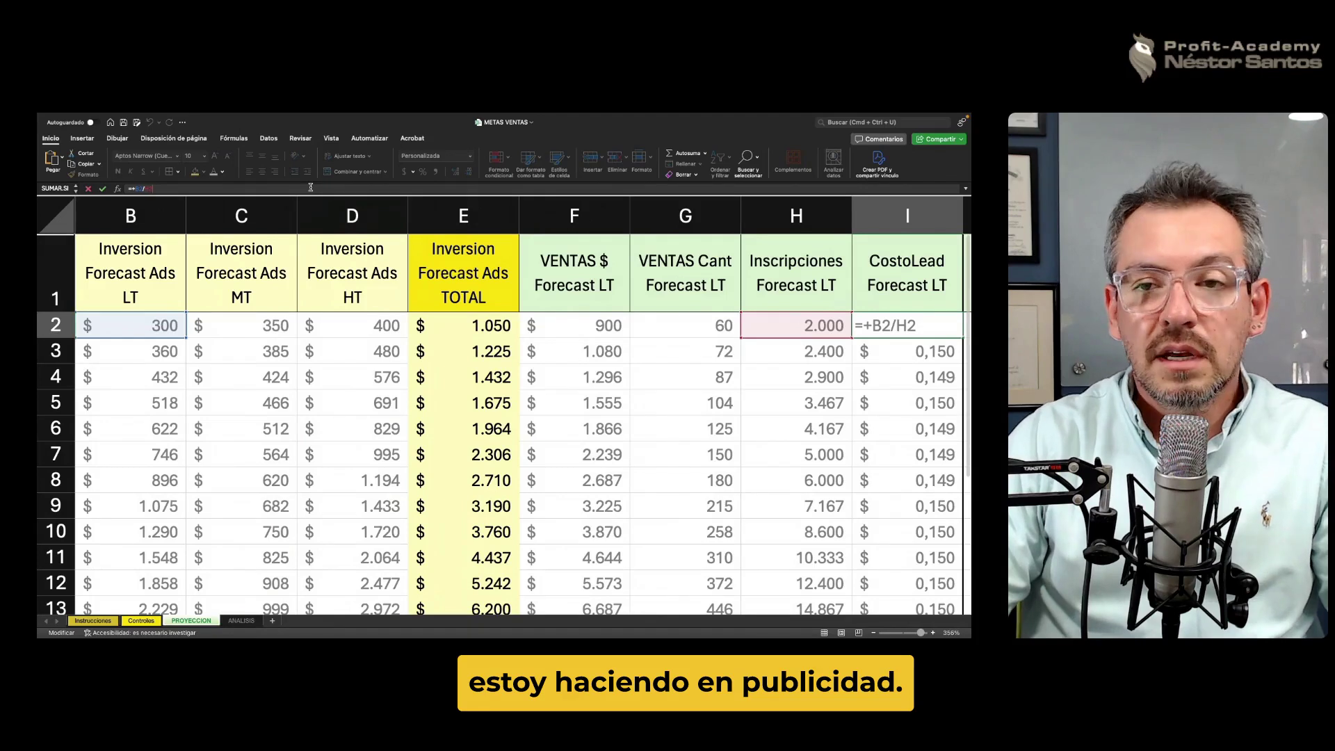
pyautogui.press('Return')
pyautogui.click(791, 329)
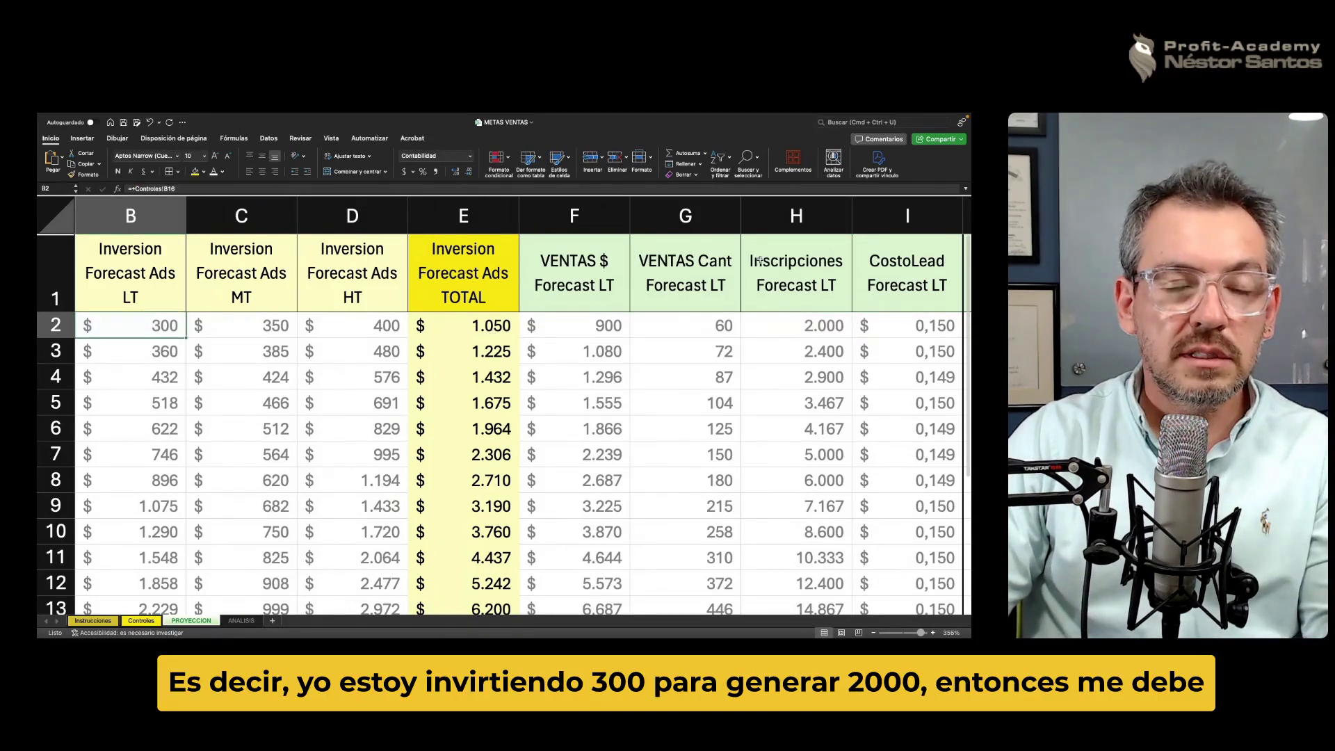
pyautogui.click(899, 324)
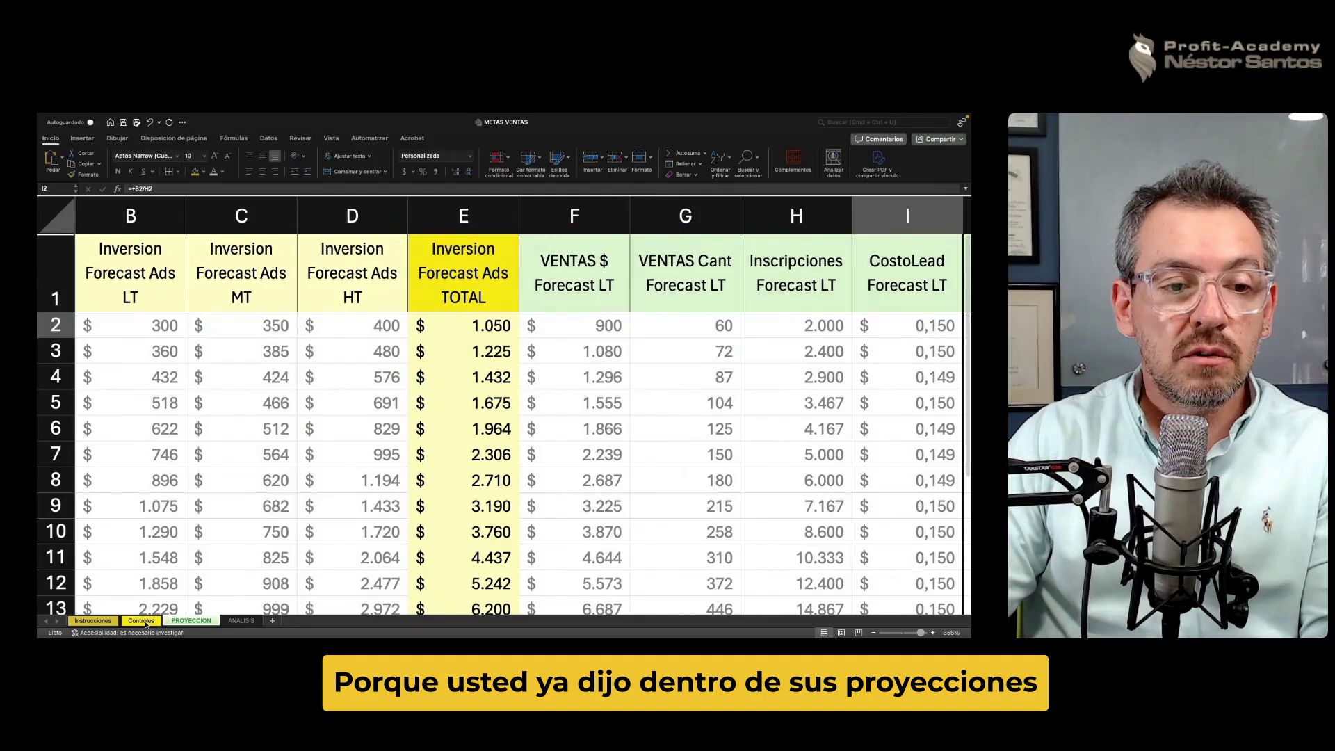
pyautogui.click(142, 621)
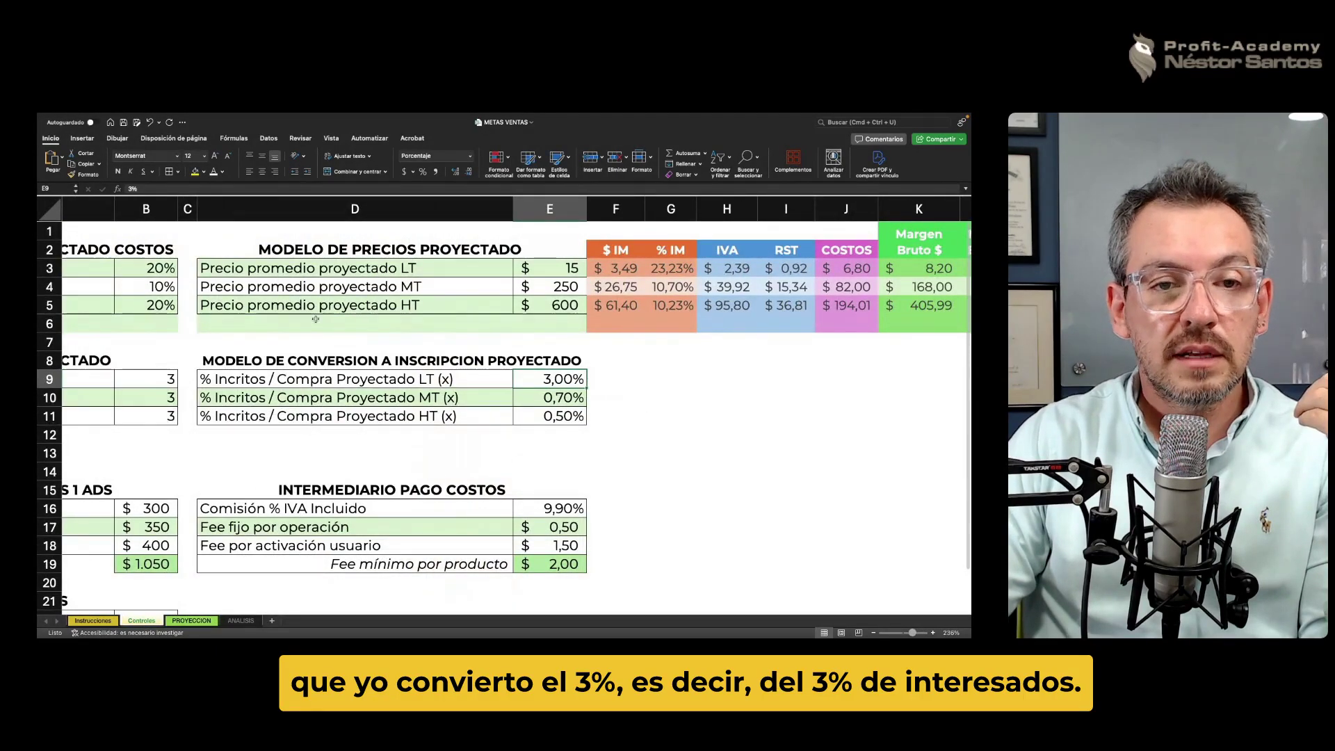
pyautogui.click(191, 621)
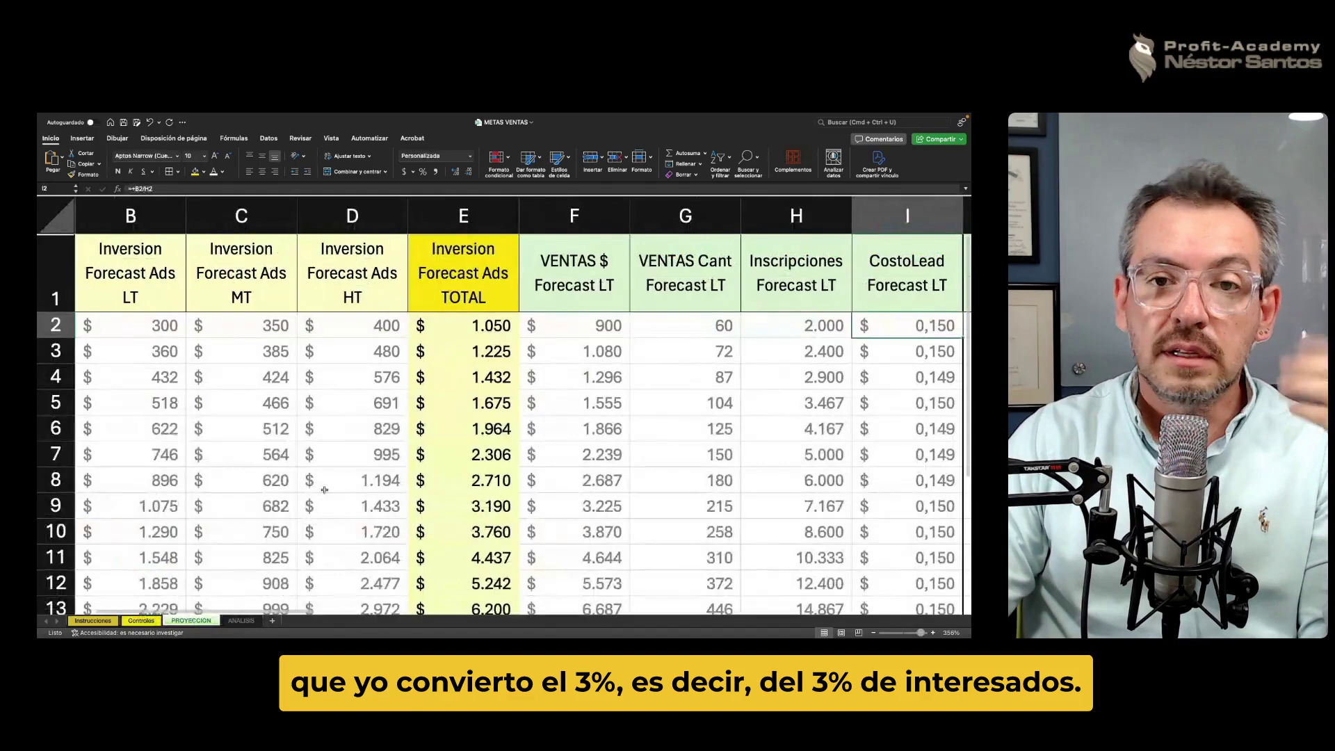
# Scroll right and inspect the MT VENTAS $ Forecast headers and quantity formula.
pyautogui.hscroll(2, 878, 310)
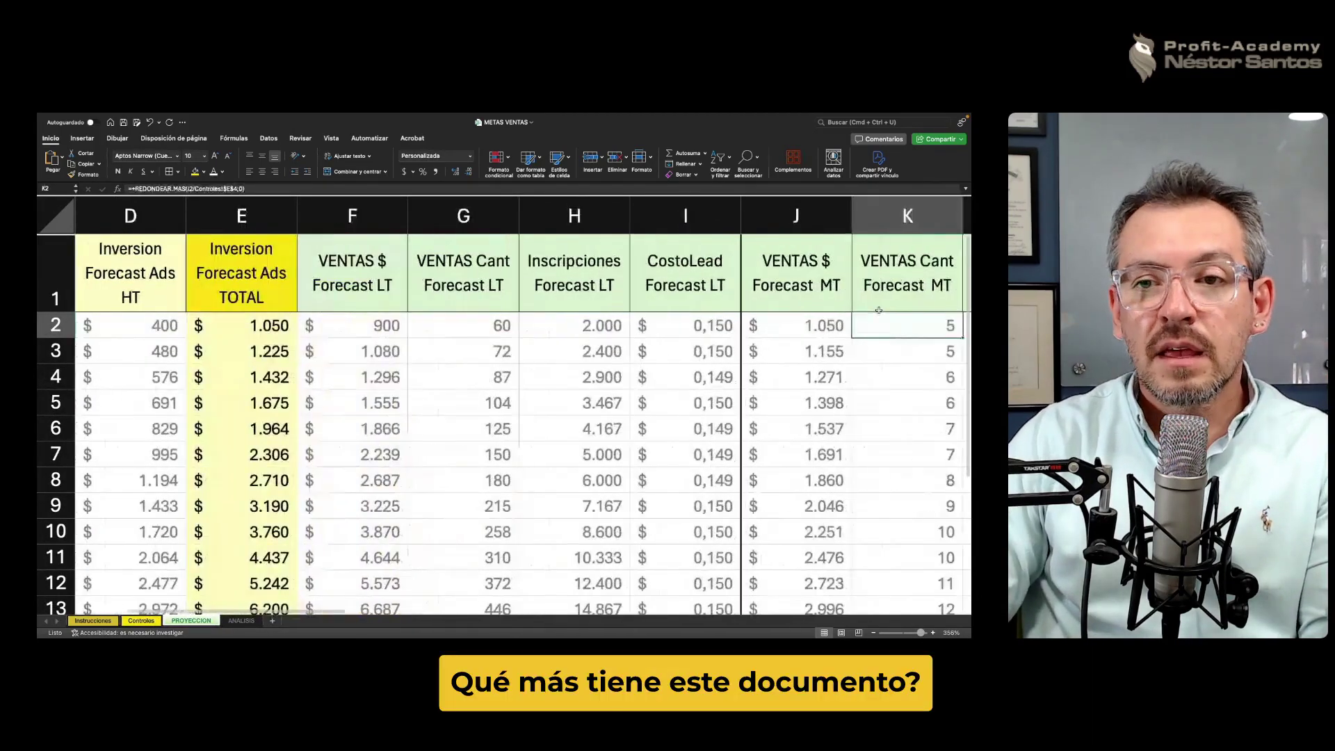
pyautogui.hscroll(1, 879, 310)
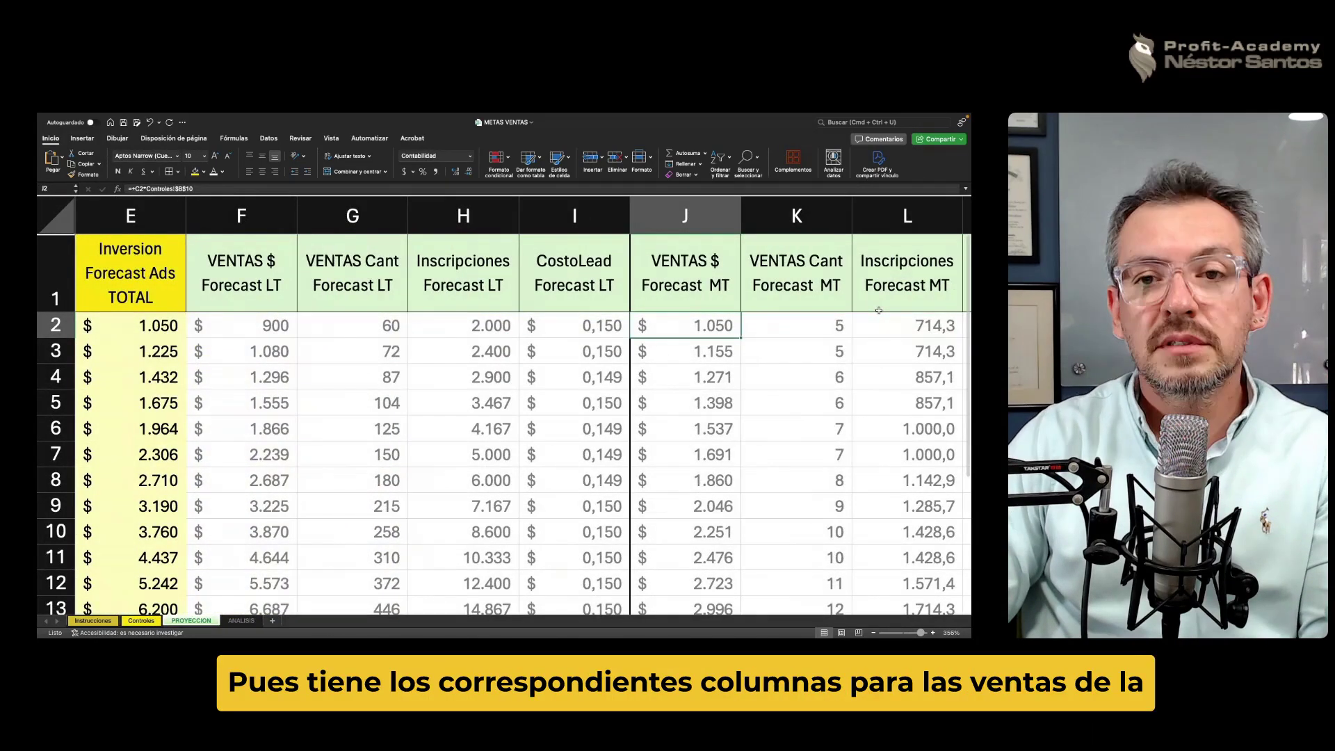
pyautogui.click(691, 280)
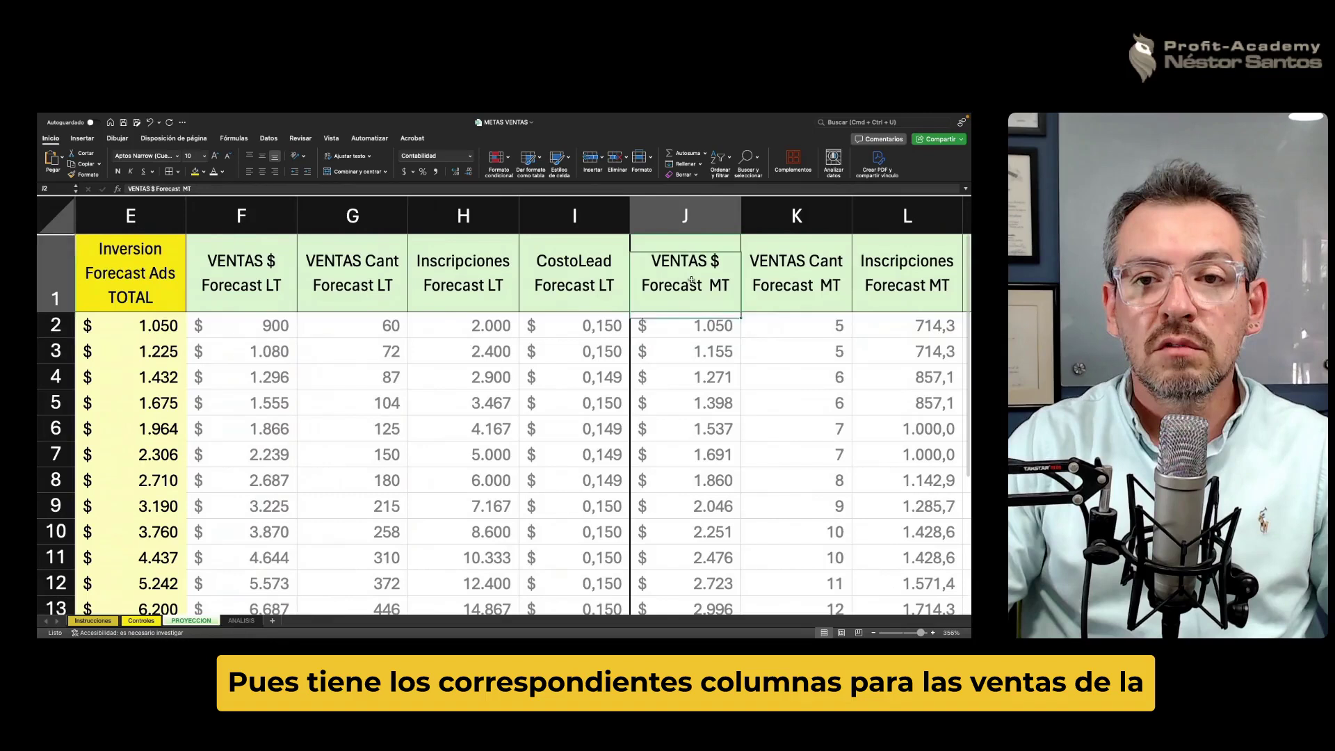
pyautogui.hotkey('shift', 'Right')
pyautogui.hotkey('shift', 'Right')
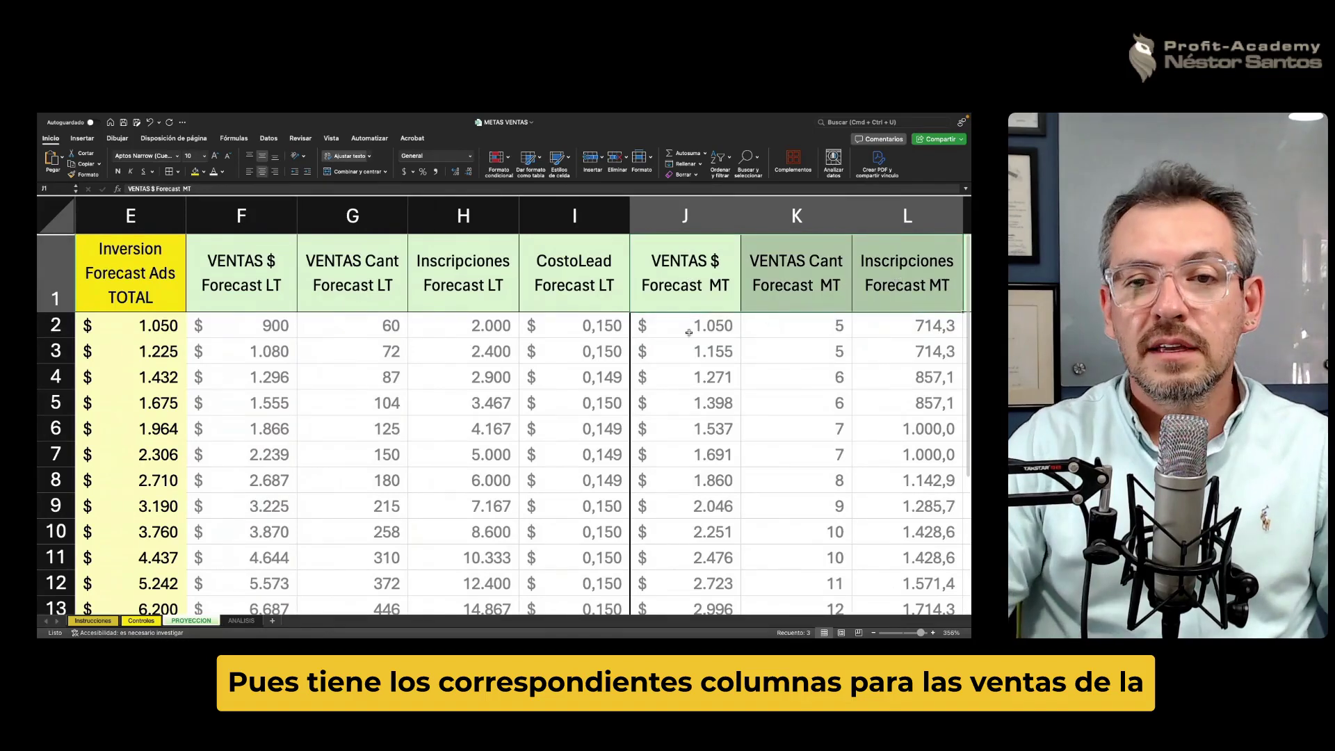
pyautogui.click(744, 321)
pyautogui.click(729, 306)
pyautogui.press('Right')
pyautogui.press('Right')
pyautogui.press('Right')
pyautogui.press('Right')
pyautogui.press('Right')
pyautogui.press('Right')
pyautogui.press('Right')
pyautogui.press('Right')
pyautogui.press('Right')
pyautogui.press('Right')
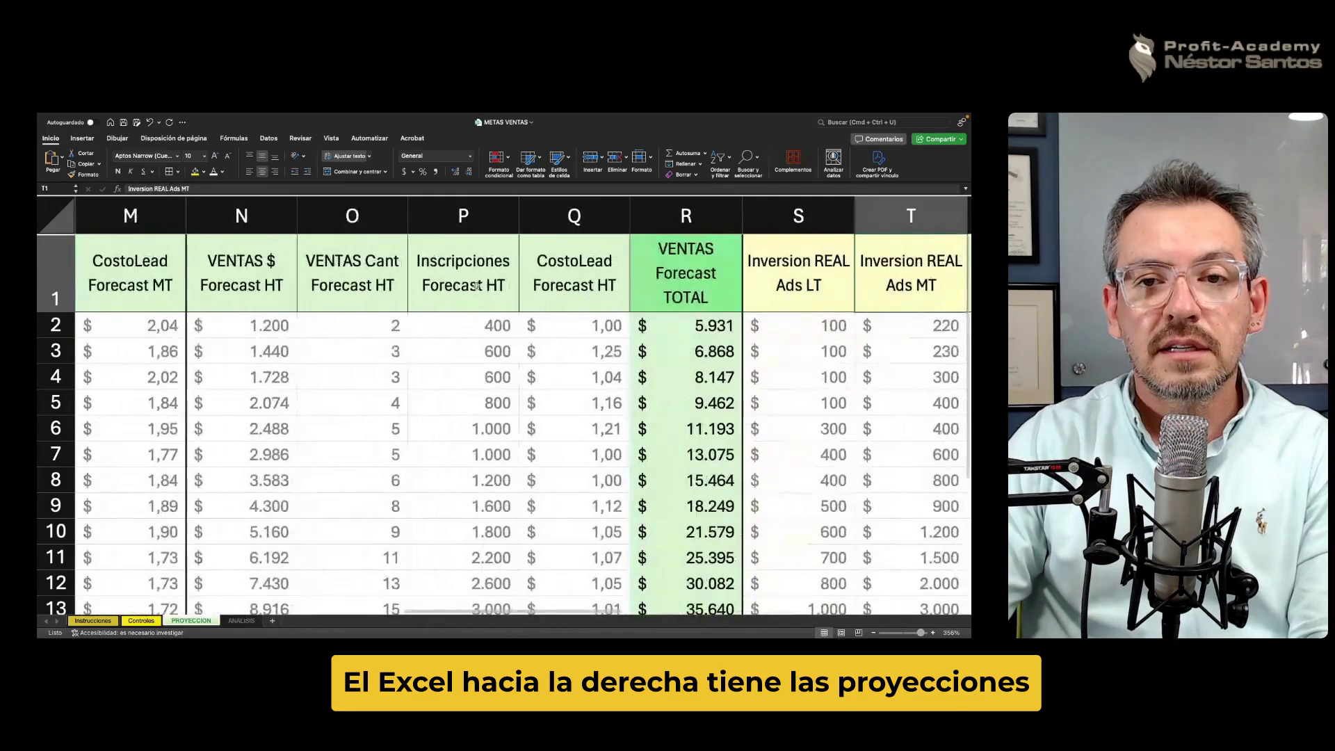
# Select HT headers N1:Q1, then N1:Q8, and show R2's TOTAL SUMA formula.
pyautogui.moveTo(254, 285); pyautogui.dragTo(562, 288)
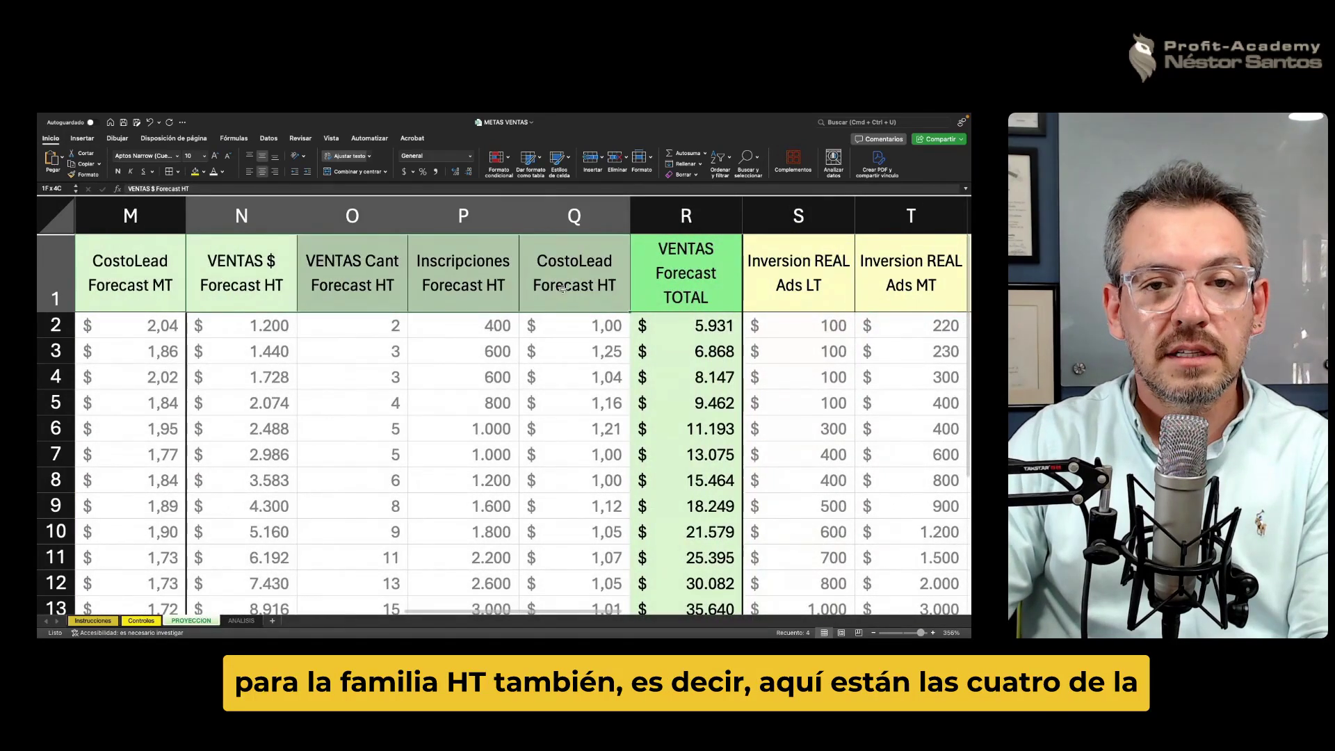
pyautogui.press('Down')
pyautogui.press('Down')
pyautogui.press('Right')
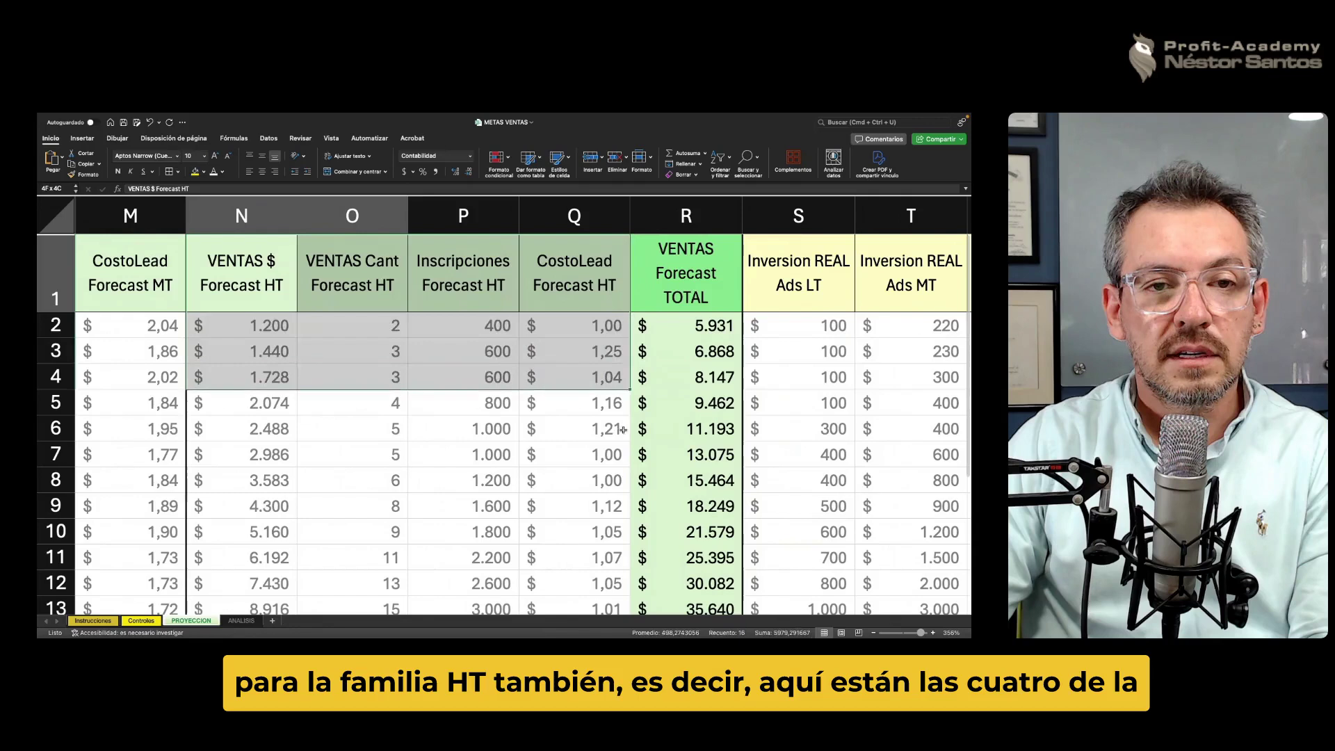
pyautogui.moveTo(267, 286); pyautogui.dragTo(574, 480)
pyautogui.hscroll(-2, 782, 326)
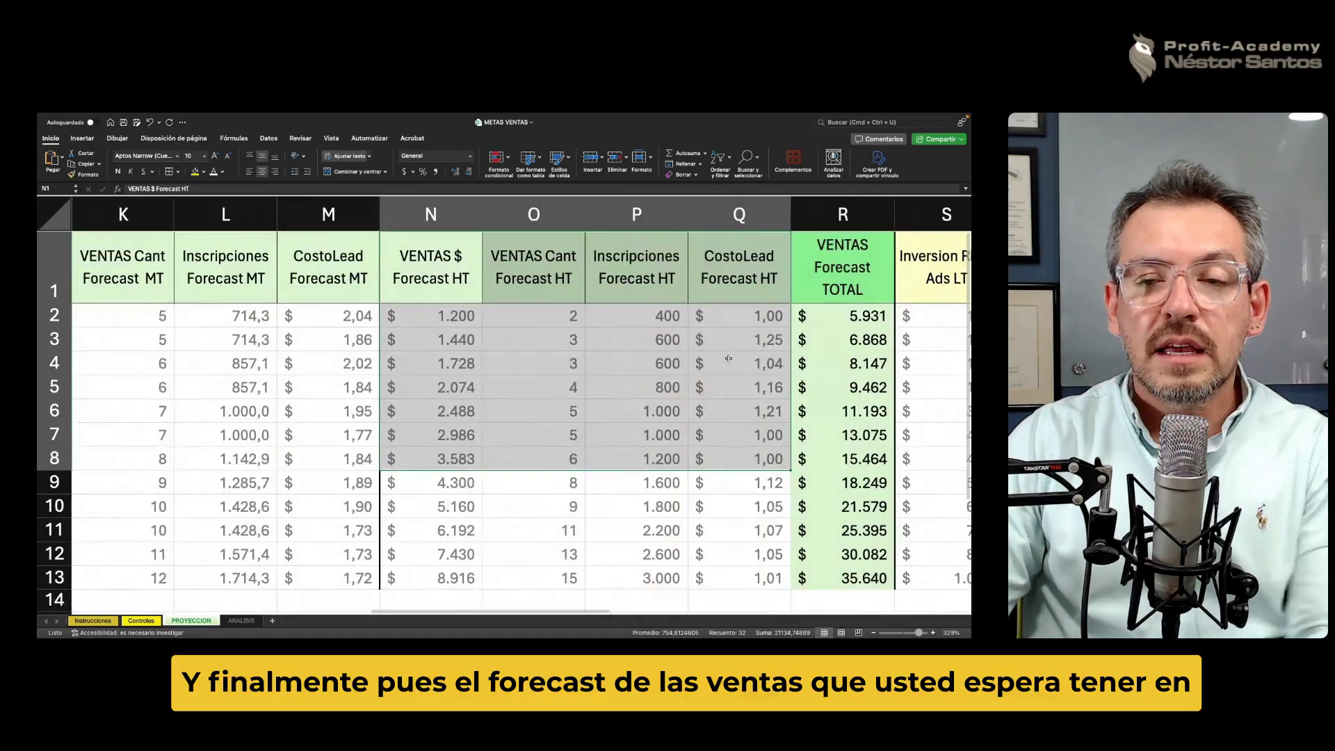
pyautogui.click(832, 277)
pyautogui.click(846, 315)
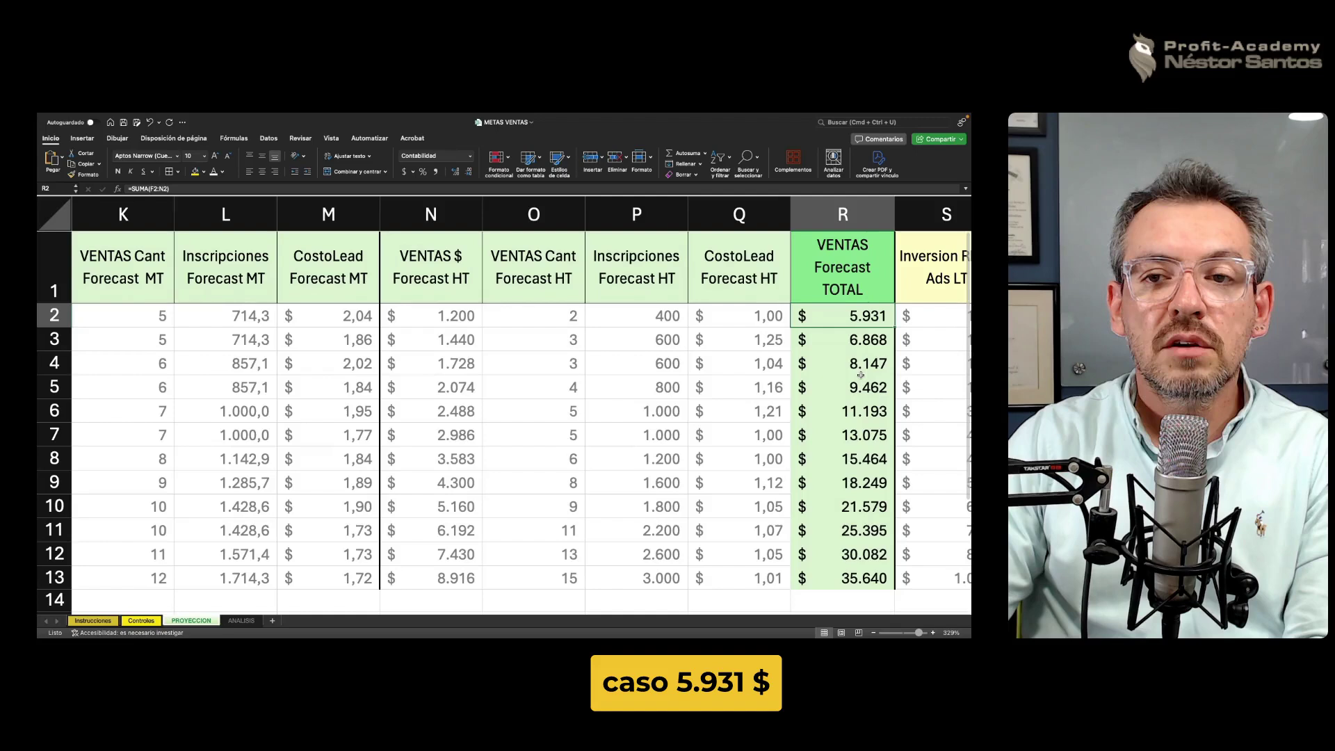
pyautogui.click(850, 345)
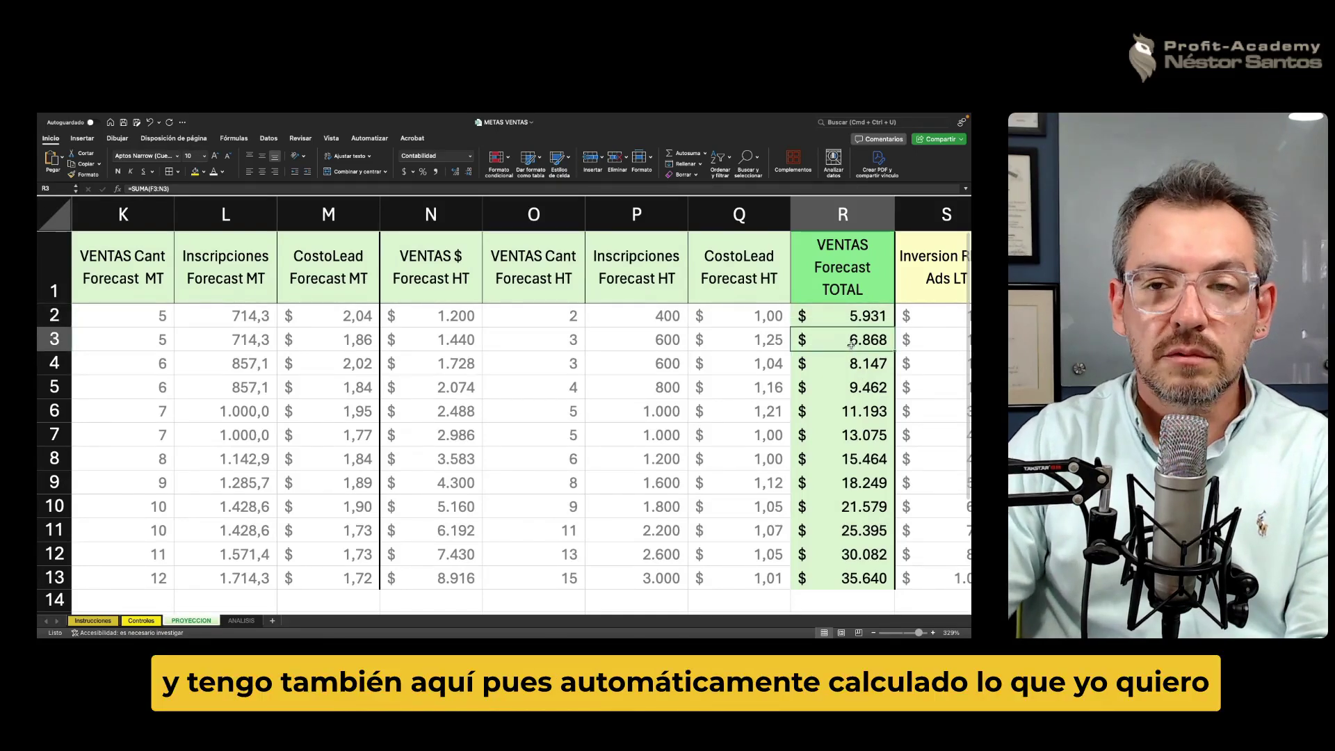
pyautogui.press('Down')
pyautogui.press('Down')
pyautogui.press('Down')
pyautogui.press('Down')
pyautogui.press('Down')
pyautogui.press('Down')
pyautogui.press('Down')
pyautogui.press('Down')
pyautogui.press('Up')
pyautogui.press('Up')
pyautogui.press('Up')
pyautogui.press('Up')
pyautogui.press('Up')
pyautogui.press('Up')
pyautogui.press('Up')
pyautogui.press('Up')
pyautogui.press('Up')
pyautogui.press('Up')
pyautogui.press('Down')
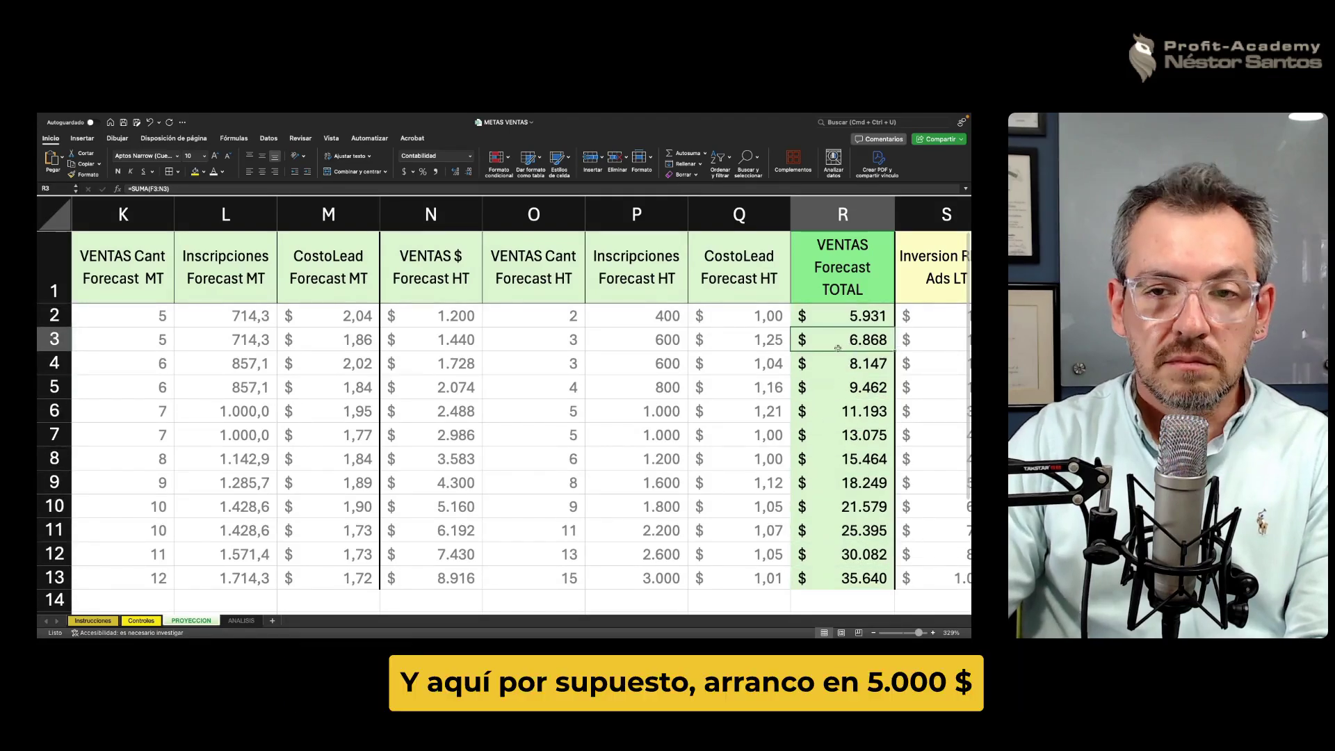
pyautogui.click(861, 319)
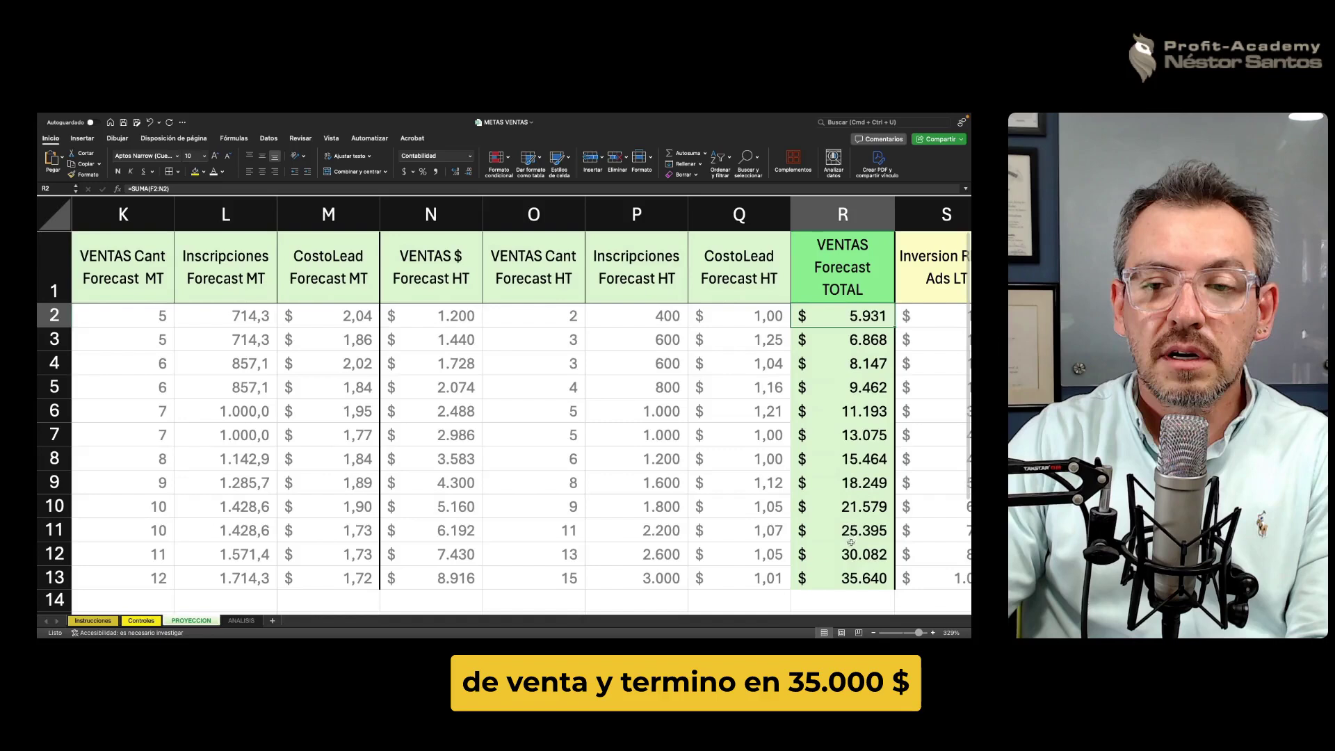
pyautogui.click(851, 577)
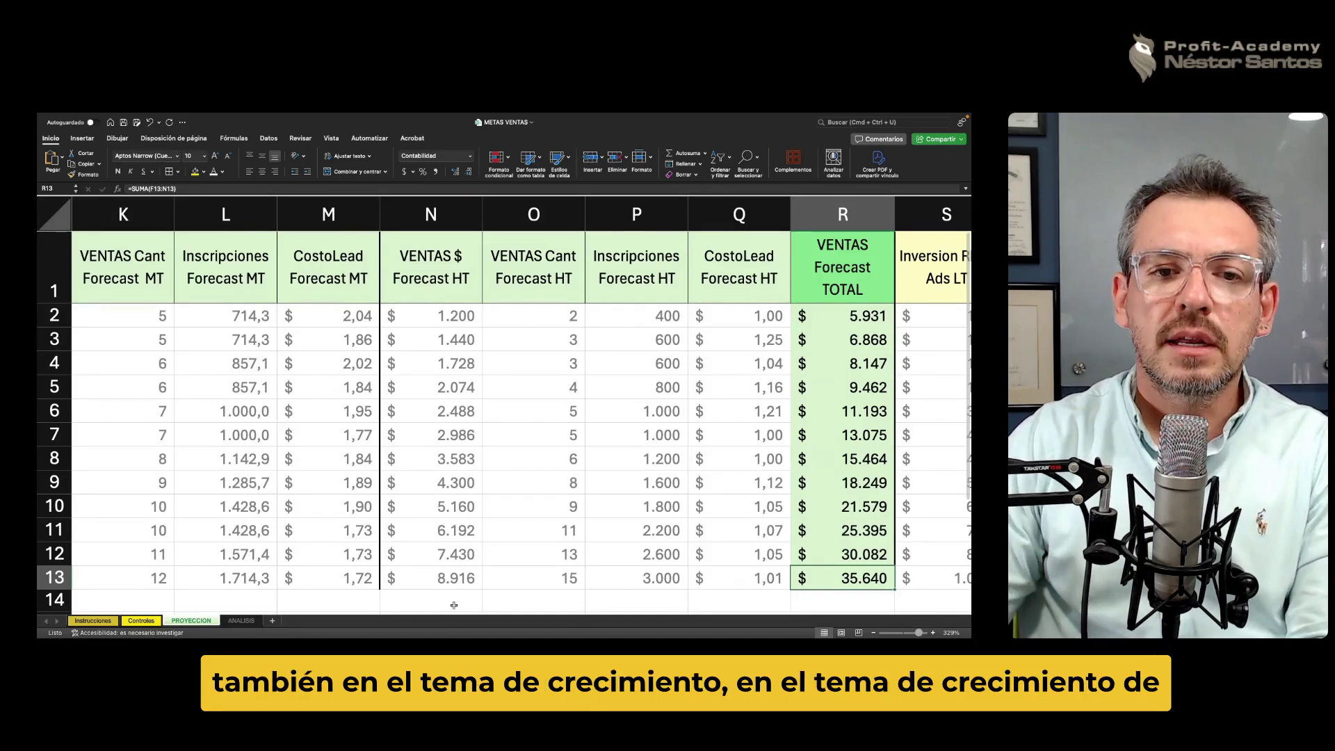
pyautogui.click(831, 502)
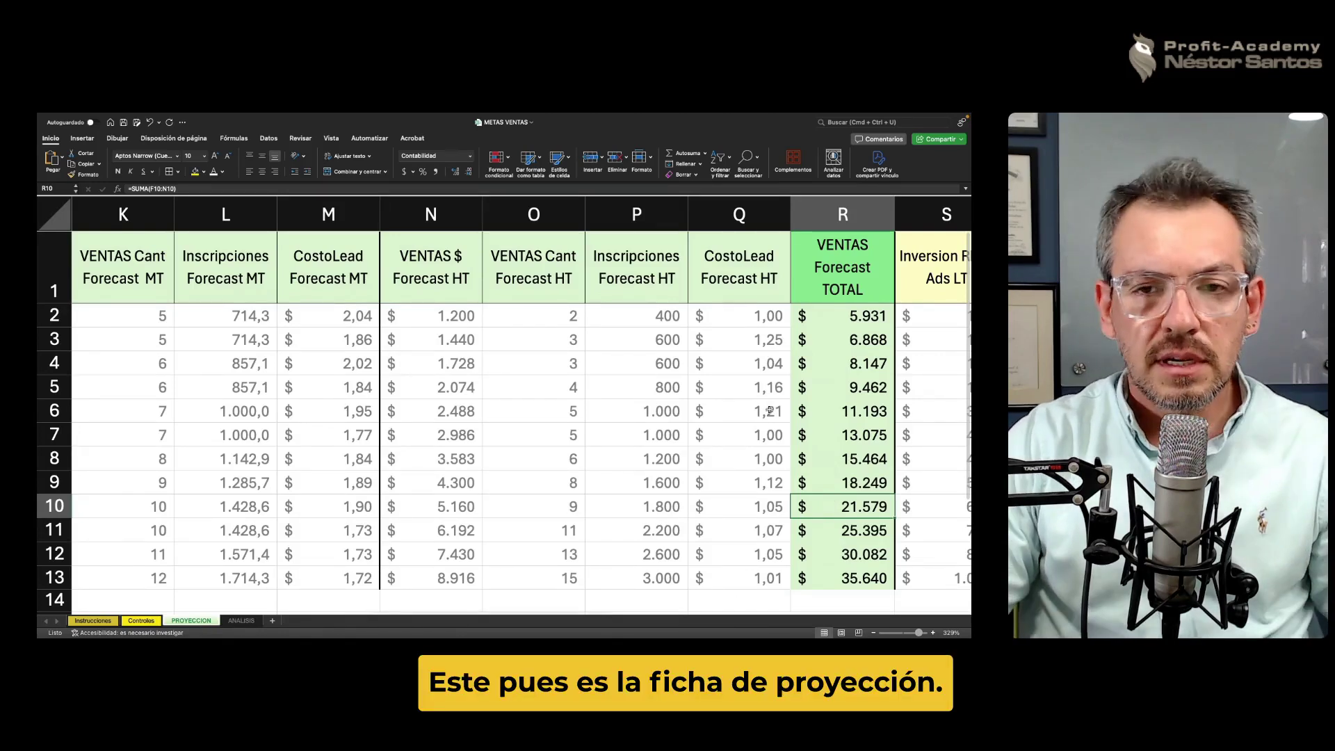
pyautogui.scroll(-3, 770, 411)
pyautogui.hscroll(-3, 541, 598)
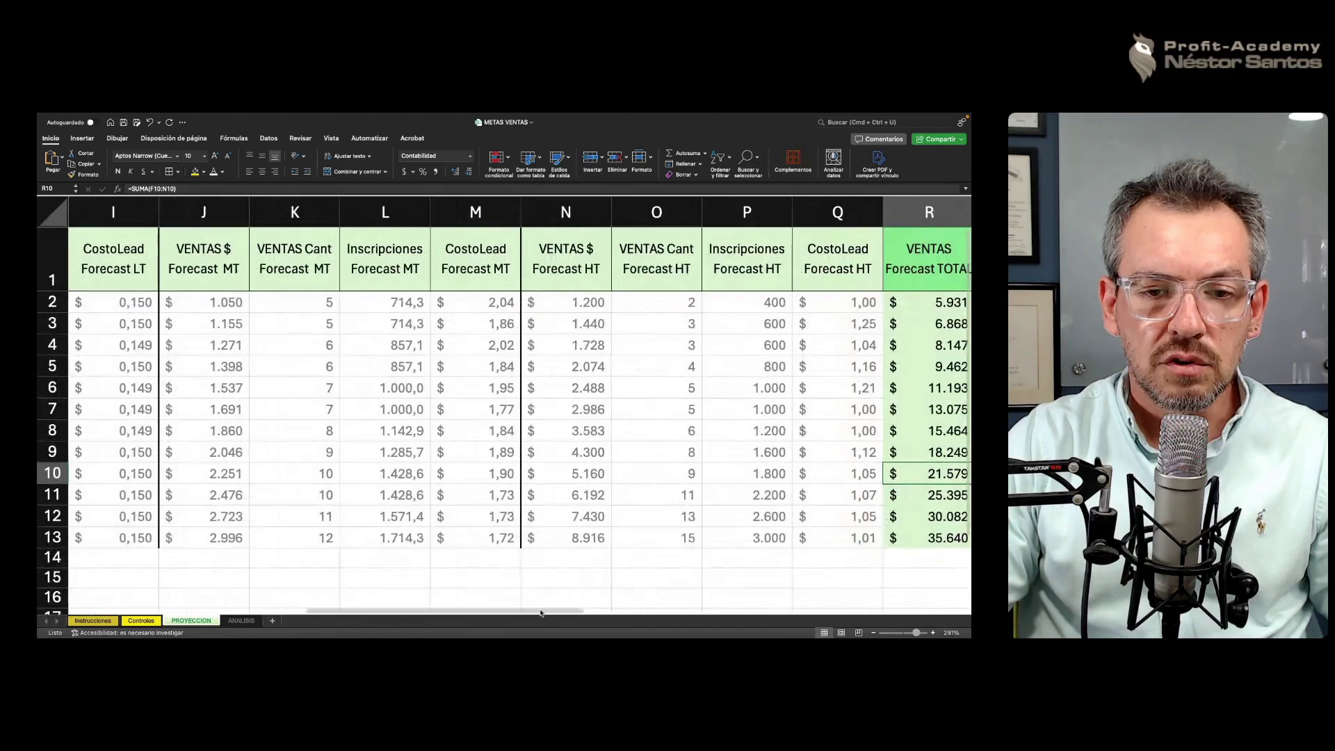
pyautogui.hscroll(5, 556, 570)
pyautogui.hscroll(3, 566, 530)
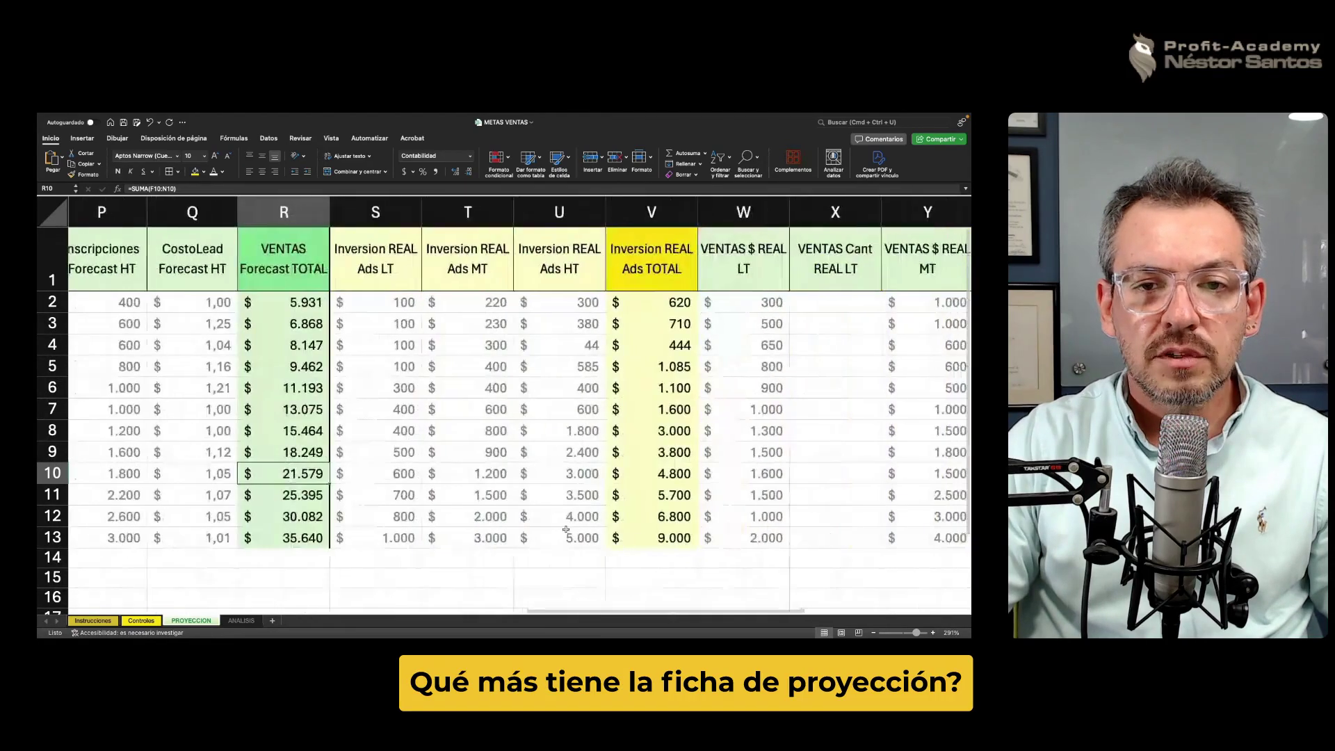
pyautogui.scroll(-2, 566, 529)
pyautogui.scroll(-1, 567, 533)
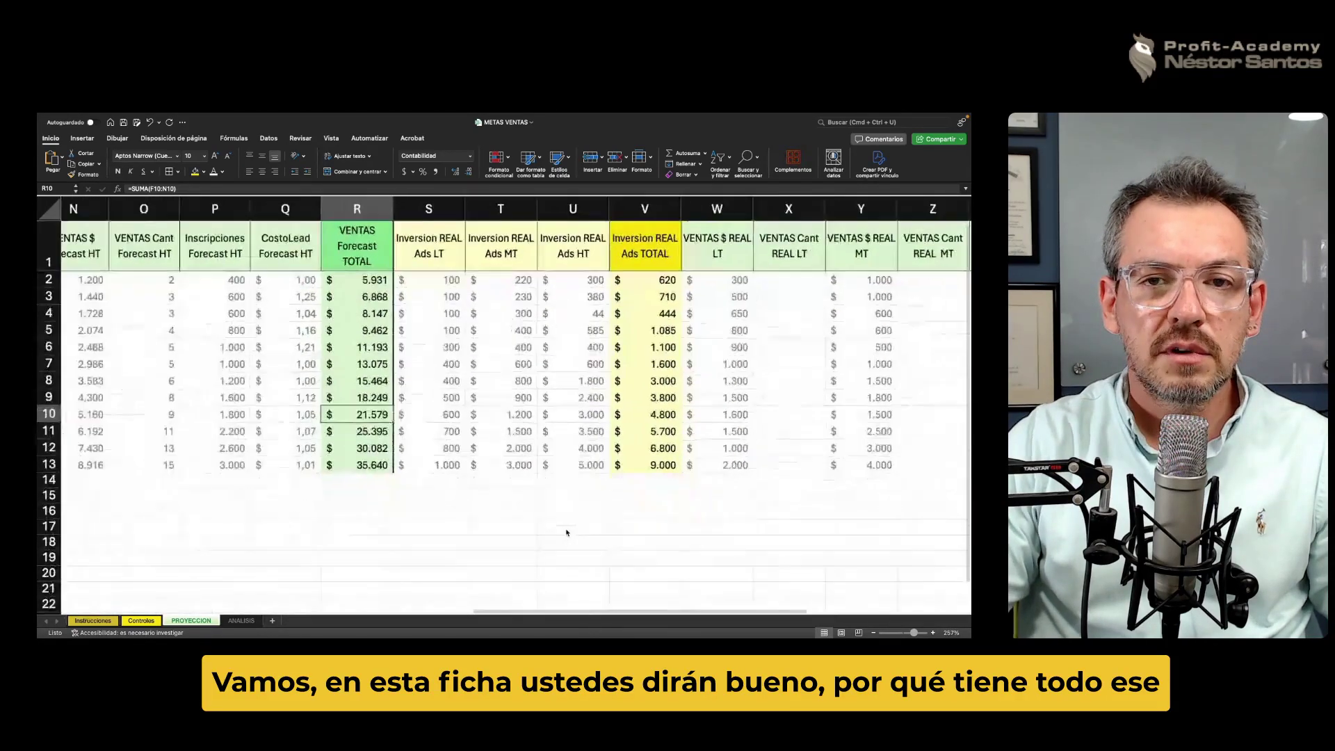
pyautogui.scroll(-1, 574, 491)
pyautogui.scroll(-1, 651, 362)
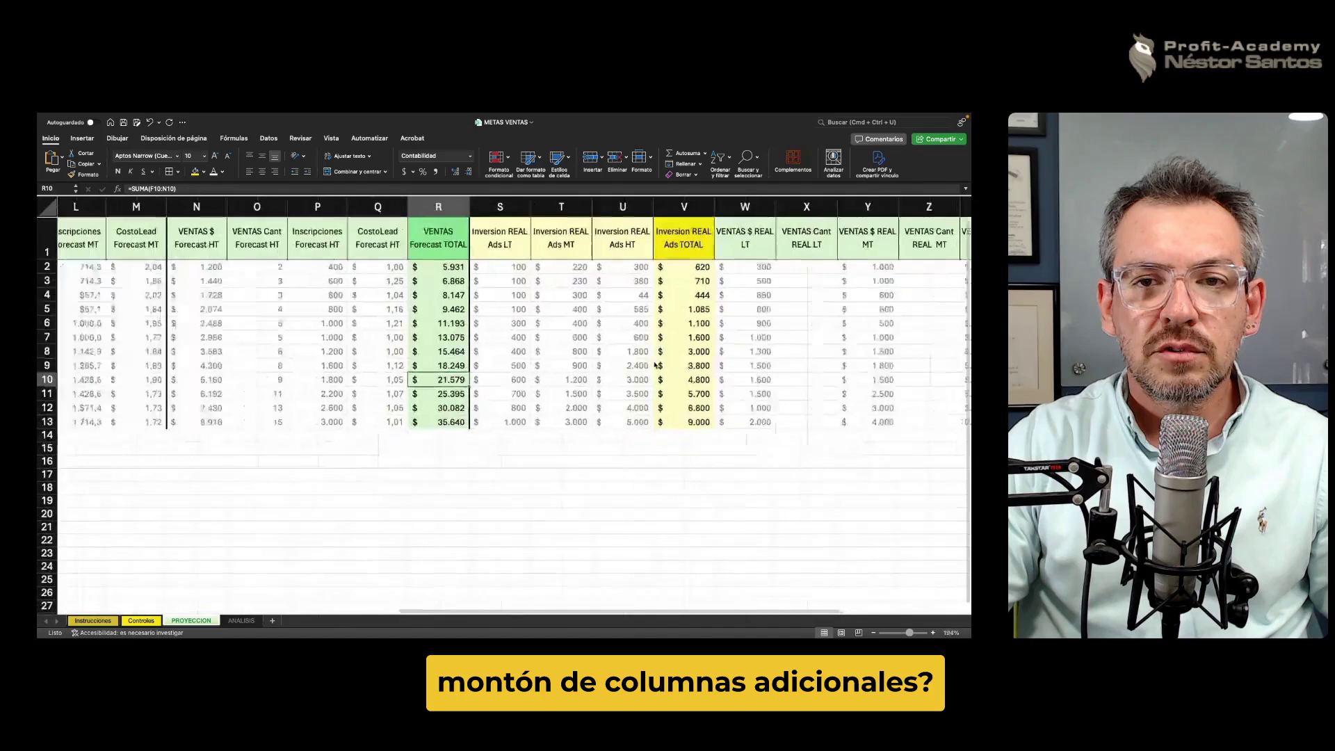
pyautogui.scroll(3, 651, 362)
pyautogui.scroll(2, 652, 362)
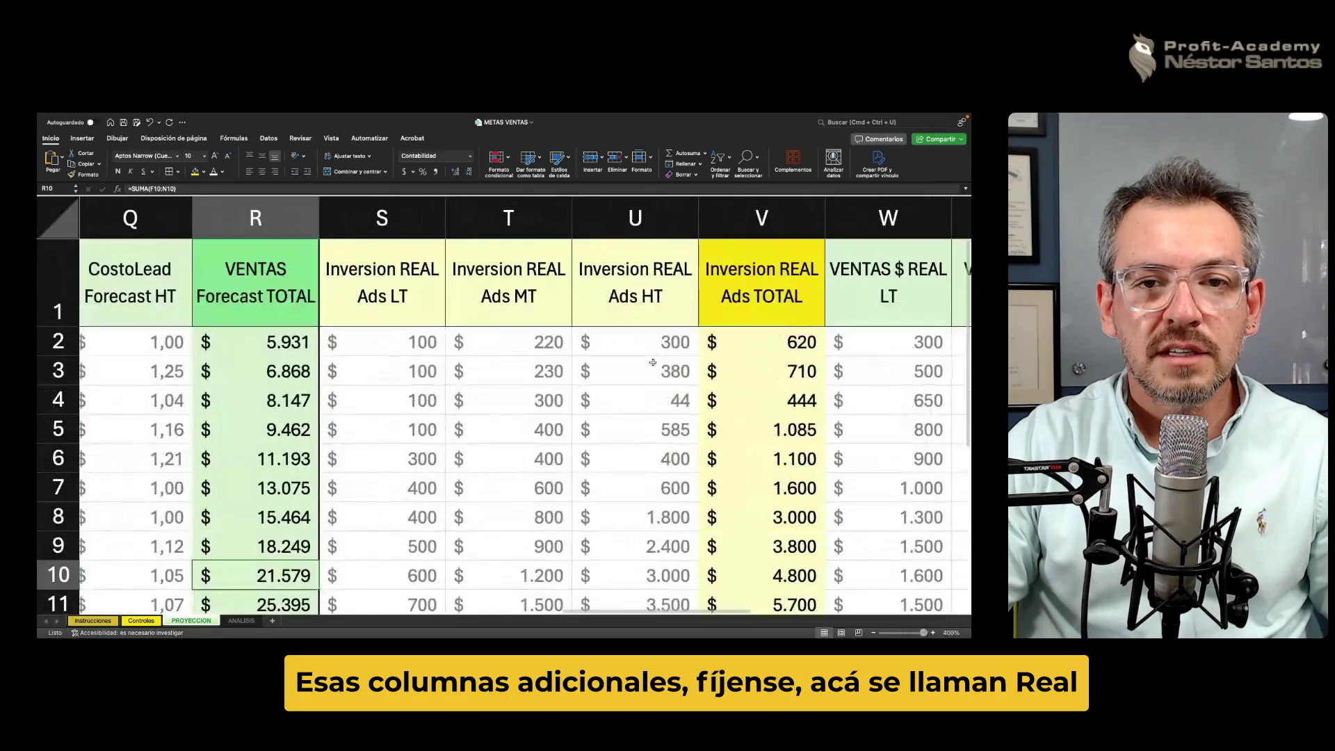
pyautogui.click(385, 275)
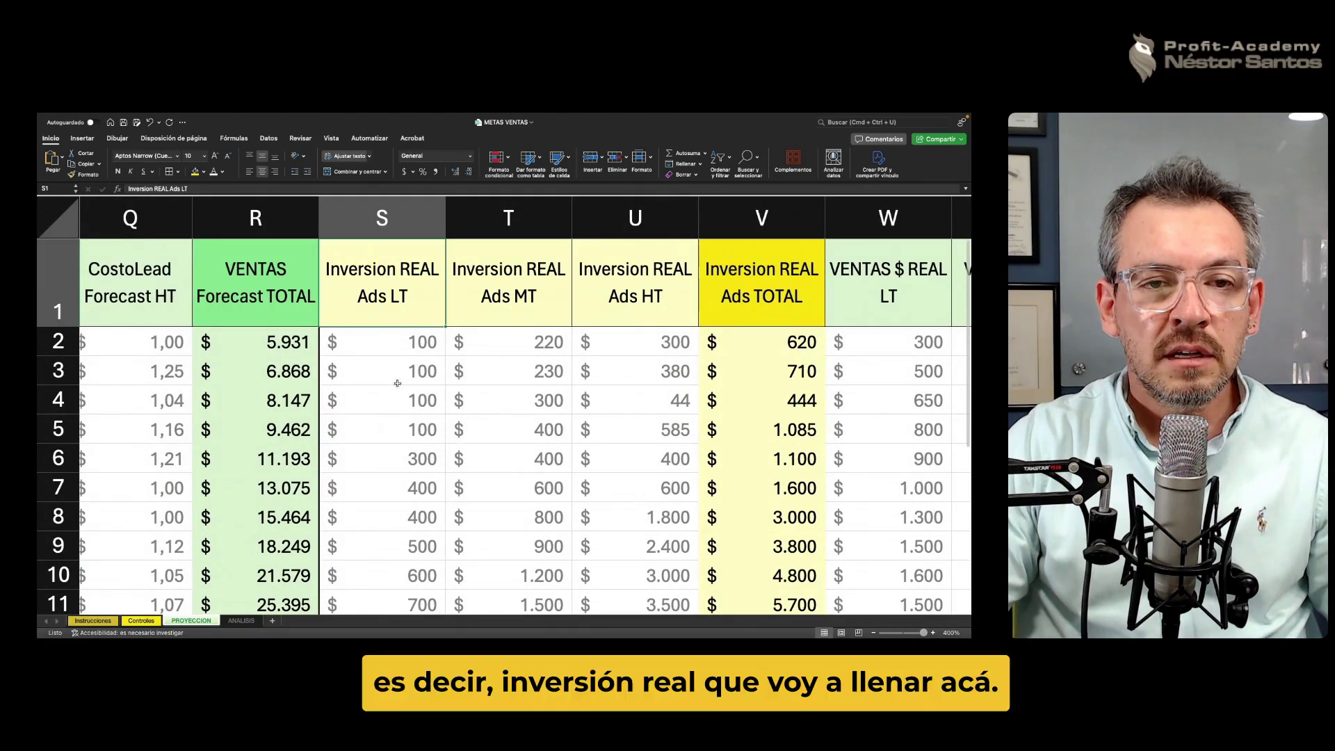
pyautogui.click(409, 340)
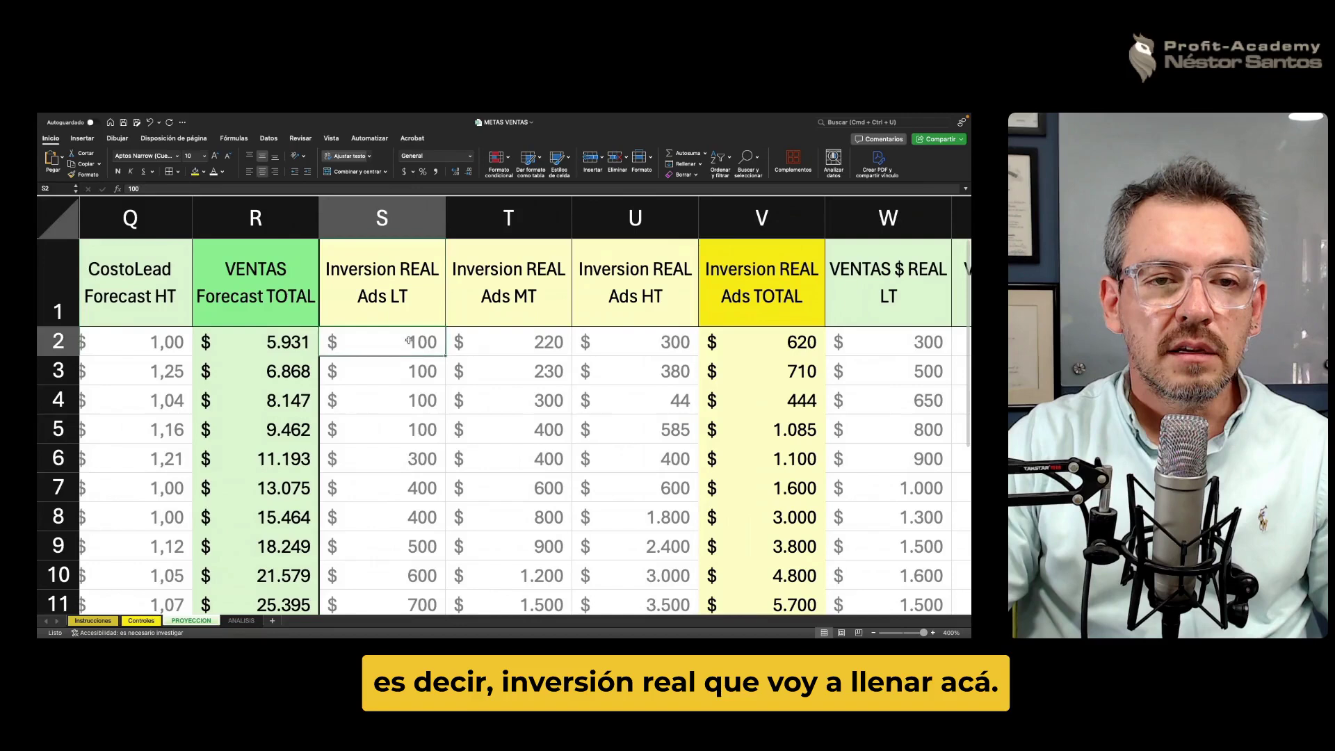
pyautogui.click(479, 341)
pyautogui.click(591, 341)
pyautogui.click(414, 347)
pyautogui.click(514, 341)
pyautogui.click(602, 341)
pyautogui.click(487, 342)
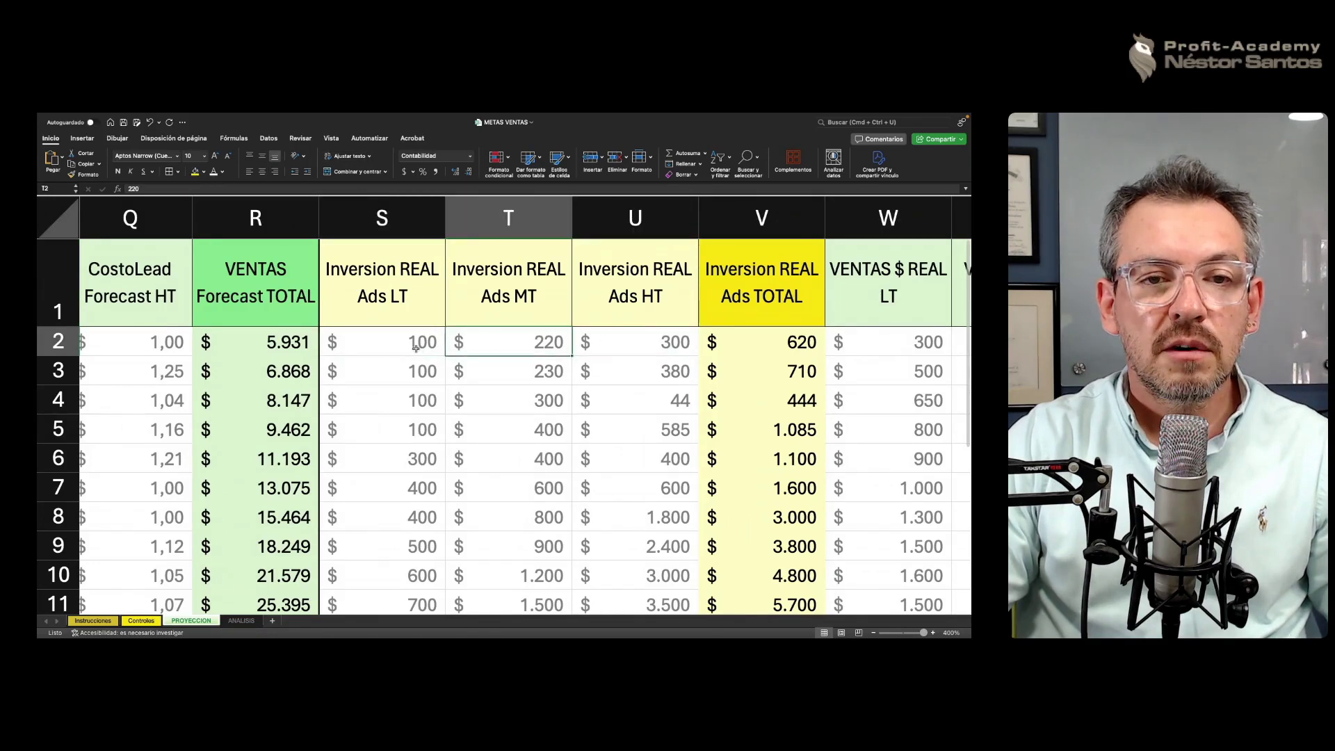
pyautogui.click(415, 347)
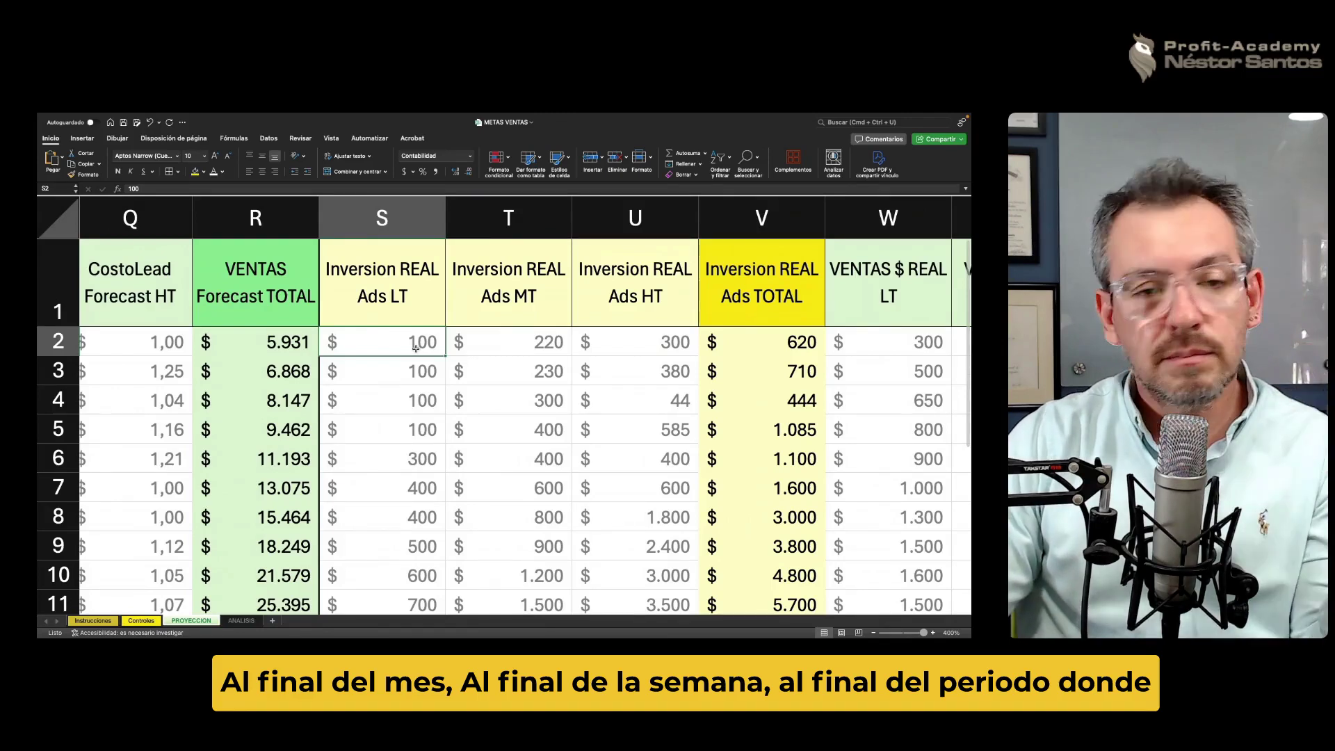
pyautogui.click(500, 342)
pyautogui.click(413, 344)
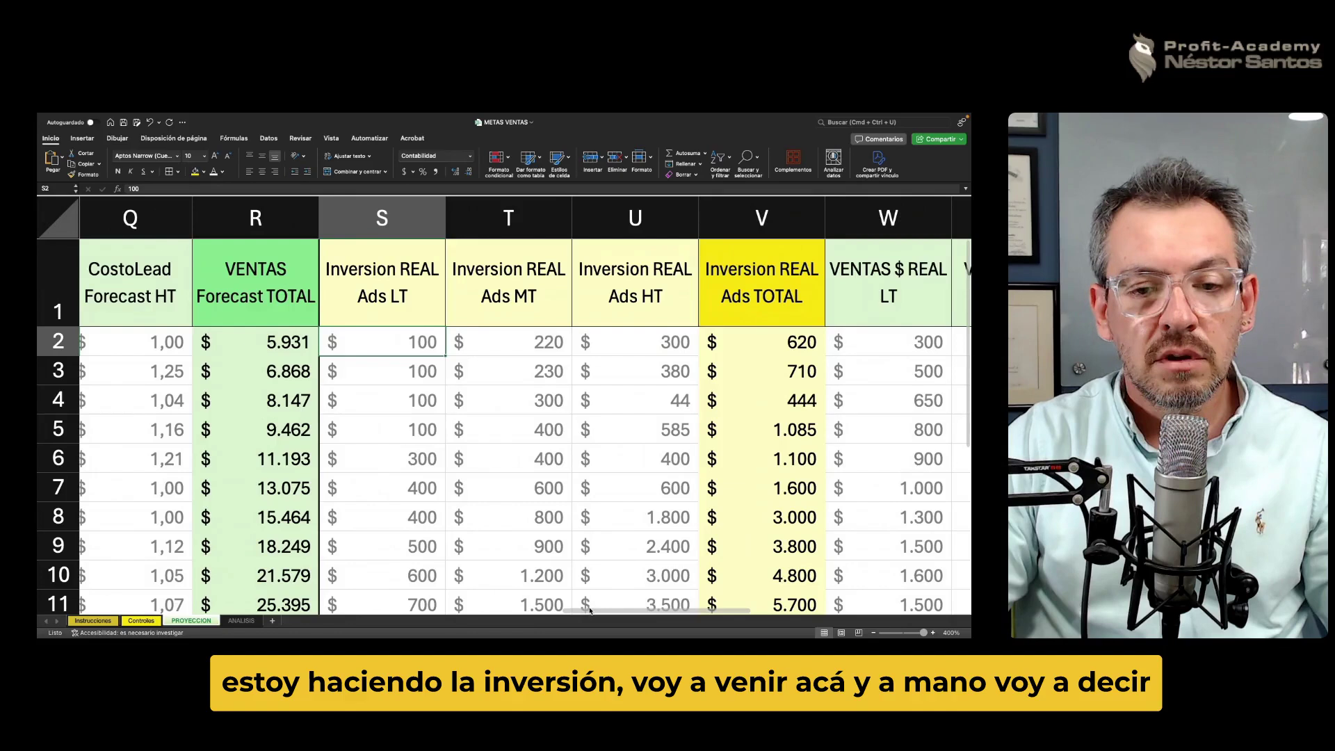
pyautogui.hscroll(-2, 450, 476)
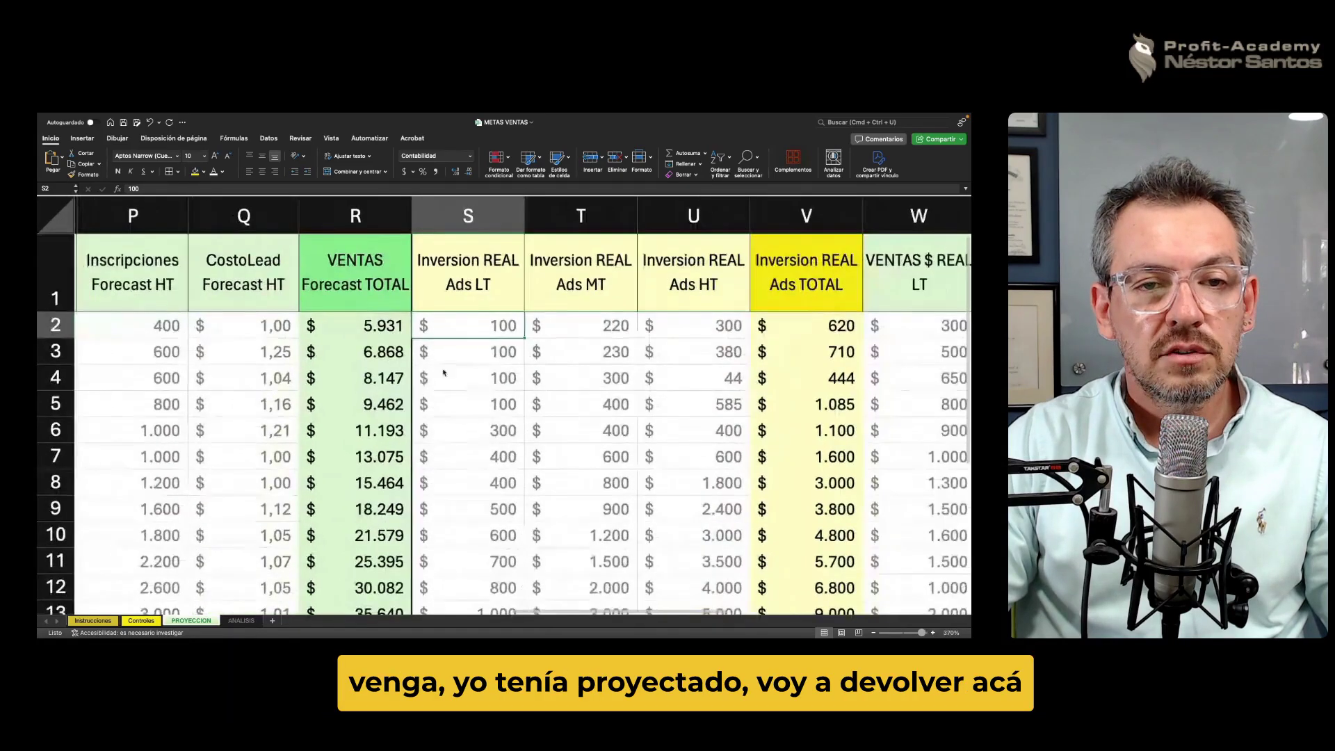
pyautogui.hscroll(-1, 450, 312)
pyautogui.press('Left')
pyautogui.press('Left')
pyautogui.press('Left')
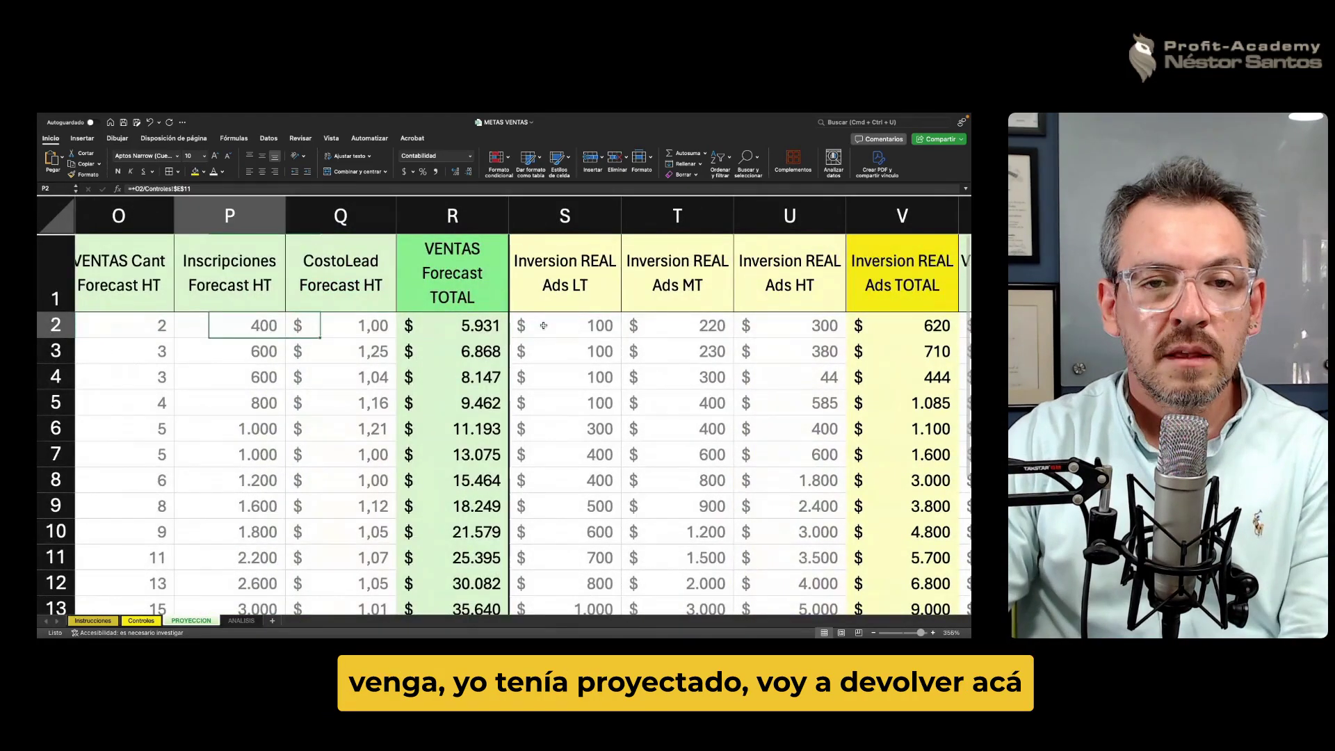
pyautogui.press('Left')
pyautogui.press('Left')
pyautogui.press('Left')
pyautogui.press('Left')
pyautogui.press('Left')
pyautogui.press('Left')
pyautogui.press('Left')
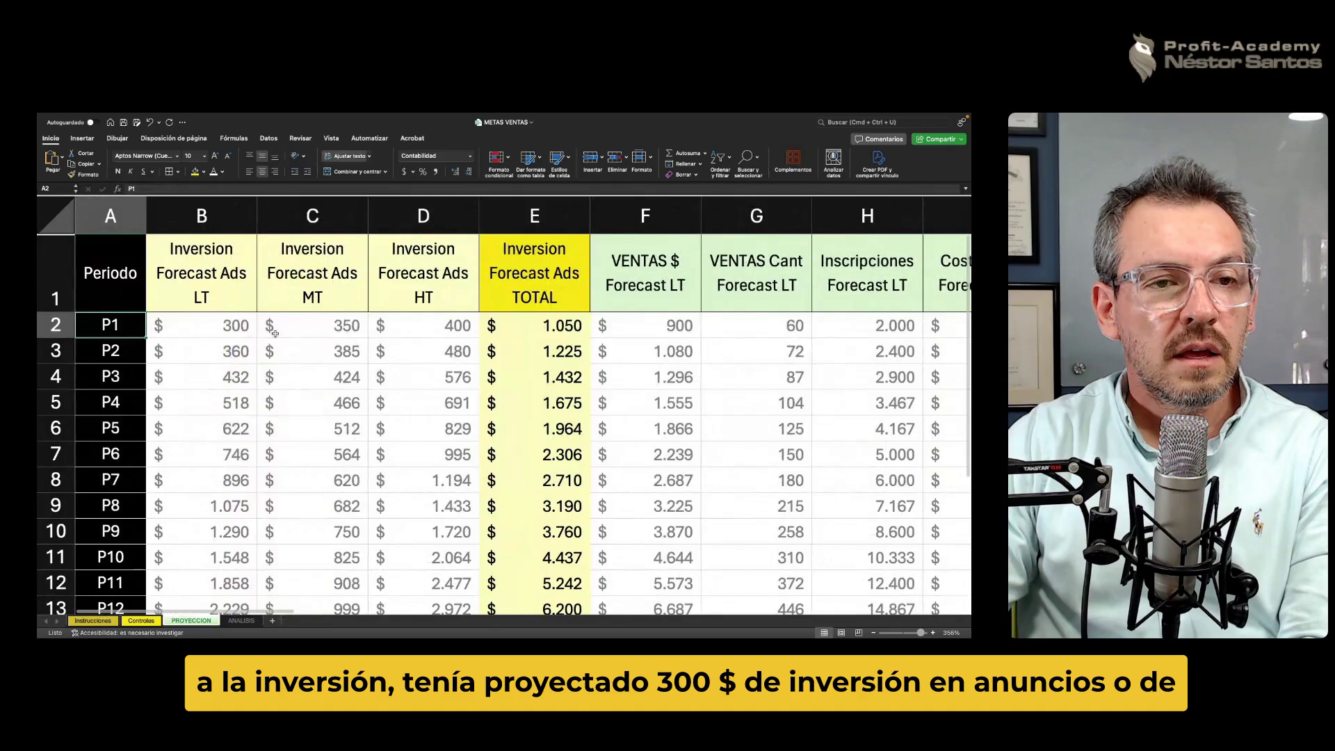
pyautogui.click(242, 330)
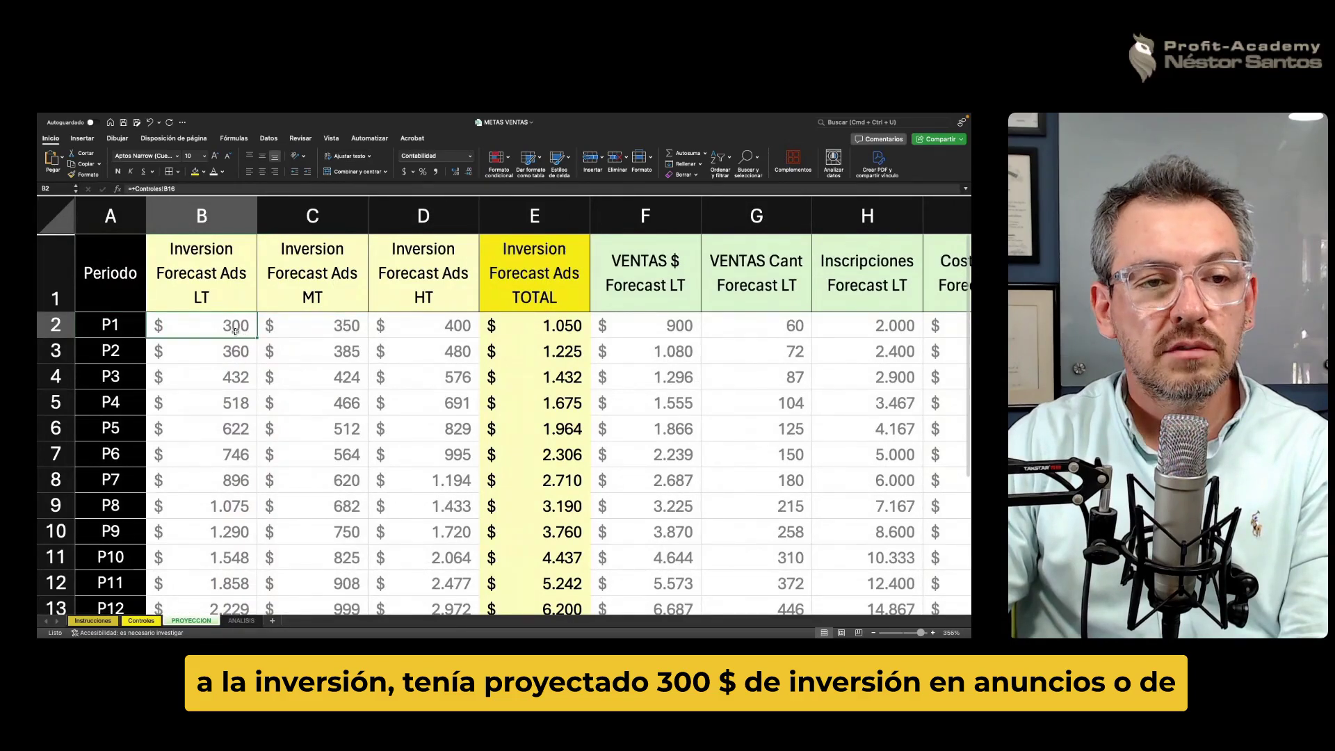
pyautogui.click(200, 269)
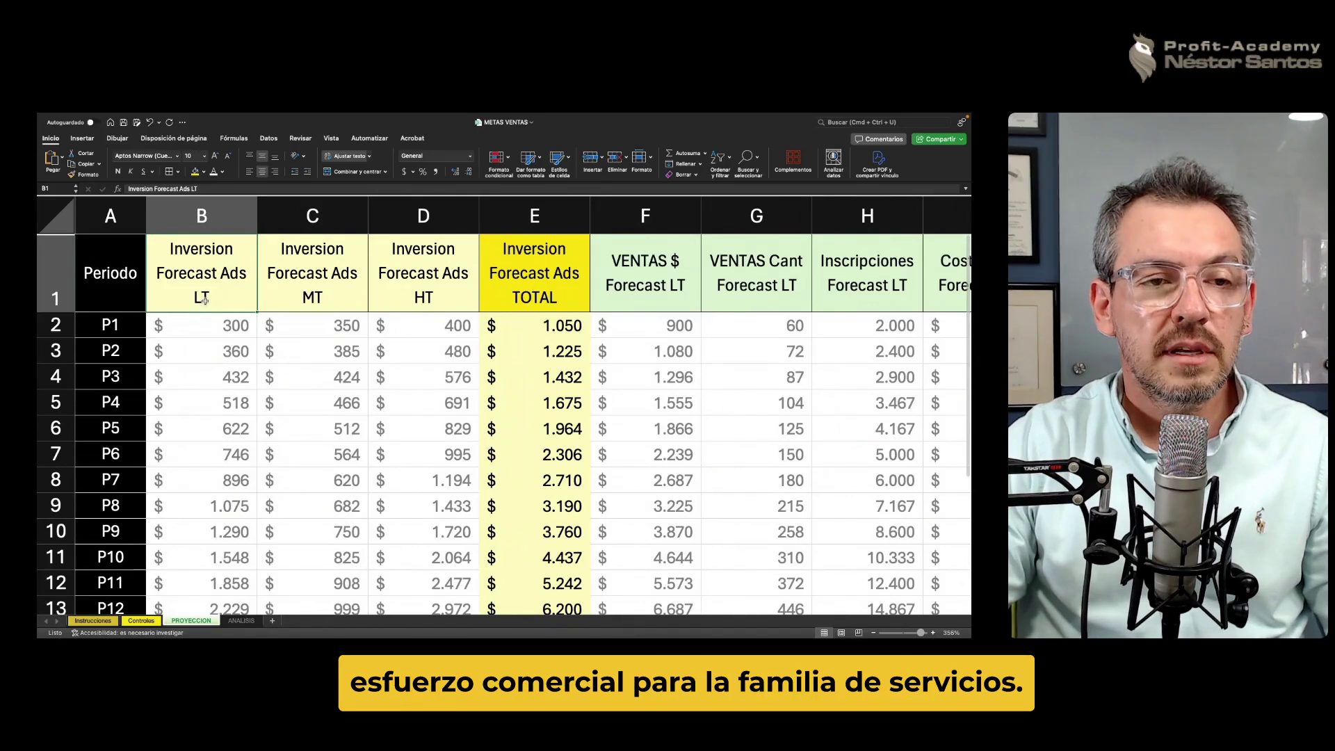
pyautogui.click(264, 324)
pyautogui.scroll(-5, 265, 325)
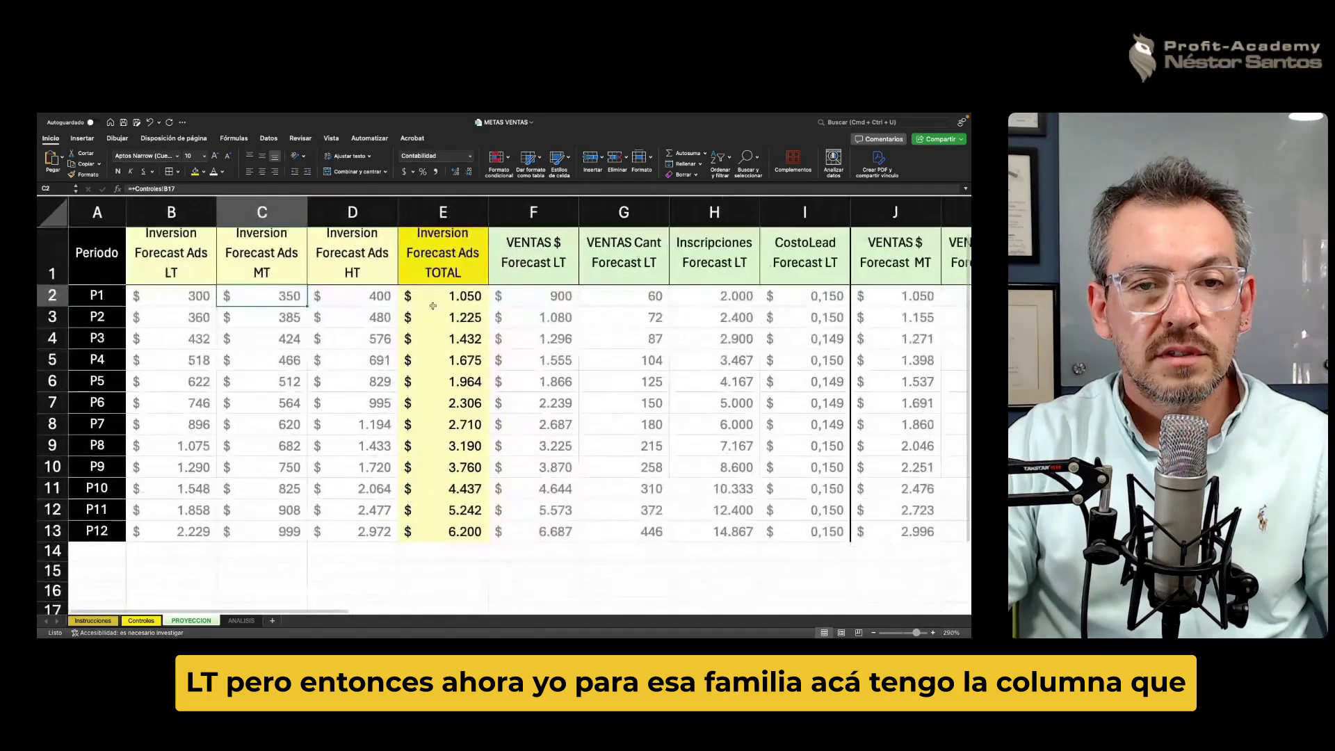
pyautogui.press('Right')
pyautogui.press('Right')
pyautogui.press('Right')
pyautogui.press('Right')
pyautogui.press('Right')
pyautogui.press('Right')
pyautogui.press('Right')
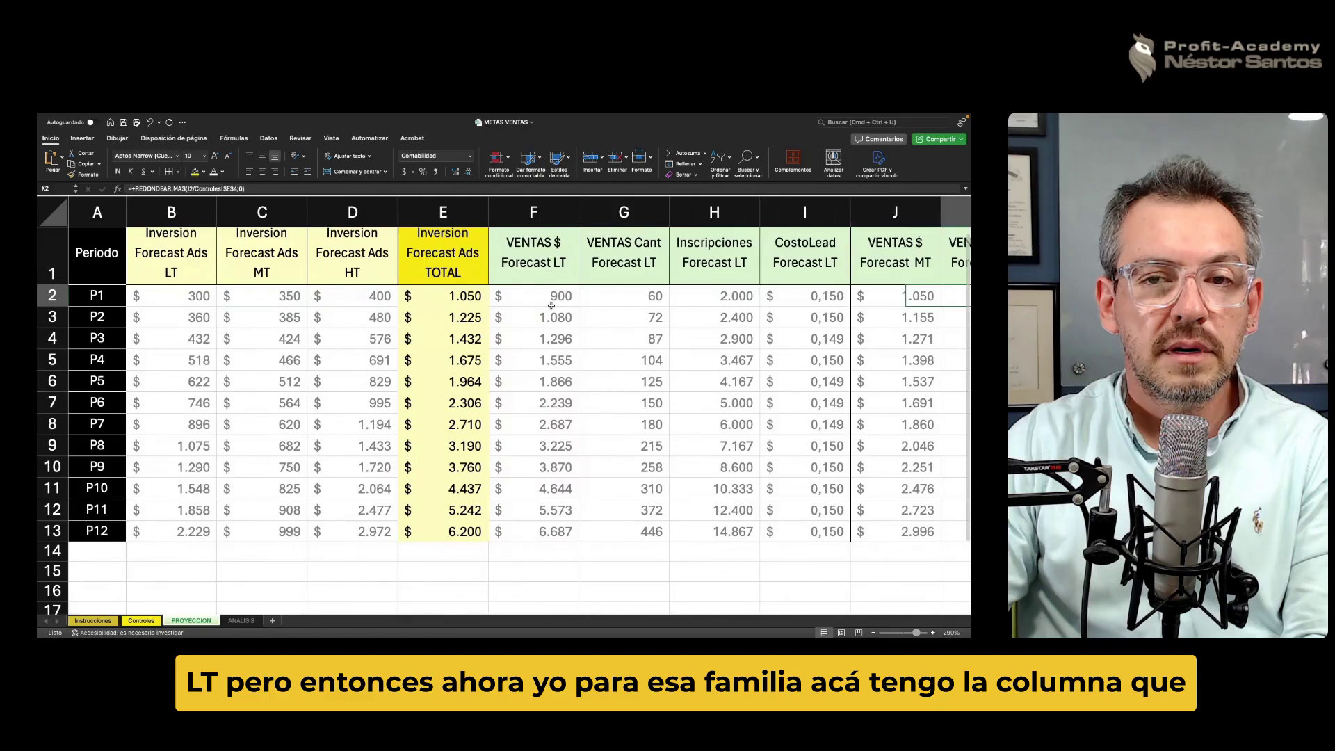
pyautogui.press('Right')
pyautogui.press('Right')
pyautogui.press('Right')
pyautogui.press('Right')
pyautogui.press('Right')
pyautogui.press('Right')
pyautogui.press('Right')
pyautogui.press('Right')
pyautogui.press('Right')
pyautogui.press('Right')
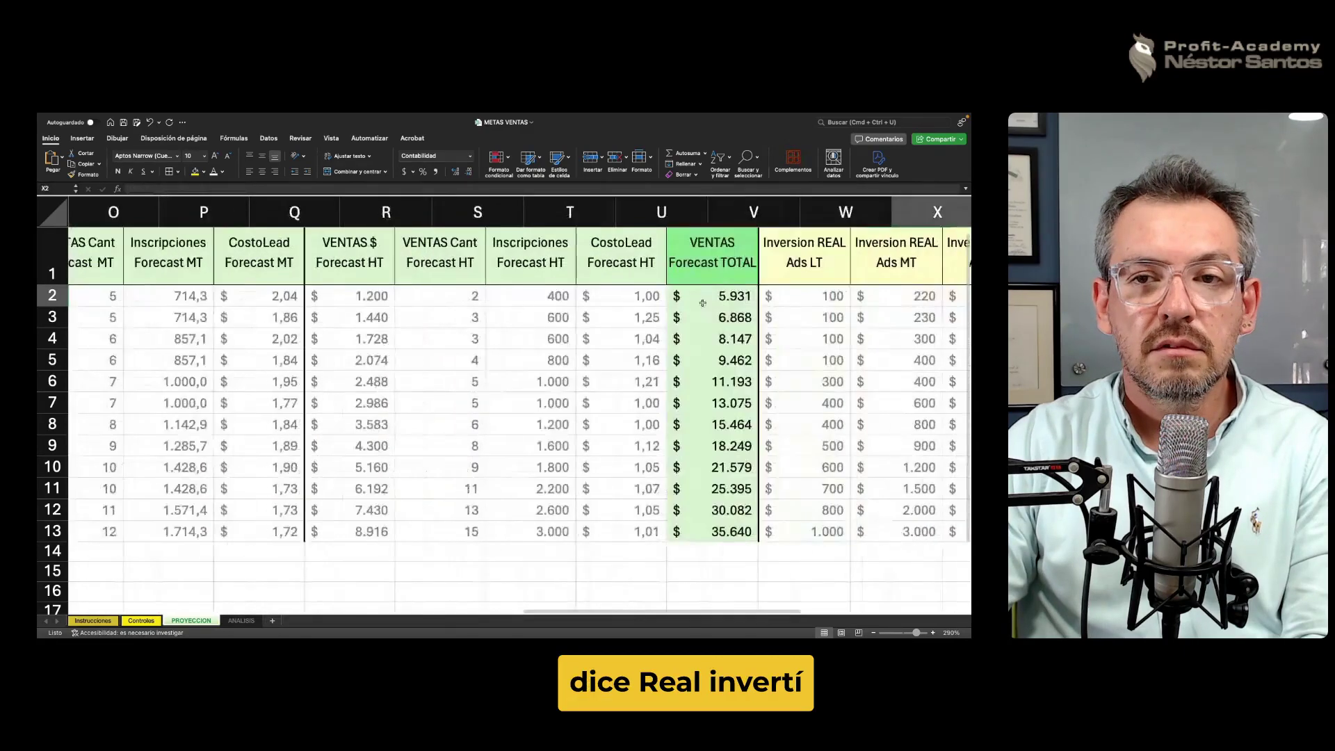
pyautogui.press('Right')
pyautogui.press('Right')
pyautogui.press('Left')
pyautogui.click(234, 297)
pyautogui.press('Down')
pyautogui.press('Up')
pyautogui.write('40')
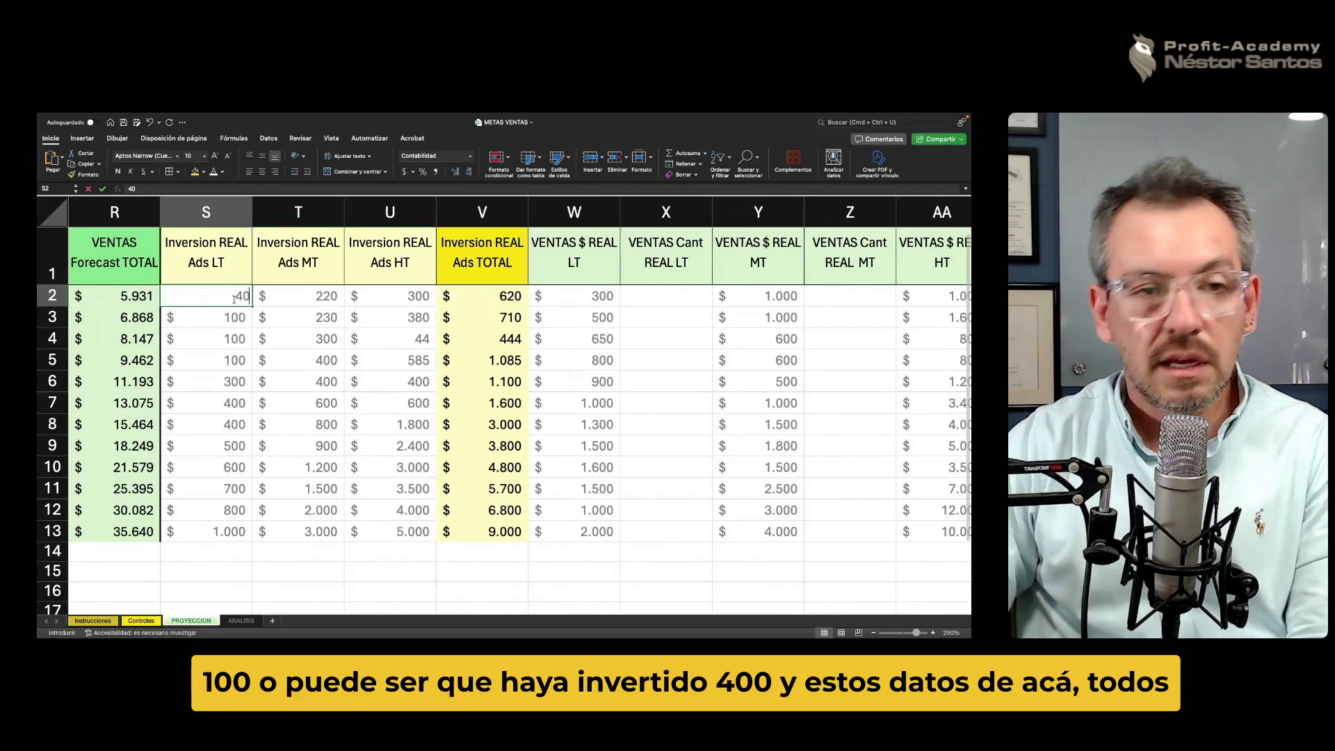
pyautogui.write('0')
pyautogui.press('Return')
pyautogui.click(287, 300)
pyautogui.moveTo(240, 317); pyautogui.dragTo(393, 552)
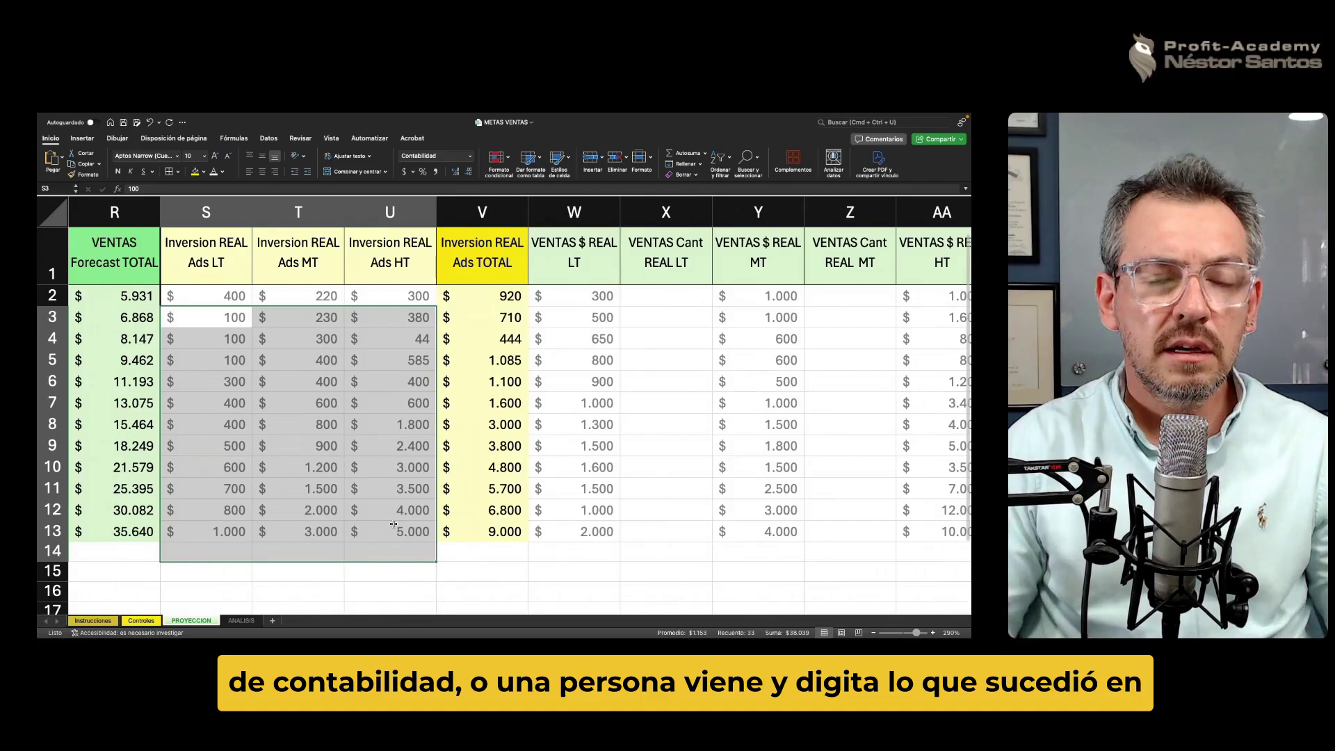
pyautogui.click(308, 584)
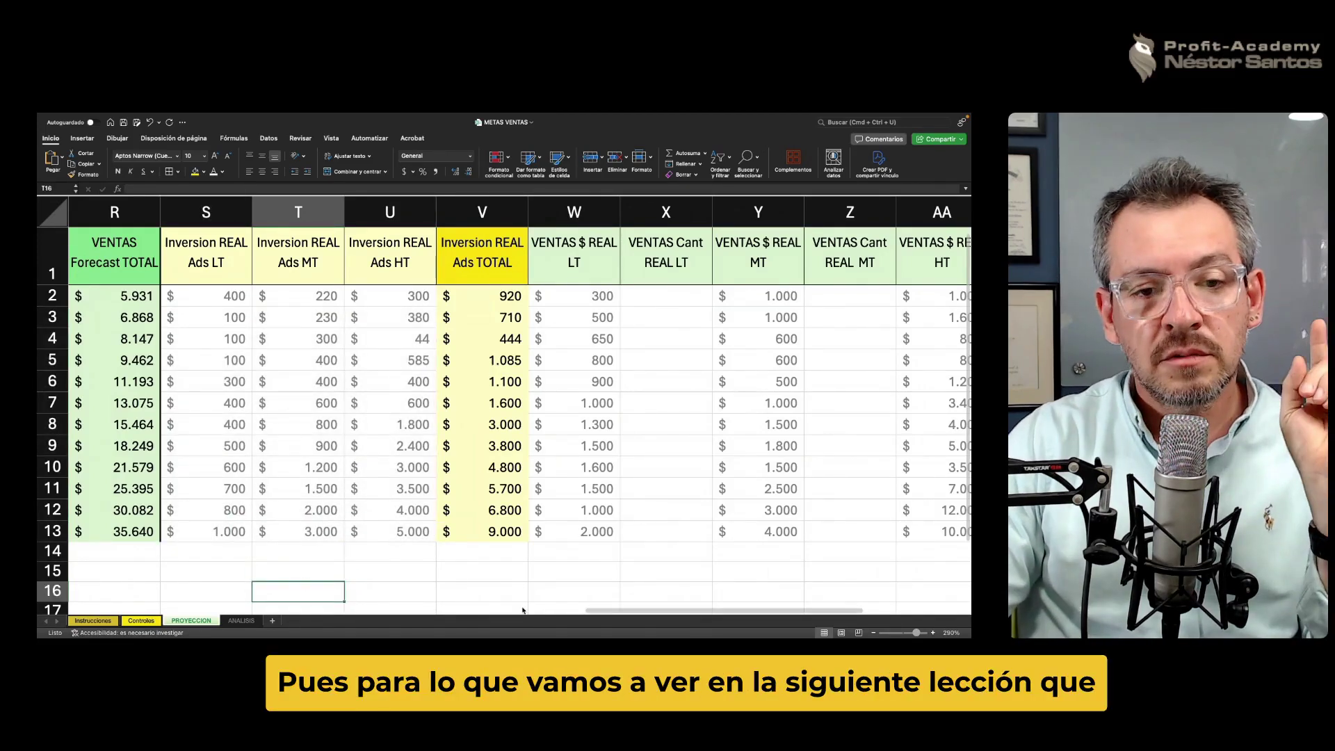
pyautogui.click(242, 621)
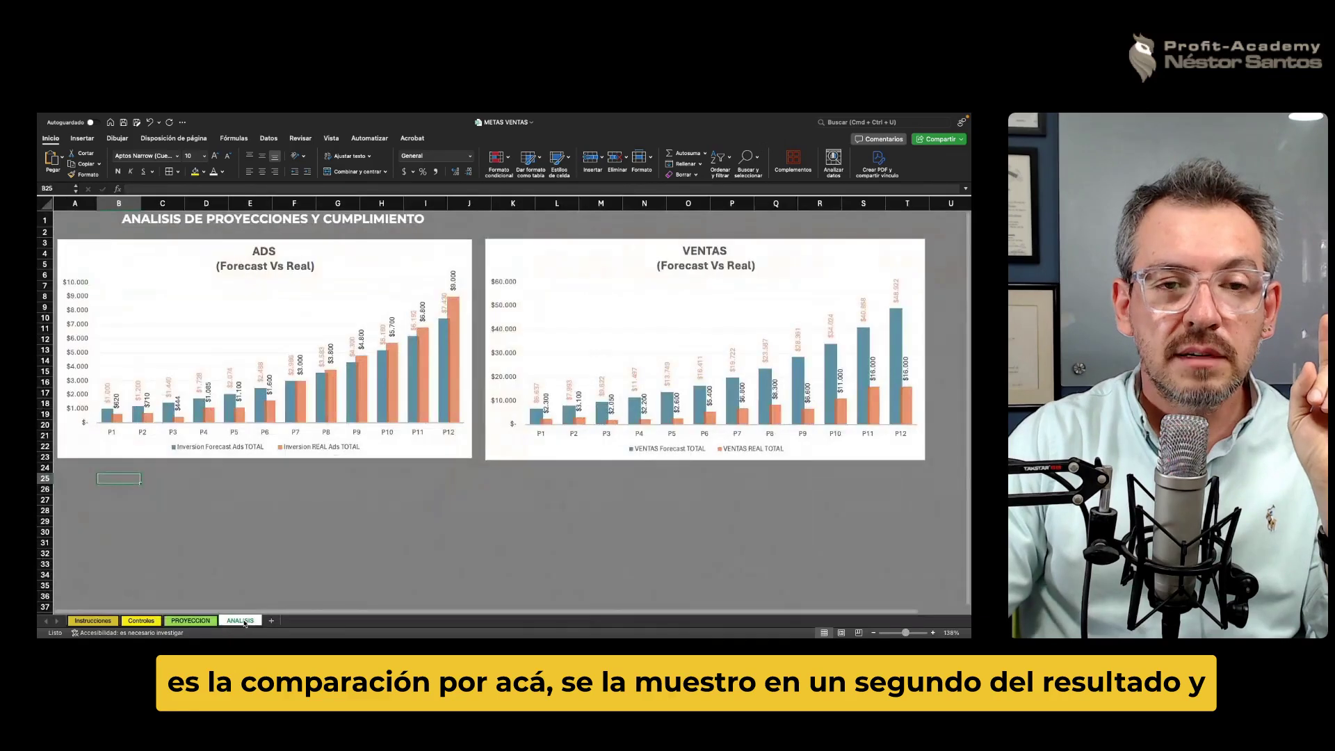
pyautogui.click(191, 620)
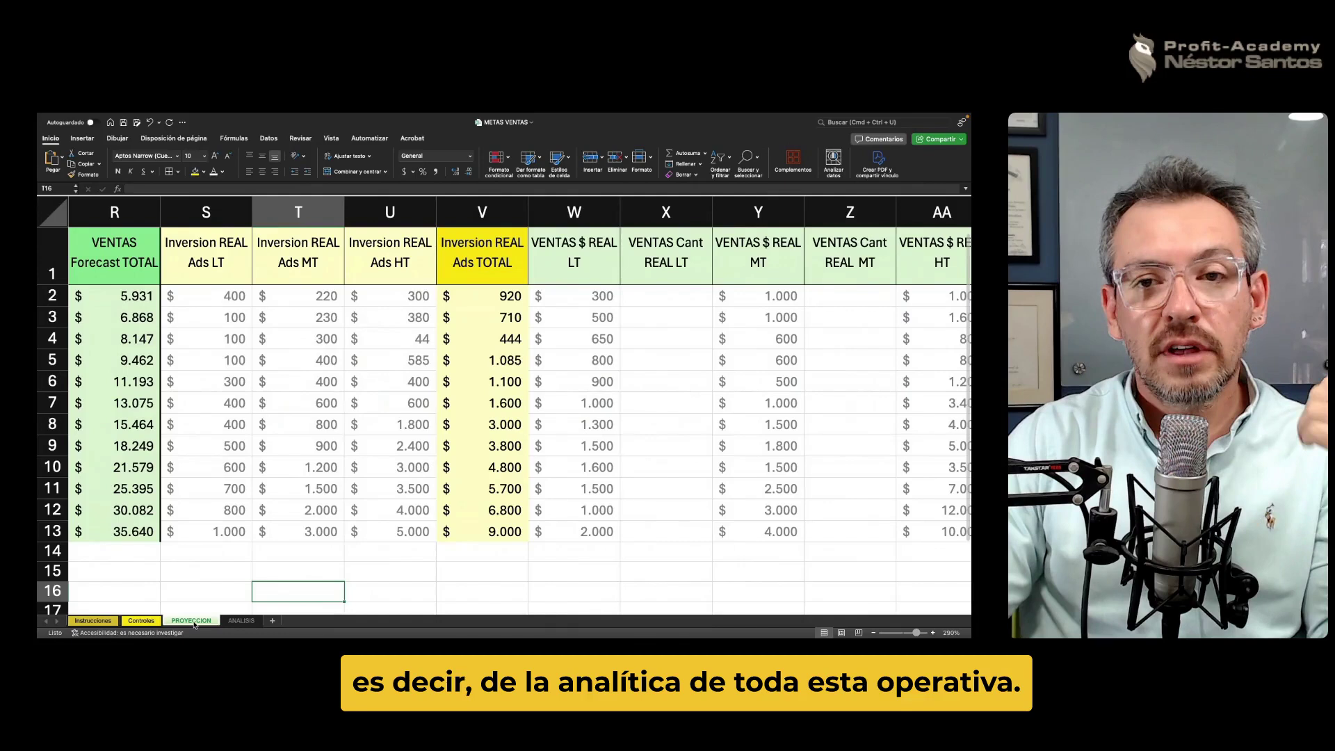
pyautogui.click(323, 570)
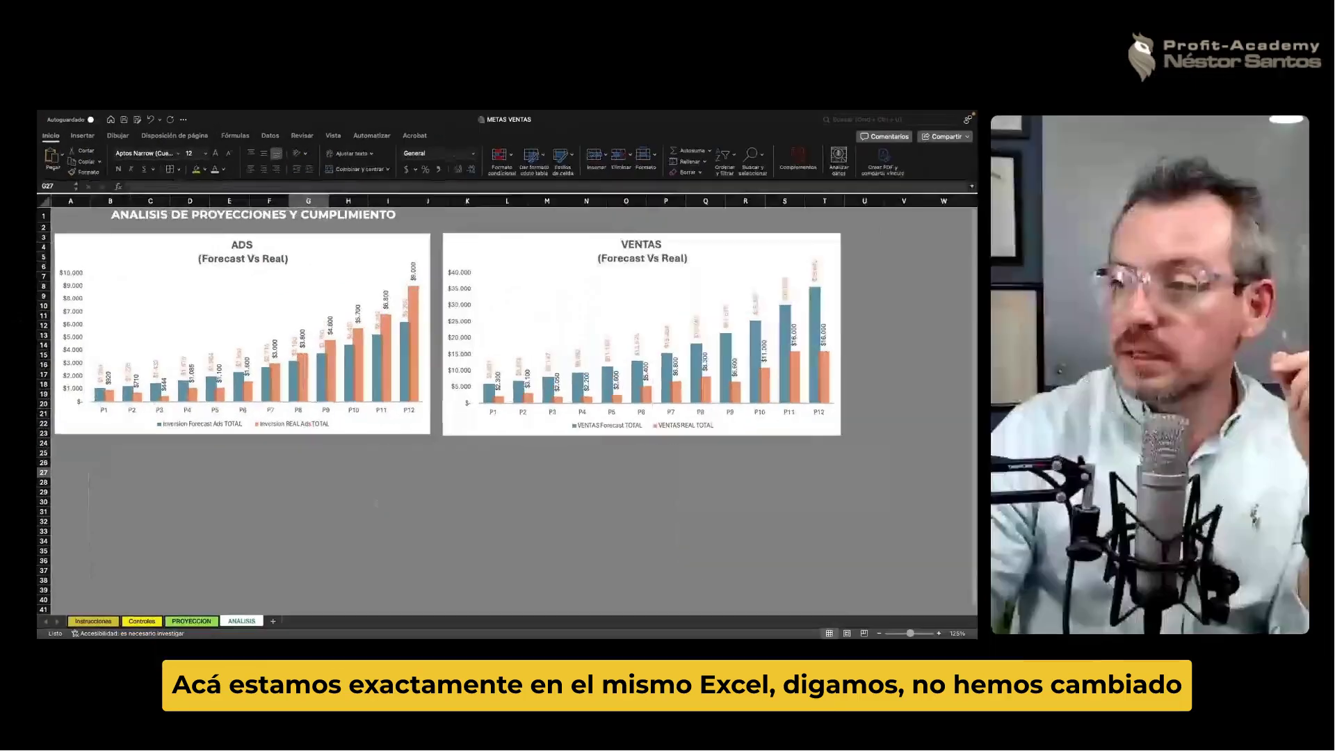
# Step through the Instrucciones, Controles and PROYECCION sheets, ending on ANALISIS.
pyautogui.click(92, 623)
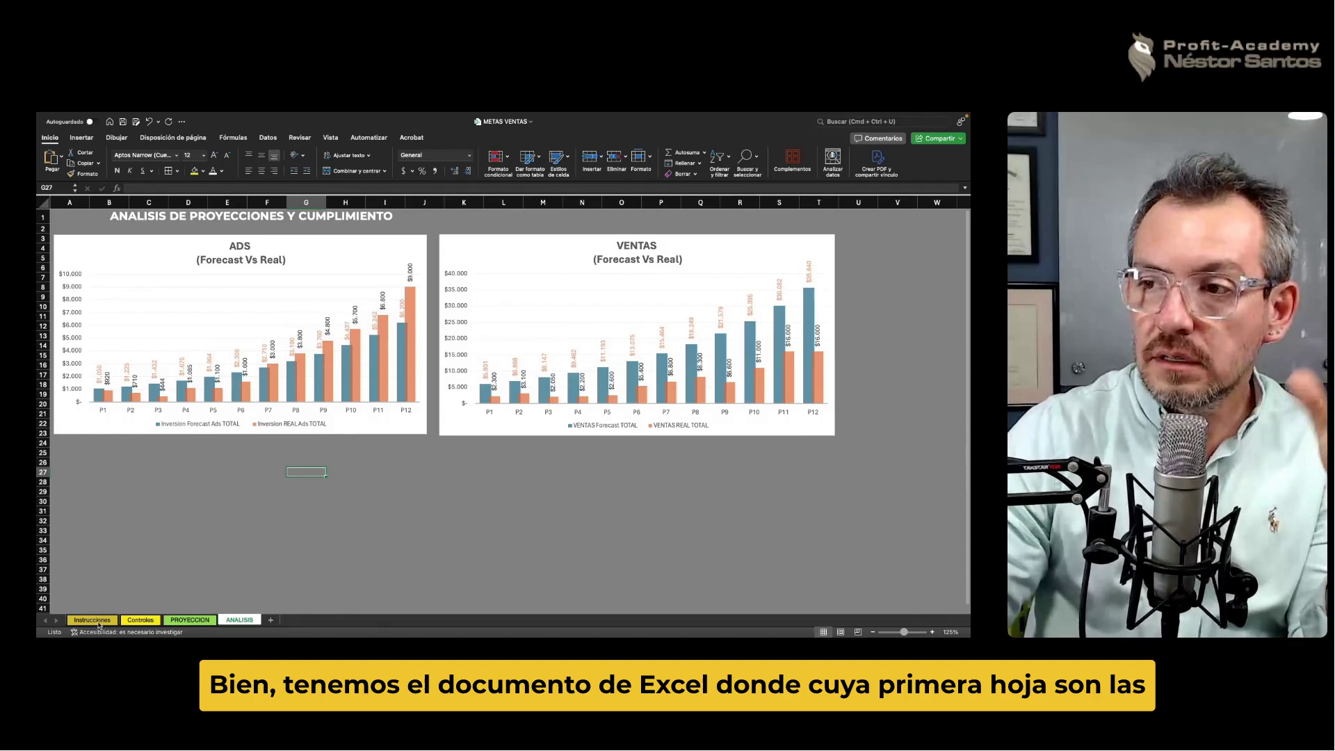
pyautogui.click(101, 621)
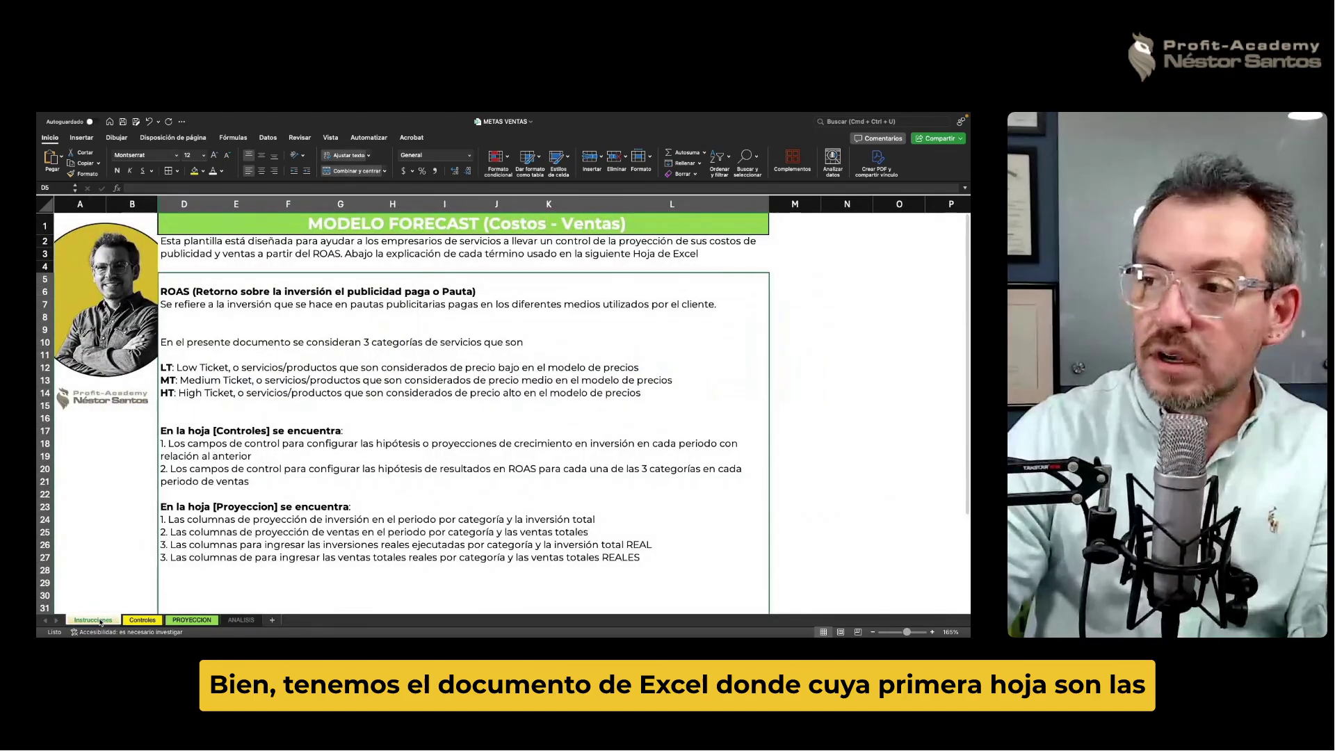
pyautogui.click(143, 620)
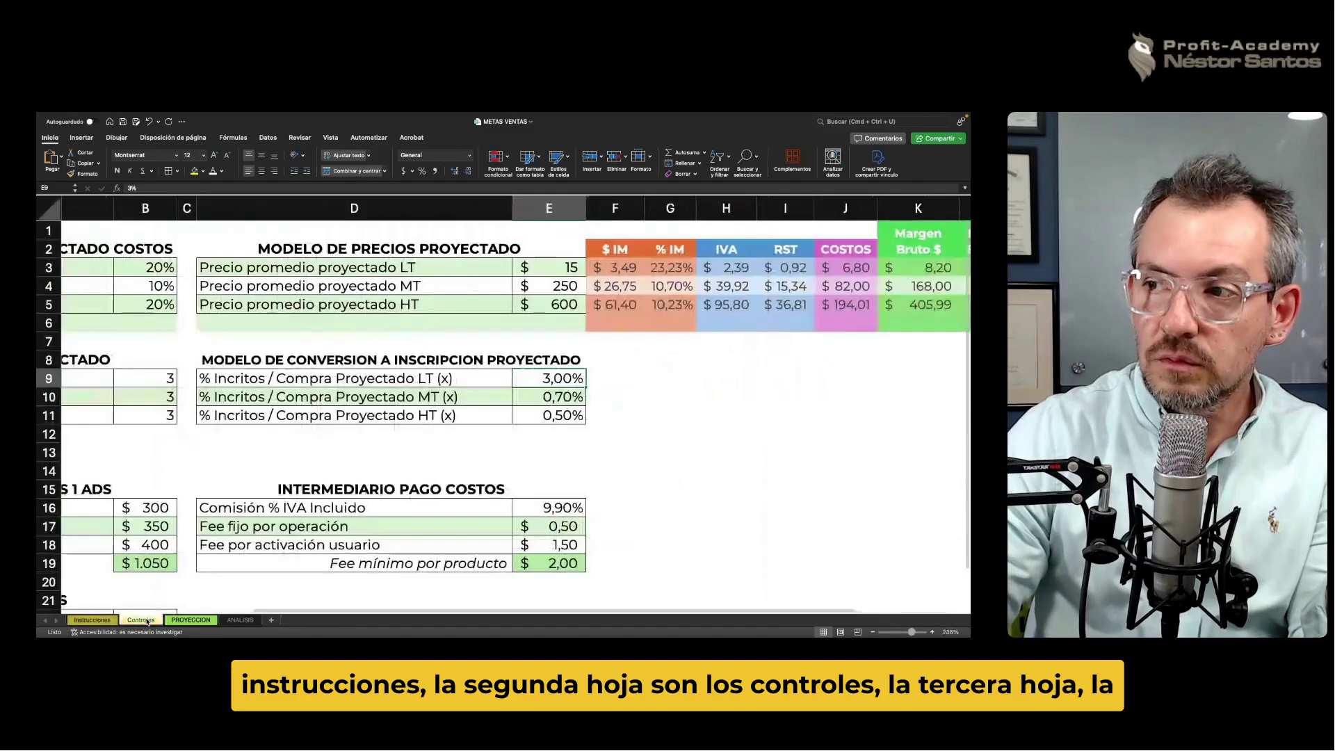
pyautogui.click(191, 620)
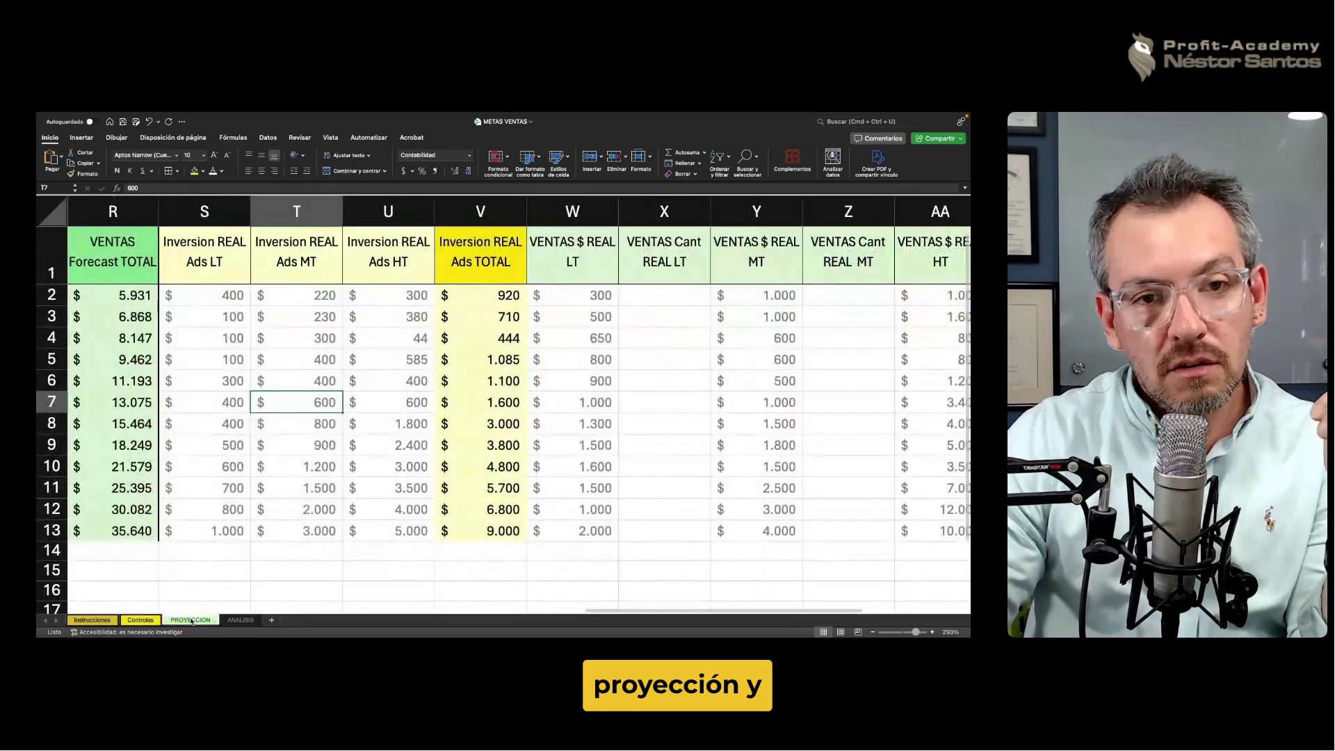
pyautogui.click(239, 620)
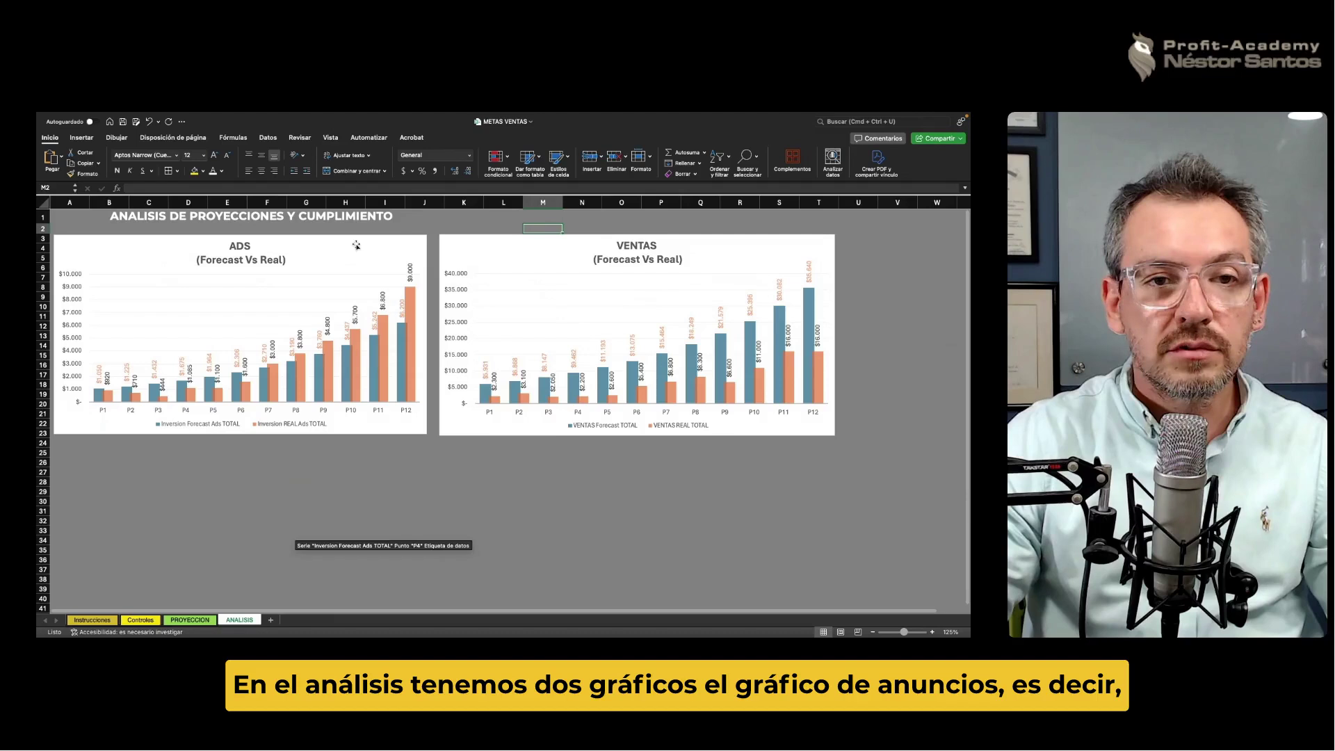
pyautogui.click(356, 245)
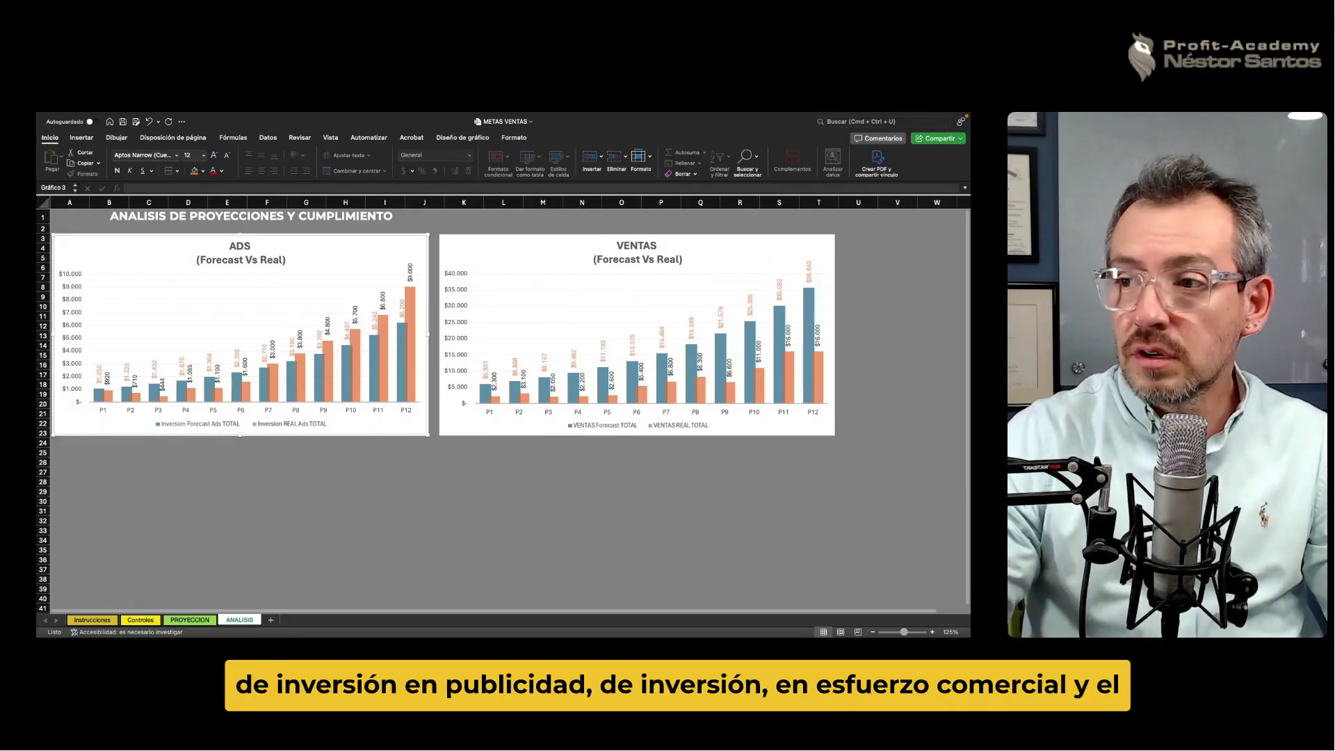
pyautogui.scroll(5, 238, 361)
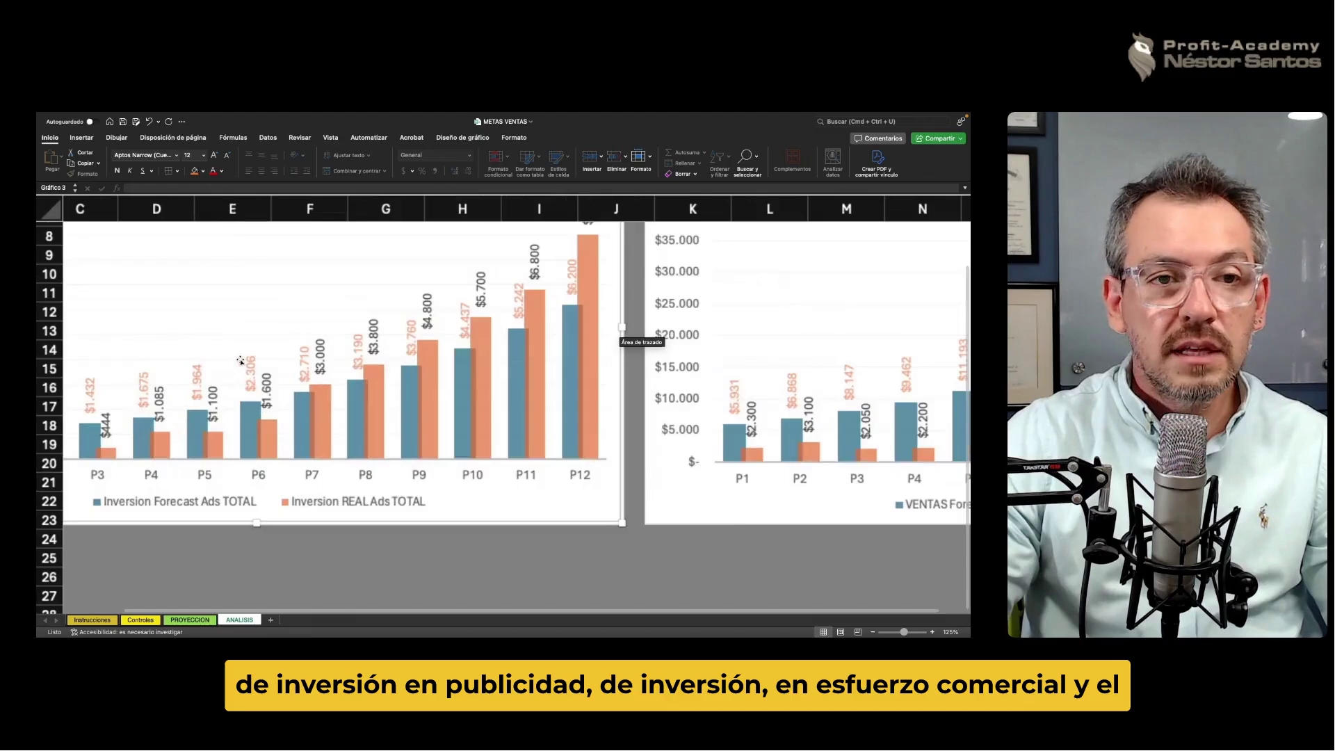
pyautogui.scroll(3, 268, 373)
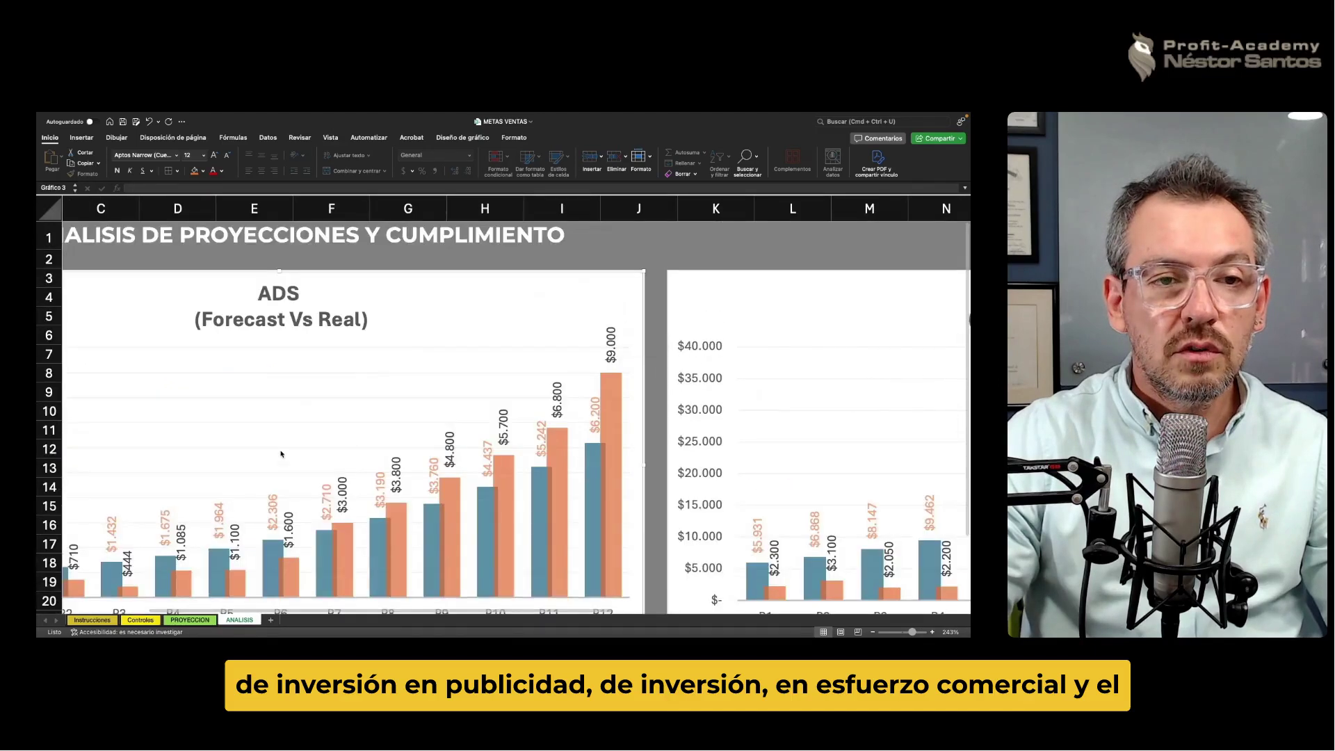
pyautogui.scroll(-2, 346, 408)
pyautogui.scroll(-3, 346, 408)
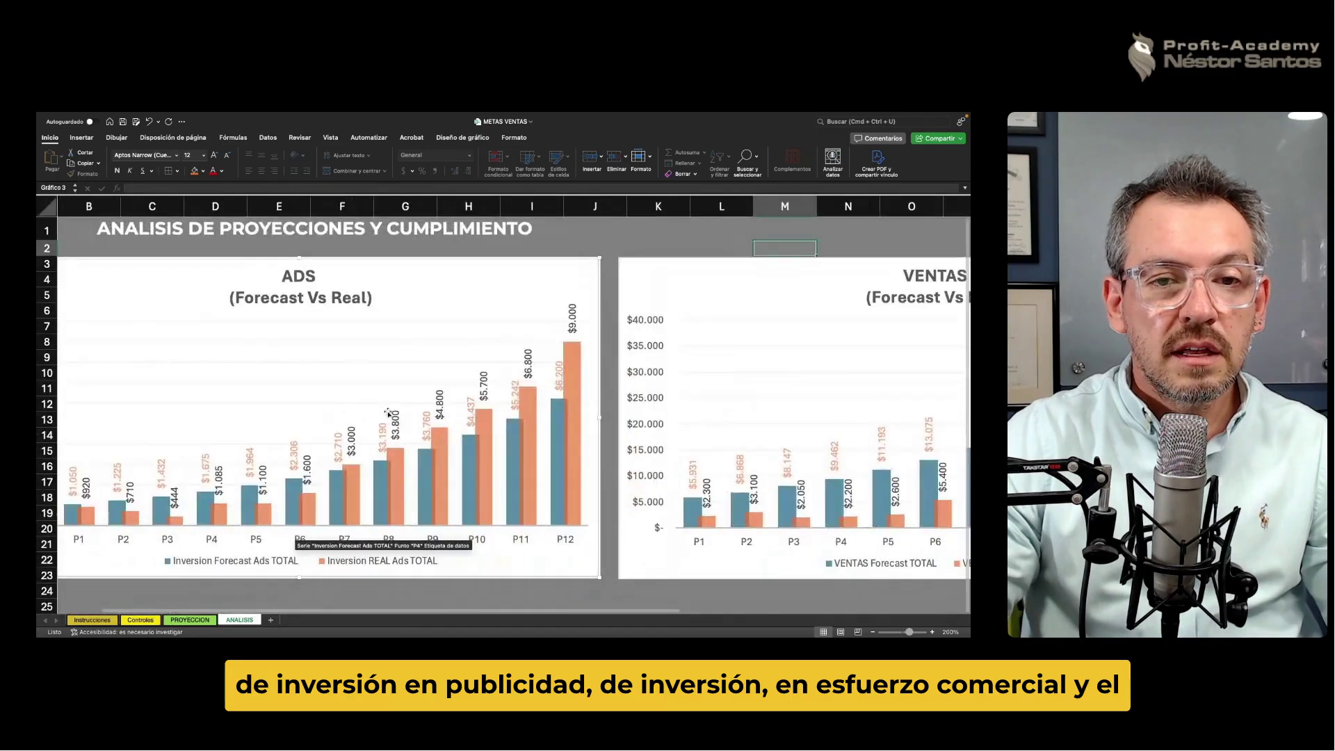
pyautogui.scroll(-2, 347, 408)
pyautogui.click(497, 529)
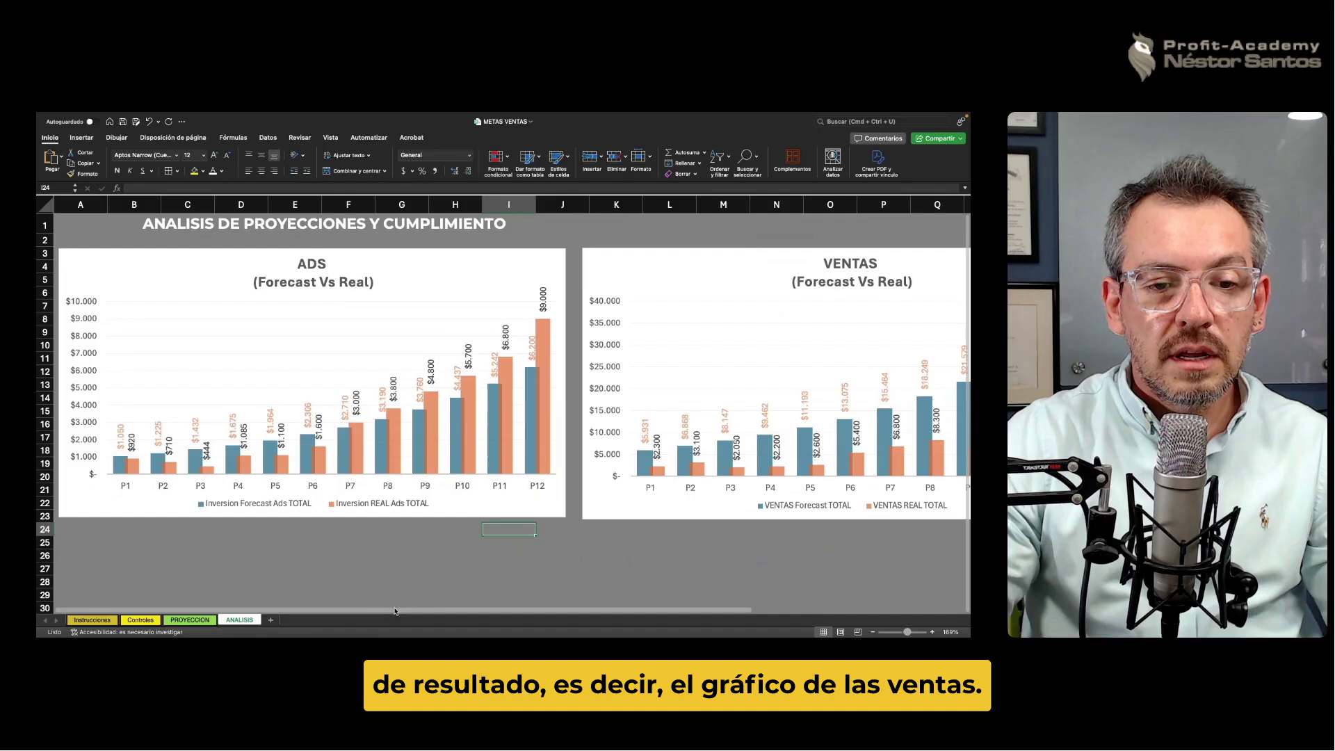
pyautogui.moveTo(388, 610); pyautogui.dragTo(666, 604)
pyautogui.scroll(1, 661, 432)
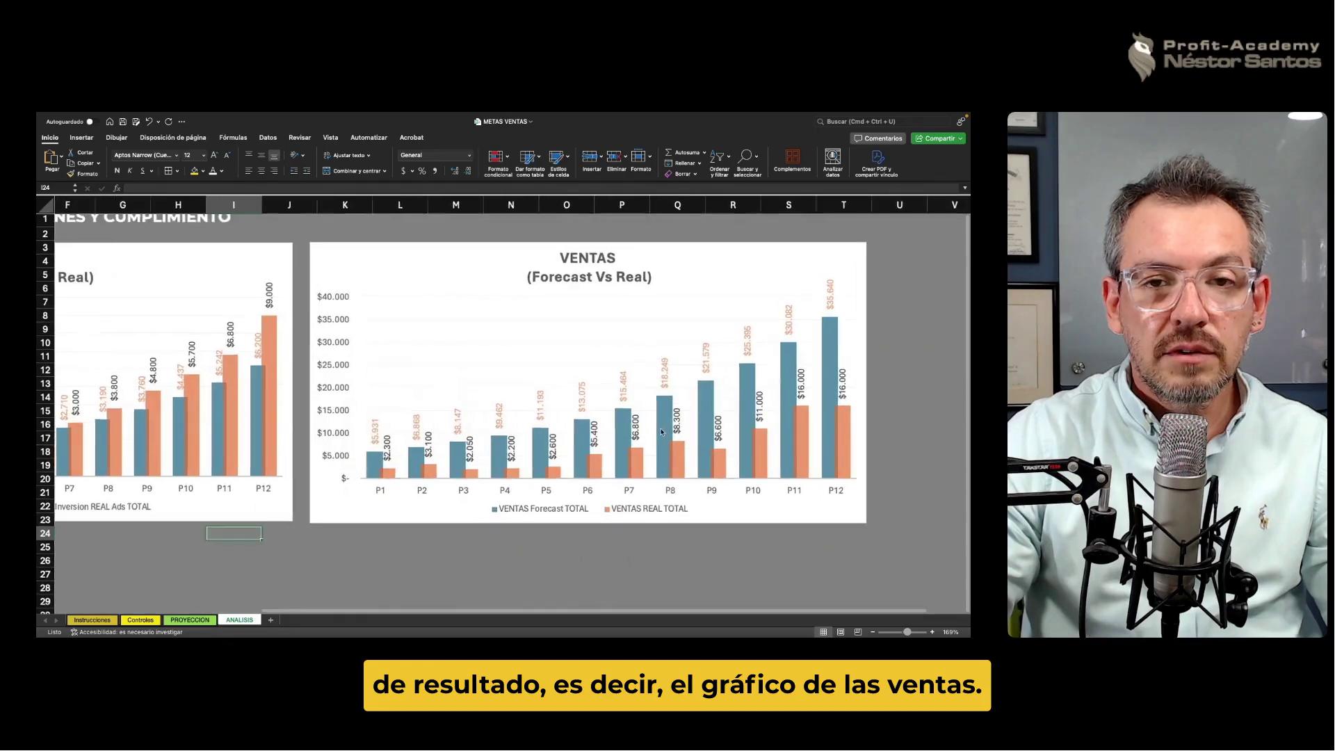
pyautogui.scroll(1, 655, 441)
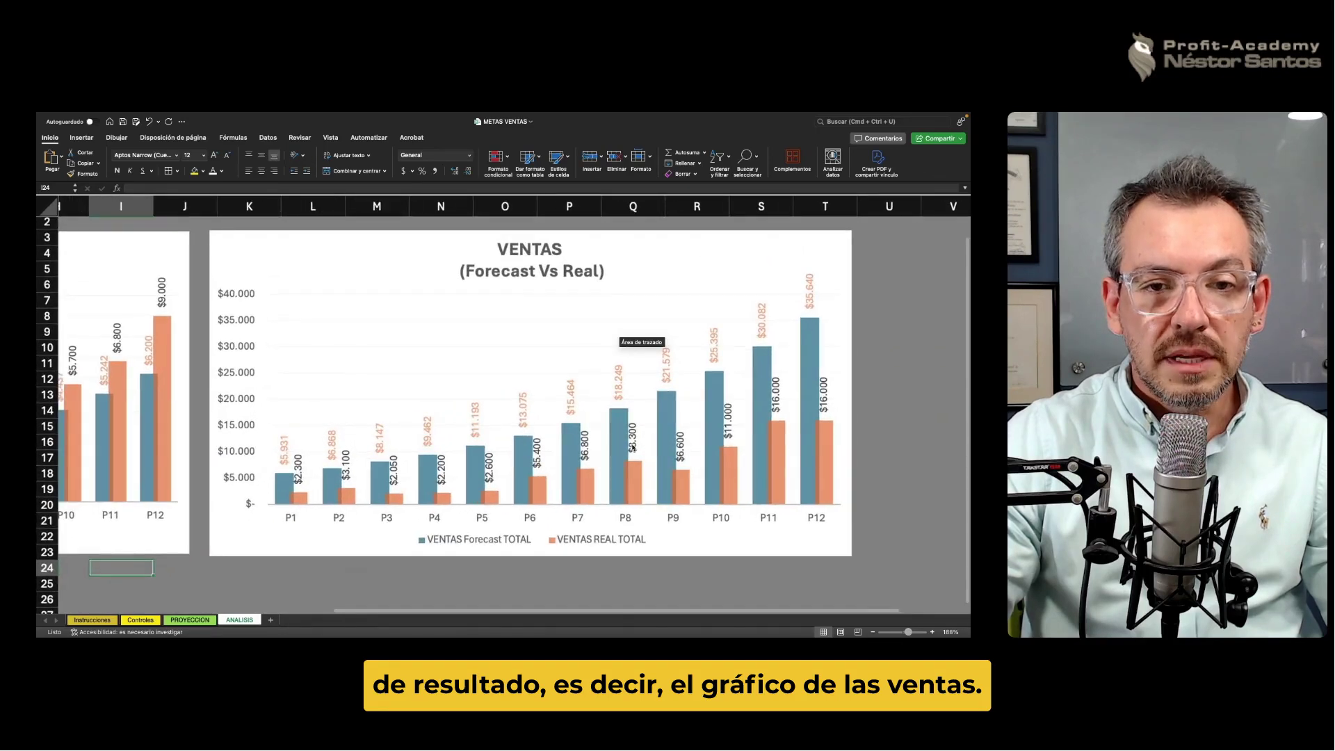
pyautogui.scroll(1, 633, 446)
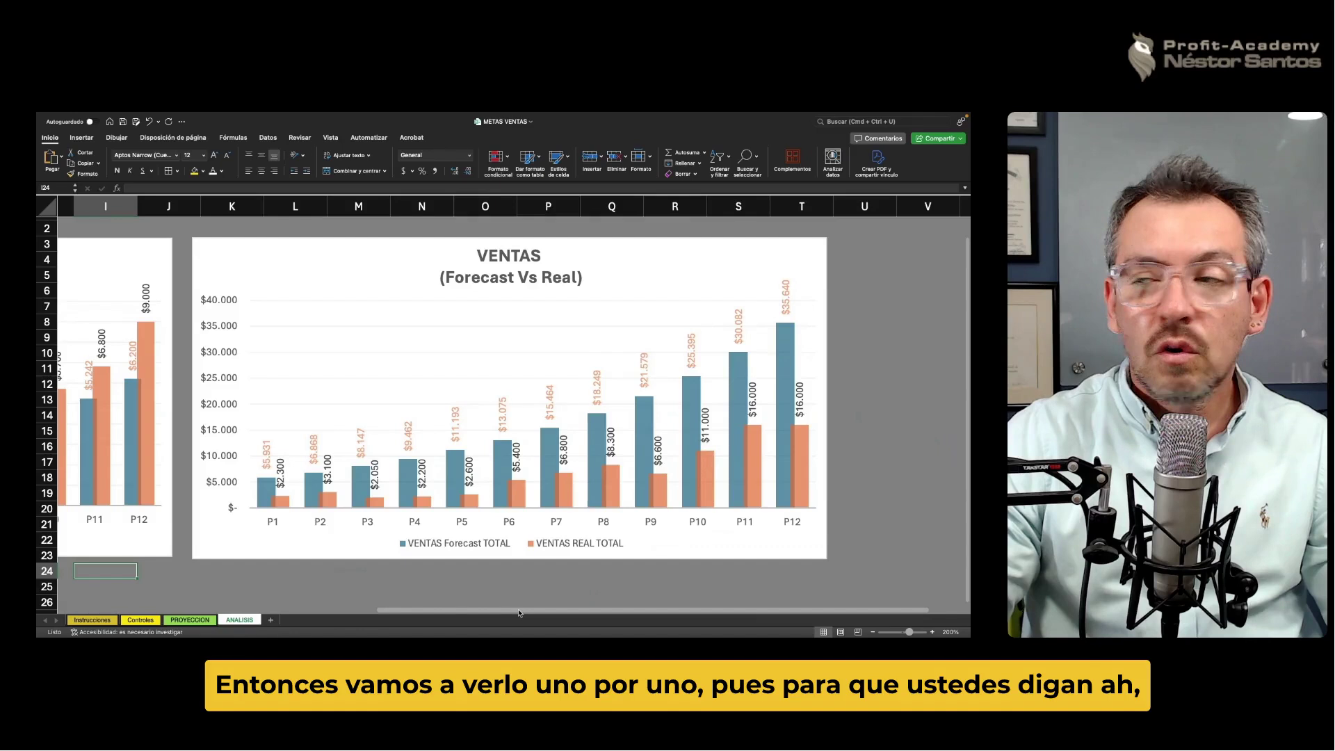
pyautogui.moveTo(519, 612)
pyautogui.mouseDown()
pyautogui.moveTo(560, 614)
pyautogui.moveTo(194, 580)
pyautogui.mouseUp()
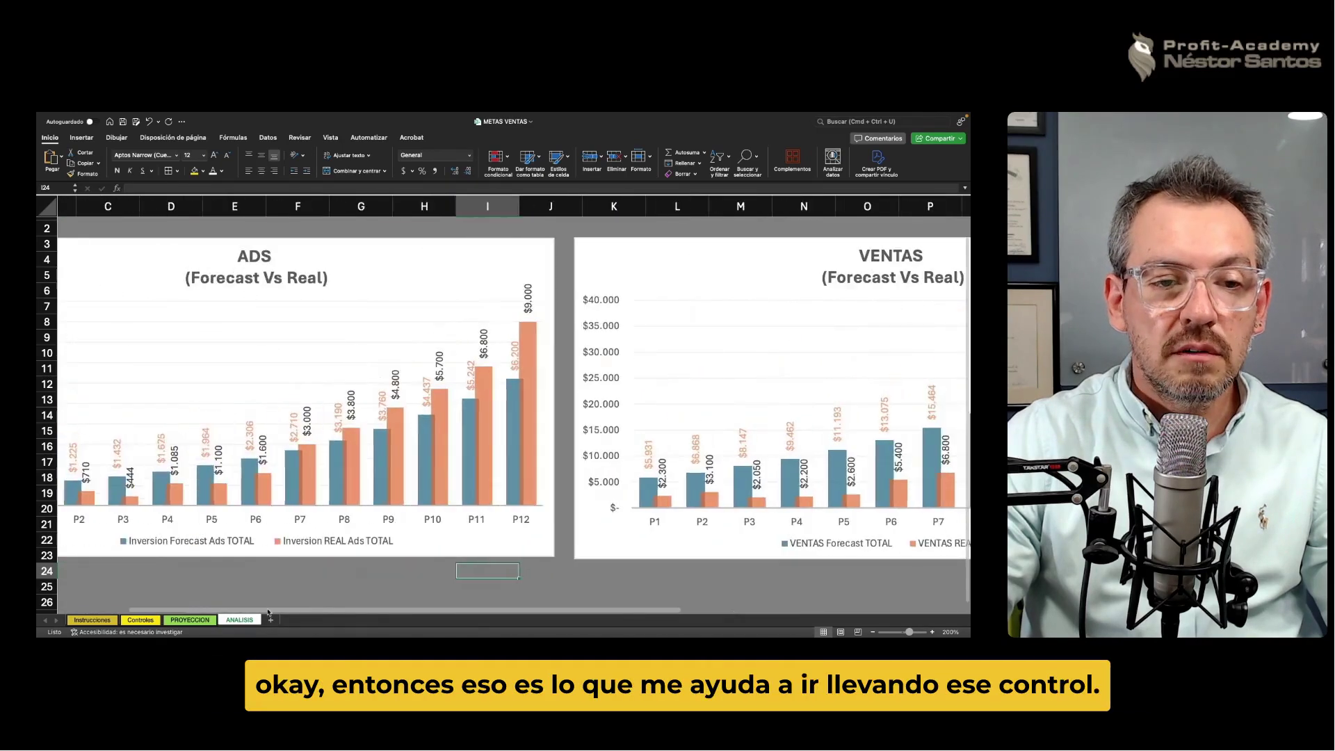
pyautogui.click(193, 582)
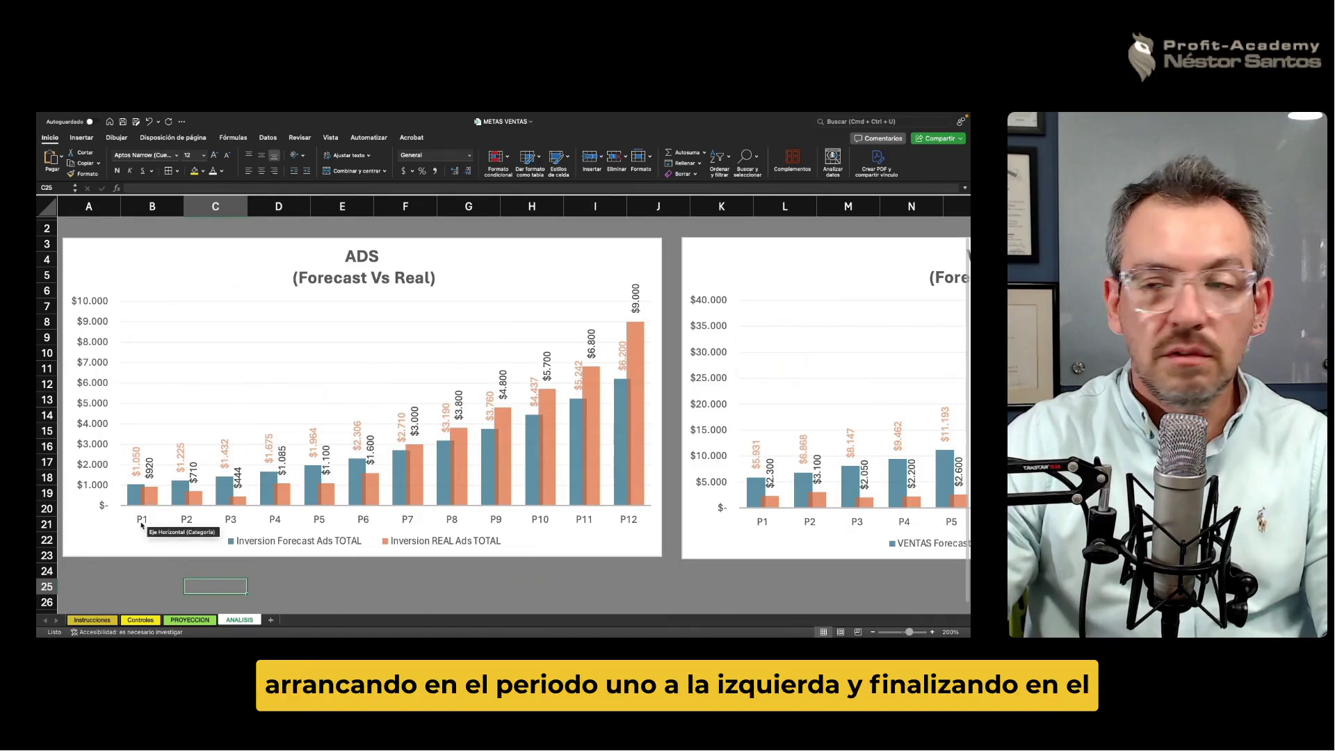
pyautogui.keyDown('ctrl'); pyautogui.scroll(5, 141, 525); pyautogui.keyUp('ctrl')
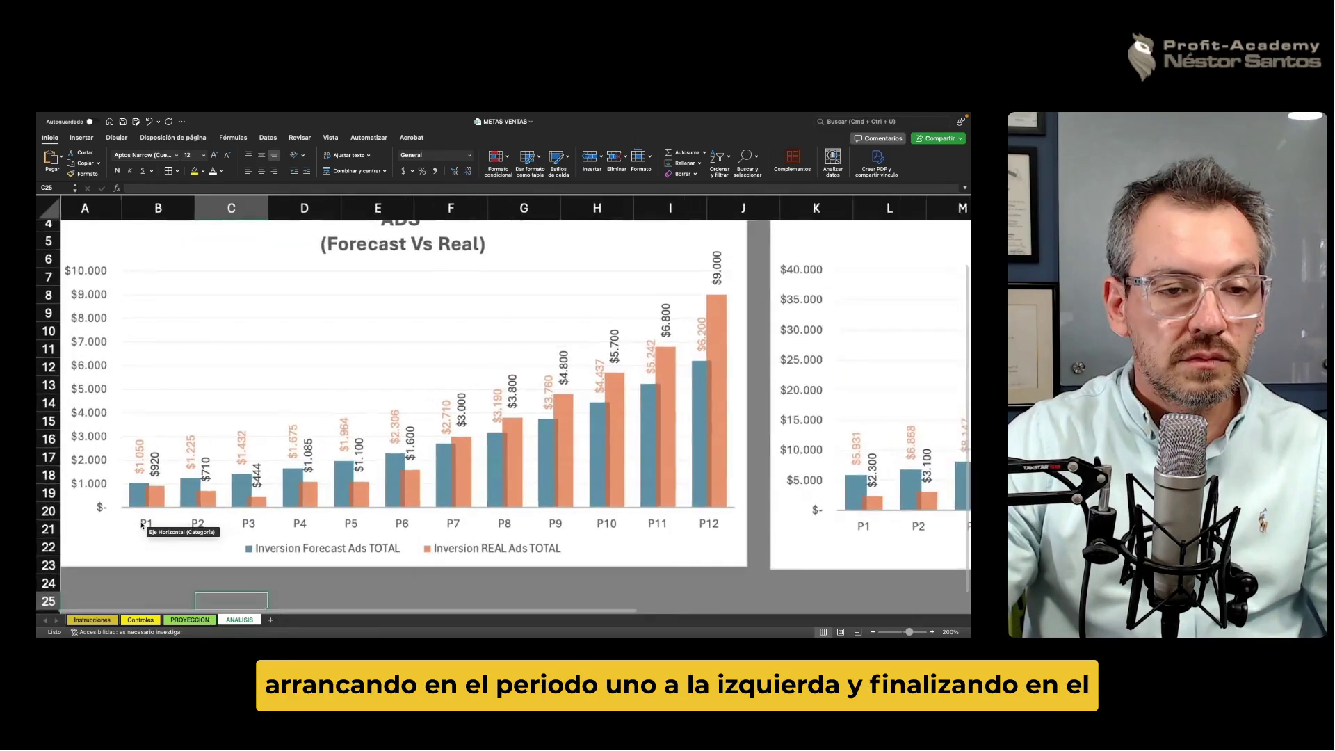
pyautogui.keyDown('ctrl'); pyautogui.scroll(2, 161, 522); pyautogui.keyUp('ctrl')
pyautogui.keyDown('ctrl'); pyautogui.scroll(2, 159, 524); pyautogui.keyUp('ctrl')
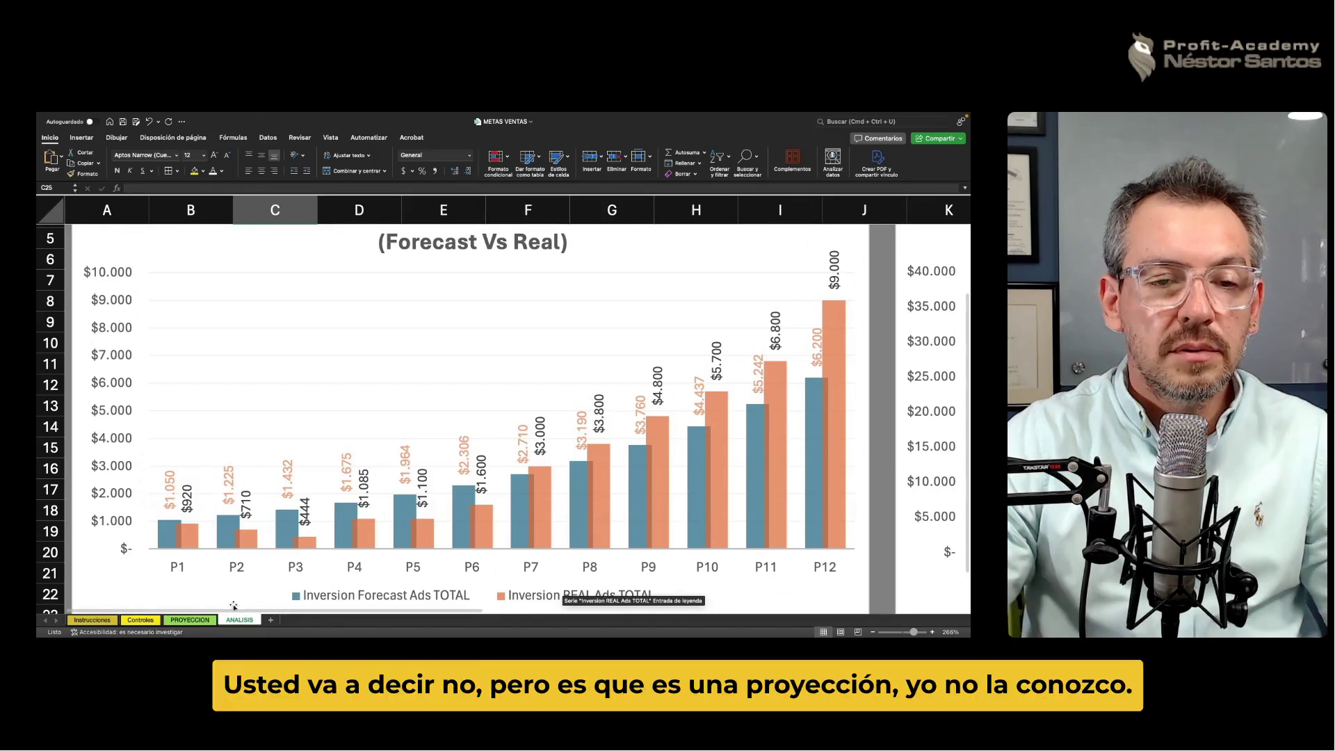
# Delete the real ad investments in PROYECCION S2:U13 and view the forecast-only ADS chart.
pyautogui.click(202, 621)
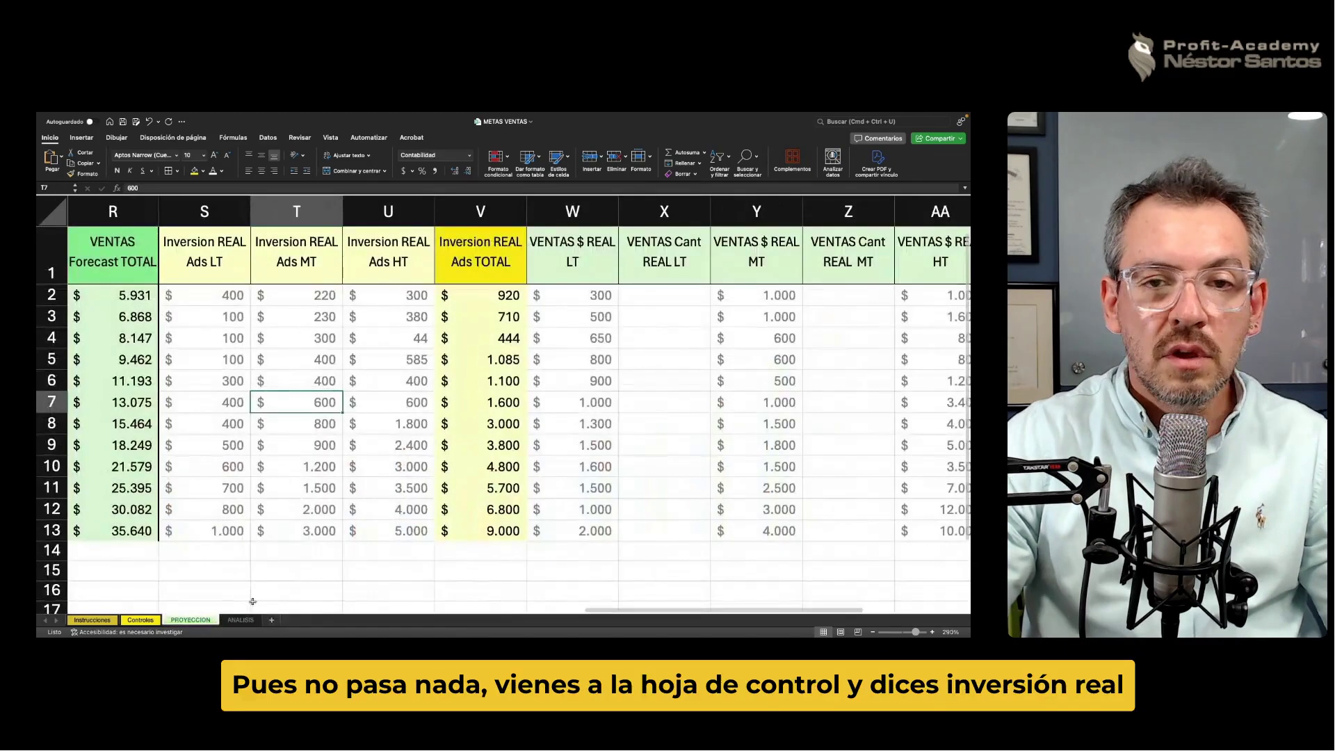
pyautogui.click(570, 410)
pyautogui.scroll(-2, 570, 412)
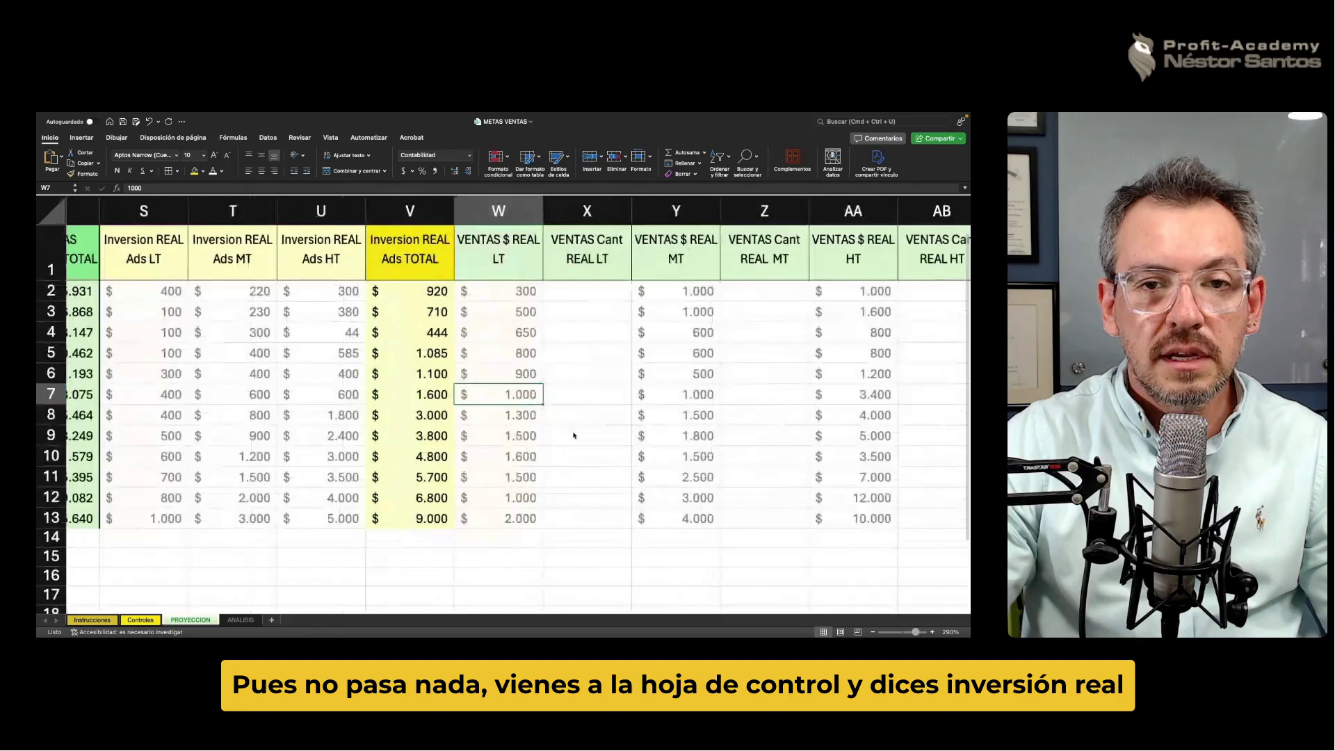
pyautogui.scroll(1, 572, 432)
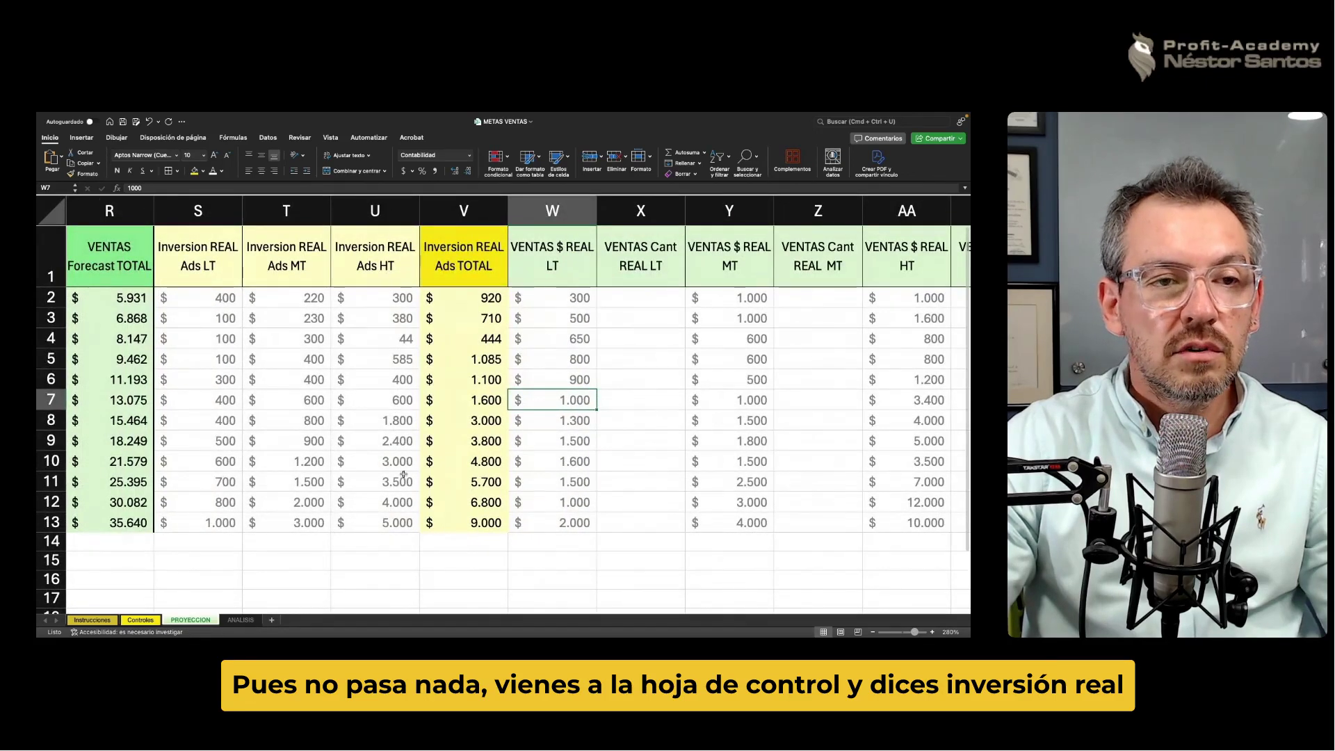
pyautogui.click(221, 338)
pyautogui.click(277, 331)
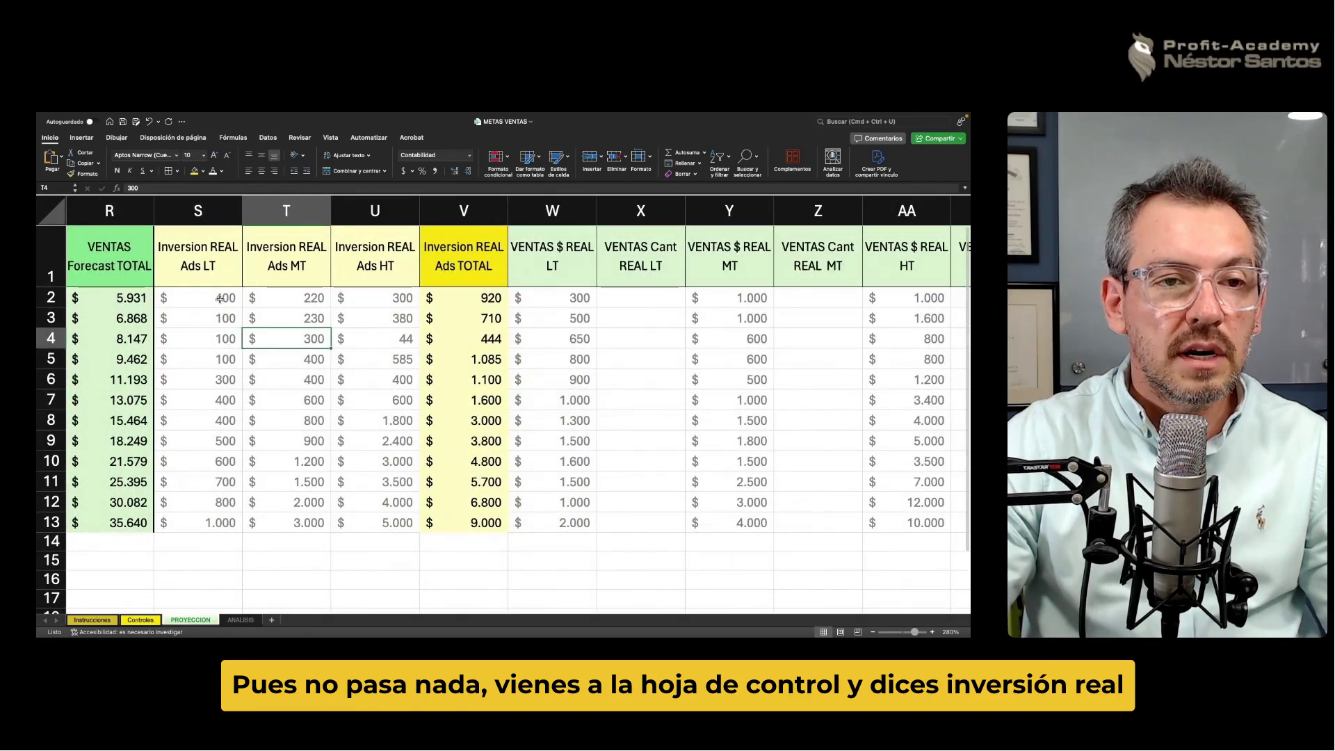
pyautogui.moveTo(215, 297); pyautogui.dragTo(345, 515)
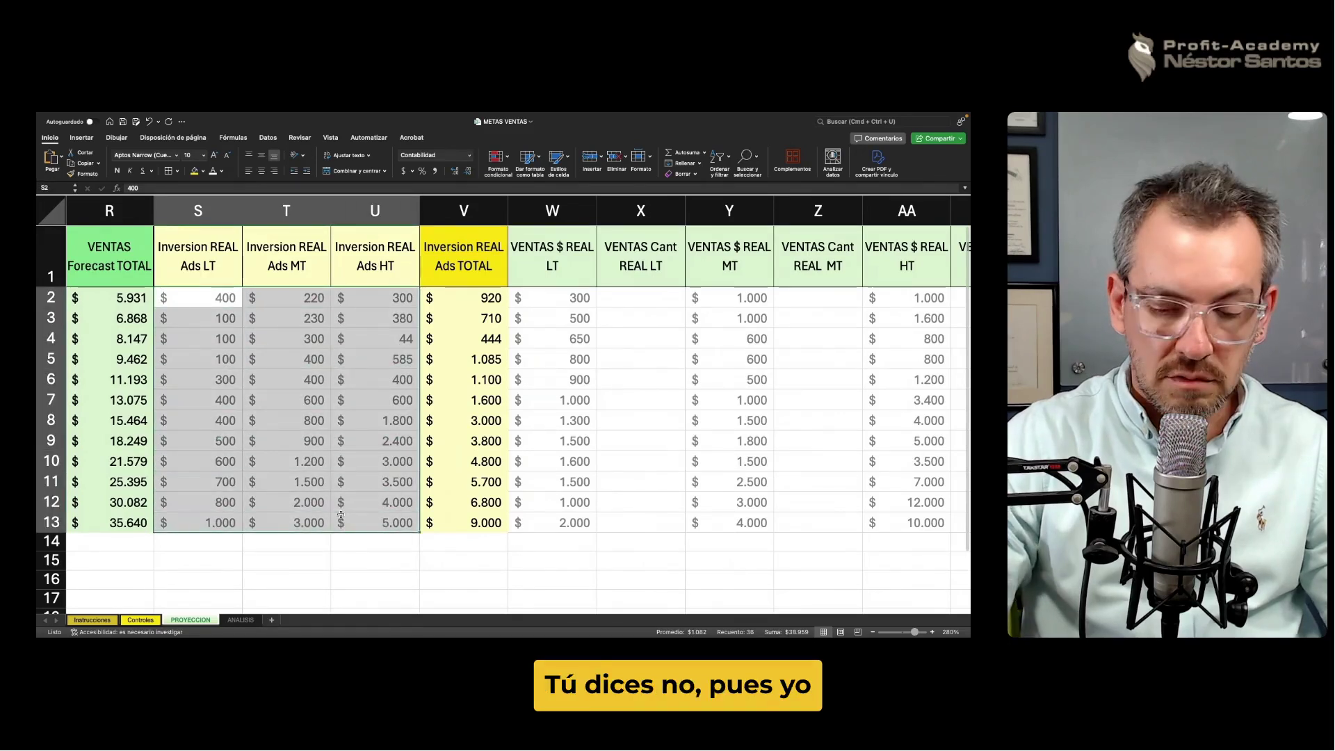
pyautogui.press('Delete')
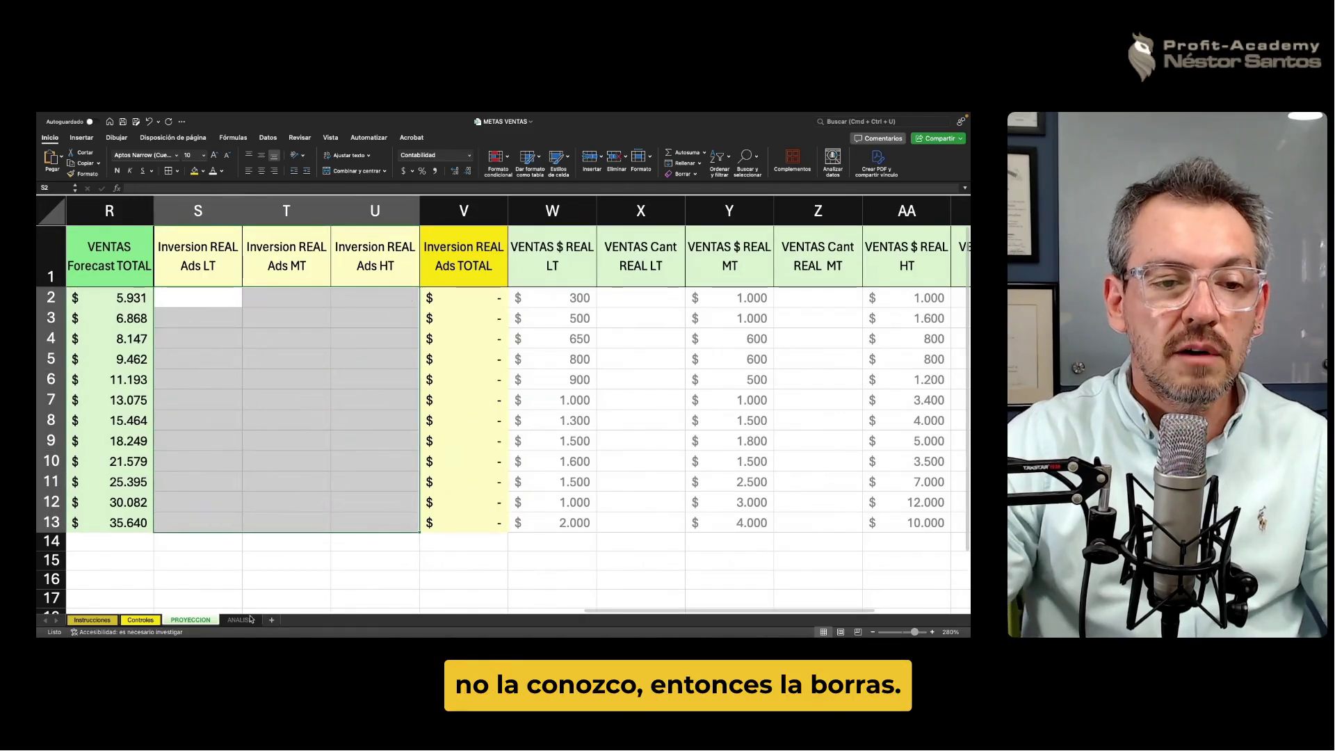
pyautogui.click(250, 618)
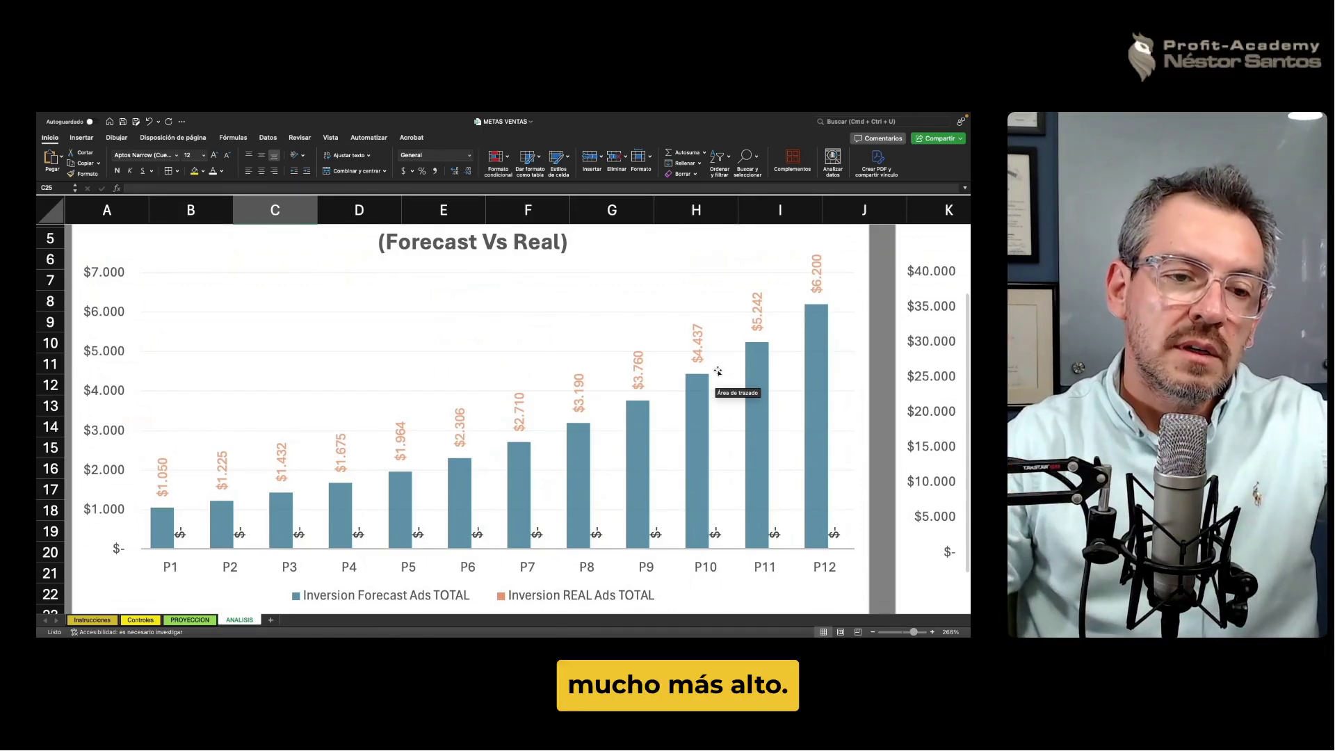
# On Controles, try 1% monthly ad growth rates.
pyautogui.click(102, 620)
pyautogui.click(146, 620)
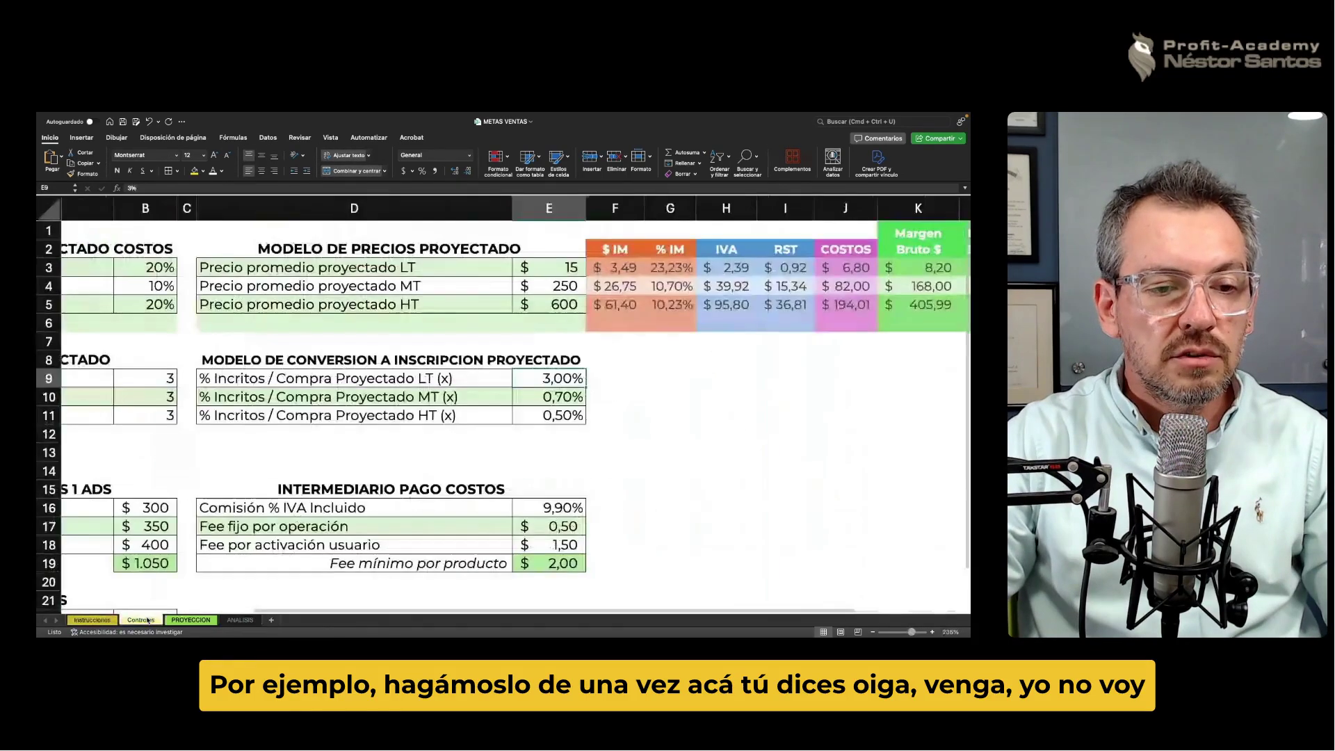
pyautogui.moveTo(499, 612); pyautogui.dragTo(308, 427)
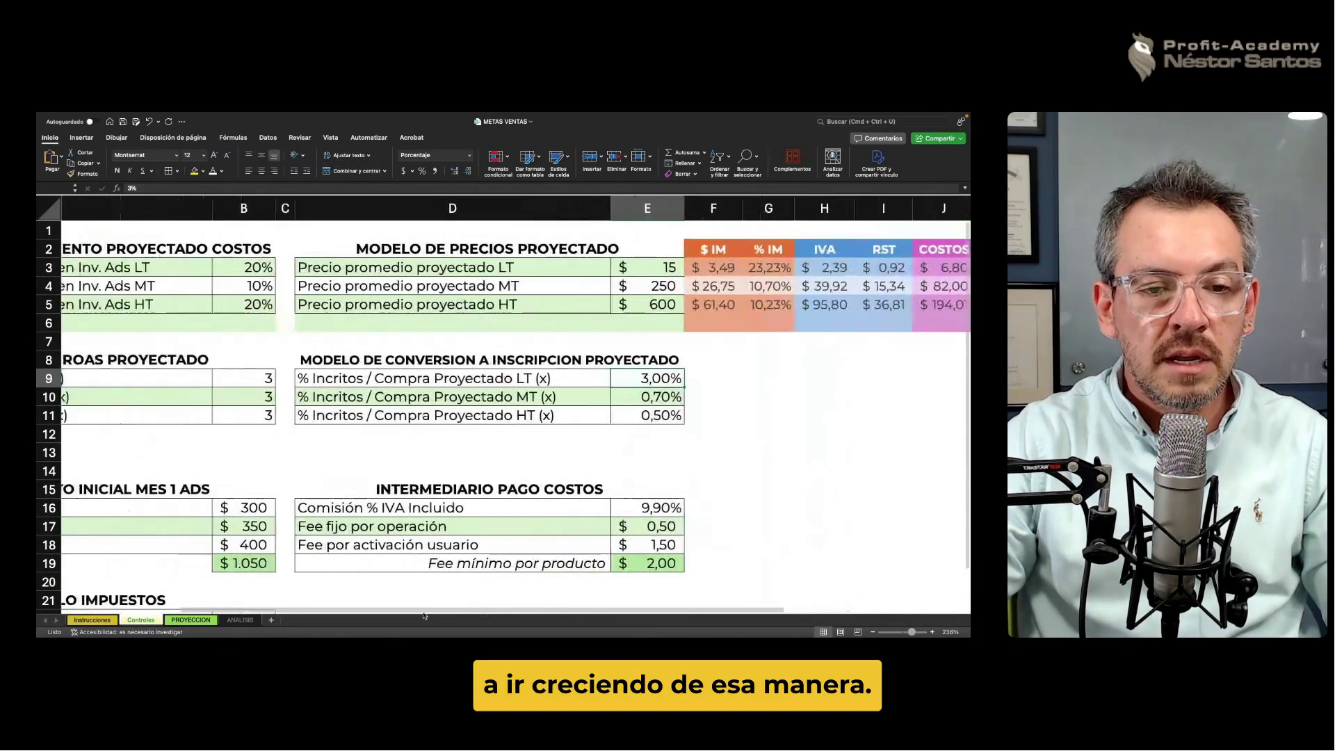
pyautogui.click(404, 286)
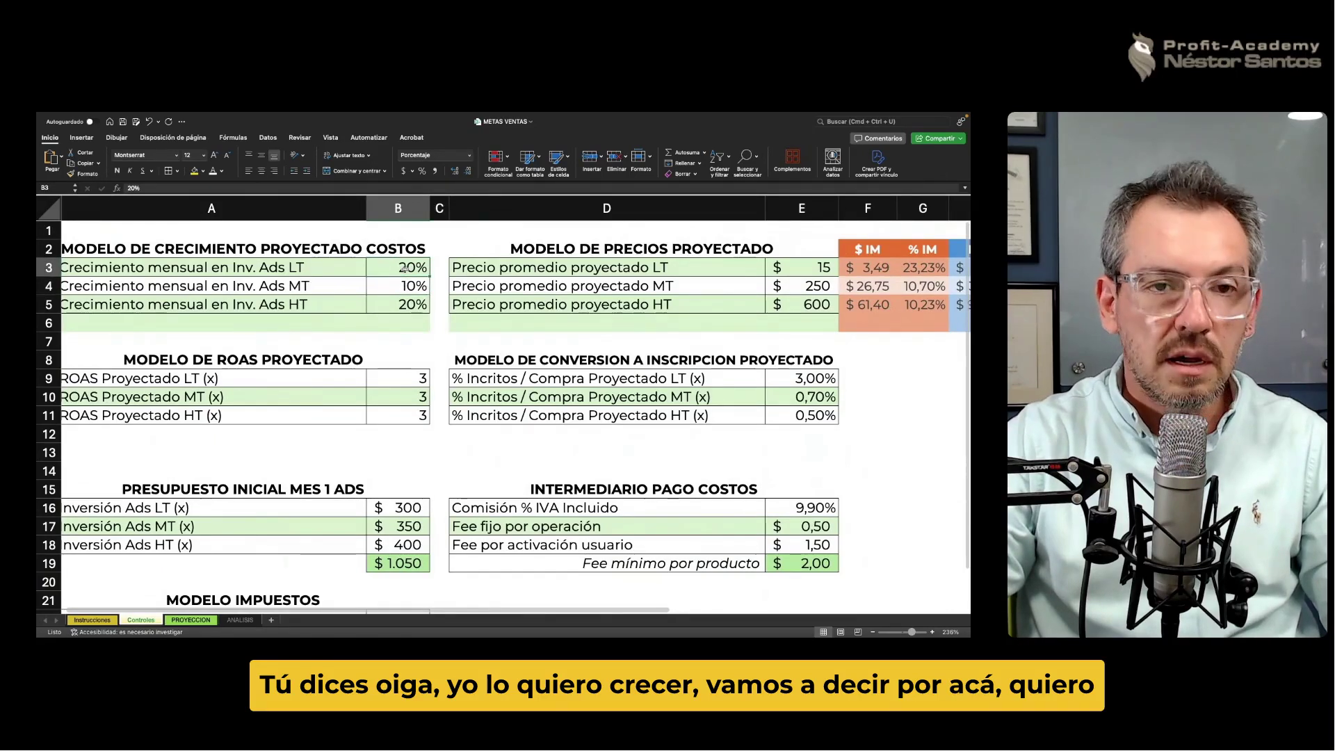
pyautogui.write('1')
pyautogui.press('Return')
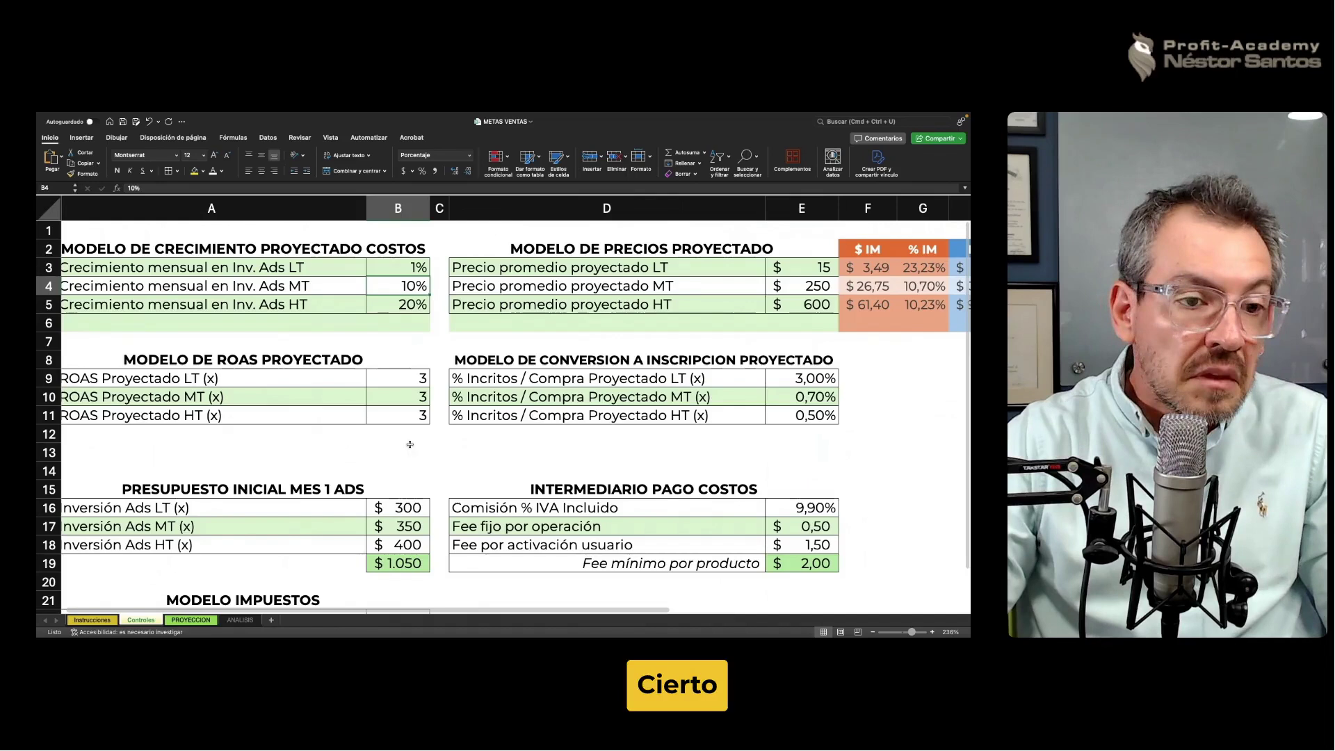
pyautogui.click(398, 507)
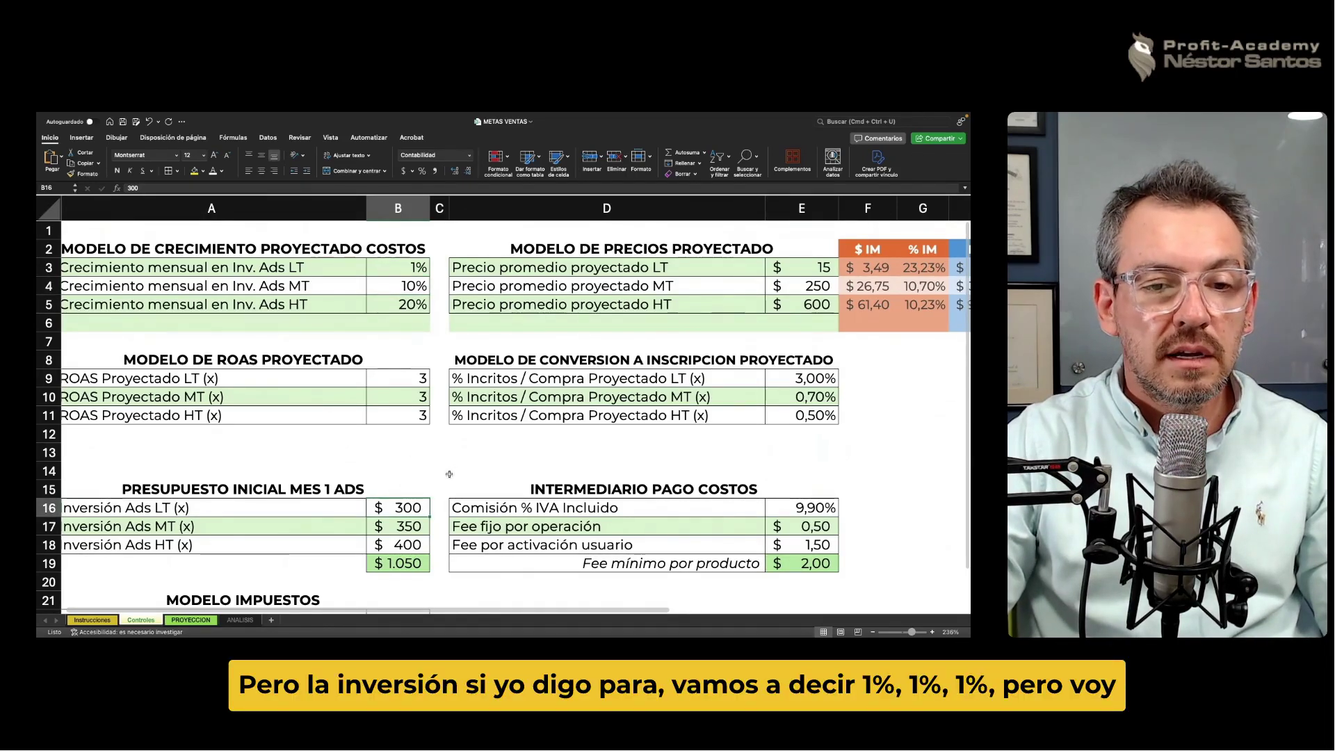
pyautogui.click(401, 286)
pyautogui.write('1')
pyautogui.press('Return')
pyautogui.write('1')
pyautogui.press('Return')
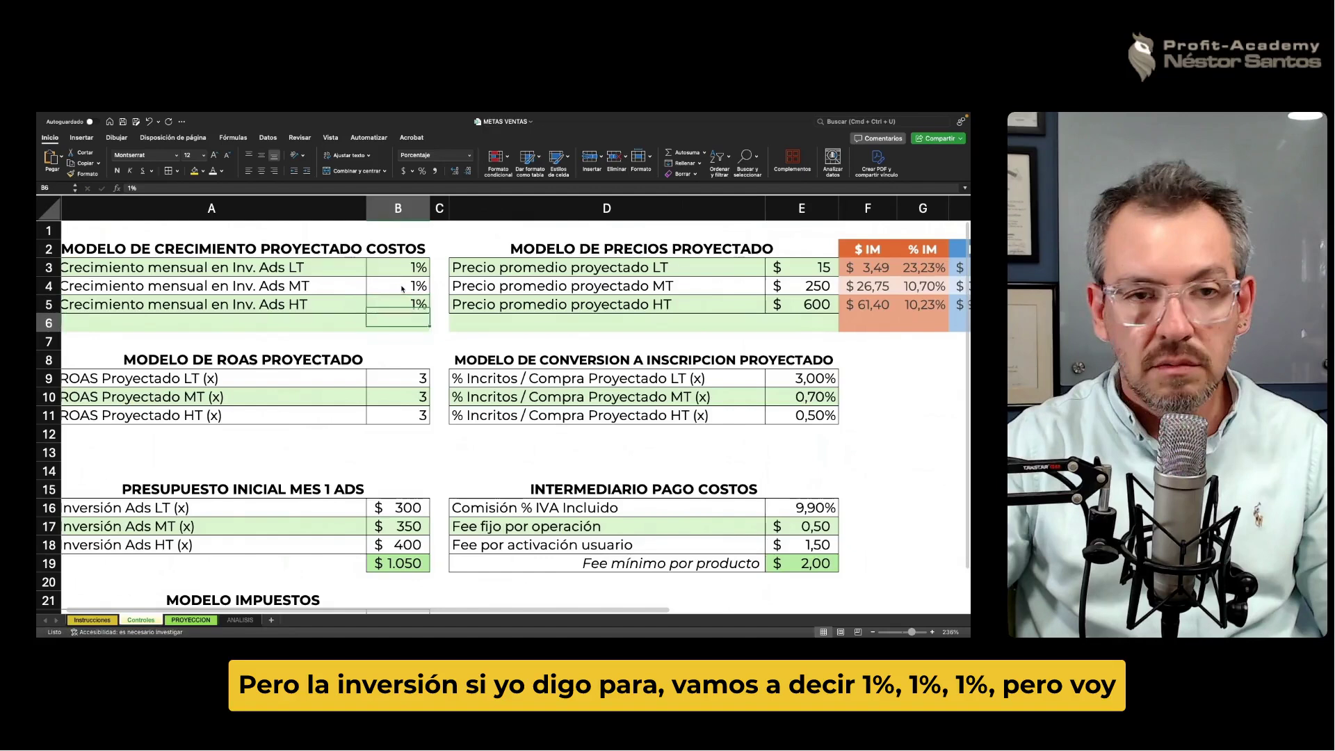
# Enter 1.000 as the LT, MT and HT month-1 ad budgets.
pyautogui.click(421, 507)
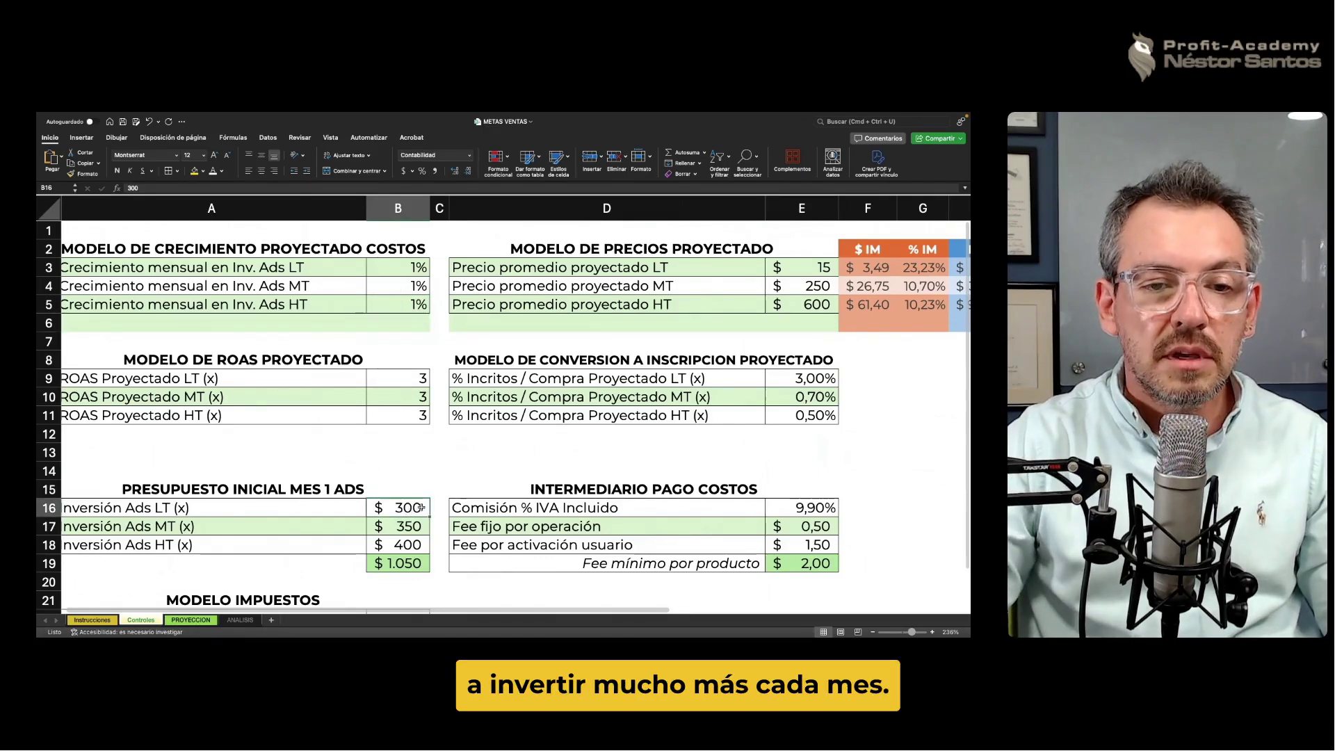
pyautogui.write('1000')
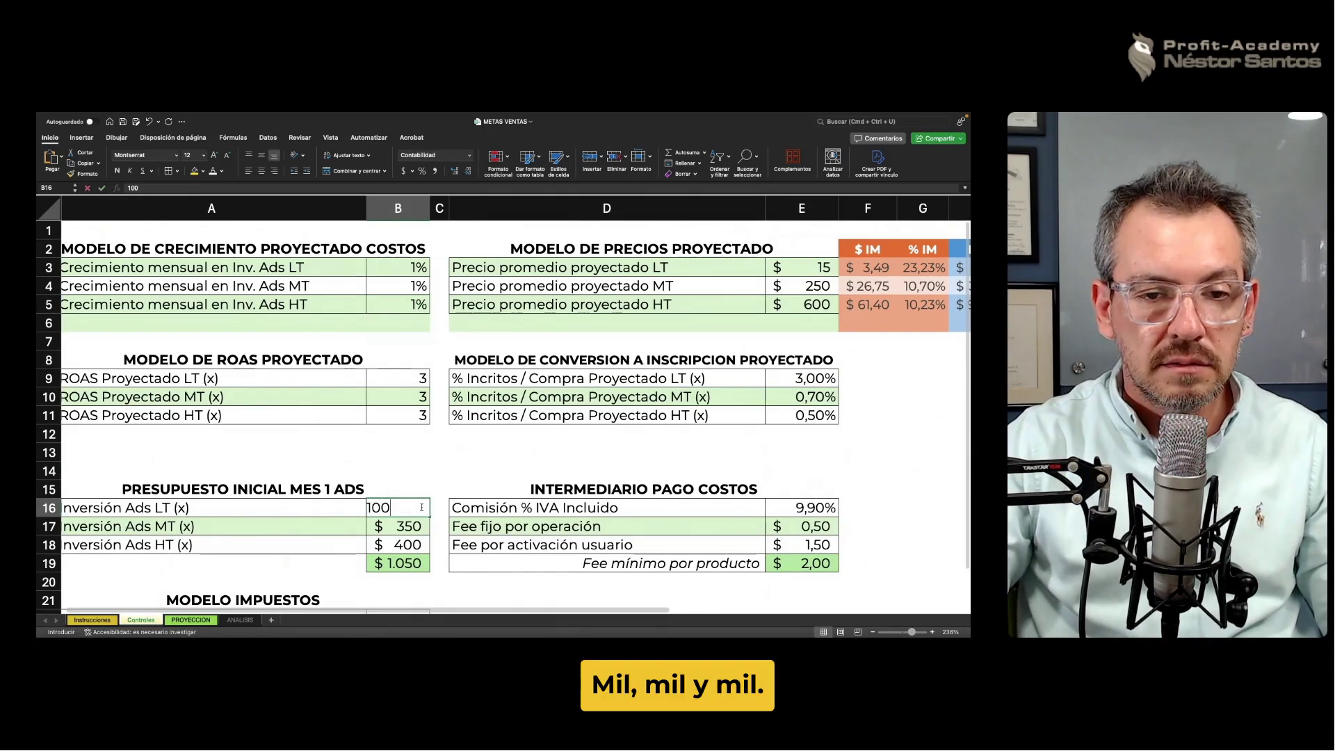
pyautogui.press('Return')
pyautogui.write('00')
pyautogui.press('Return')
pyautogui.write('1')
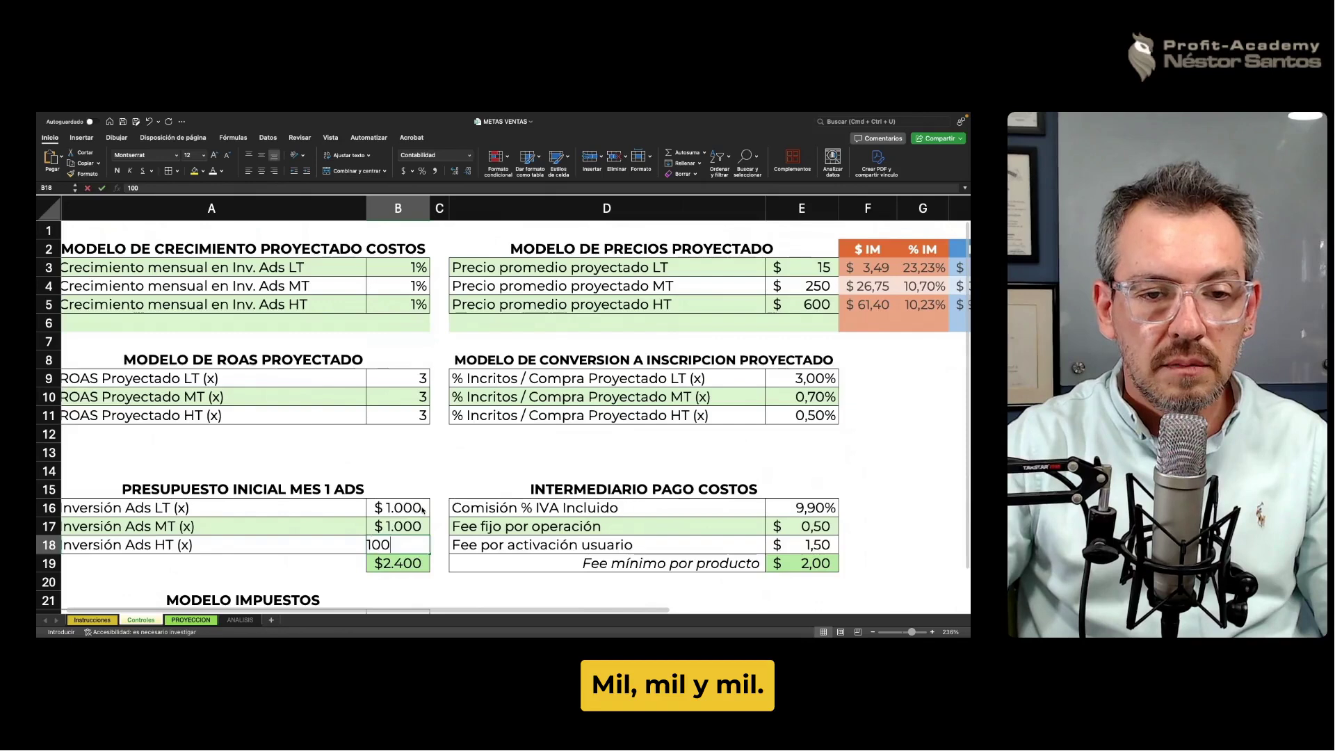
pyautogui.press('Return')
pyautogui.write('00')
pyautogui.press('Return')
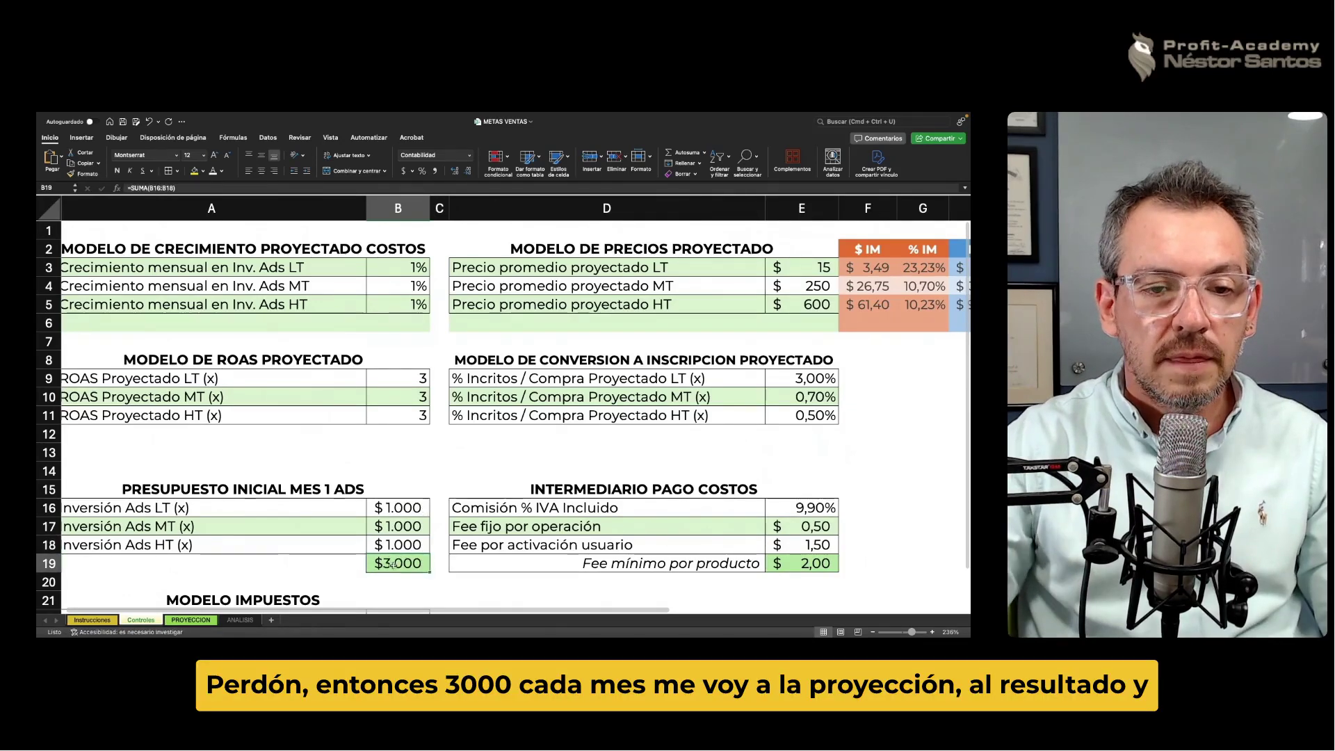
# Check PROYECCION and ANALISIS, then undo back to 20%/10%/20% growth and 300/350/400 budgets.
pyautogui.click(193, 620)
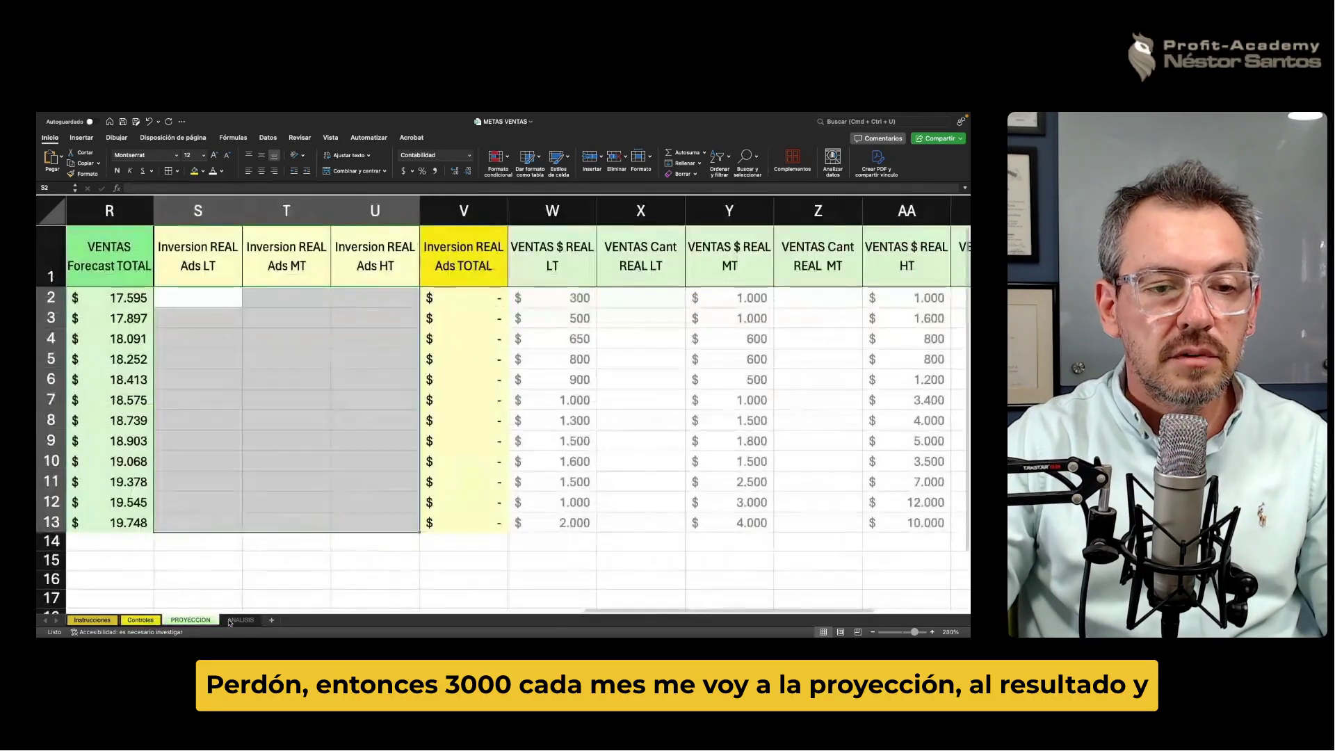
pyautogui.click(233, 620)
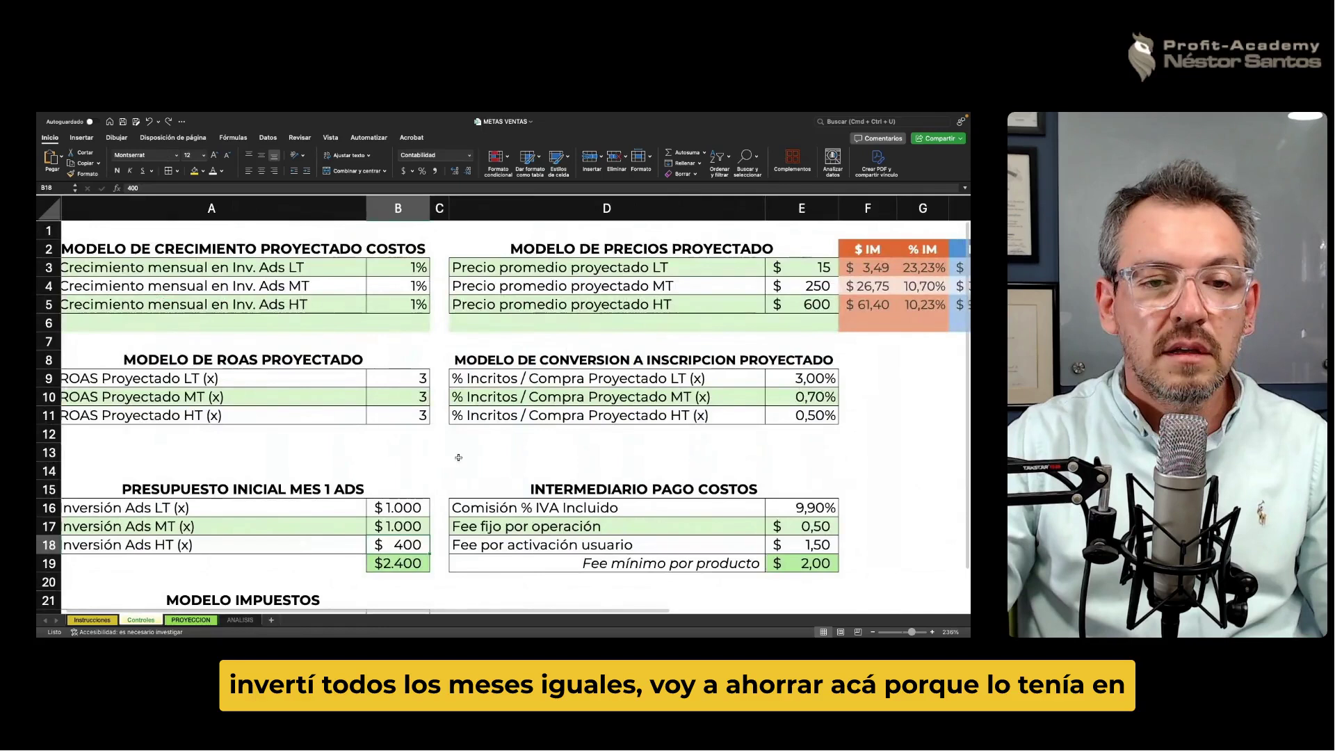
pyautogui.hotkey('ctrl', 'z')
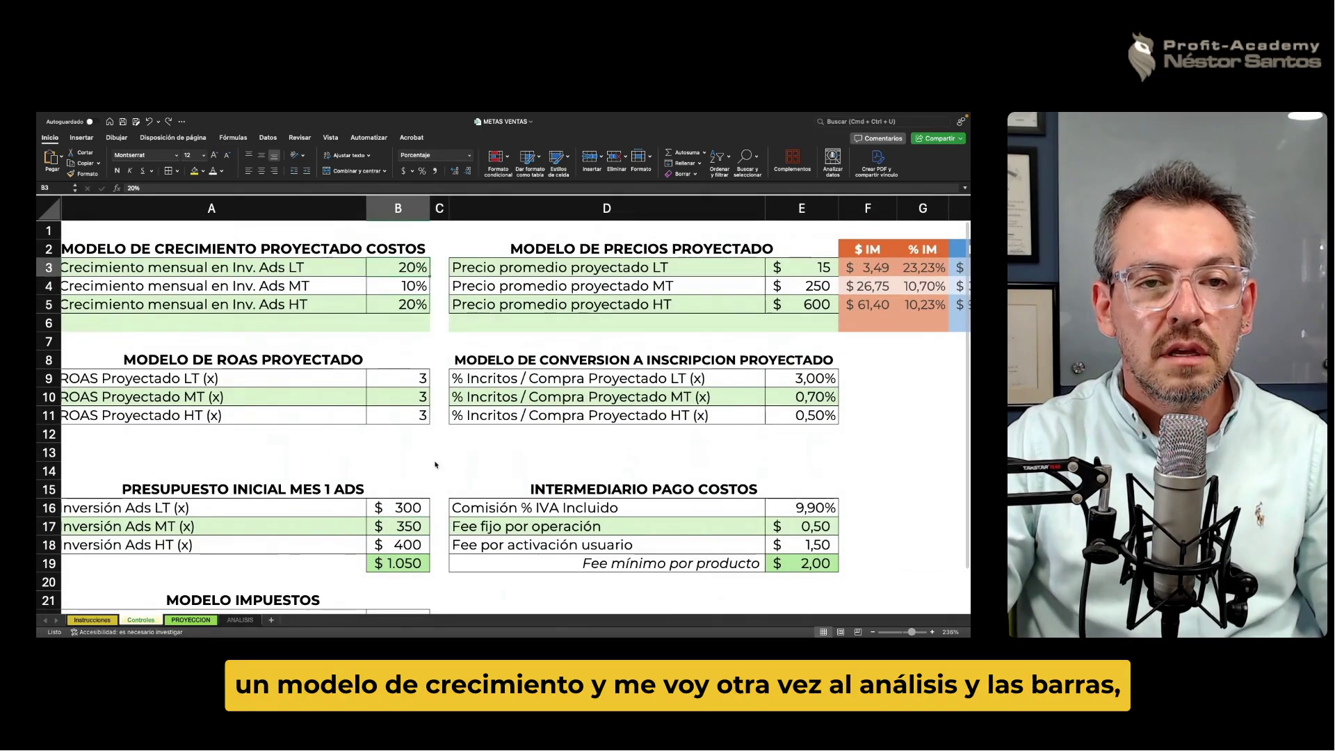
# View the full ANALISIS investment chart, then return to the PROYECCION table.
pyautogui.click(239, 619)
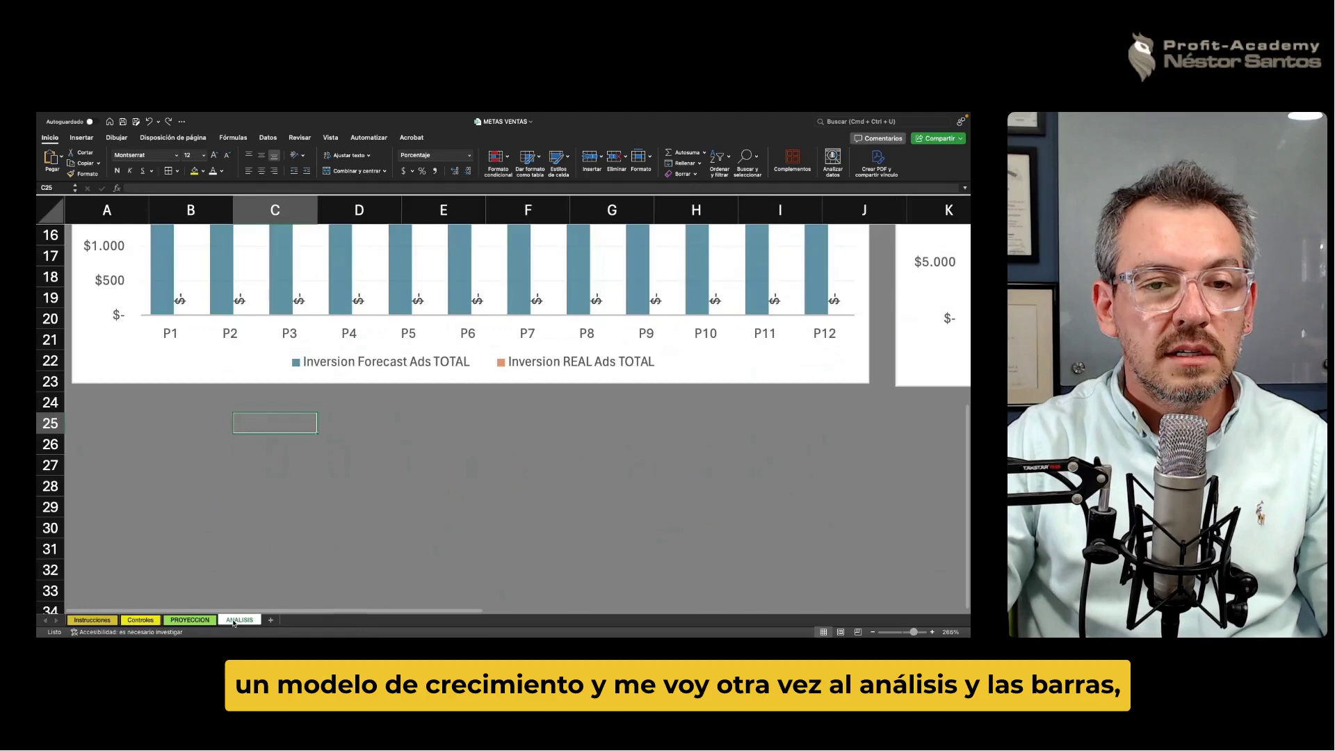
pyautogui.scroll(3, 427, 525)
pyautogui.scroll(2, 428, 525)
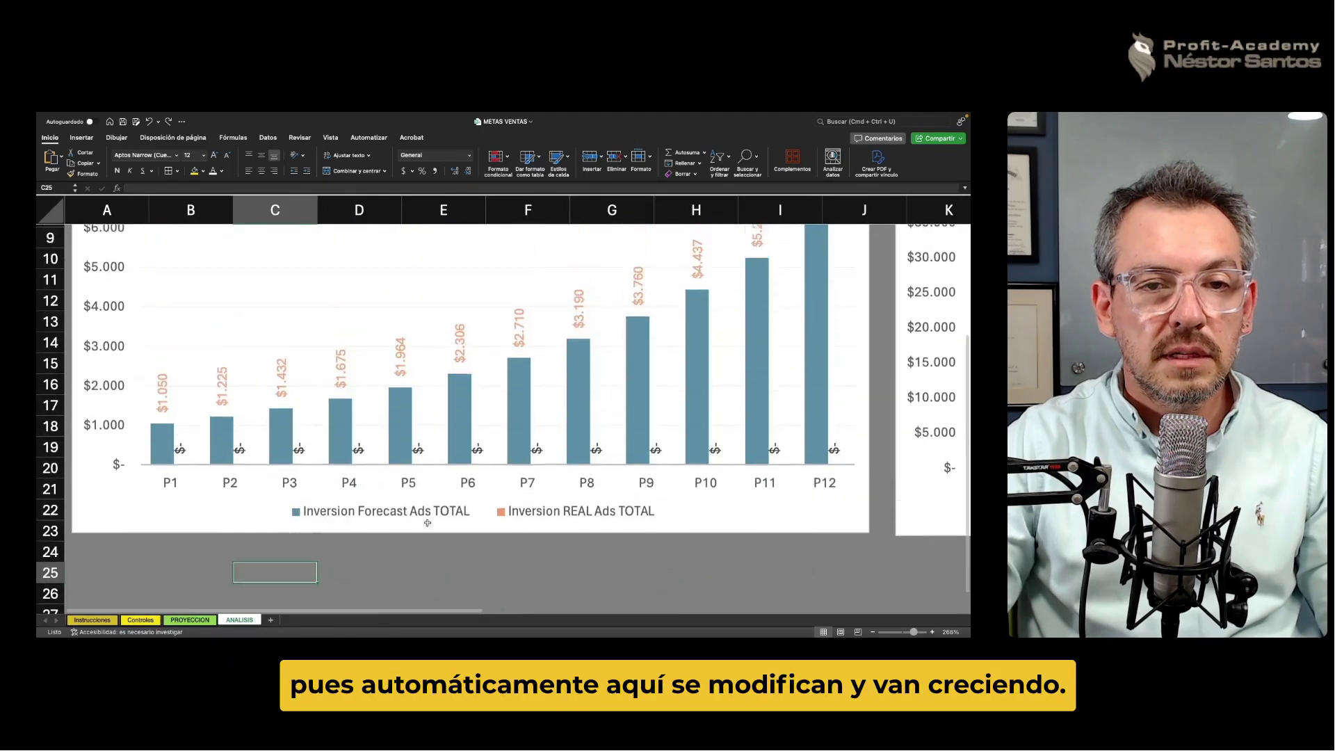
pyautogui.scroll(3, 427, 526)
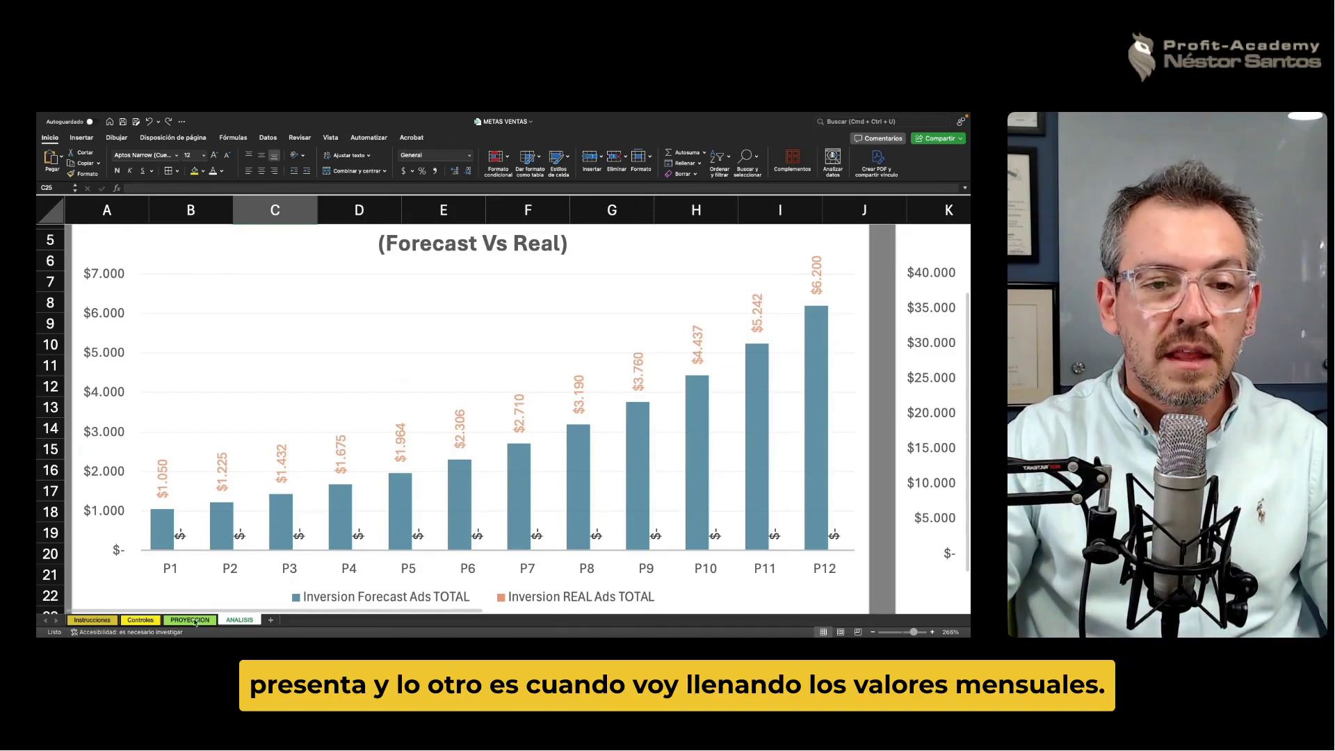
pyautogui.click(195, 621)
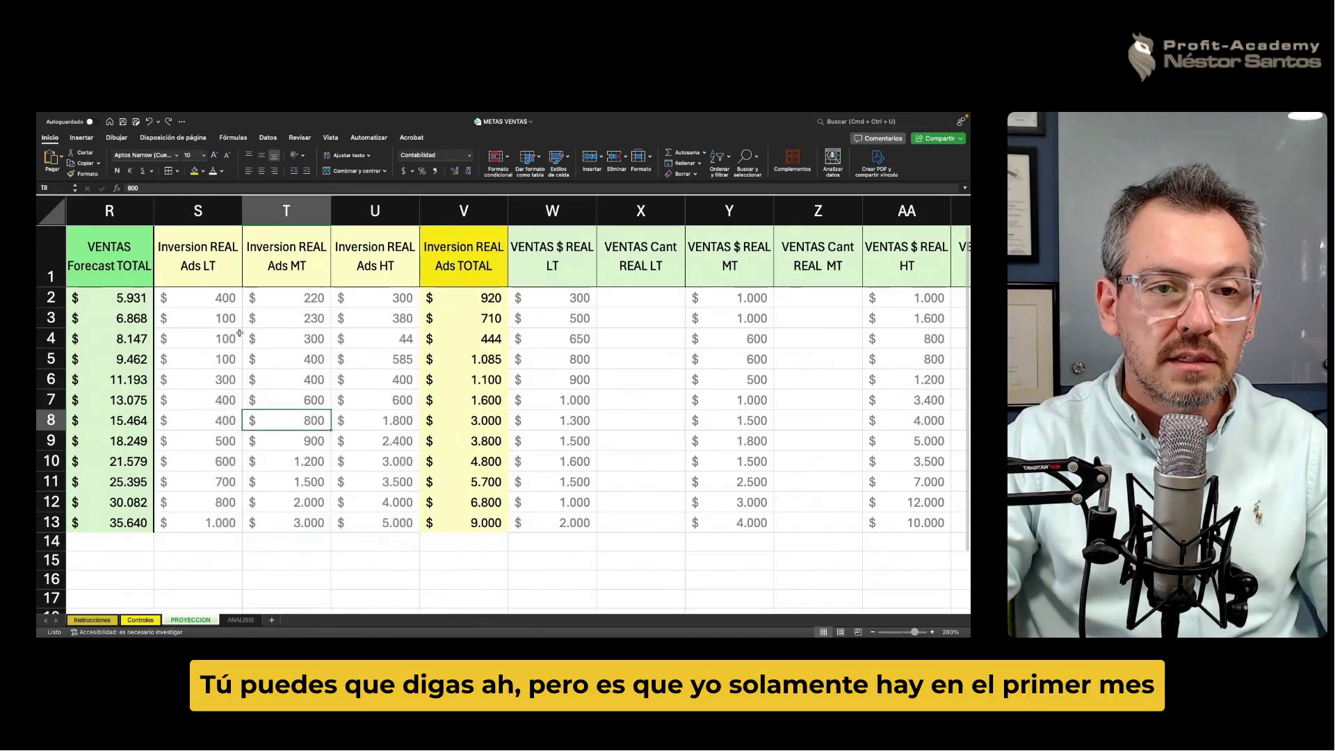
# Delete the month 2–12 real investments in S3:U13 and view the chart's lone $920 P1 bar.
pyautogui.moveTo(217, 317); pyautogui.dragTo(378, 522)
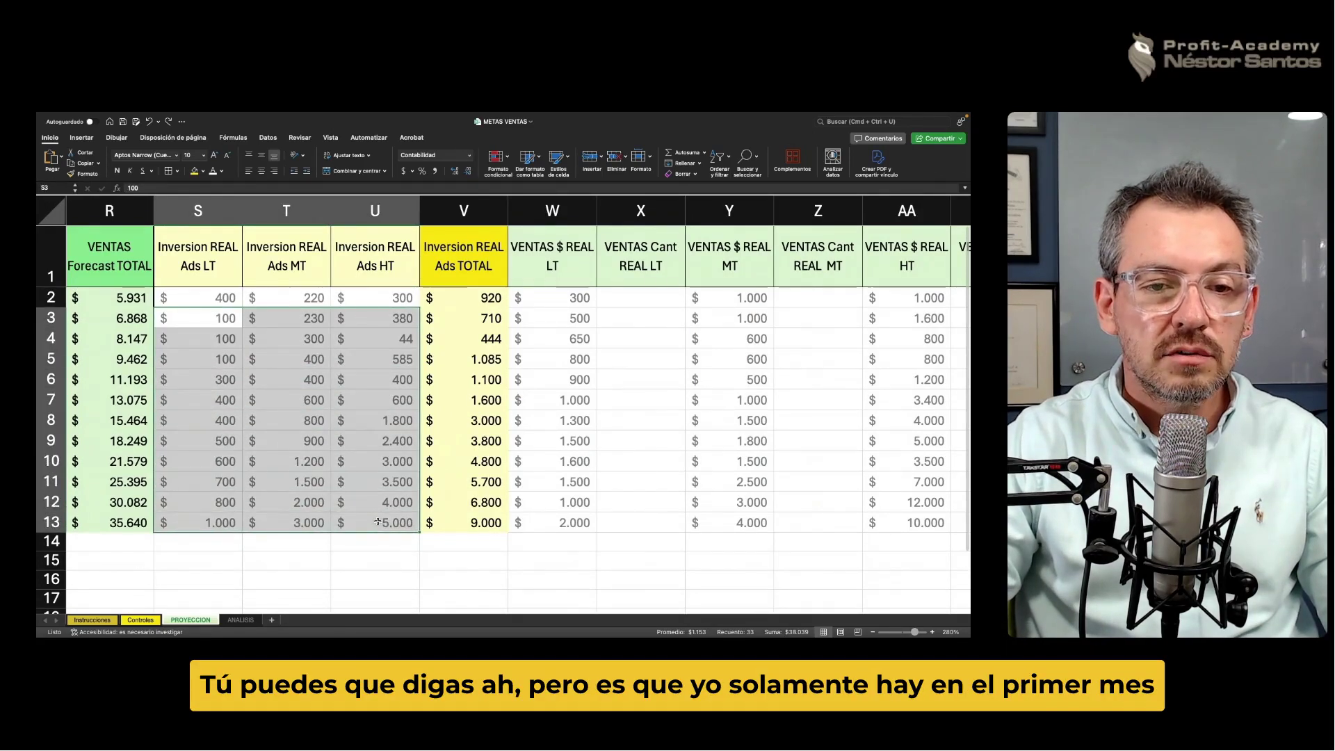
pyautogui.press('Delete')
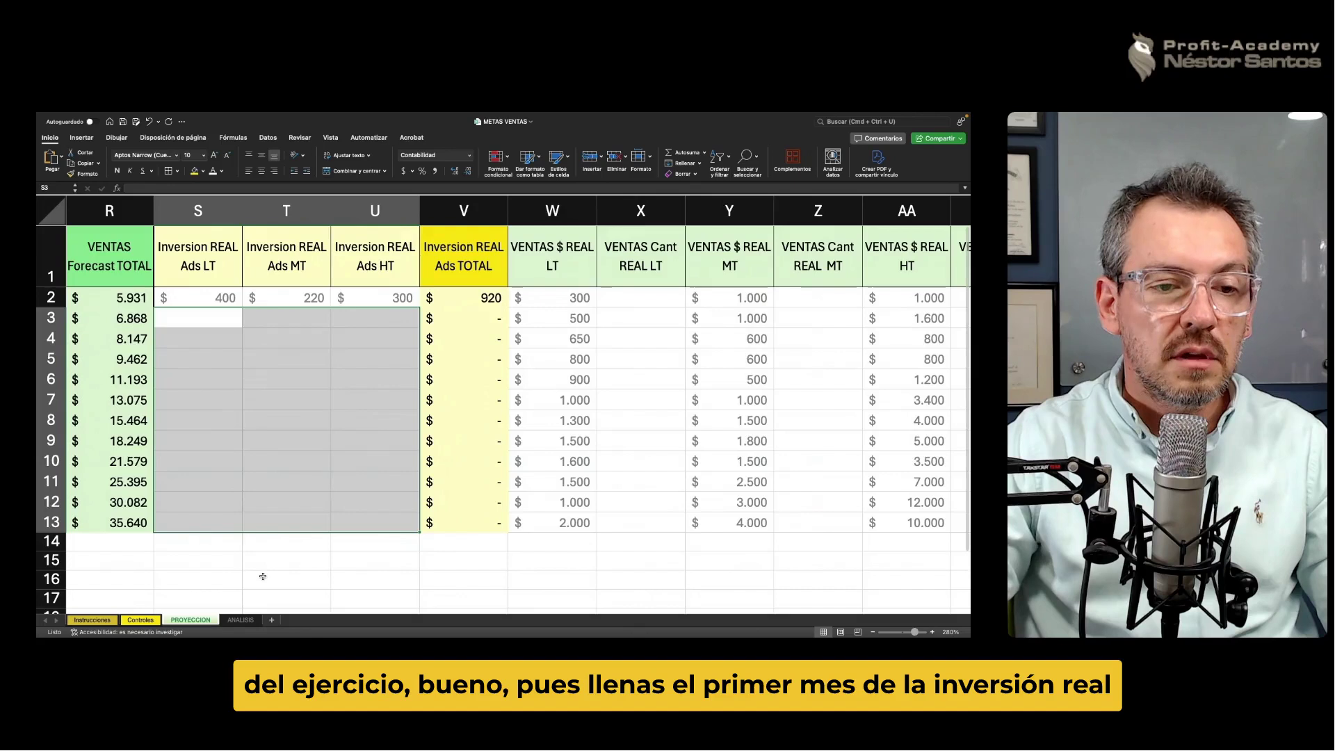
pyautogui.click(262, 576)
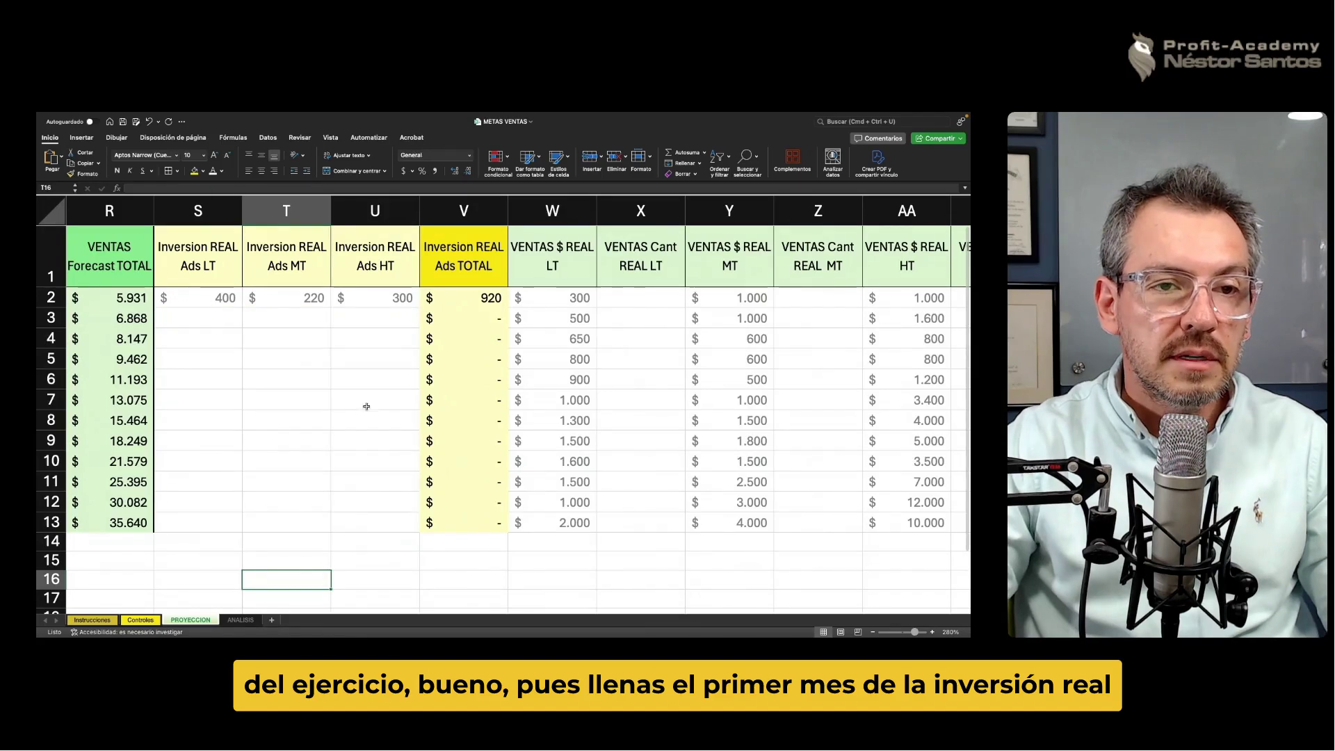
pyautogui.click(248, 620)
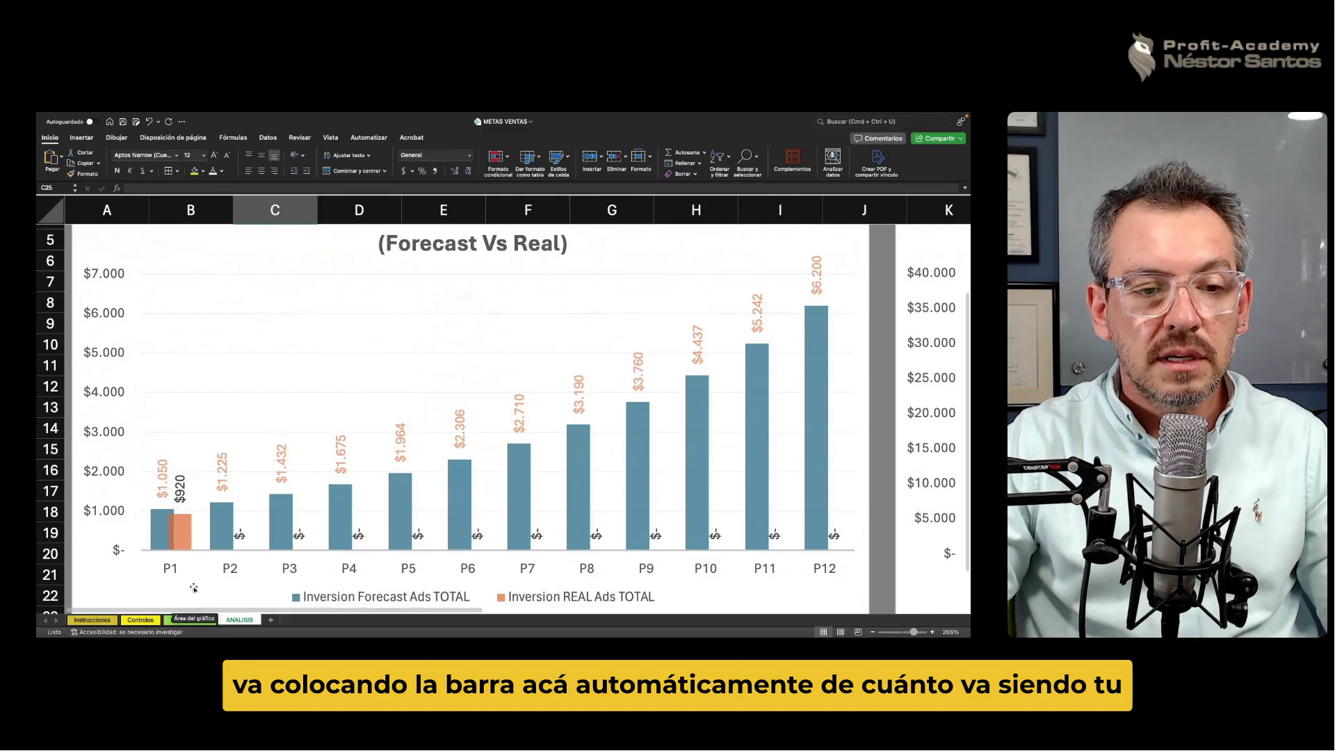
# Go back to PROYECCION and clear the range selection.
pyautogui.click(190, 619)
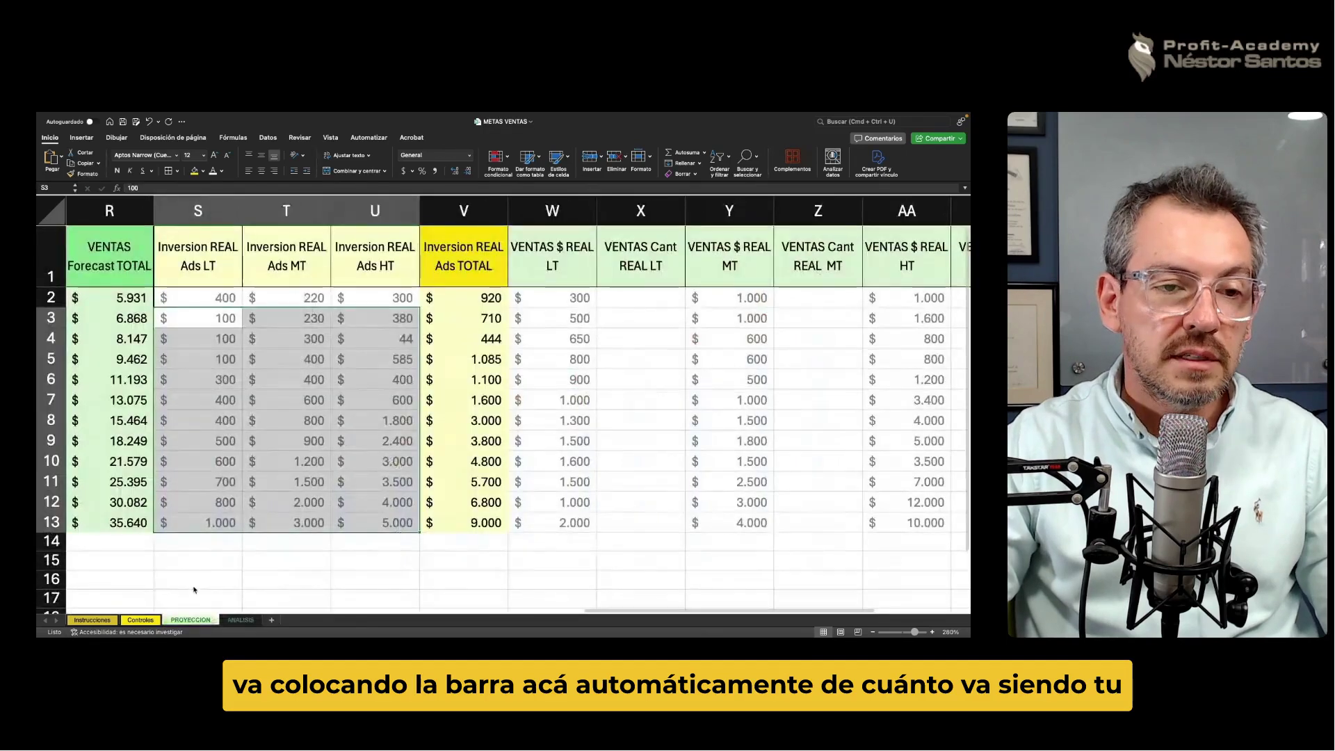
pyautogui.click(276, 578)
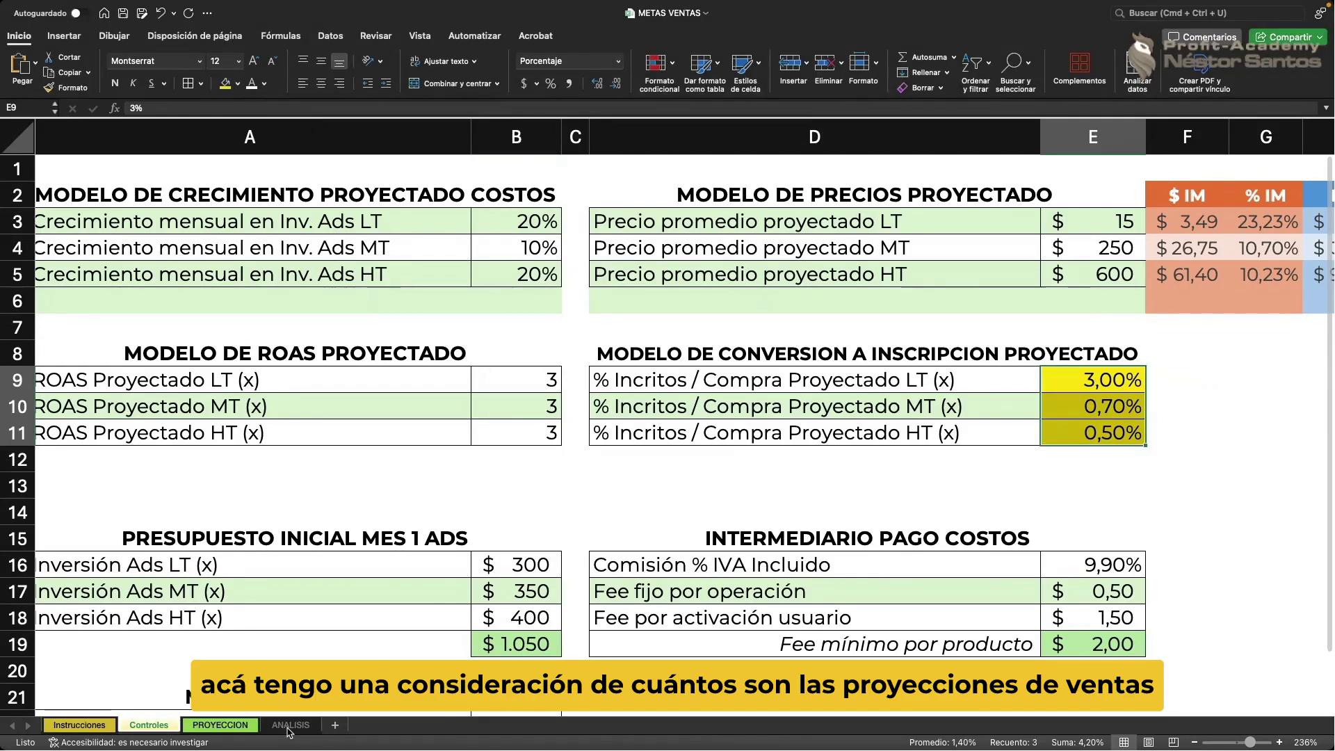
# After the VENTAS chart, outline PROYECCION's LT (F–I), MT (J–M) and HT (N) forecast columns.
pyautogui.click(288, 726)
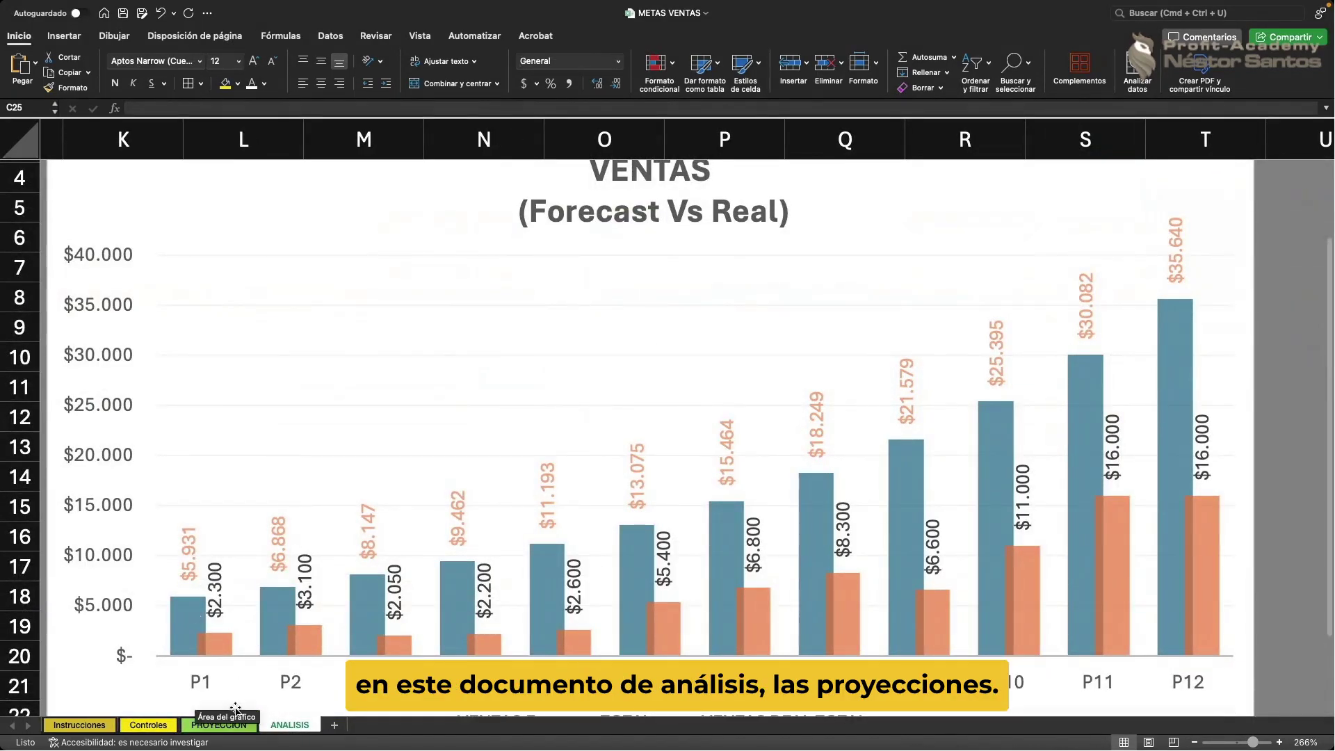
pyautogui.click(224, 729)
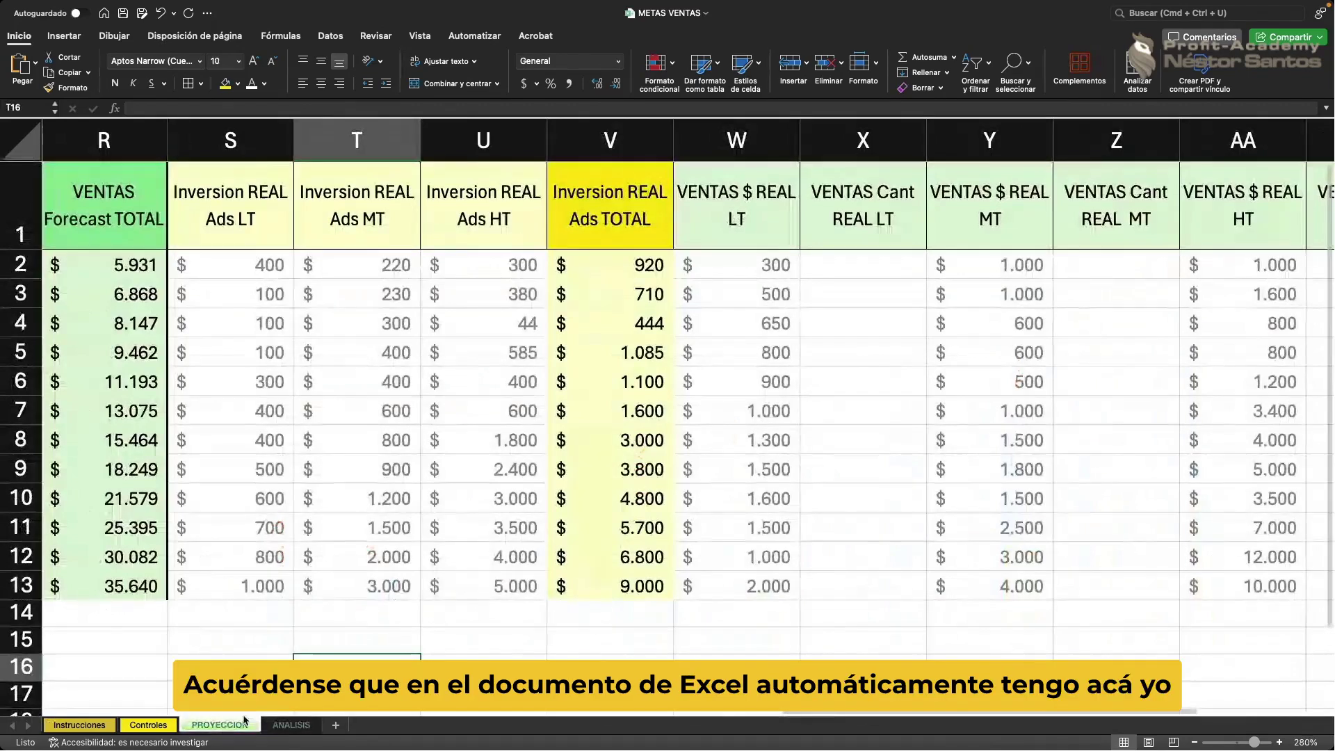
pyautogui.click(712, 314)
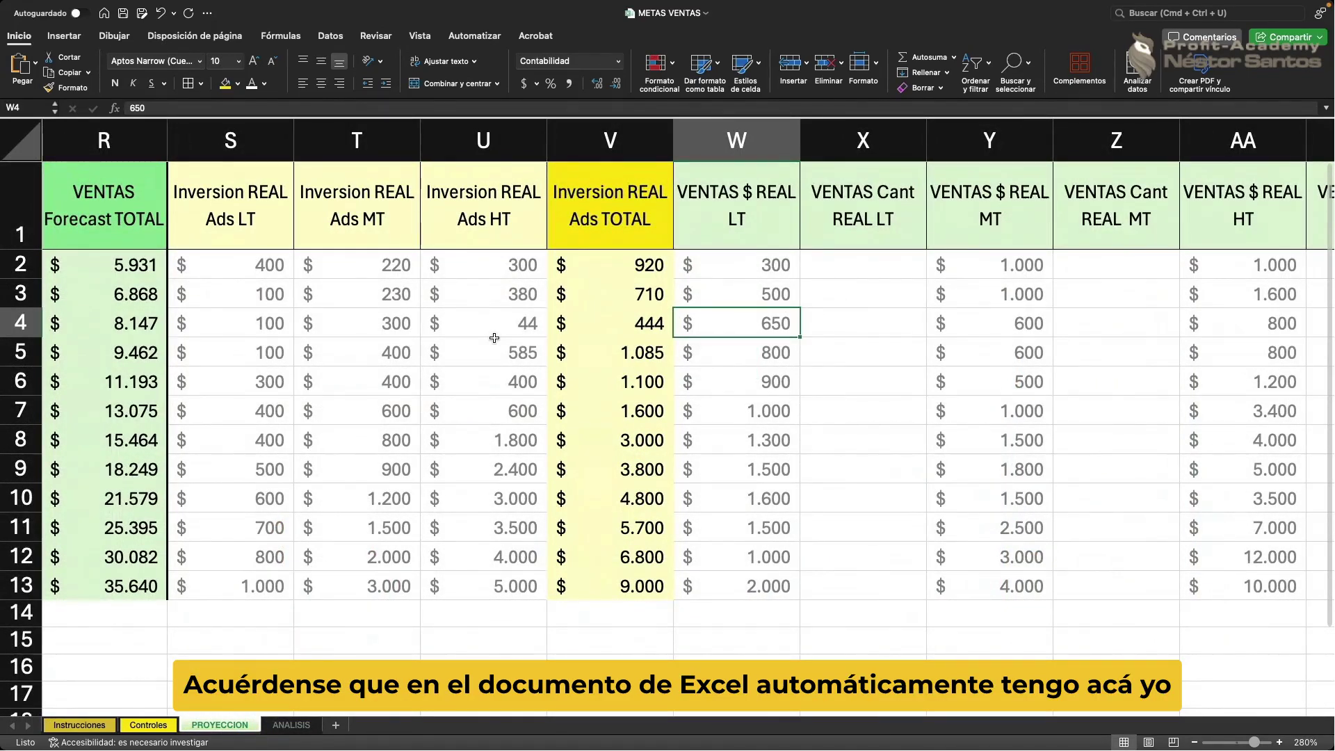
pyautogui.moveTo(788, 713); pyautogui.dragTo(231, 698)
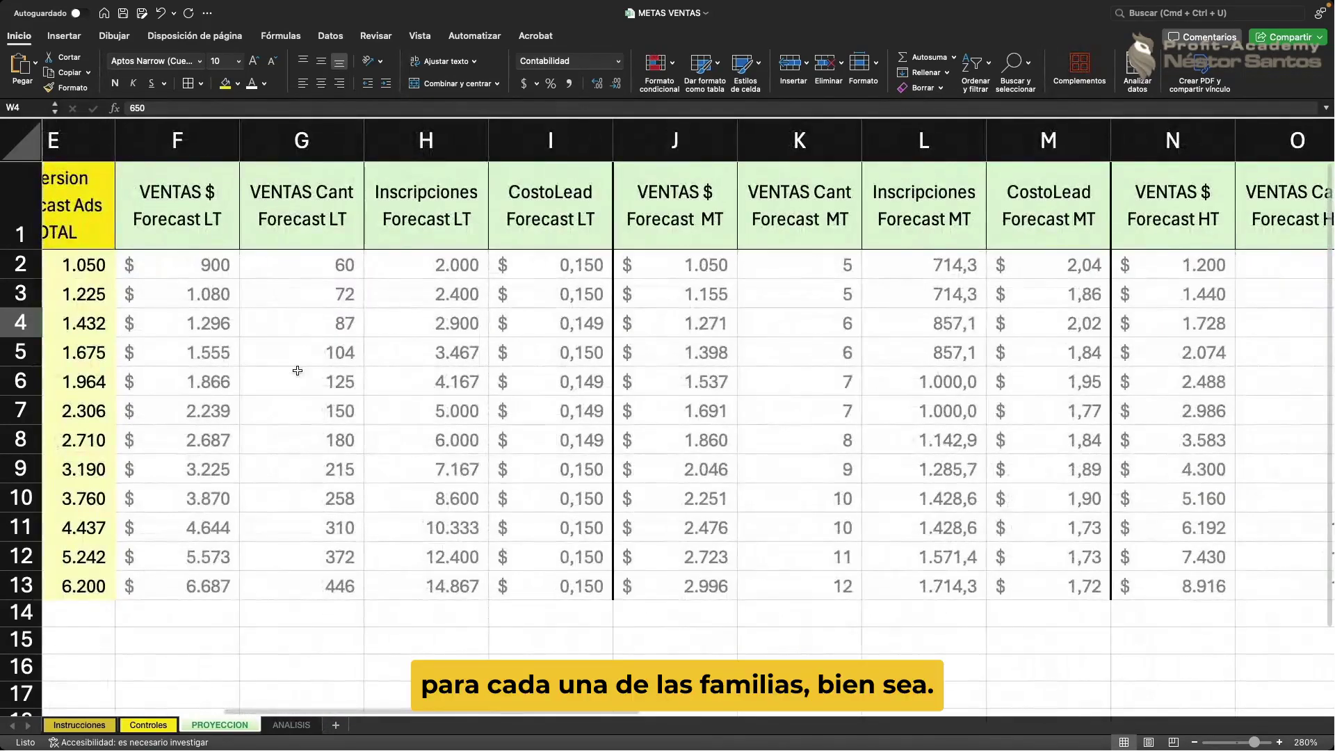
pyautogui.moveTo(197, 264); pyautogui.dragTo(697, 544)
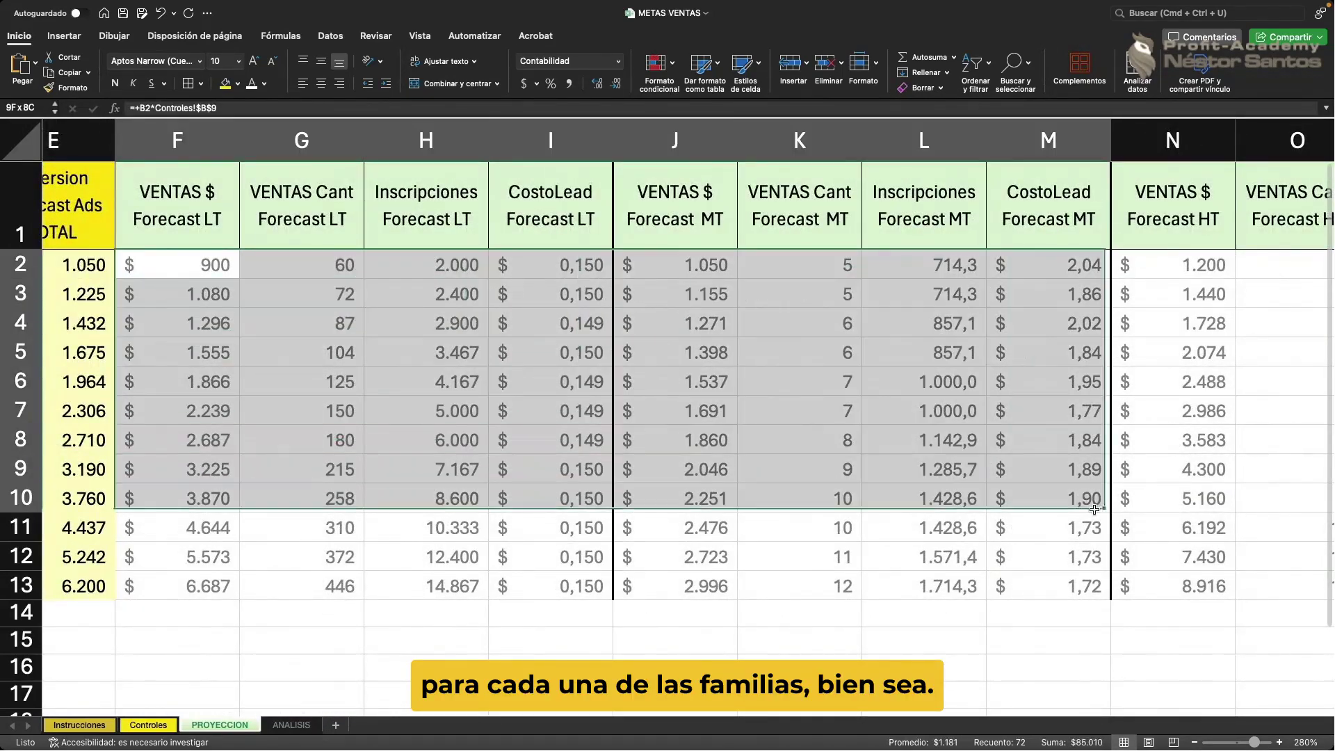
pyautogui.moveTo(698, 544); pyautogui.dragTo(579, 583)
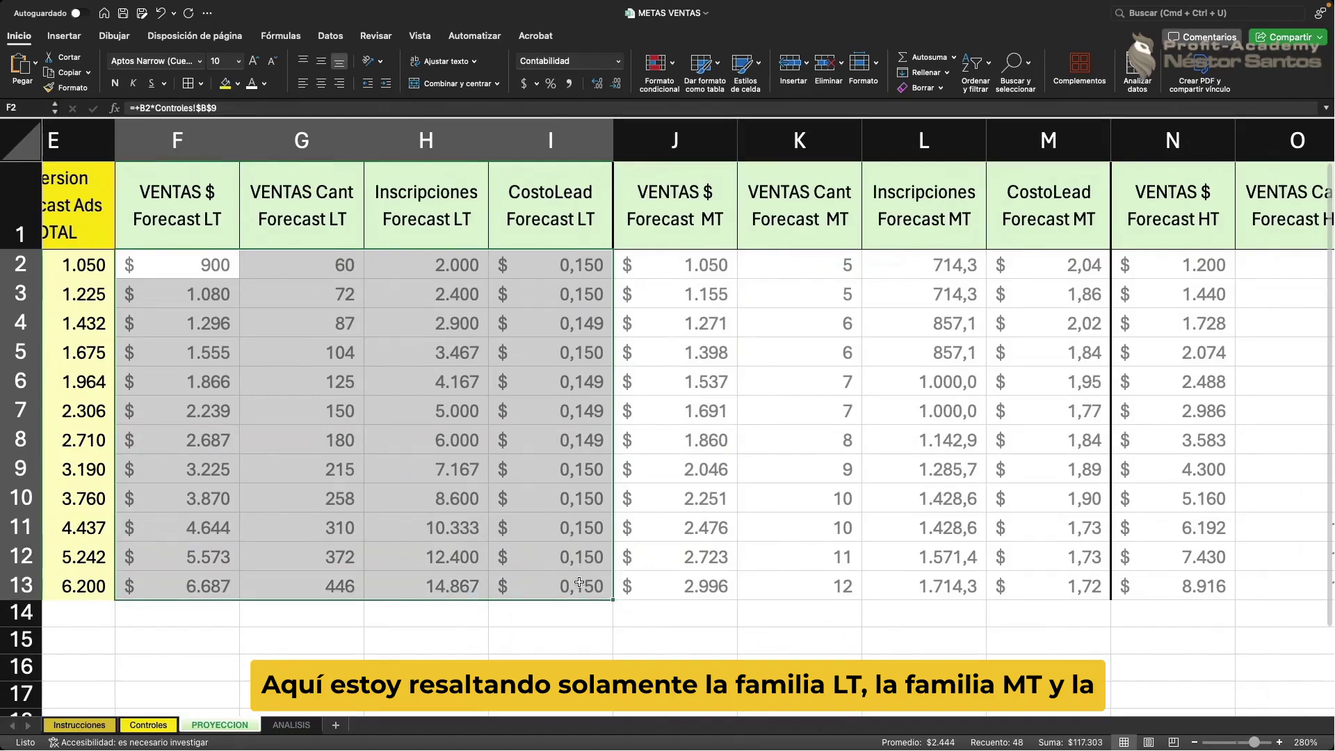
pyautogui.moveTo(697, 258); pyautogui.dragTo(1048, 580)
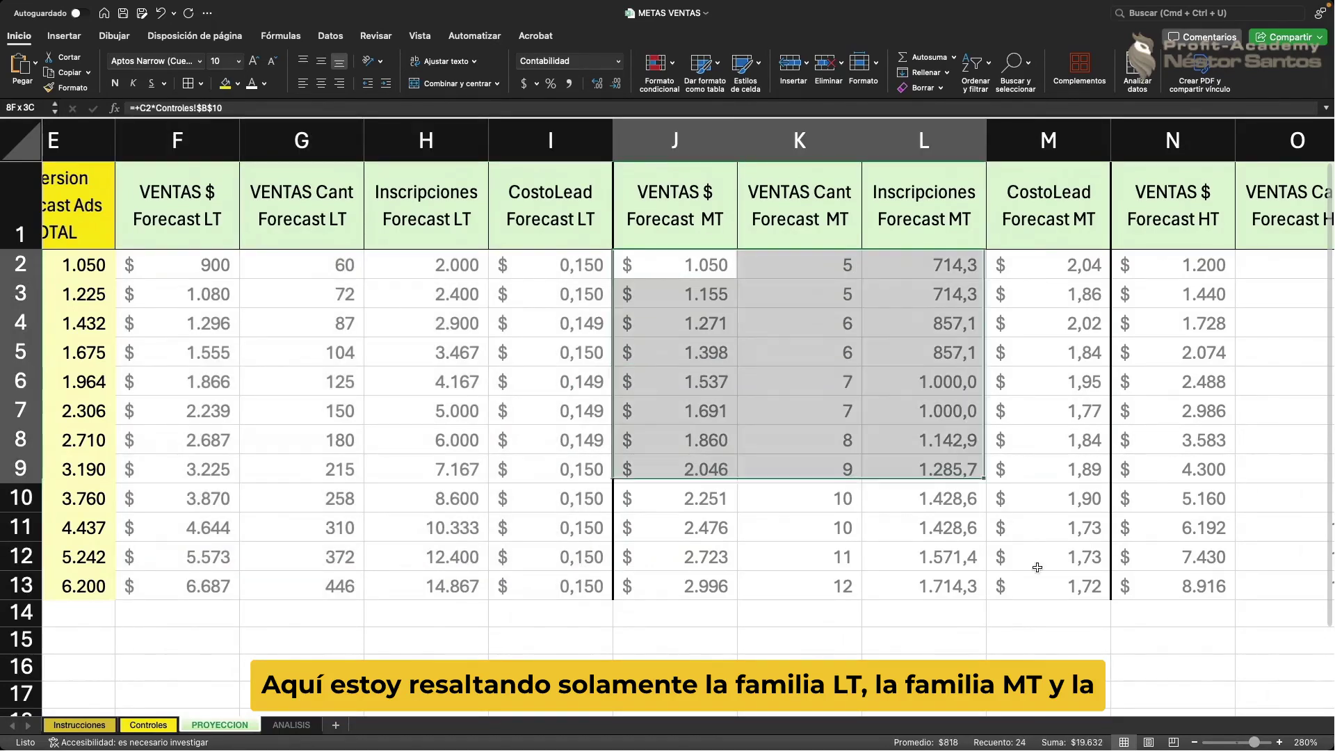
pyautogui.moveTo(1166, 265); pyautogui.dragTo(1172, 586)
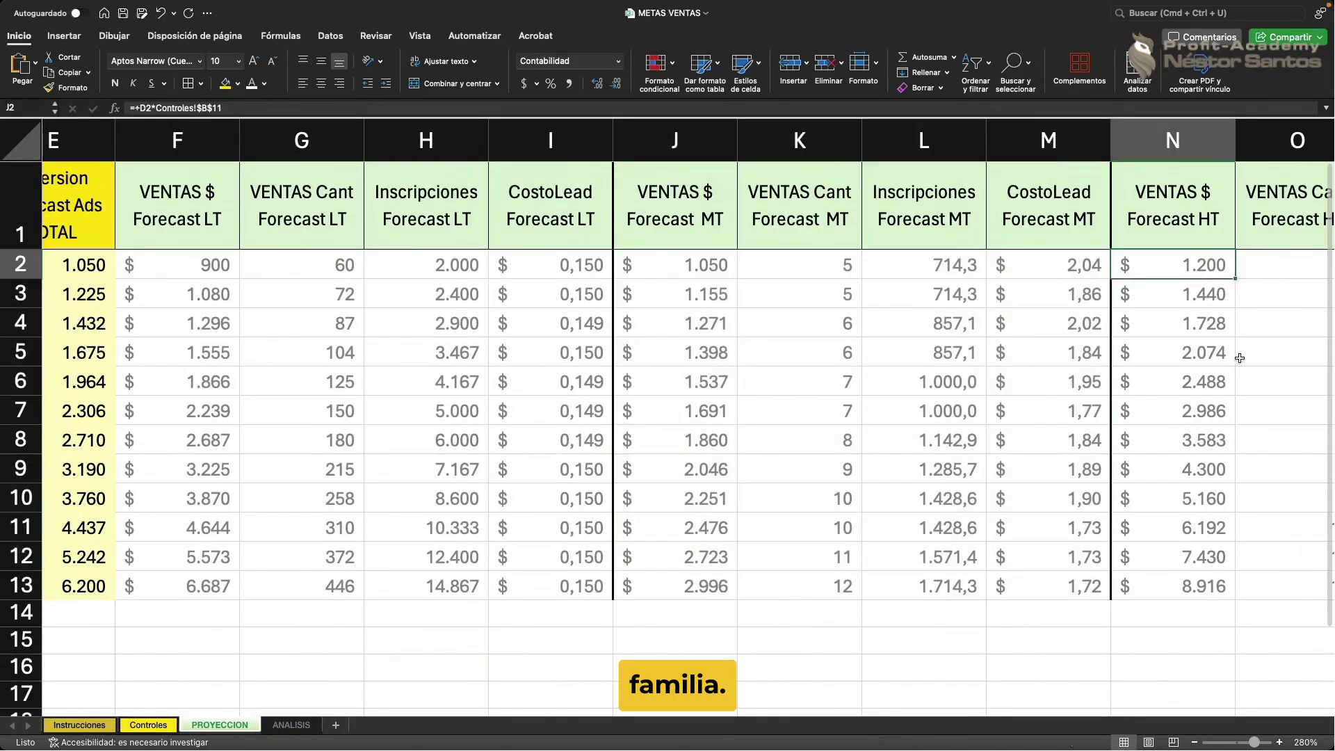
pyautogui.click(1048, 639)
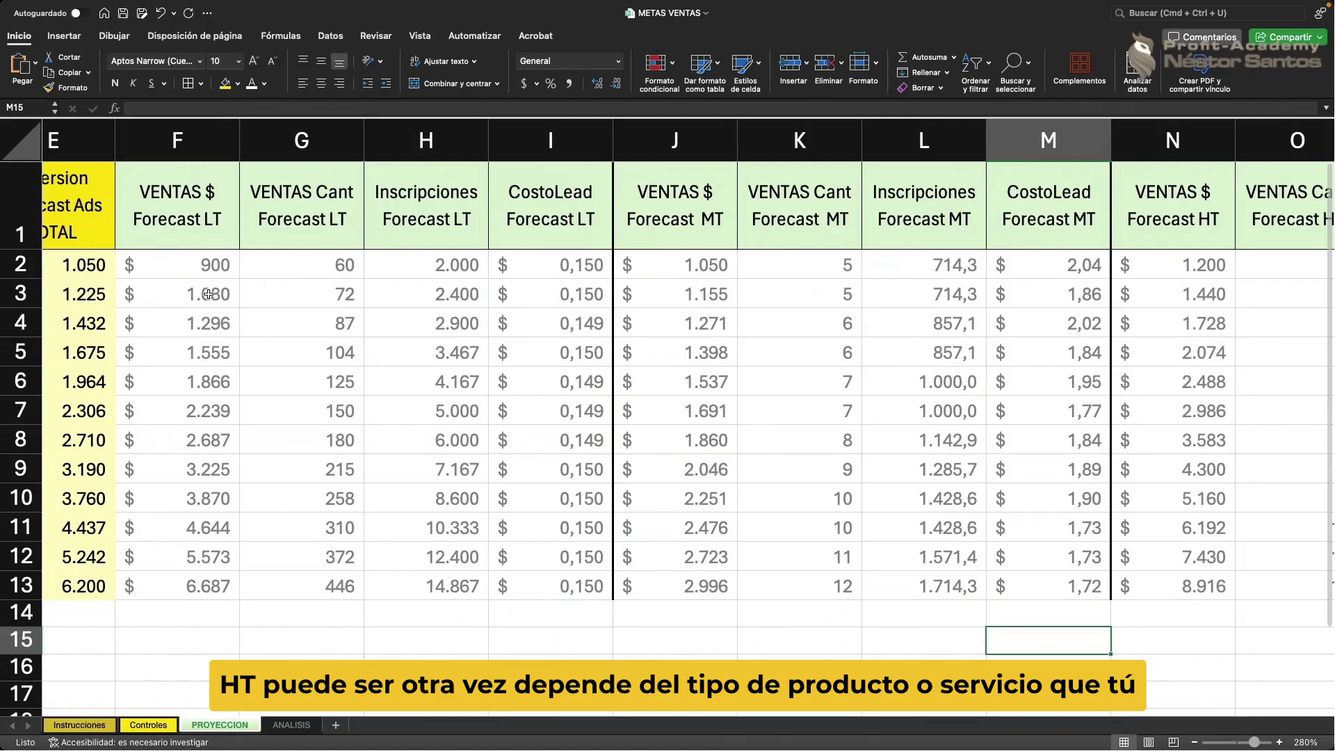
pyautogui.click(202, 610)
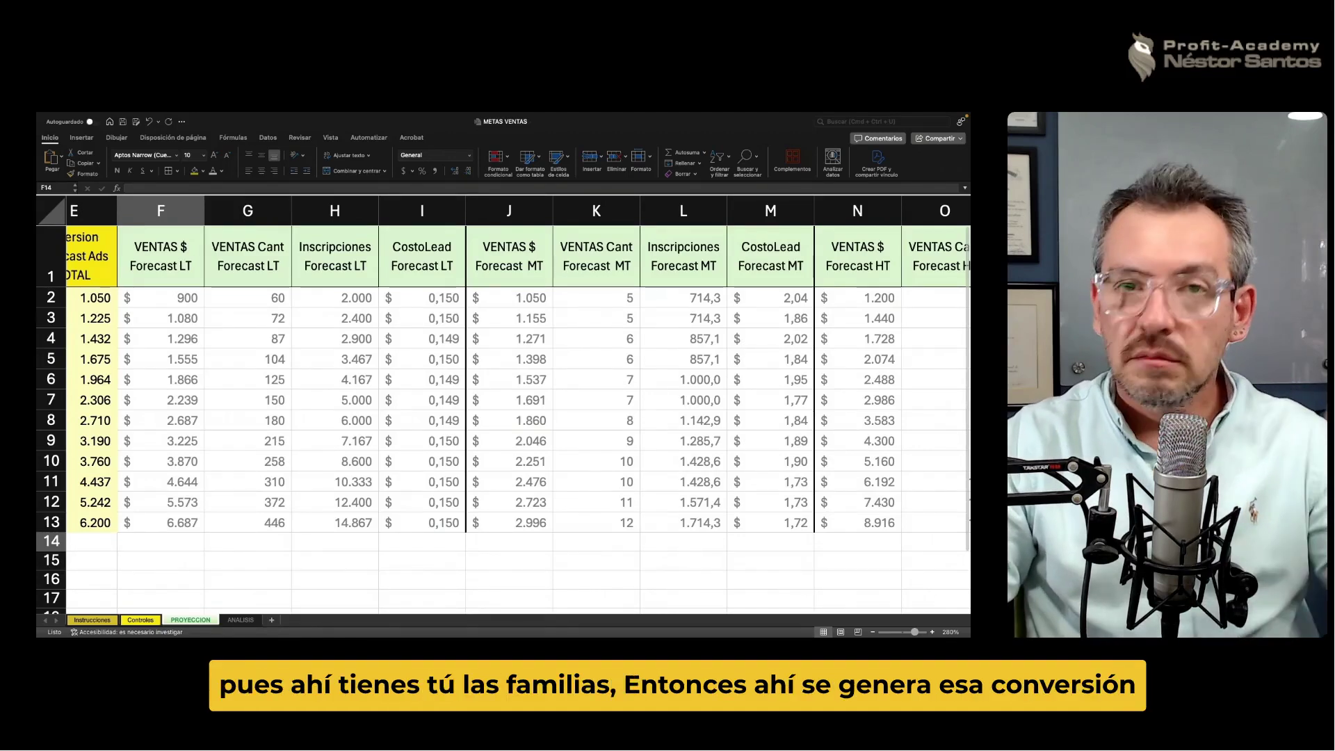
pyautogui.click(243, 623)
pyautogui.click(241, 619)
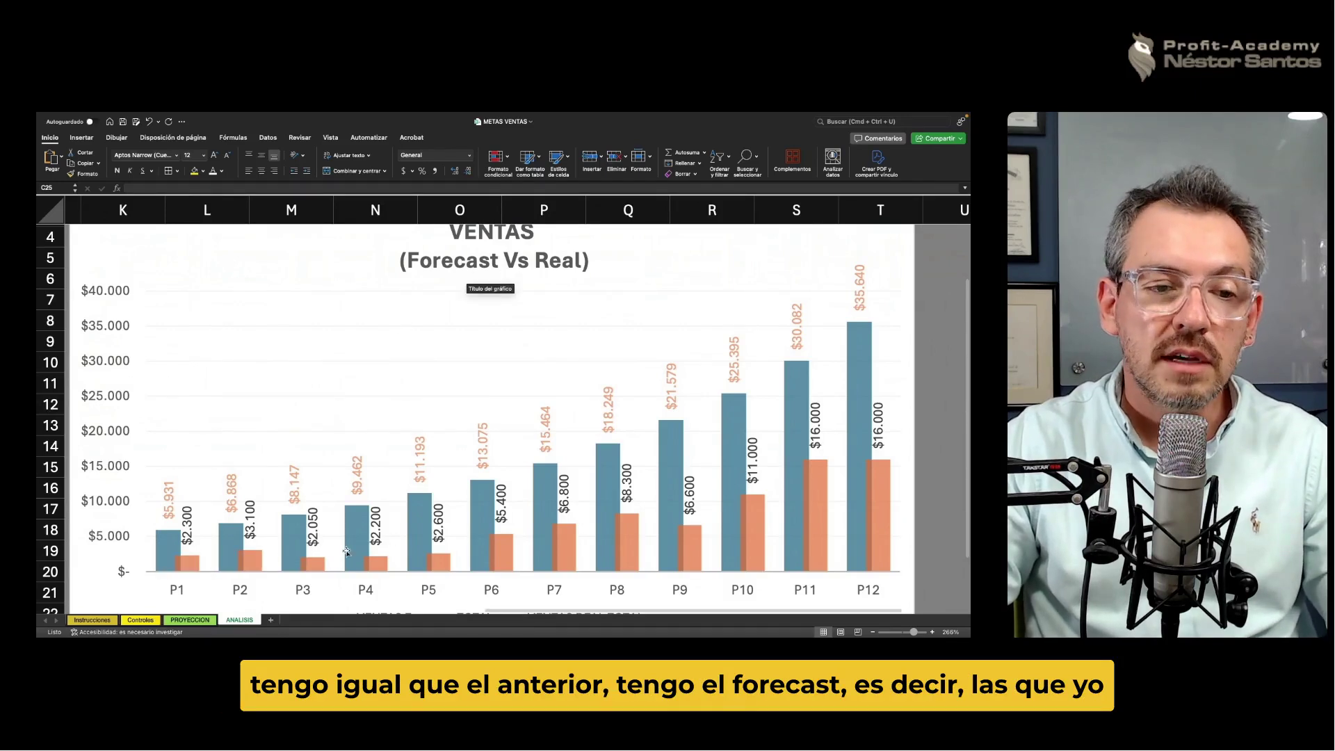
pyautogui.scroll(-1, 415, 533)
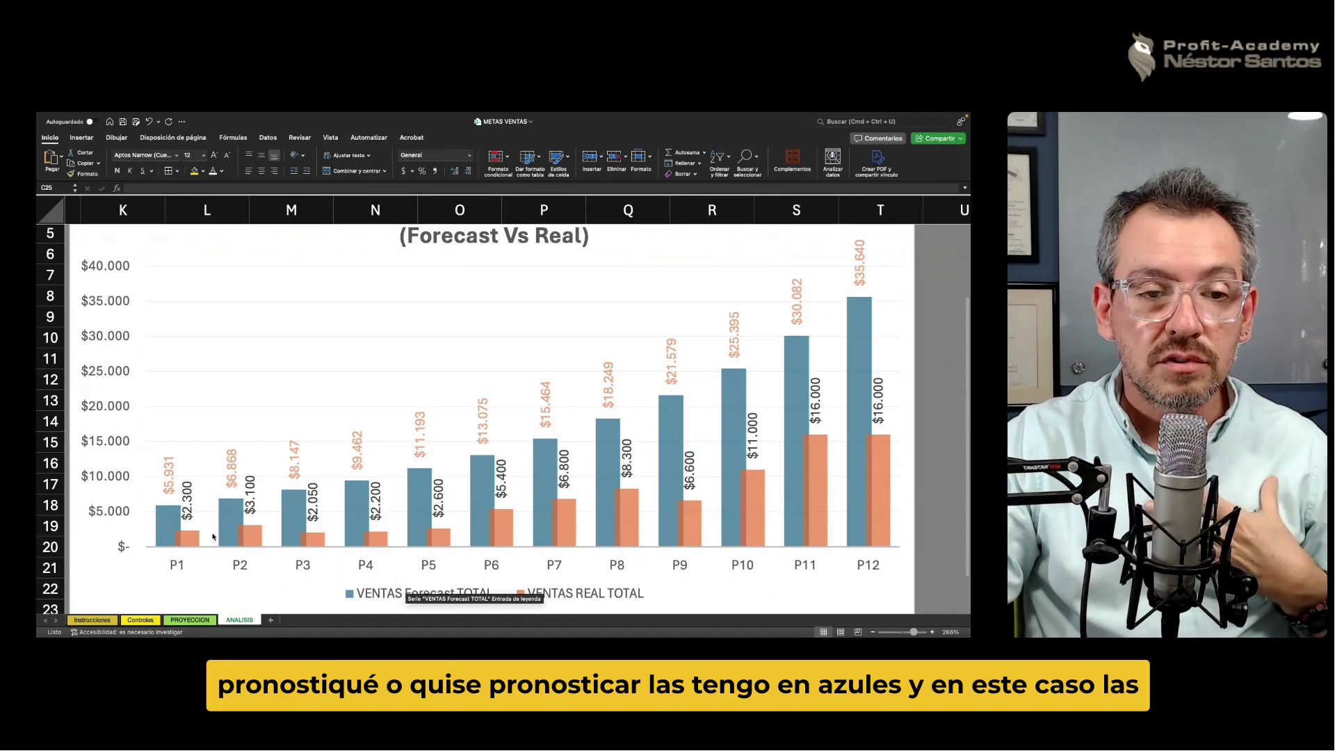
pyautogui.moveTo(878, 490)
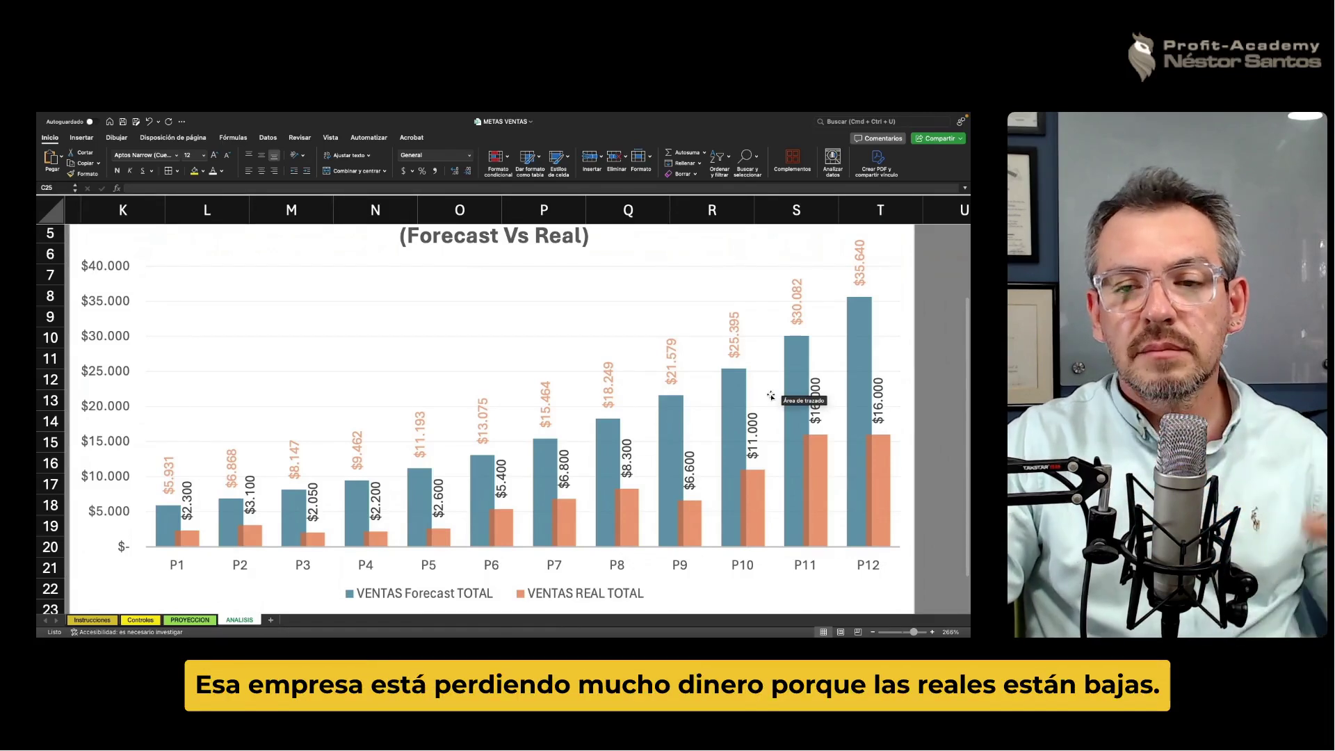
pyautogui.moveTo(858, 438)
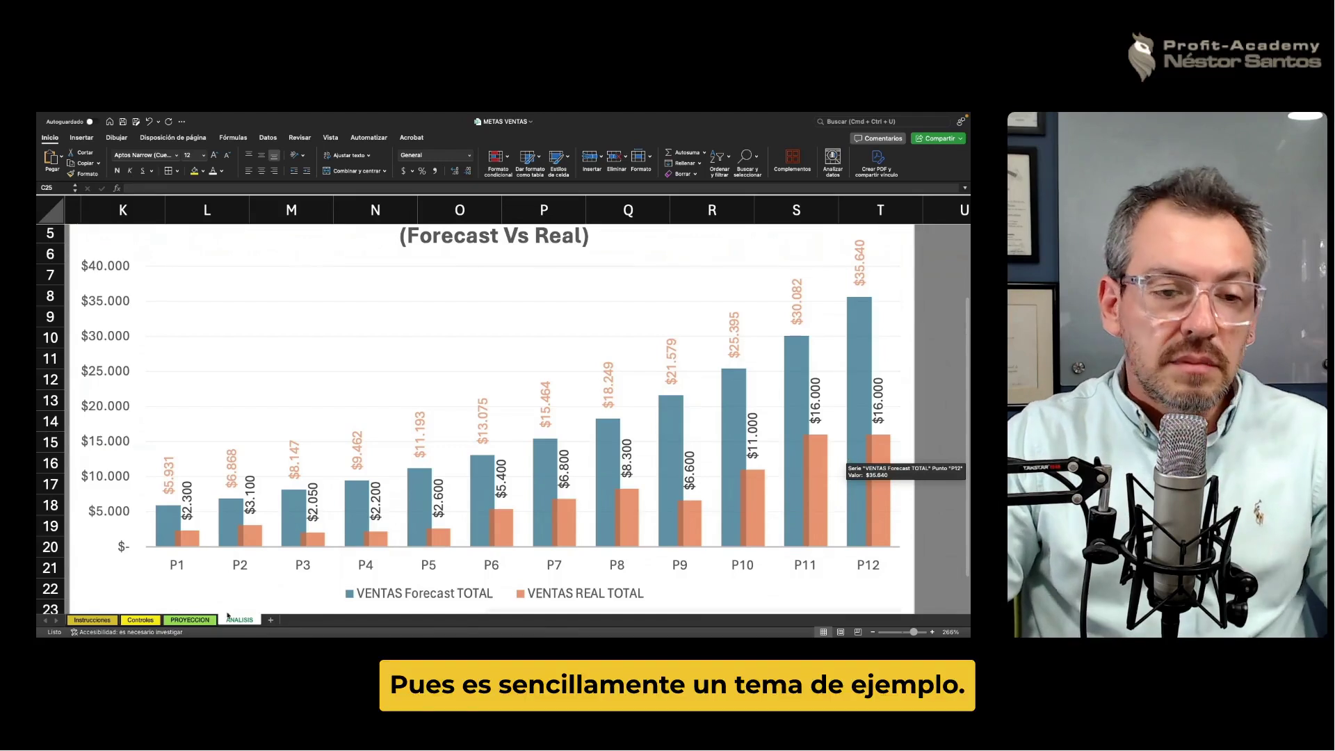
pyautogui.click(204, 619)
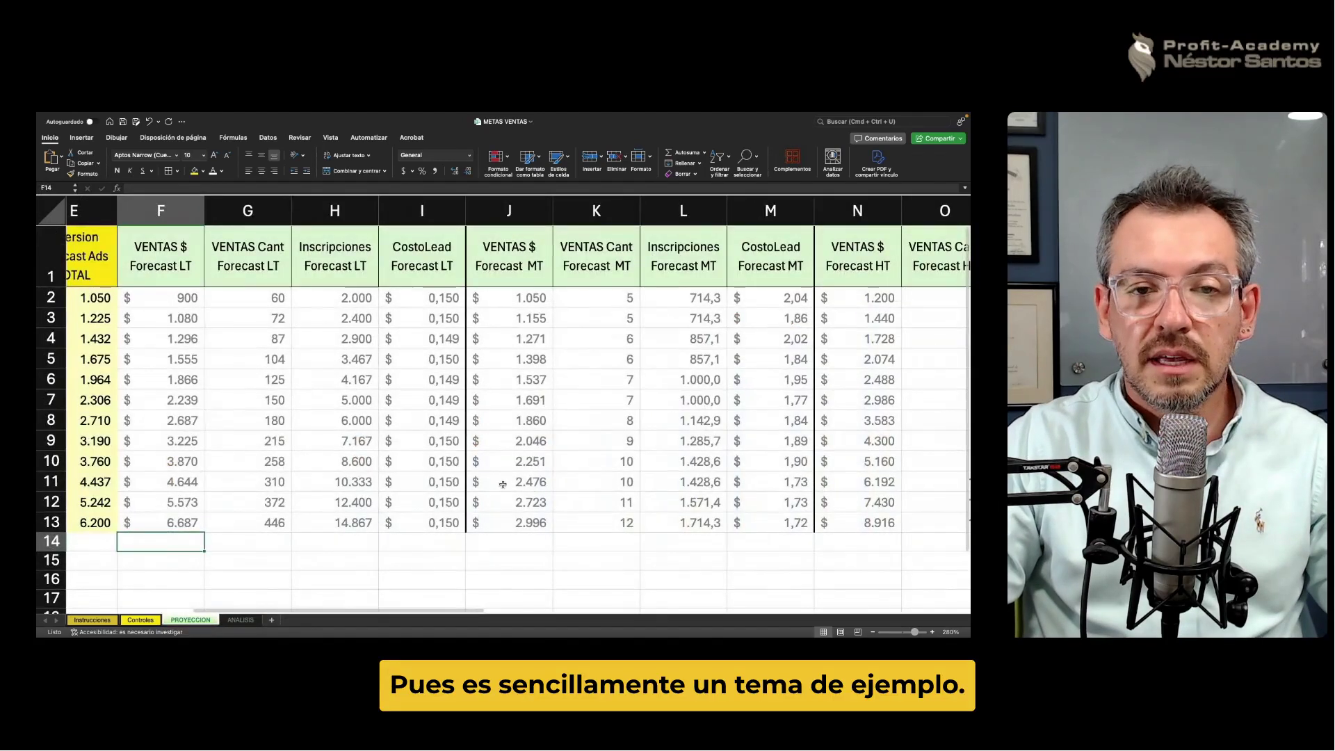
# Enter 500 as period 1 LT real sales in W2.
pyautogui.click(505, 461)
pyautogui.moveTo(407, 609); pyautogui.dragTo(786, 615)
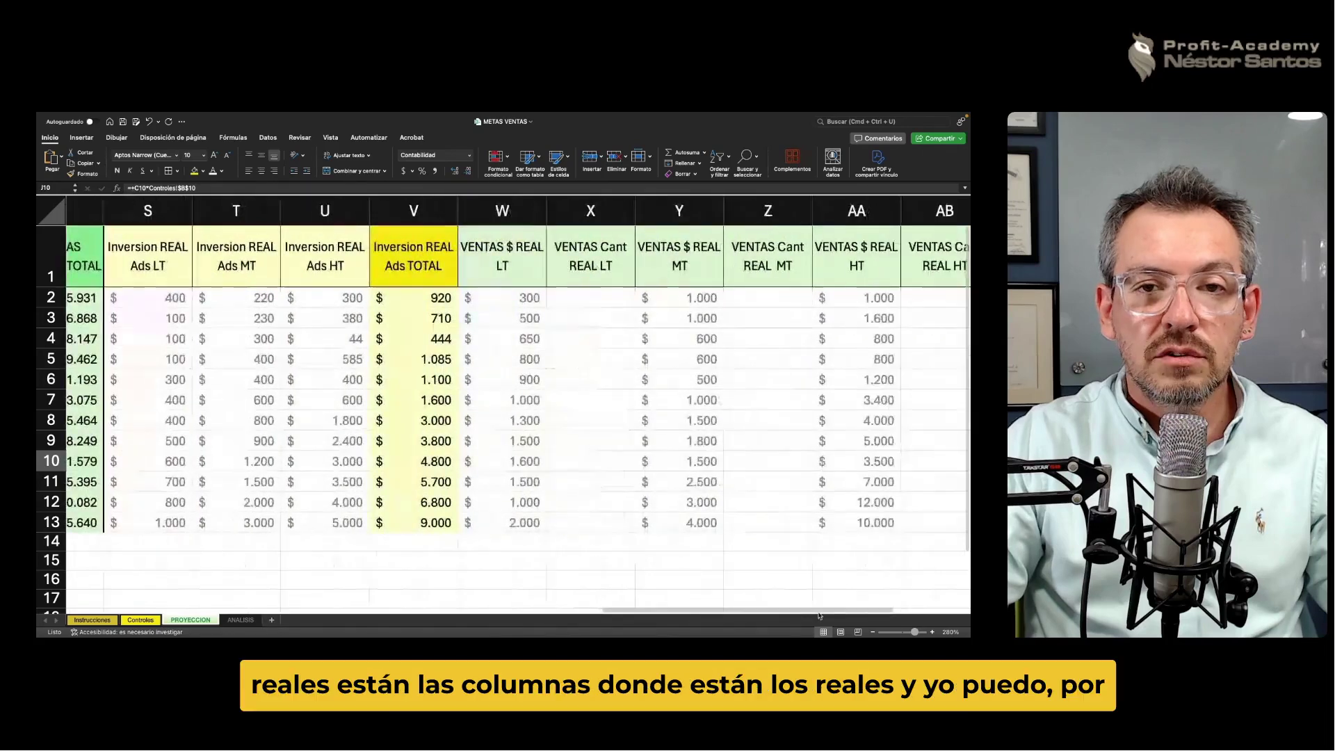
pyautogui.moveTo(786, 615); pyautogui.dragTo(893, 615)
pyautogui.click(438, 411)
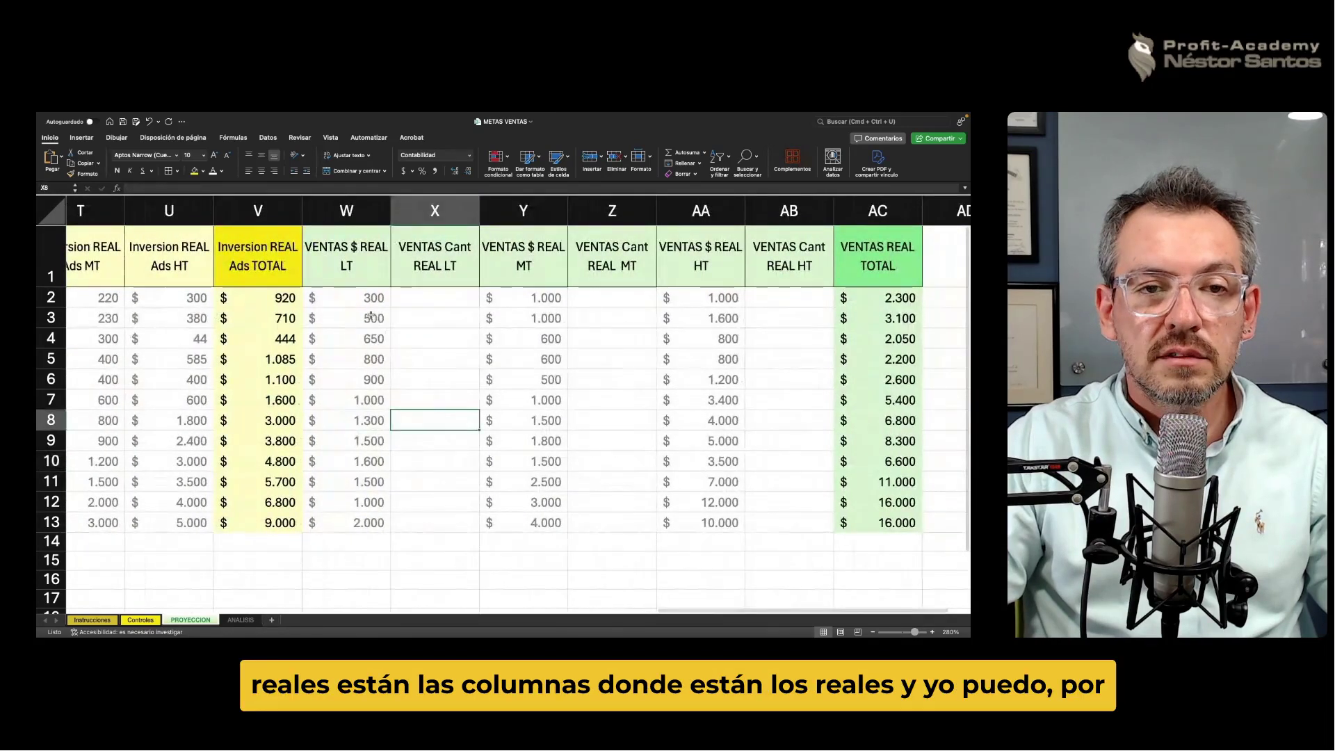
pyautogui.moveTo(364, 302); pyautogui.dragTo(566, 420)
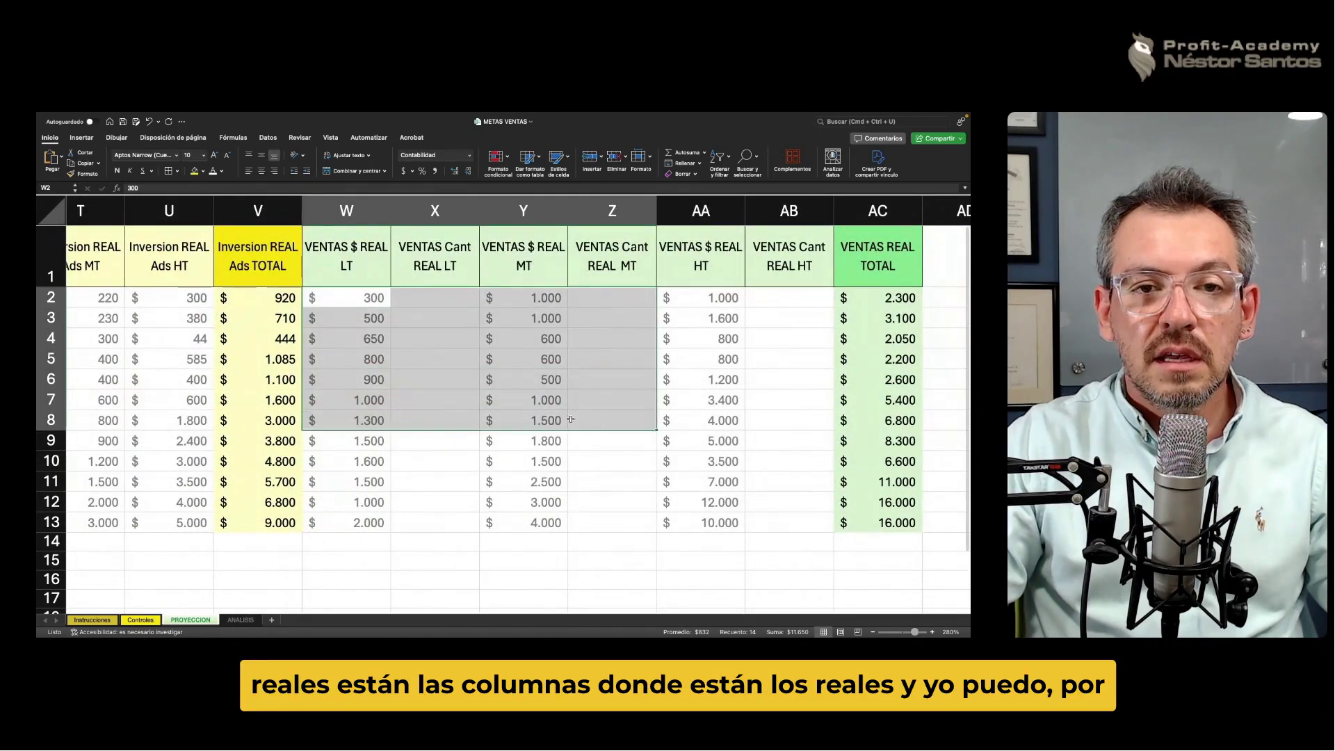
pyautogui.click(433, 374)
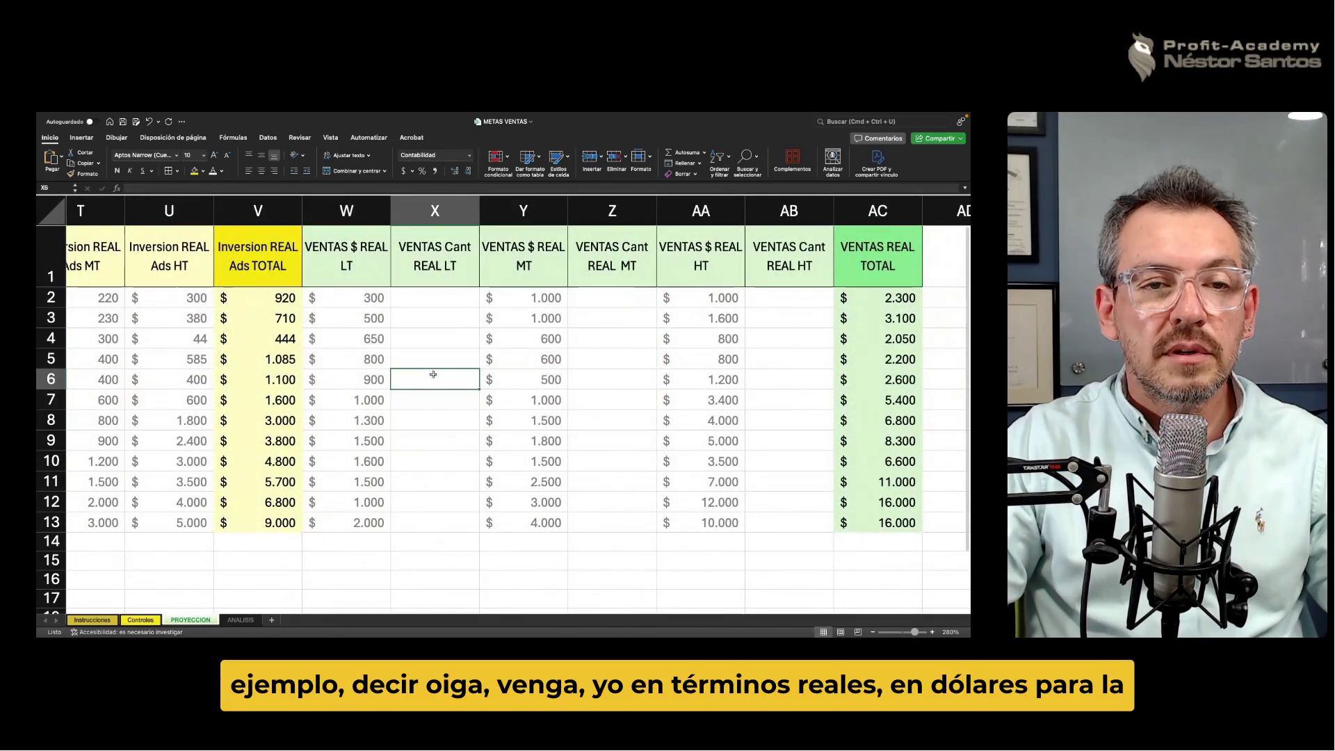
pyautogui.click(368, 303)
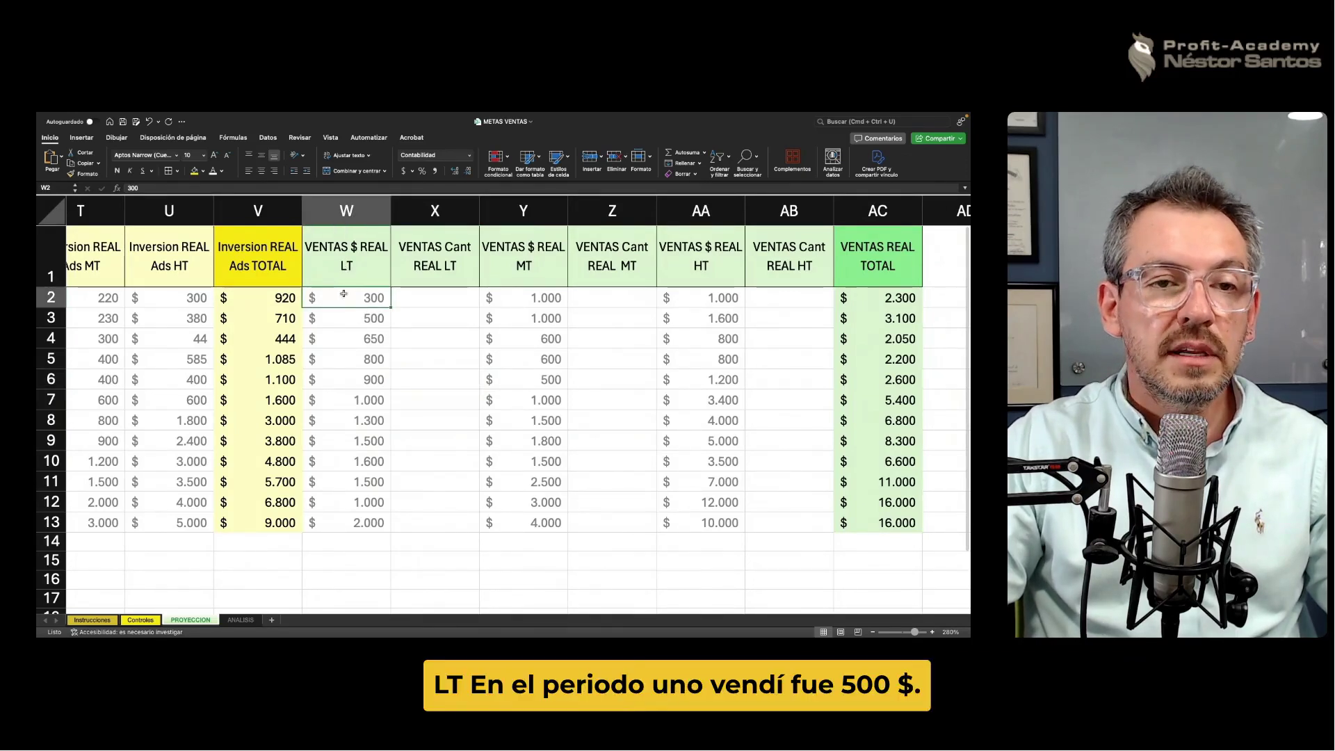
pyautogui.click(360, 318)
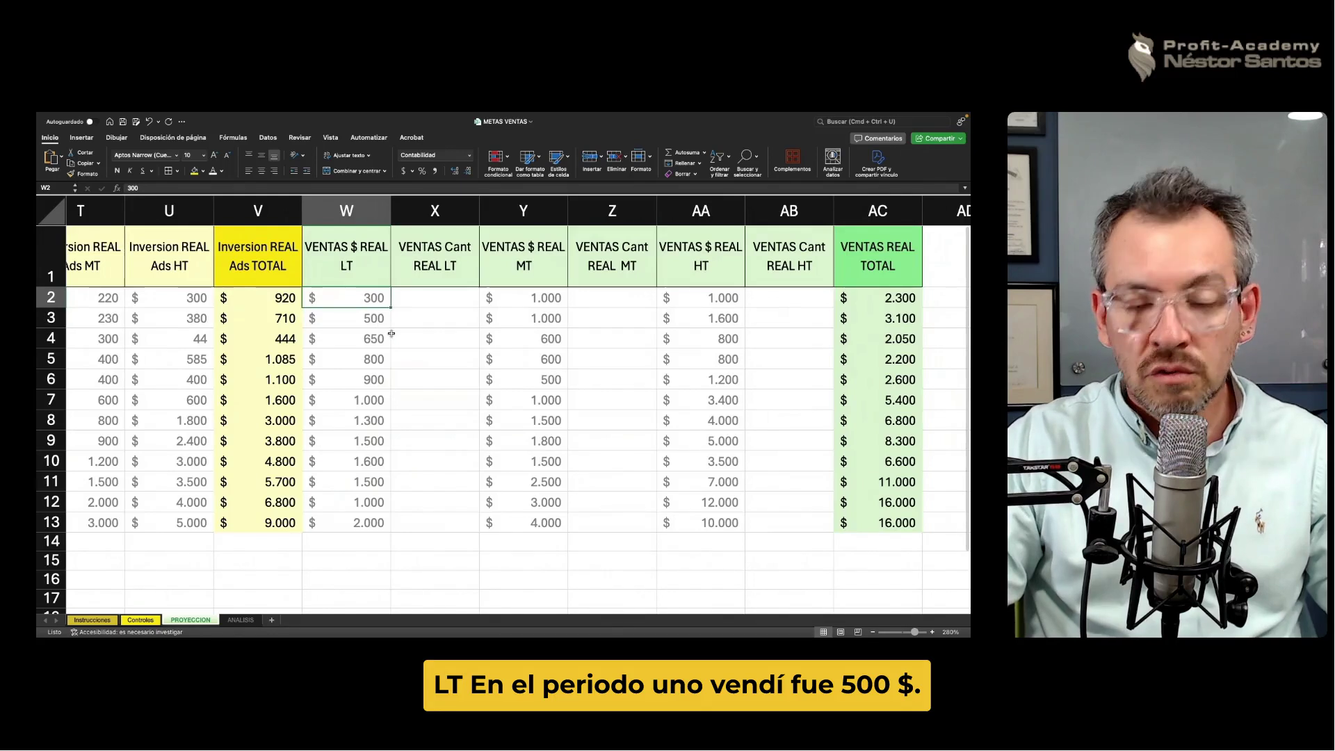
pyautogui.write('500')
pyautogui.press('Return')
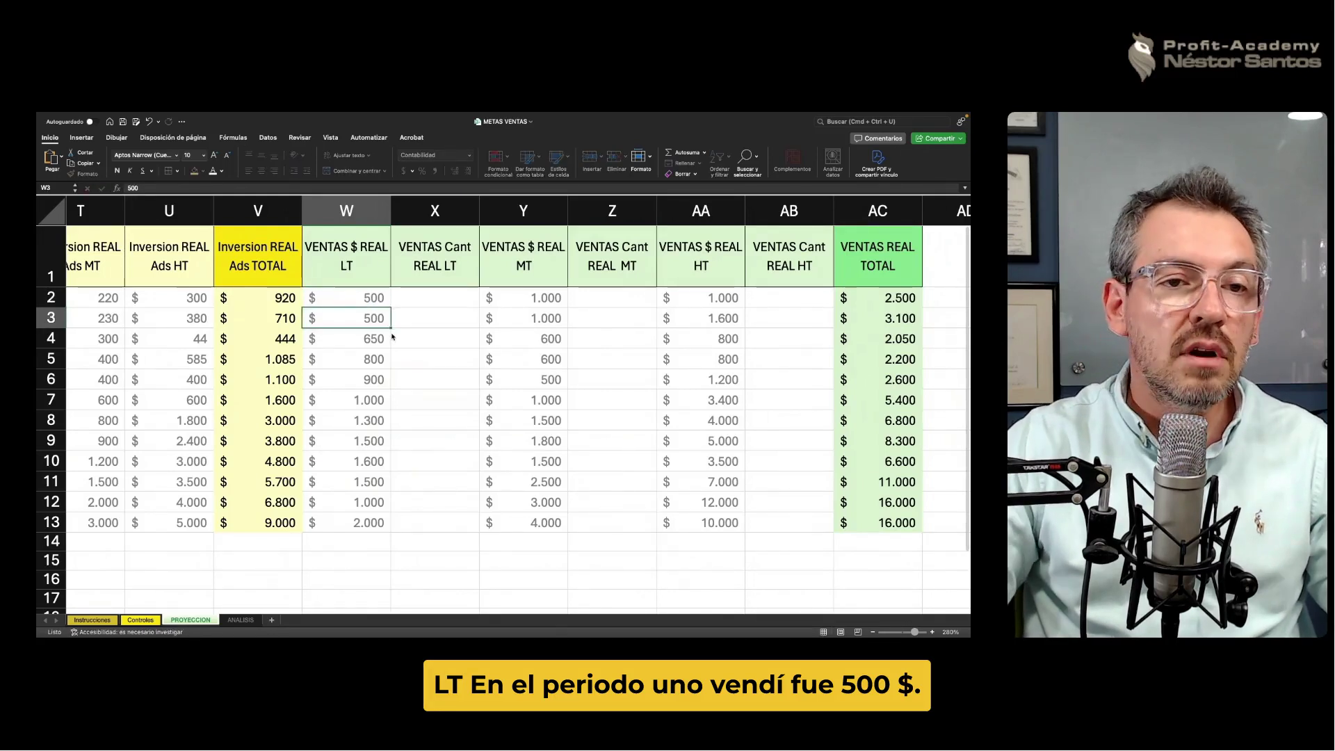
pyautogui.click(248, 620)
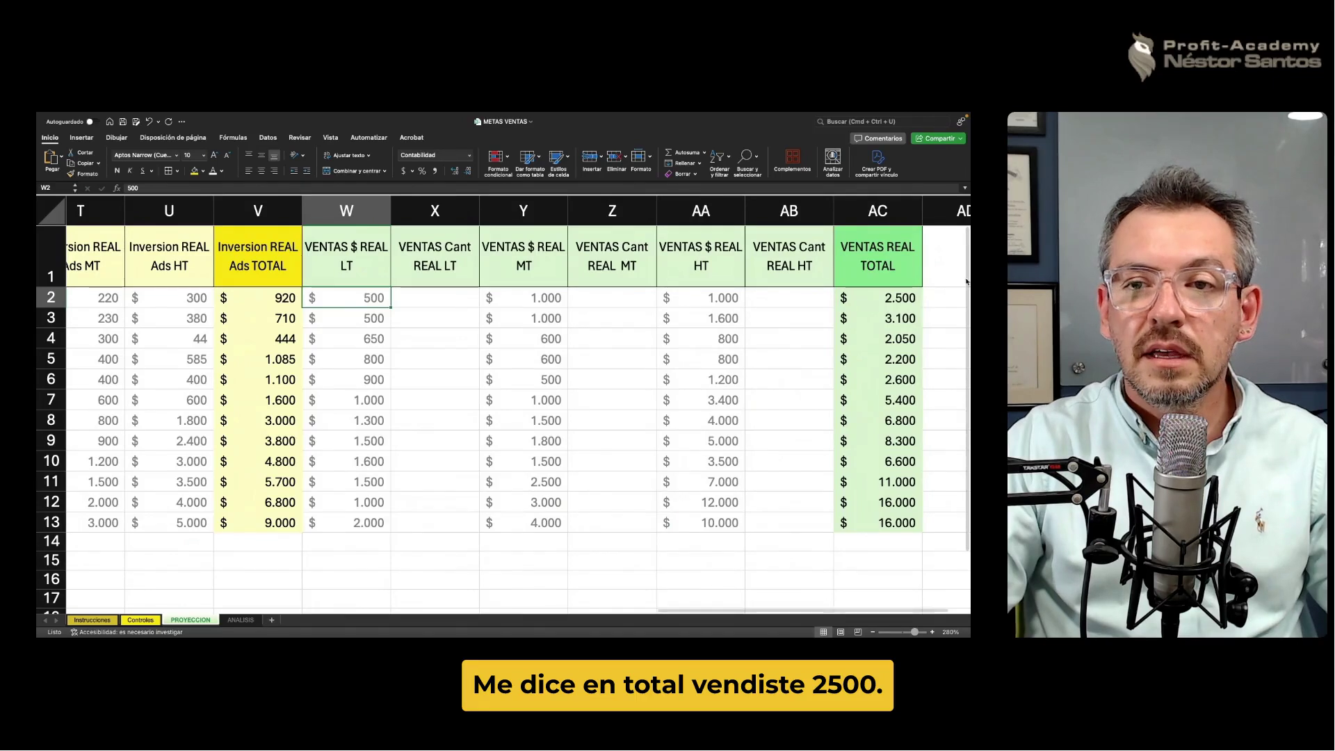
# Enter 2.000 MT and 5.000 HT real sales, then fill the 7.500 total in AC2 yellow.
pyautogui.click(898, 297)
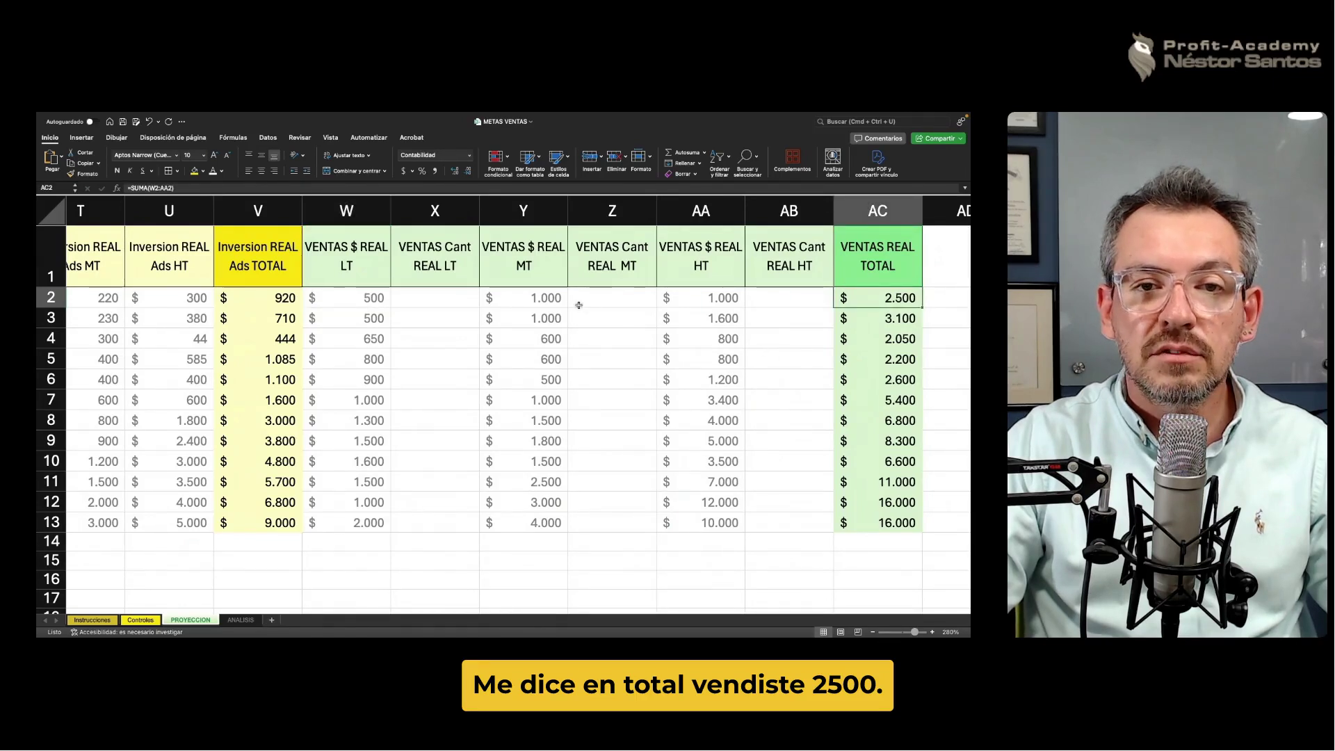
pyautogui.click(541, 298)
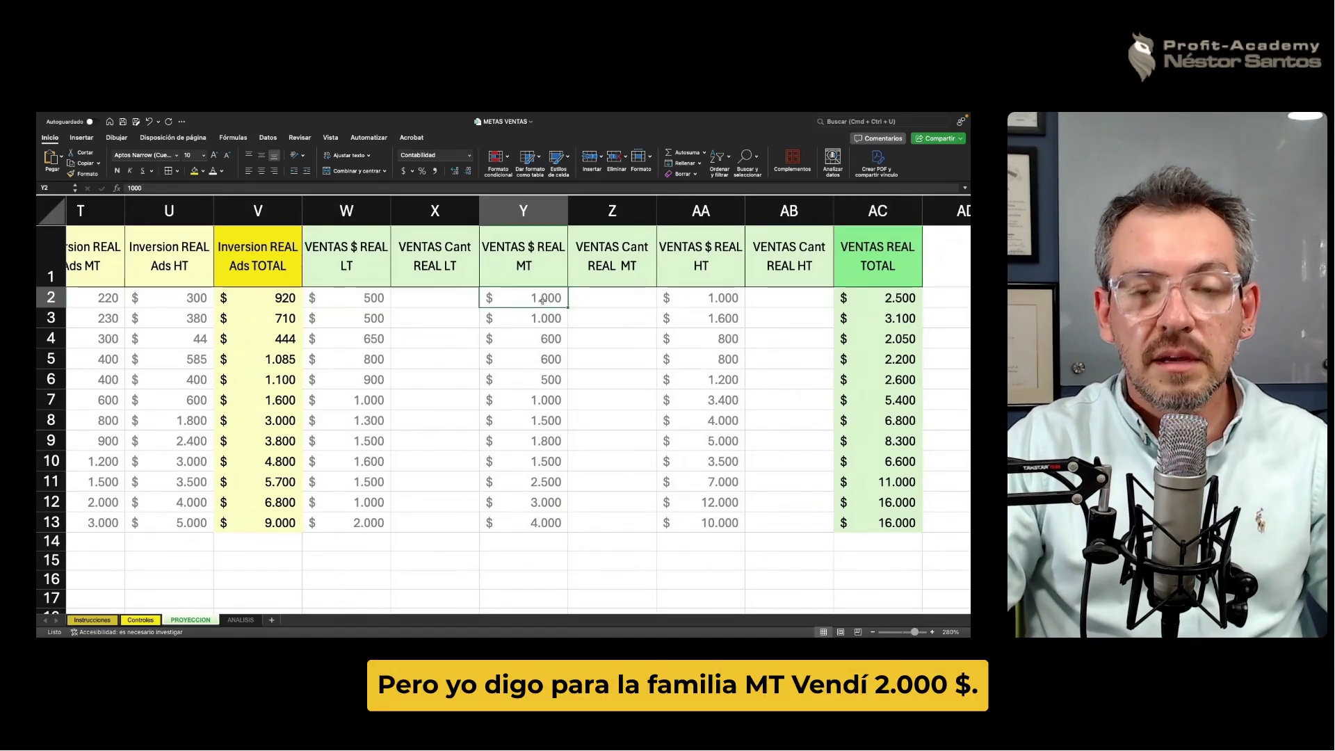
pyautogui.write('200')
pyautogui.press('Return')
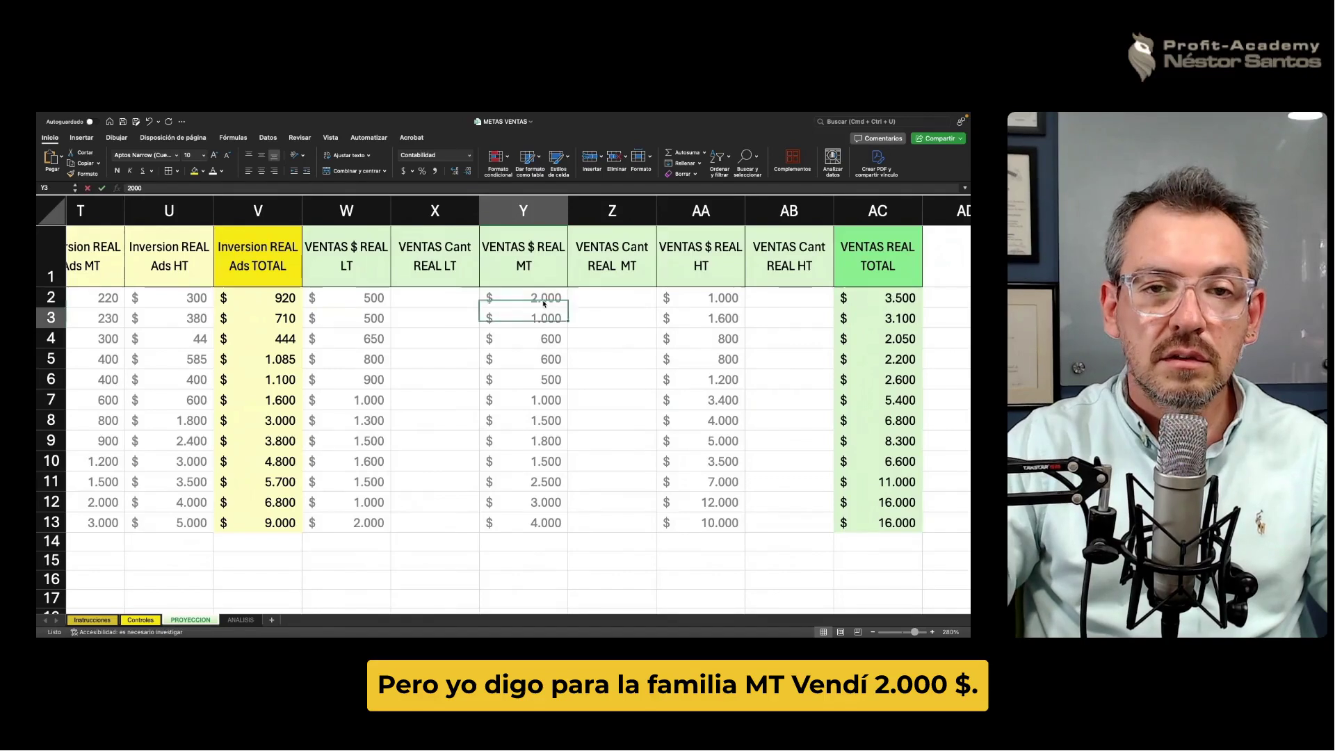
pyautogui.click(708, 299)
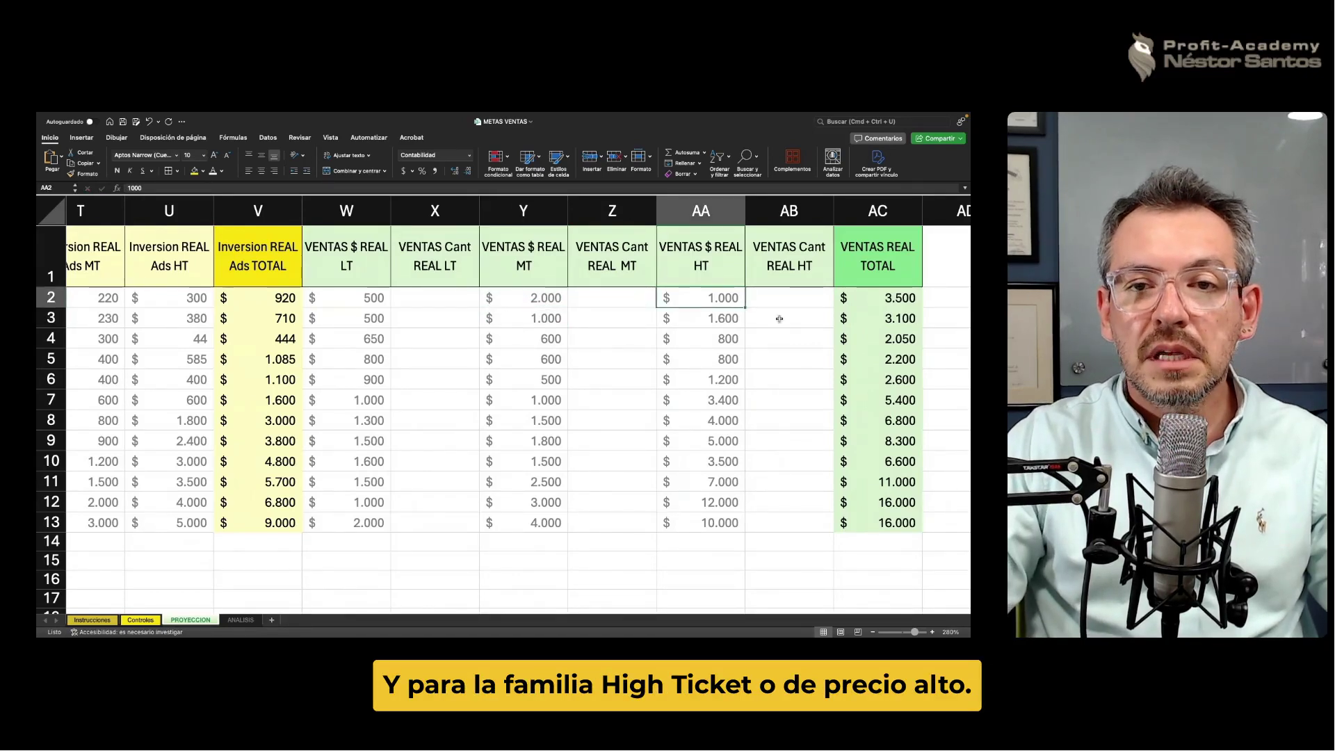
pyautogui.write('50')
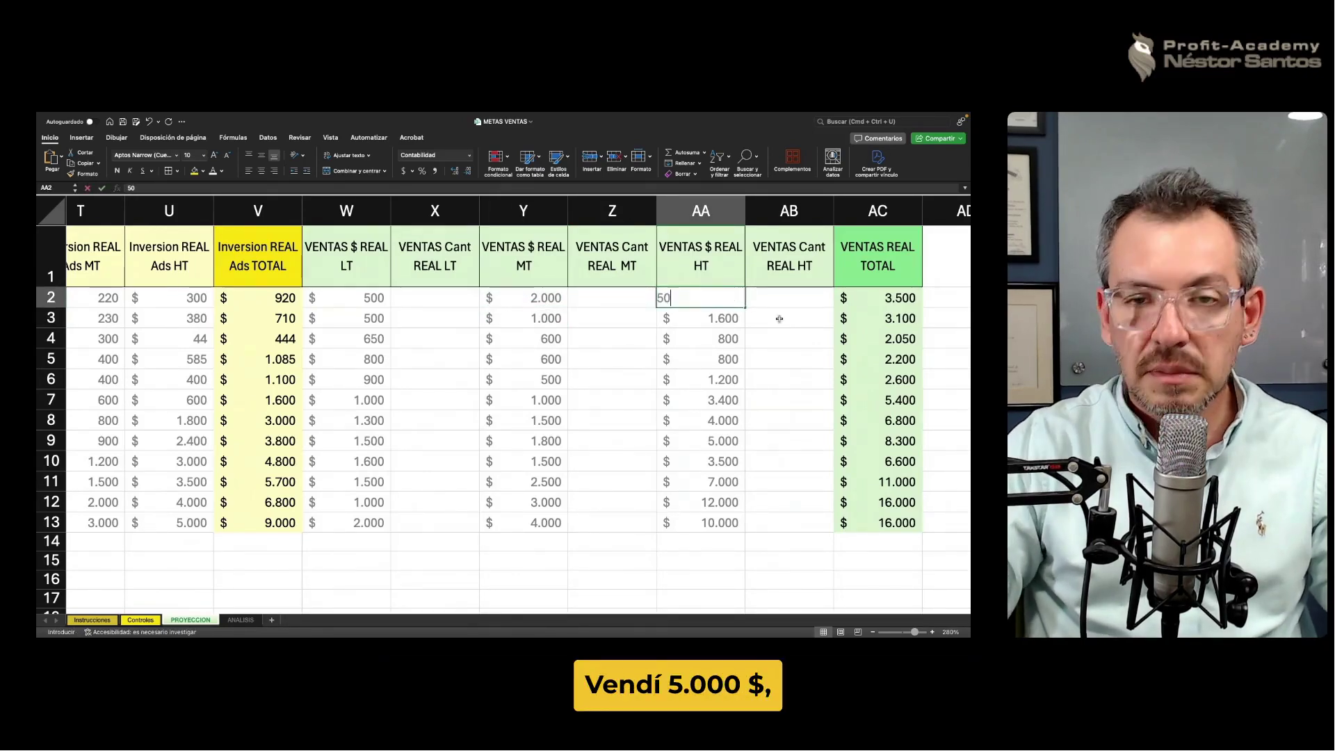
pyautogui.write('00')
pyautogui.press('Return')
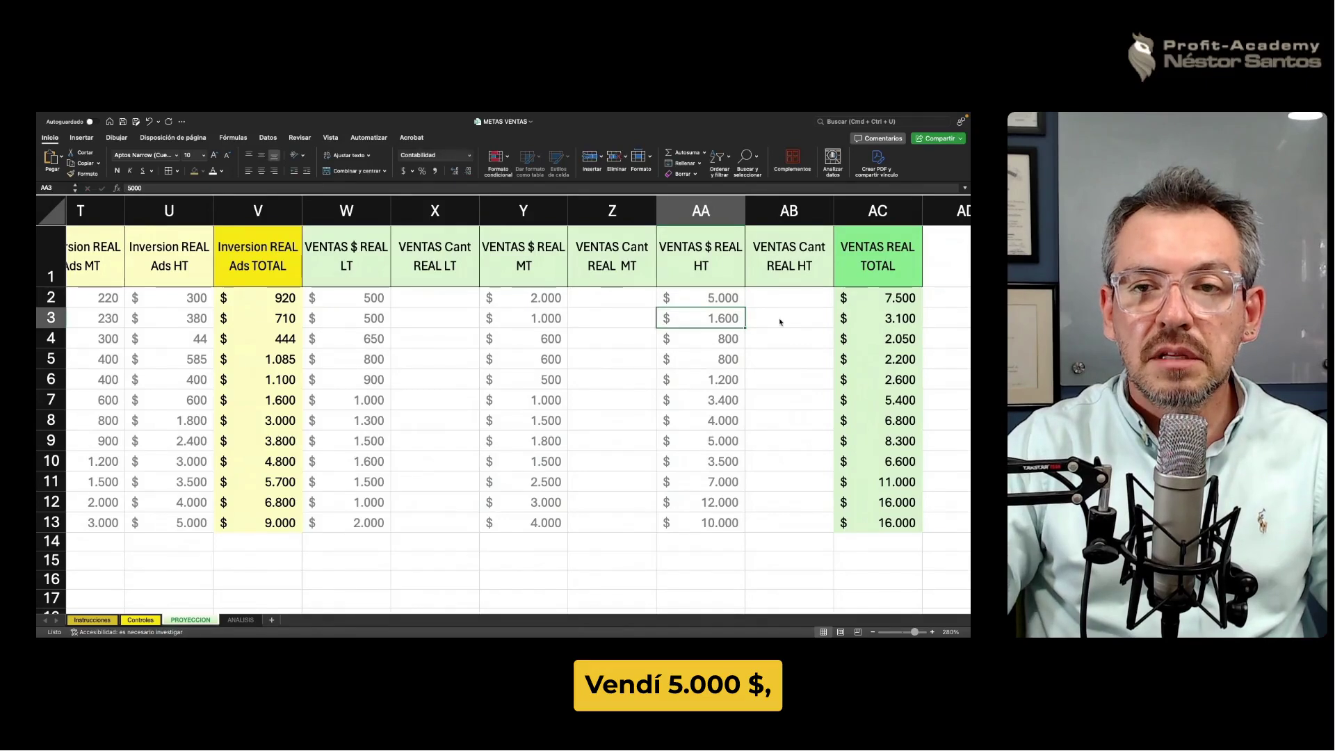
pyautogui.click(889, 299)
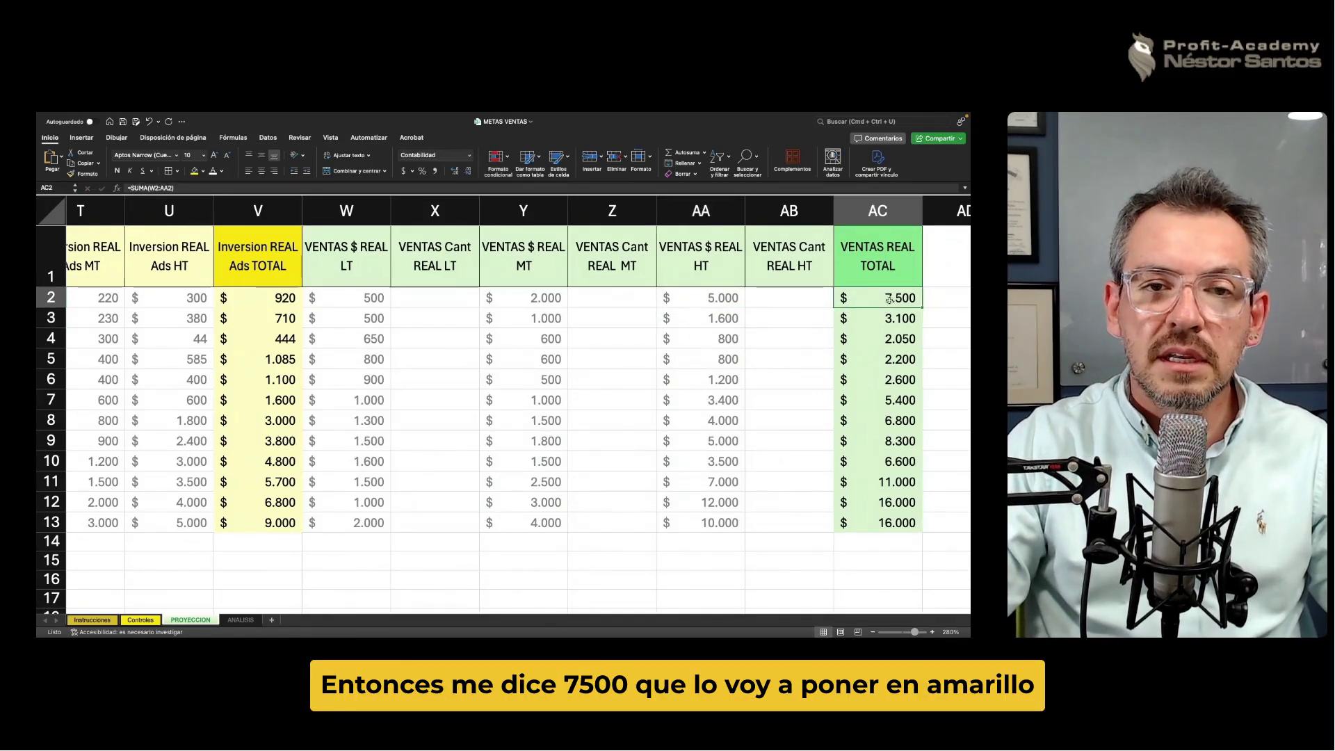
pyautogui.click(194, 171)
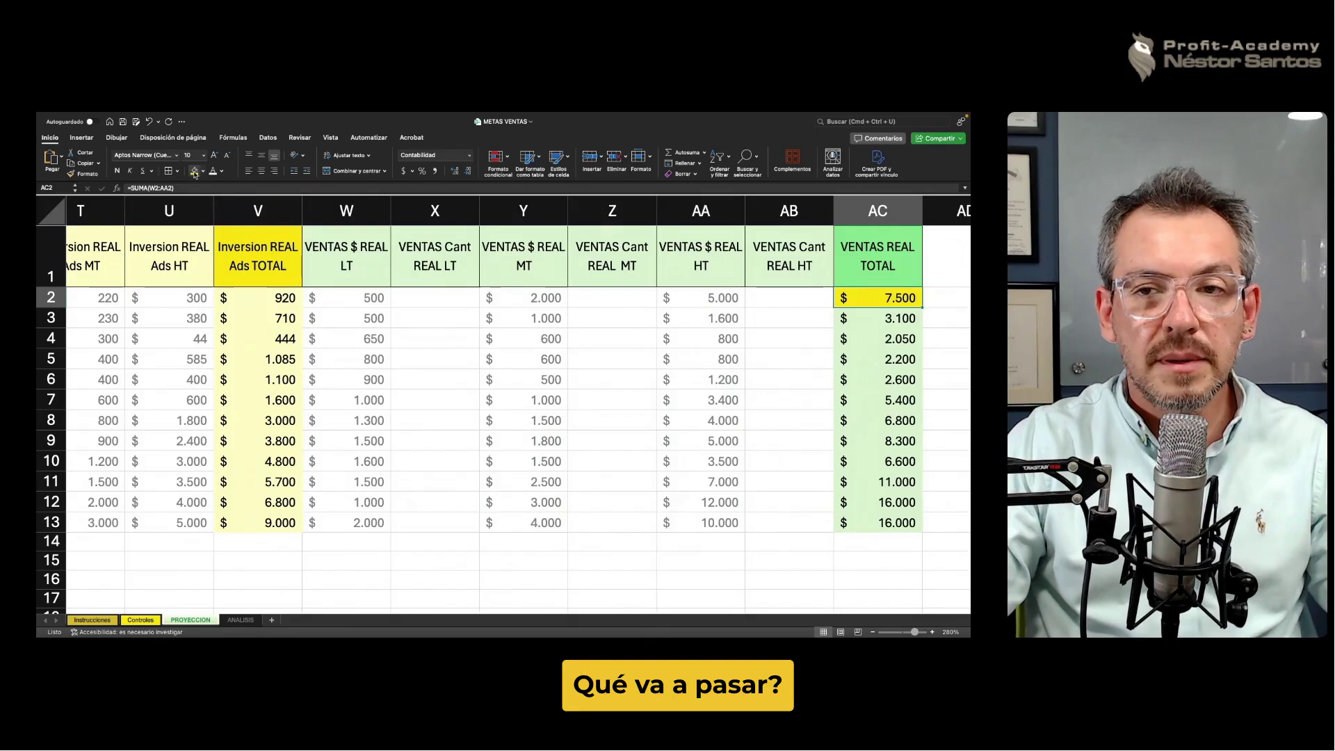
# Show the ANALISIS chart, where P1 real sales of $7.500 beat the $5.931 forecast.
pyautogui.click(240, 620)
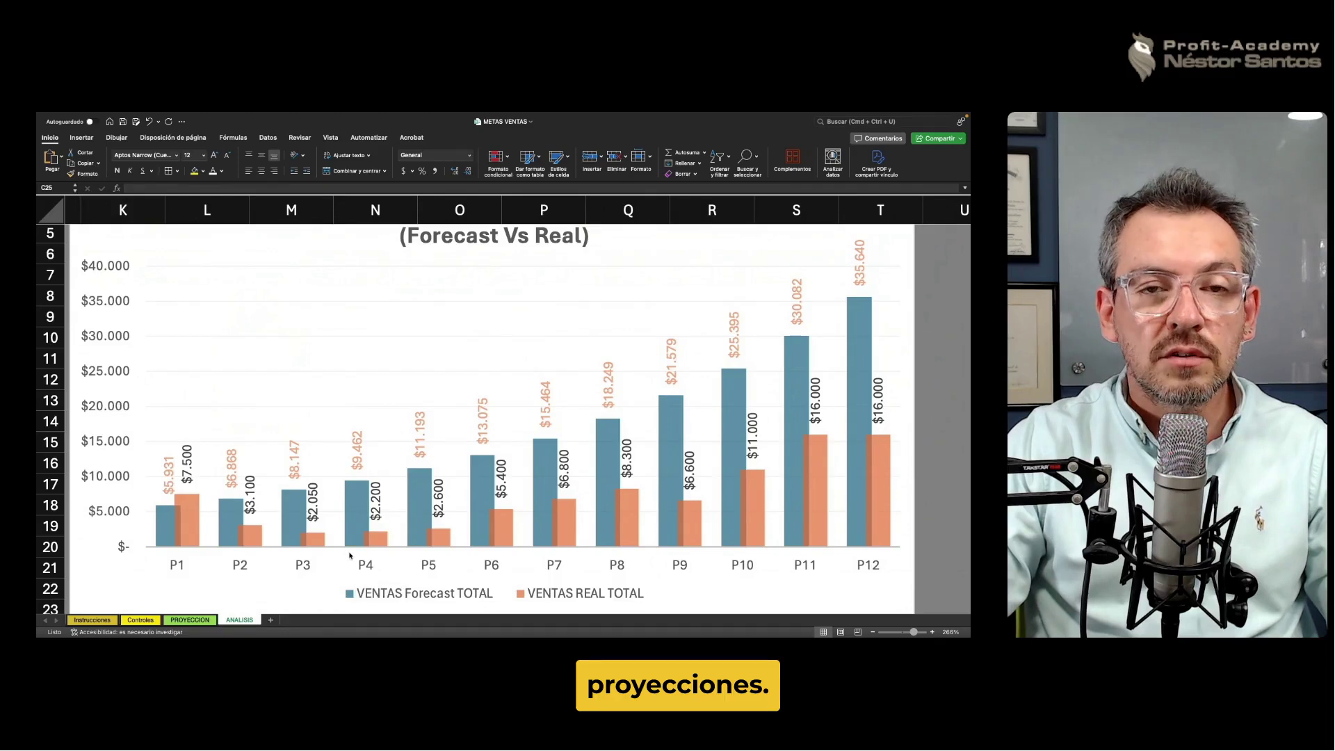
# Delete the real sales entries in W2:AA13 on PROYECCION, then view the forecast-only ANALISIS chart.
pyautogui.click(200, 621)
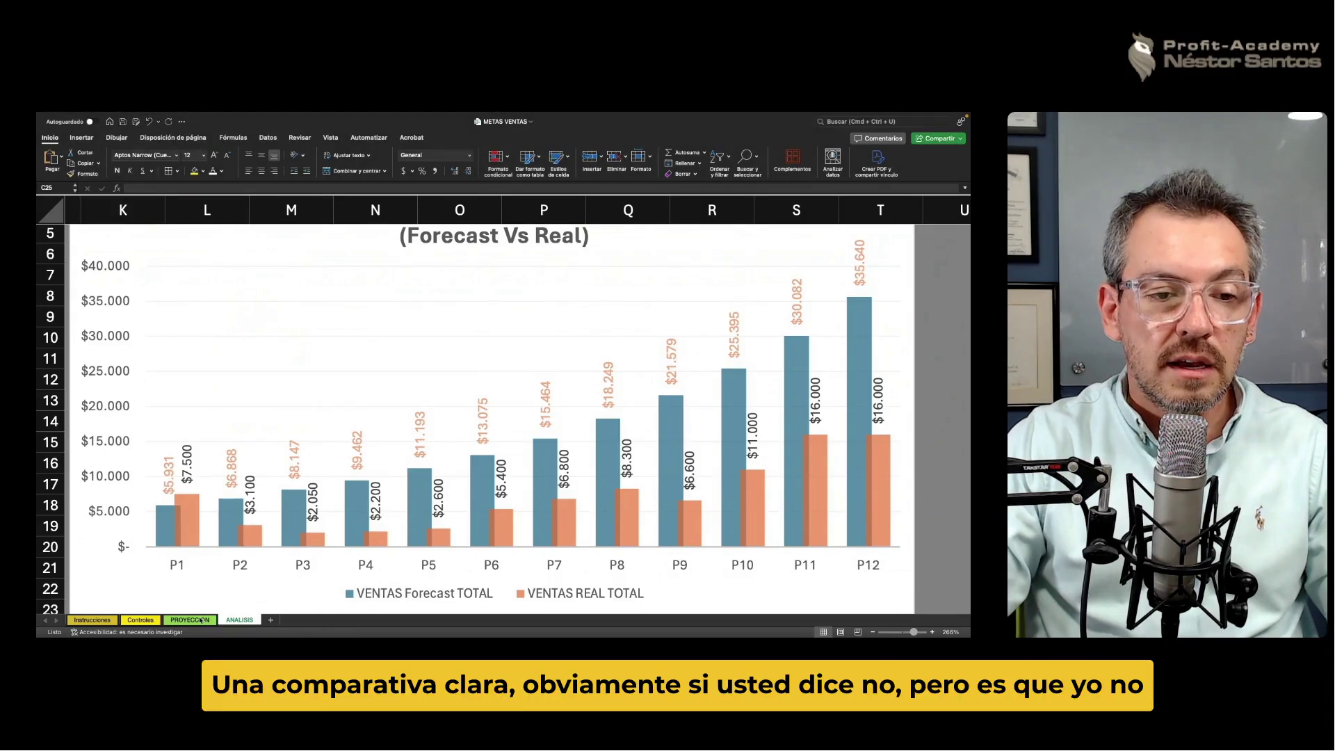
pyautogui.click(487, 443)
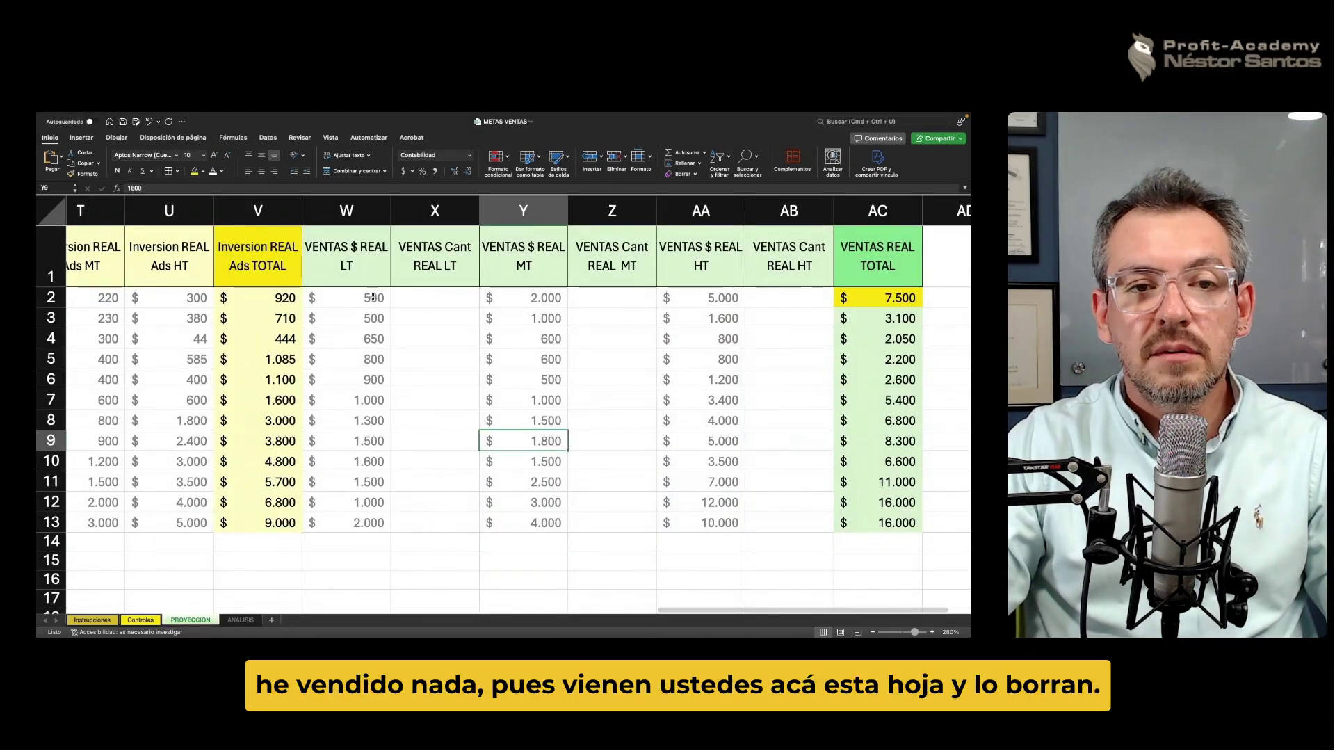
pyautogui.moveTo(347, 298); pyautogui.dragTo(698, 530)
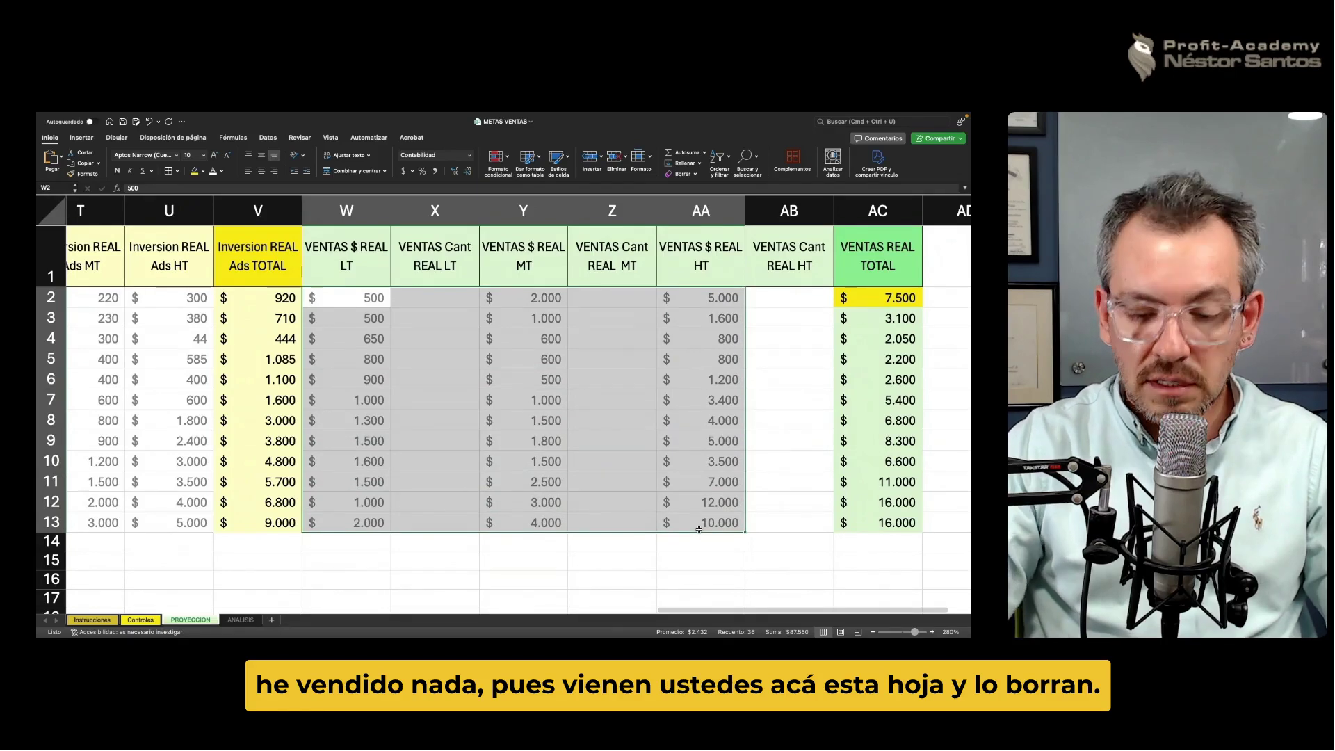
pyautogui.press('Delete')
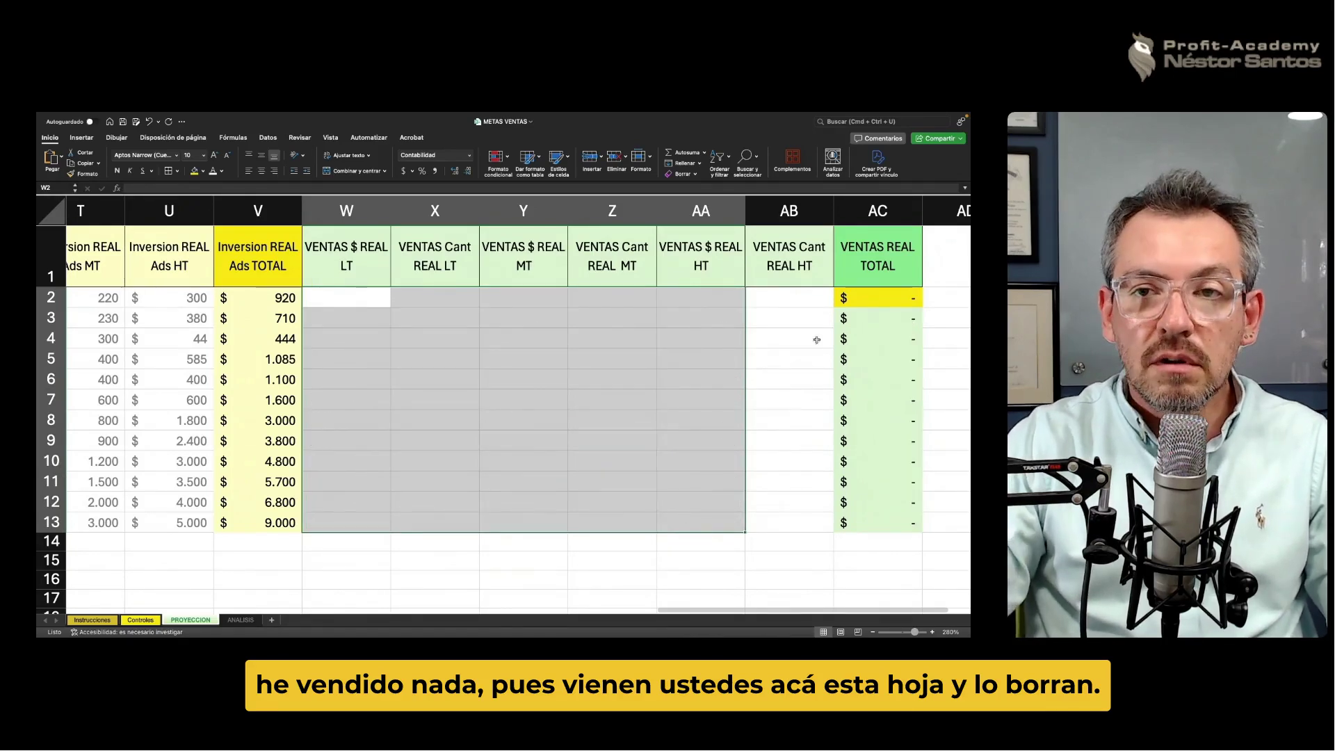
pyautogui.click(244, 619)
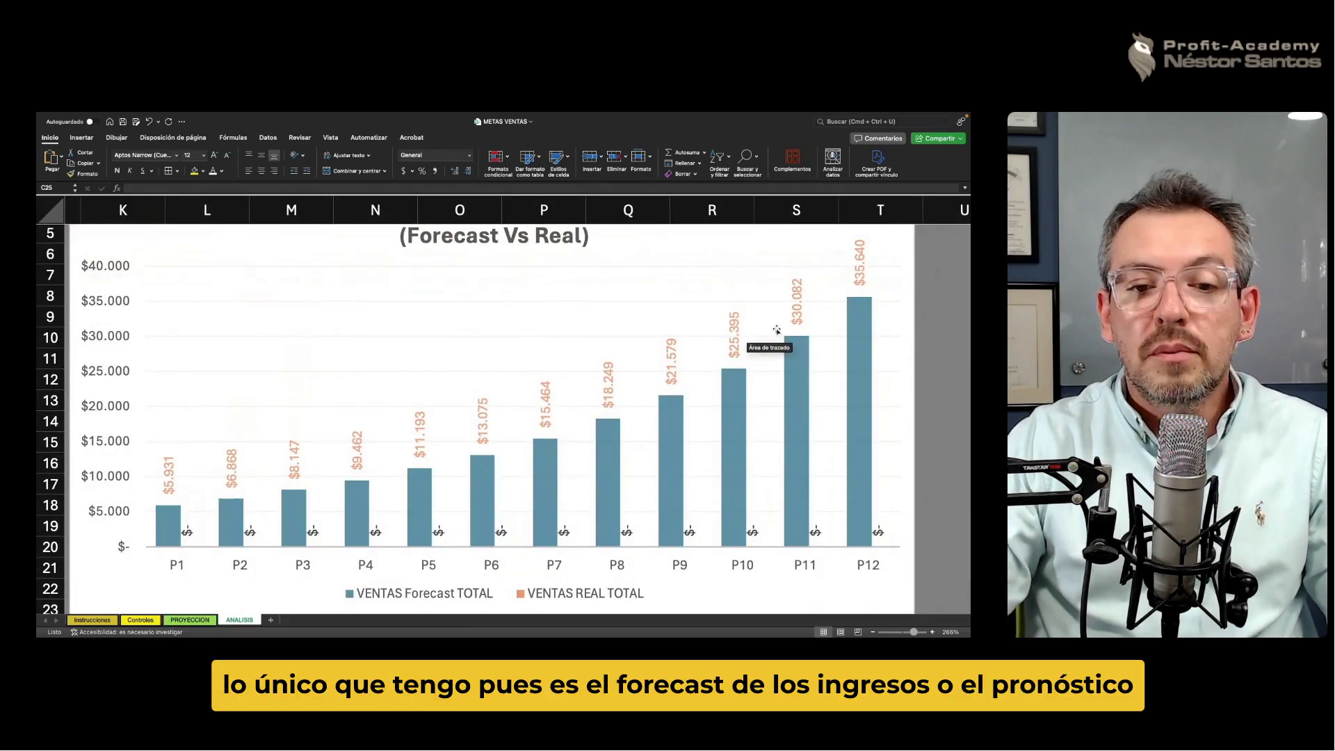
# Step back to the PROYECCION sheet with Ctrl+Page Up.
pyautogui.hotkey('ctrl', 'pageup')
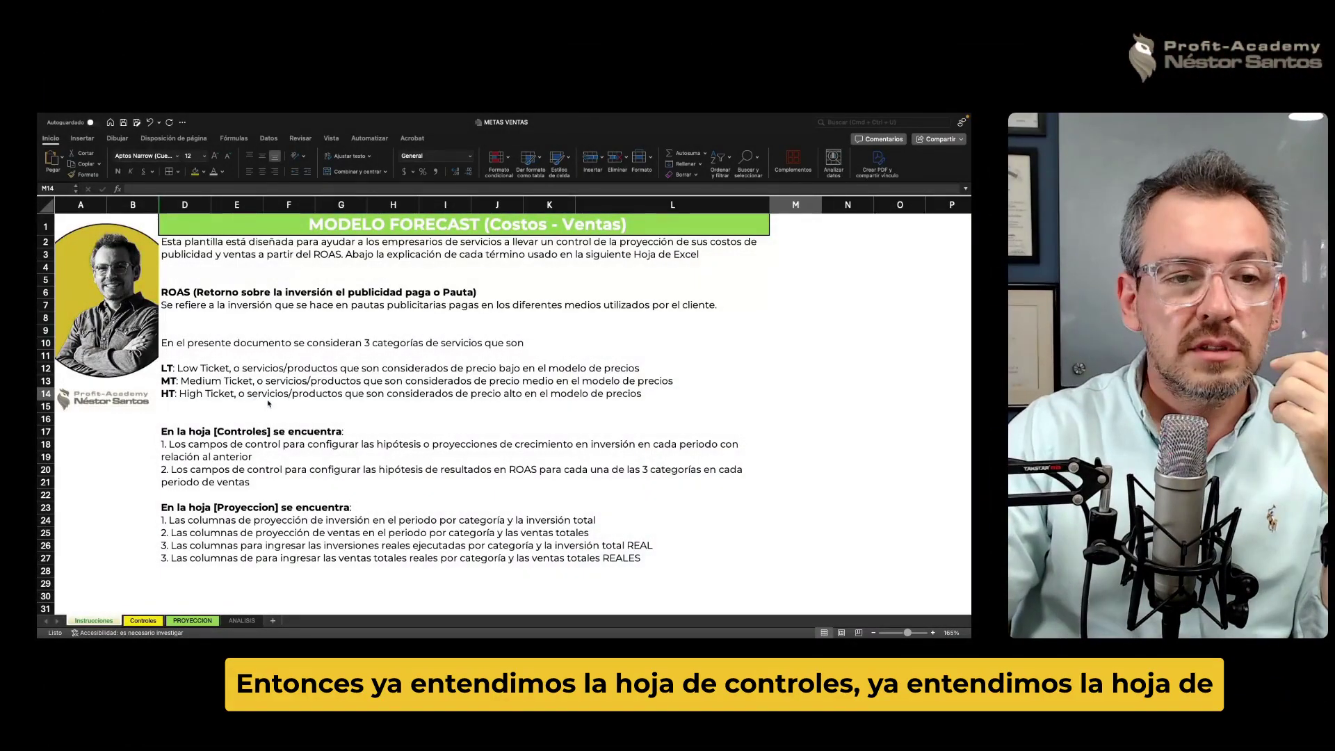
# Look through the Controles, PROYECCION and ANALISIS sheets, scrolling through the ADS forecast-vs-real chart.
pyautogui.click(141, 621)
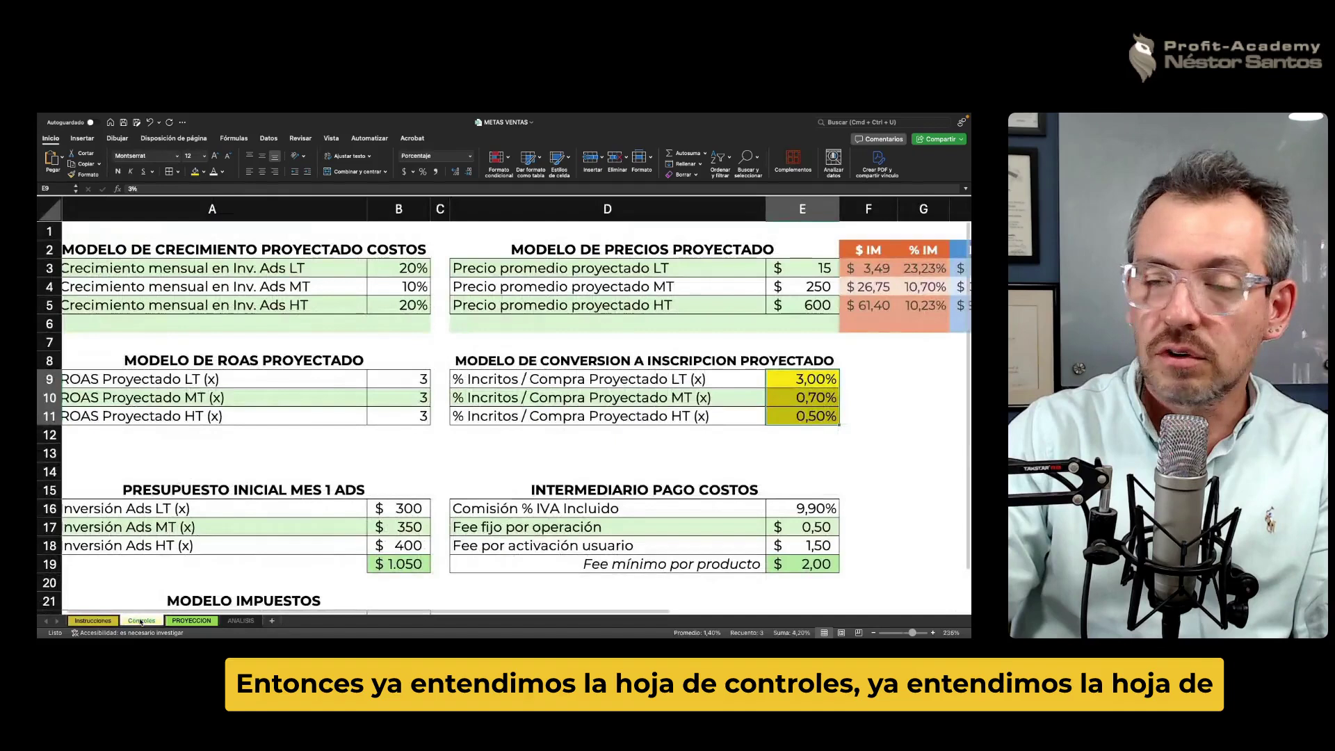
pyautogui.click(188, 620)
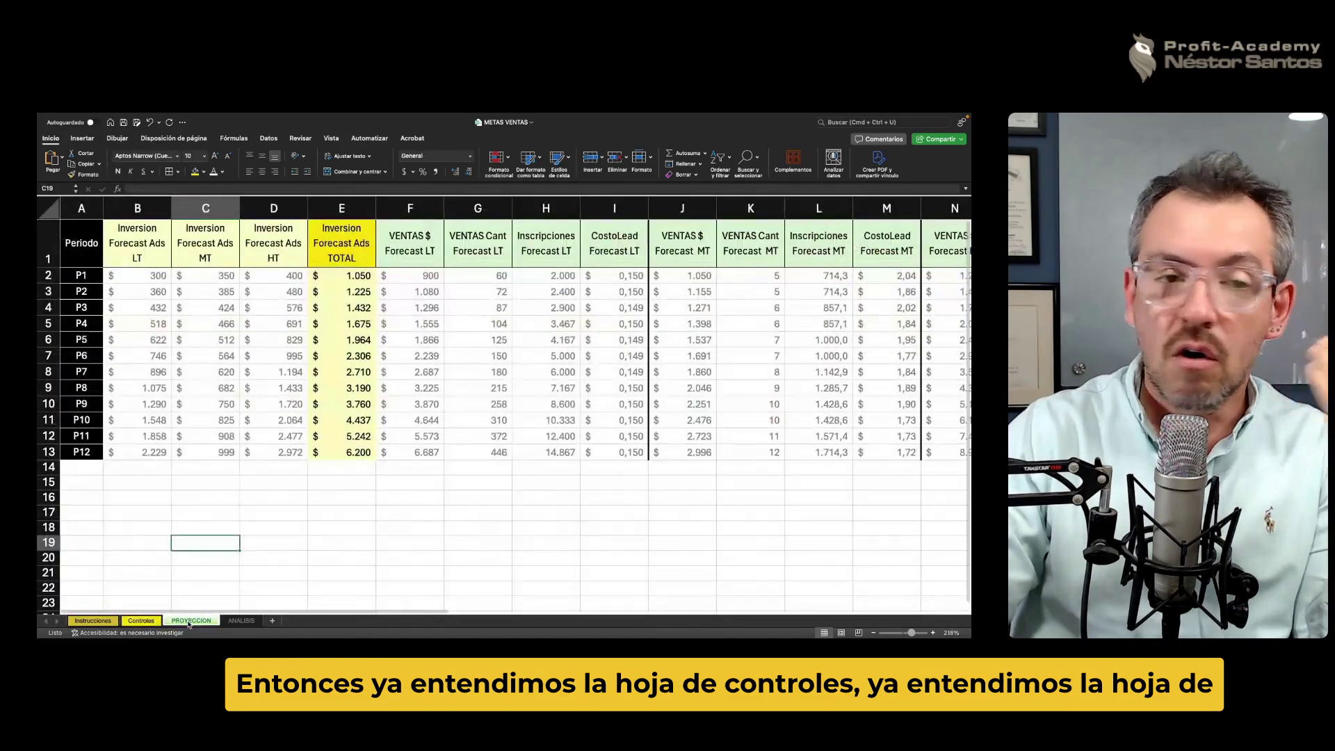
pyautogui.click(248, 622)
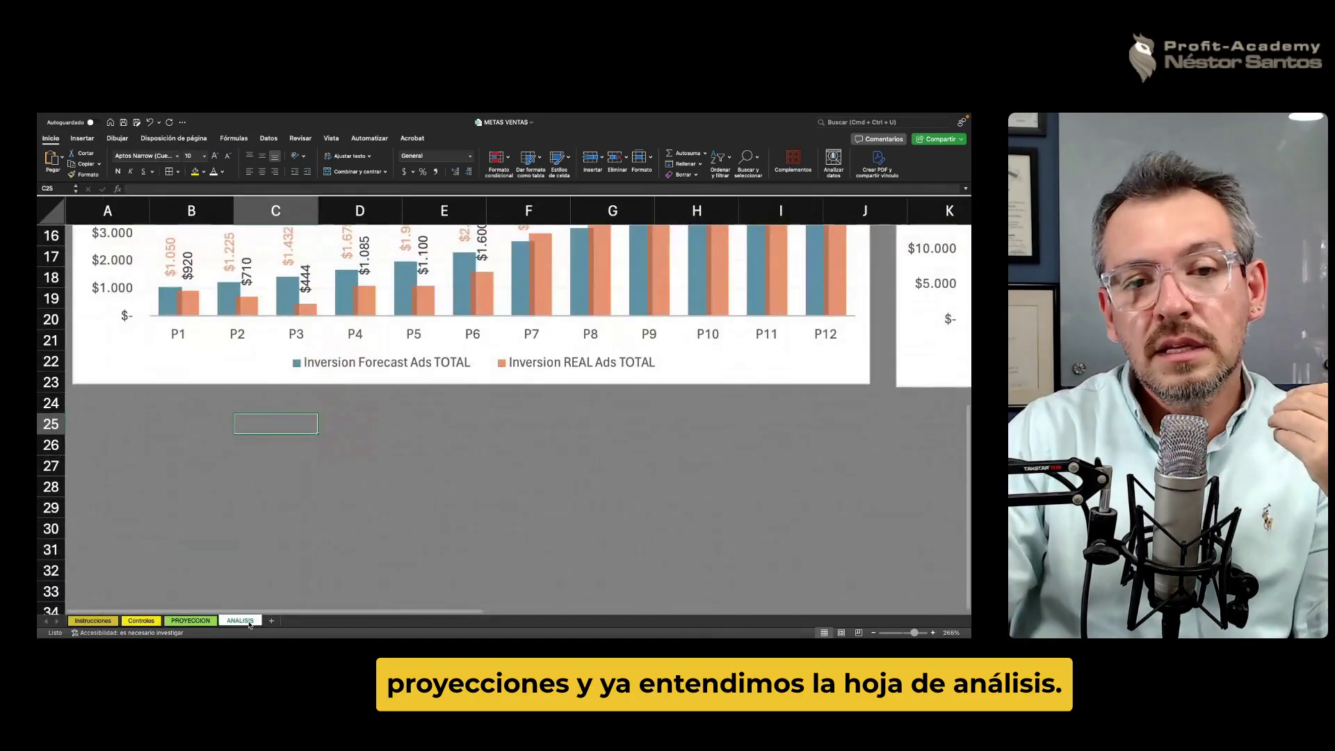
pyautogui.scroll(-2, 452, 541)
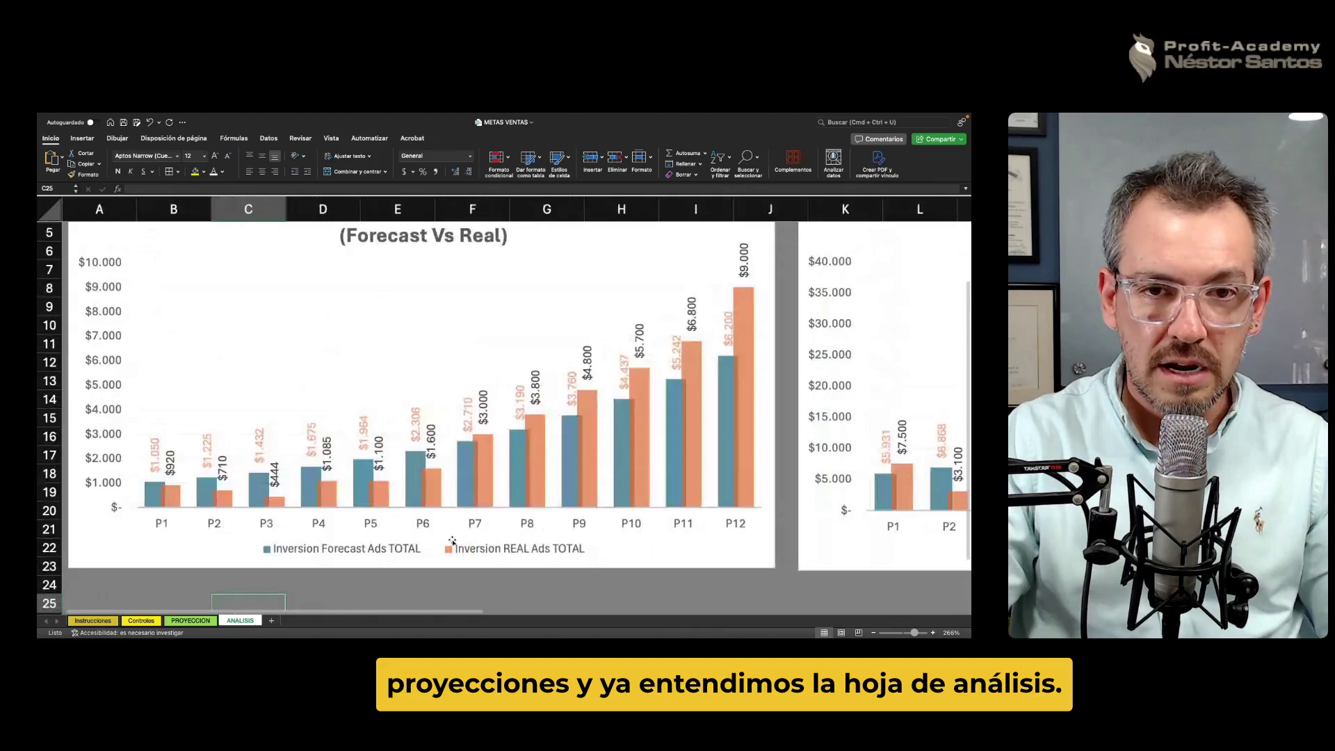
pyautogui.scroll(-2, 438, 528)
pyautogui.scroll(-1, 428, 520)
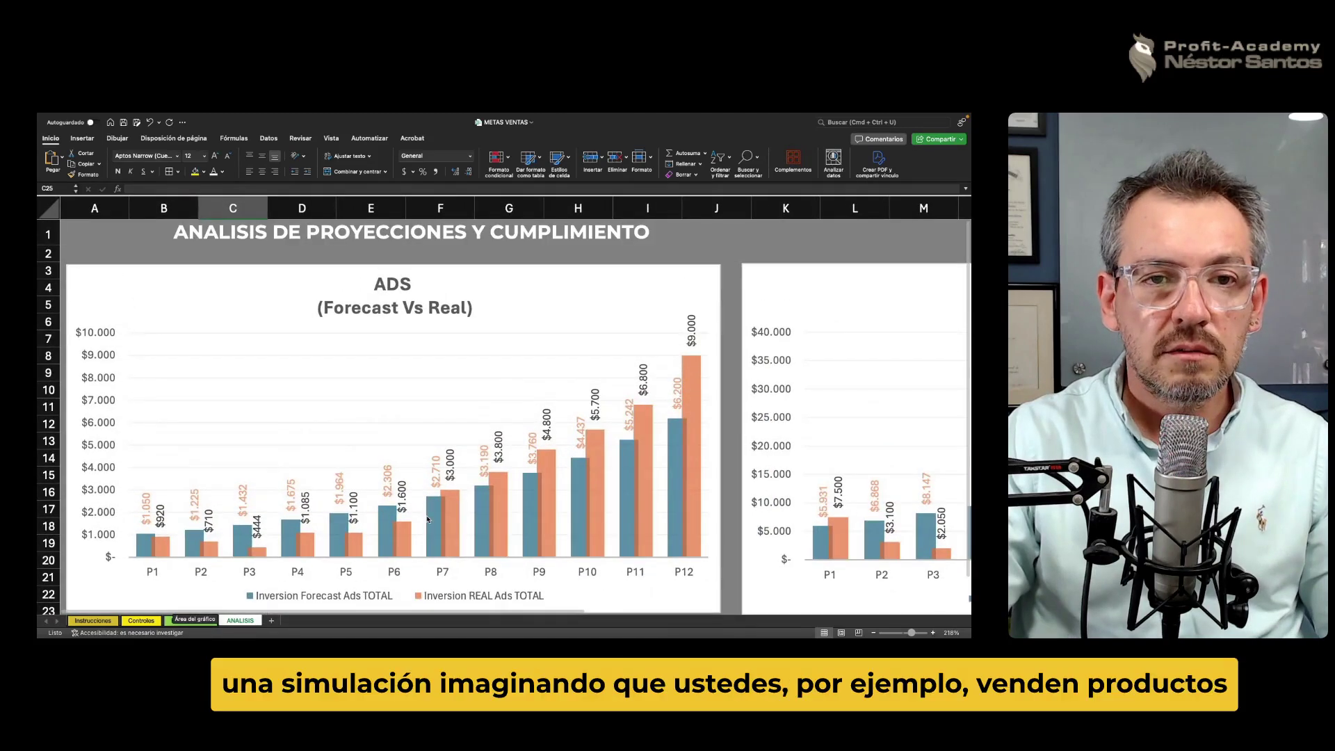
pyautogui.scroll(-1, 427, 519)
pyautogui.scroll(1, 427, 519)
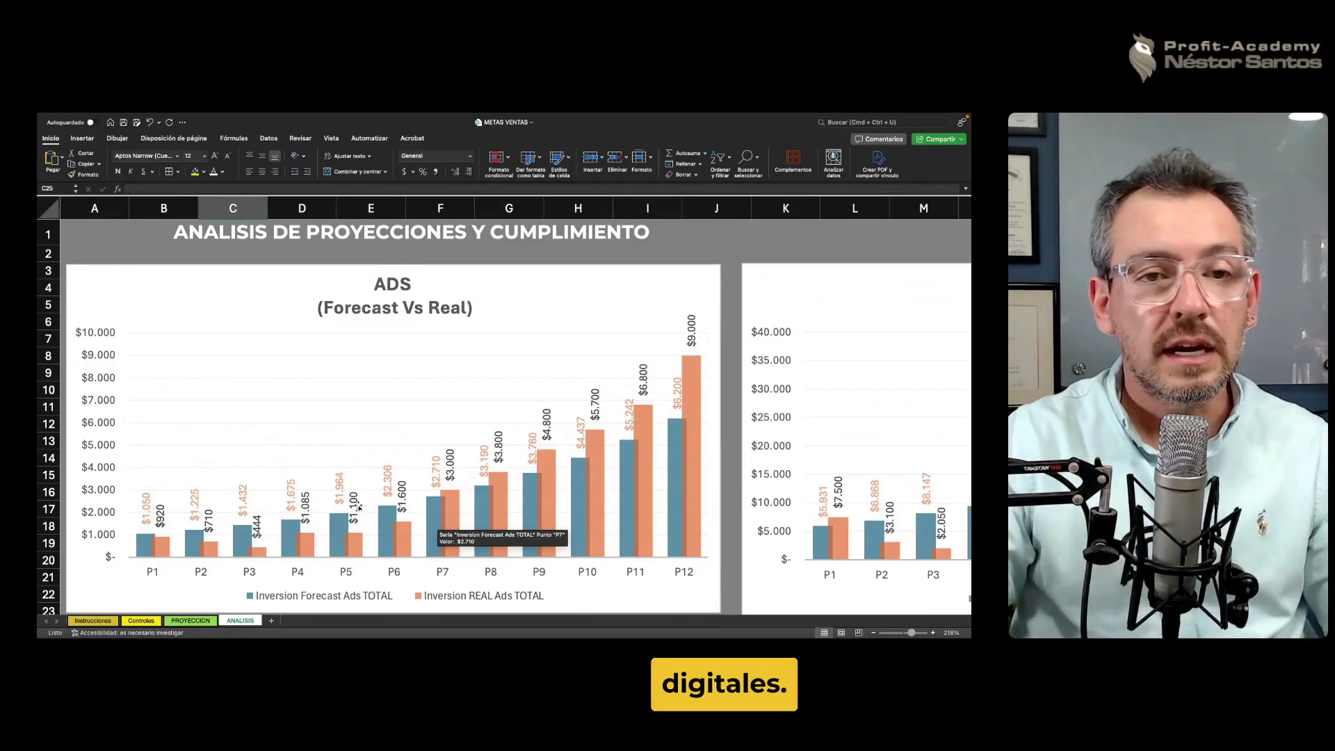
pyautogui.scroll(1, 359, 505)
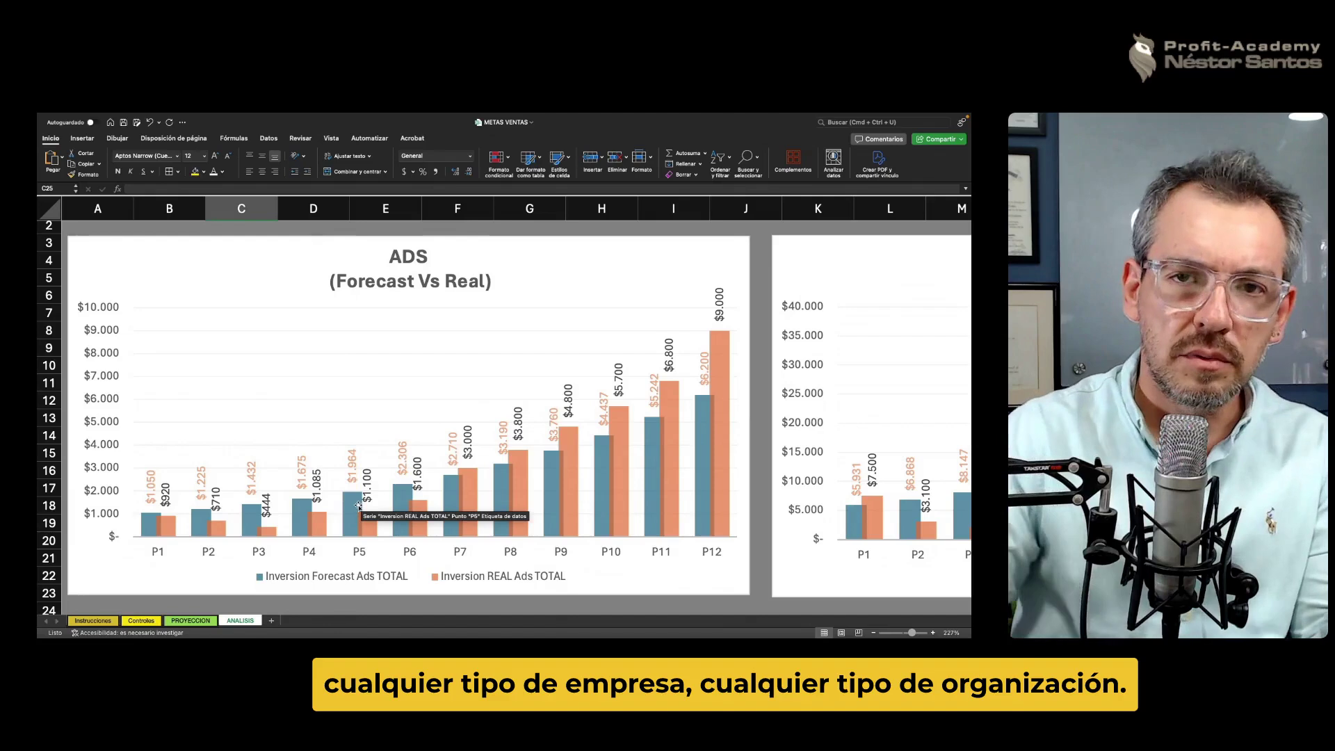
# On Controles, fill the PRESUPUESTO INICIAL MES 1 ADS budget table yellow.
pyautogui.click(135, 622)
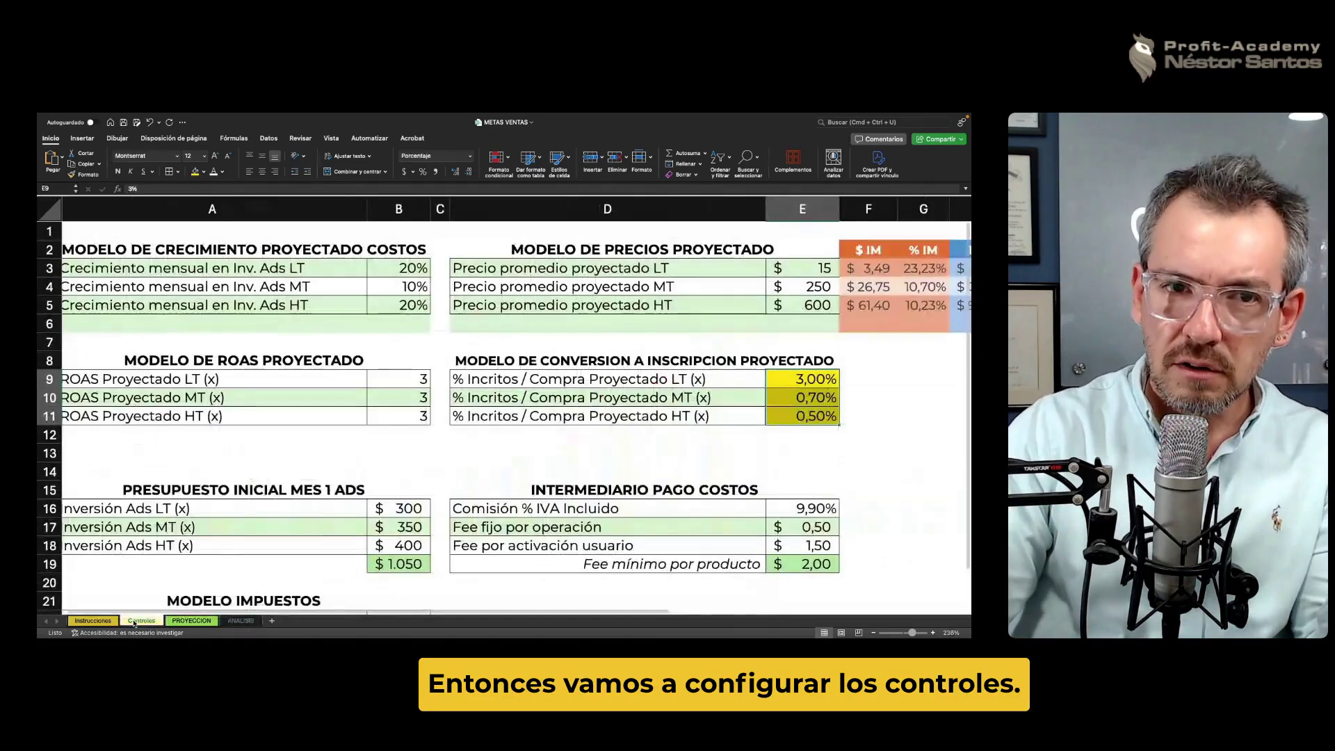
pyautogui.click(348, 342)
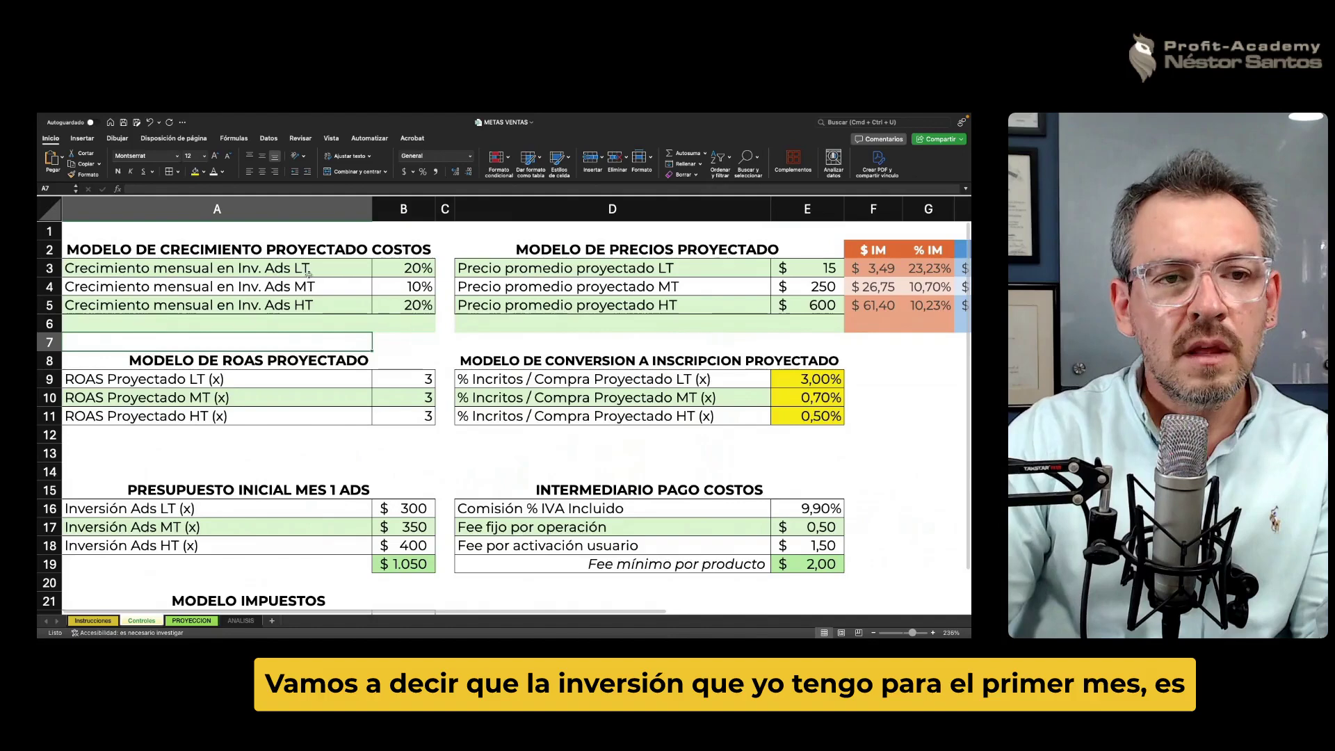
pyautogui.click(285, 267)
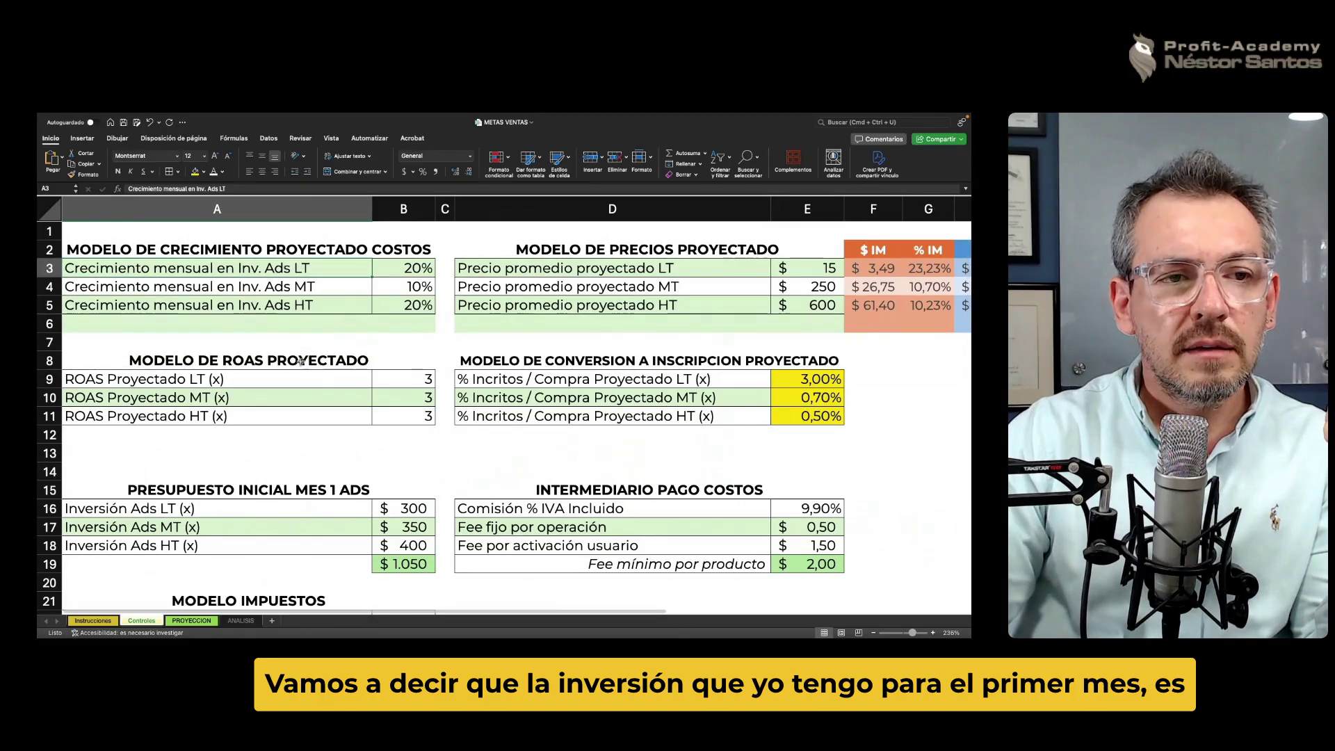
pyautogui.click(389, 506)
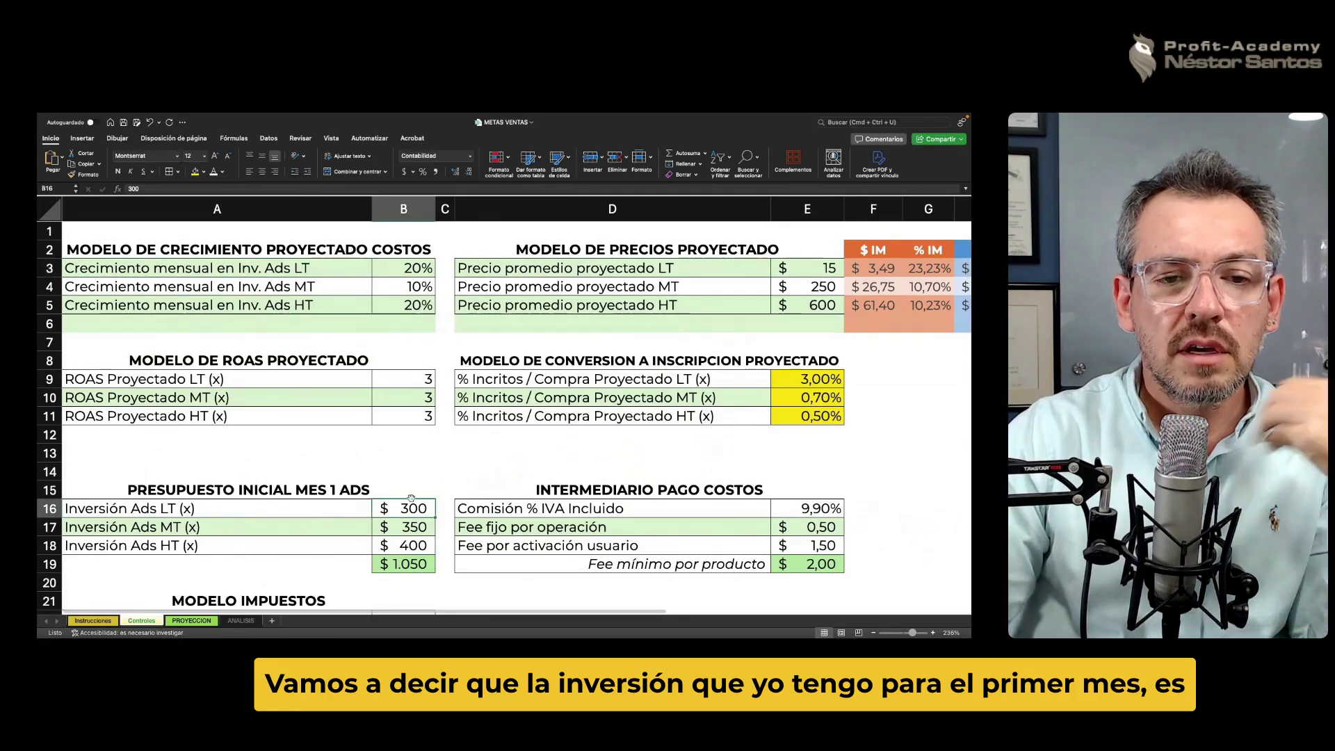
pyautogui.click(322, 494)
pyautogui.moveTo(322, 516); pyautogui.dragTo(403, 582)
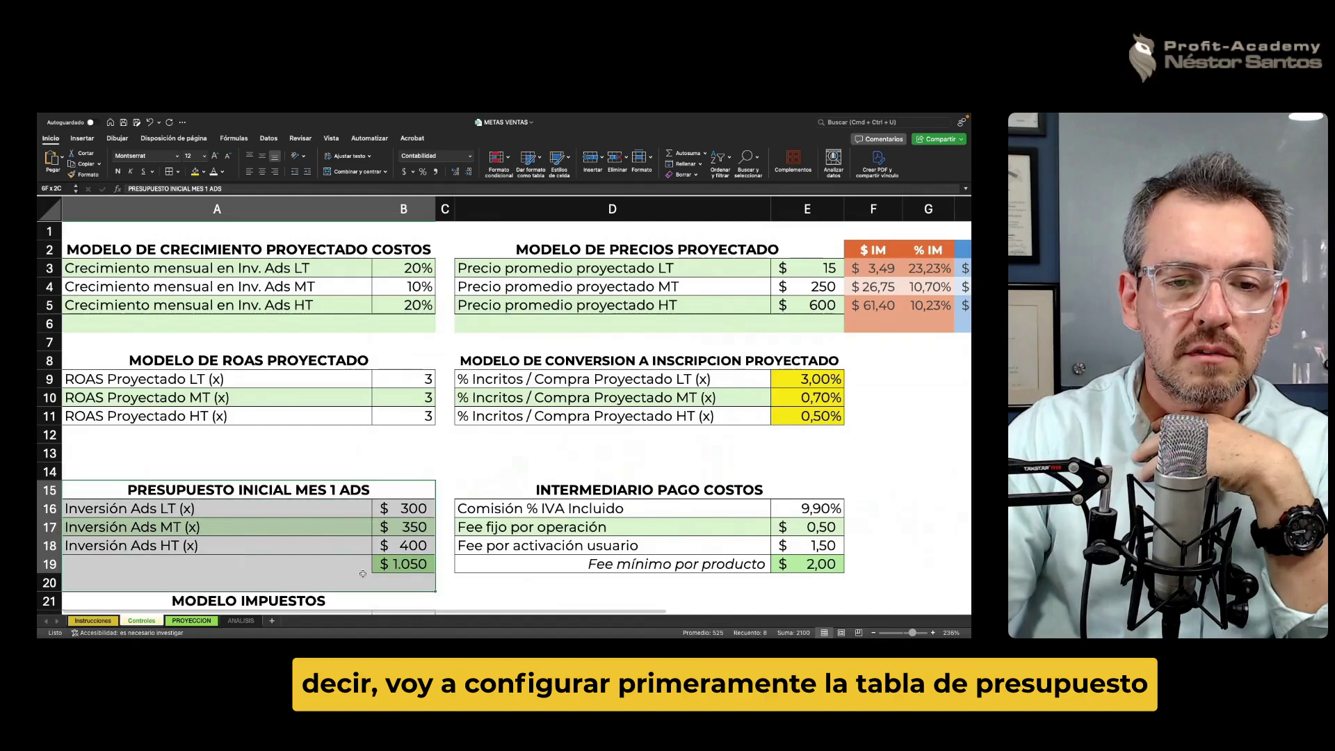
pyautogui.click(195, 172)
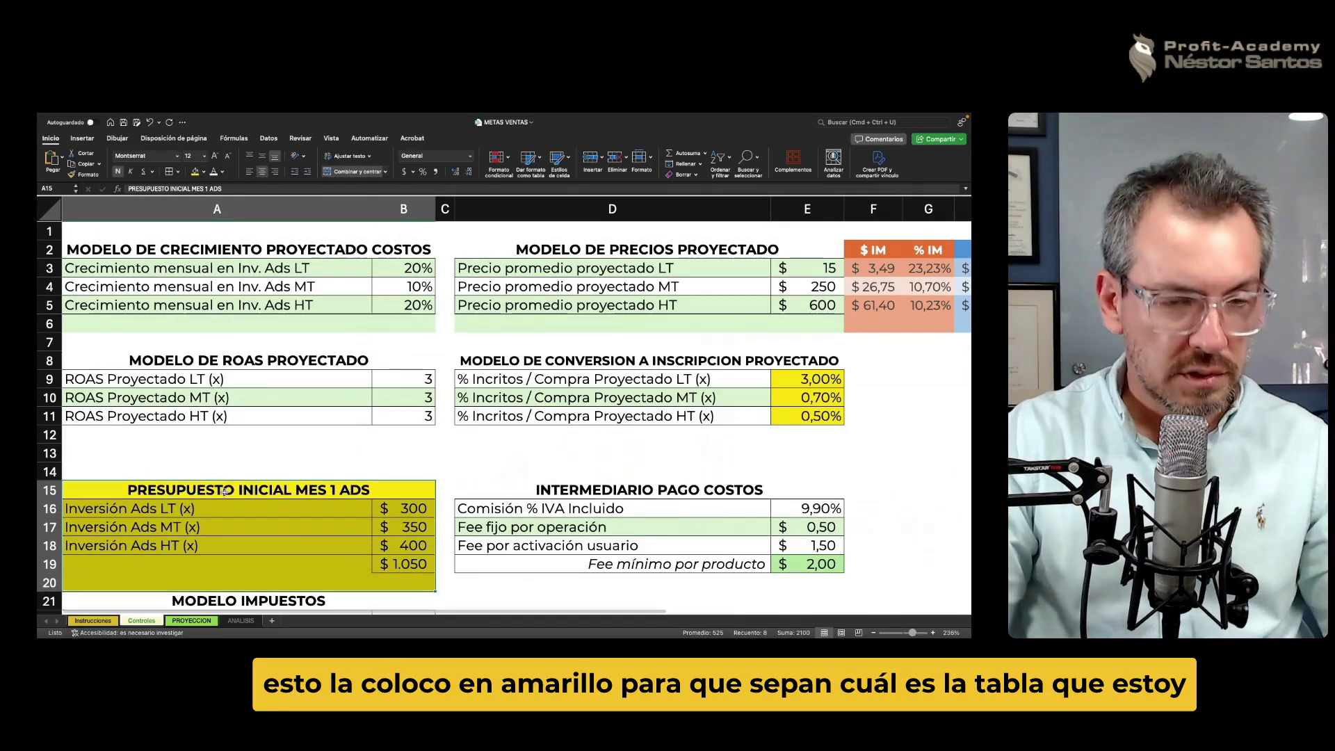
pyautogui.scroll(5, 277, 479)
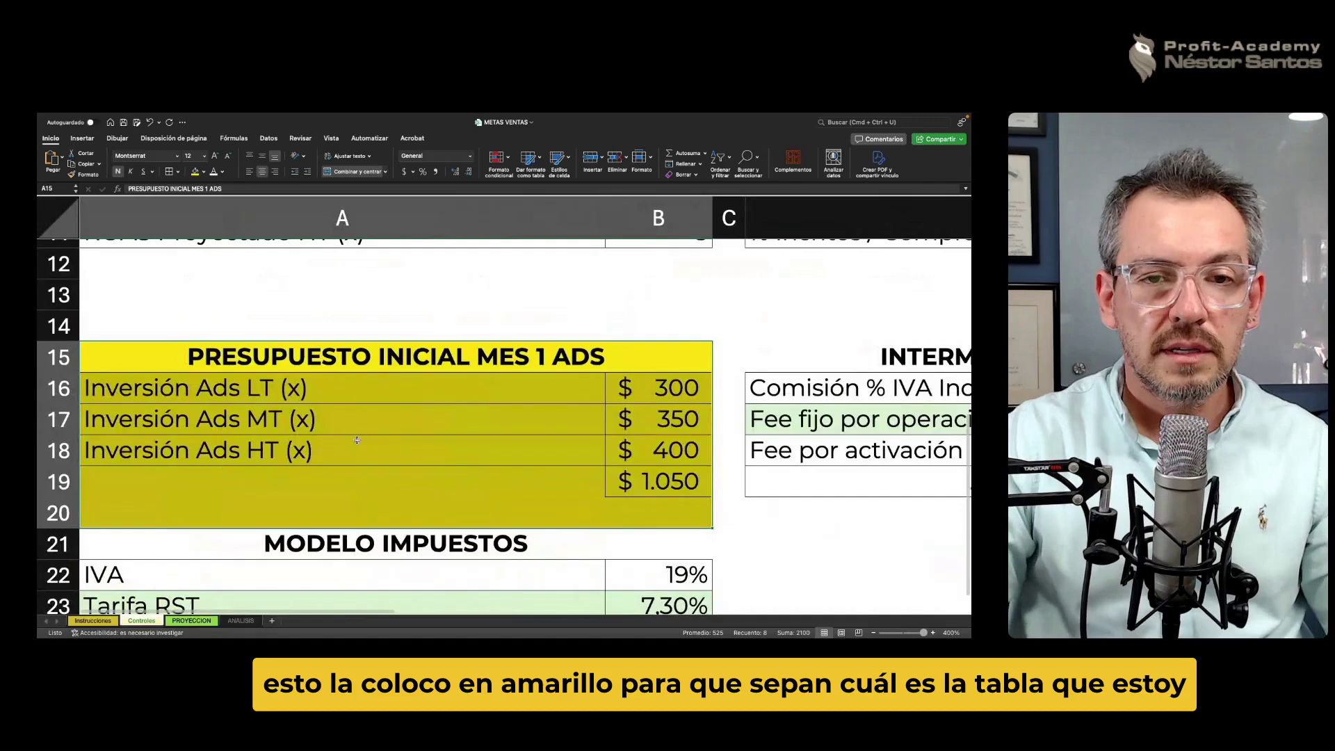
pyautogui.click(351, 358)
pyautogui.scroll(-5, 351, 359)
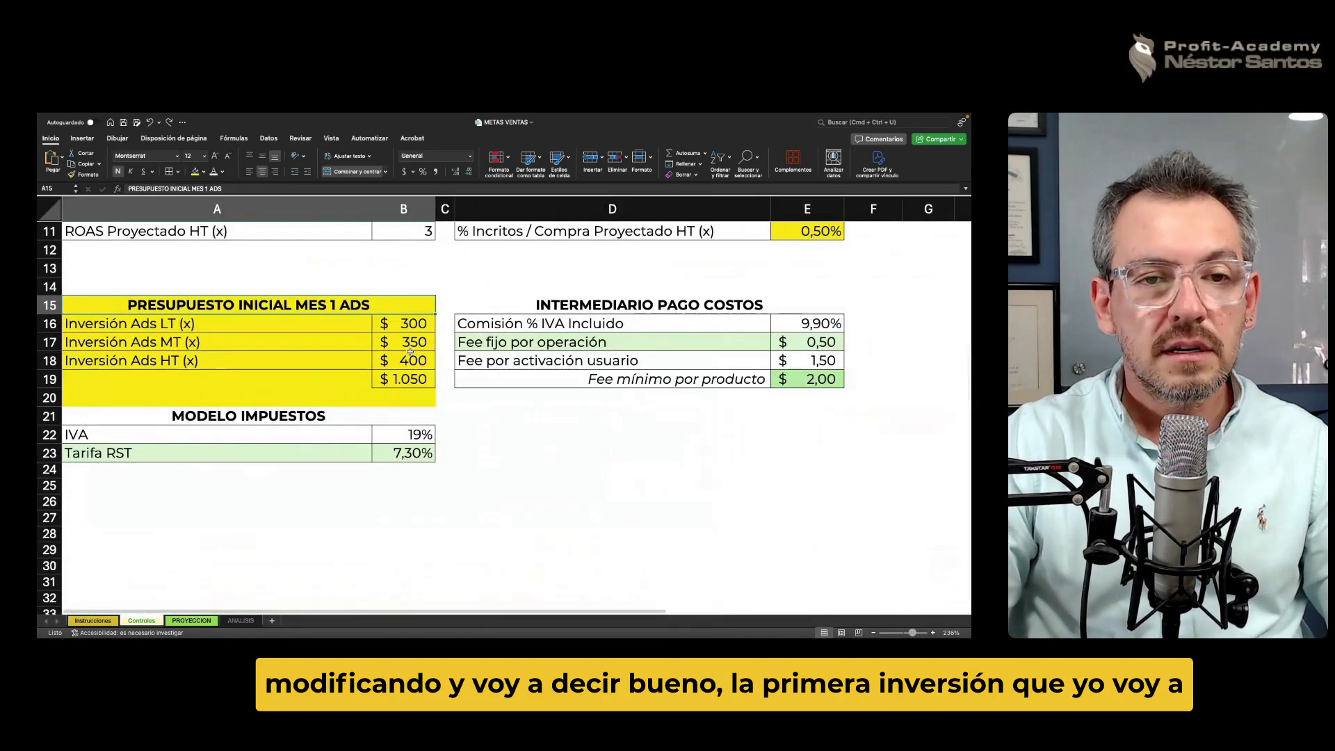
# Review the LT, MT and HT ad investments and their total, ending on the LT value.
pyautogui.click(410, 323)
pyautogui.click(414, 378)
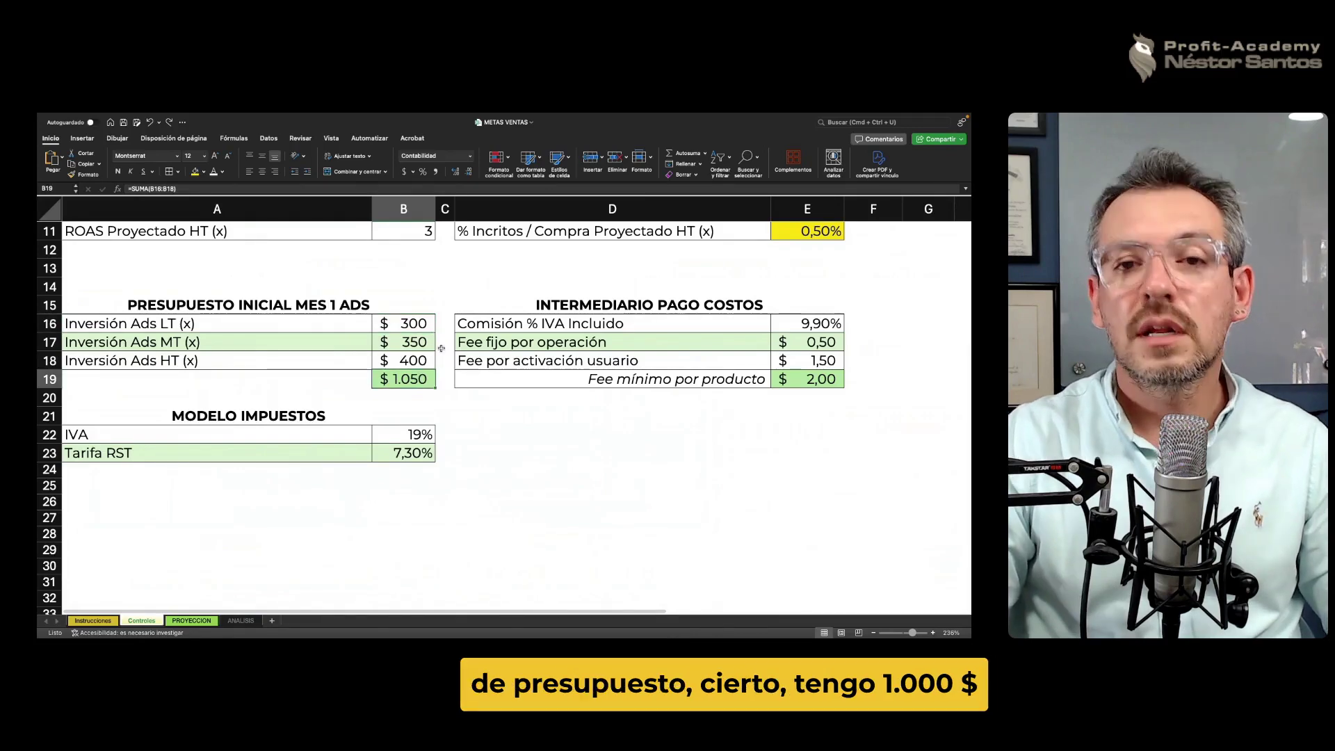
pyautogui.click(443, 301)
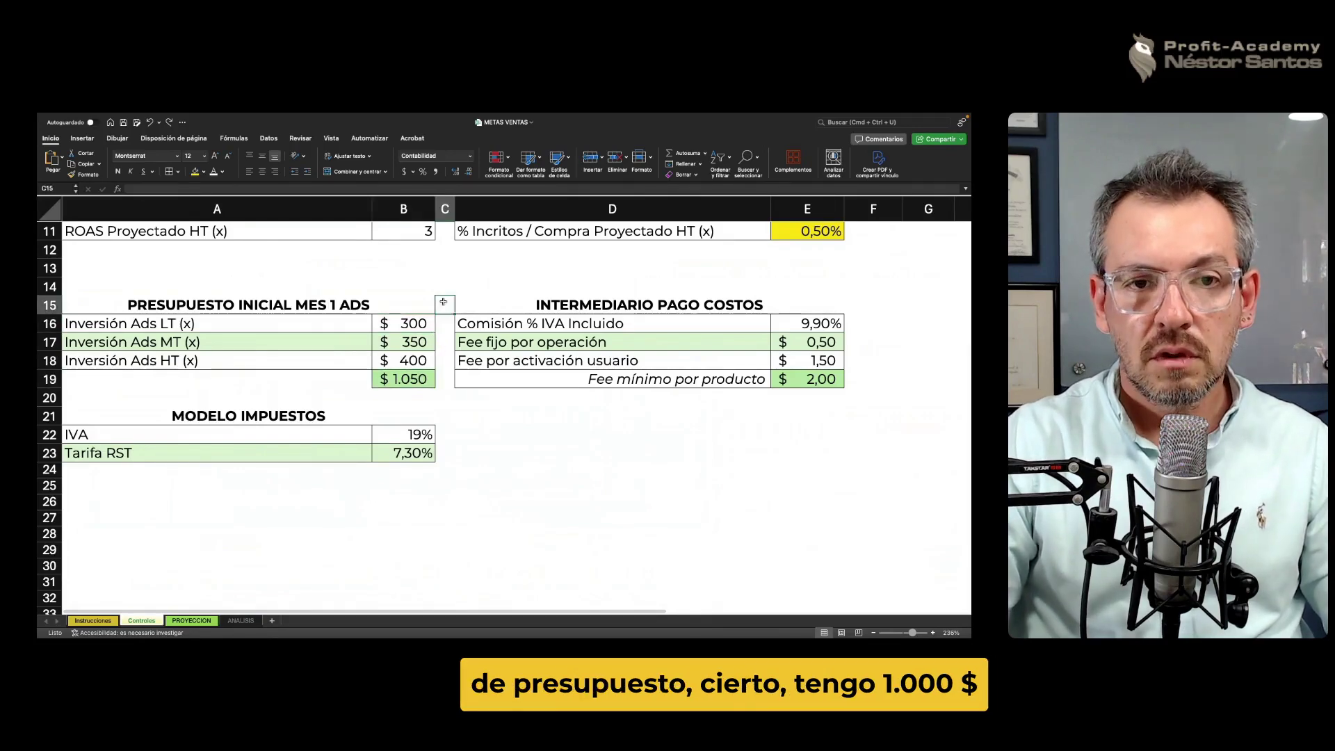
pyautogui.click(422, 322)
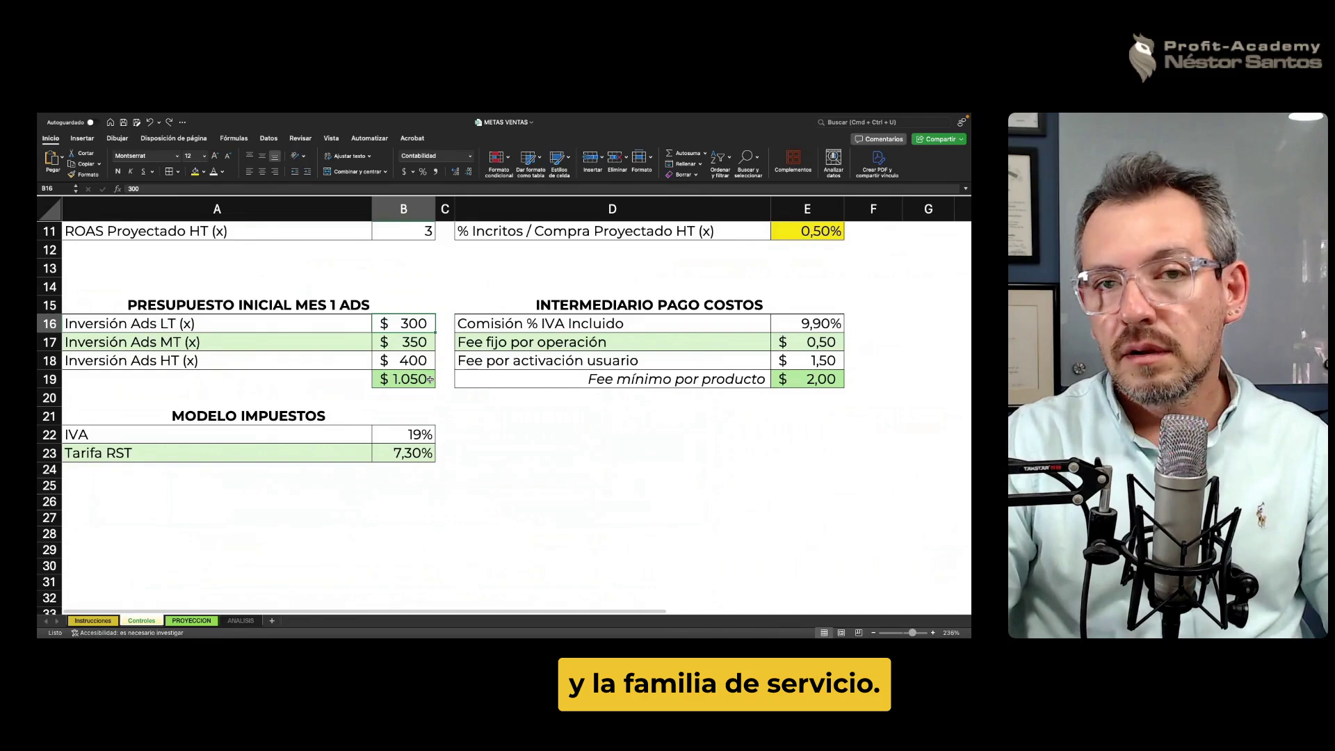
pyautogui.click(450, 310)
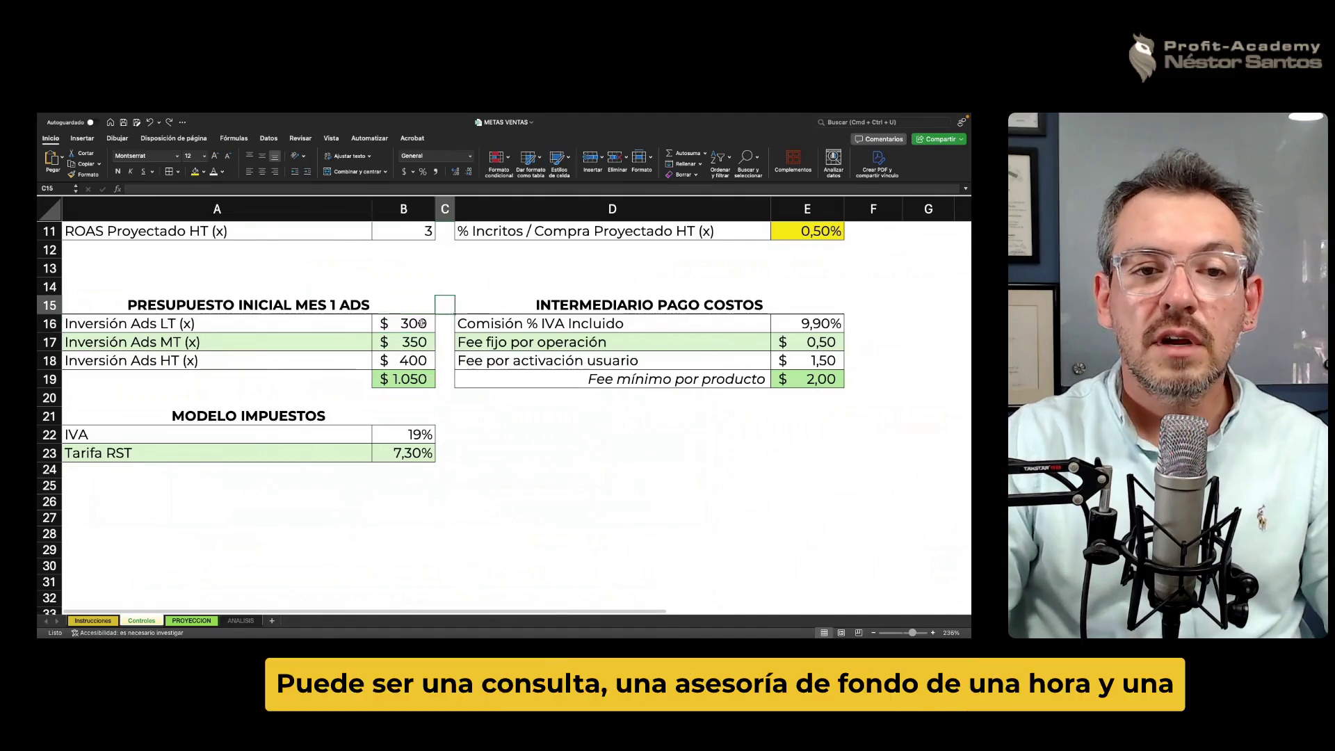
pyautogui.click(421, 324)
pyautogui.click(411, 341)
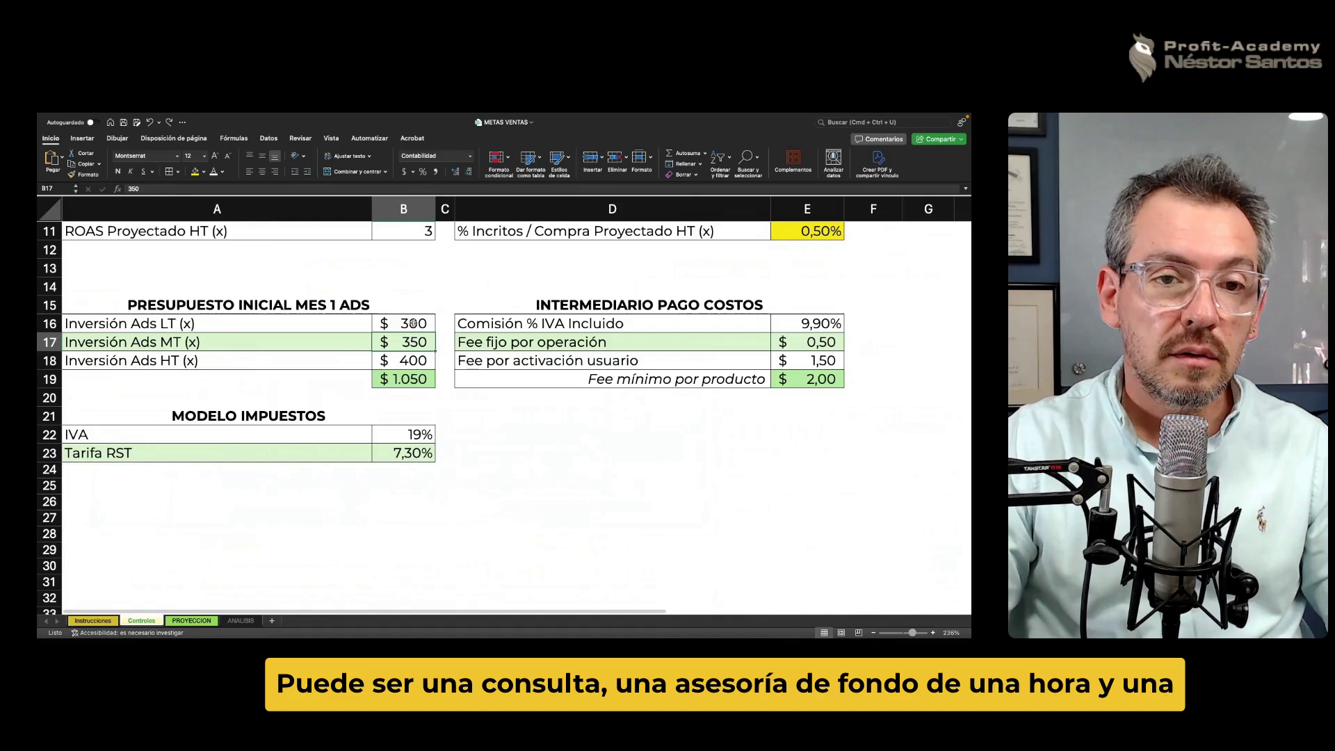
pyautogui.click(413, 341)
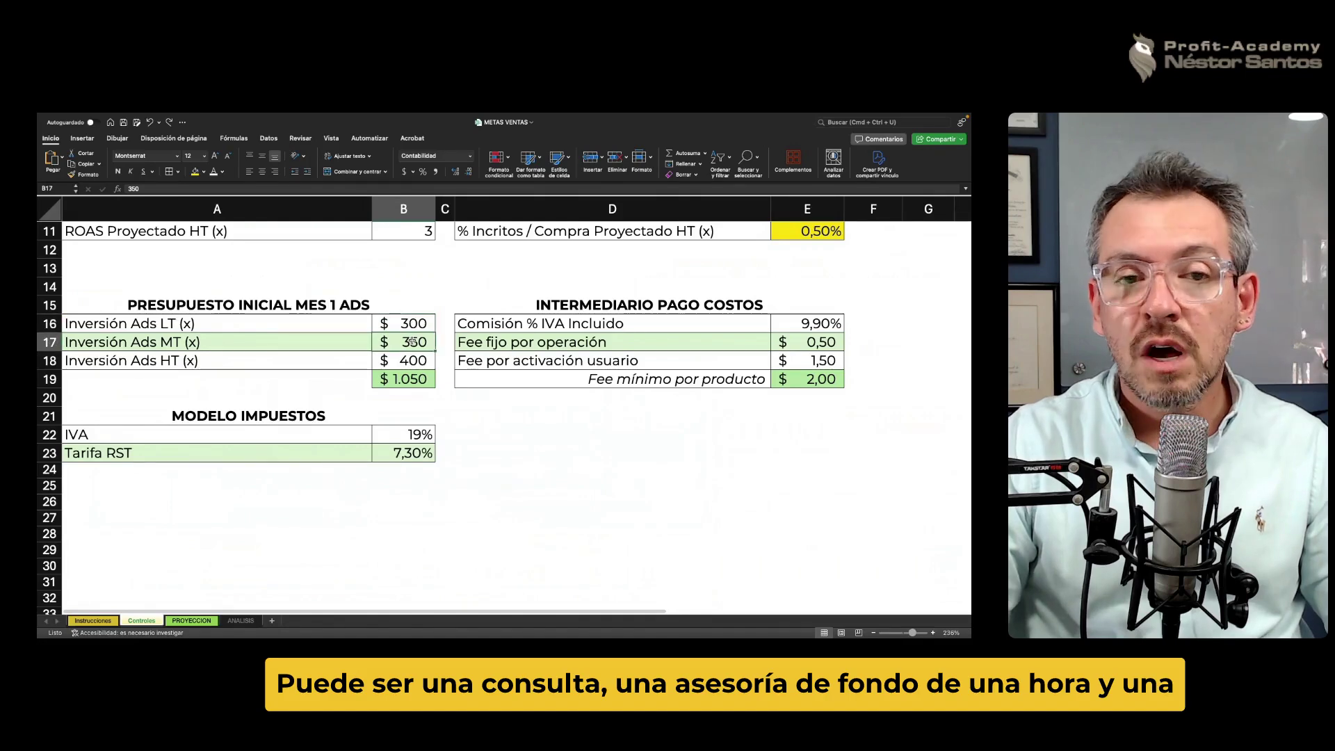
pyautogui.click(409, 358)
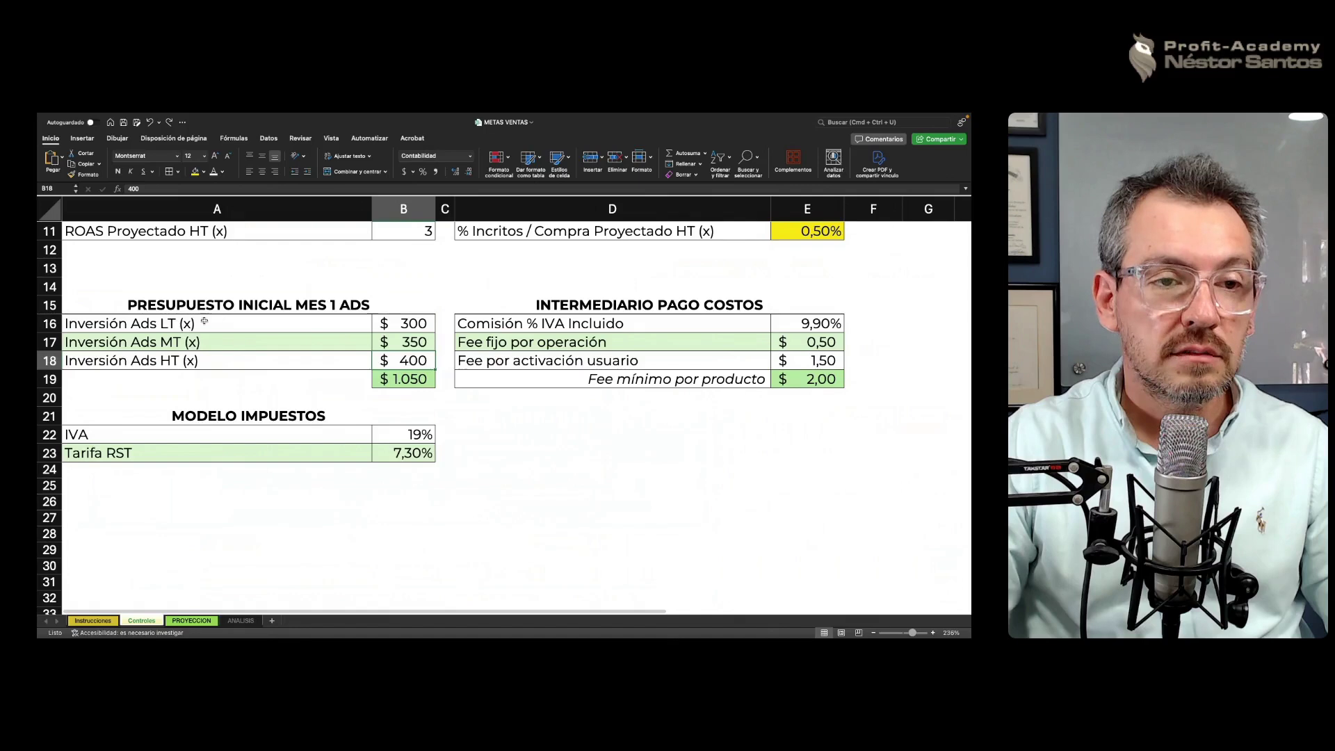
pyautogui.click(174, 323)
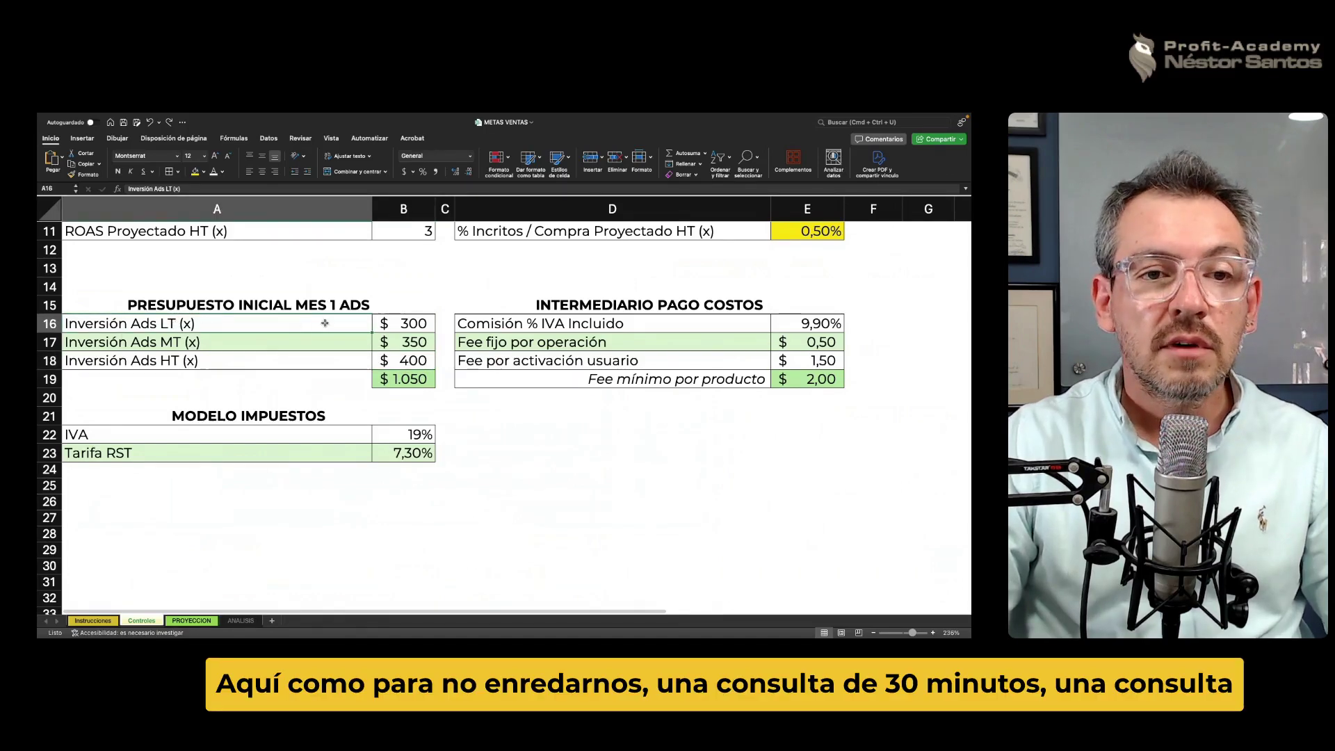
pyautogui.click(394, 341)
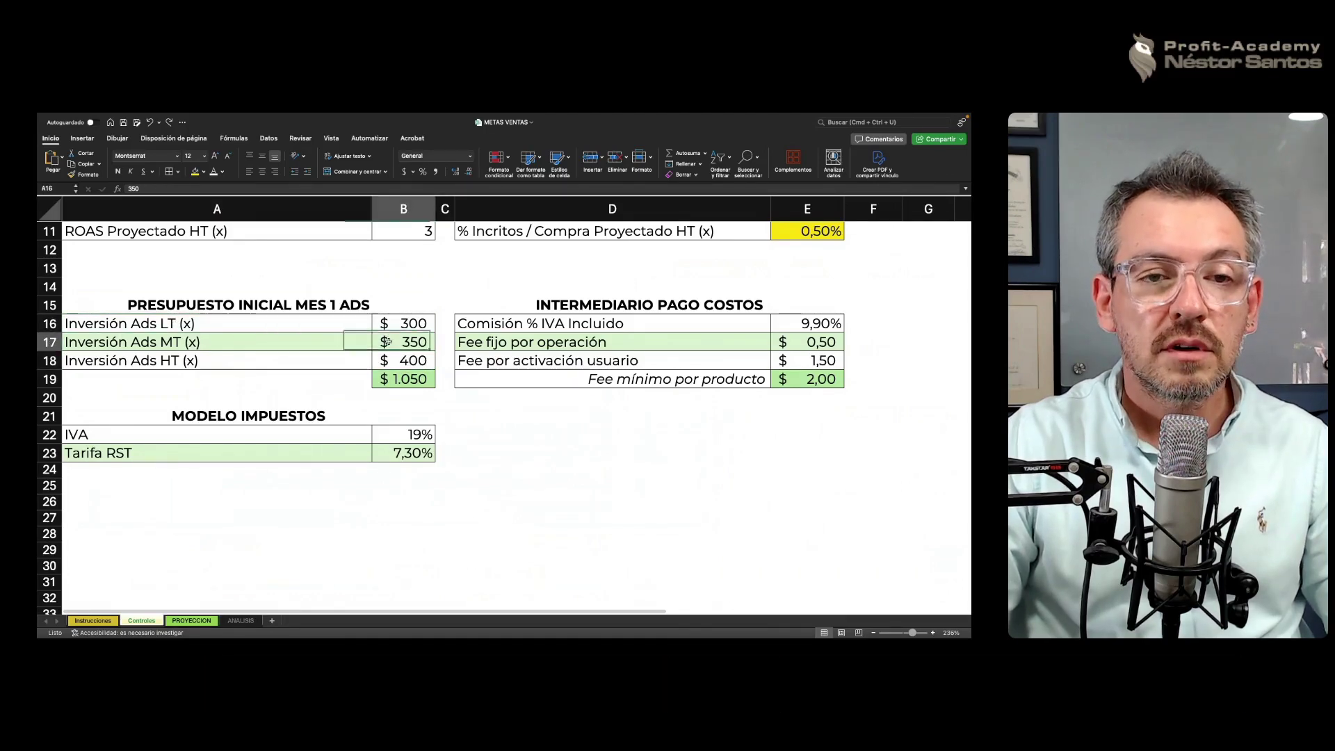
pyautogui.click(403, 360)
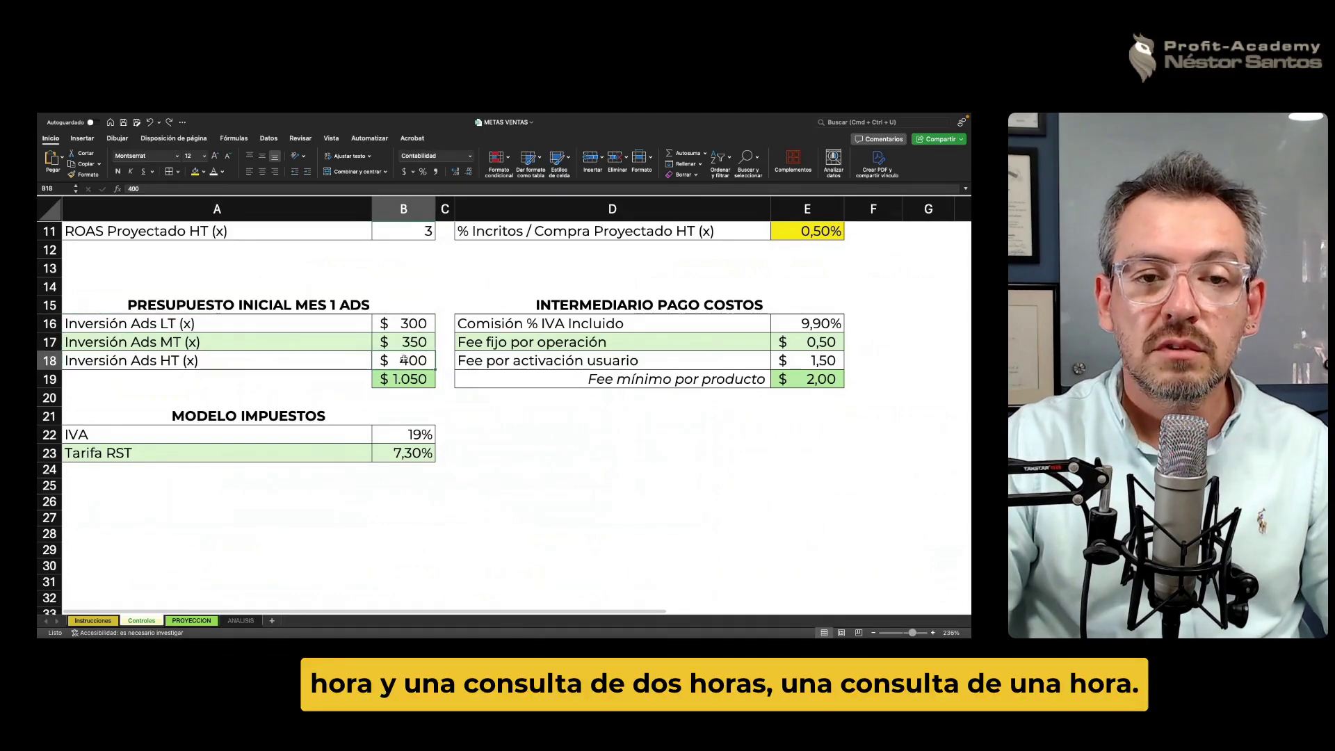
pyautogui.click(409, 324)
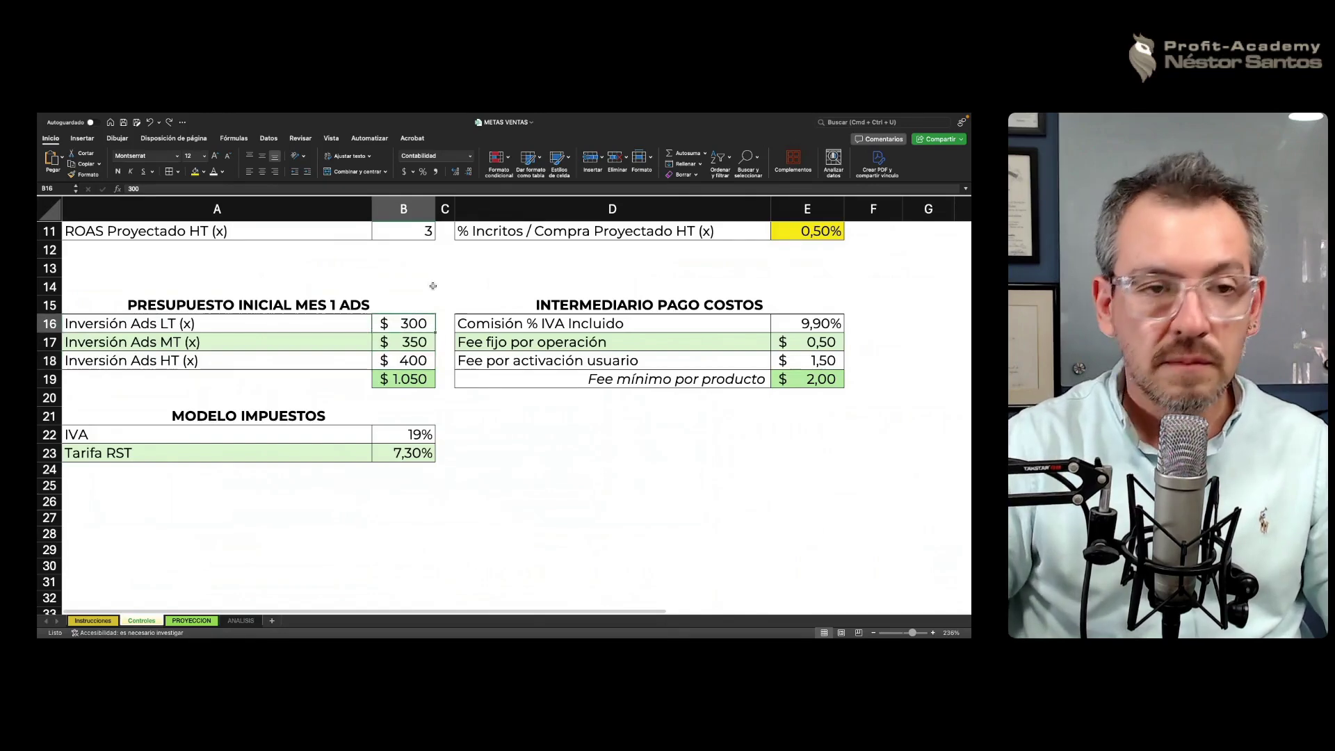
# Enter month-1 ad investments of 100 LT, 200 MT and 700 HT, and check the $1.000 total.
pyautogui.write('100')
pyautogui.press('Return')
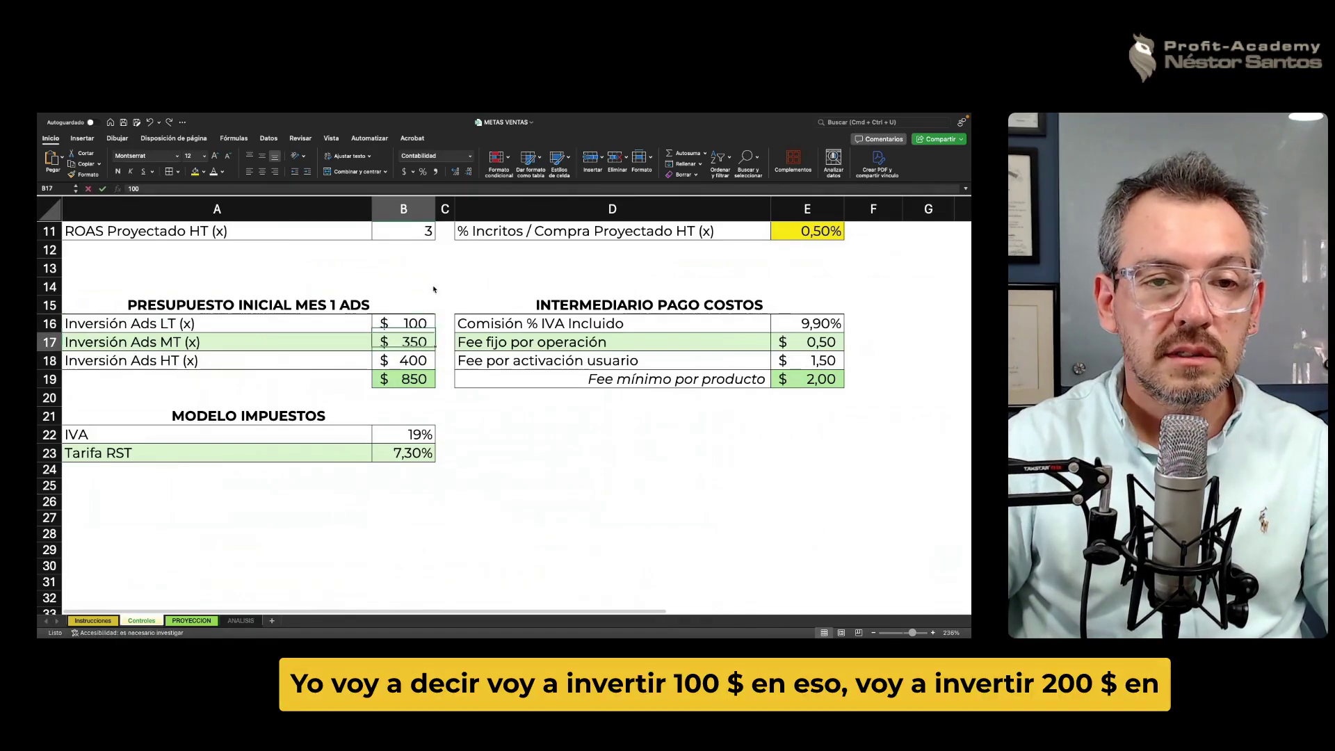
pyautogui.write('200')
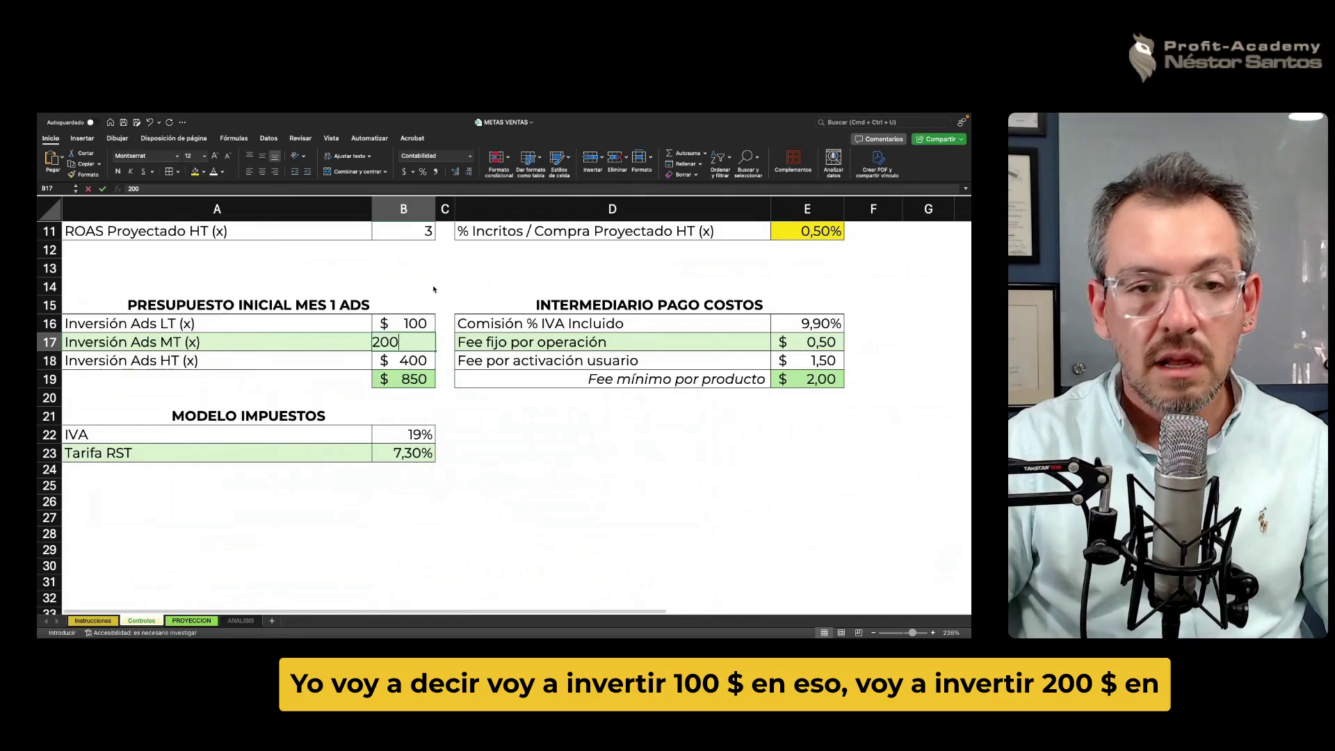
pyautogui.press('Return')
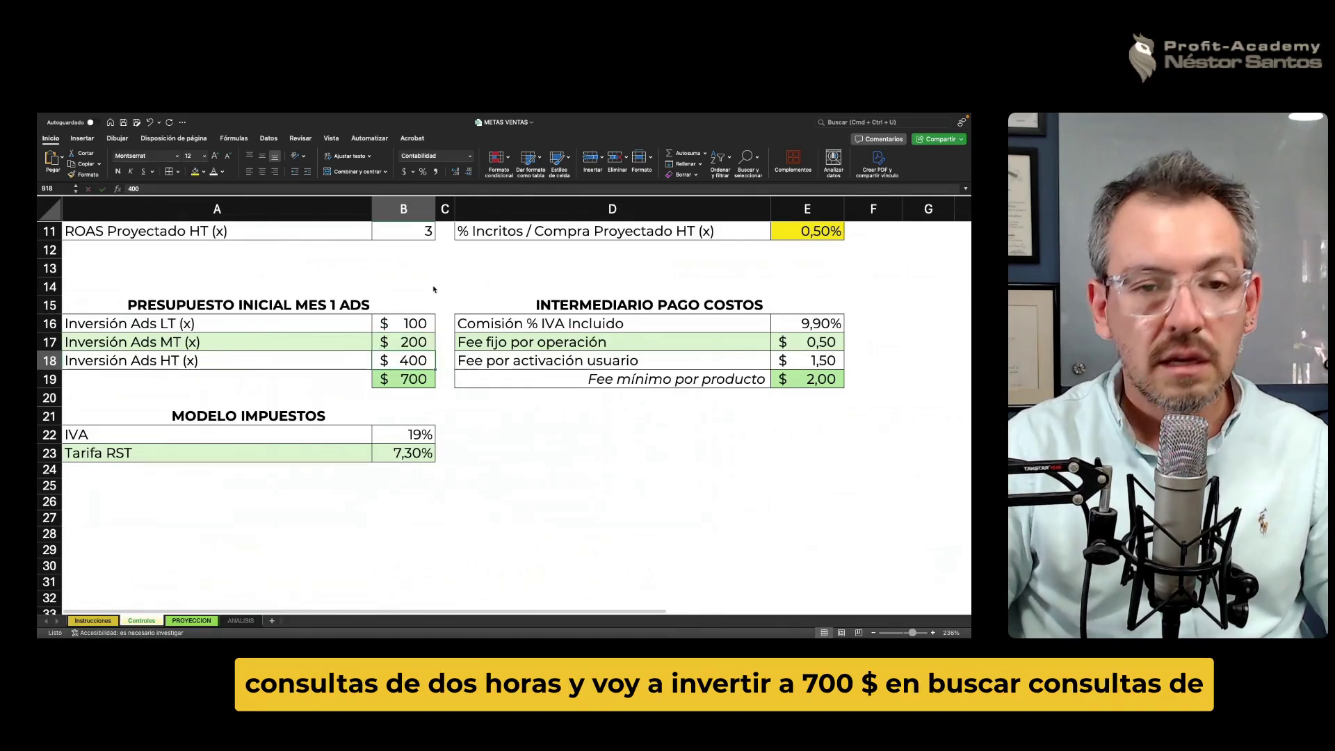
pyautogui.write('700')
pyautogui.press('Return')
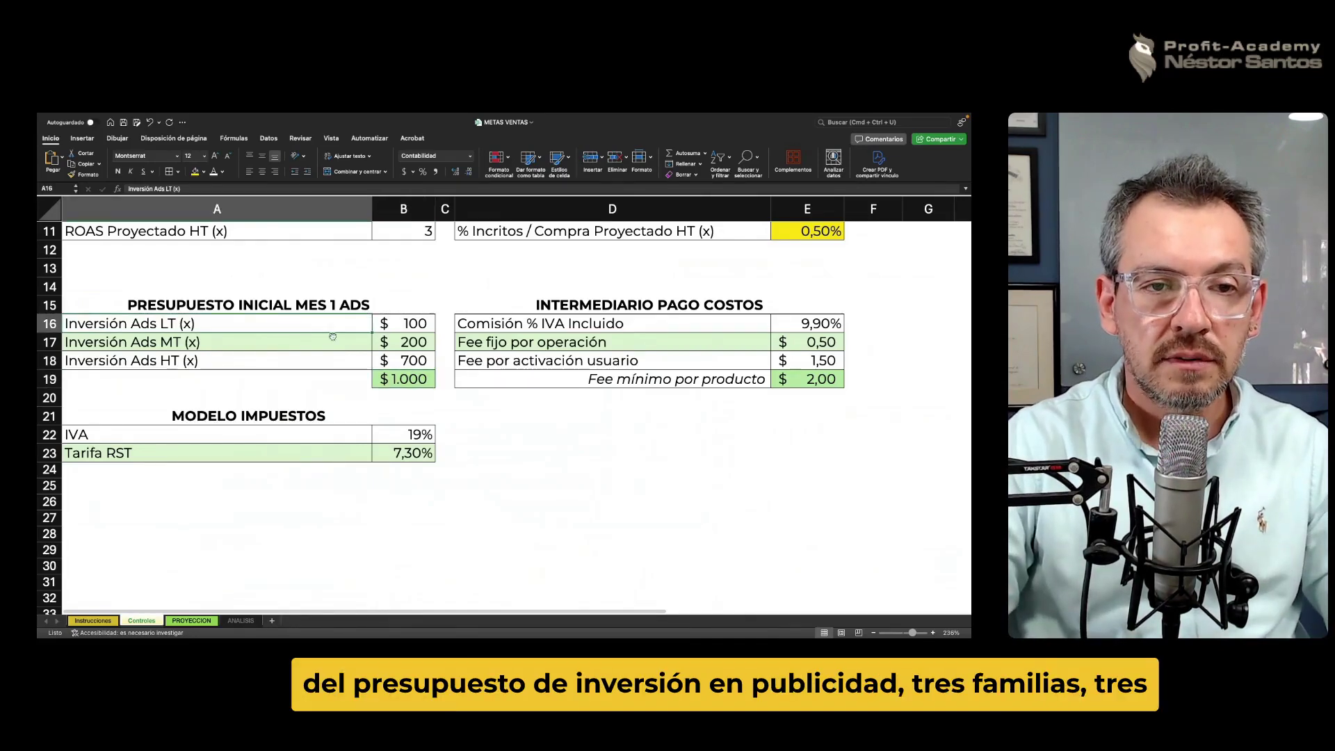
pyautogui.click(404, 359)
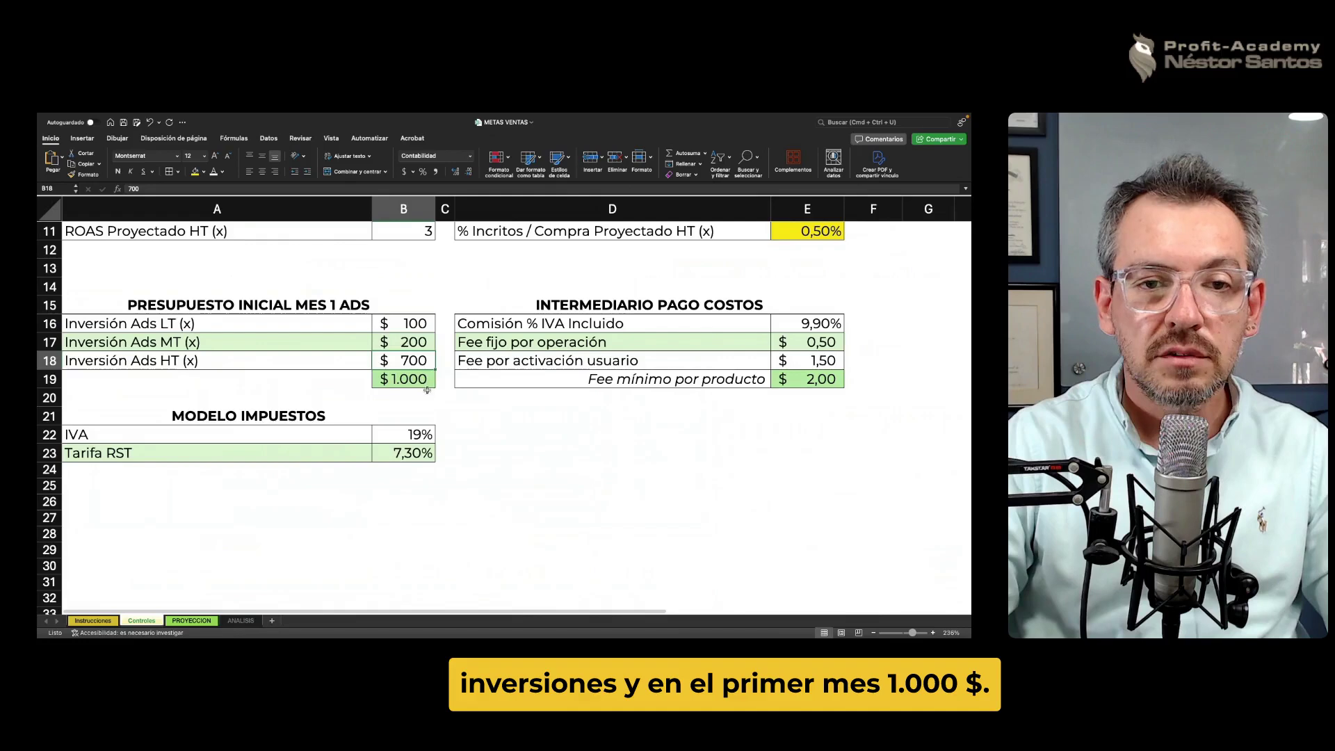
pyautogui.click(422, 378)
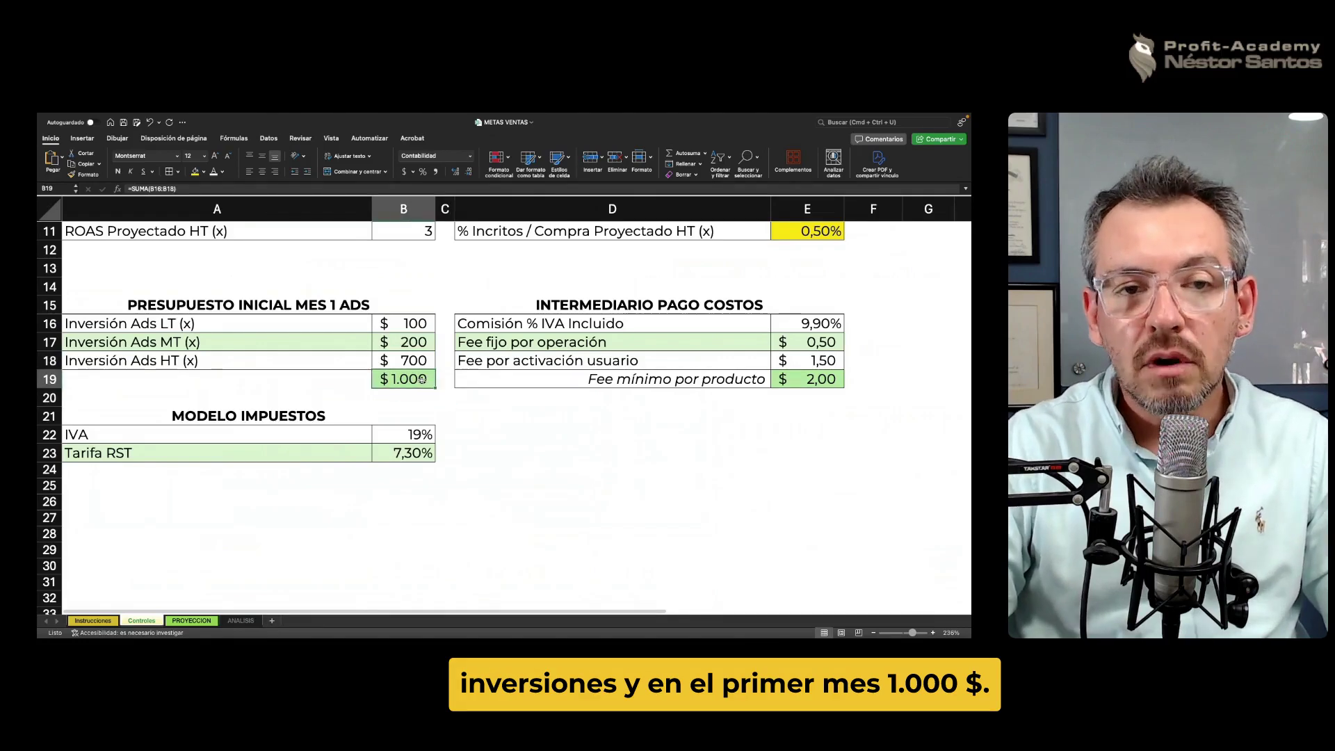
pyautogui.scroll(5, 422, 379)
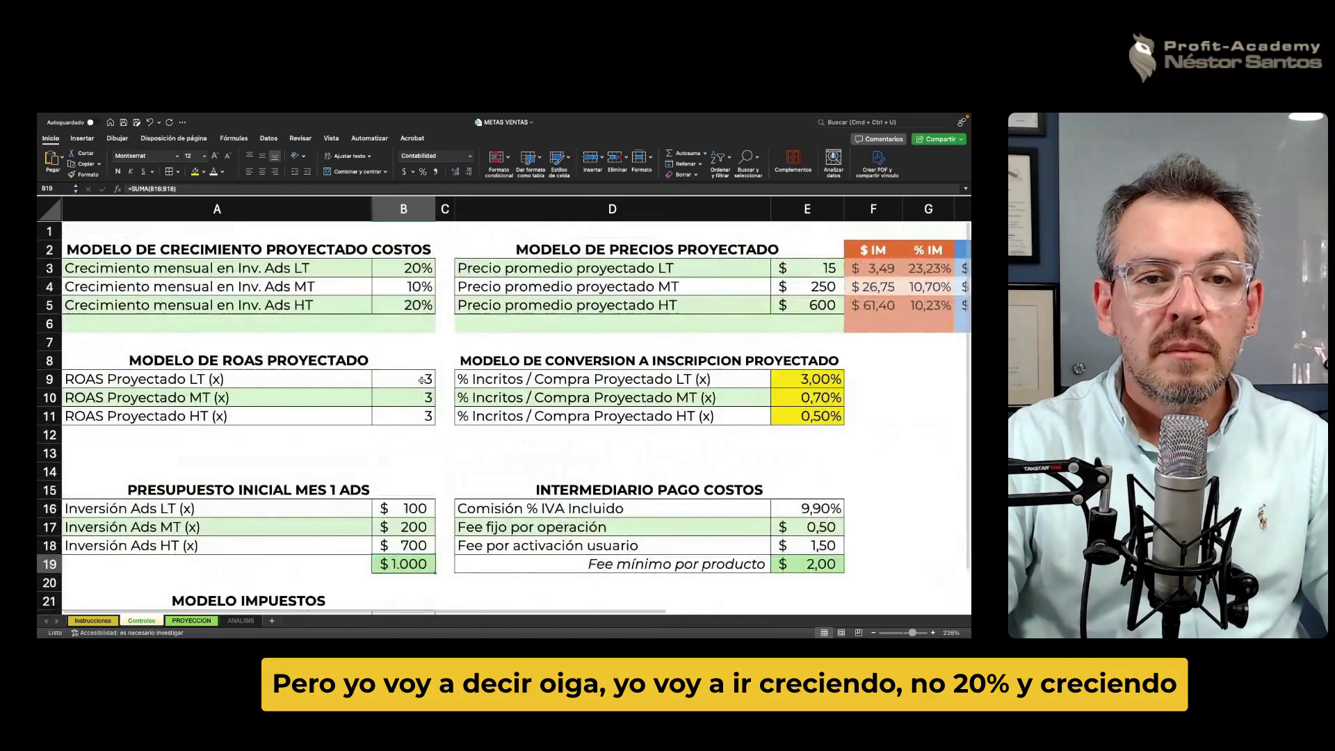
# Set the LT, MT and HT monthly growth rates to 10%.
pyautogui.click(408, 268)
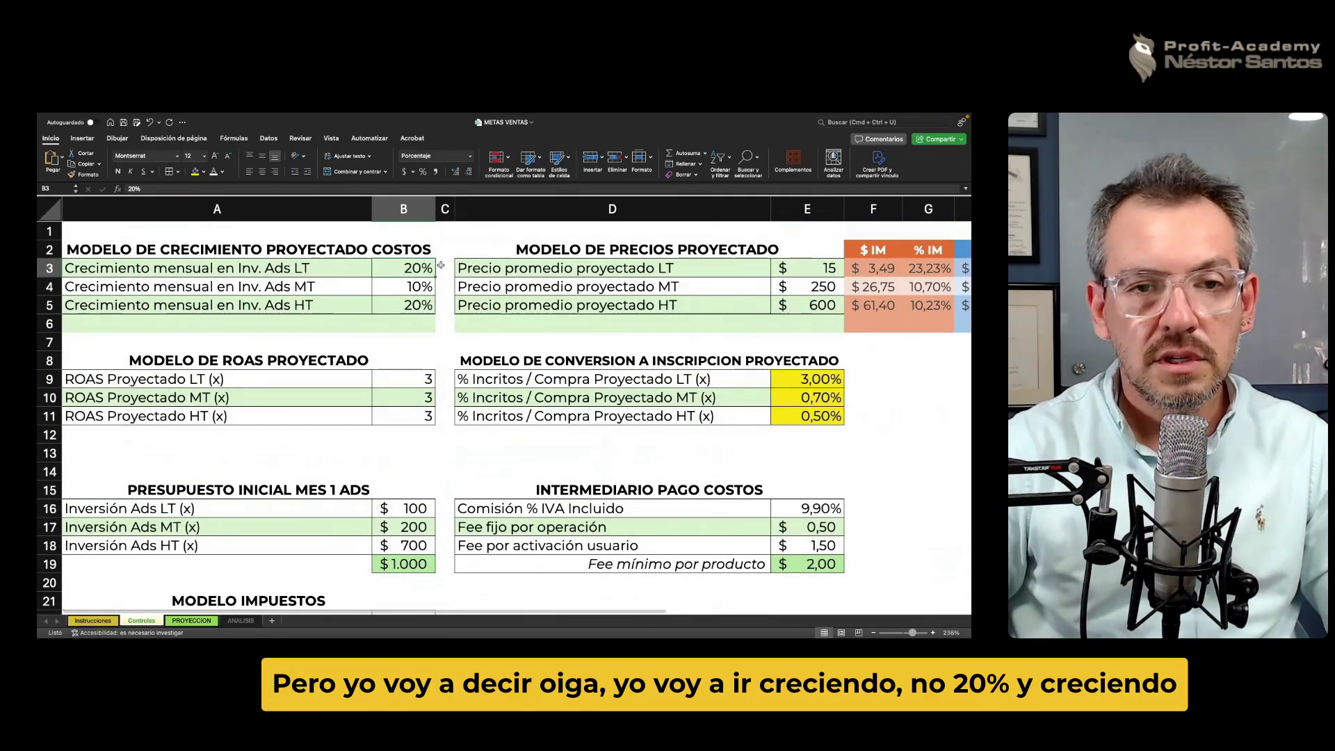
pyautogui.write('10')
pyautogui.press('Return')
pyautogui.write('10')
pyautogui.press('Return')
pyautogui.write('10')
pyautogui.press('Return')
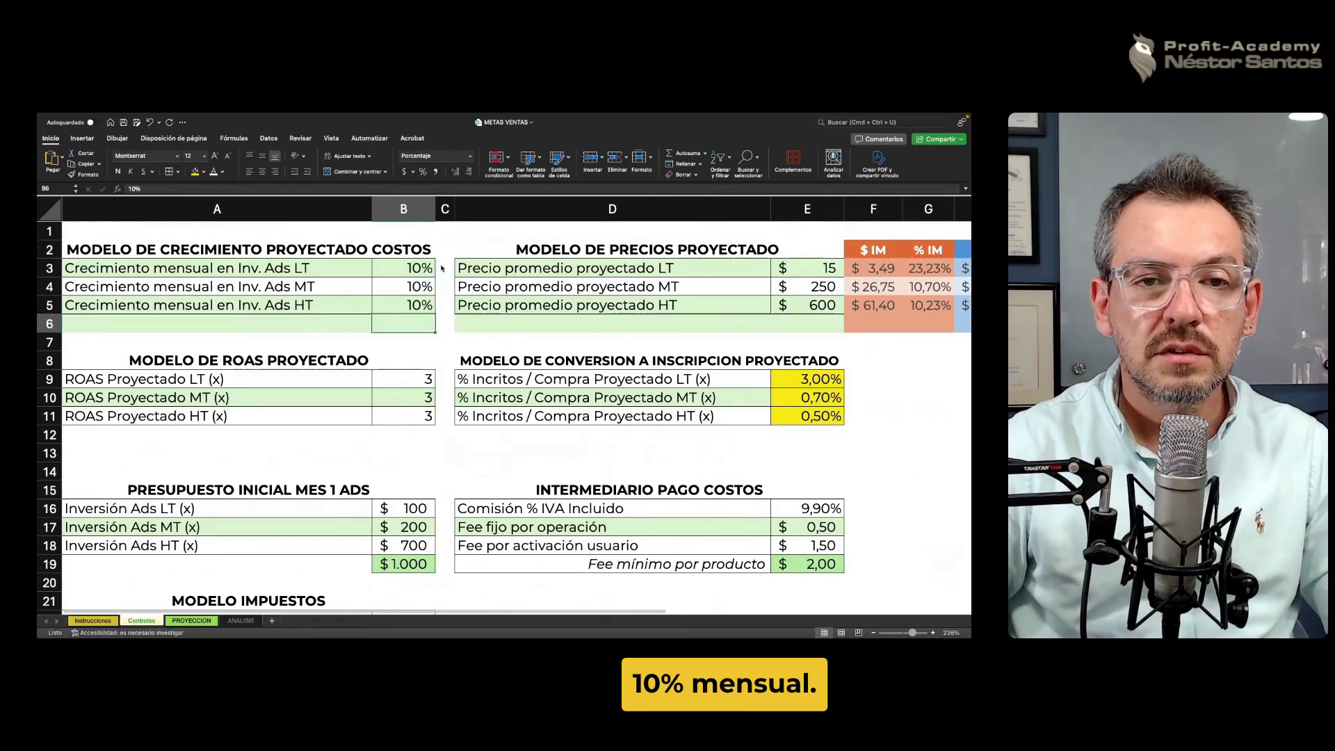
# Briefly fill the projected growth table yellow, then undo the fill.
pyautogui.moveTo(274, 257); pyautogui.dragTo(292, 324)
pyautogui.click(194, 172)
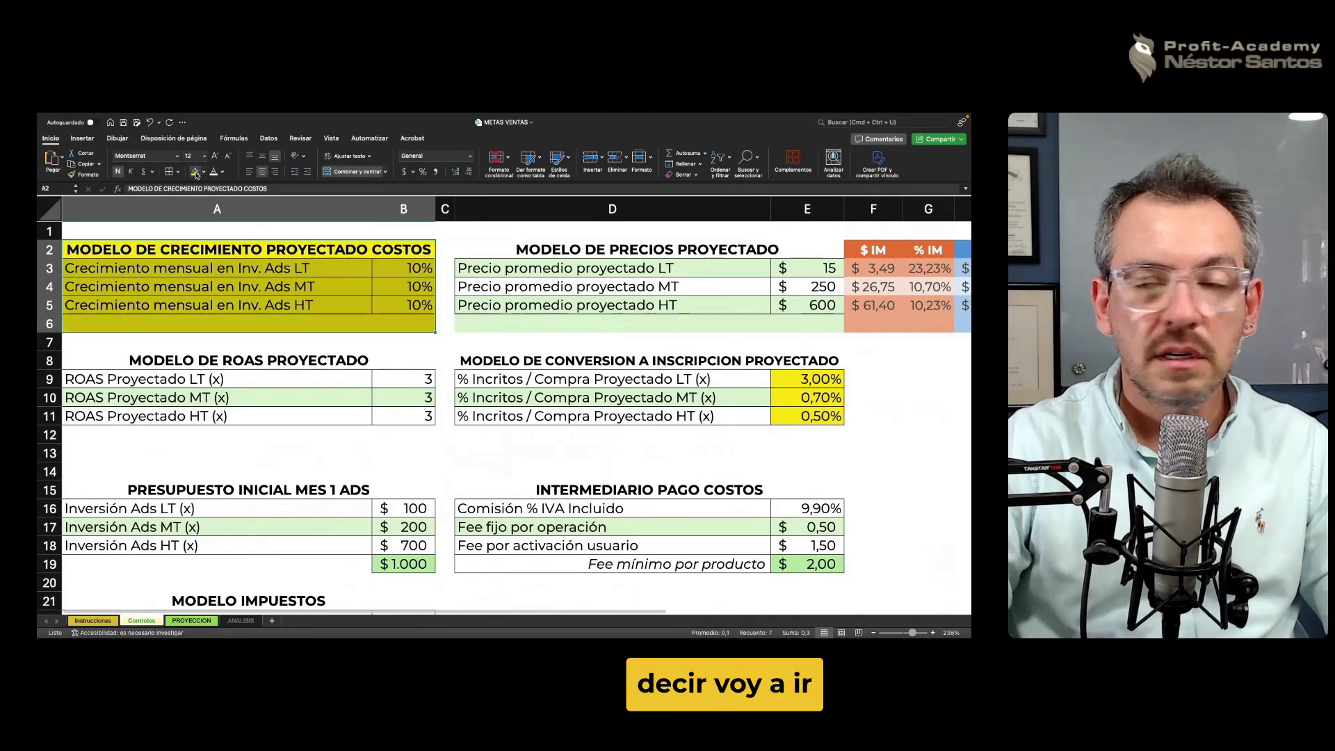
pyautogui.scroll(2, 328, 266)
pyautogui.scroll(1, 375, 275)
pyautogui.scroll(2, 420, 286)
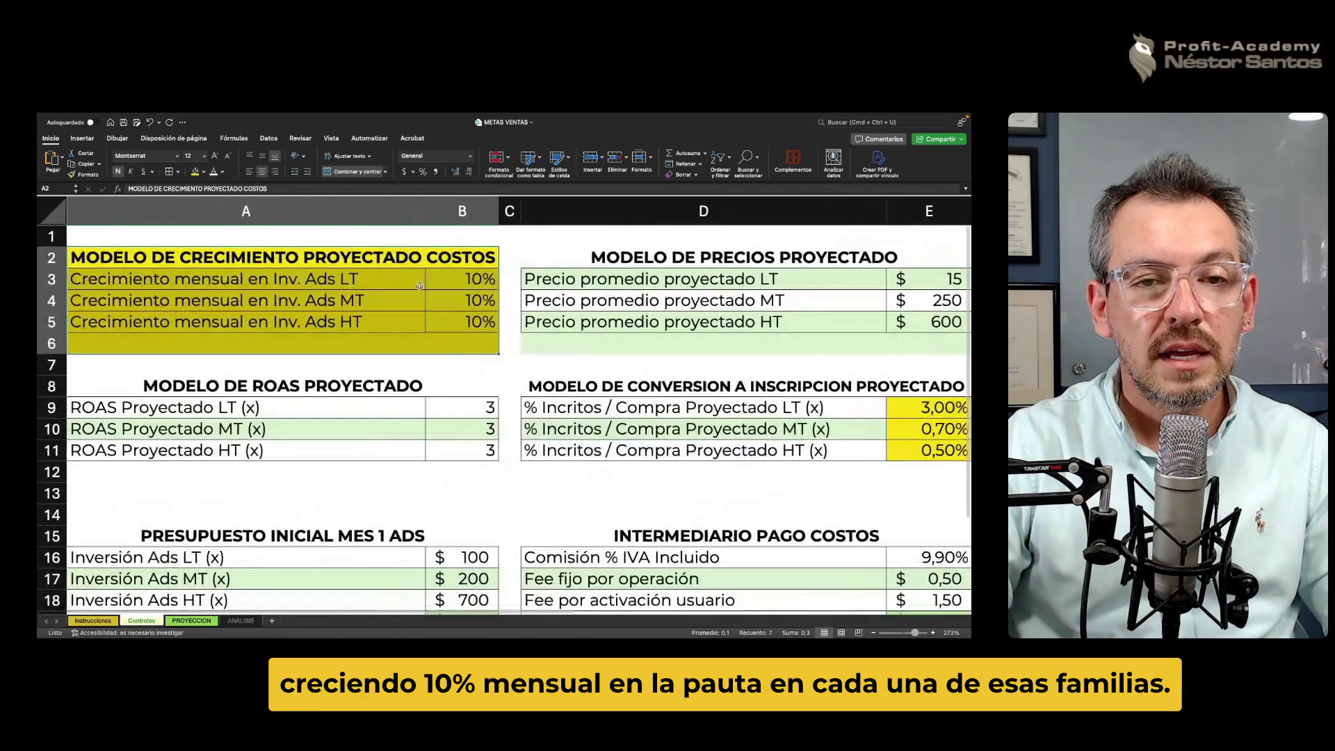
pyautogui.click(506, 288)
pyautogui.scroll(-3, 471, 282)
pyautogui.hotkey('ctrl', 'z')
# Set the LT projected ROAS to 4.
pyautogui.click(396, 377)
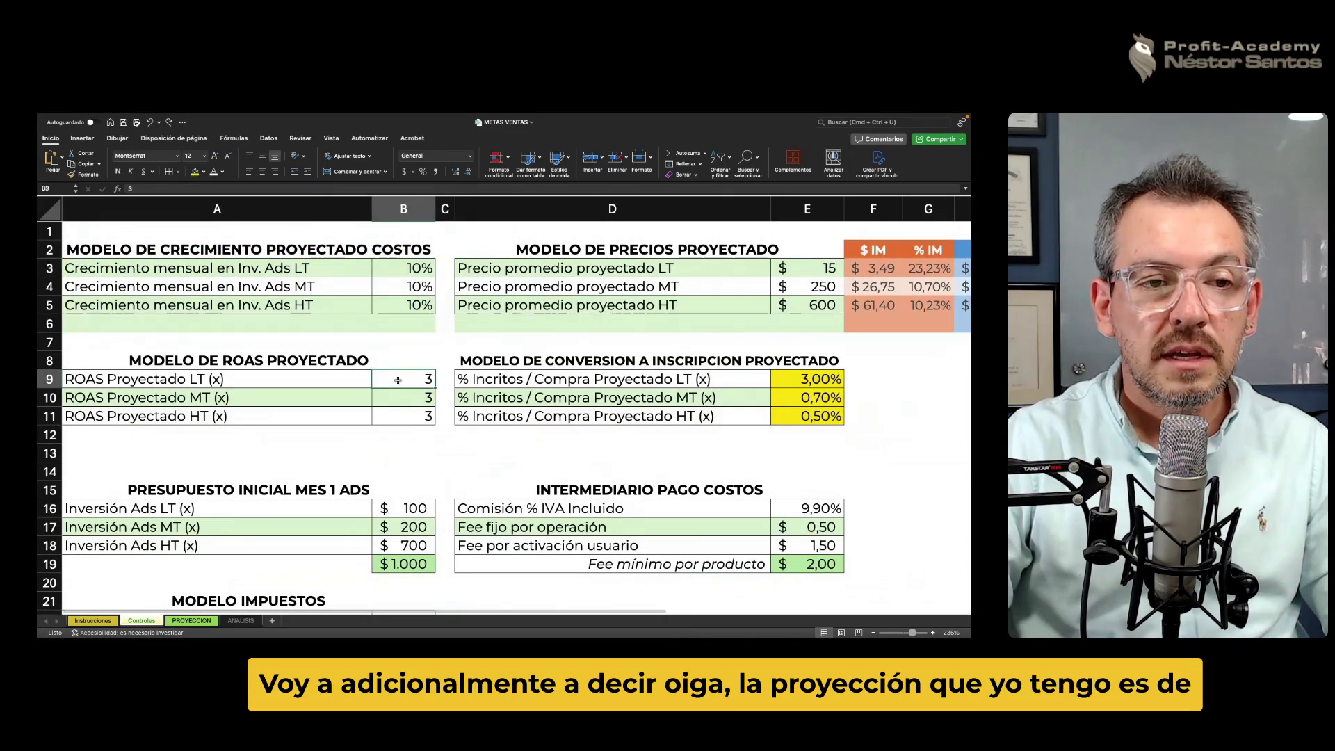
pyautogui.click(327, 380)
pyautogui.click(394, 380)
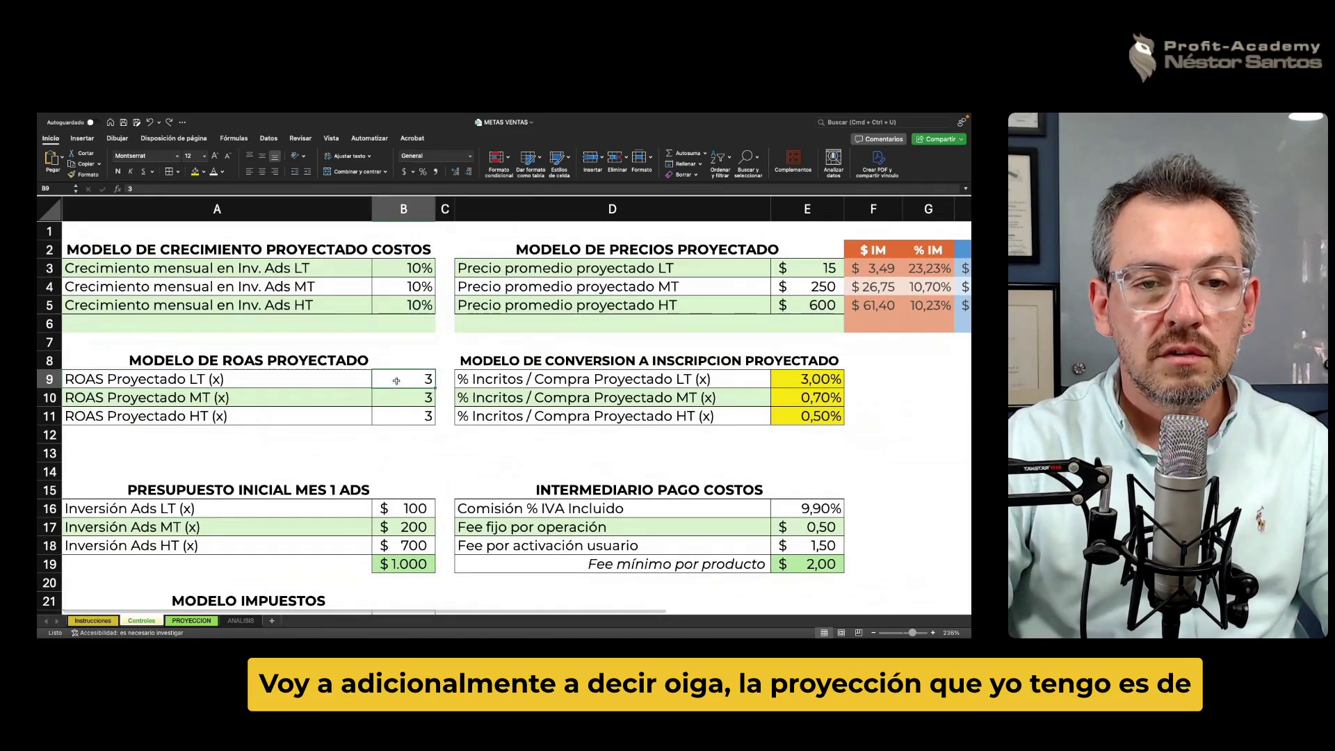
pyautogui.write('4')
pyautogui.press('Return')
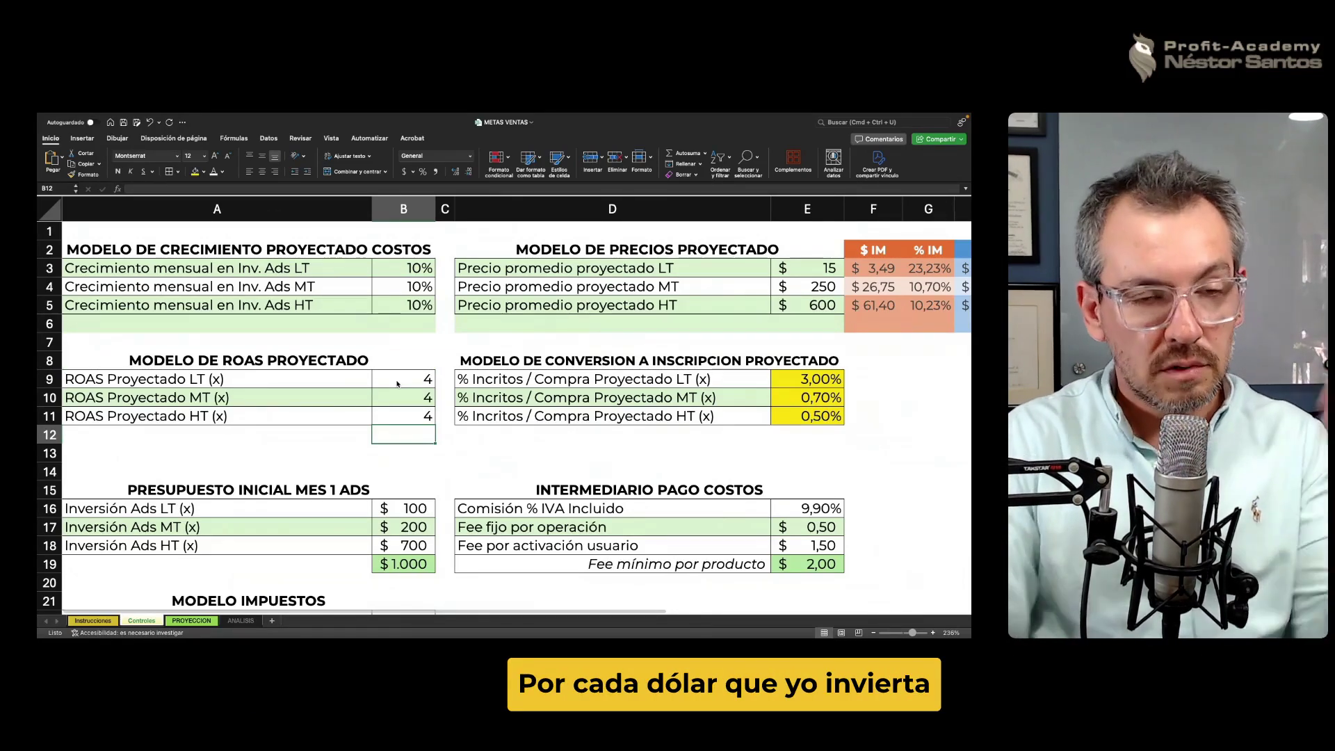
# Highlight the projected ROAS table in yellow and confirm the LT ROAS of 4.
pyautogui.moveTo(288, 361); pyautogui.dragTo(417, 416)
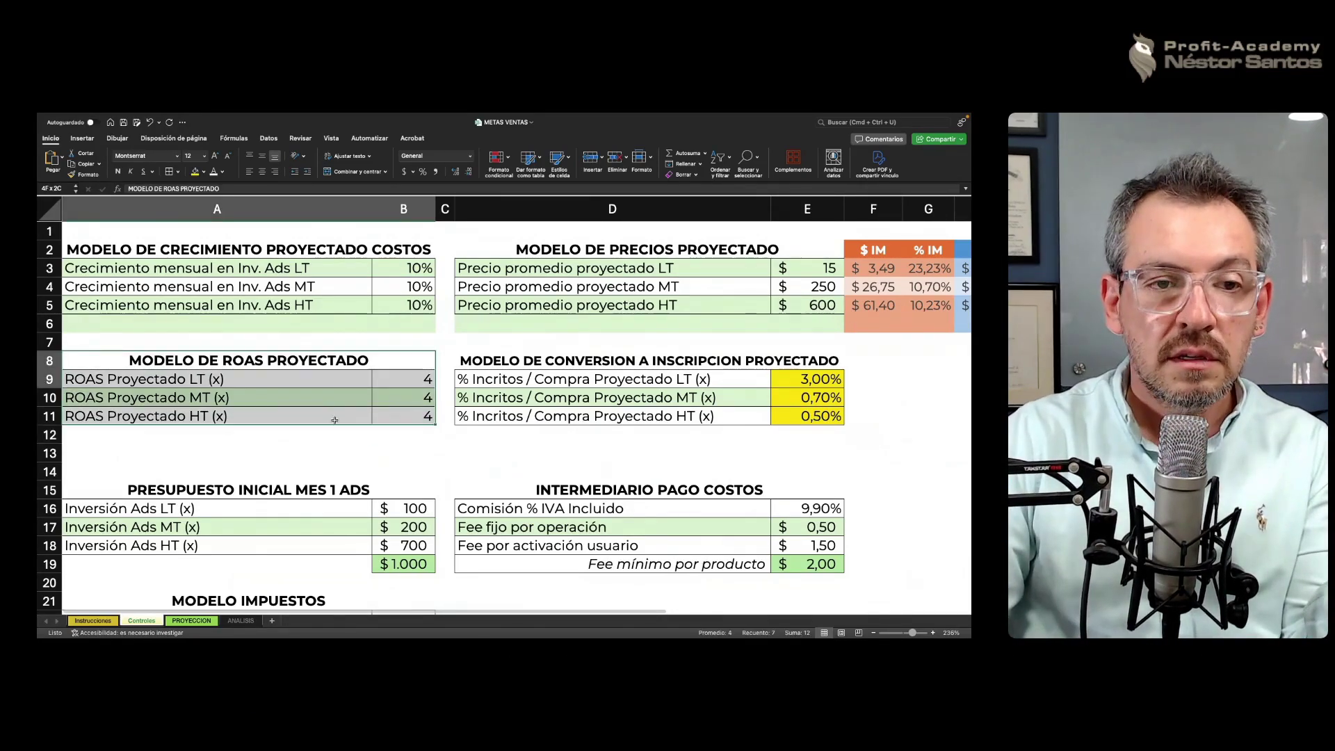
pyautogui.click(195, 173)
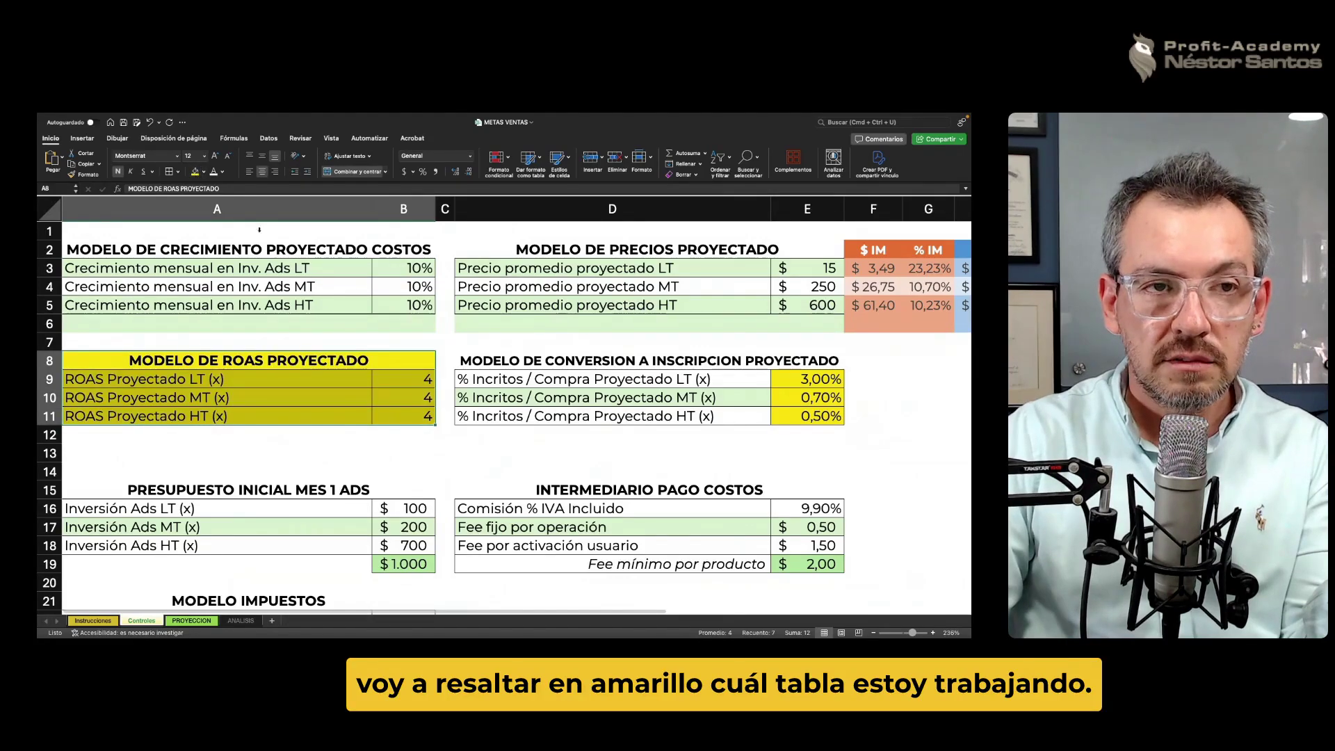
pyautogui.click(443, 345)
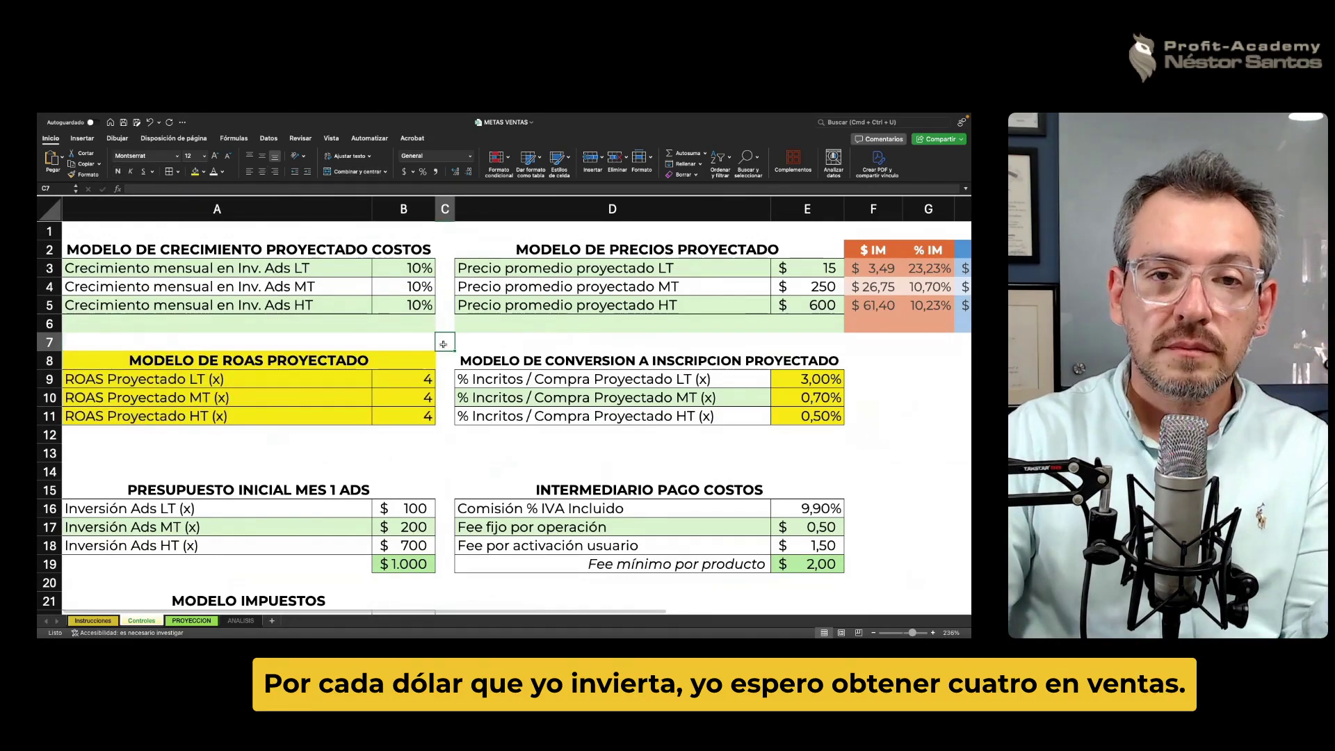
pyautogui.click(175, 378)
pyautogui.click(407, 378)
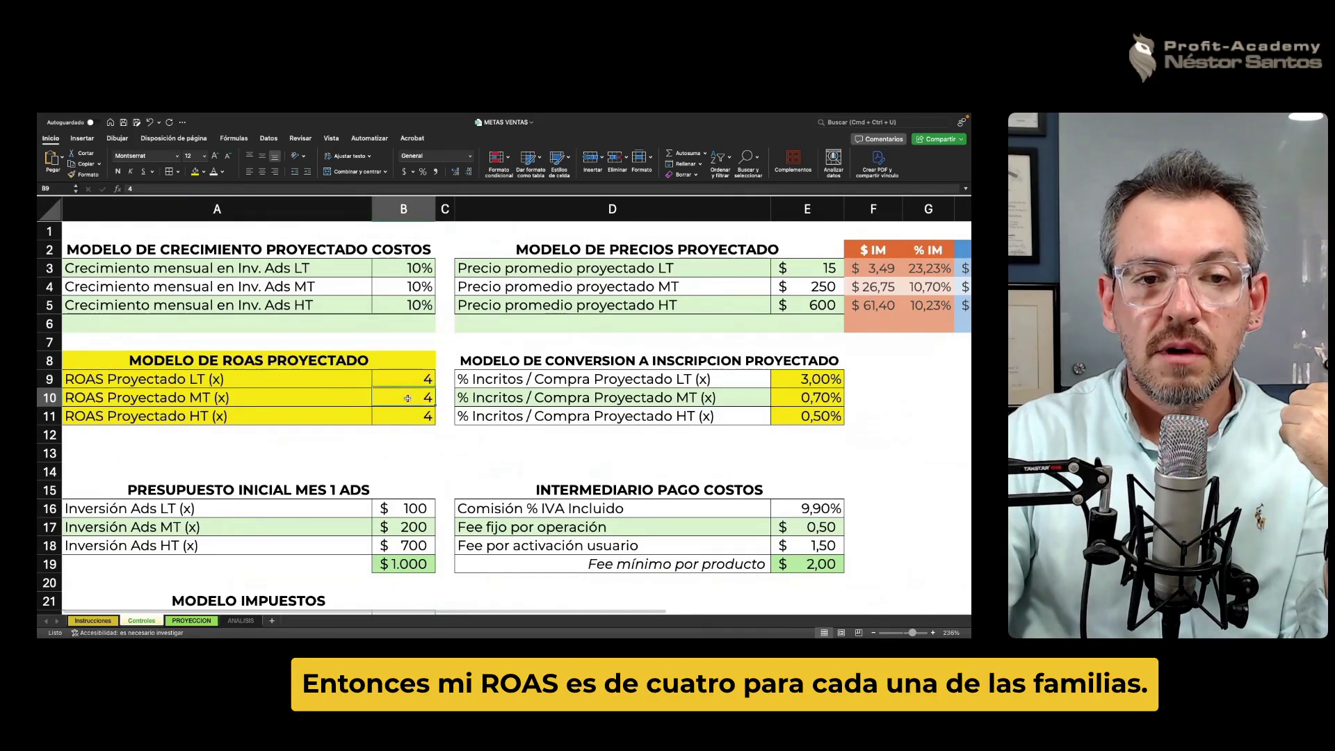
pyautogui.click(423, 429)
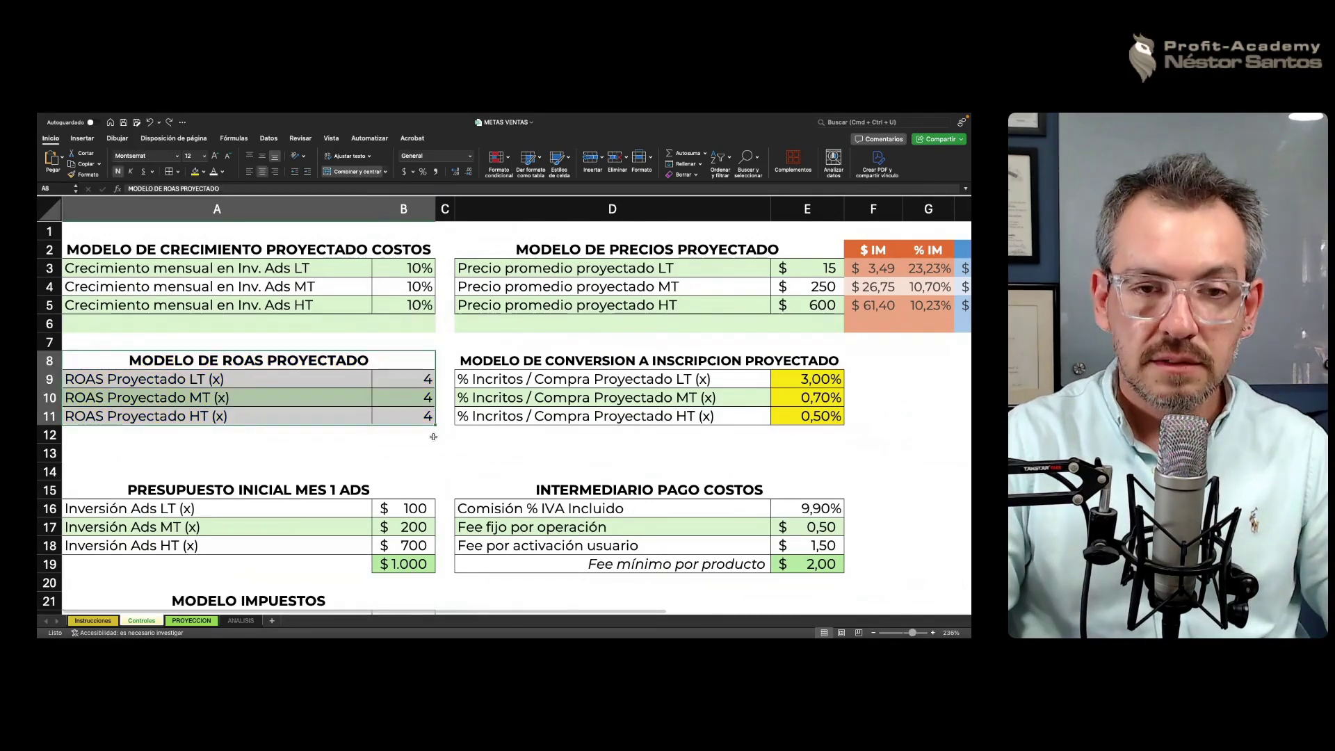
# Look over the conversion rate table, checking the LT rate of 3%.
pyautogui.click(799, 379)
pyautogui.click(863, 410)
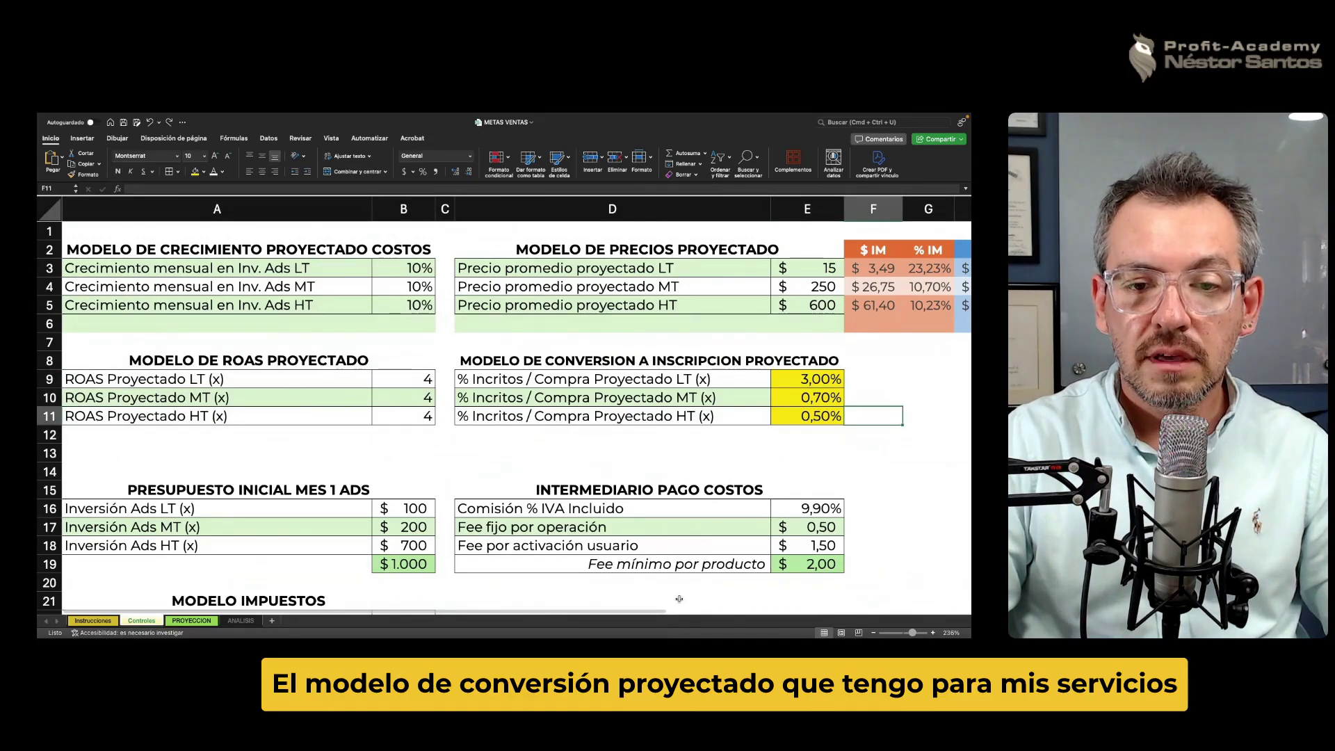
pyautogui.moveTo(665, 612); pyautogui.dragTo(826, 613)
pyautogui.click(601, 459)
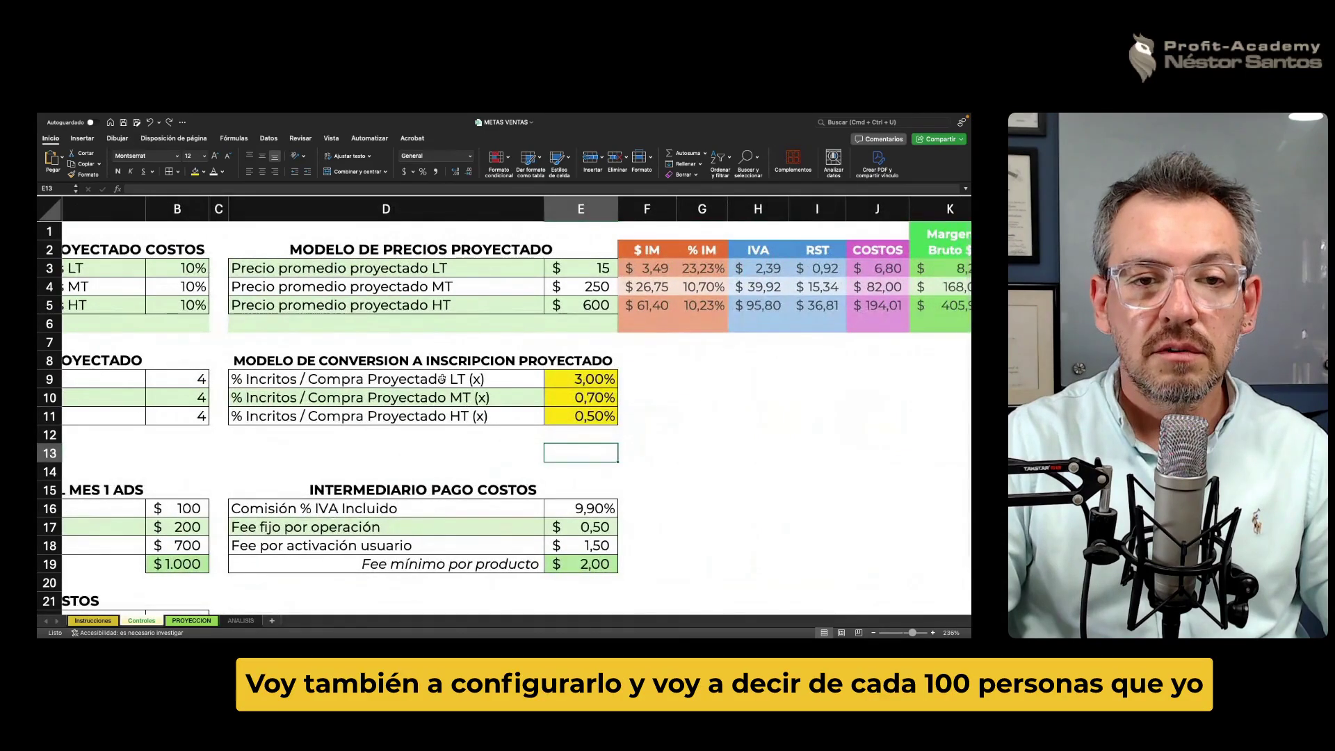
pyautogui.click(562, 376)
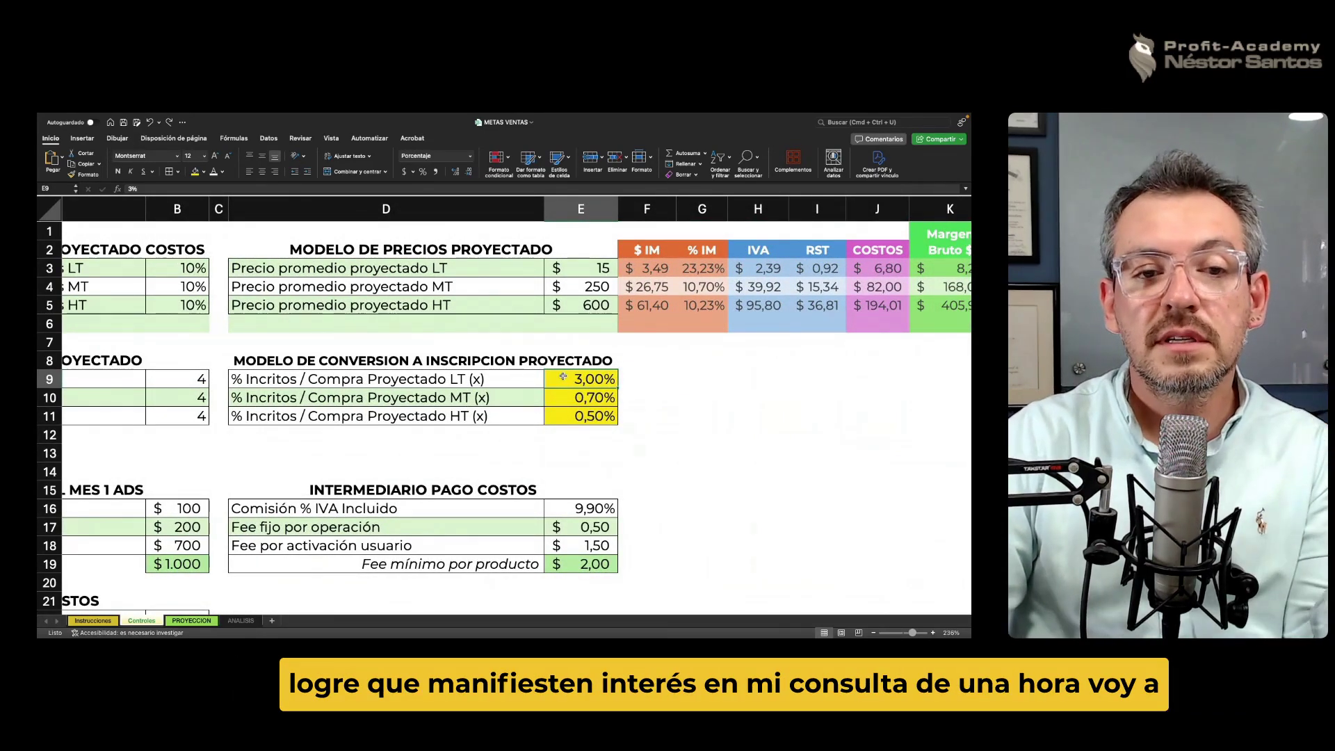
pyautogui.click(464, 379)
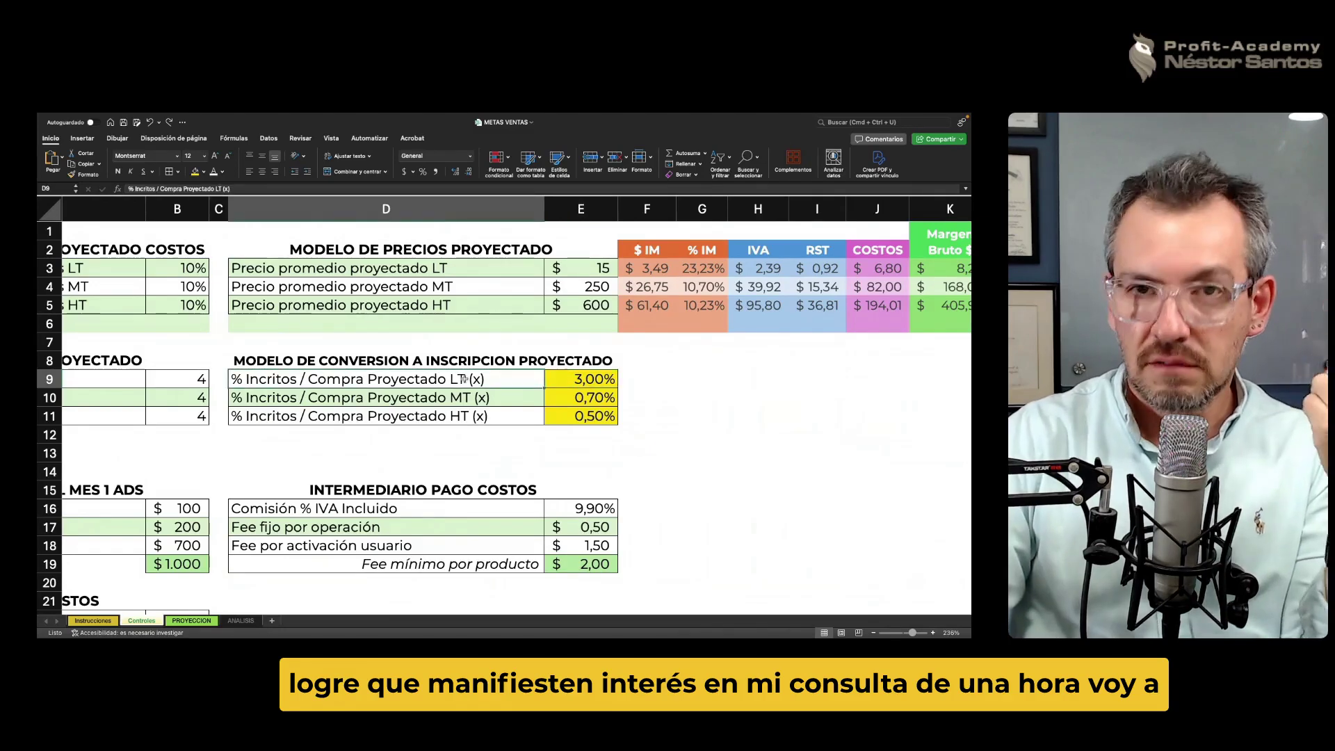
pyautogui.click(570, 378)
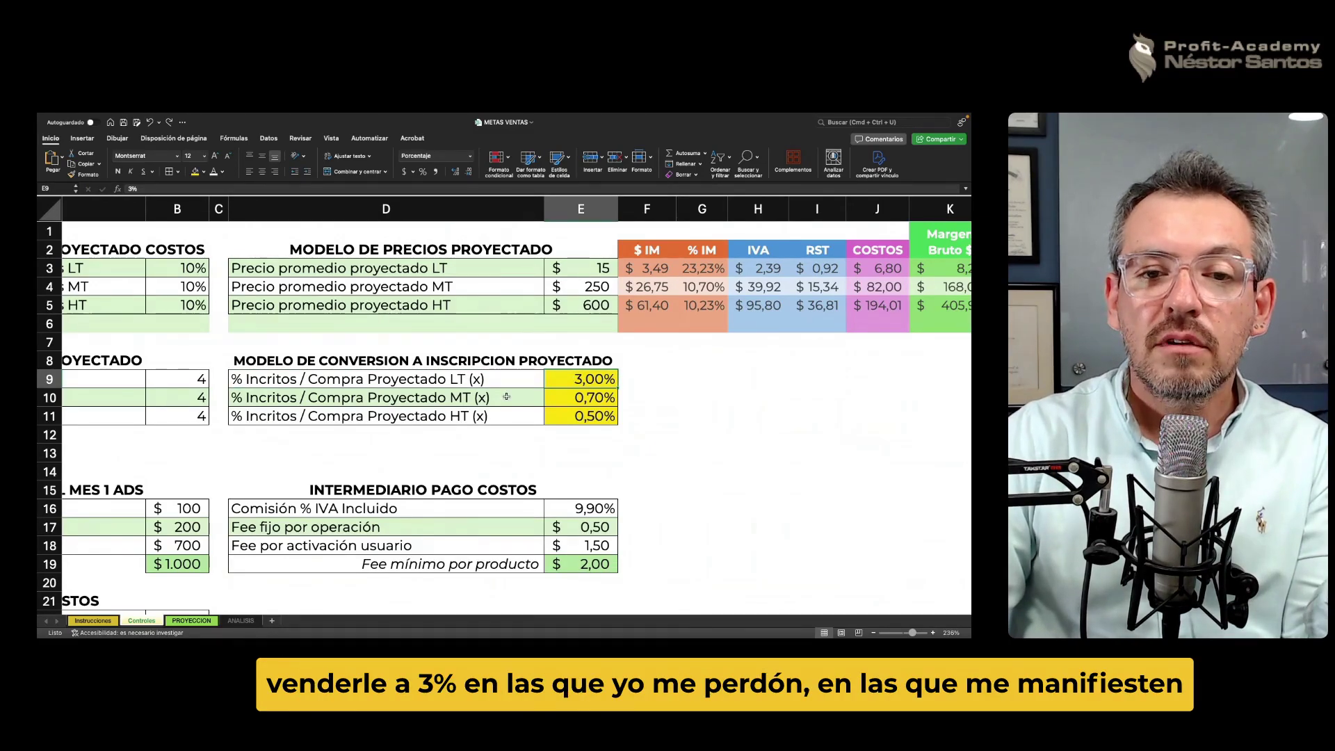
# Change the MT conversion rate to 2% and HT to 1%, then verify all three rates.
pyautogui.click(568, 397)
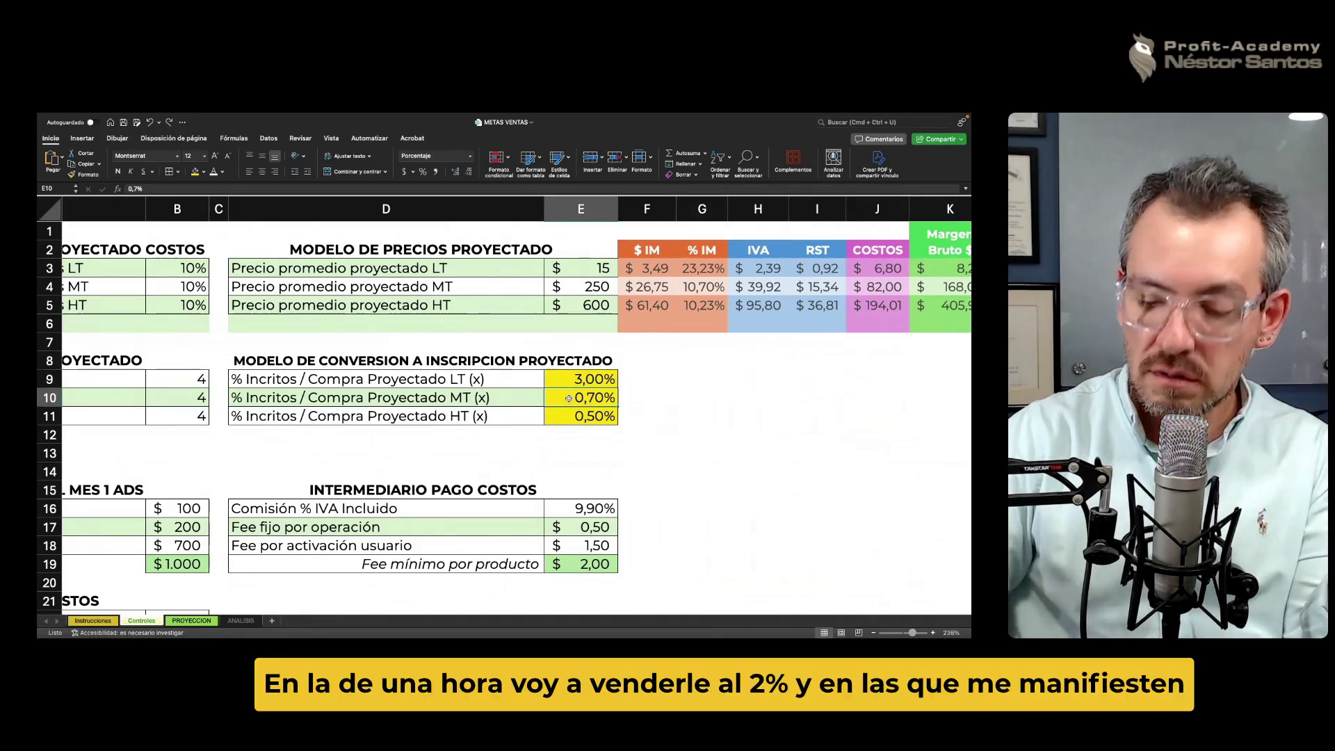
pyautogui.write('2')
pyautogui.press('Return')
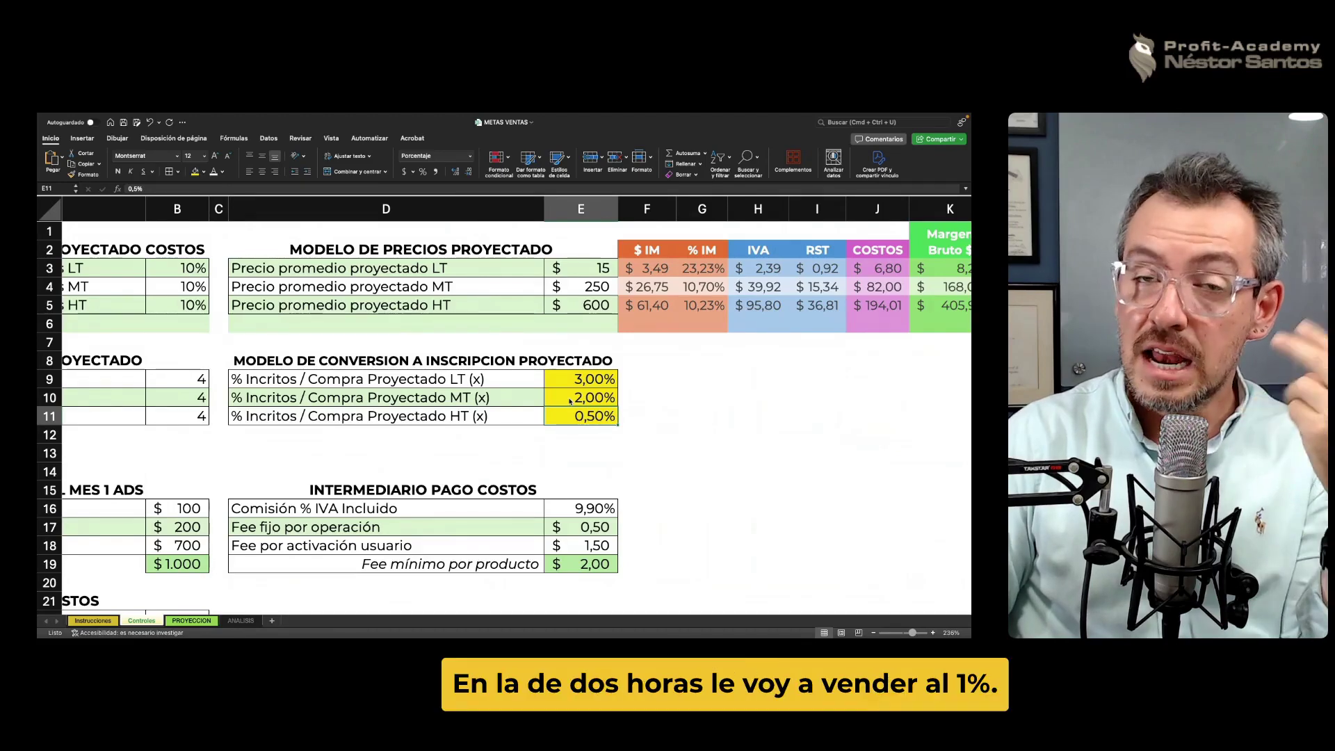
pyautogui.write('1')
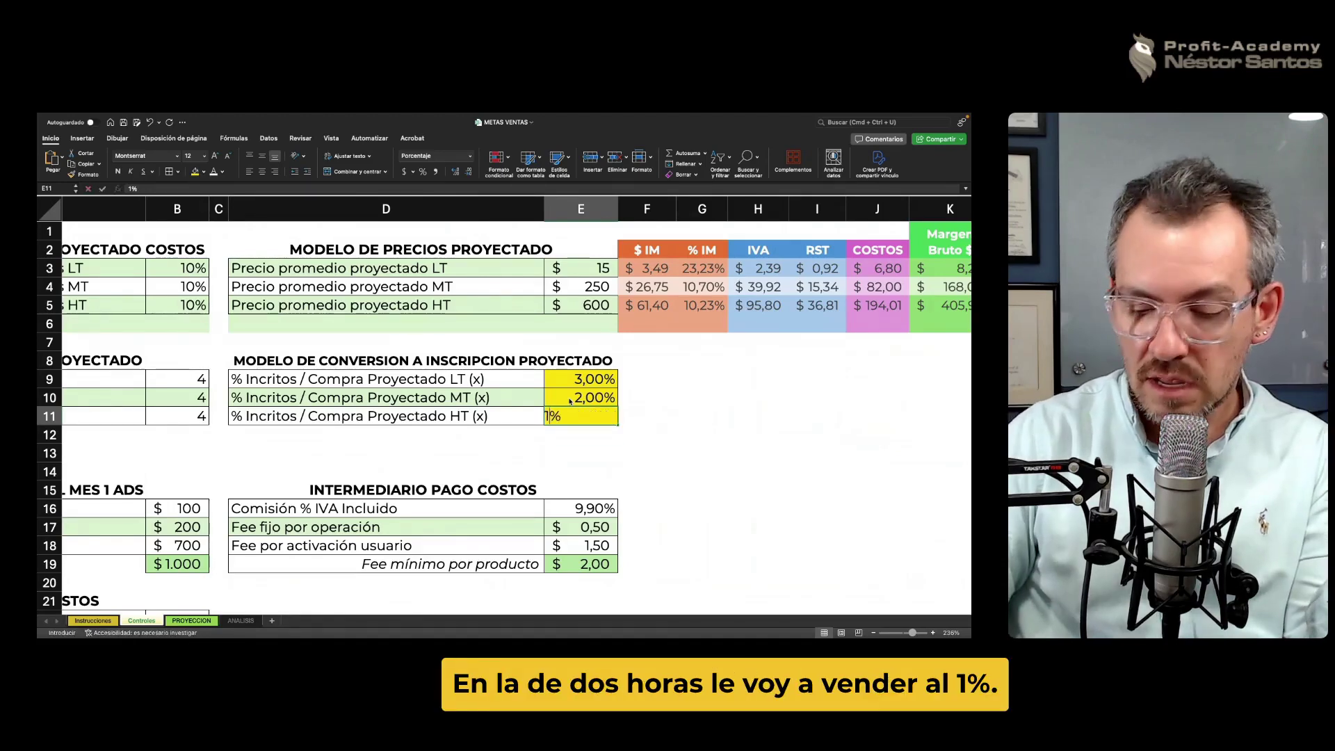
pyautogui.press('Return')
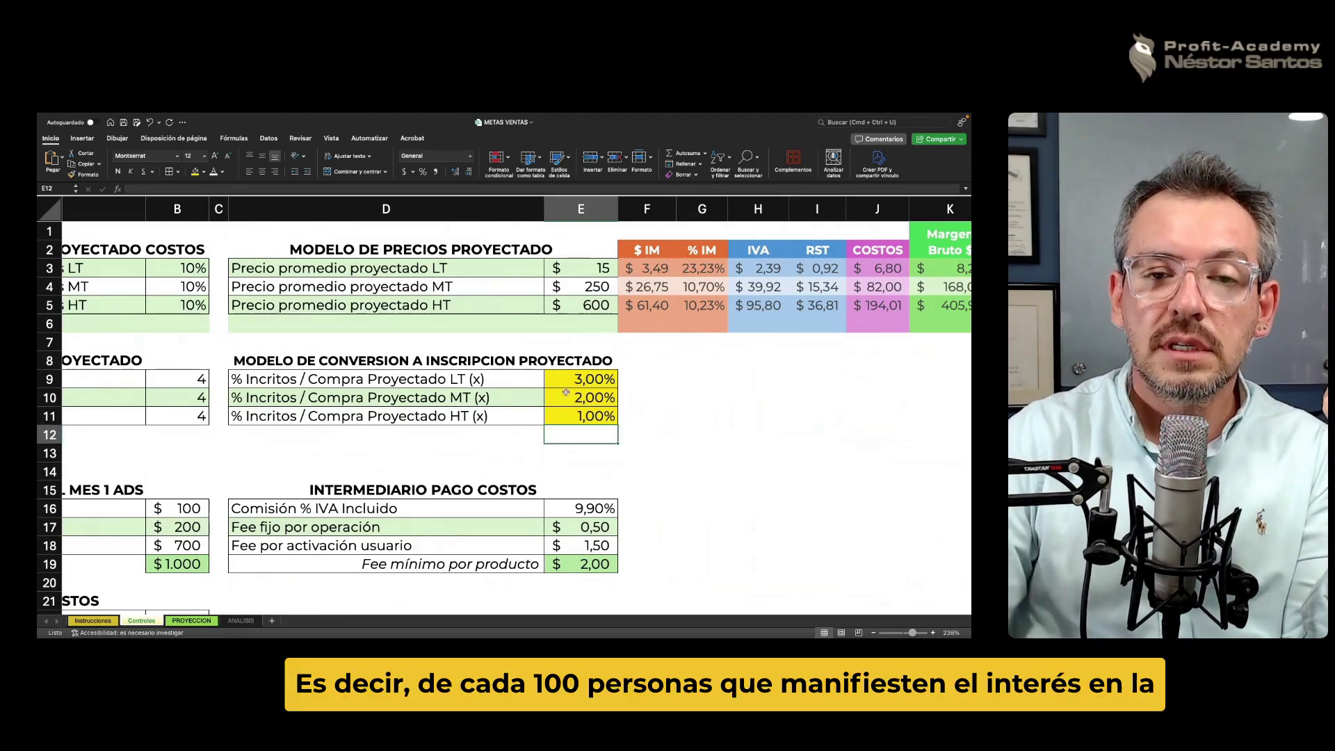
pyautogui.click(570, 380)
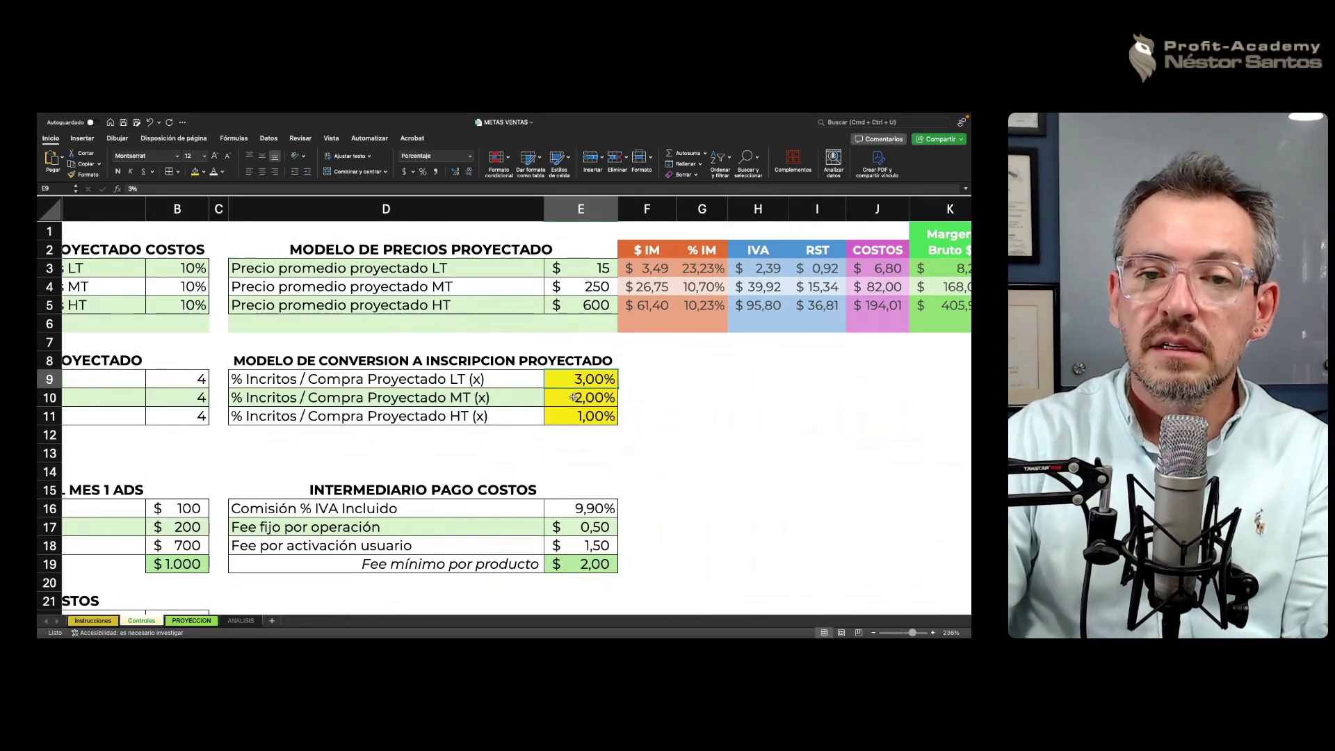
pyautogui.click(518, 397)
pyautogui.click(573, 397)
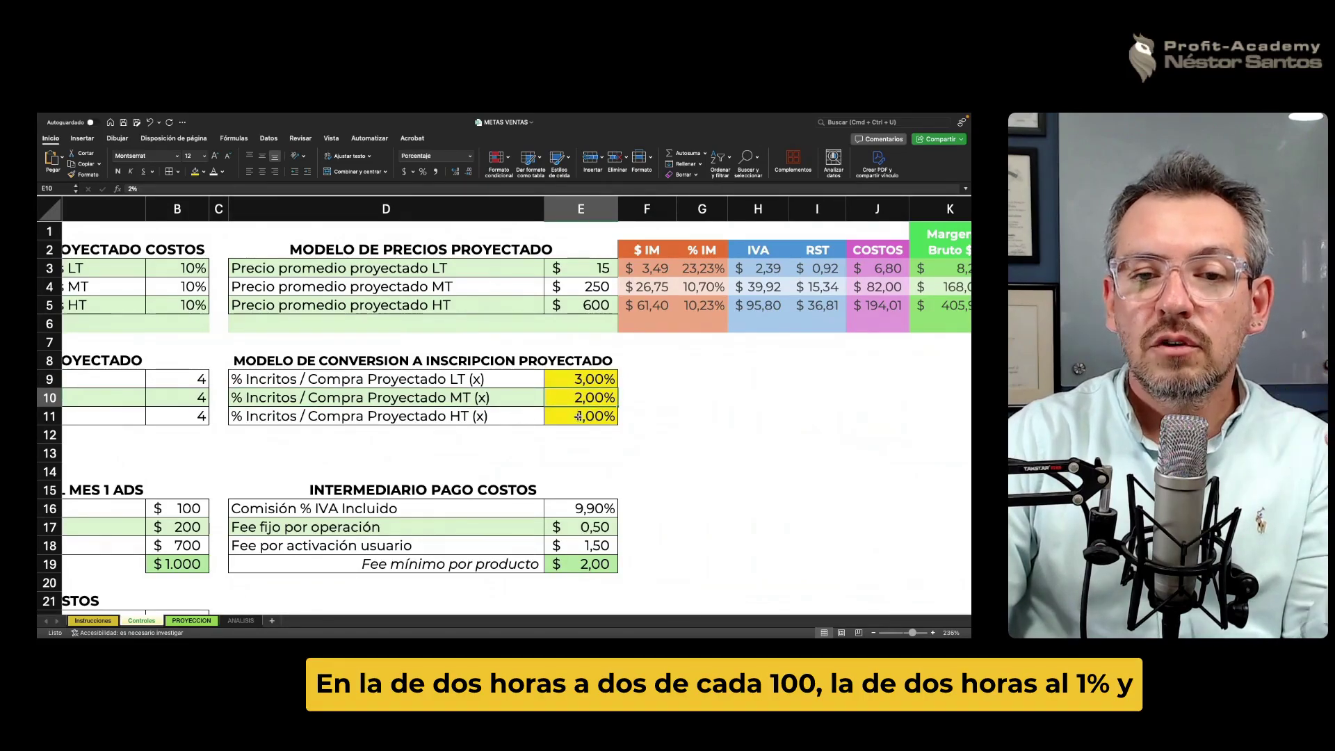
pyautogui.click(578, 415)
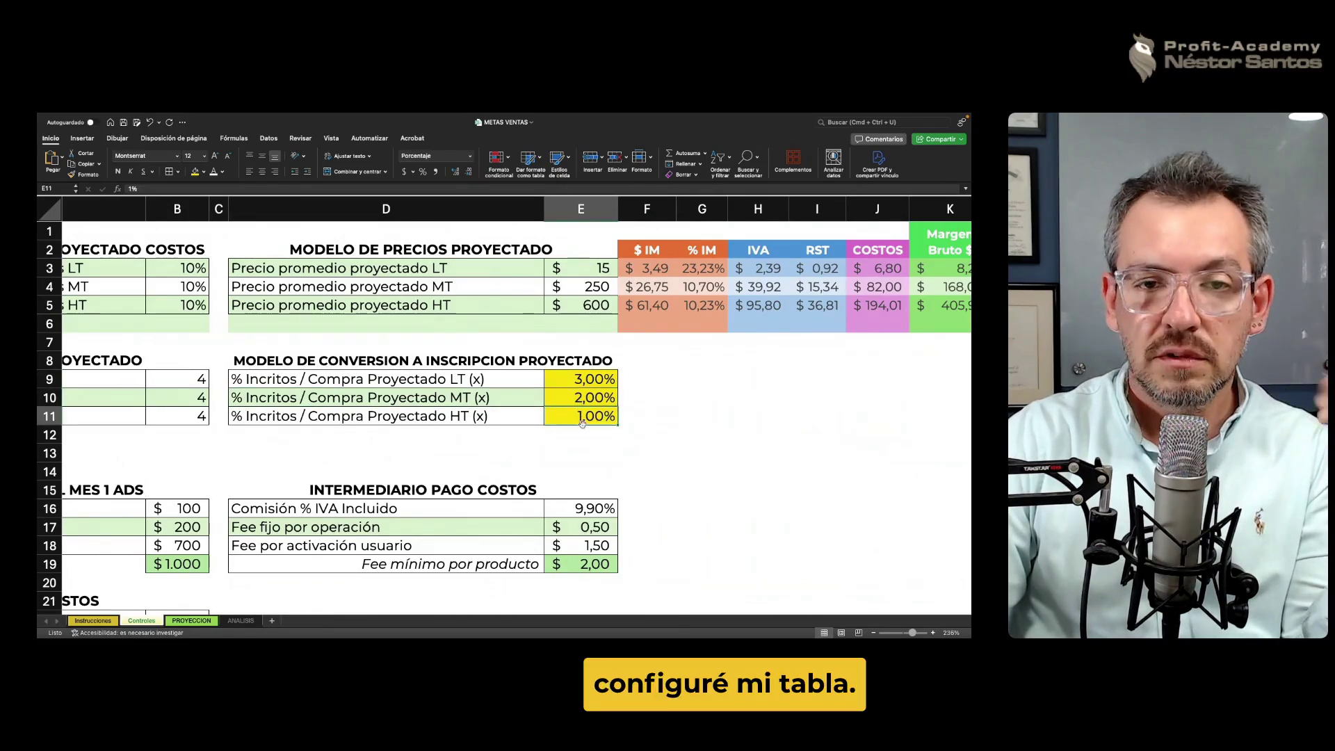
pyautogui.click(647, 378)
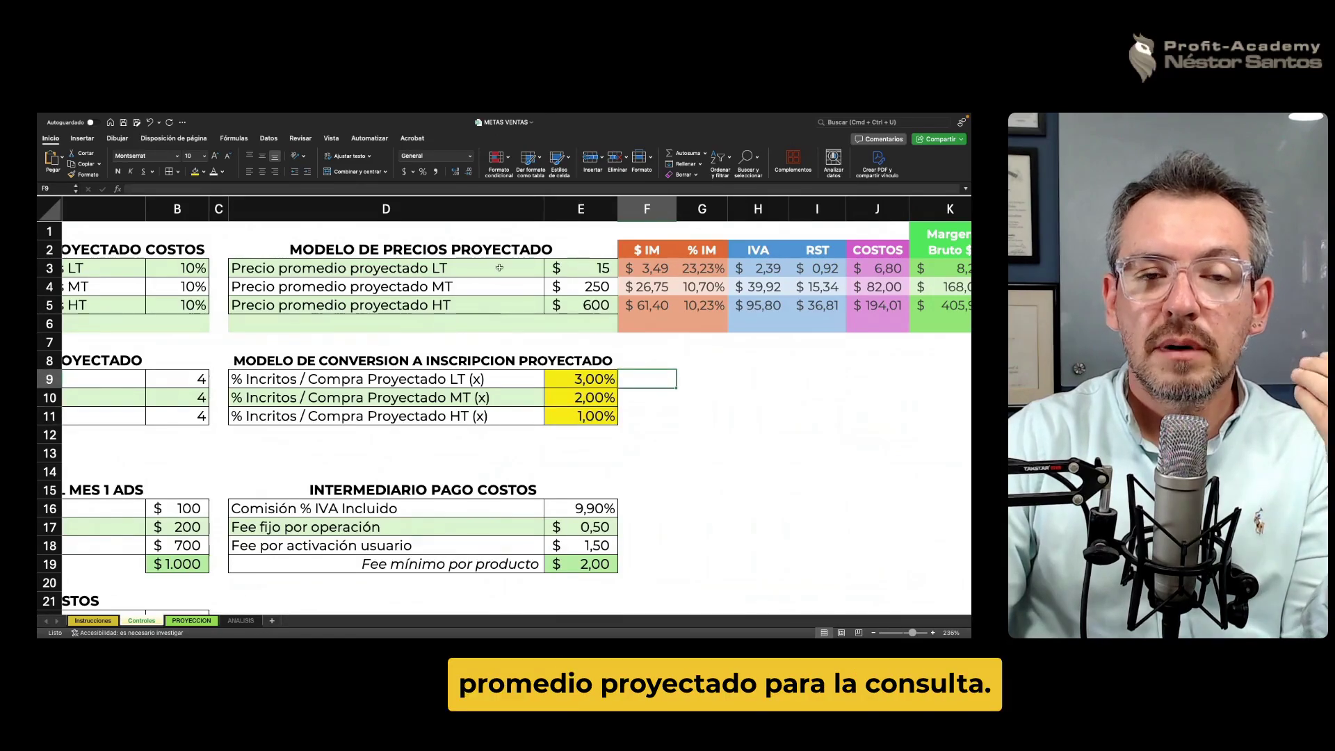
# Enter average prices of $50 for LT, $75 for MT and $130 for HT.
pyautogui.click(472, 268)
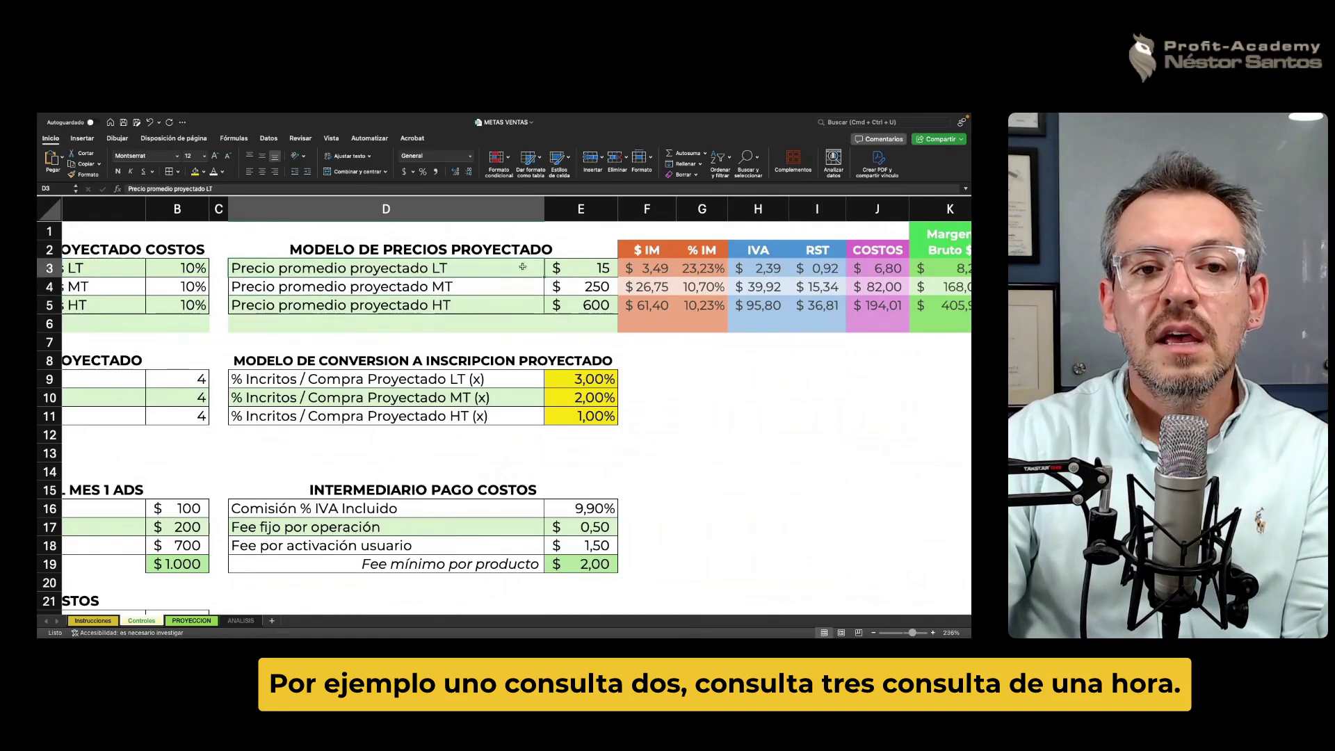
pyautogui.click(584, 268)
pyautogui.write('50')
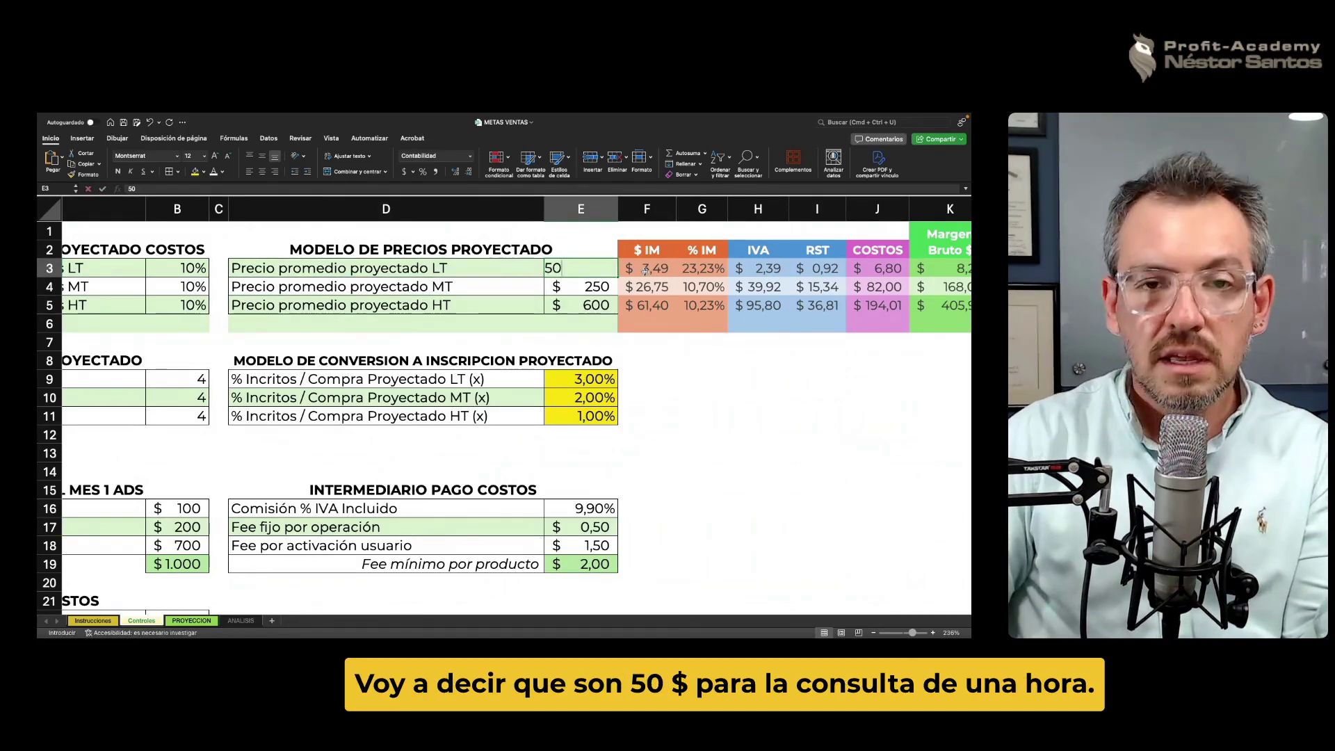
pyautogui.press('Return')
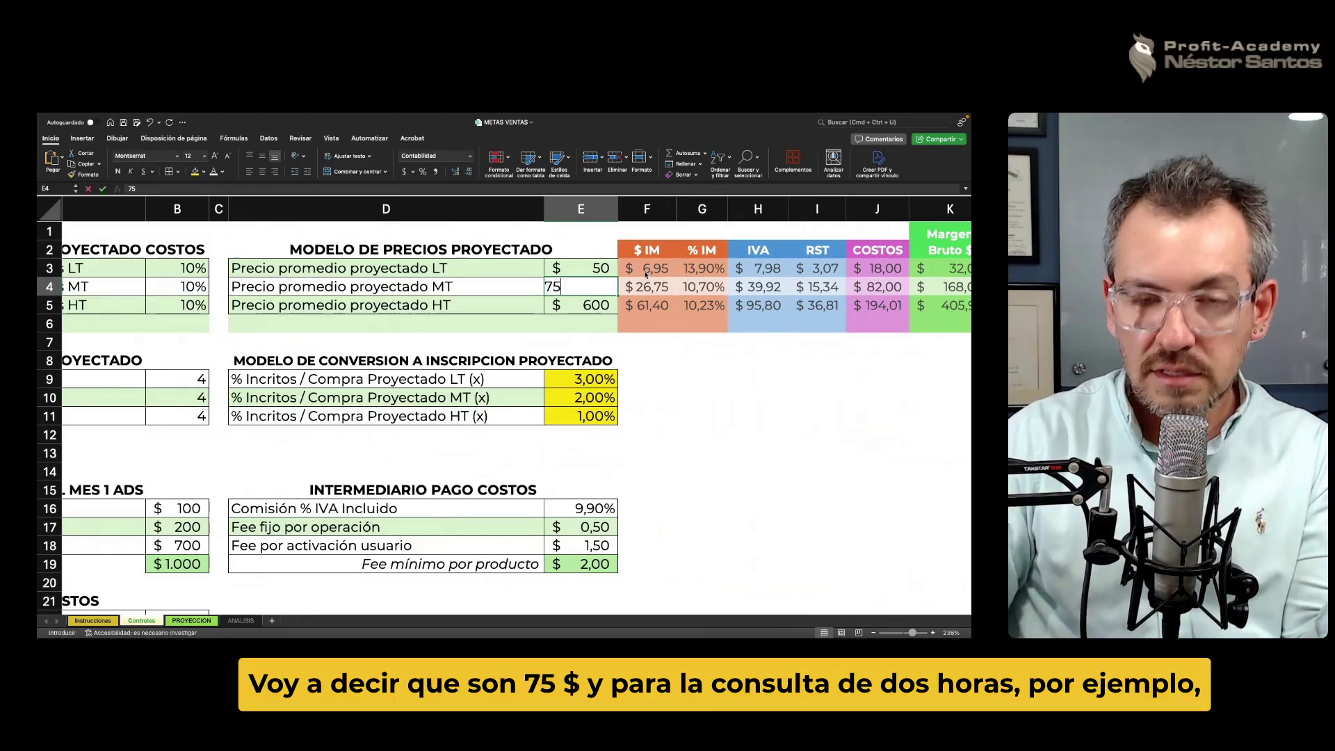
pyautogui.press('Return')
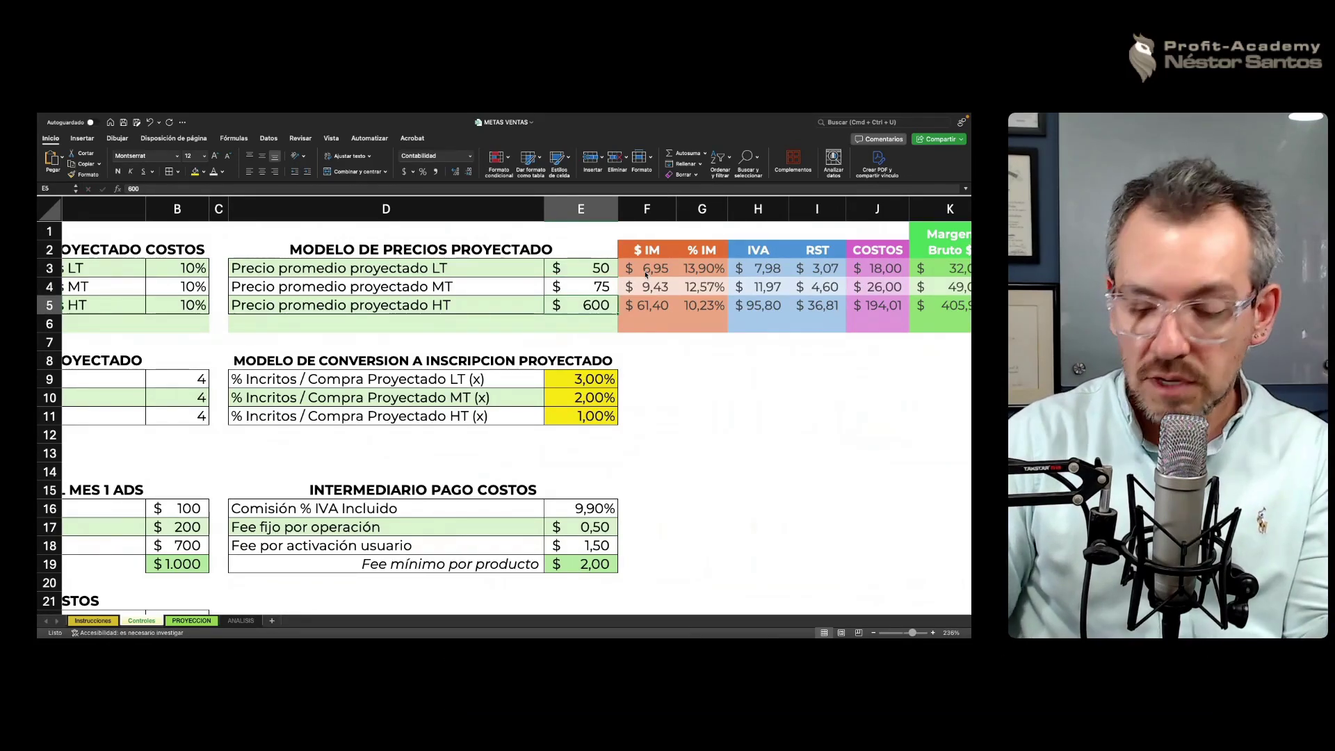
pyautogui.write('130')
pyautogui.press('Return')
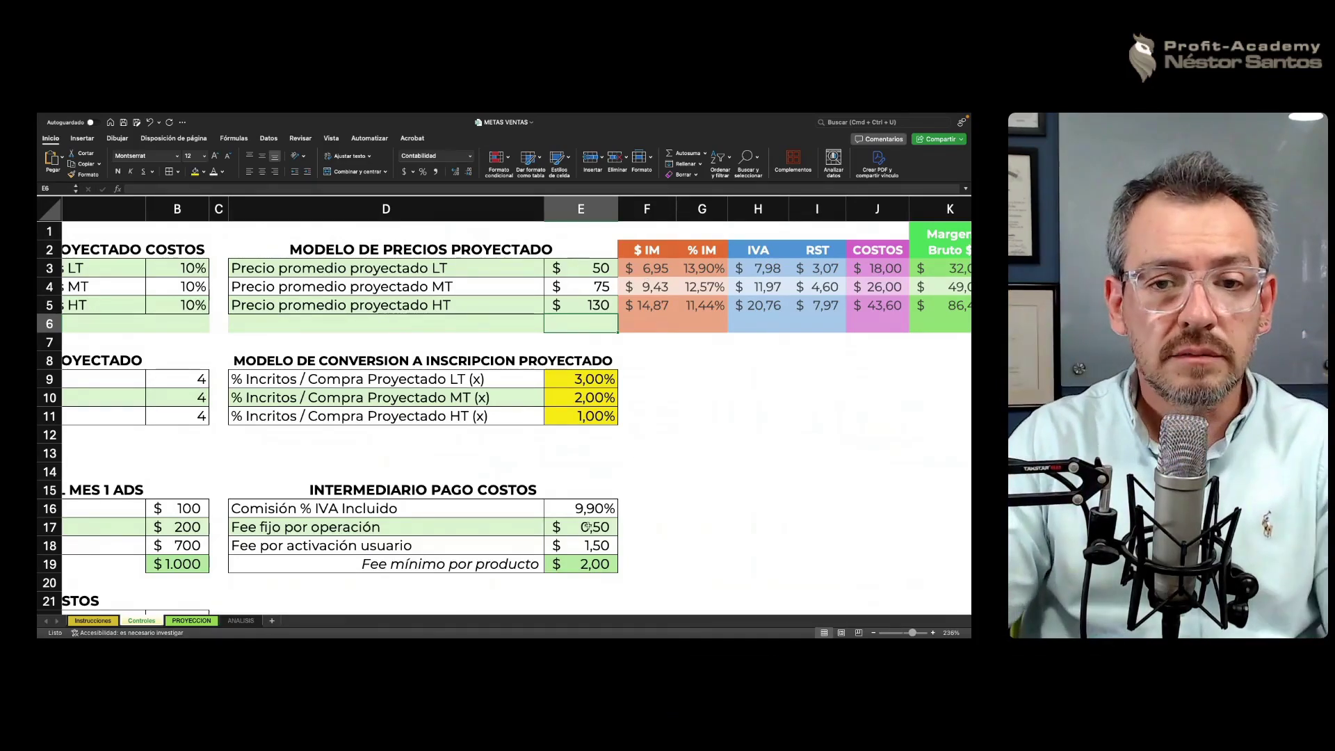
# Set the payment commission to 3% and the activation fee to 0.
pyautogui.scroll(-2, 372, 534)
pyautogui.click(511, 554)
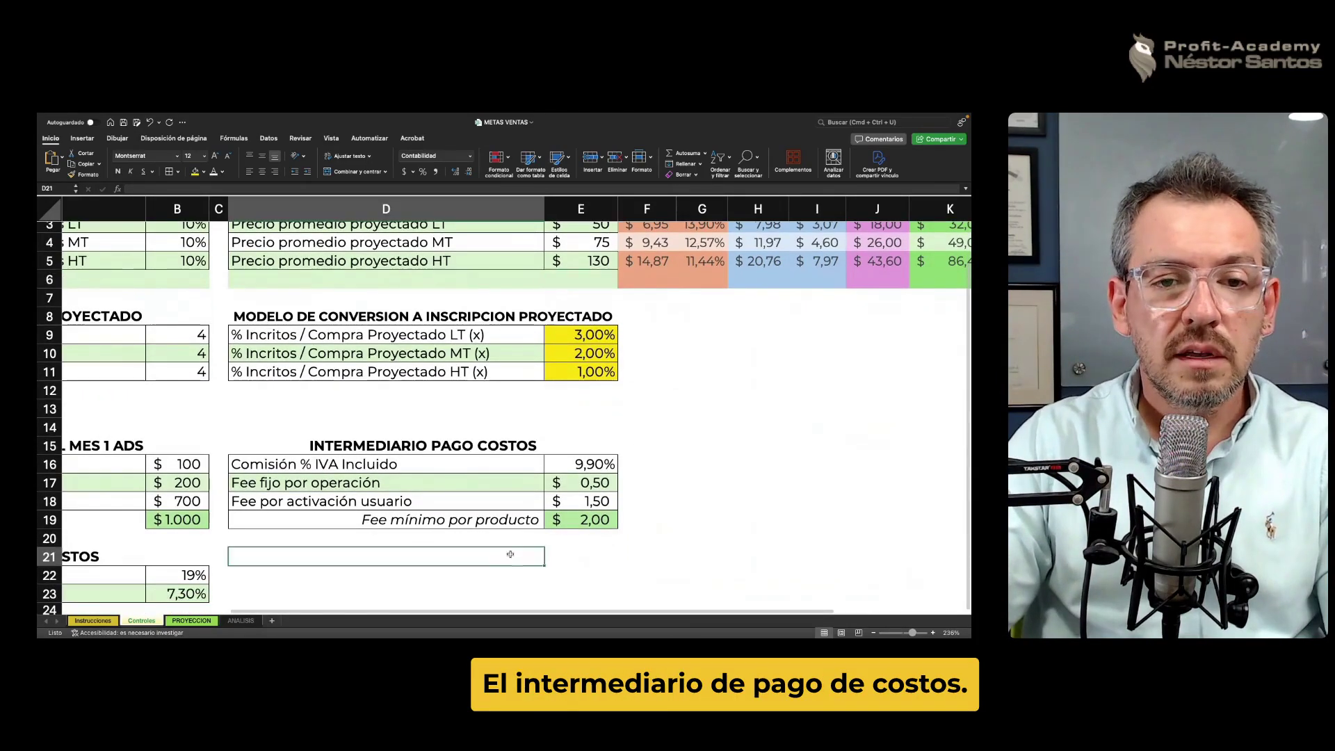
pyautogui.click(561, 468)
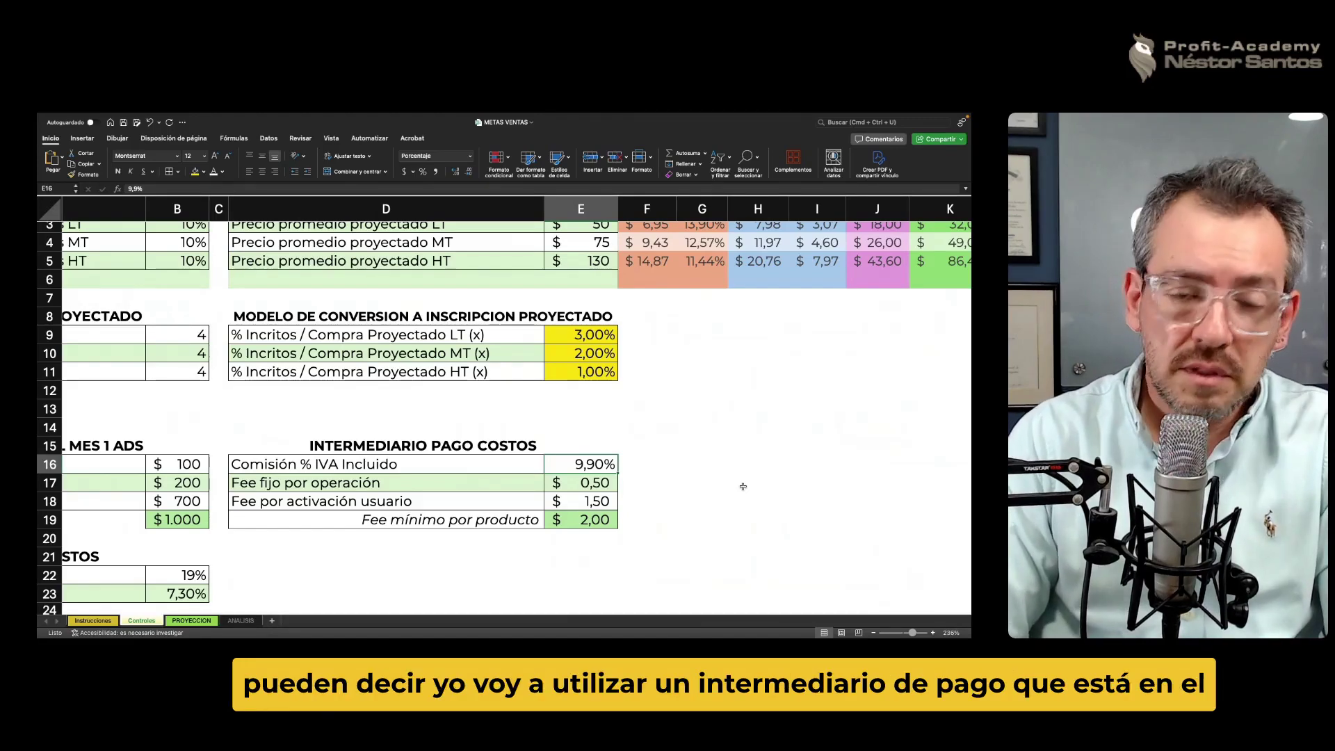
pyautogui.write('3')
pyautogui.press('Return')
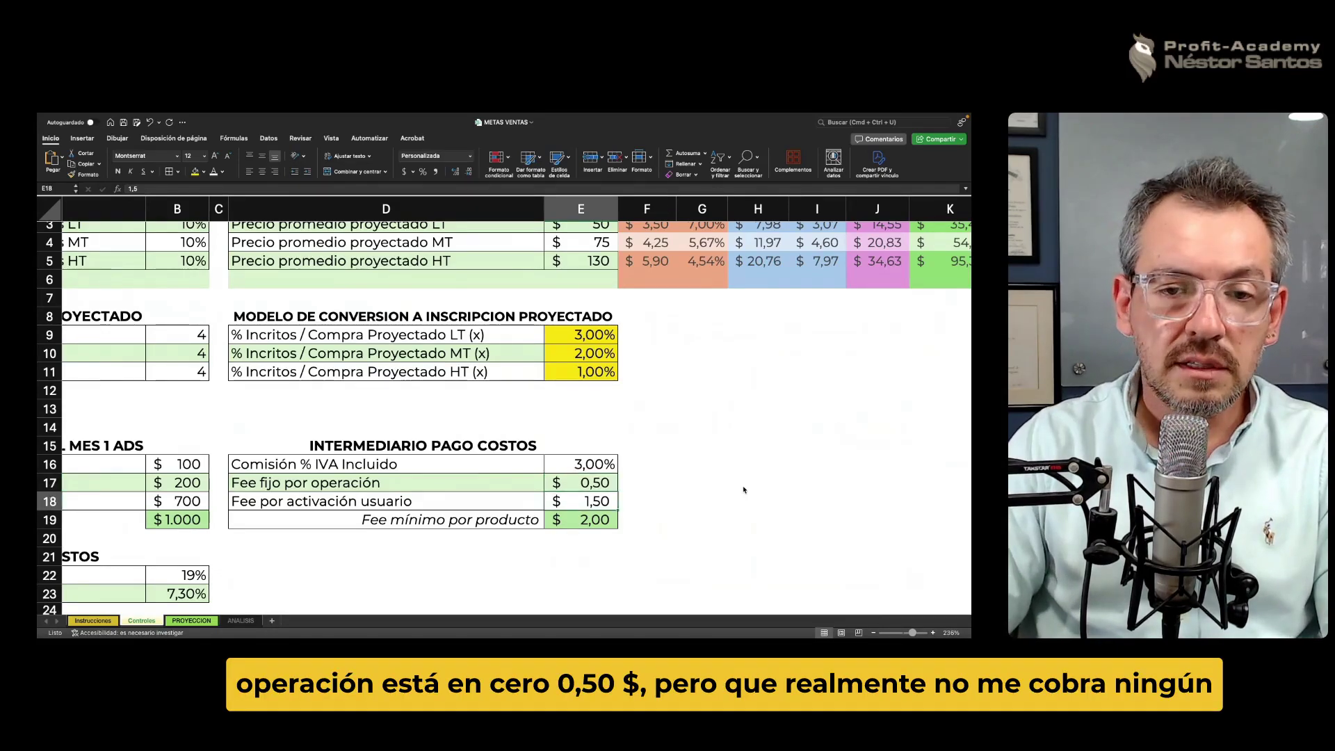
pyautogui.write('0')
pyautogui.press('Return')
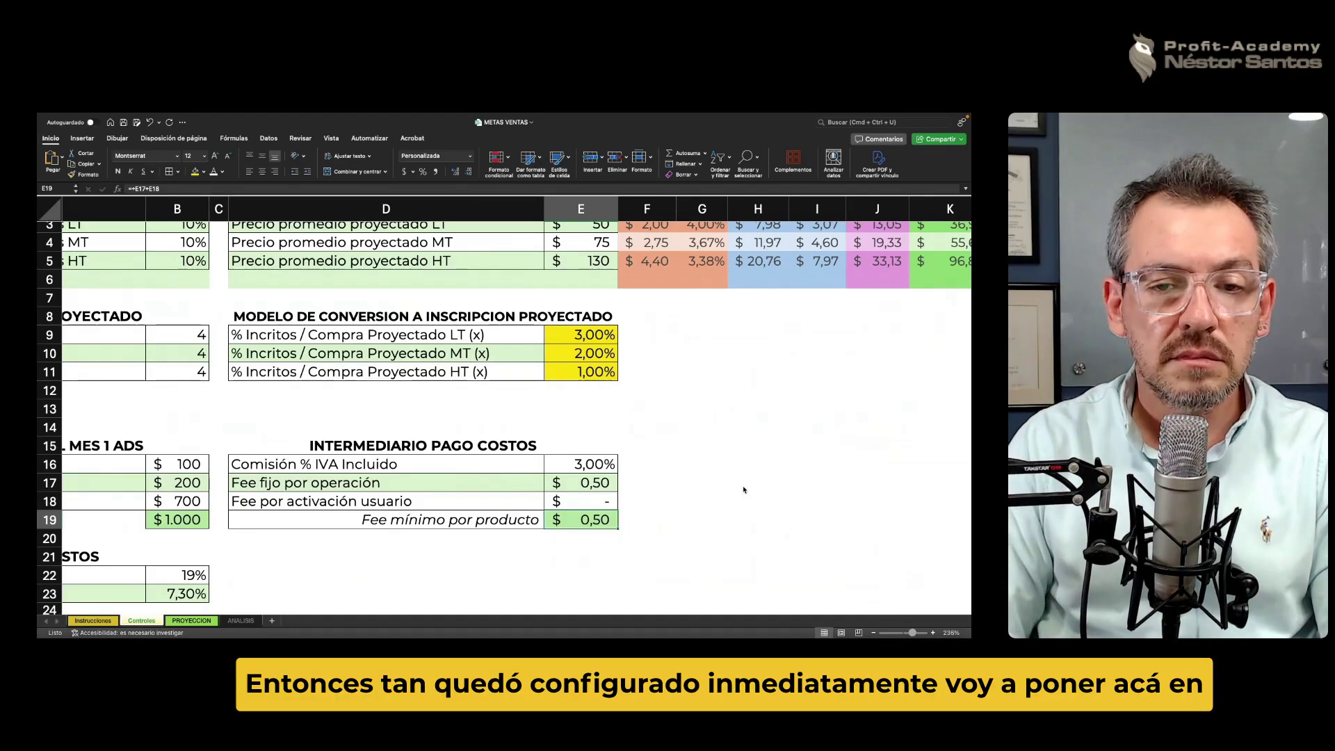
# Briefly fill the payment costs table yellow, then undo the fill.
pyautogui.moveTo(521, 465); pyautogui.dragTo(583, 519)
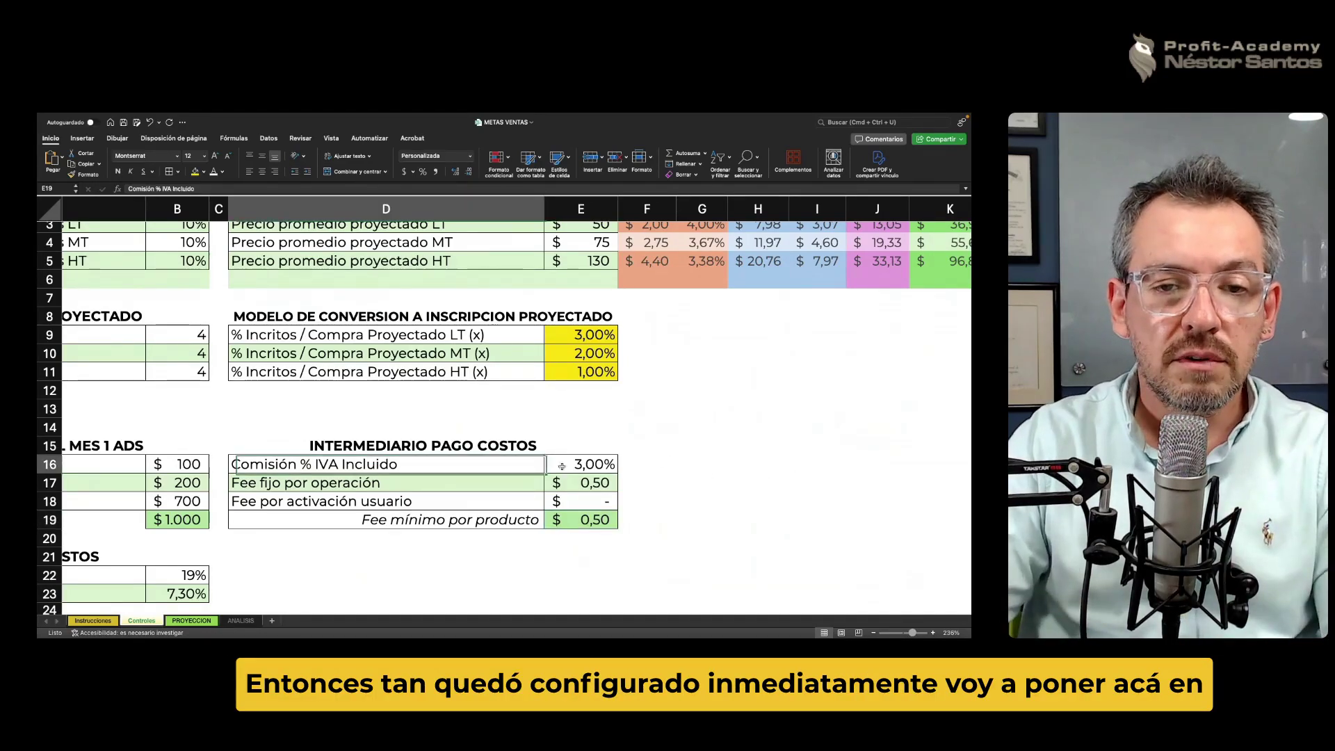
pyautogui.click(195, 172)
pyautogui.click(671, 469)
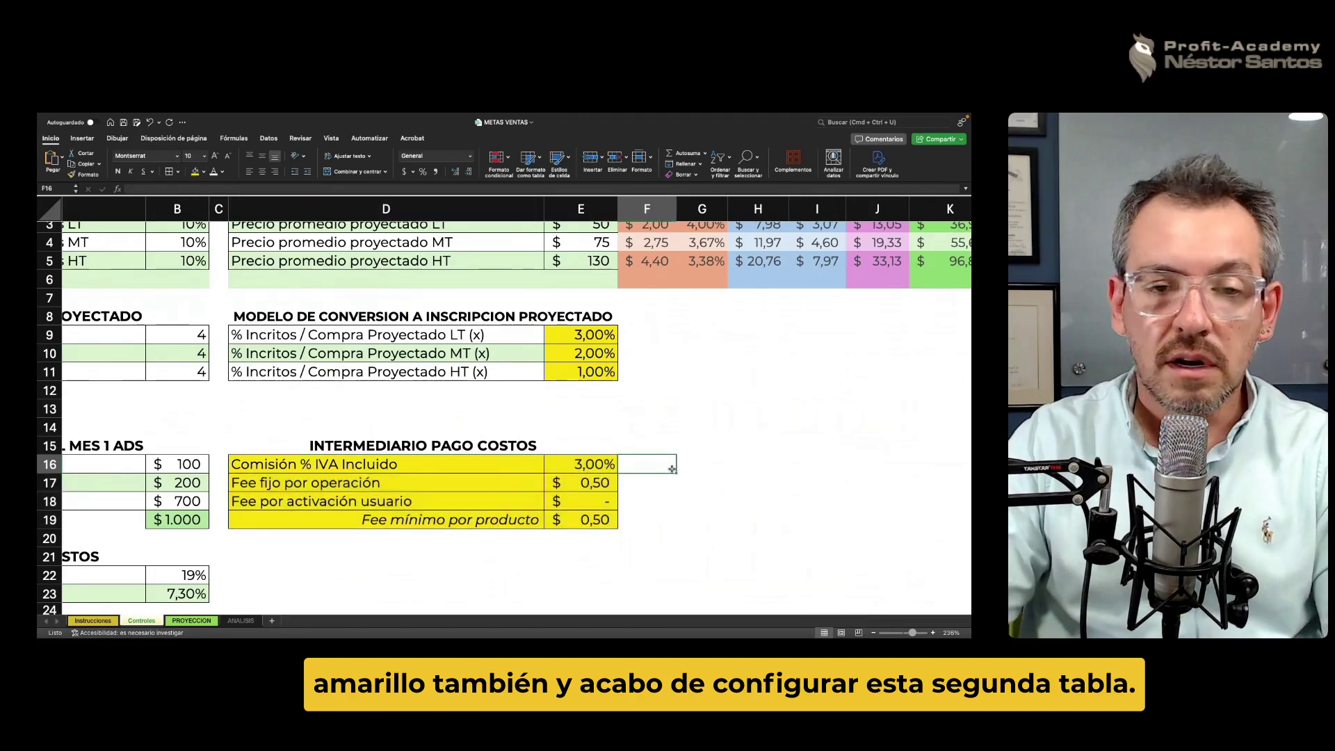
pyautogui.hotkey('ctrl', 'z')
# Select the MODELO IMPUESTOS table, test a yellow fill on it, then undo the fill.
pyautogui.click(525, 581)
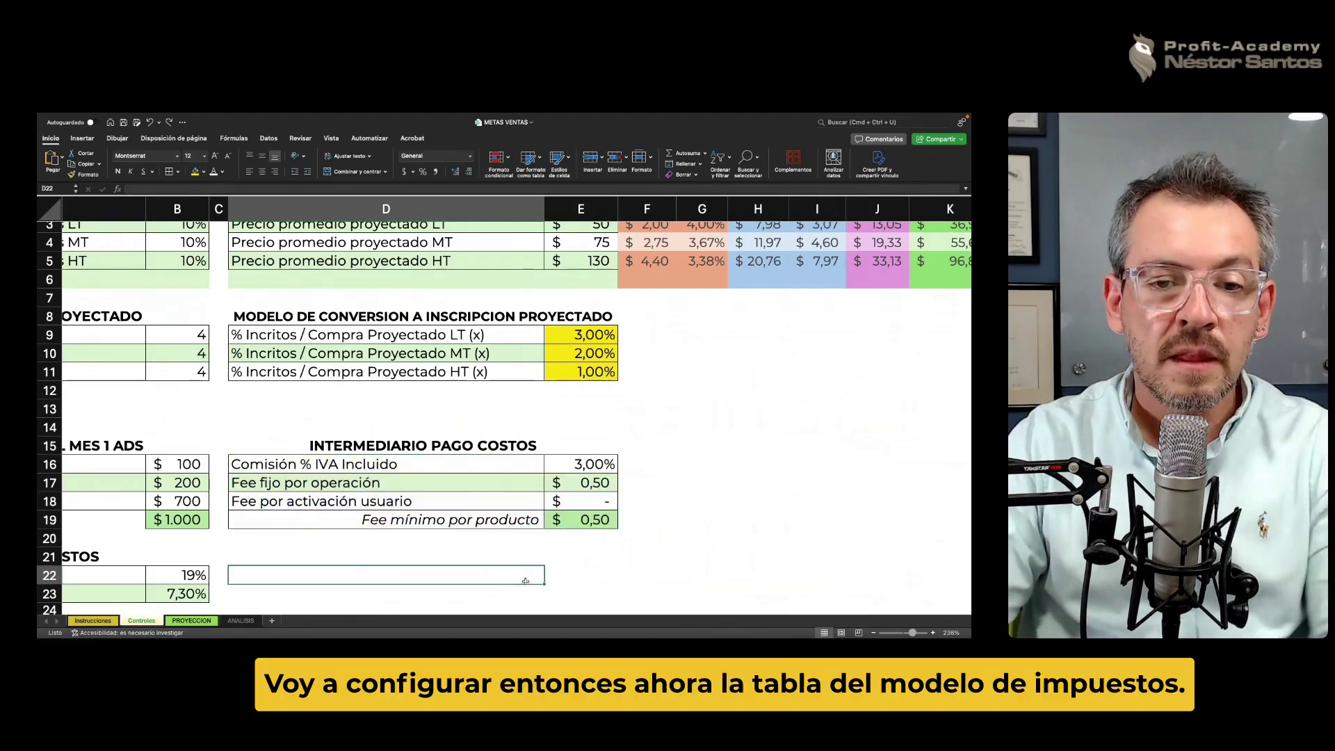
pyautogui.press('Left')
pyautogui.press('Left')
pyautogui.press('Left')
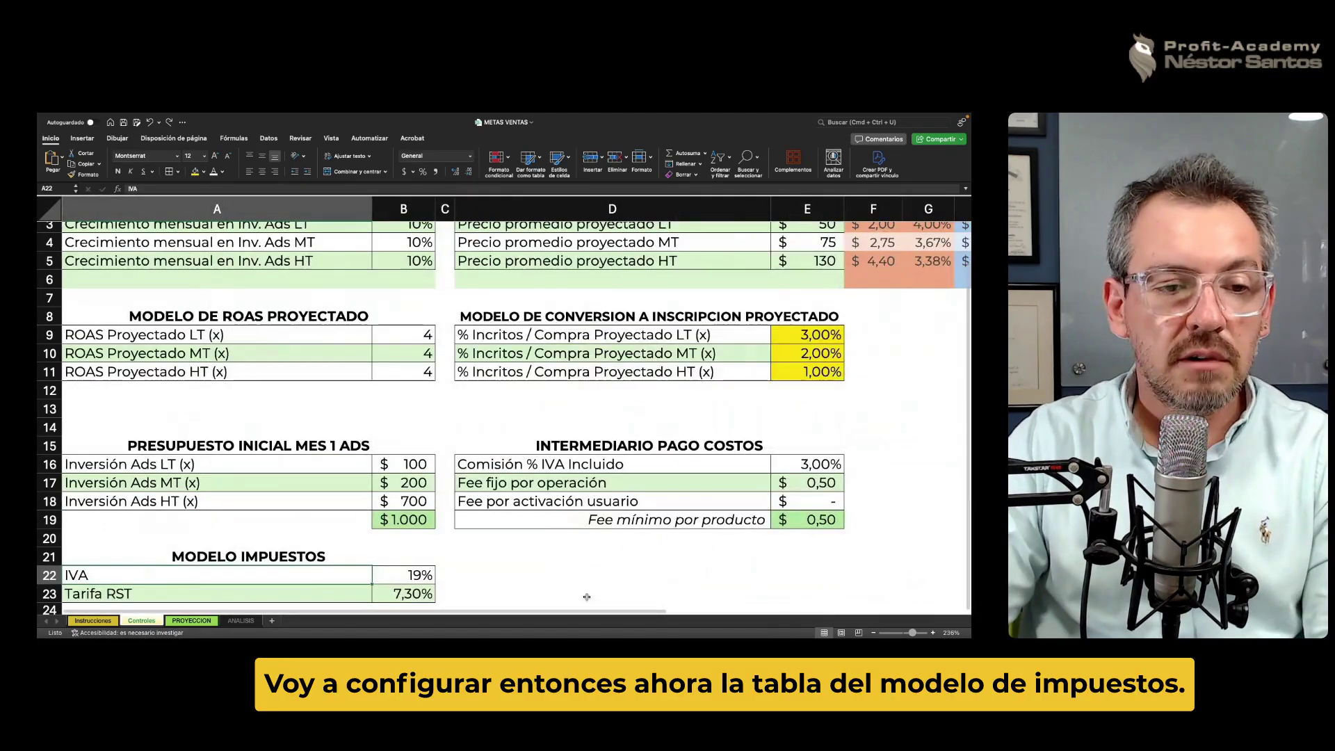
pyautogui.press('Right')
pyautogui.press('Right')
pyautogui.press('Up')
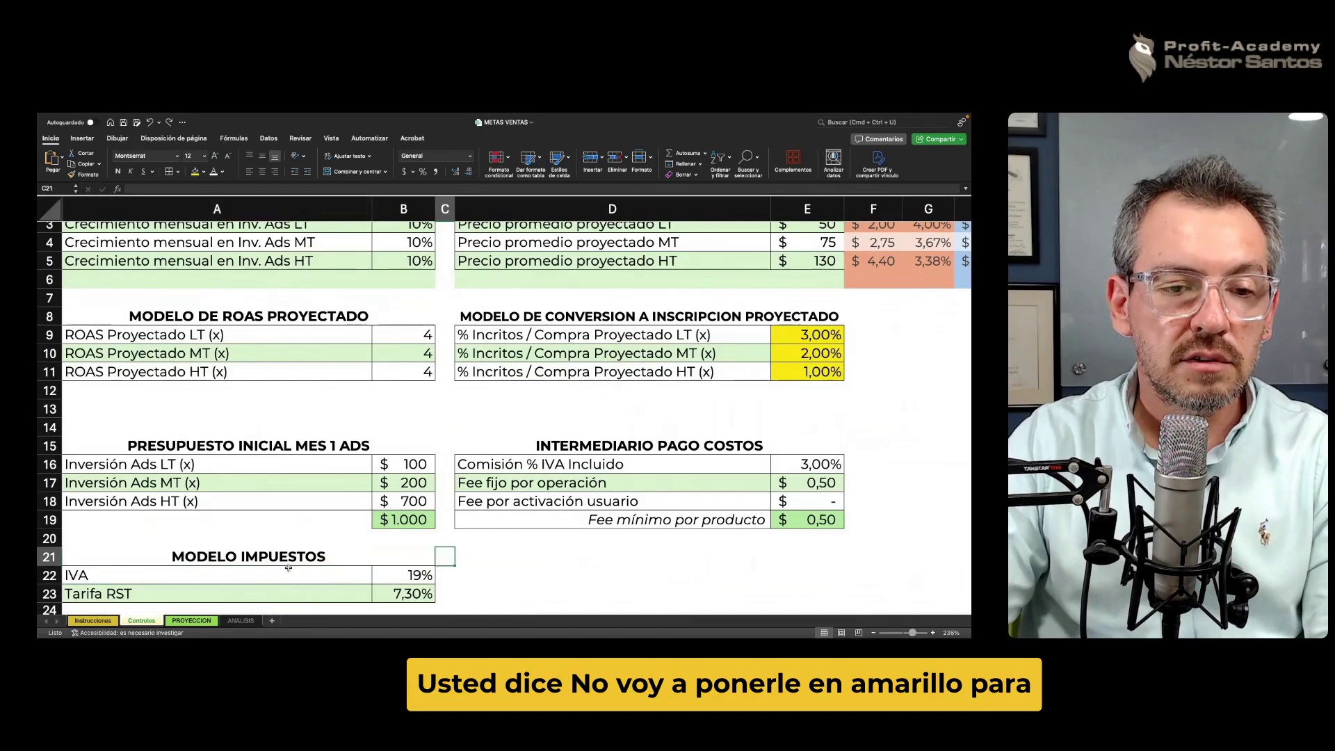
pyautogui.moveTo(288, 568); pyautogui.dragTo(417, 594)
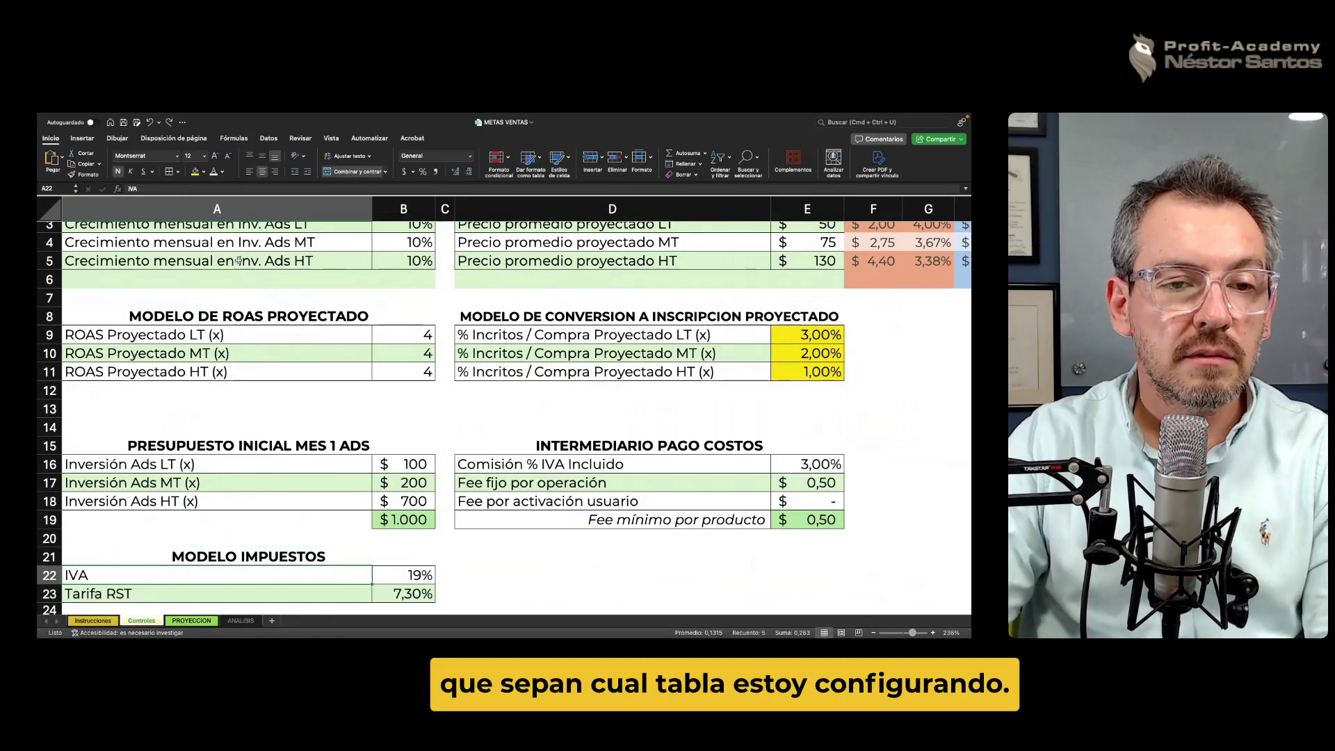
pyautogui.scroll(-10, 238, 260)
pyautogui.moveTo(275, 265); pyautogui.dragTo(274, 298)
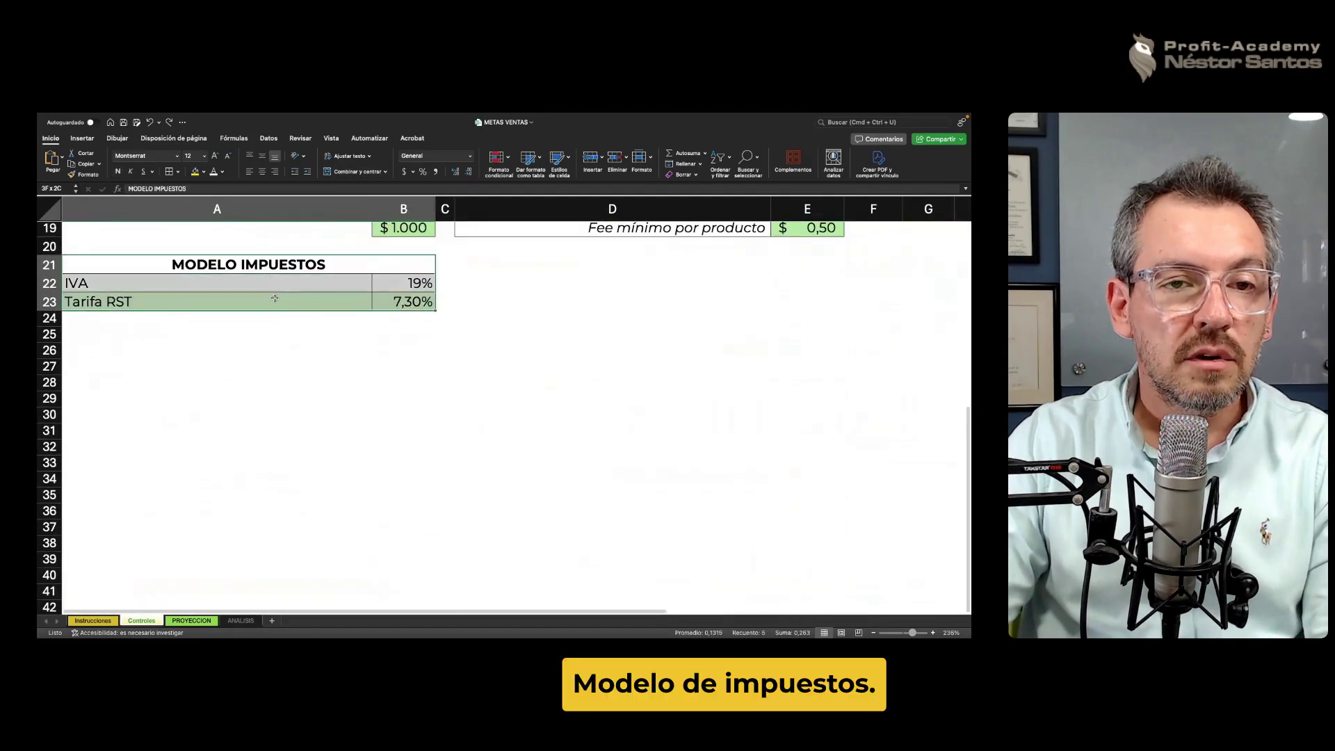
pyautogui.click(195, 172)
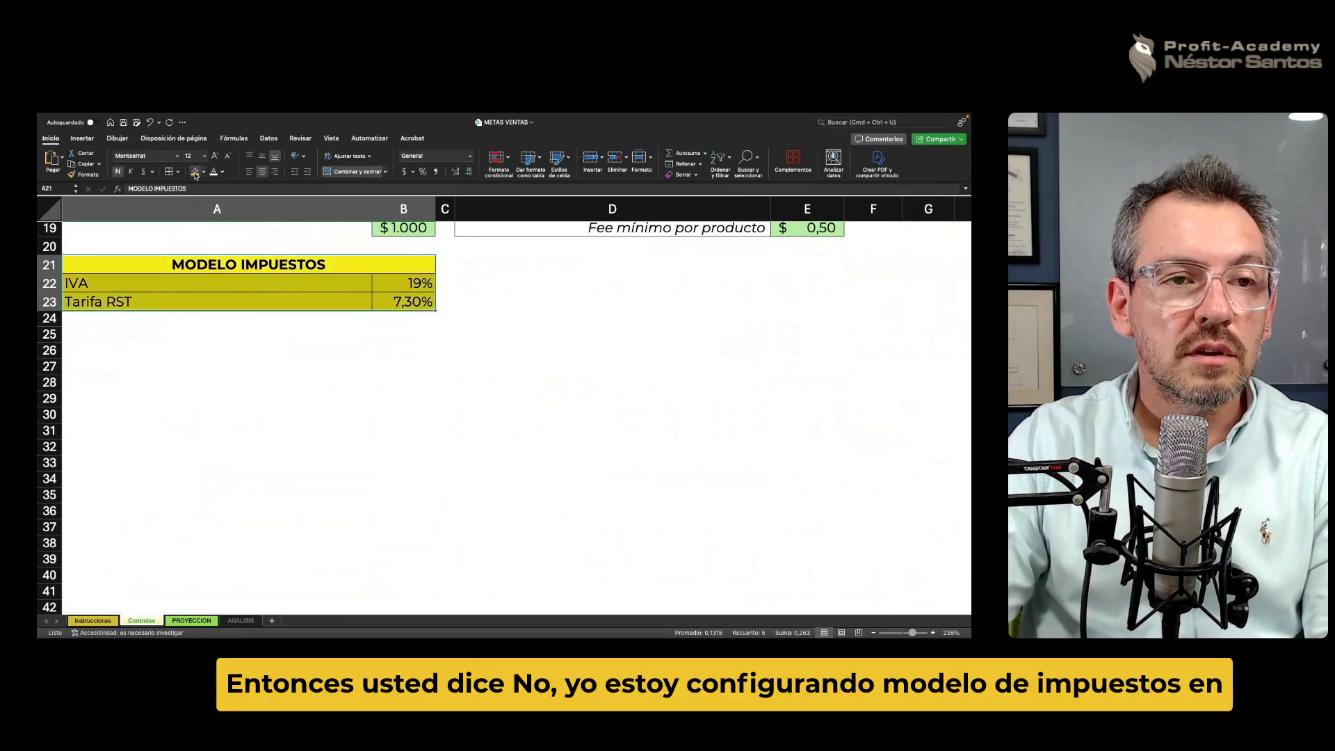
pyautogui.click(282, 381)
pyautogui.hotkey('ctrl', 'z')
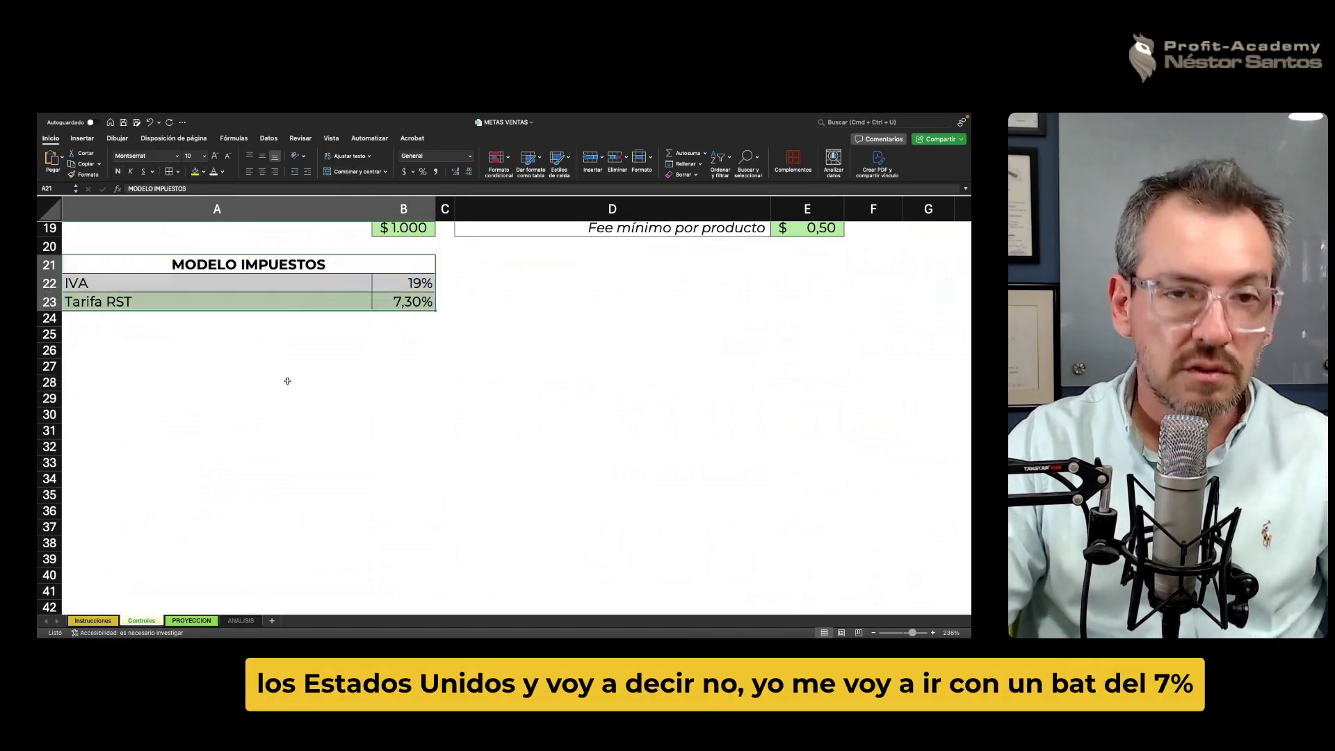
# Enter an IVA of 7% in B22 and a Tarifa RST of 10% in B23.
pyautogui.click(460, 383)
pyautogui.click(460, 283)
pyautogui.click(401, 285)
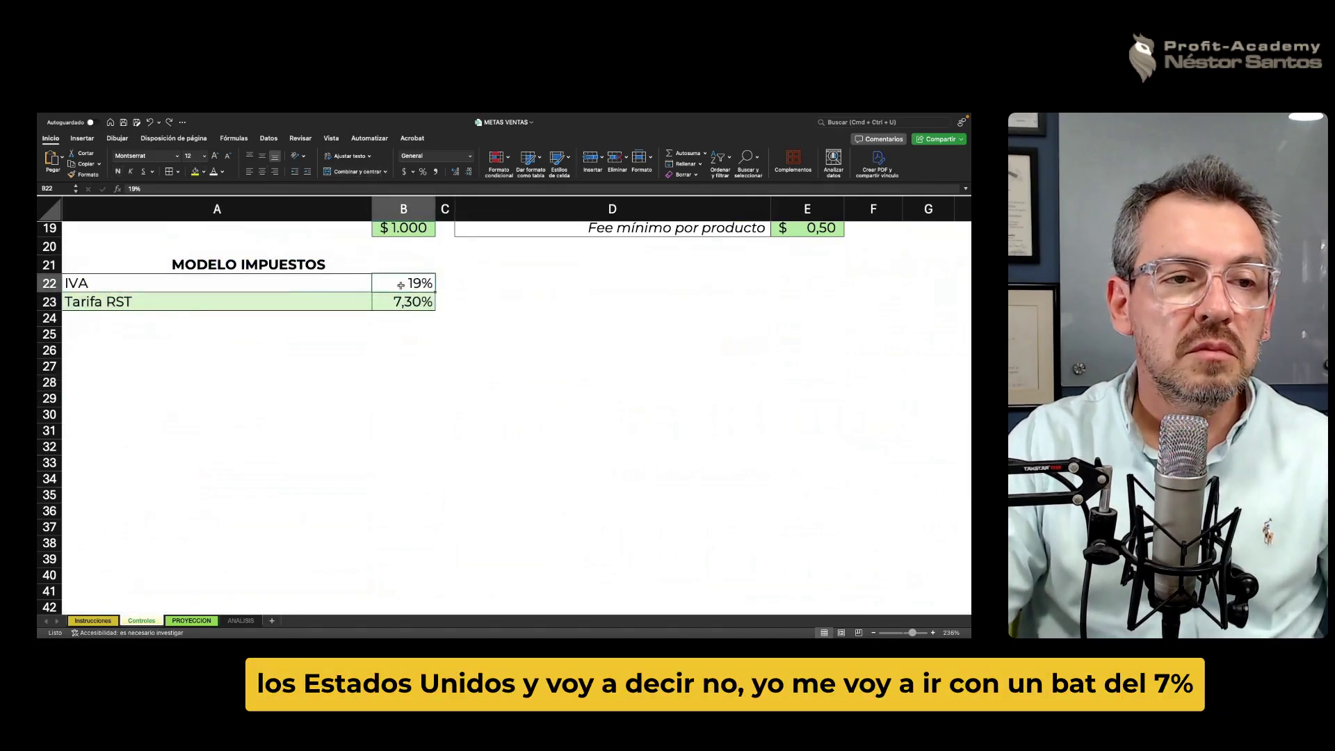
pyautogui.write('7')
pyautogui.press('Return')
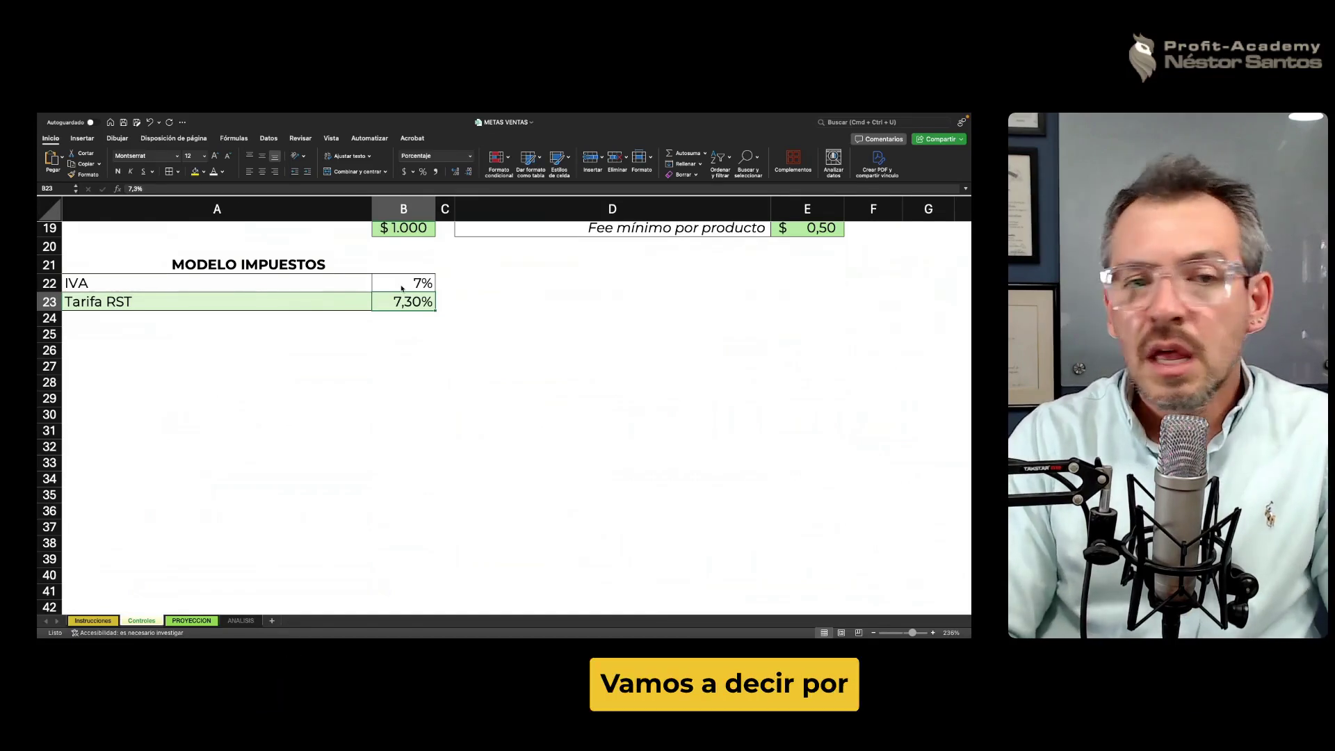
pyautogui.click(498, 331)
pyautogui.click(418, 301)
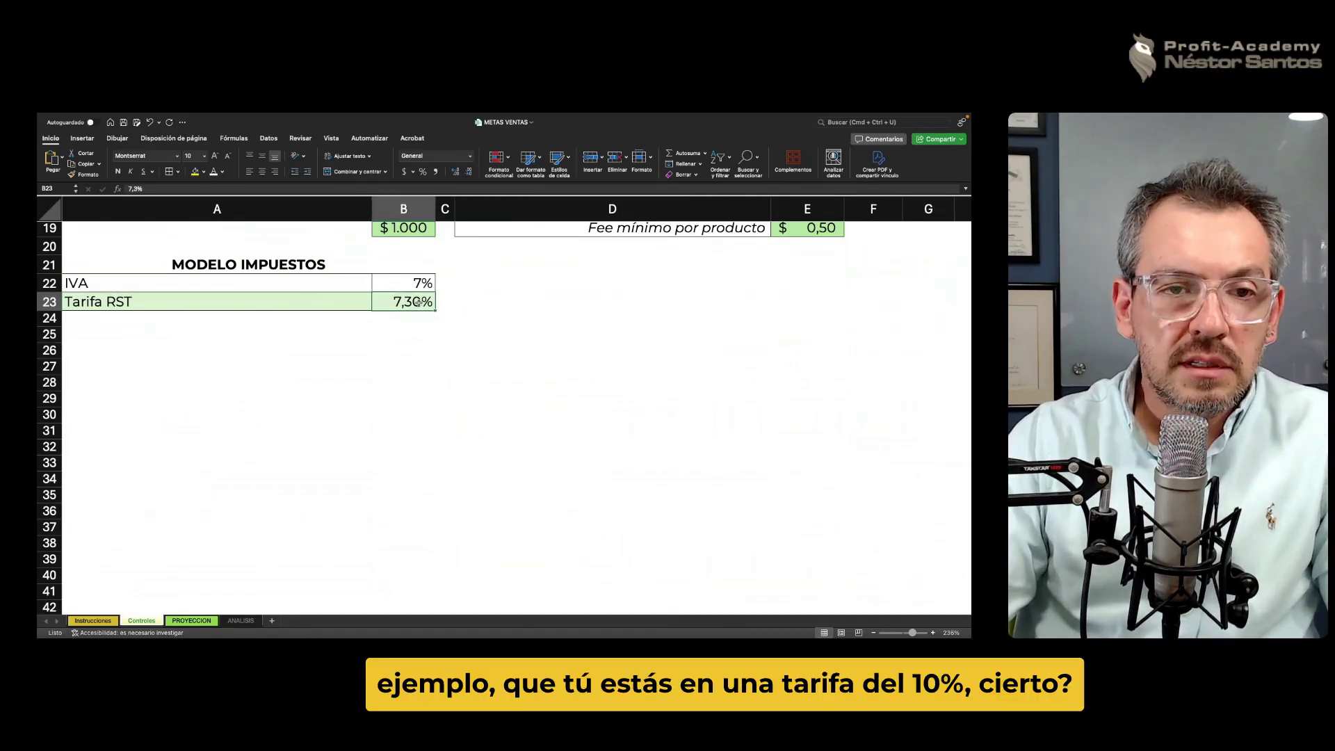
pyautogui.write('10')
pyautogui.press('Return')
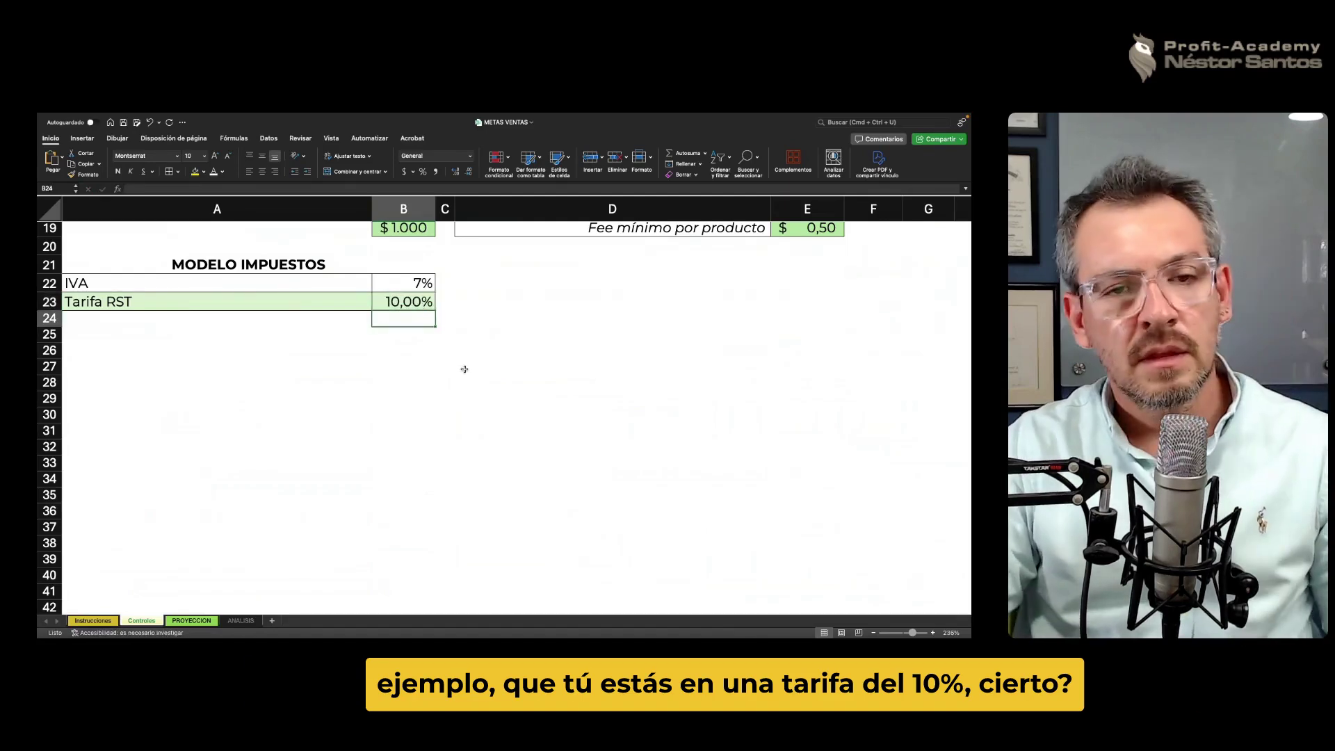
pyautogui.scroll(1, 464, 371)
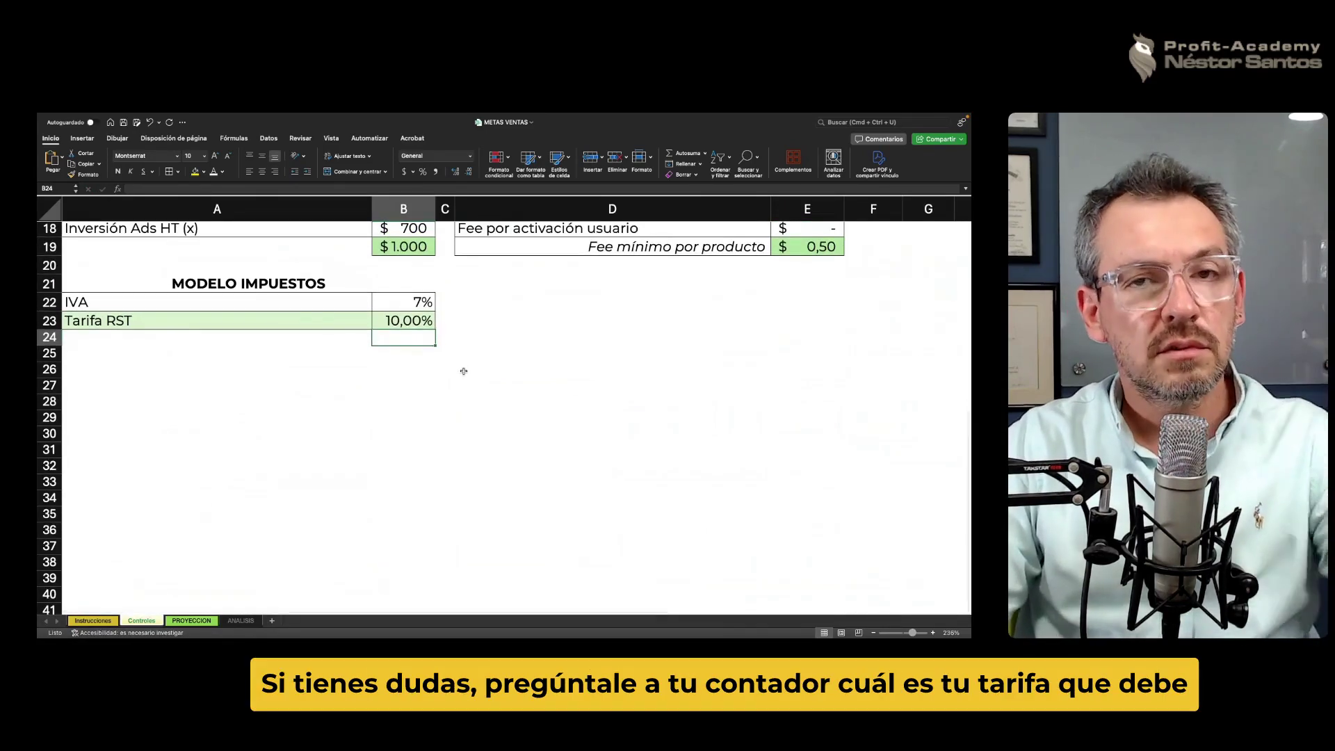
pyautogui.scroll(1, 464, 371)
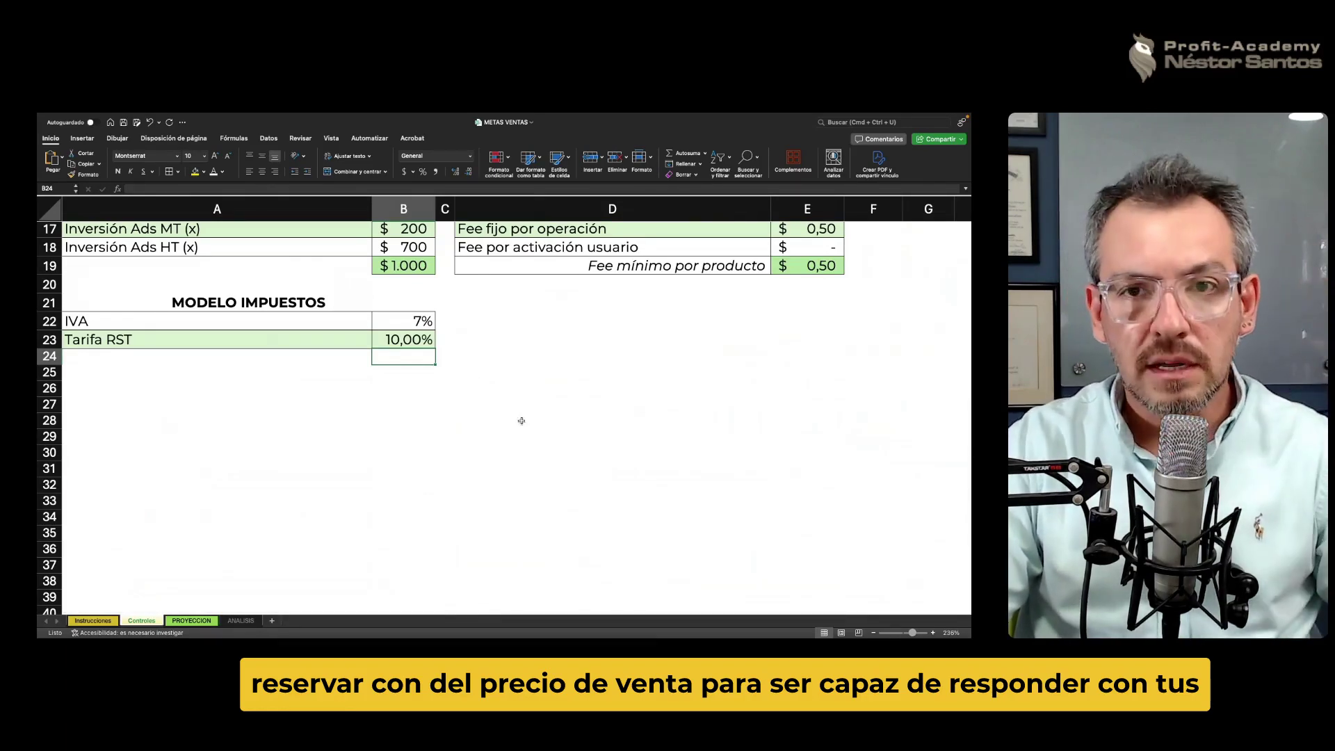
pyautogui.scroll(1, 521, 417)
pyautogui.scroll(2, 524, 398)
pyautogui.scroll(2, 525, 399)
# Review the product cost and margin figures on Controles, then return to PROYECCION.
pyautogui.scroll(3, 526, 399)
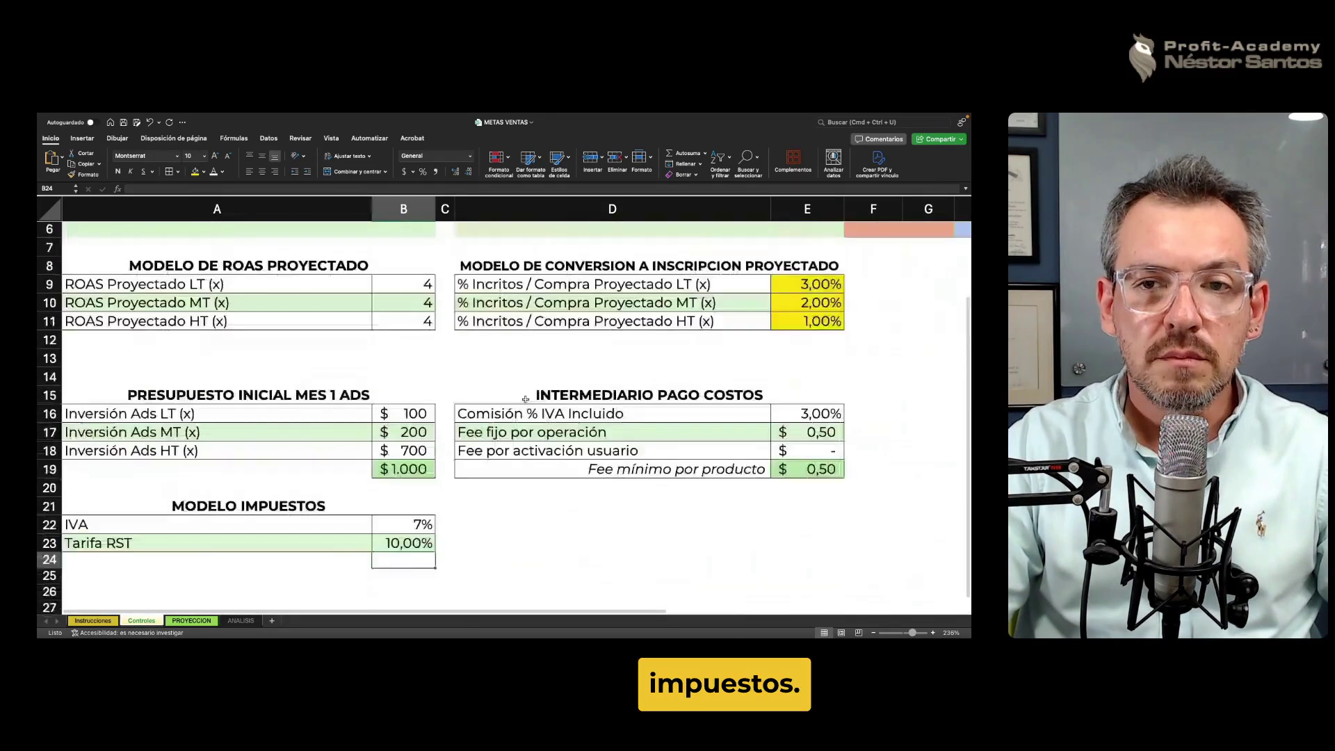
pyautogui.scroll(3, 526, 399)
pyautogui.scroll(1, 526, 398)
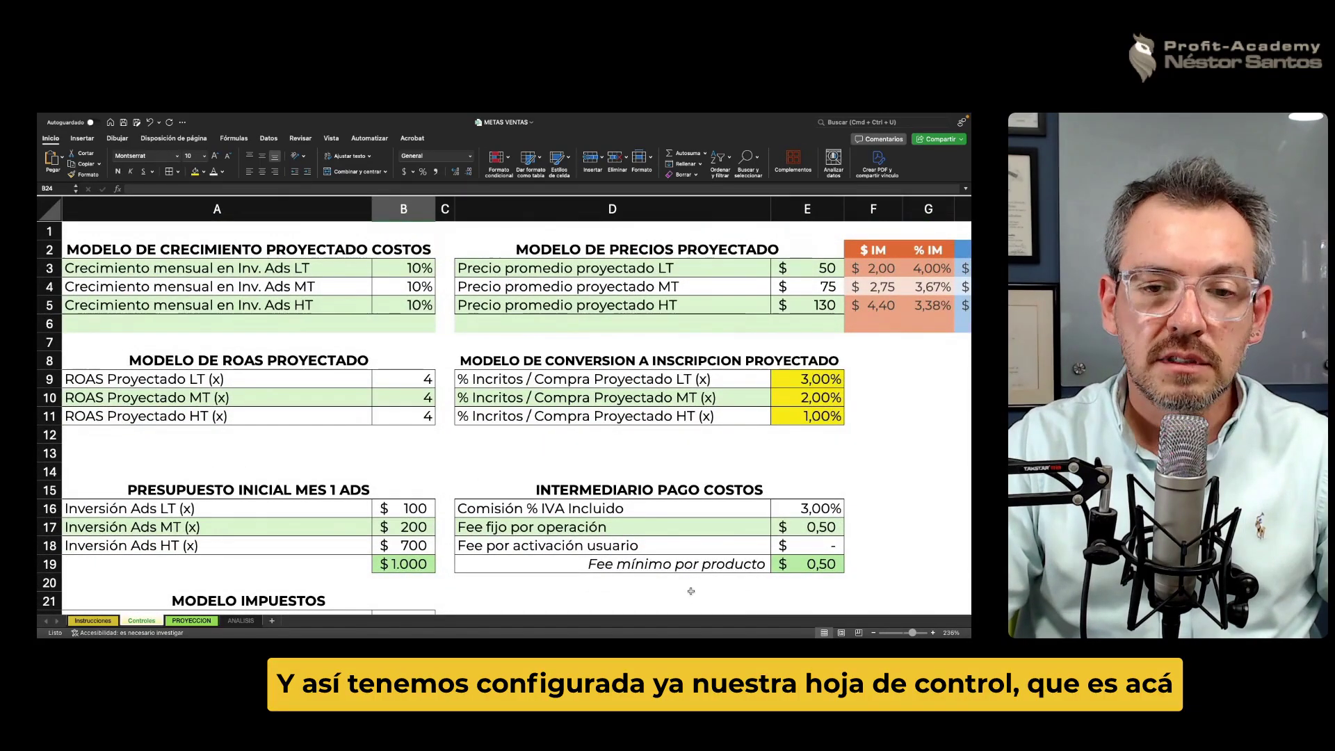
pyautogui.hscroll(3, 521, 612)
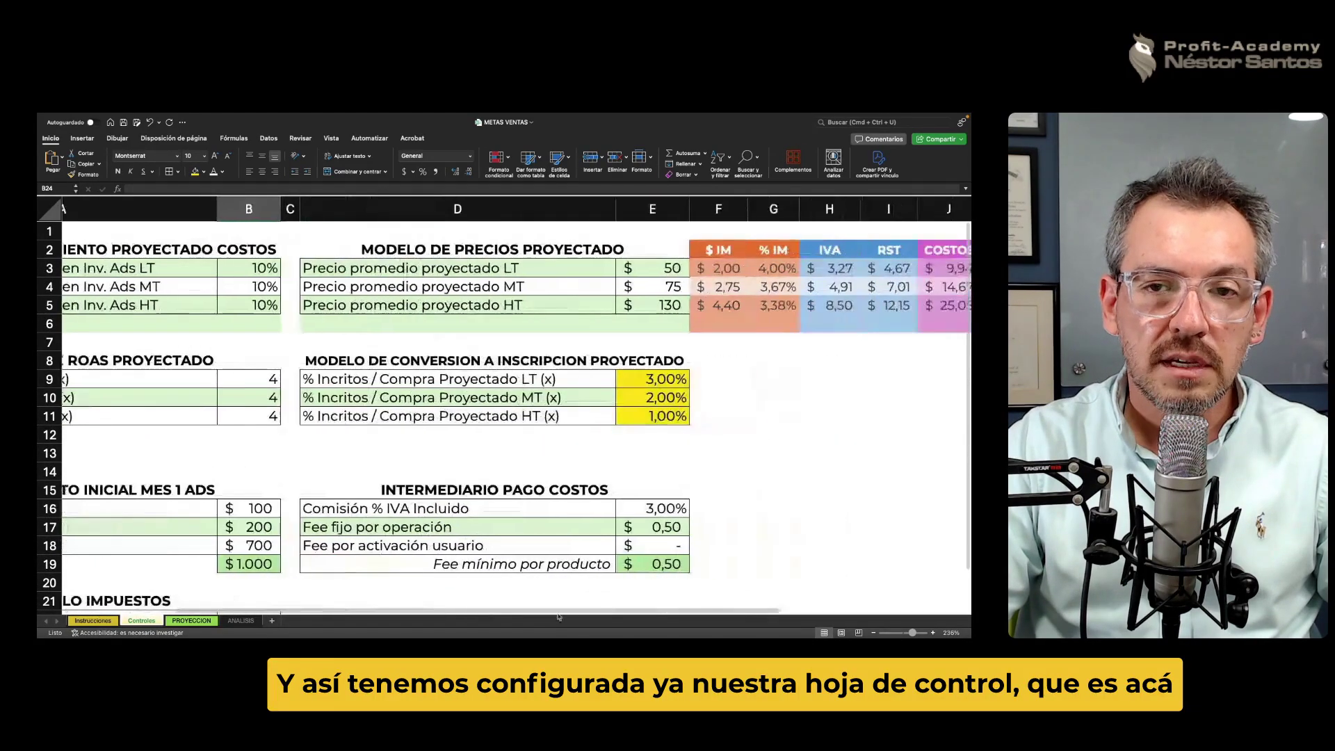
pyautogui.hscroll(2, 586, 618)
pyautogui.hscroll(1, 586, 618)
pyautogui.hscroll(2, 646, 620)
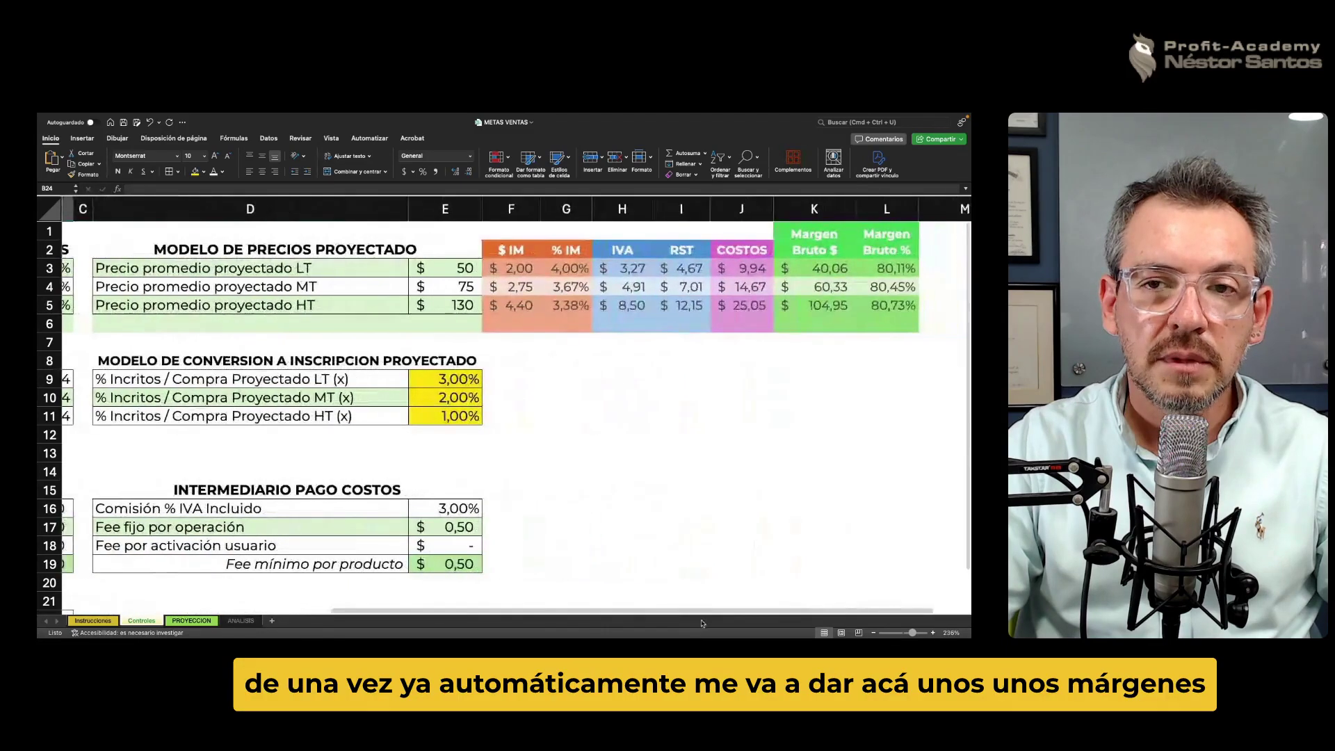
pyautogui.click(723, 379)
pyautogui.moveTo(517, 270); pyautogui.dragTo(828, 306)
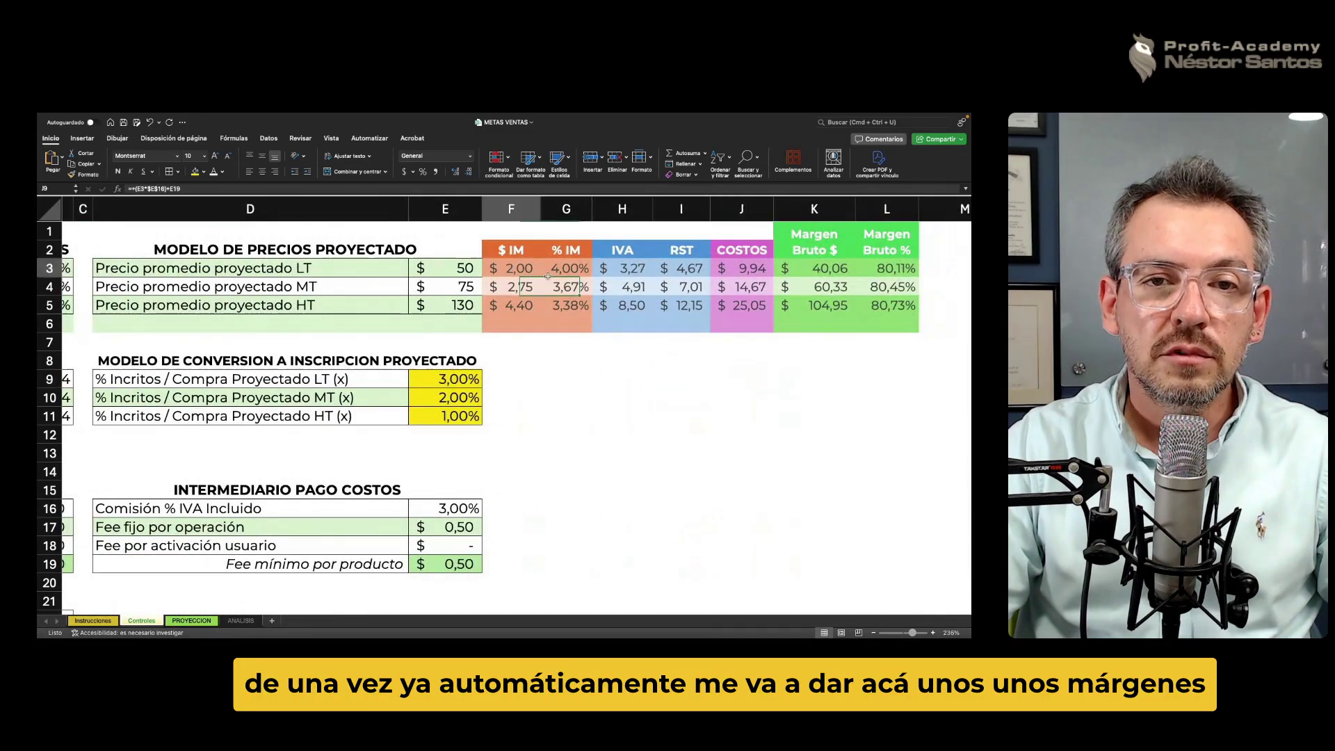
pyautogui.click(827, 357)
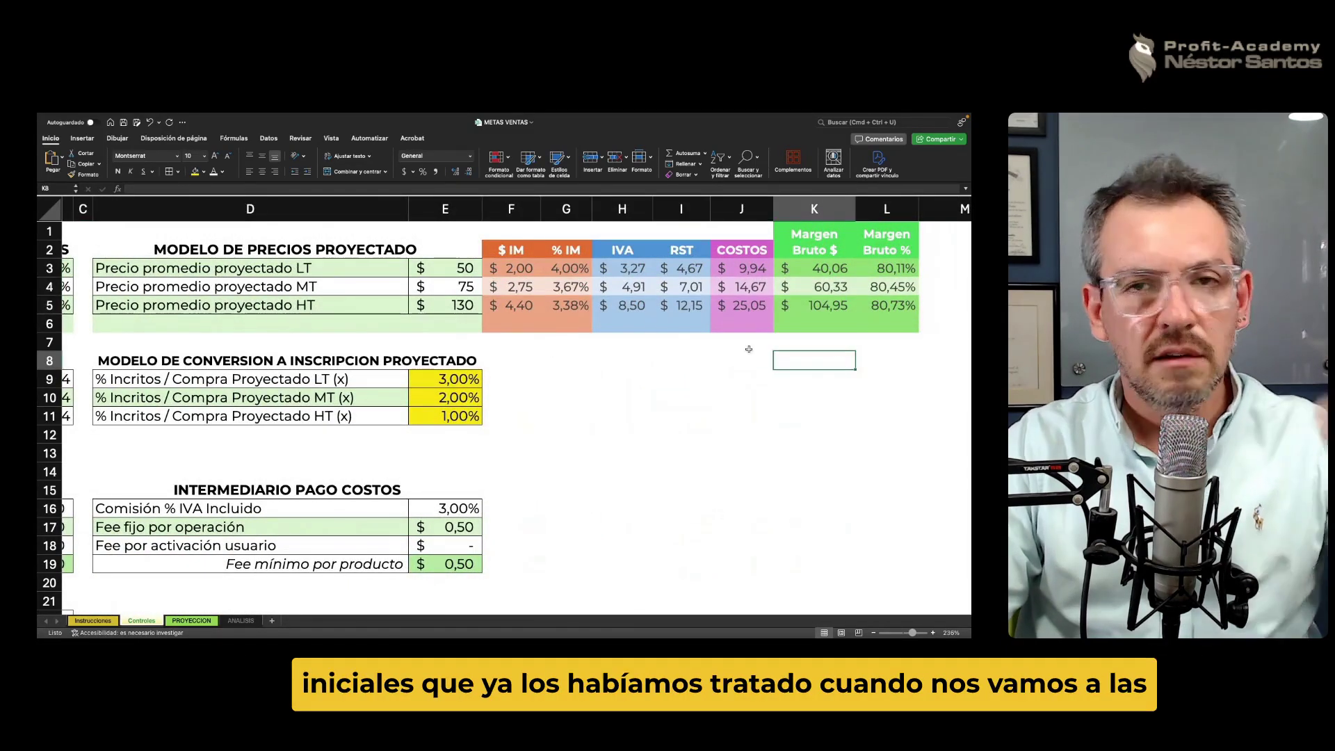
pyautogui.click(196, 620)
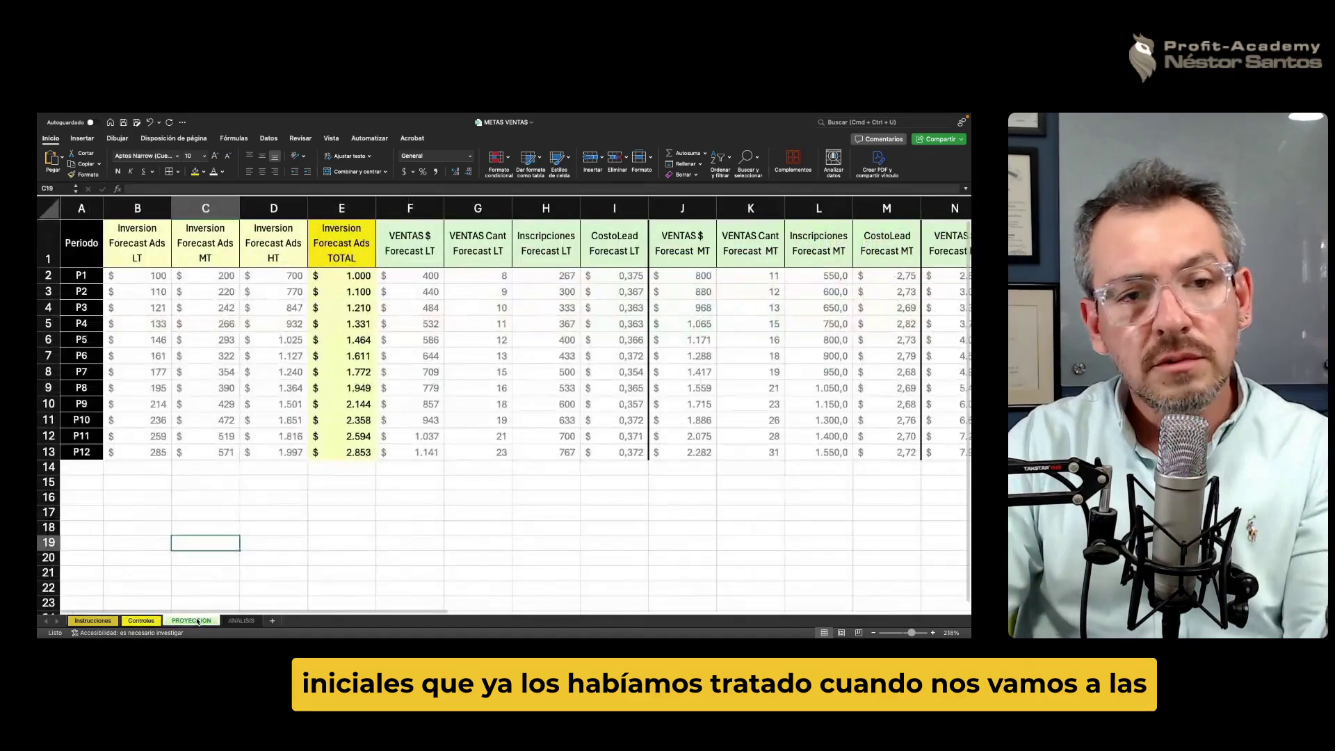
pyautogui.click(340, 558)
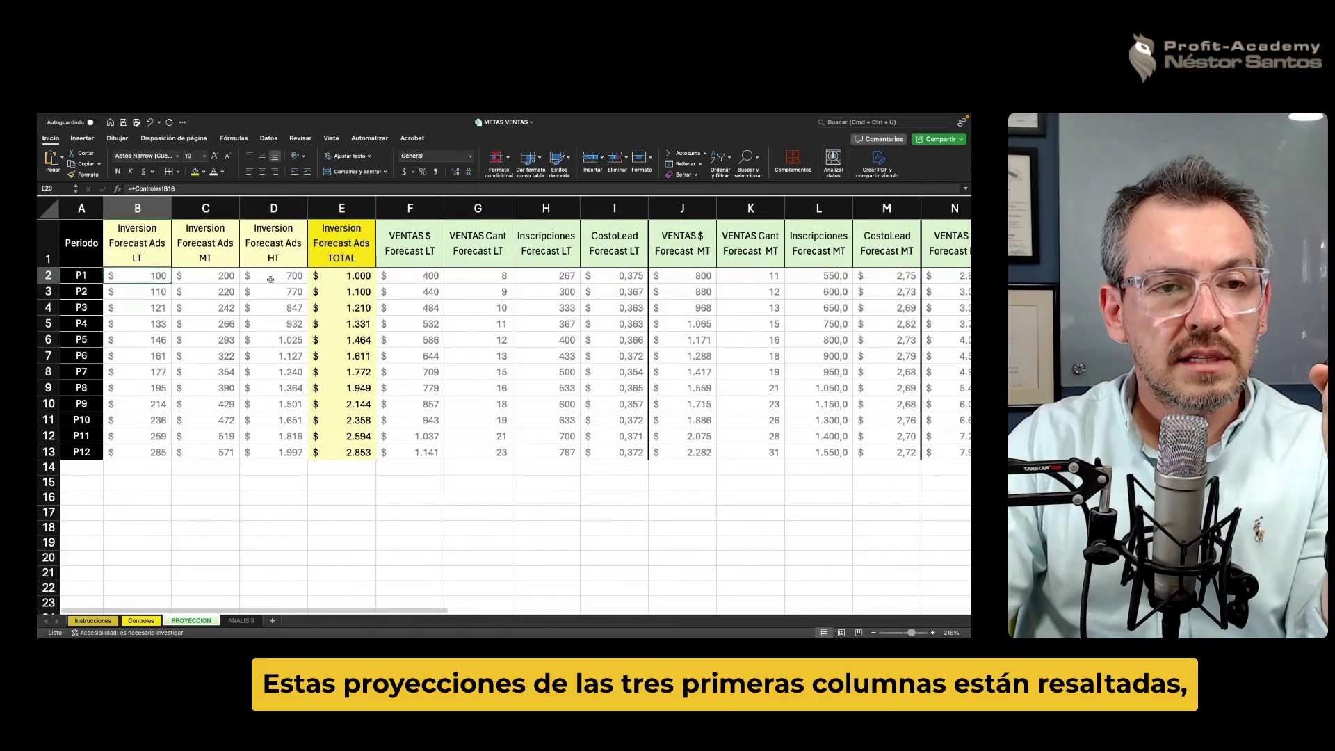
pyautogui.moveTo(137, 208); pyautogui.dragTo(260, 212)
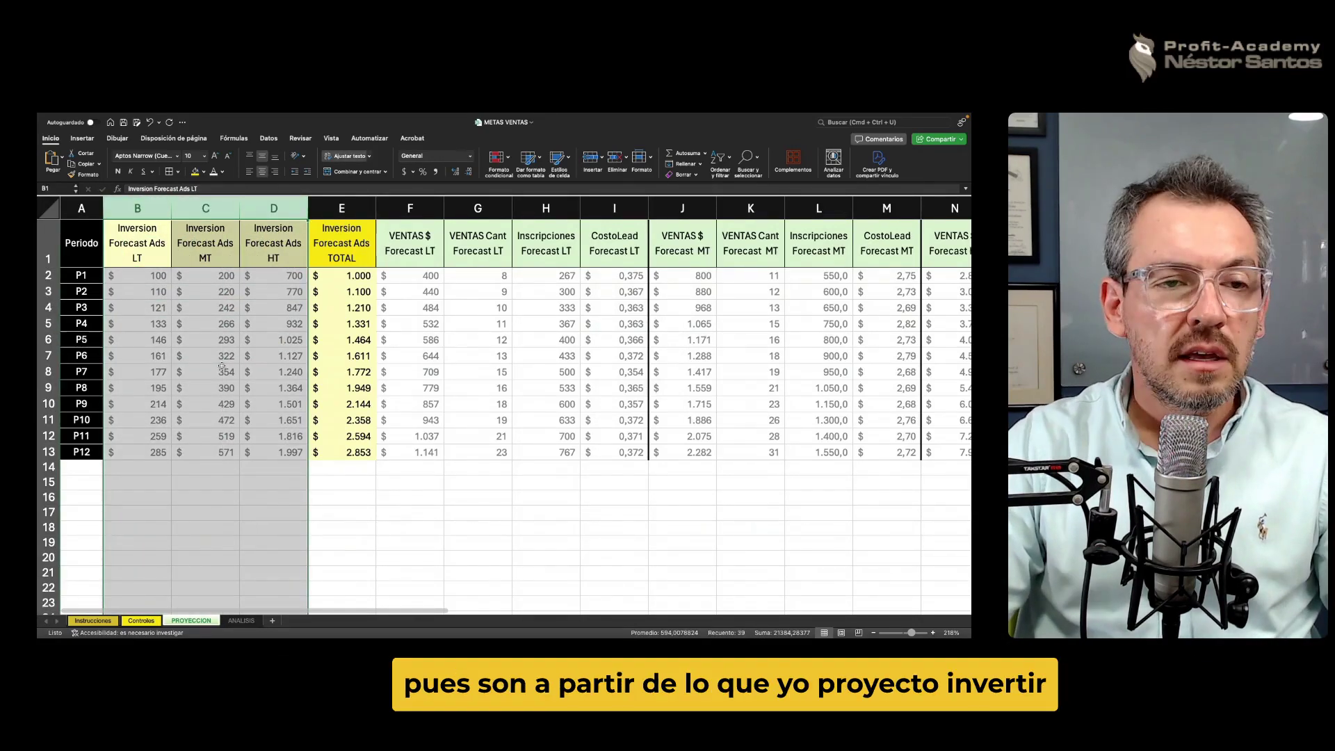
pyautogui.scroll(2, 222, 366)
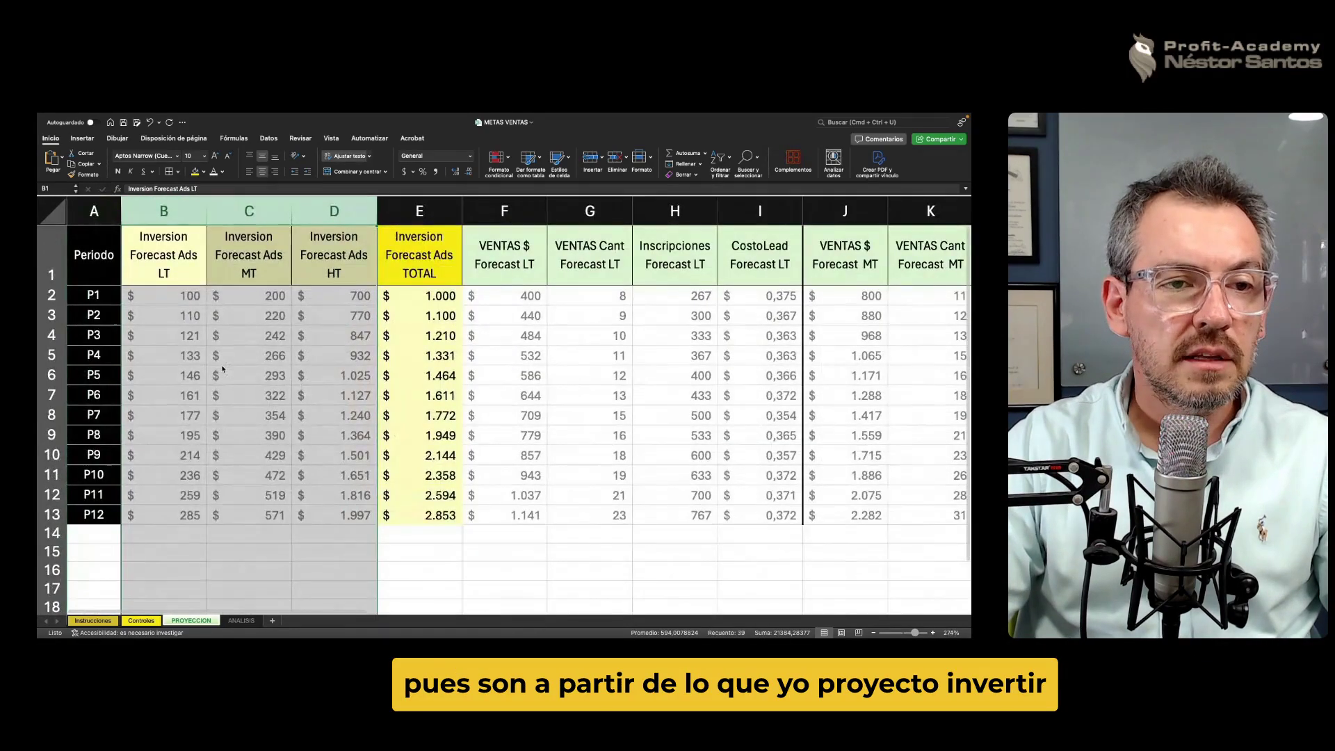
pyautogui.scroll(1, 223, 369)
pyautogui.scroll(1, 222, 369)
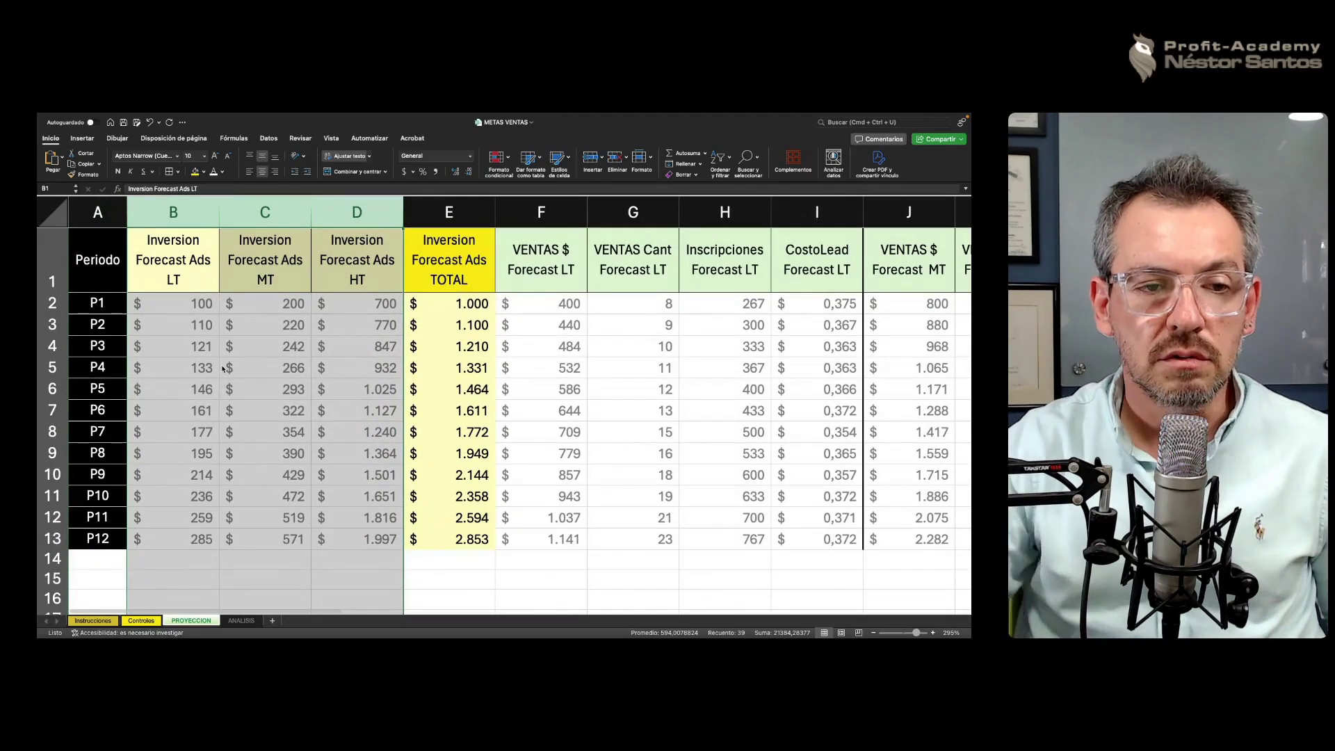
pyautogui.click(264, 559)
# AutoSum the LT investments in B14 (2.138) and fill across to D14 (4.277, 14.969).
pyautogui.click(351, 559)
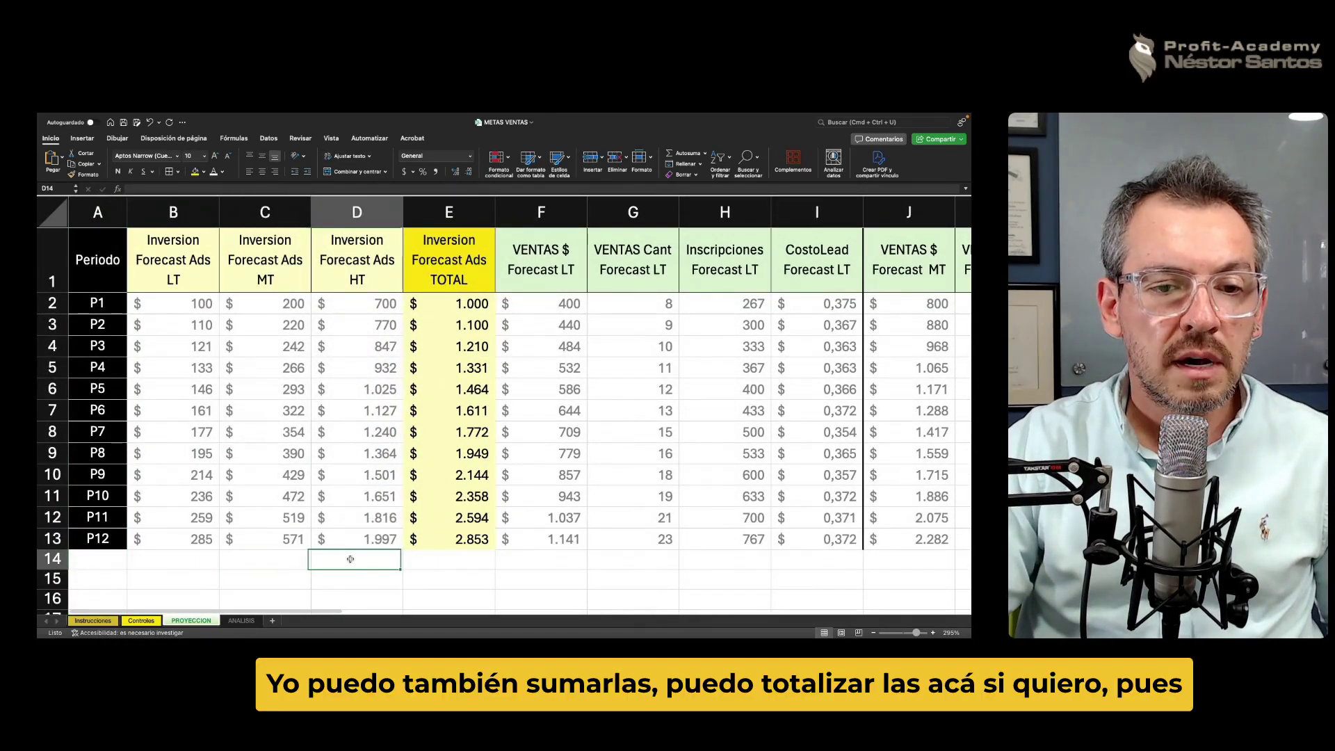
pyautogui.click(205, 558)
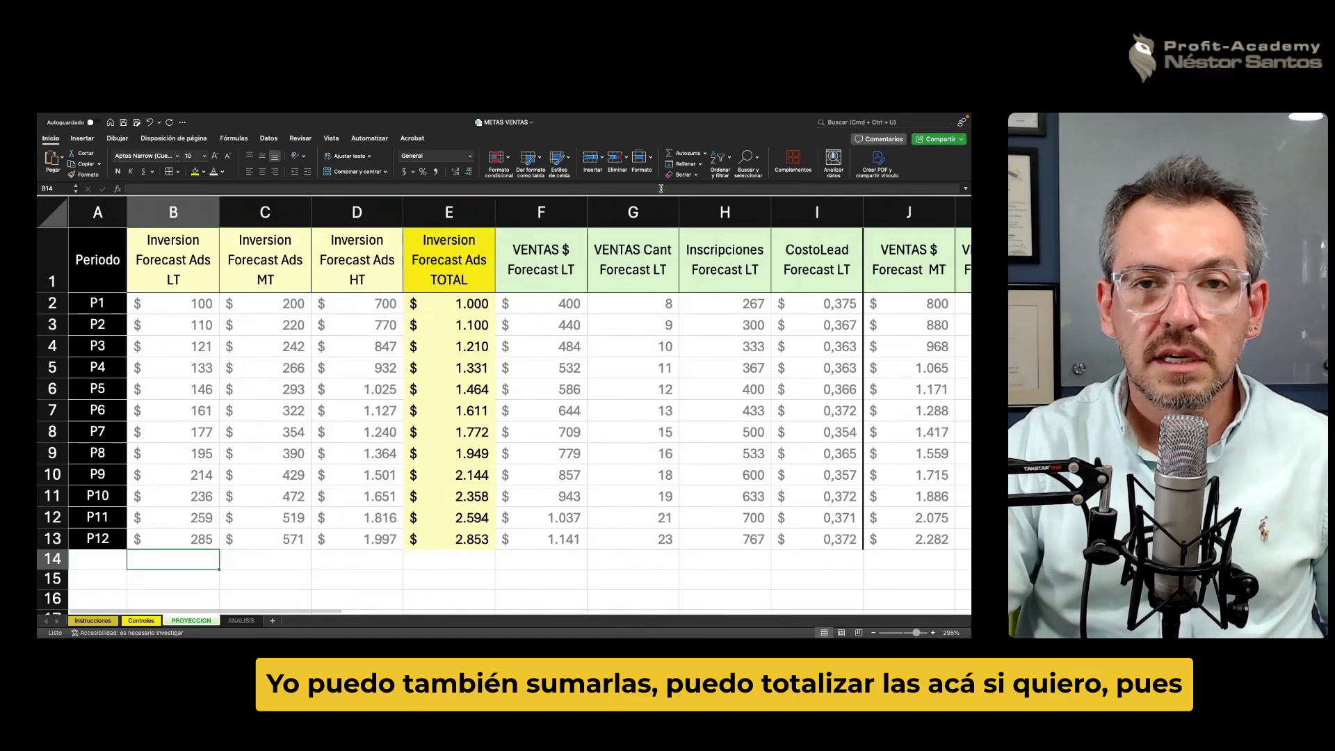
pyautogui.click(675, 154)
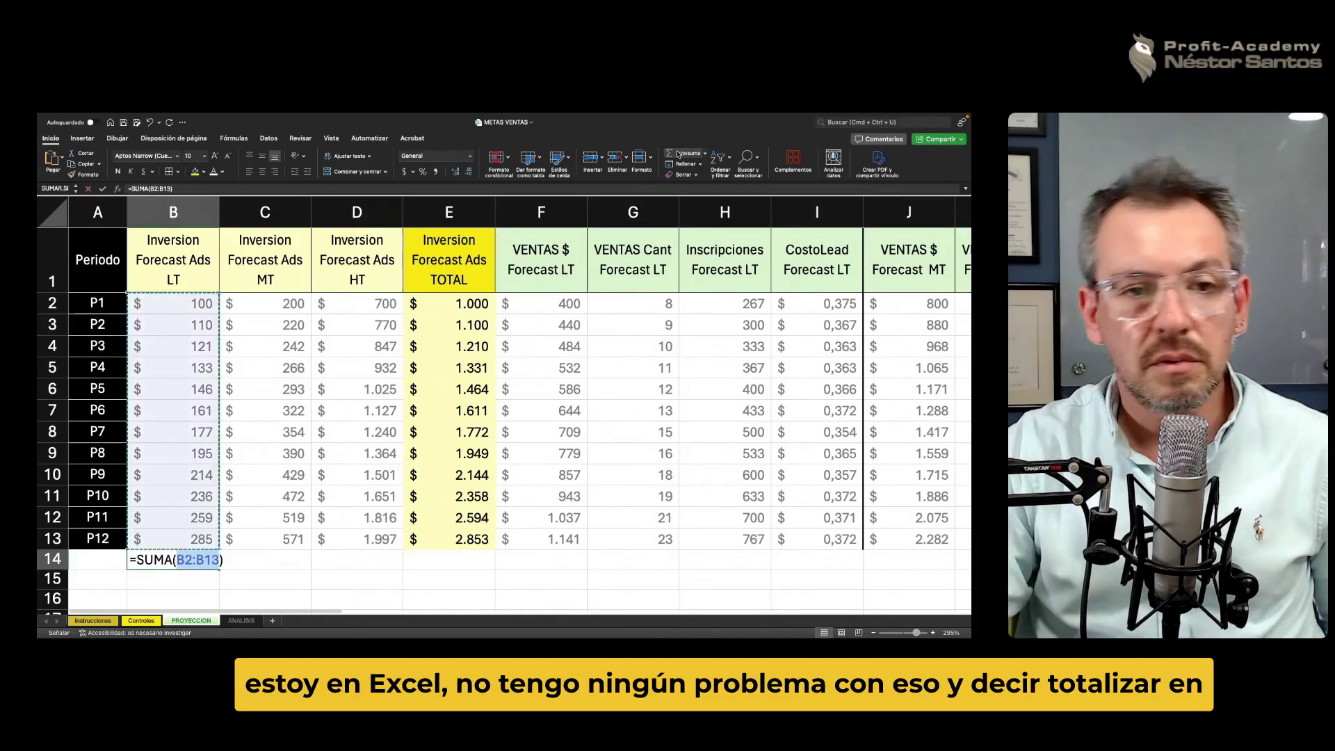
pyautogui.press('Return')
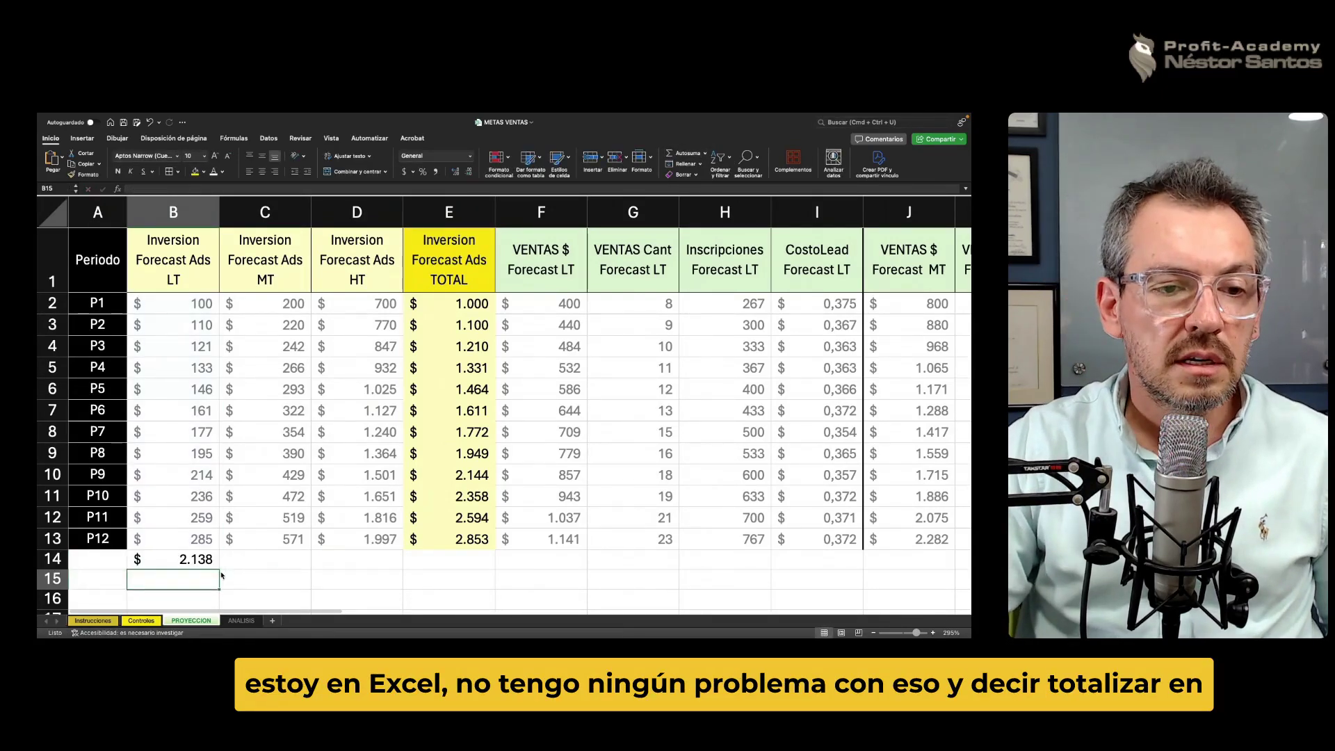
pyautogui.press('Up')
pyautogui.moveTo(374, 576); pyautogui.dragTo(375, 566)
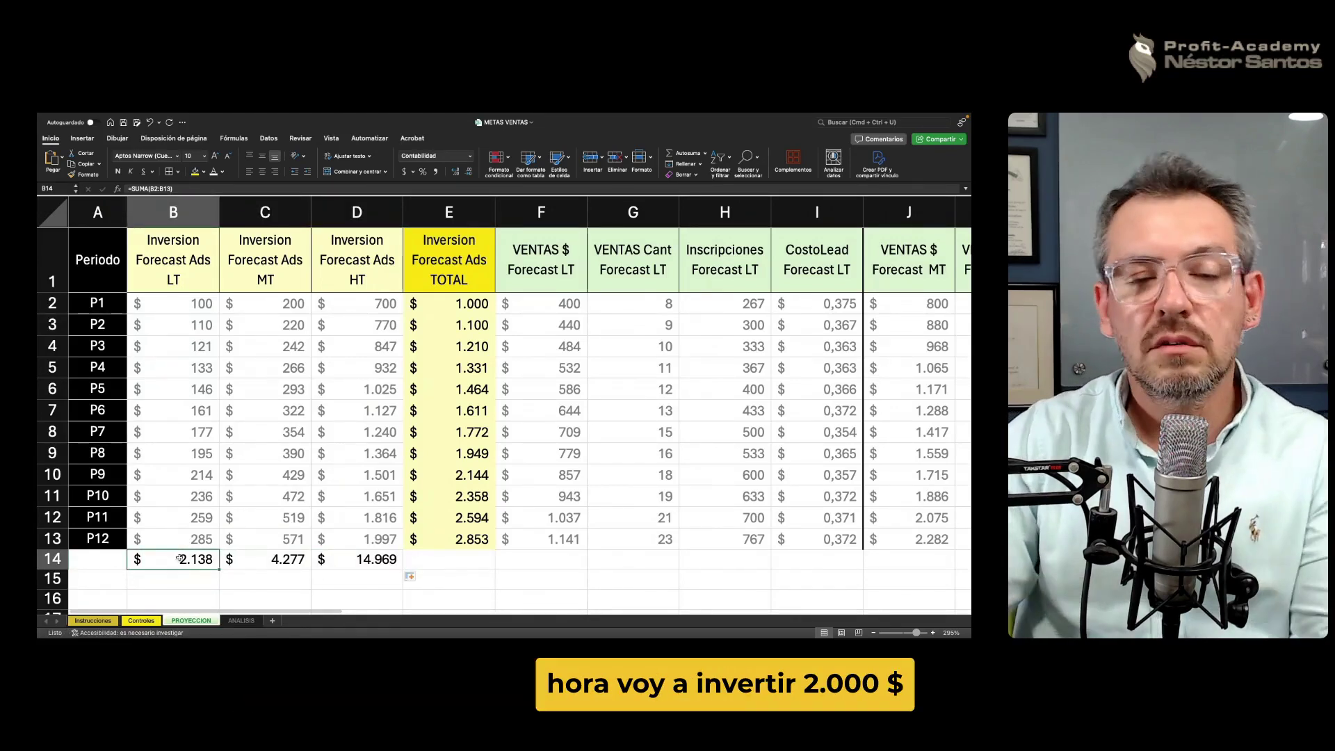
pyautogui.press('Right')
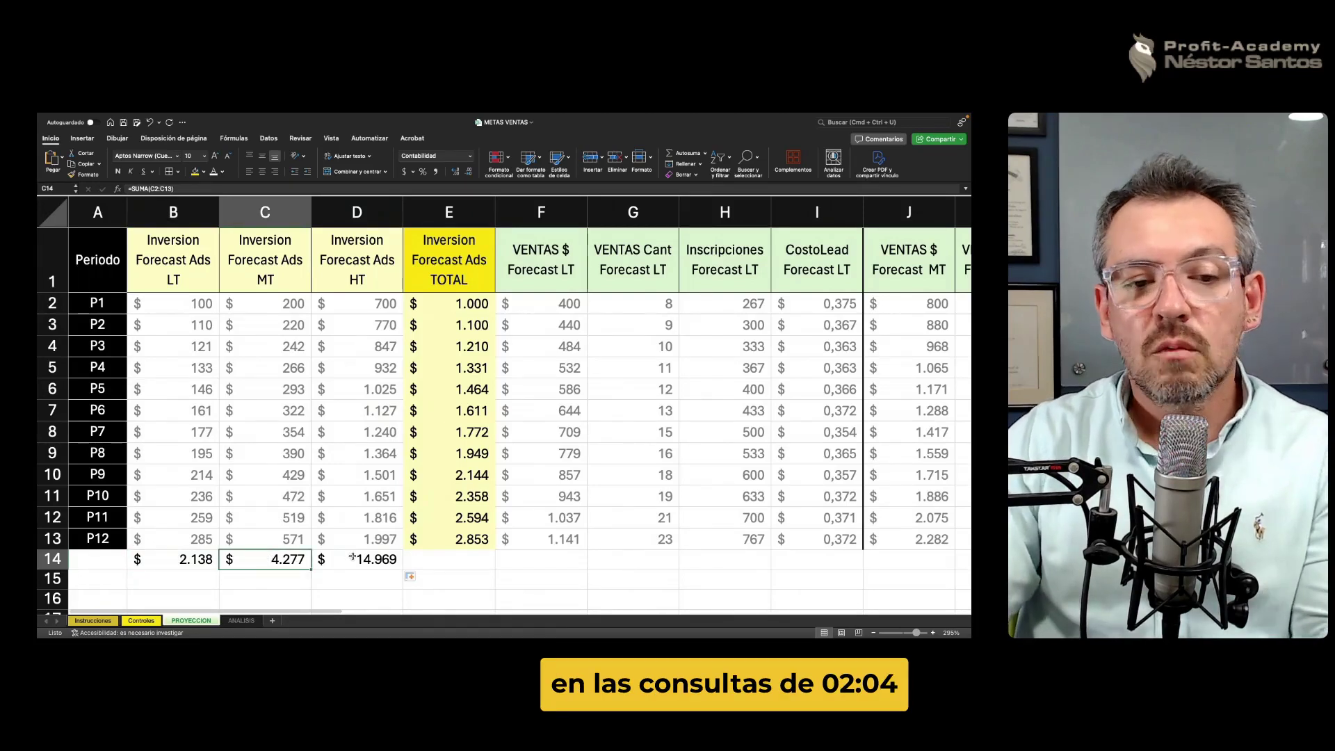
pyautogui.click(353, 557)
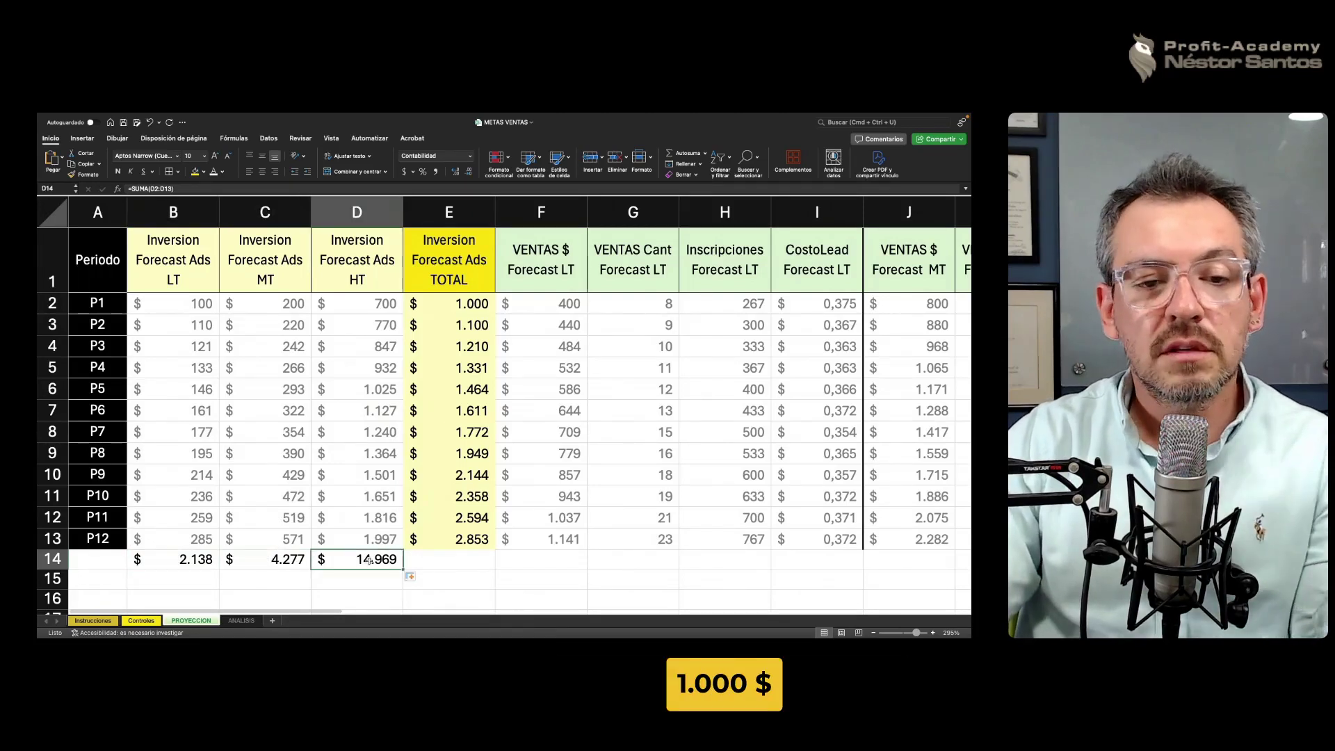
# AutoSum the TOTAL investment column in E14, giving a grand total of 21.384.
pyautogui.click(454, 562)
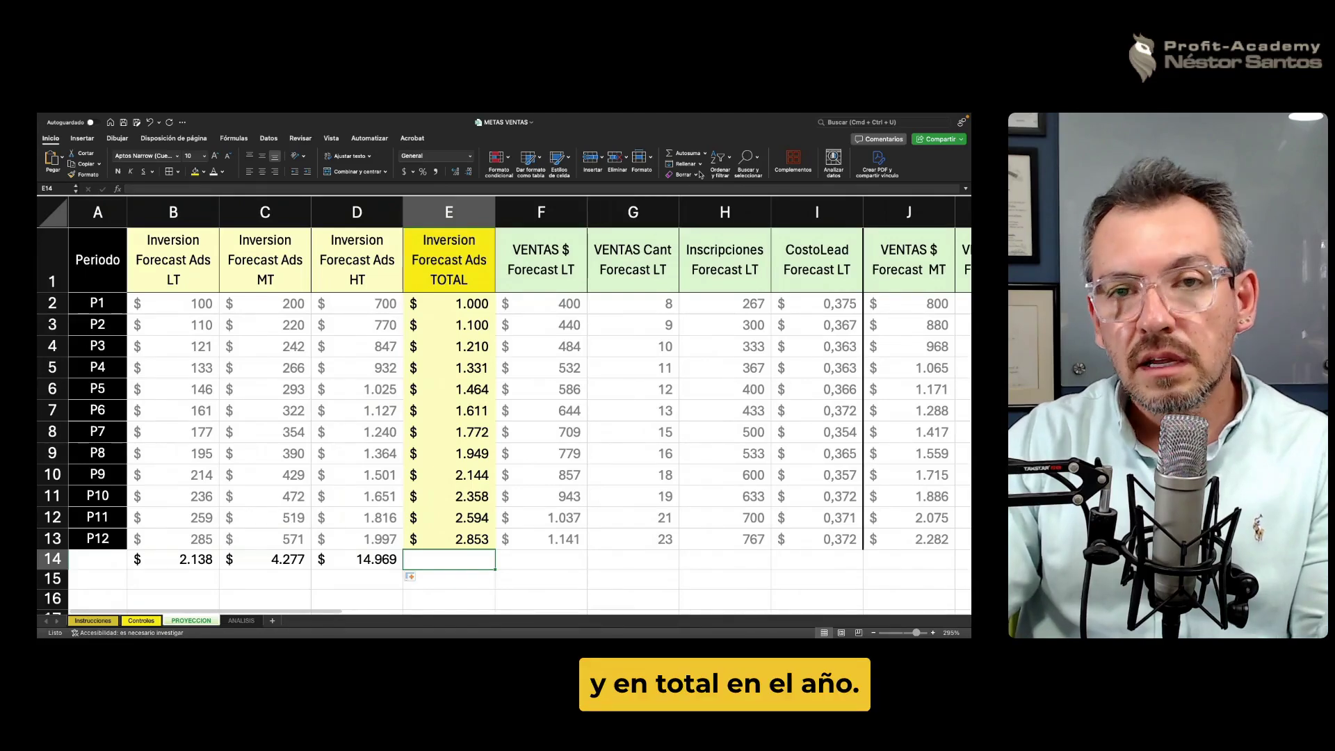
pyautogui.click(679, 157)
pyautogui.press('Return')
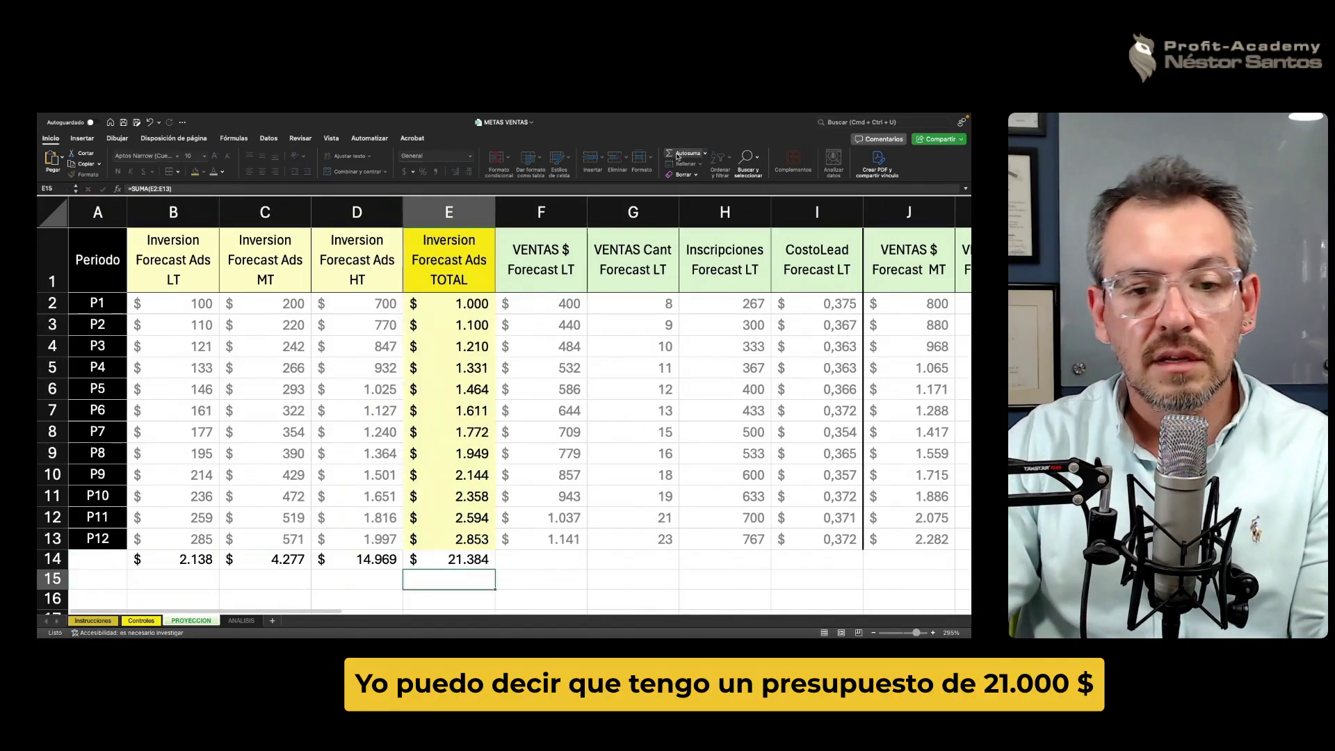
pyautogui.press('Up')
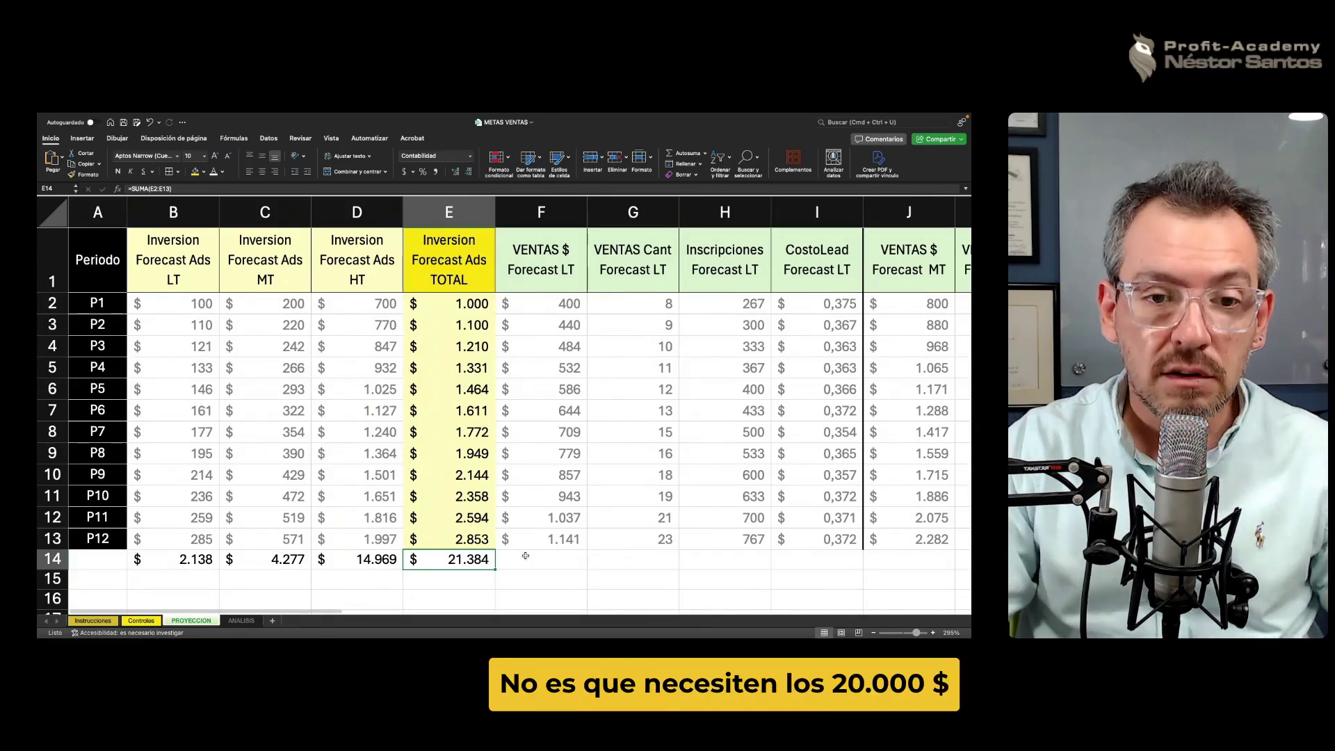
pyautogui.click(534, 566)
pyautogui.click(467, 560)
pyautogui.click(507, 560)
pyautogui.click(478, 559)
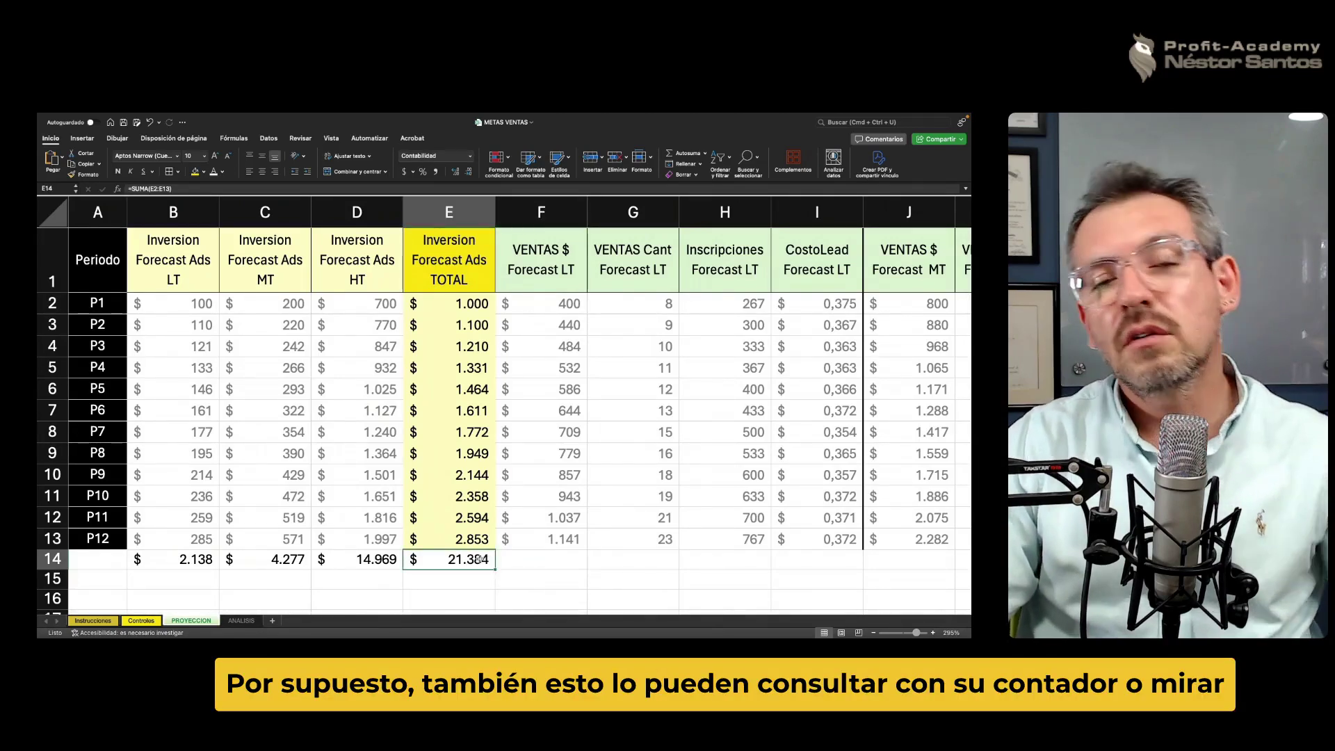
pyautogui.click(517, 560)
pyautogui.click(471, 560)
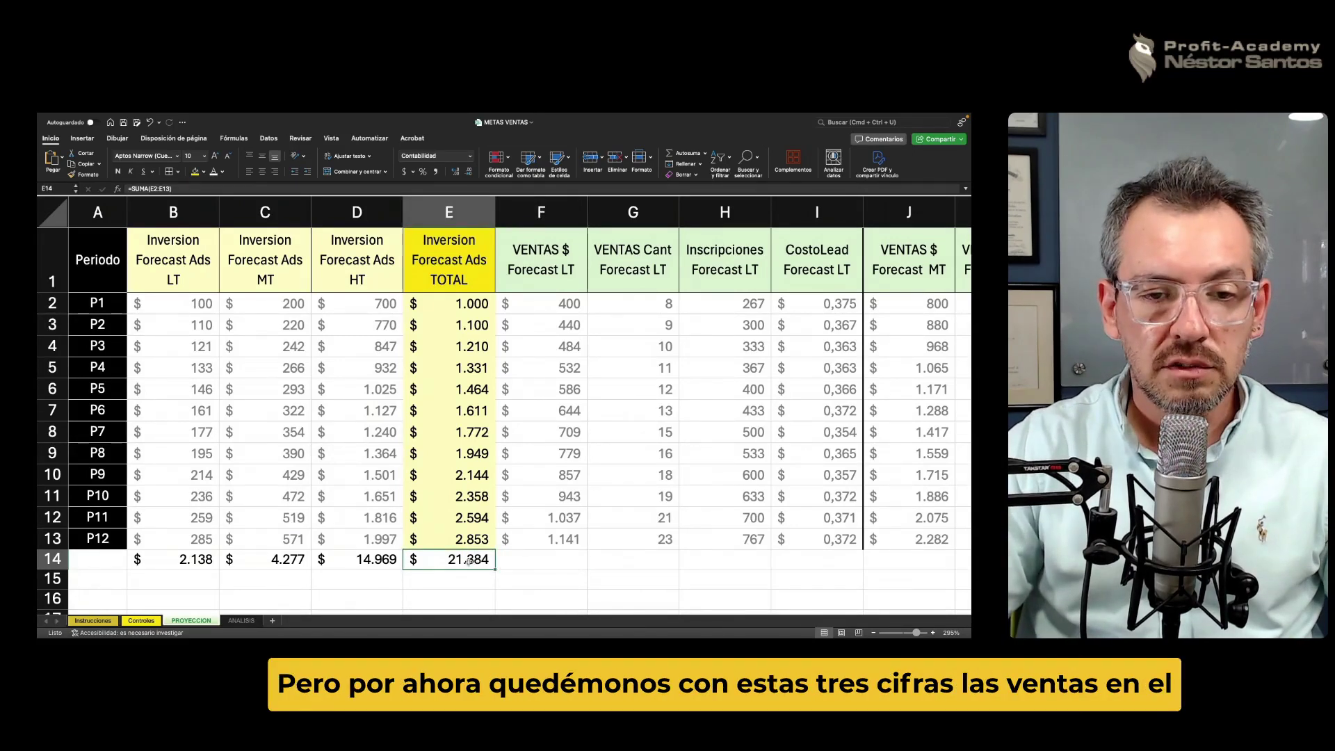
# Delete the temporary investment totals from row 14.
pyautogui.press('Delete')
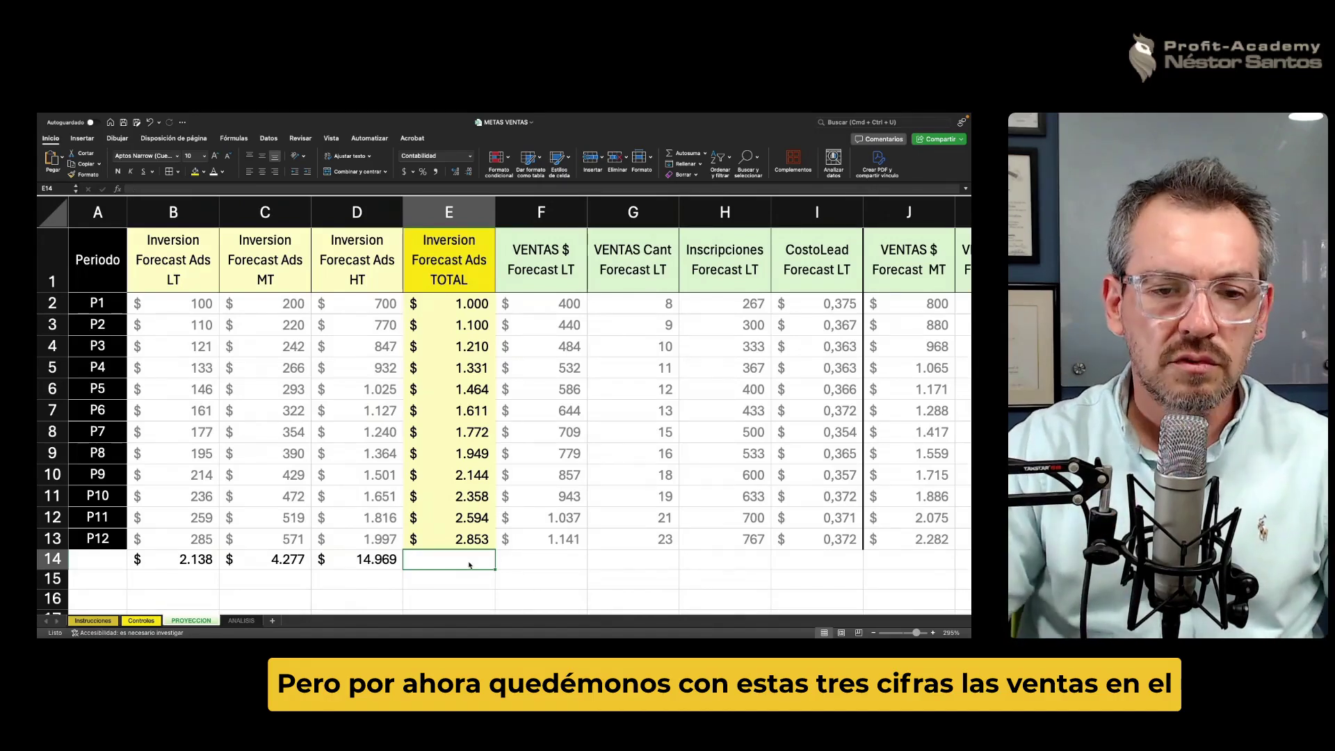
pyautogui.press('Left')
pyautogui.press('Delete')
pyautogui.press('Left')
pyautogui.press('Delete')
pyautogui.press('Left')
# Trace the P1 LT investment in B2 (=+Controles!B16) to the Controles sheet.
pyautogui.click(549, 311)
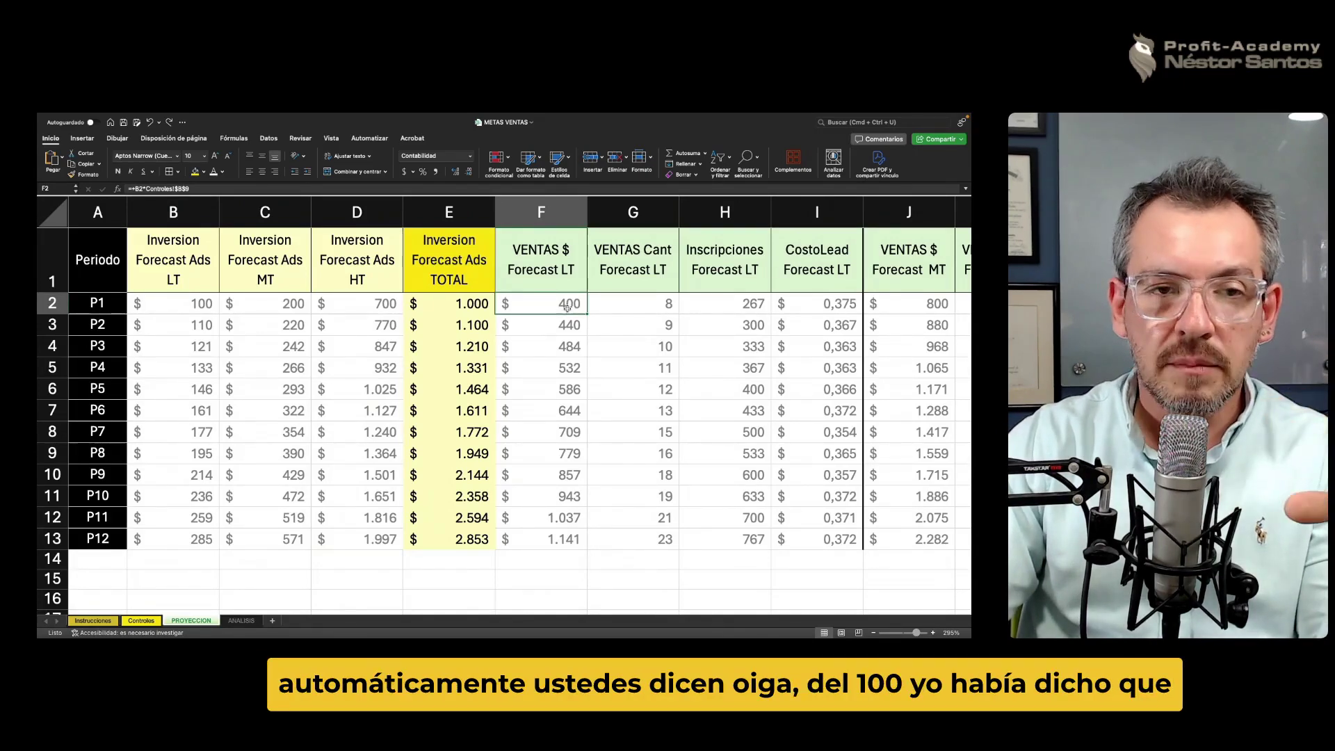
pyautogui.click(210, 301)
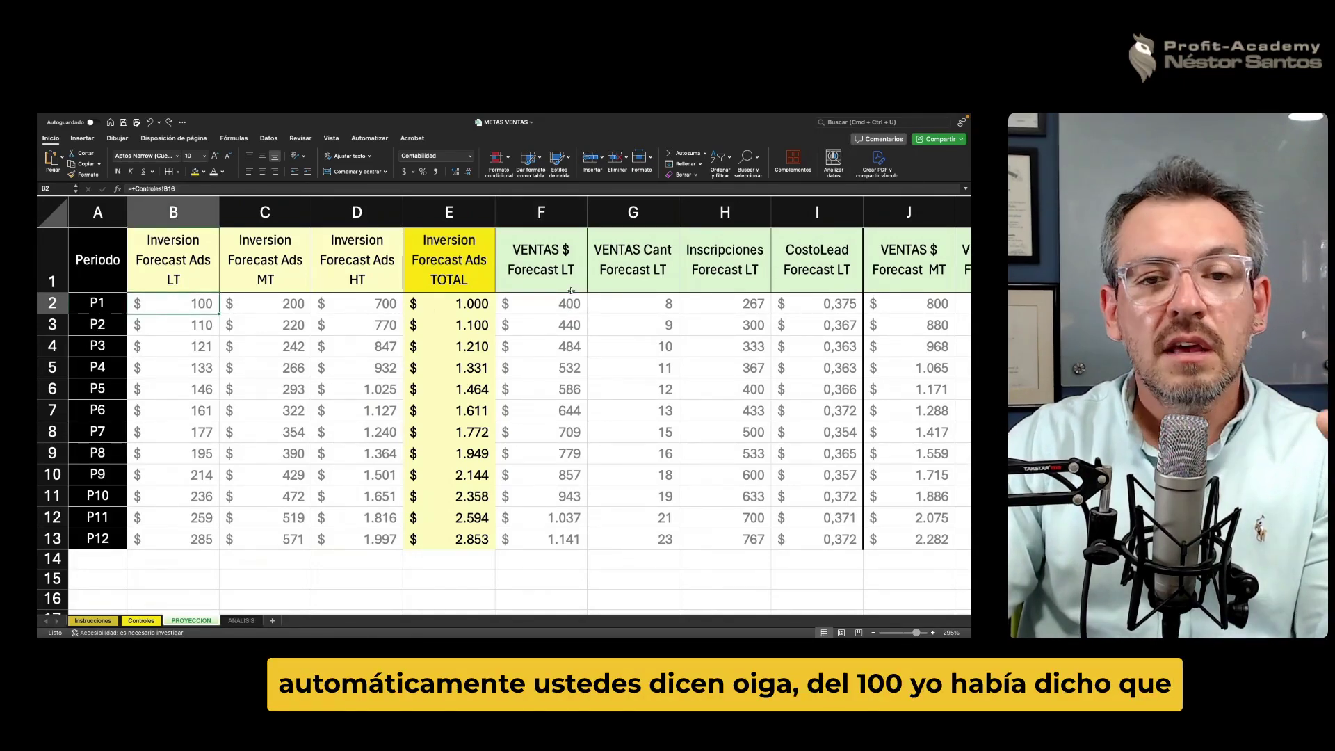
pyautogui.click(142, 621)
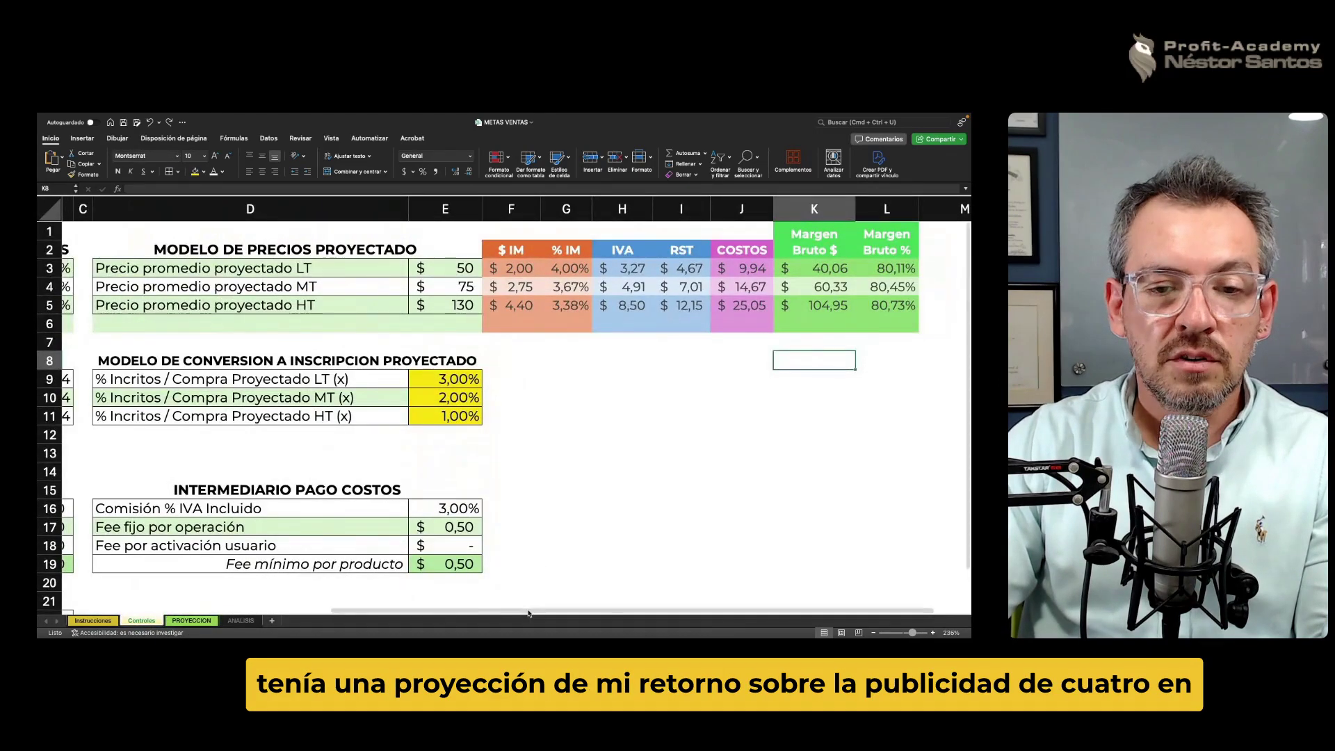
# Check the three projected ROAS values (4) in B9:B11, undo a trial yellow fill, and return to PROYECCION.
pyautogui.click(258, 612)
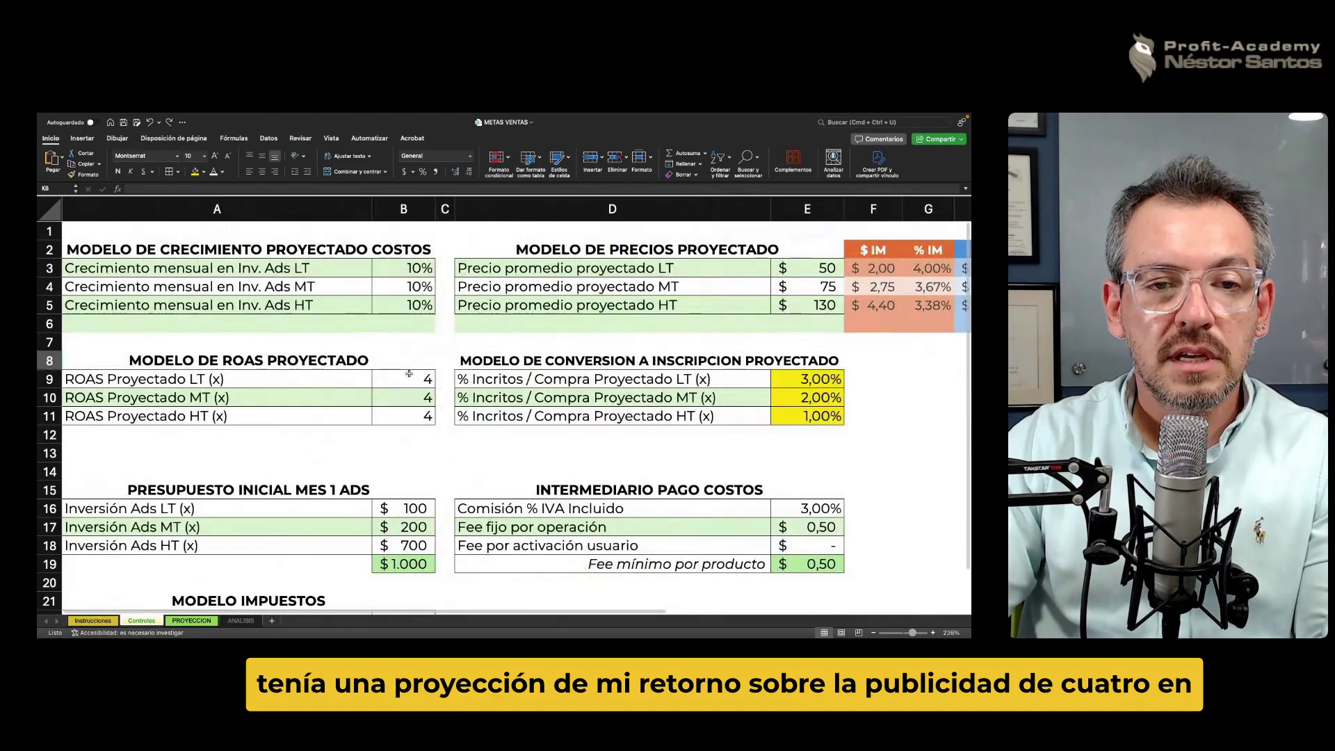
pyautogui.moveTo(409, 374); pyautogui.dragTo(409, 415)
pyautogui.click(195, 171)
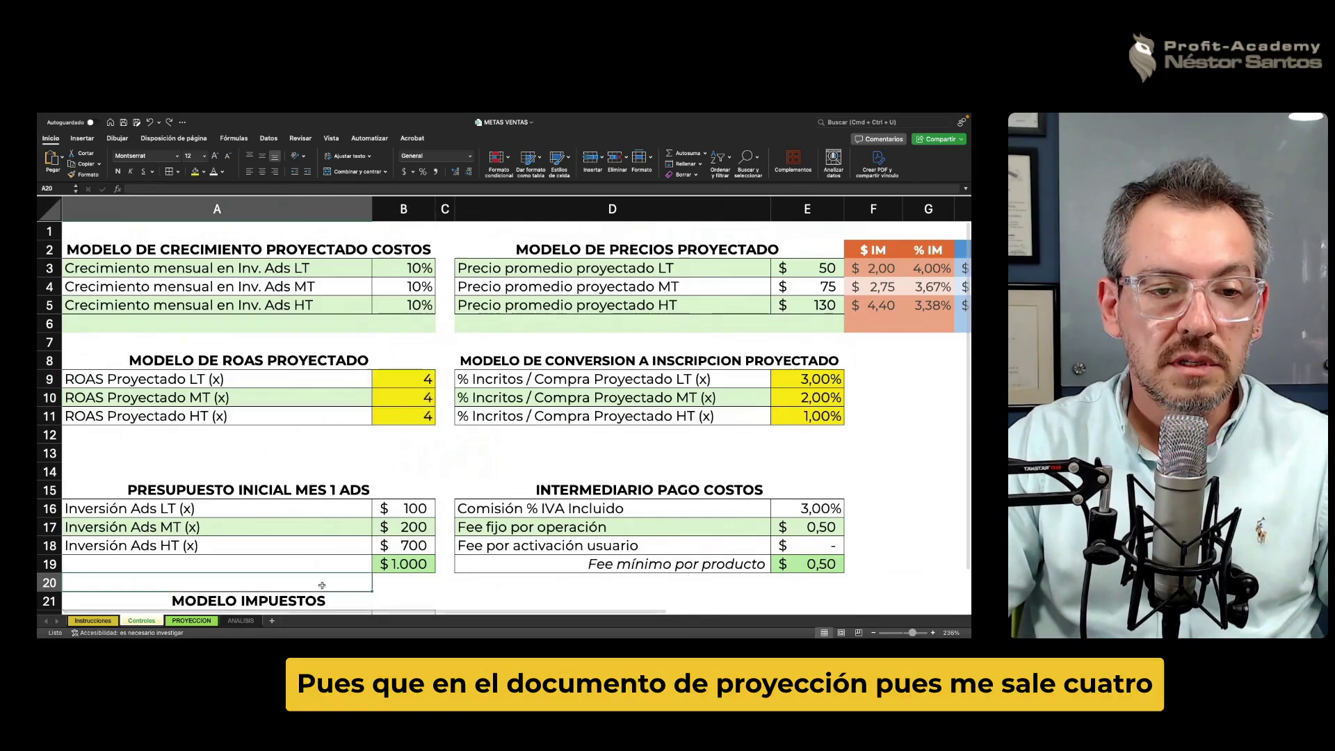
pyautogui.hotkey('ctrl', 'z')
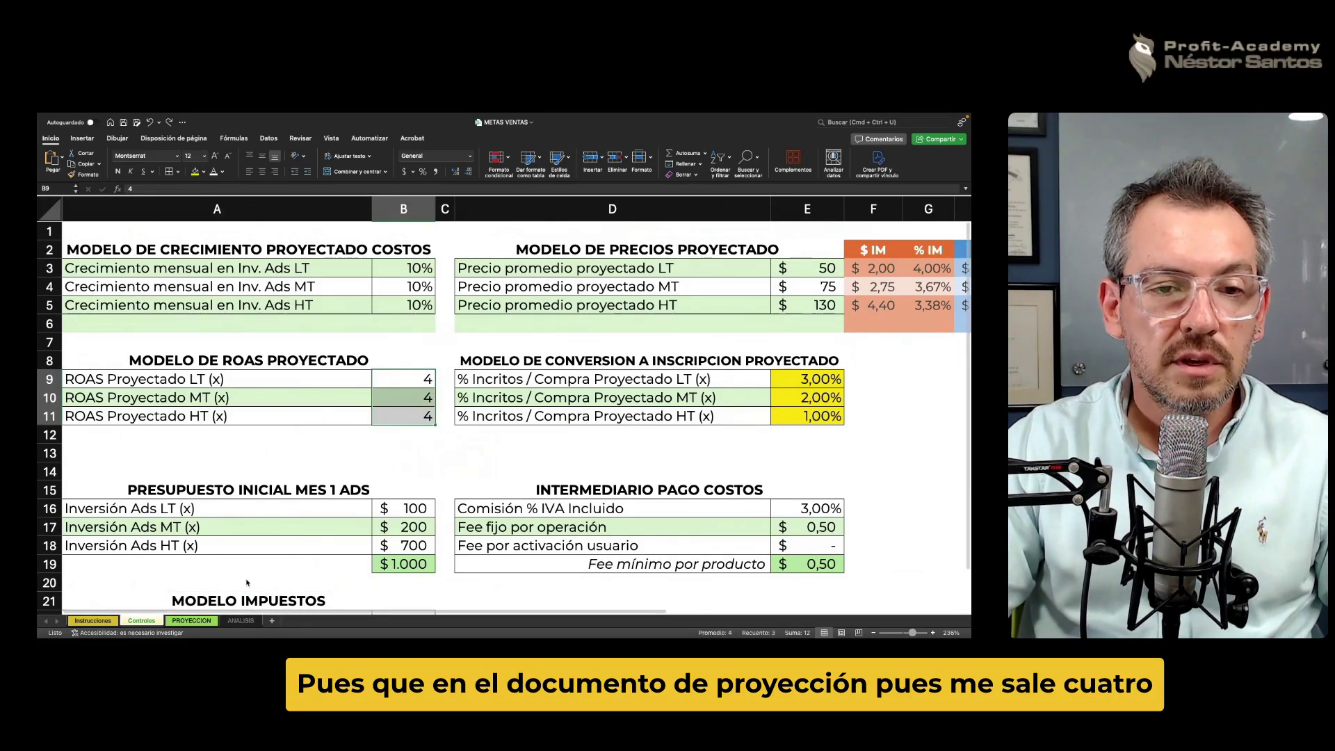
pyautogui.click(191, 620)
pyautogui.click(556, 306)
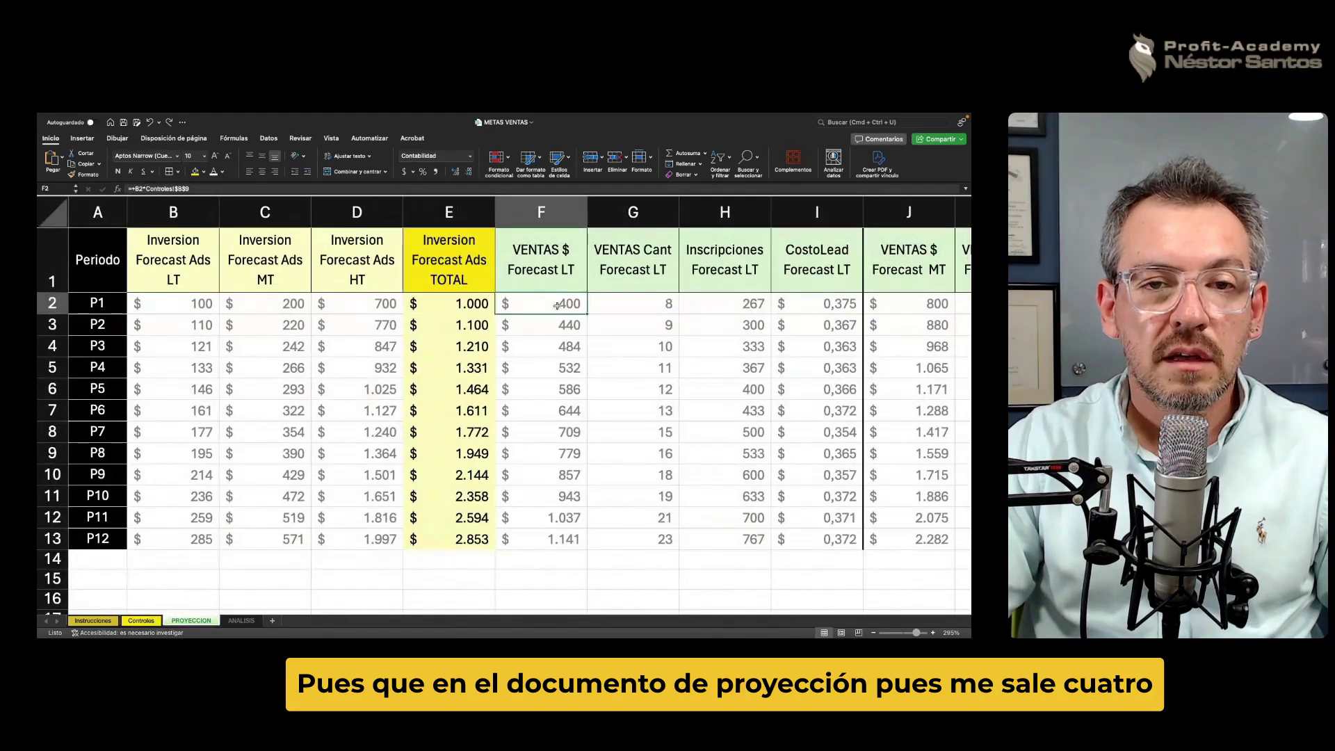
# Highlight the P1 LT investment (100) and LT sales (400) cells in yellow.
pyautogui.keyDown('super'); pyautogui.click(209, 303); pyautogui.keyUp('super')
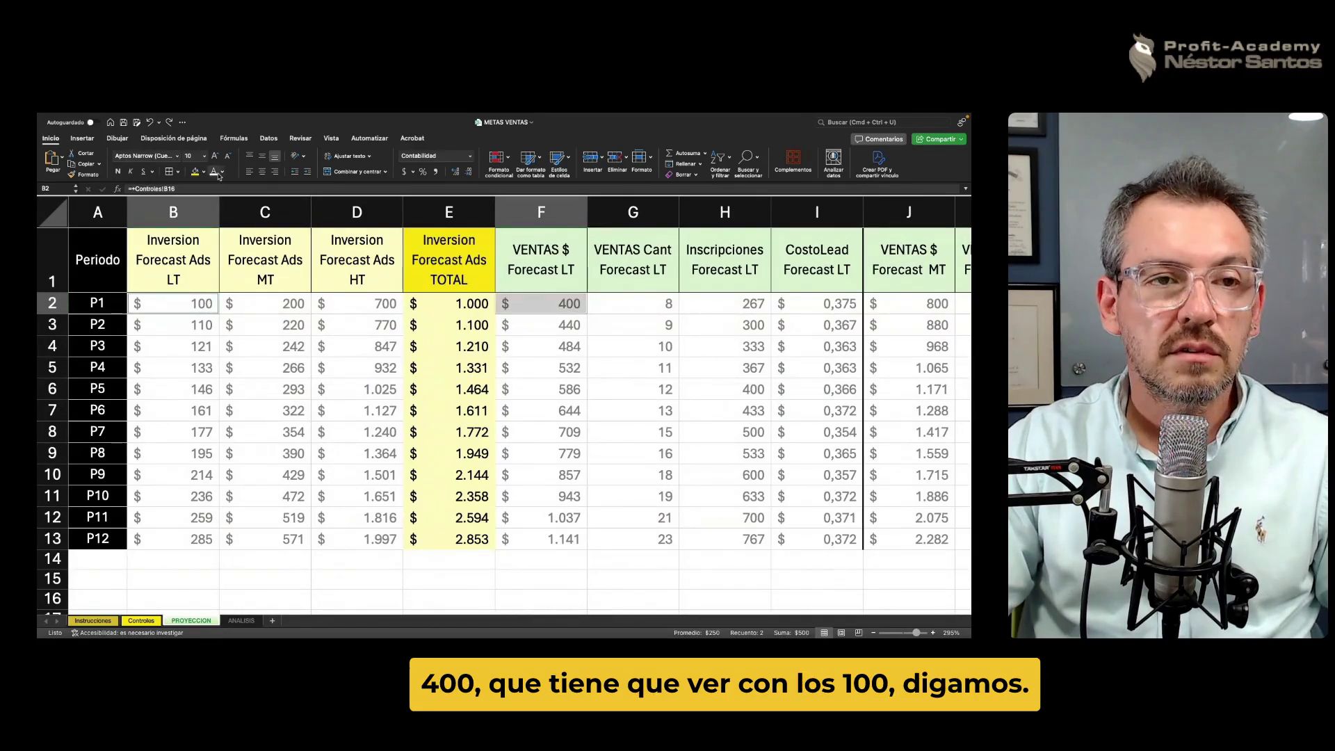
pyautogui.click(194, 172)
pyautogui.click(407, 384)
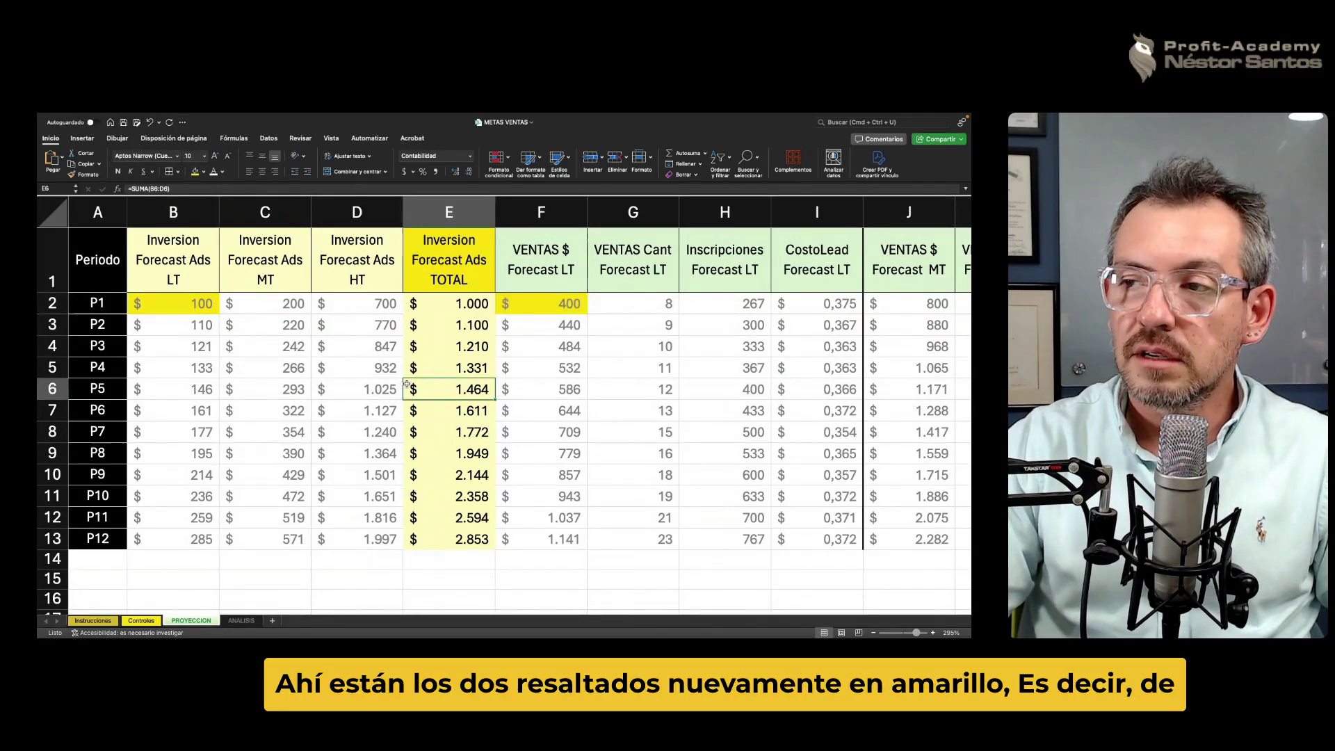
# Inspect the LT sales quantity formula in G2 and go to Controles to find its price.
pyautogui.scroll(5, 374, 346)
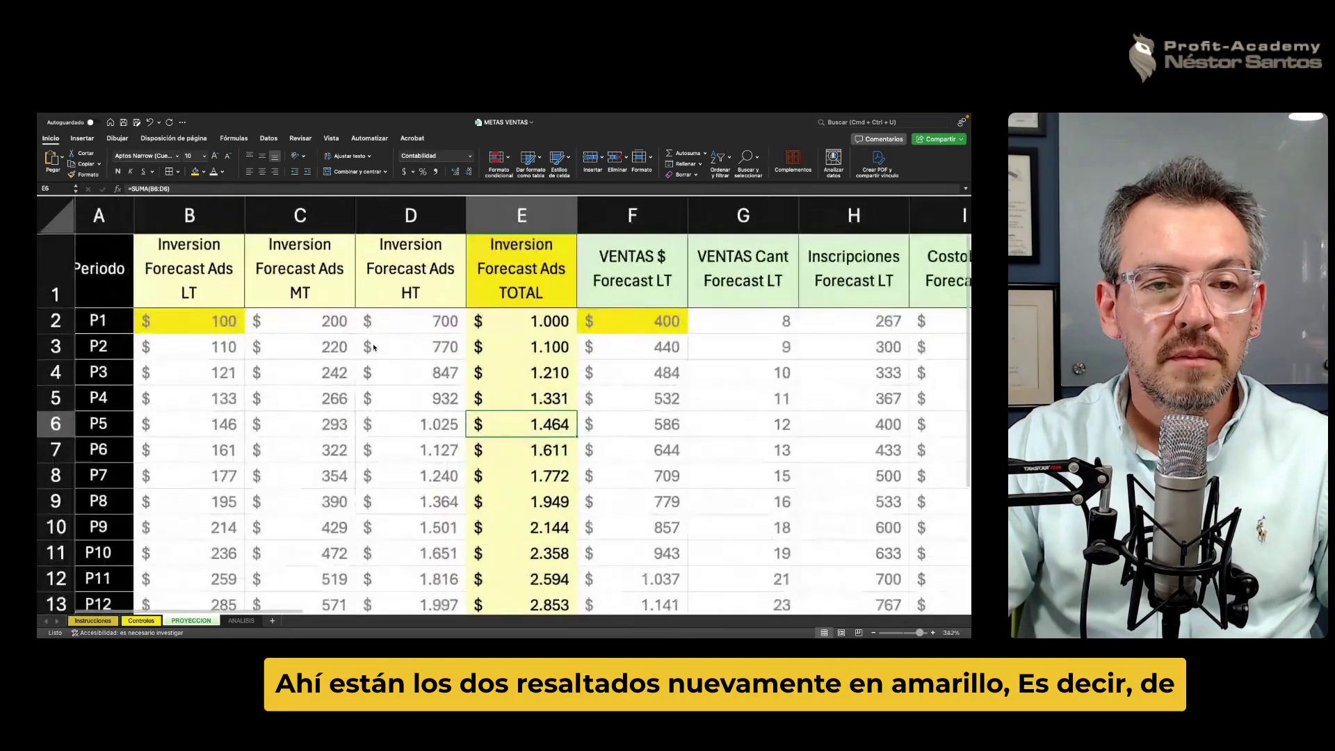
pyautogui.click(607, 335)
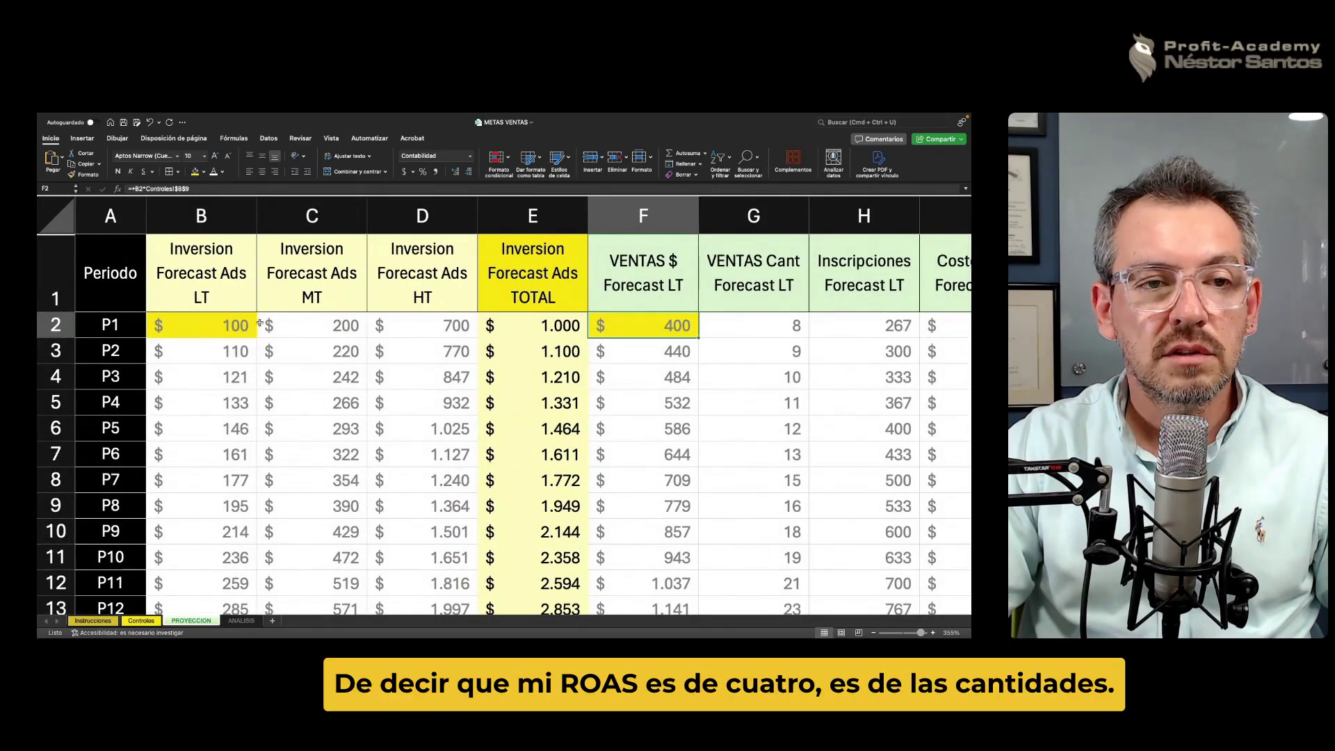
pyautogui.click(236, 325)
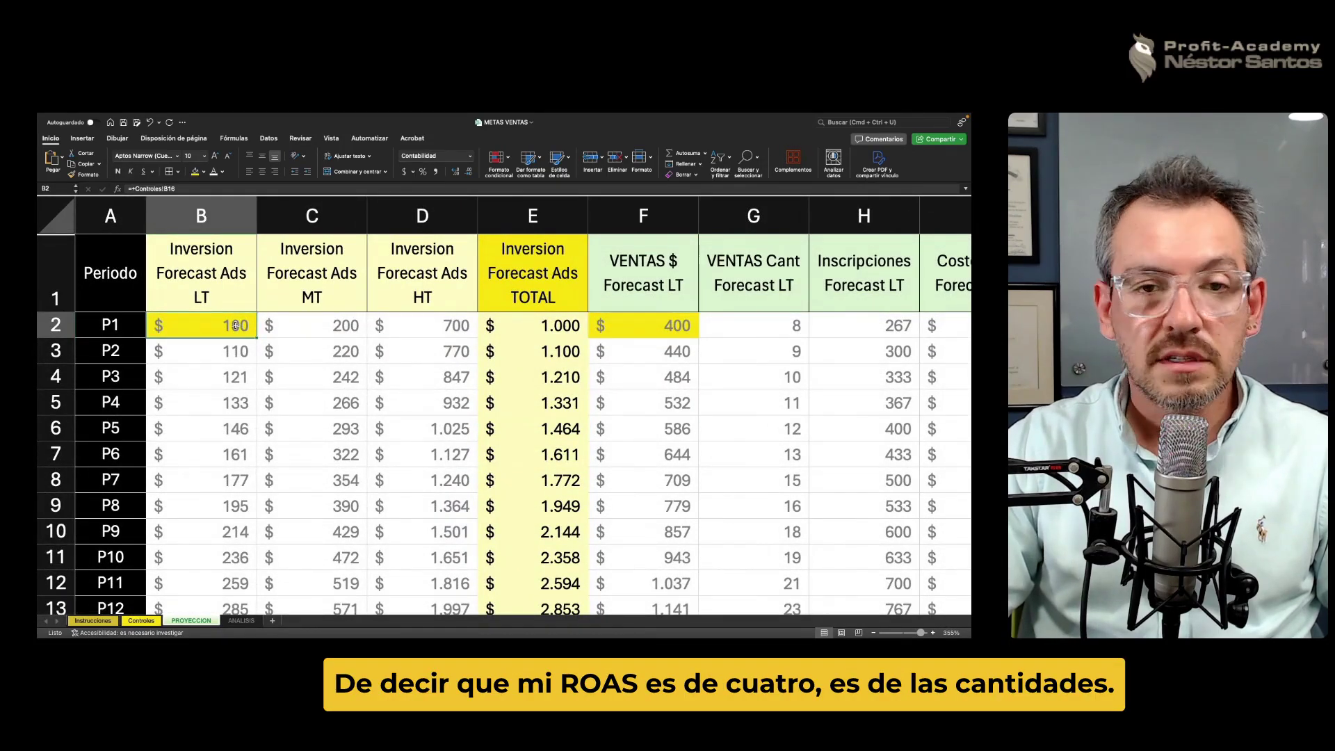
pyautogui.click(751, 331)
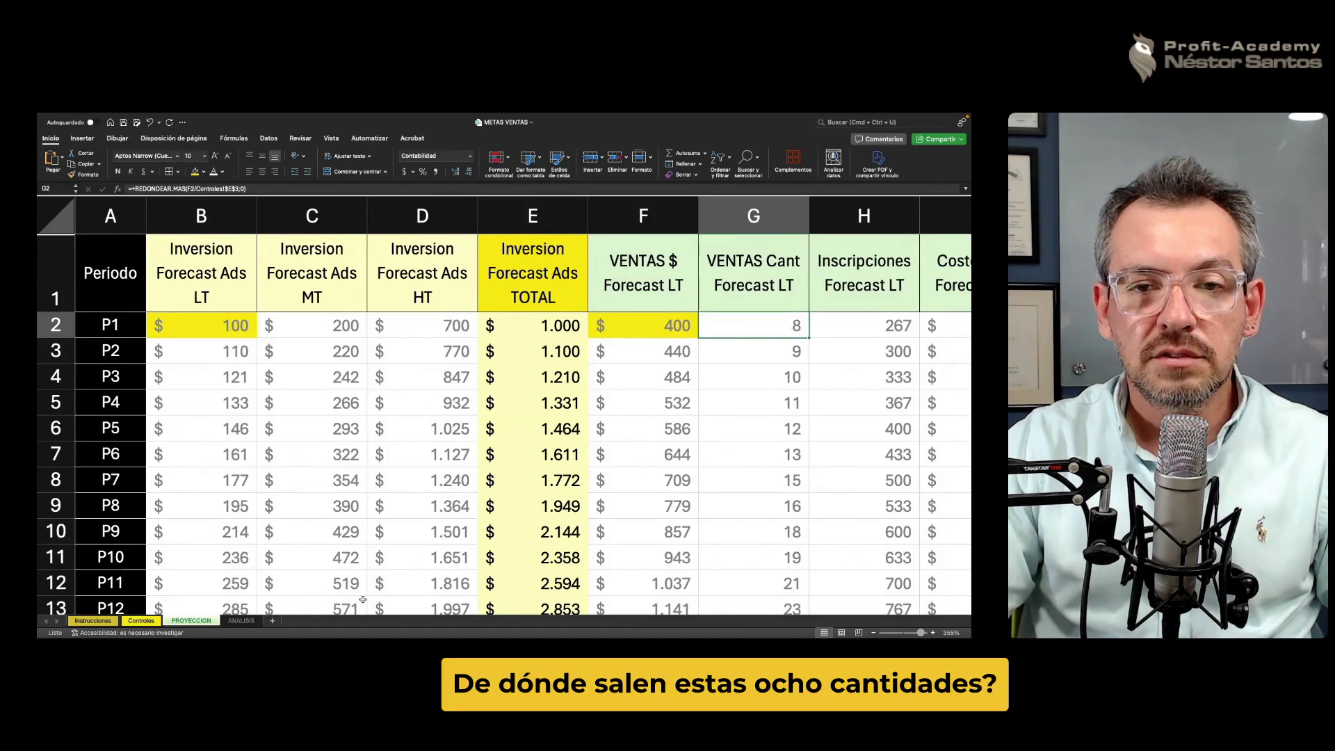
pyautogui.click(141, 620)
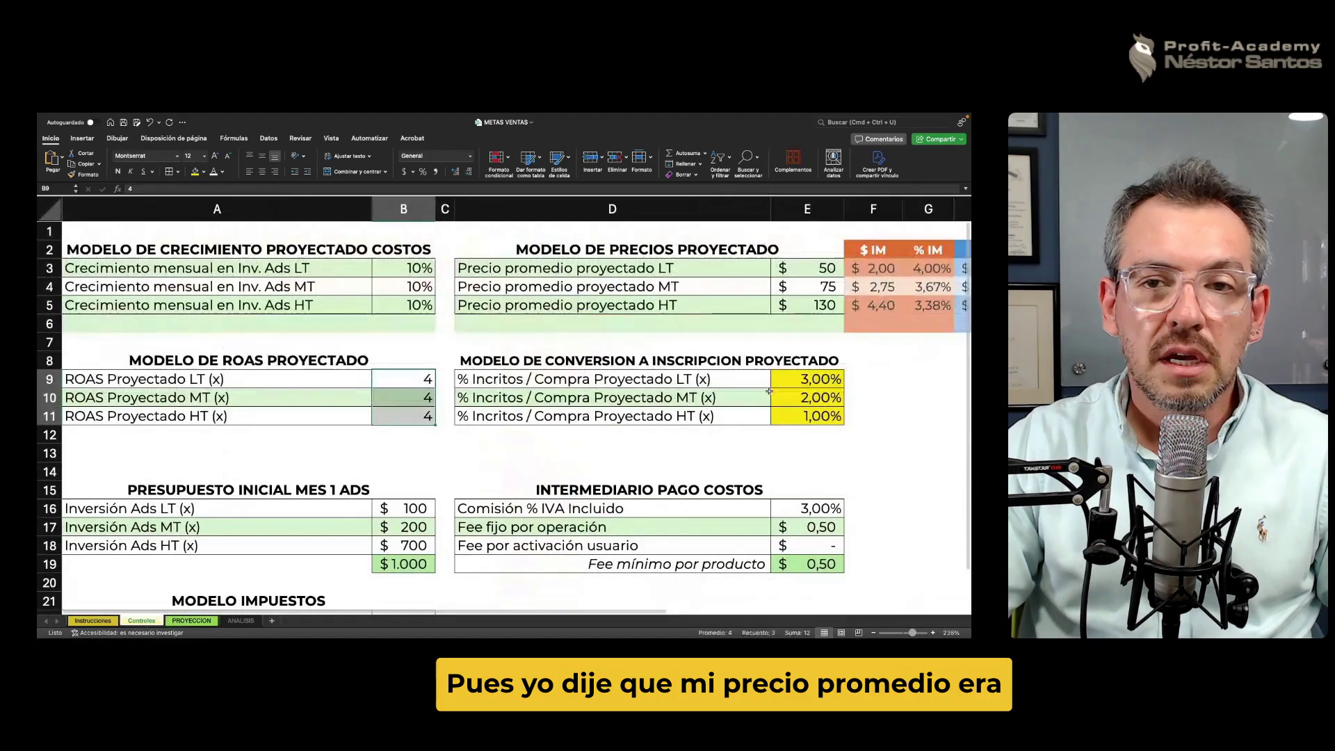
# Check the LT average price of 50 in E3, then go back to PROYECCION.
pyautogui.click(803, 273)
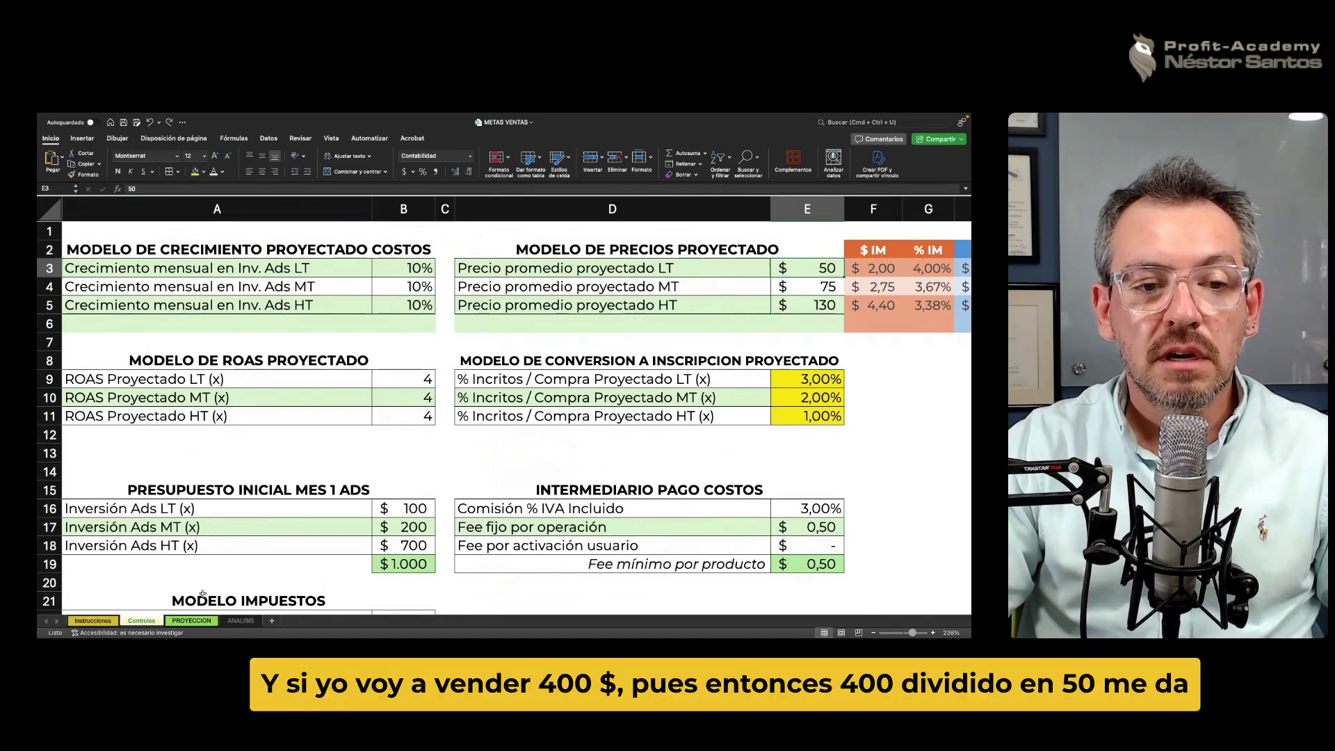
pyautogui.click(201, 620)
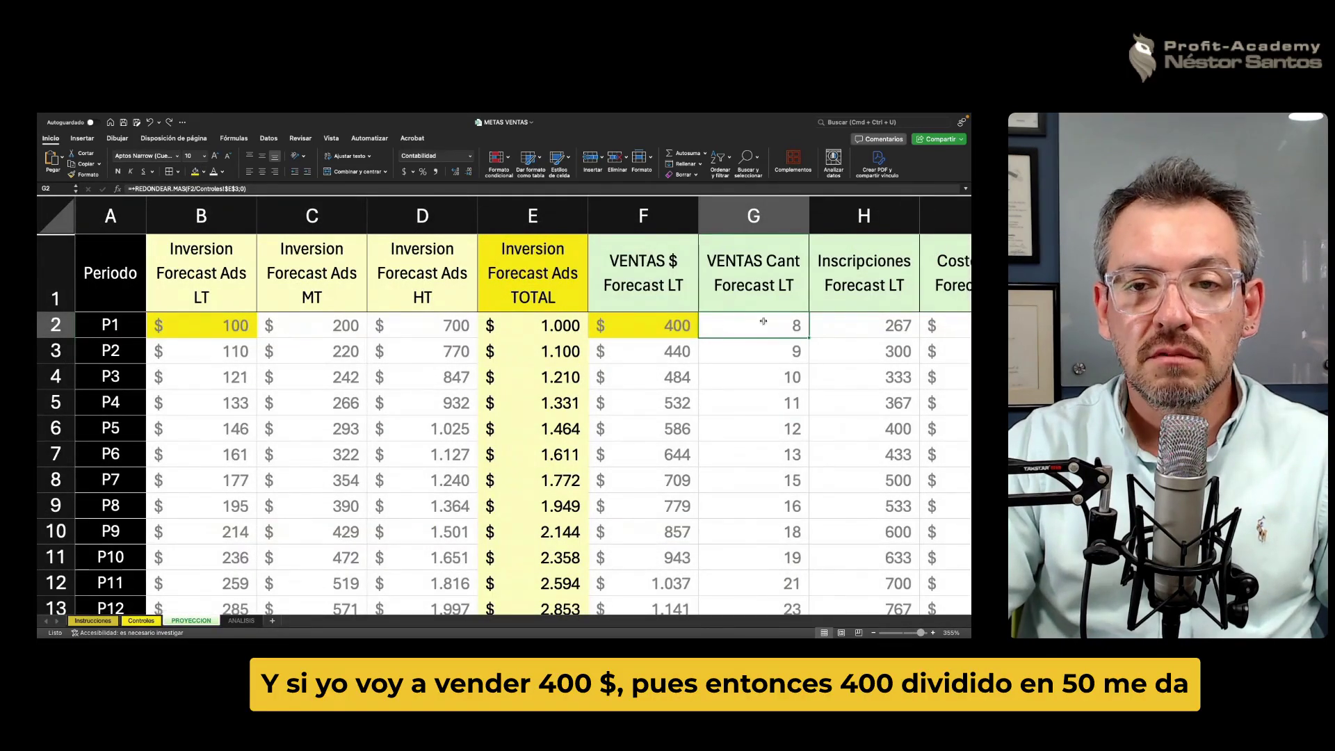
# Fill the P1 LT enrollments value 267 in H2 with yellow.
pyautogui.click(851, 328)
pyautogui.press('Right')
pyautogui.press('Right')
pyautogui.press('Right')
pyautogui.hscroll(2, 849, 329)
pyautogui.press('Left')
pyautogui.press('Left')
pyautogui.press('Left')
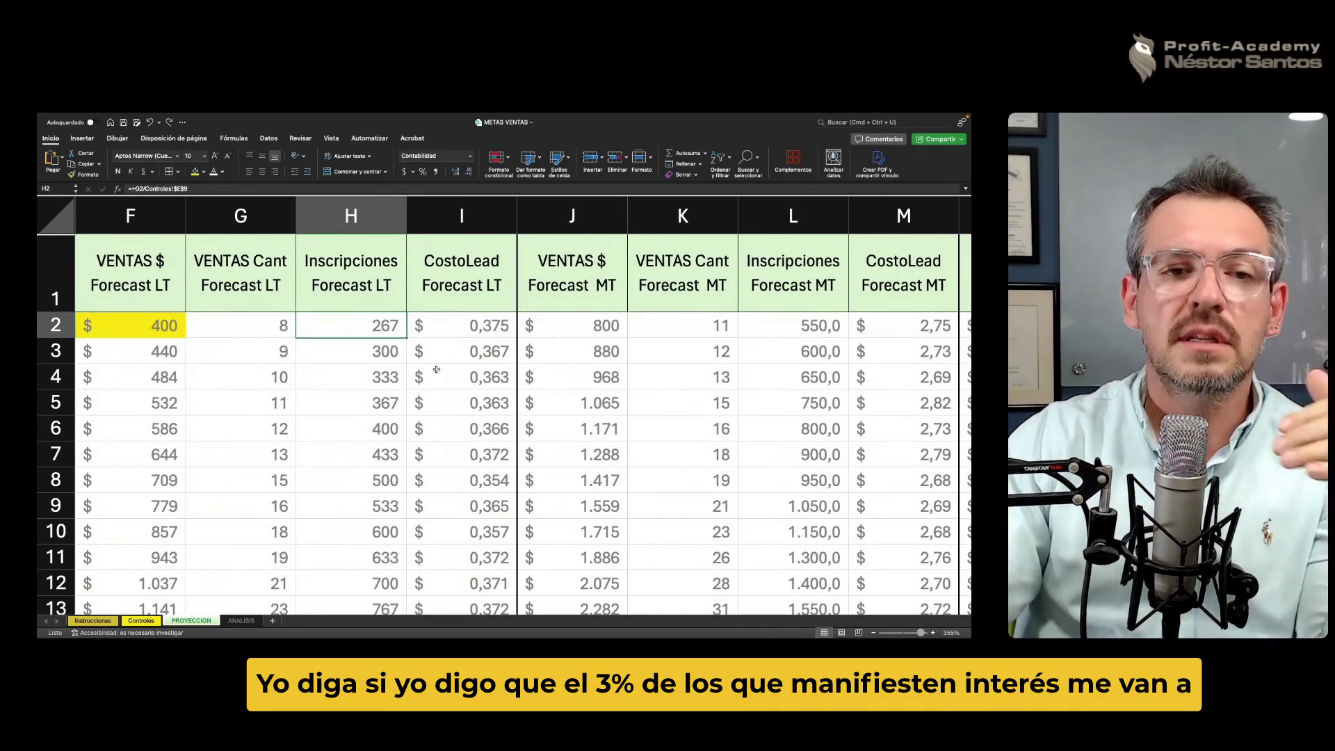
pyautogui.click(447, 331)
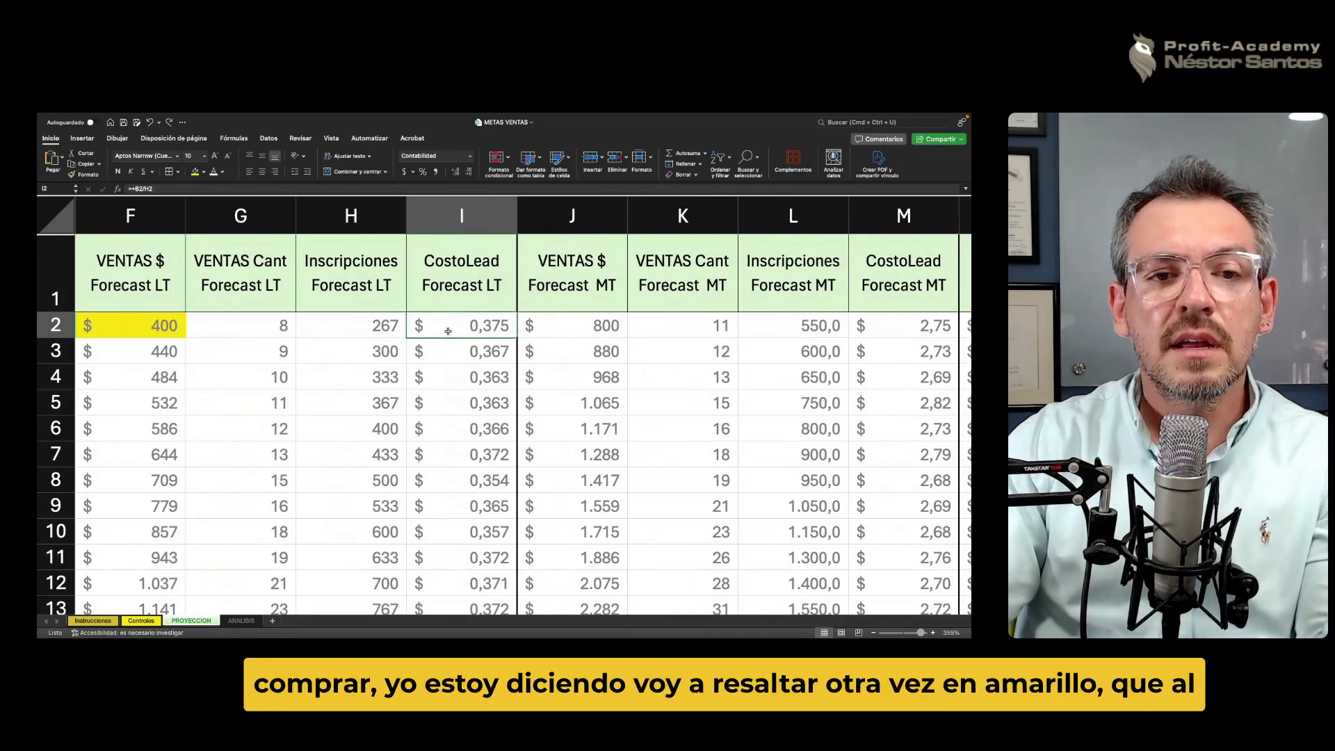
pyautogui.click(387, 328)
pyautogui.click(194, 172)
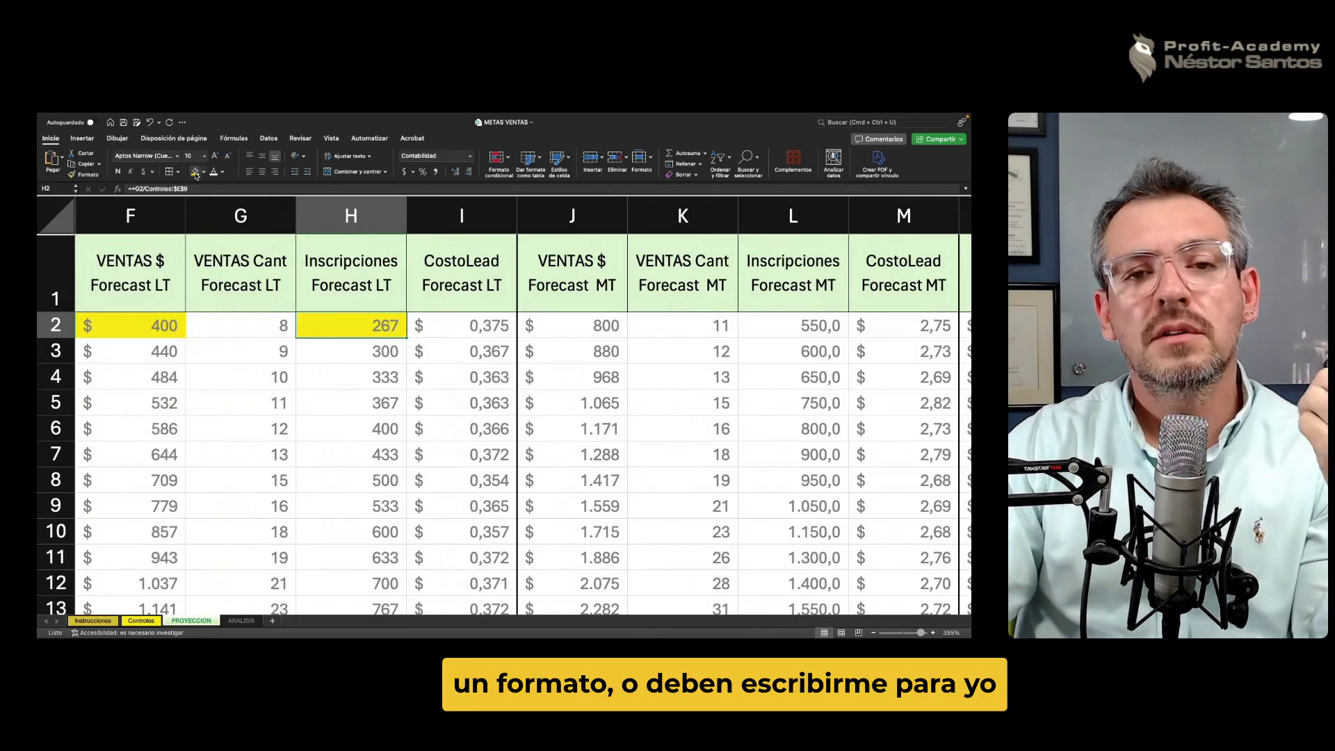
# Compare the P1 LT cost per lead with the 267 enrollments.
pyautogui.click(452, 328)
pyautogui.click(387, 326)
pyautogui.click(461, 323)
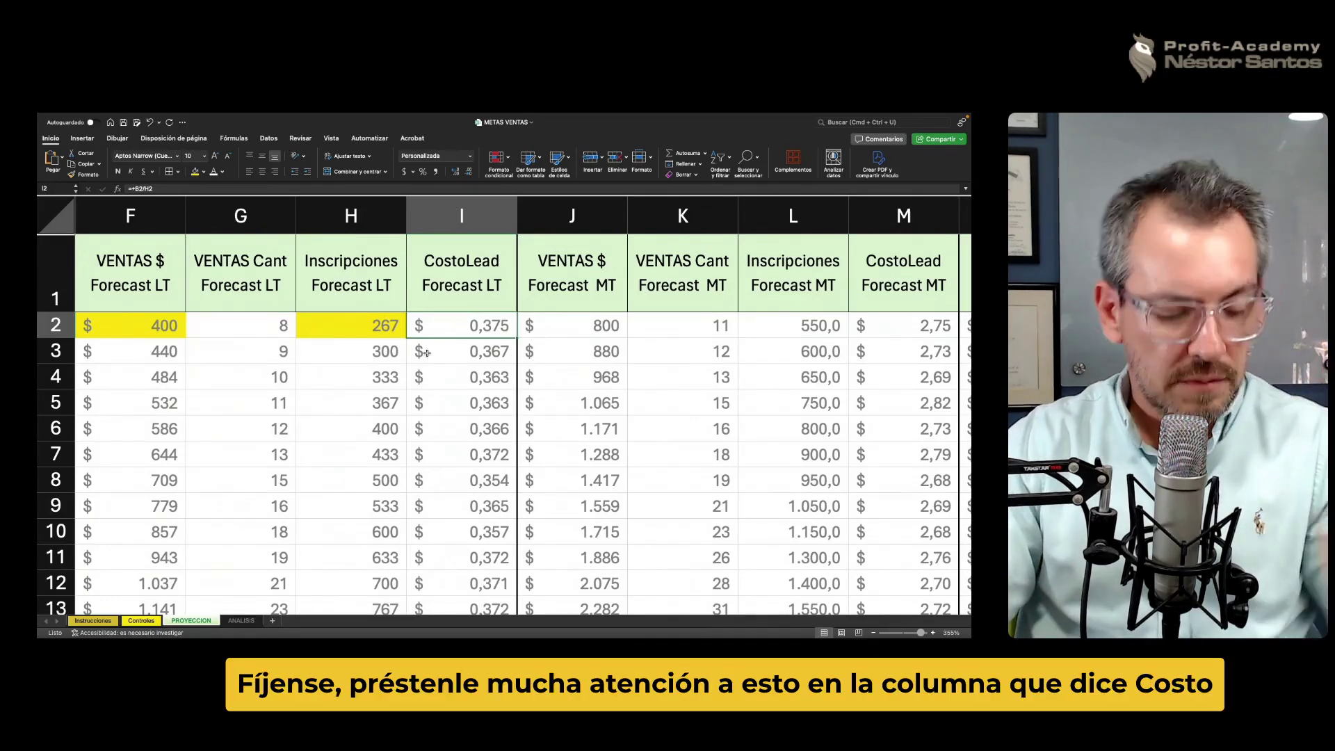
# Undo the yellow fill on H2 and inspect the CostoLead Forecast LT column.
pyautogui.press('Left')
pyautogui.click(474, 329)
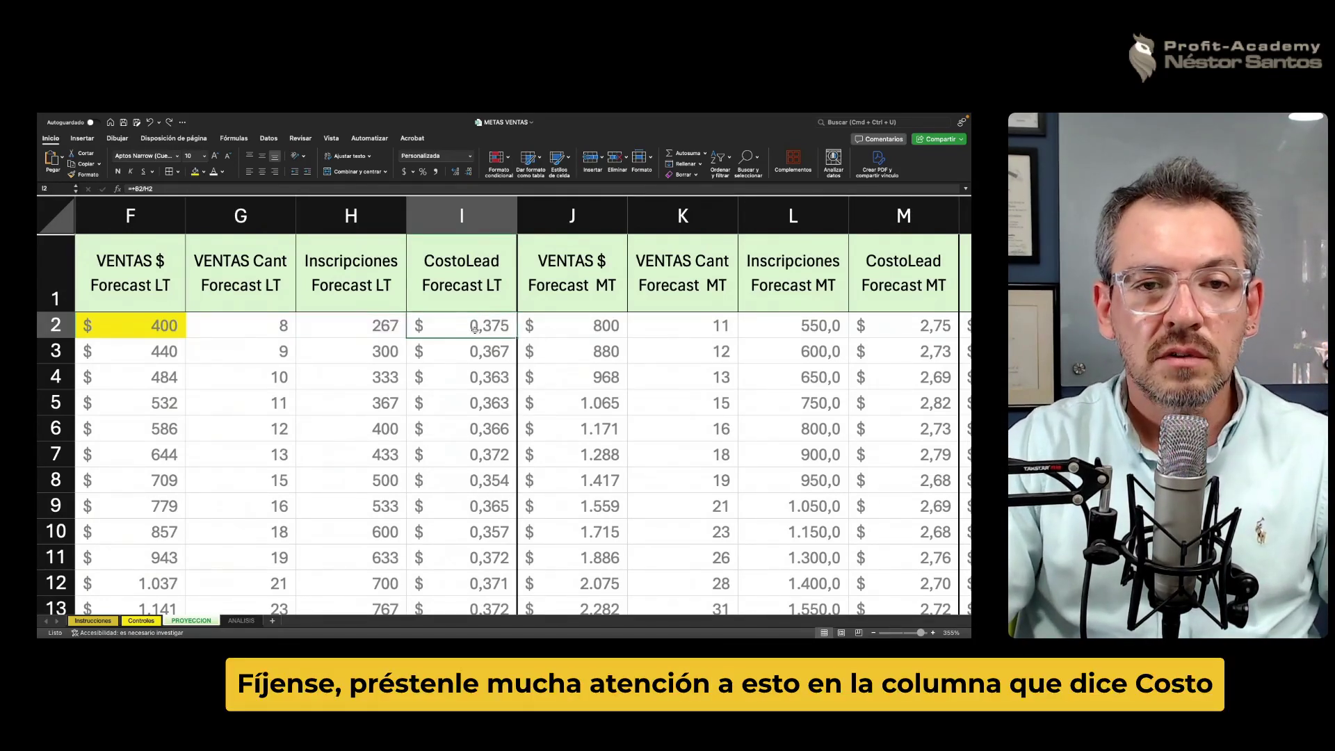
pyautogui.click(476, 222)
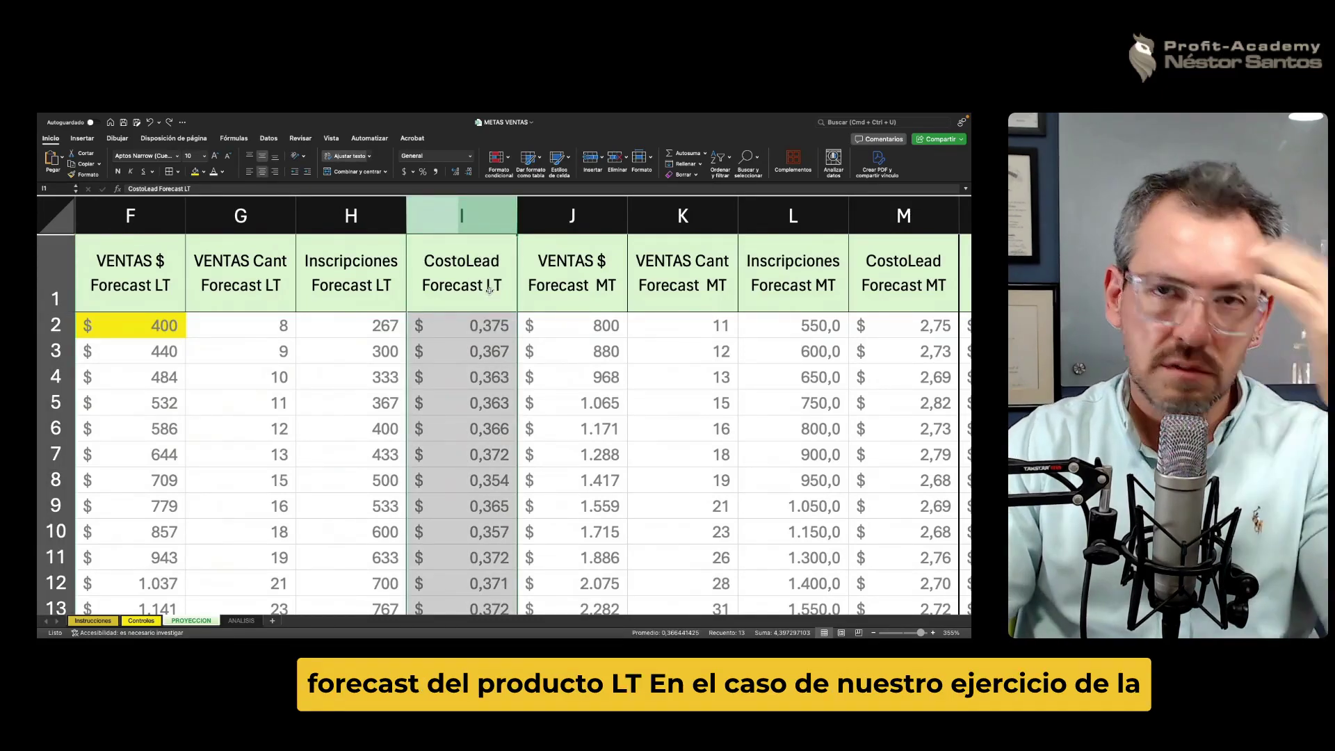
pyautogui.click(469, 342)
pyautogui.click(476, 327)
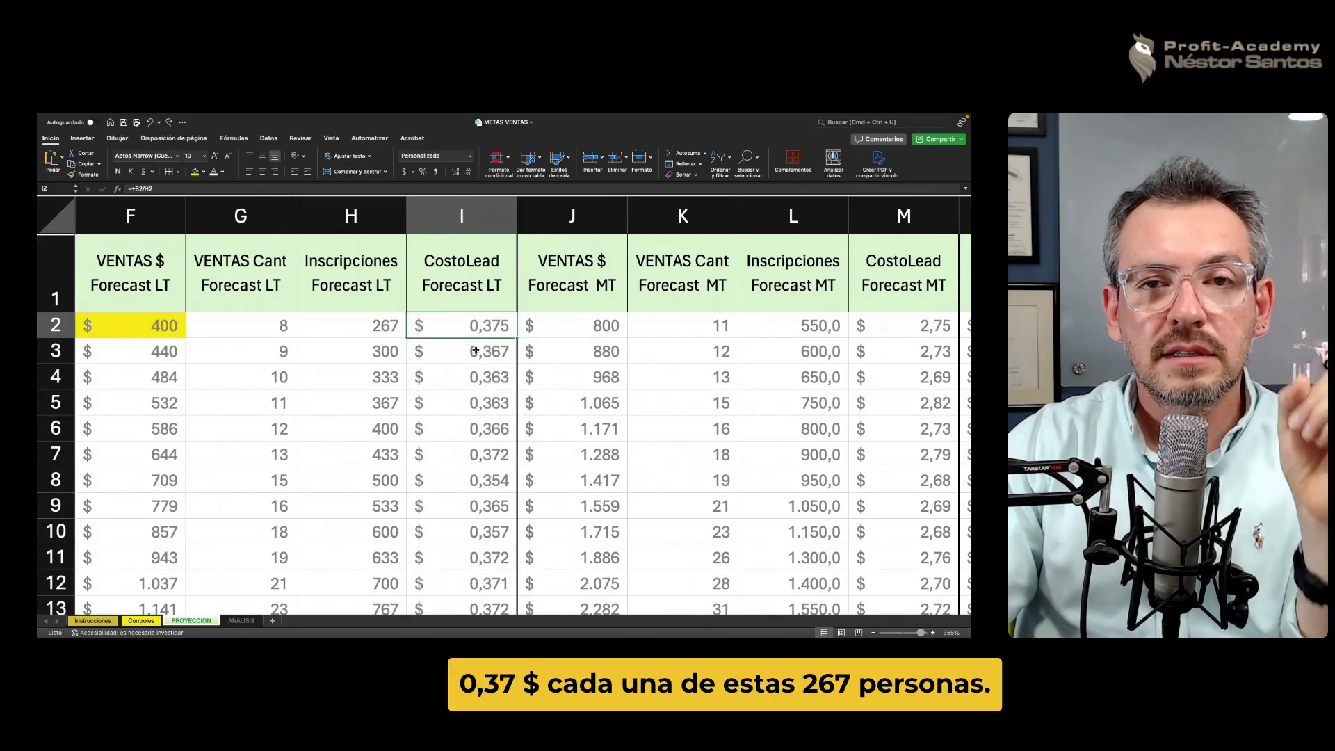
# Compare the P1 enrollments formula with the $0,375 cost-per-lead formula.
pyautogui.click(379, 330)
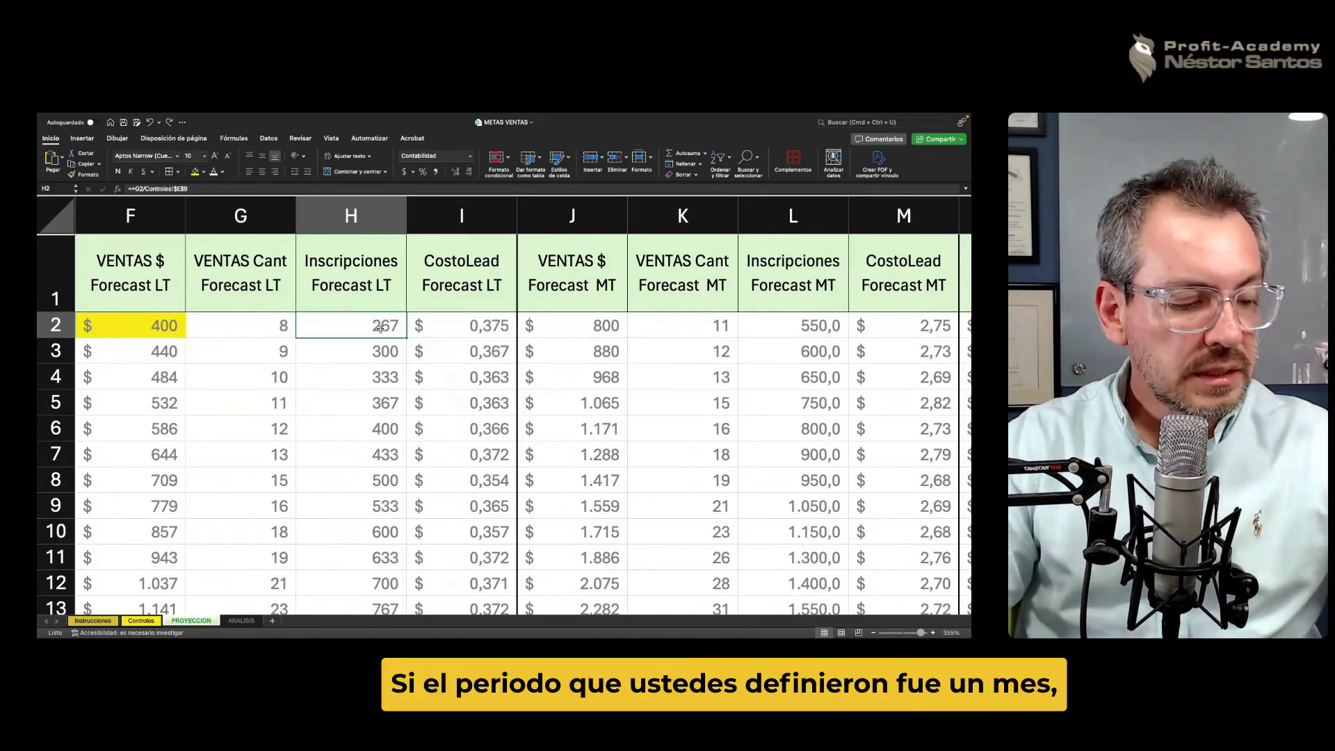
pyautogui.click(460, 325)
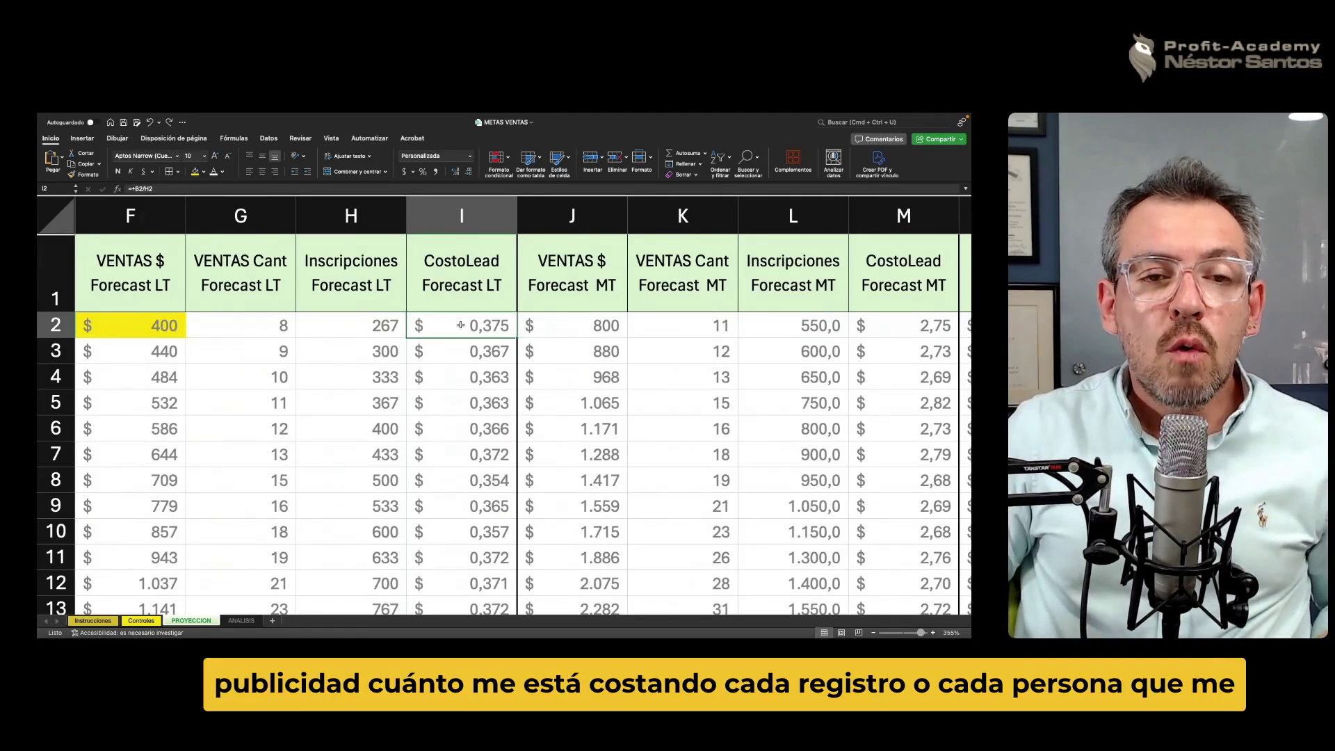
pyautogui.click(388, 327)
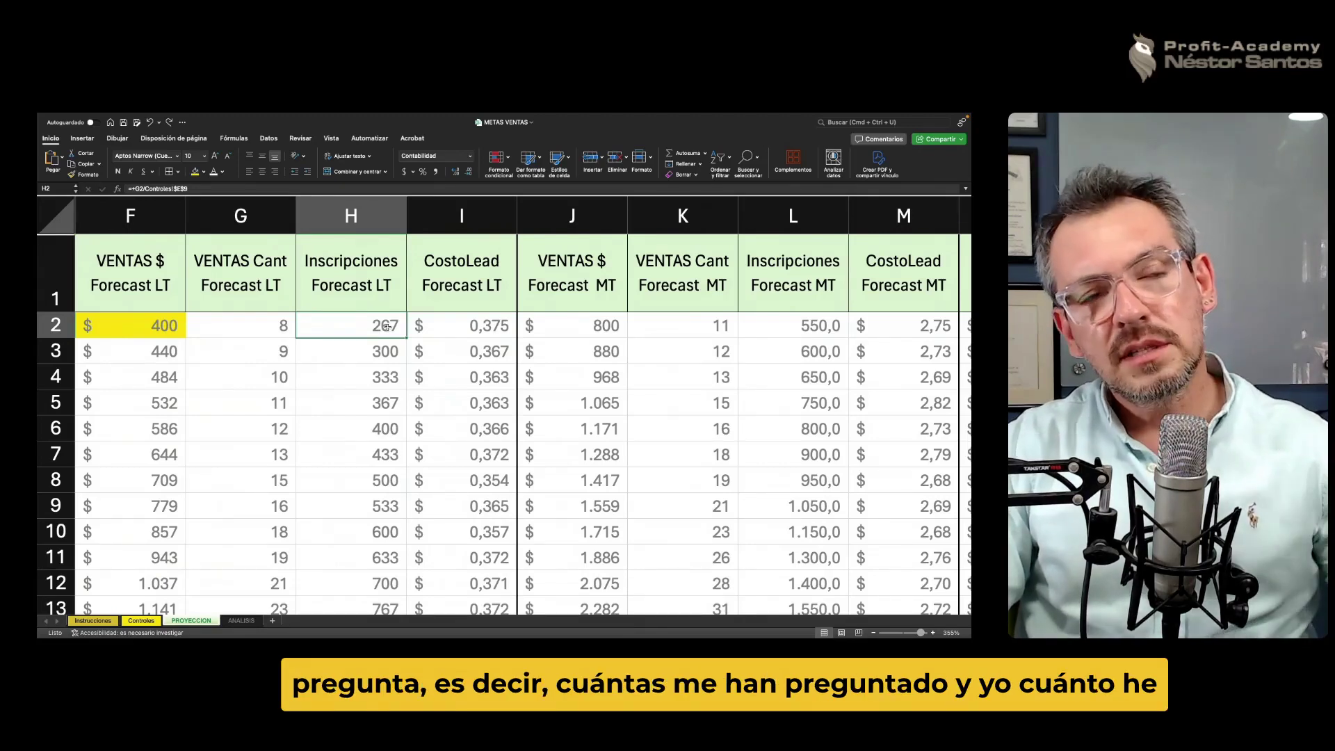
pyautogui.click(462, 330)
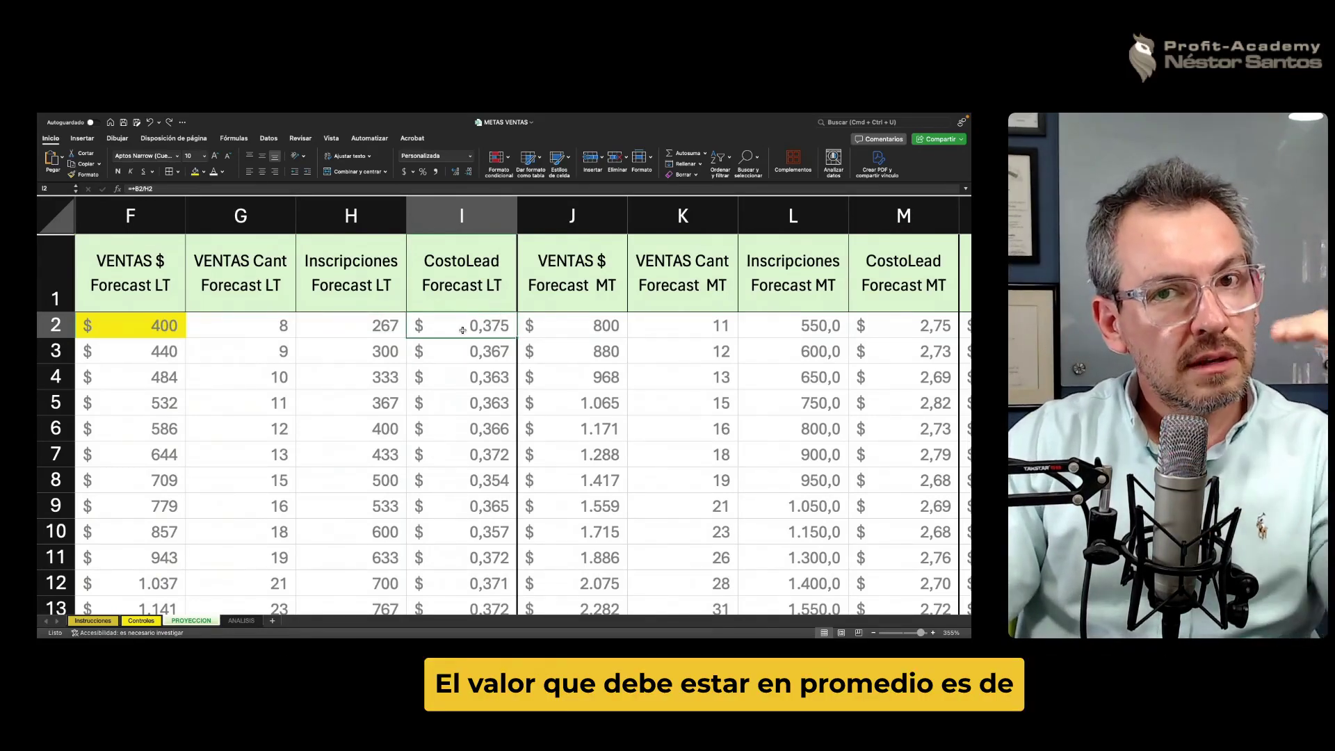
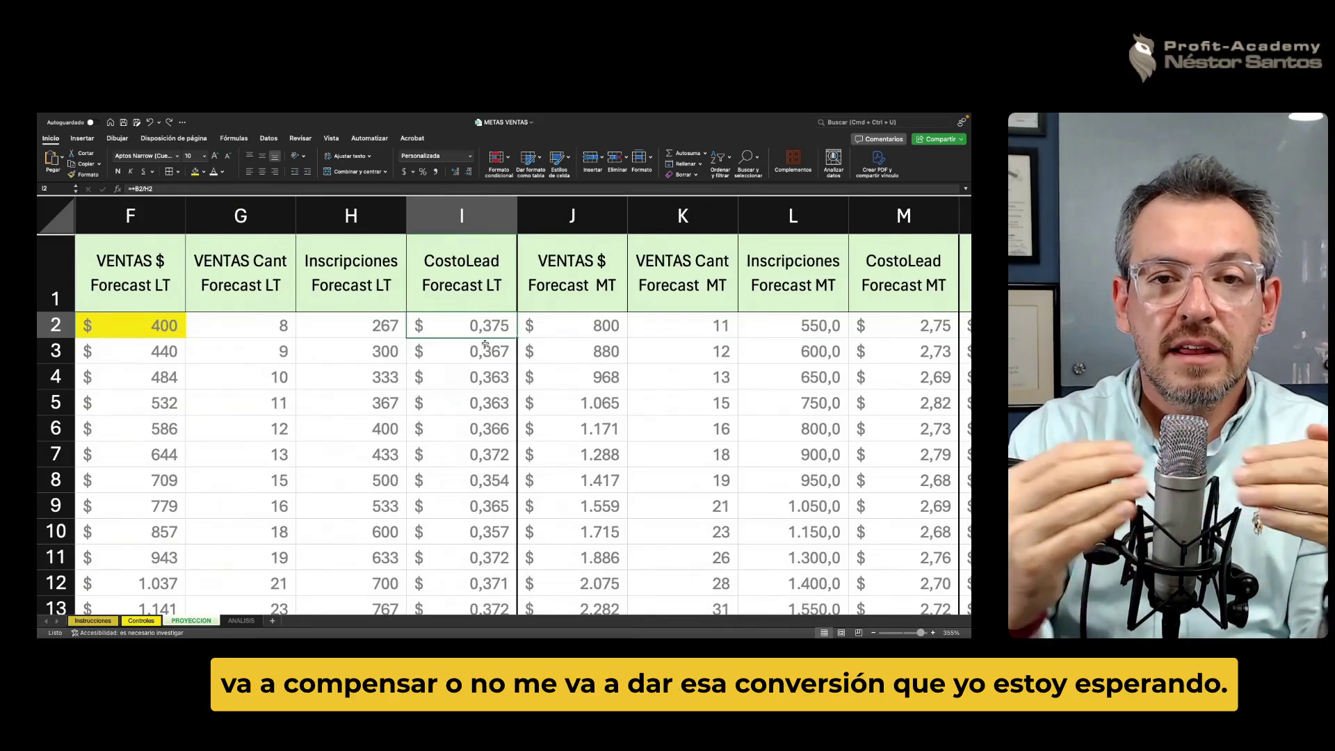
# Inspect the period-1 cost-per-lead formula and the projected LT ROAS on Controles.
pyautogui.click(485, 344)
pyautogui.click(485, 326)
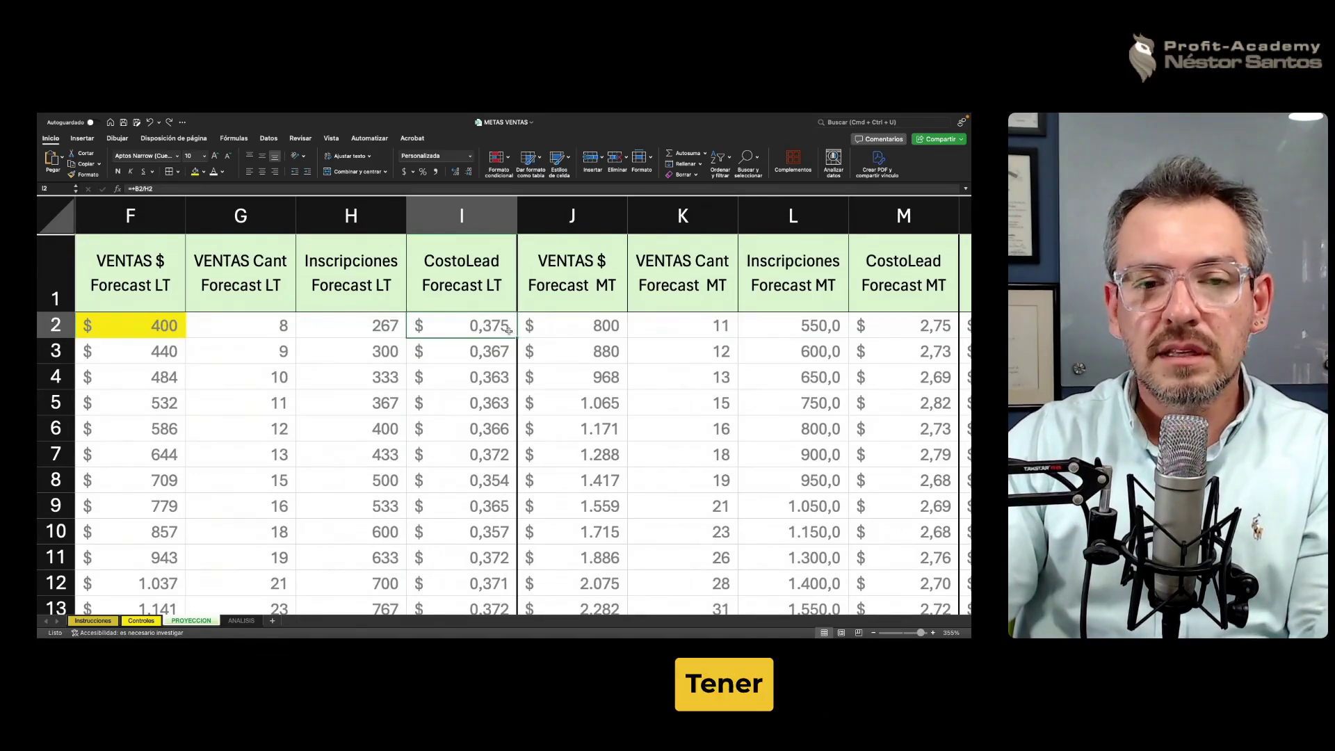
pyautogui.click(492, 324)
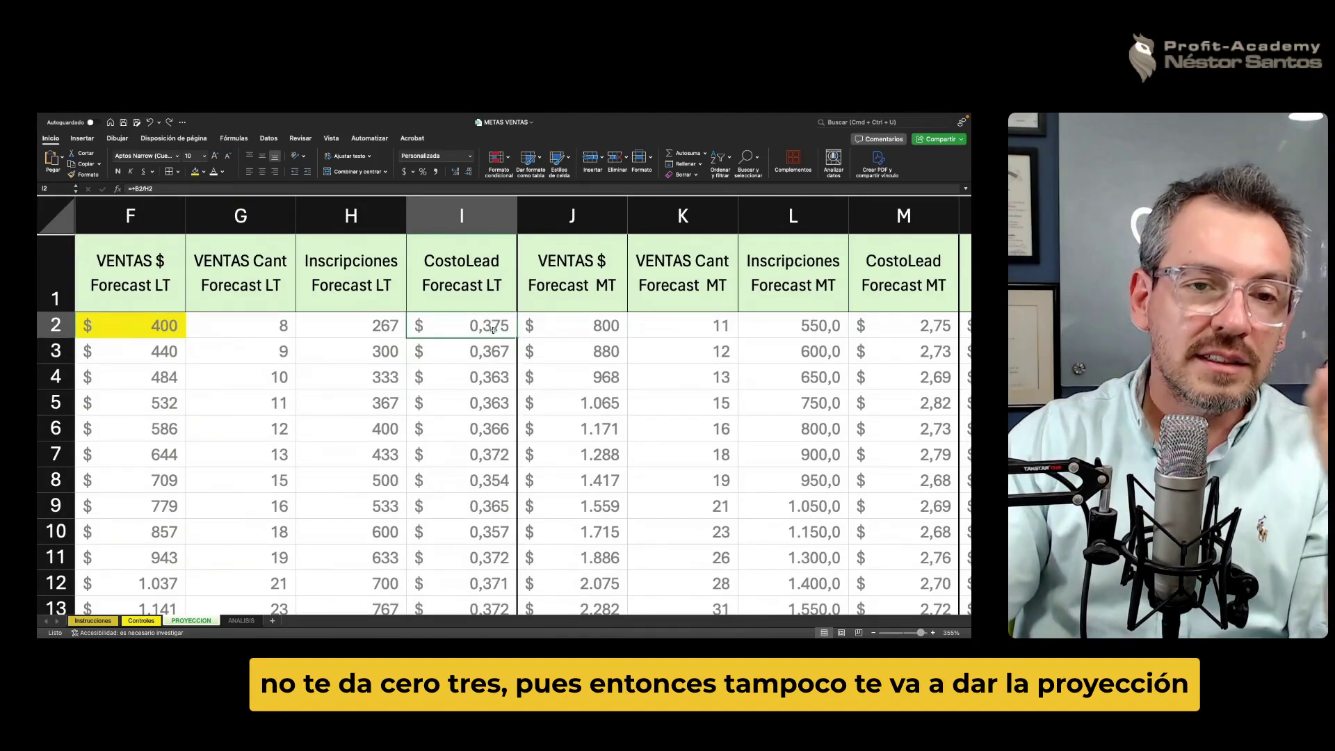
pyautogui.click(143, 621)
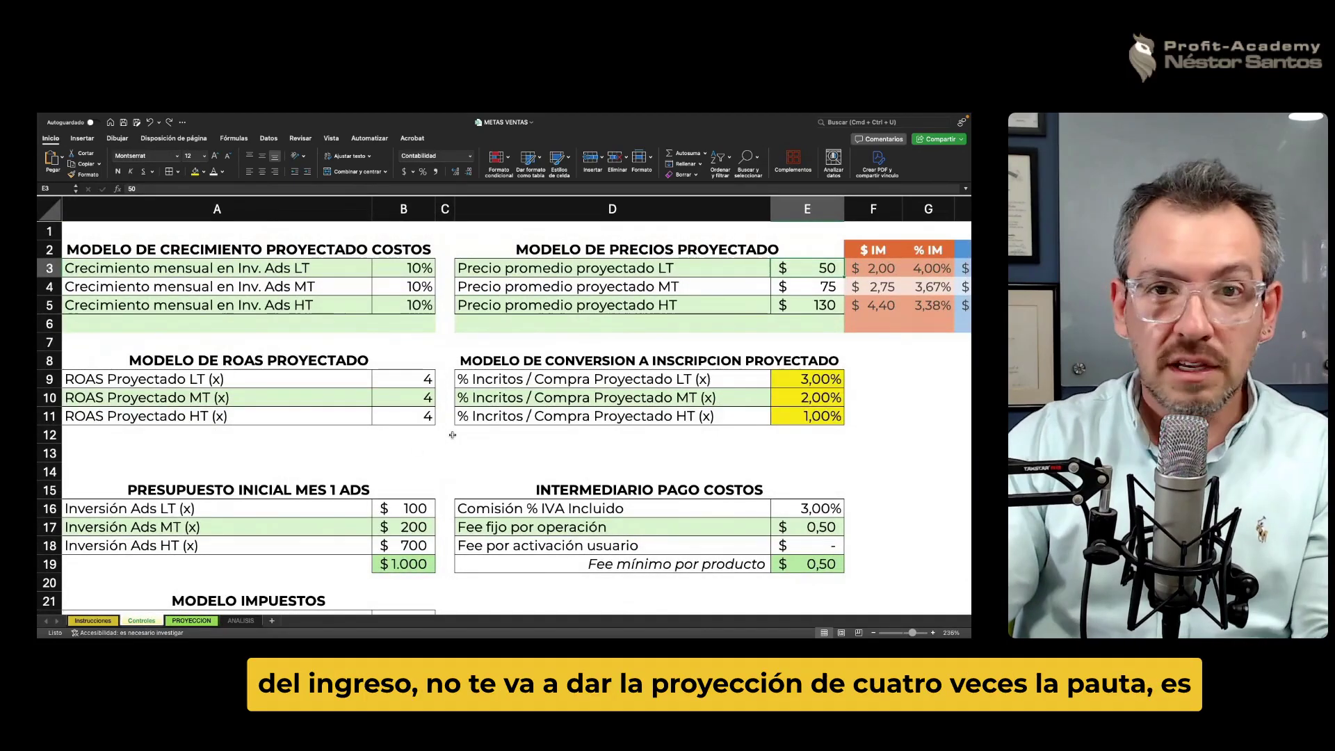
pyautogui.click(410, 380)
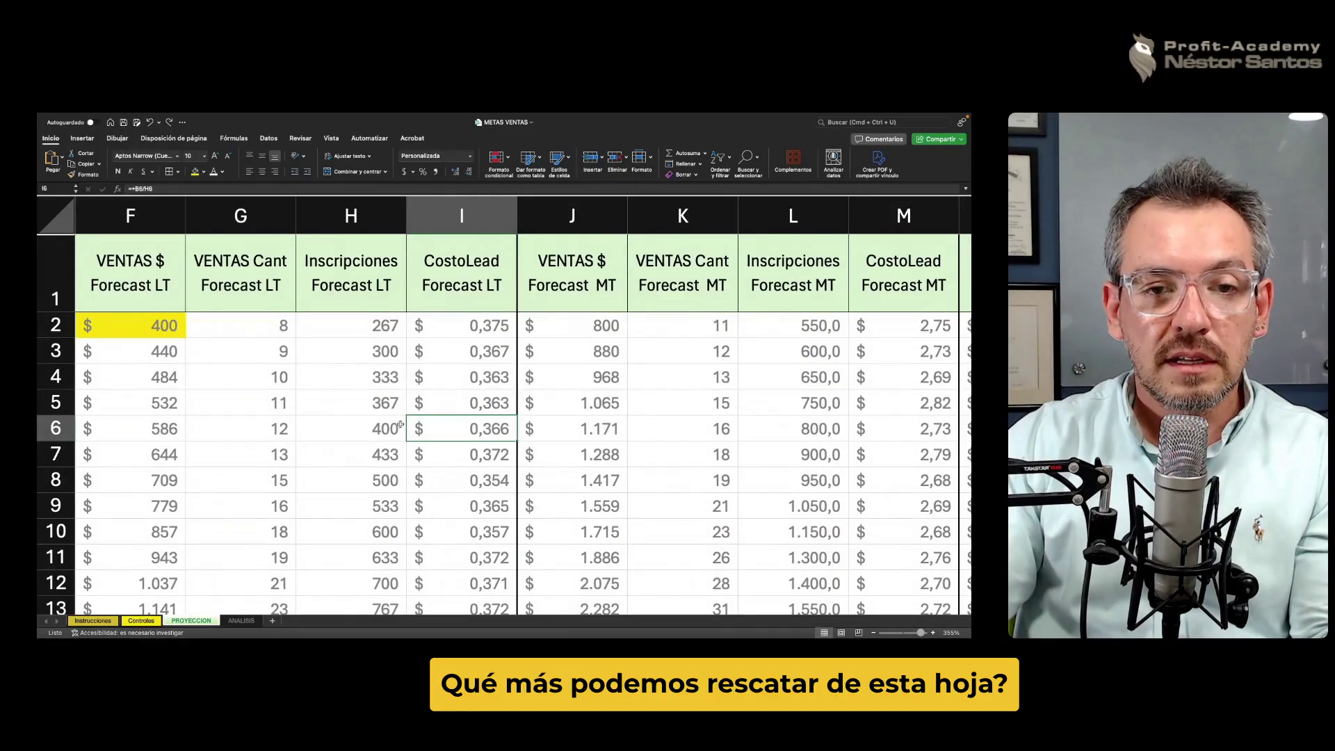
# Scroll to the Inversion REAL columns, then review the Controles month-1 ad budget starting at LT 100.
pyautogui.hscroll(-1, 401, 424)
pyautogui.hscroll(1, 400, 424)
pyautogui.hscroll(3, 400, 424)
pyautogui.hscroll(3, 400, 424)
pyautogui.hscroll(2, 400, 424)
pyautogui.hscroll(1, 400, 424)
pyautogui.hscroll(1, 400, 424)
pyautogui.hscroll(1, 400, 424)
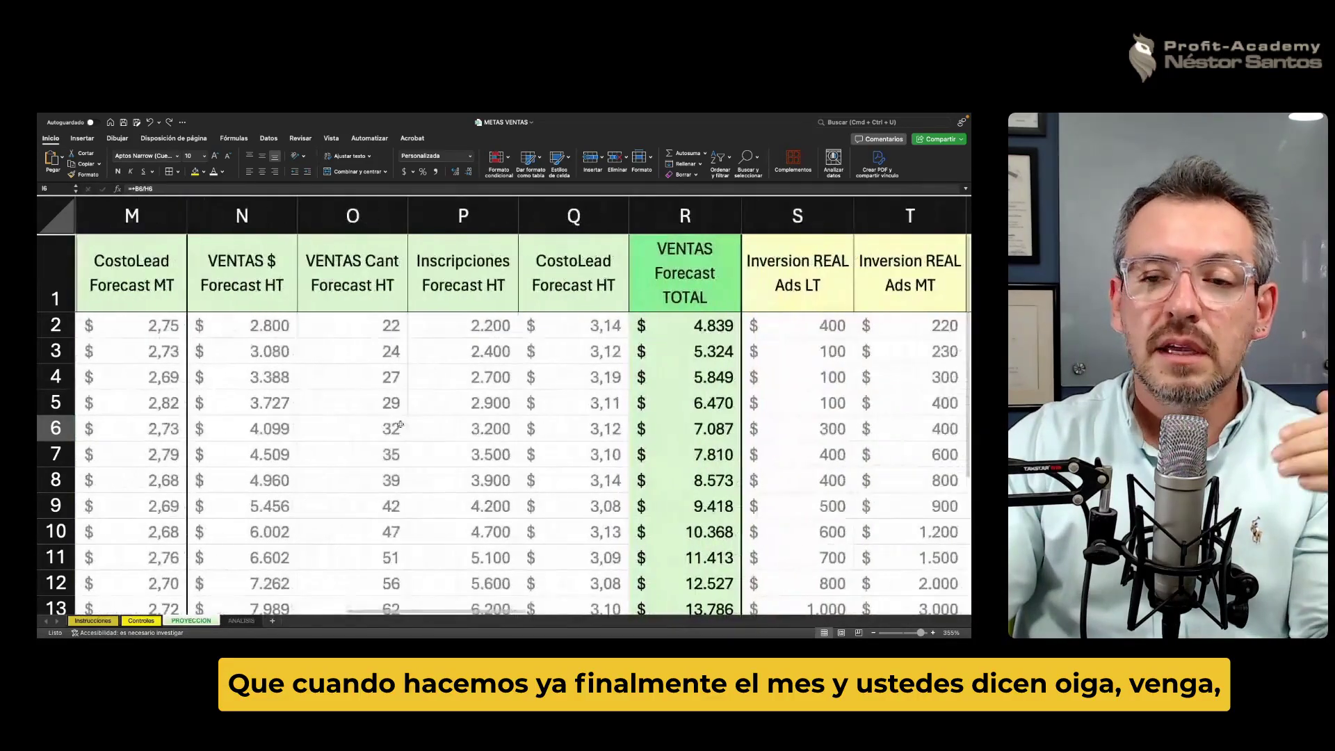
pyautogui.hscroll(2, 401, 424)
pyautogui.hscroll(1, 400, 424)
pyautogui.hscroll(1, 400, 424)
pyautogui.hscroll(2, 401, 424)
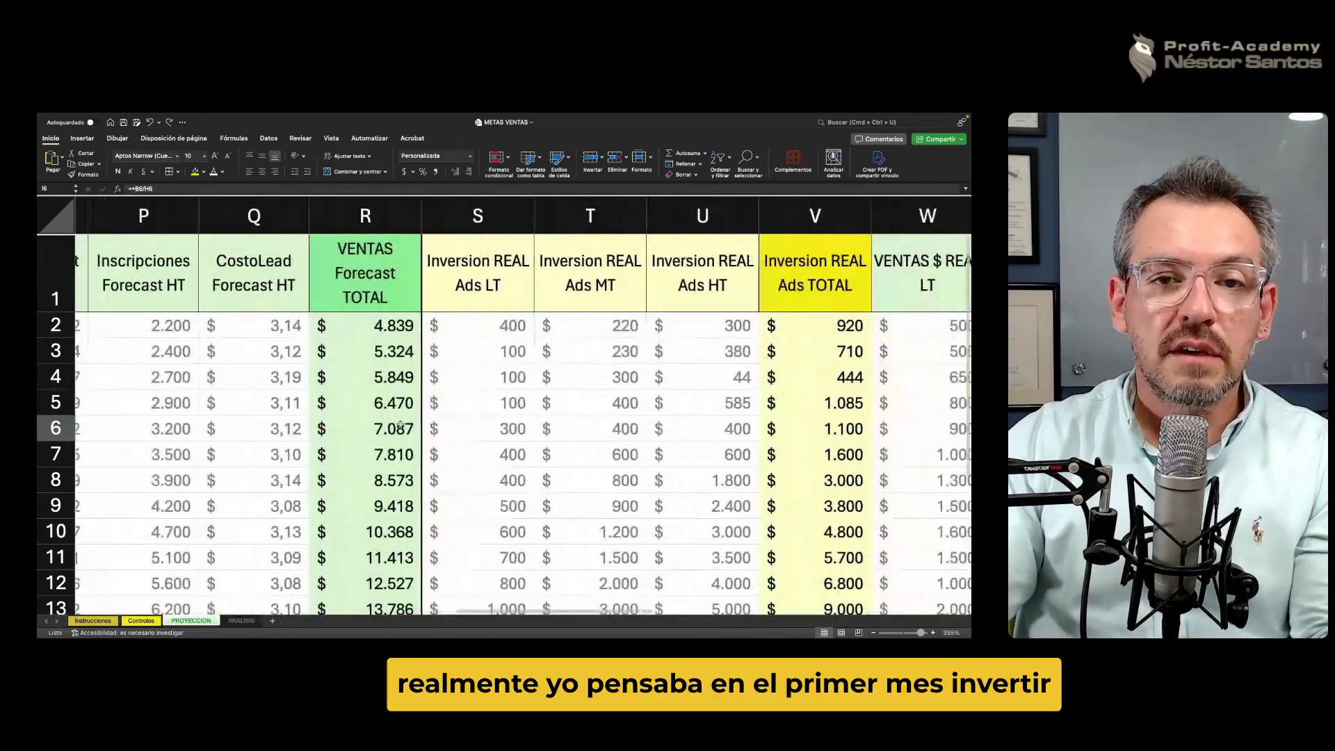
pyautogui.hscroll(1, 401, 424)
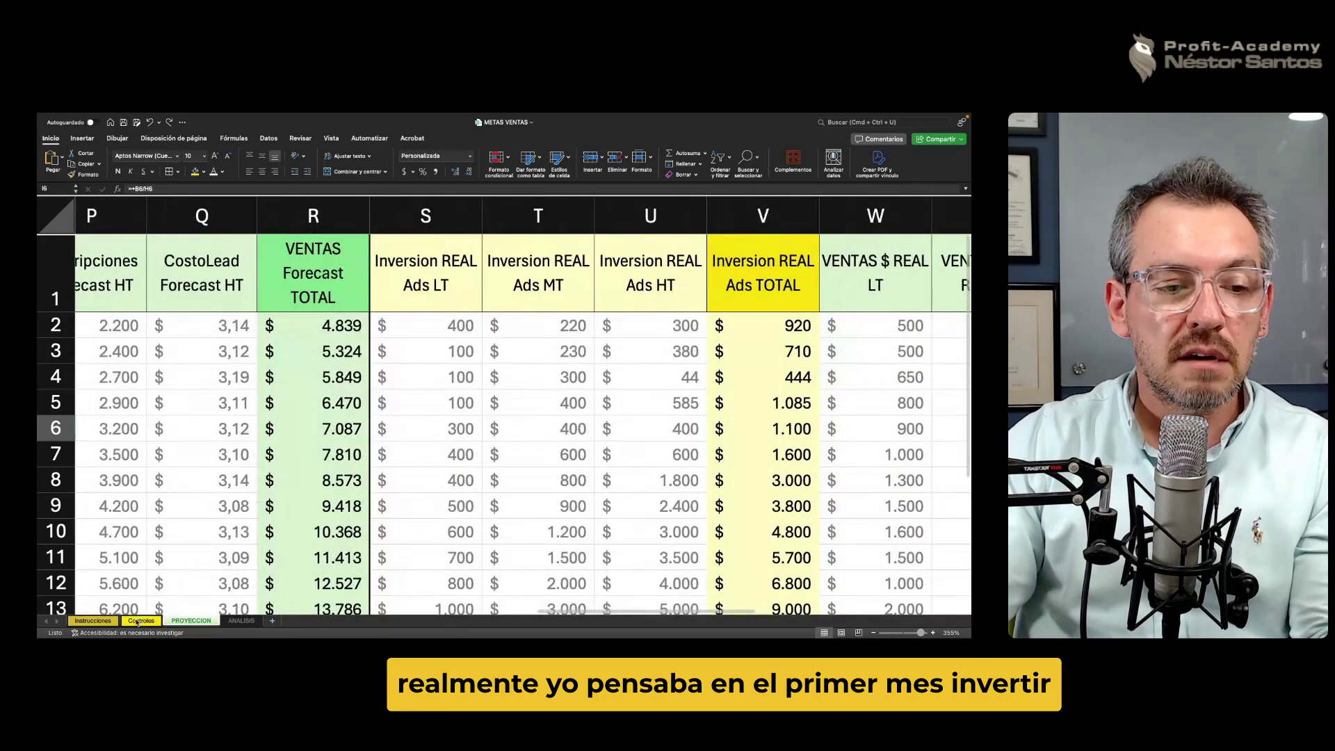
pyautogui.click(139, 620)
pyautogui.click(399, 505)
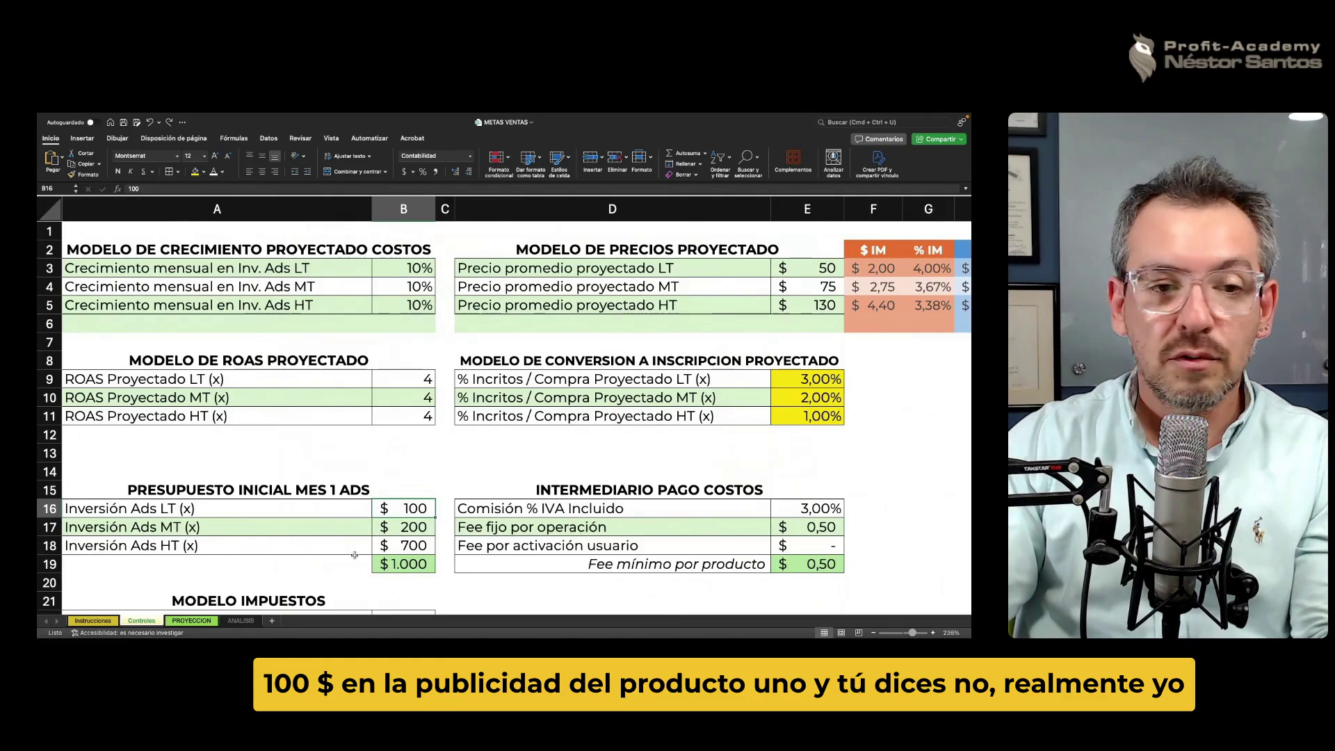
# Clear the real ad spend for periods 2 to 12 on the PROYECCION sheet.
pyautogui.hotkey('ctrl', 'pagedown')
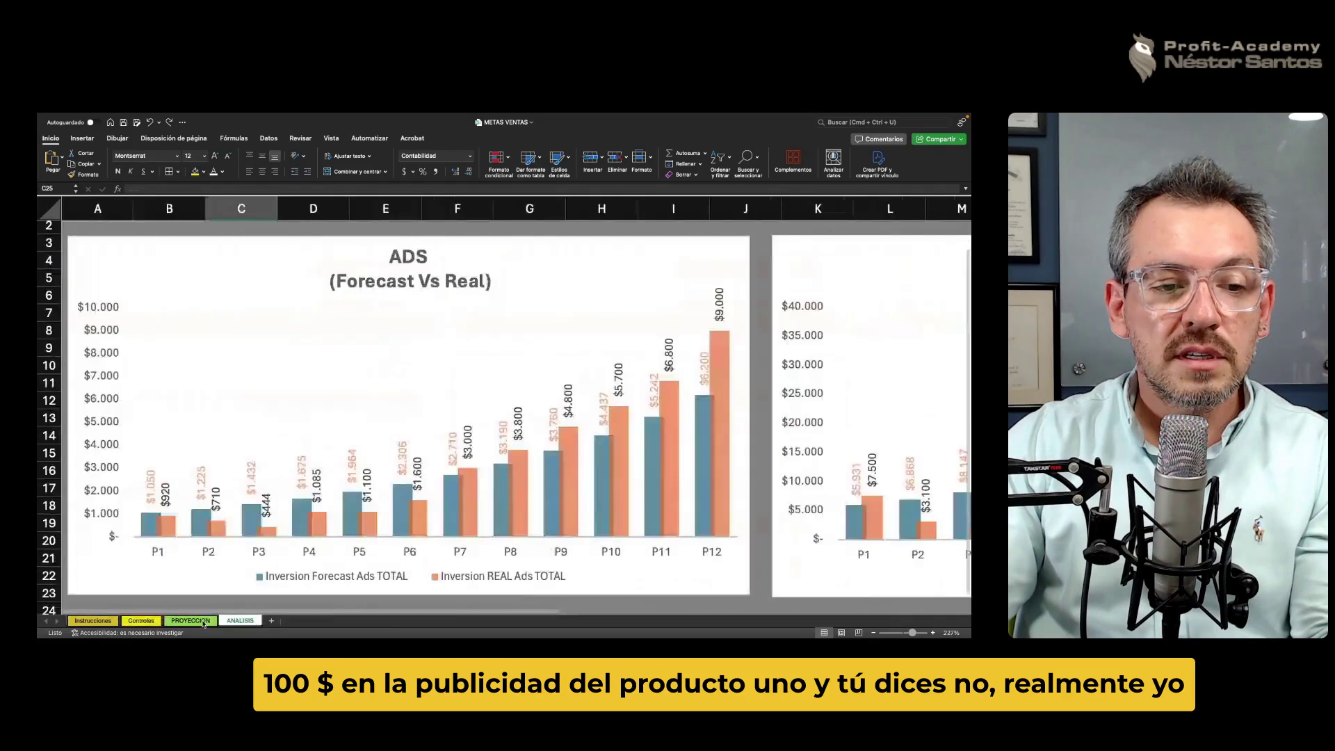
pyautogui.click(202, 622)
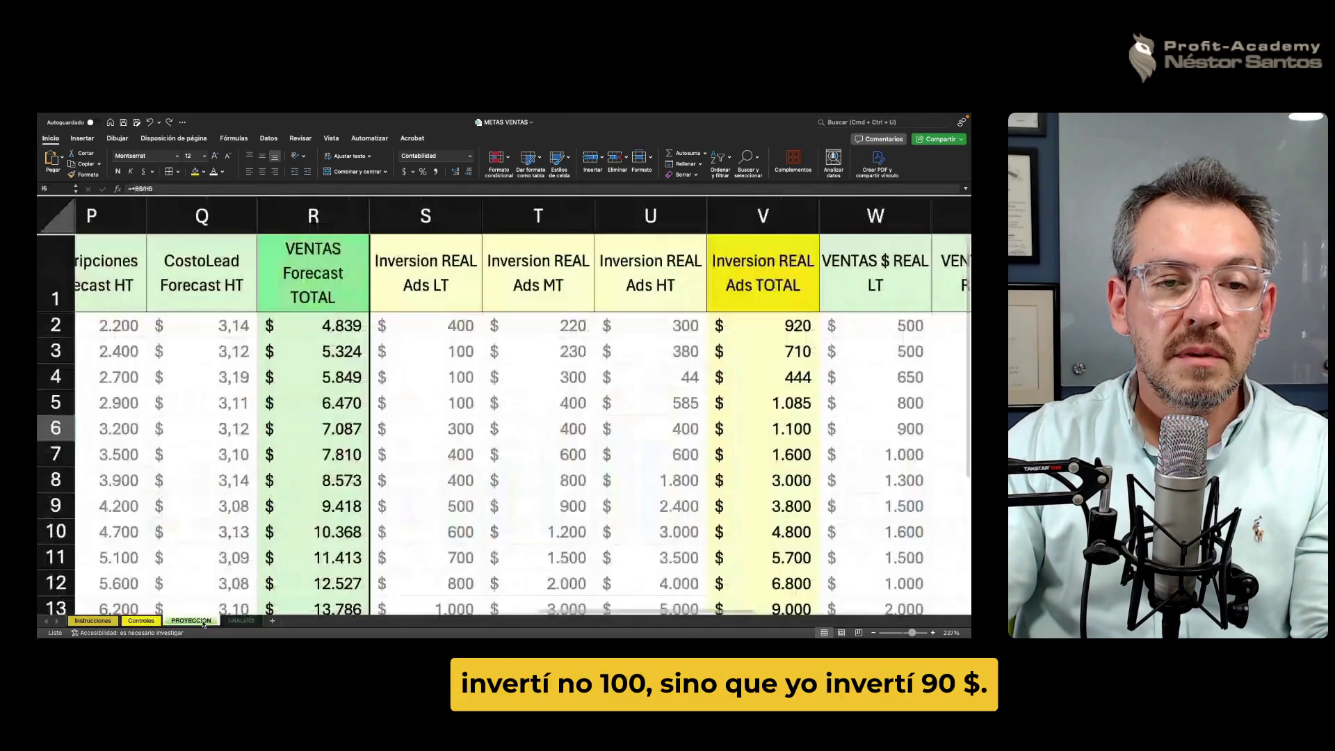
pyautogui.click(468, 326)
pyautogui.click(470, 351)
pyautogui.click(463, 330)
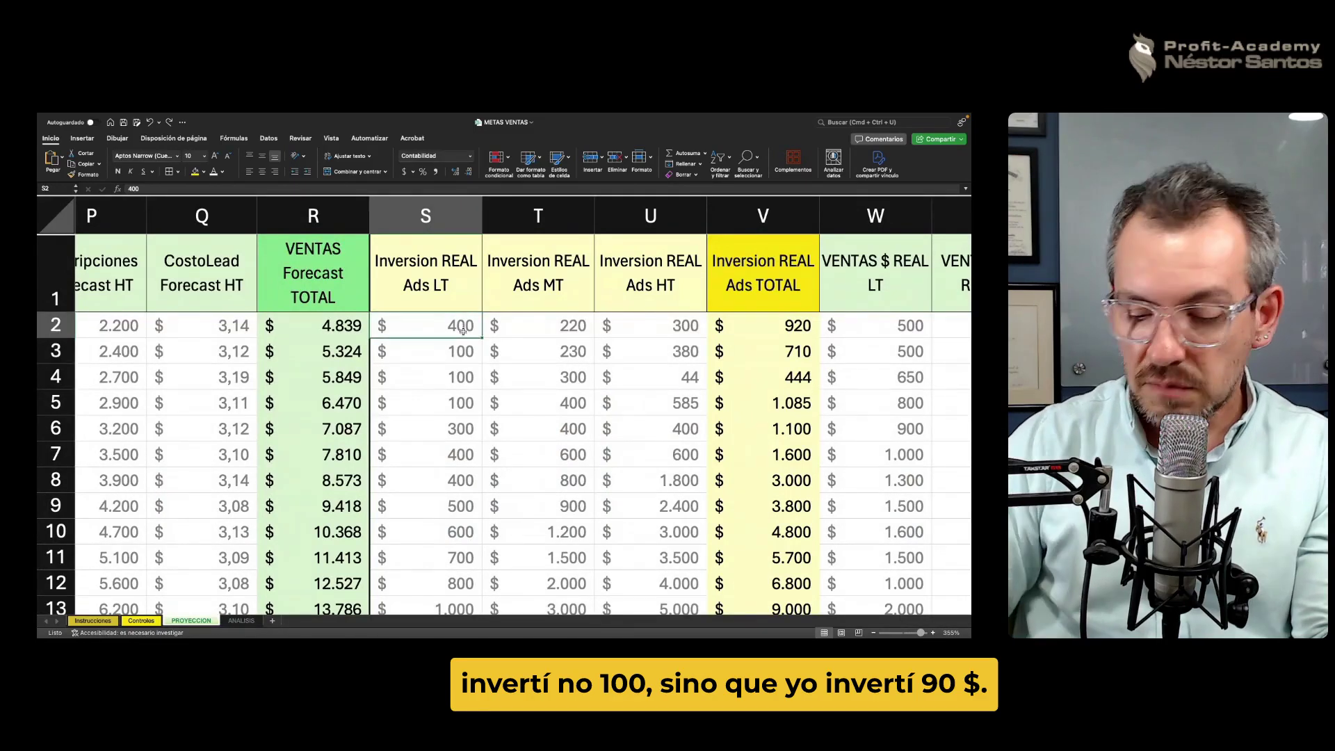
pyautogui.click(464, 351)
pyautogui.scroll(-1, 464, 351)
pyautogui.scroll(-3, 464, 351)
pyautogui.scroll(1, 465, 349)
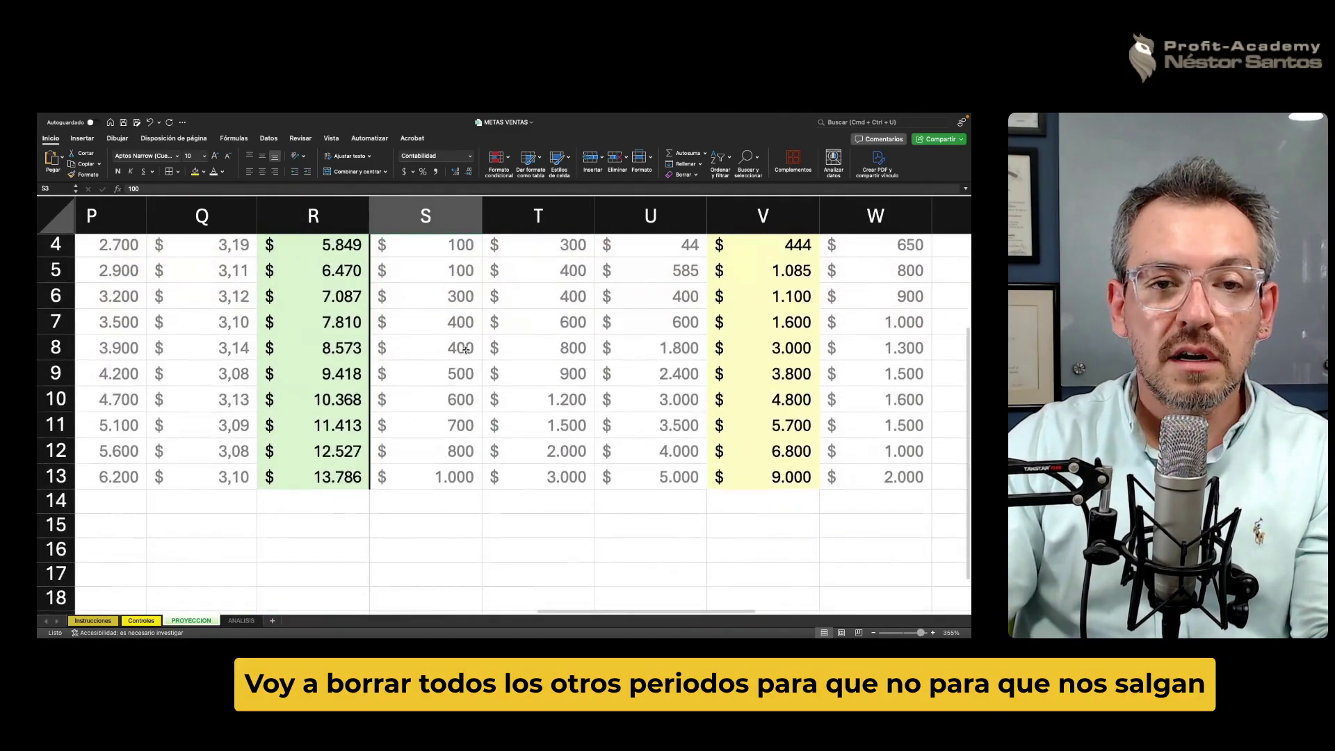
pyautogui.scroll(1, 466, 349)
pyautogui.scroll(1, 467, 344)
pyautogui.scroll(1, 471, 333)
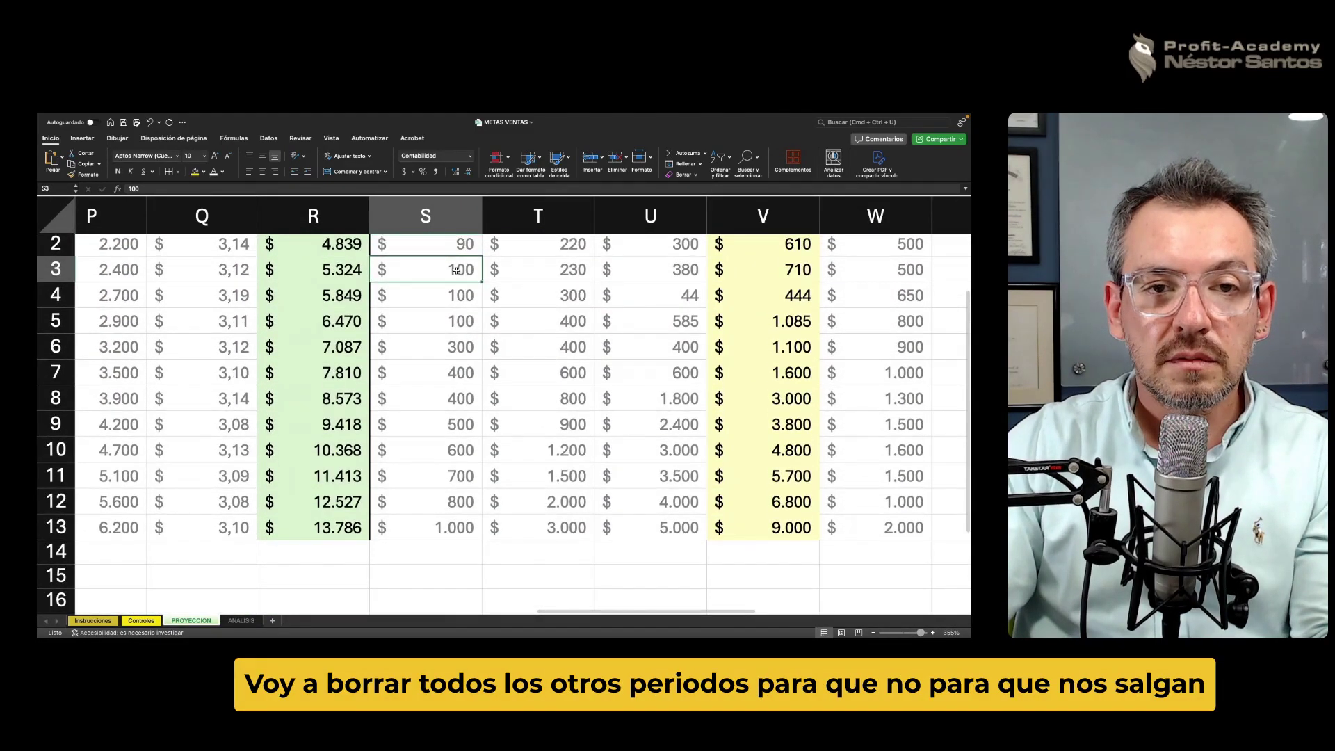
pyautogui.moveTo(455, 270); pyautogui.dragTo(649, 449)
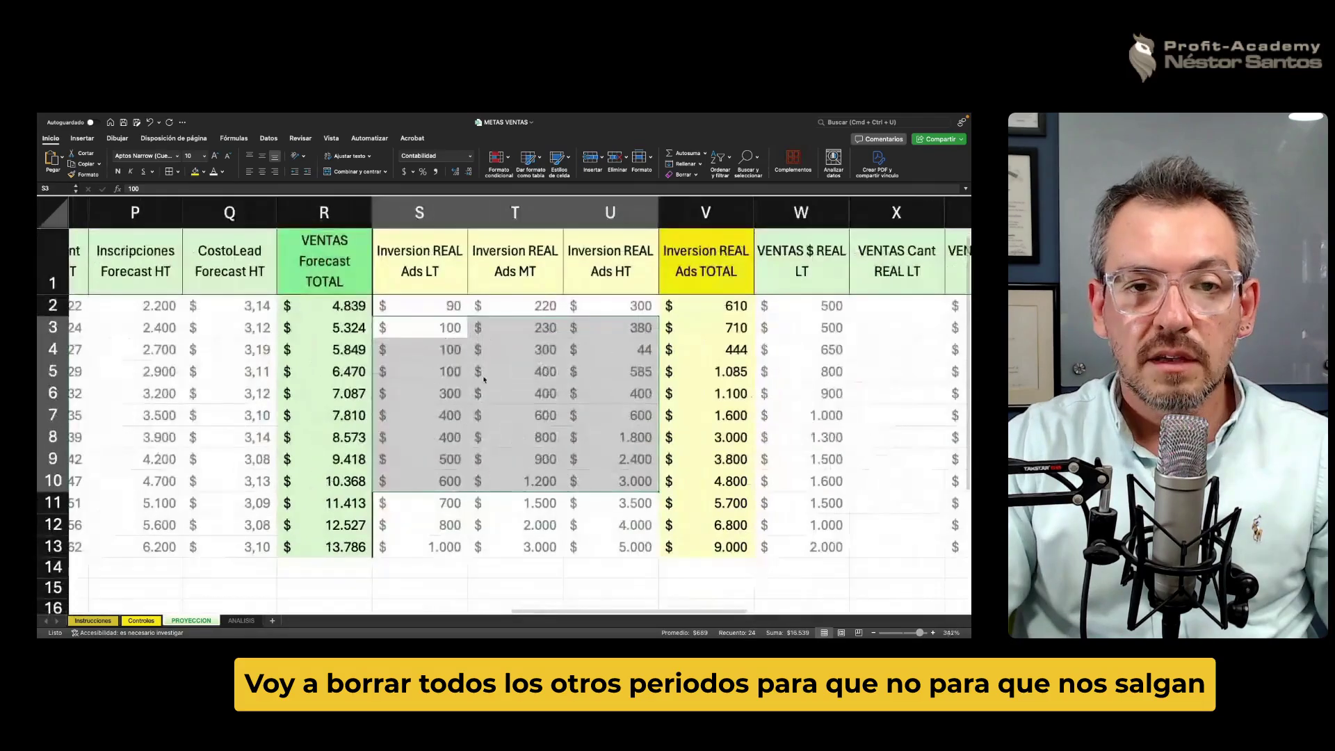
pyautogui.click(488, 382)
pyautogui.moveTo(481, 330); pyautogui.dragTo(657, 543)
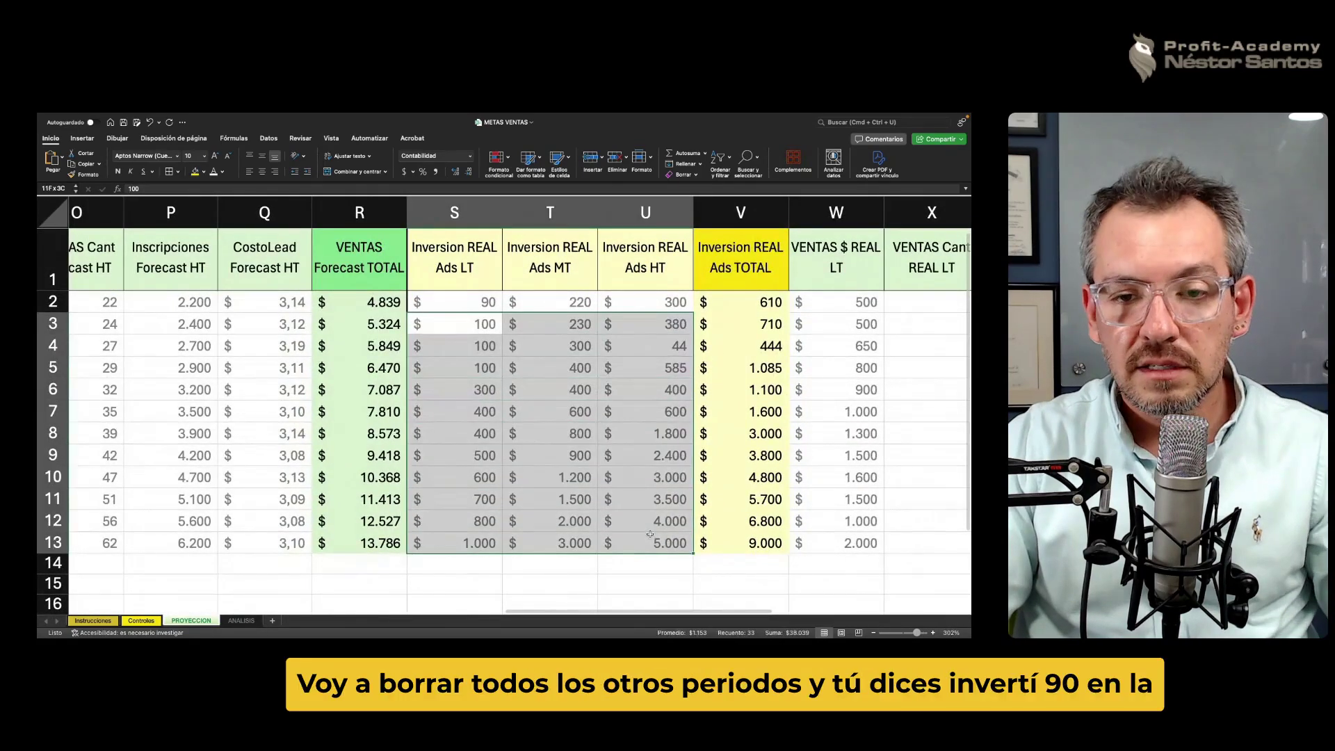
pyautogui.press('Delete')
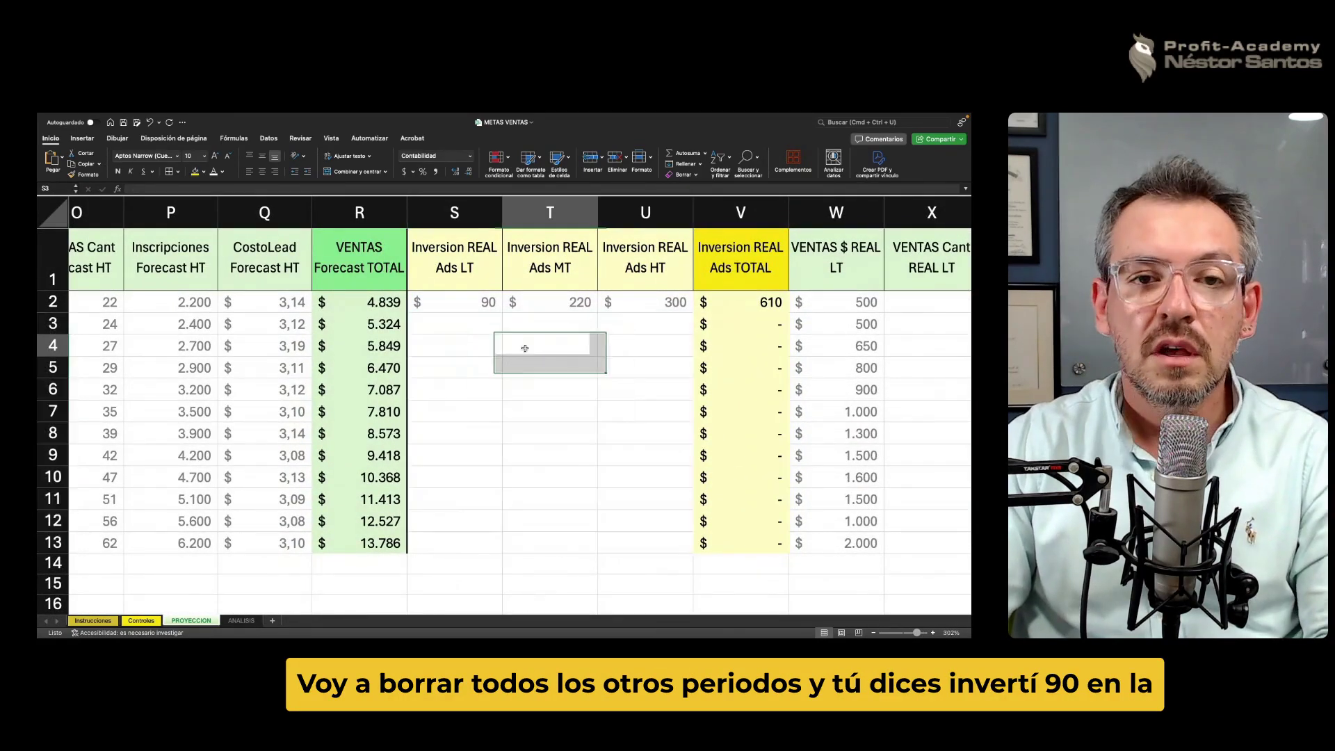
# Enter period-1 real ad spend of 200 MT and 1200 HT, totalling 1.490.
pyautogui.click(485, 302)
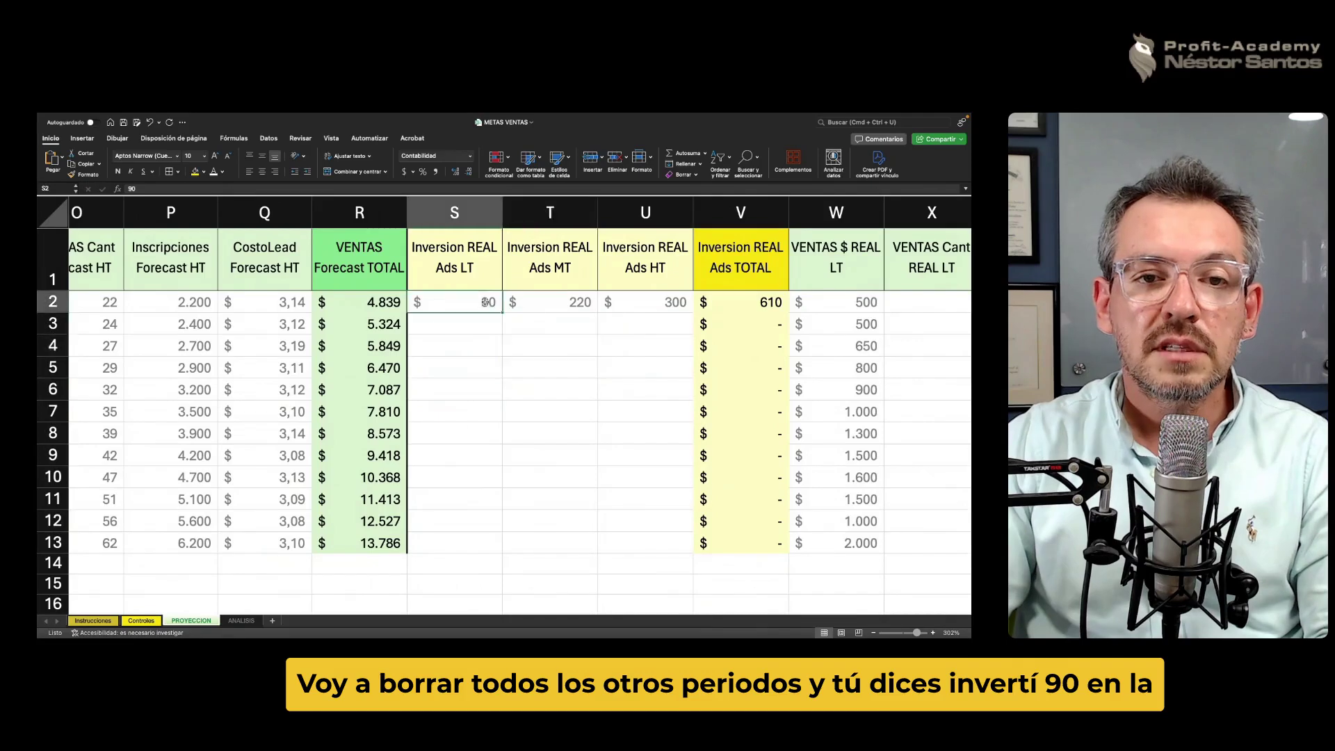
pyautogui.click(535, 303)
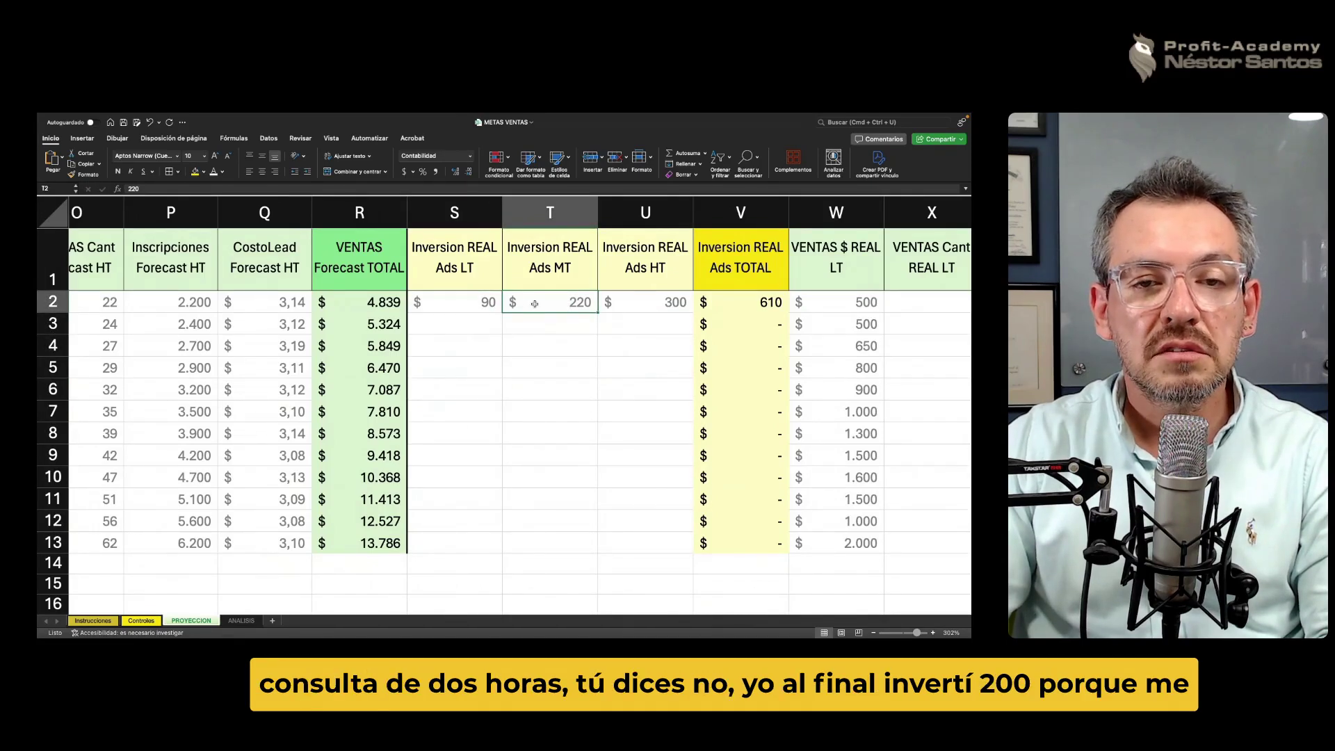
pyautogui.write('200')
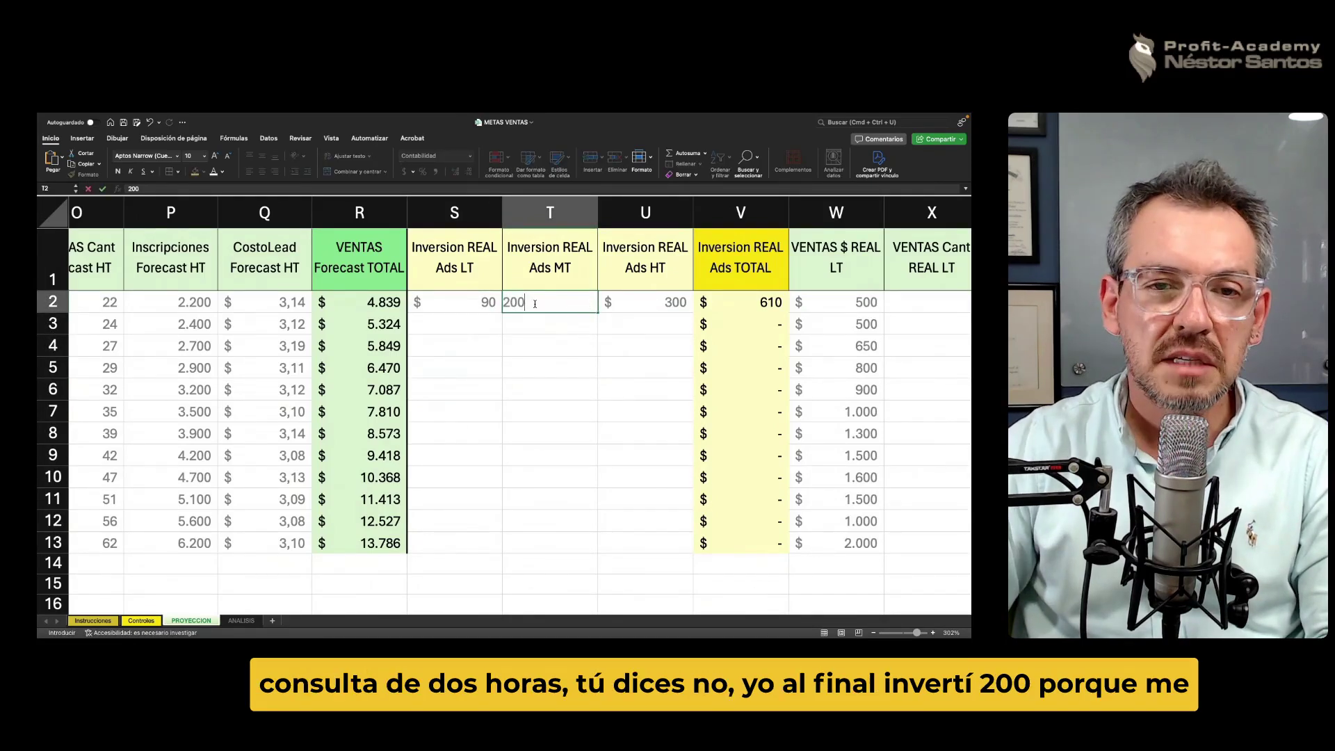
pyautogui.press('Return')
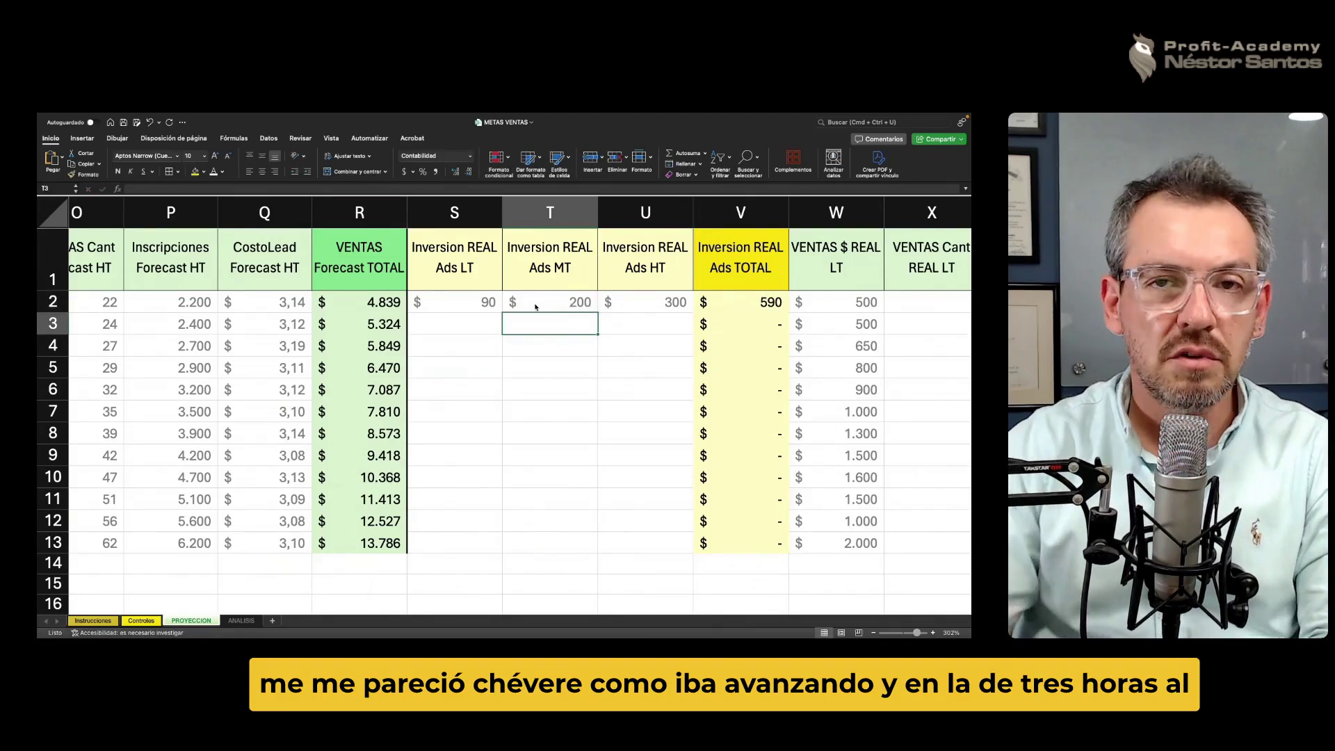
pyautogui.click(672, 302)
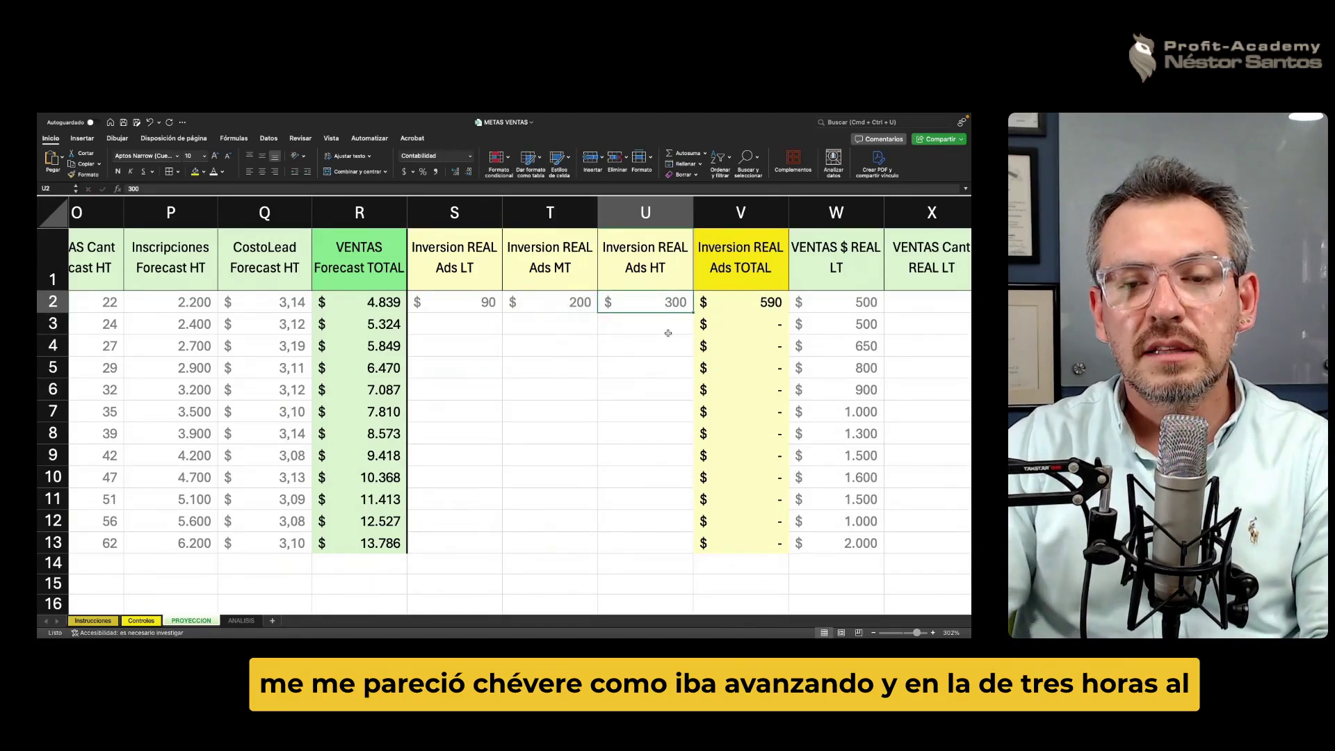
pyautogui.write('1200')
pyautogui.press('Return')
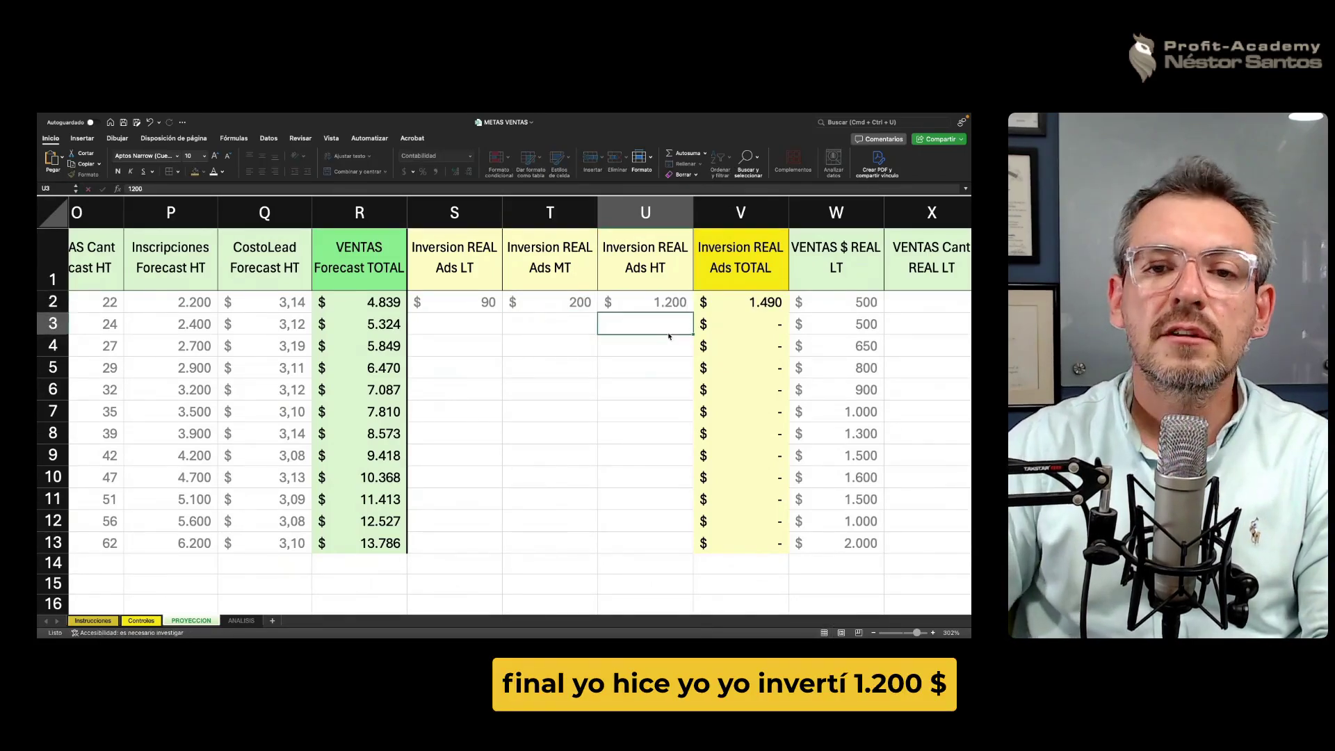
pyautogui.click(755, 302)
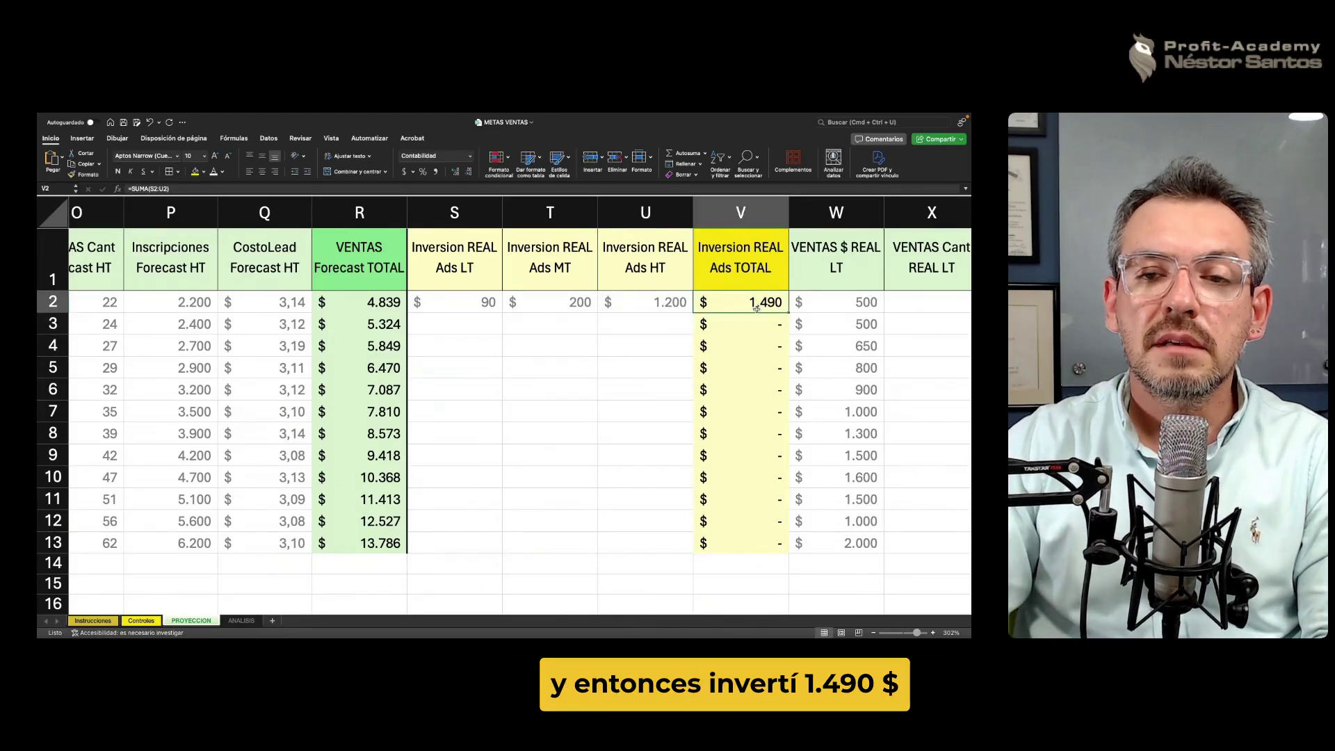
# View the ADS chart's $1.490 real vs $1.000 forecast, then the VENTAS Forecast vs Real chart.
pyautogui.click(250, 620)
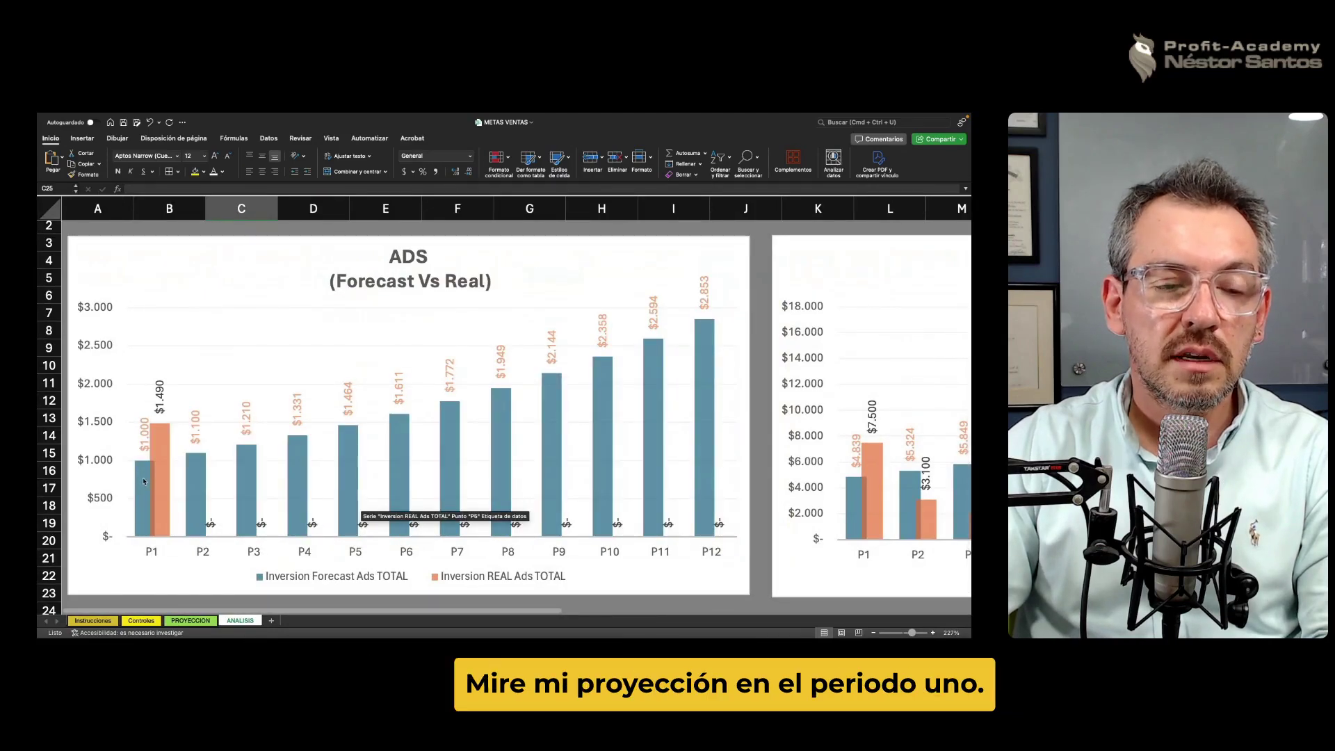
pyautogui.scroll(1, 144, 481)
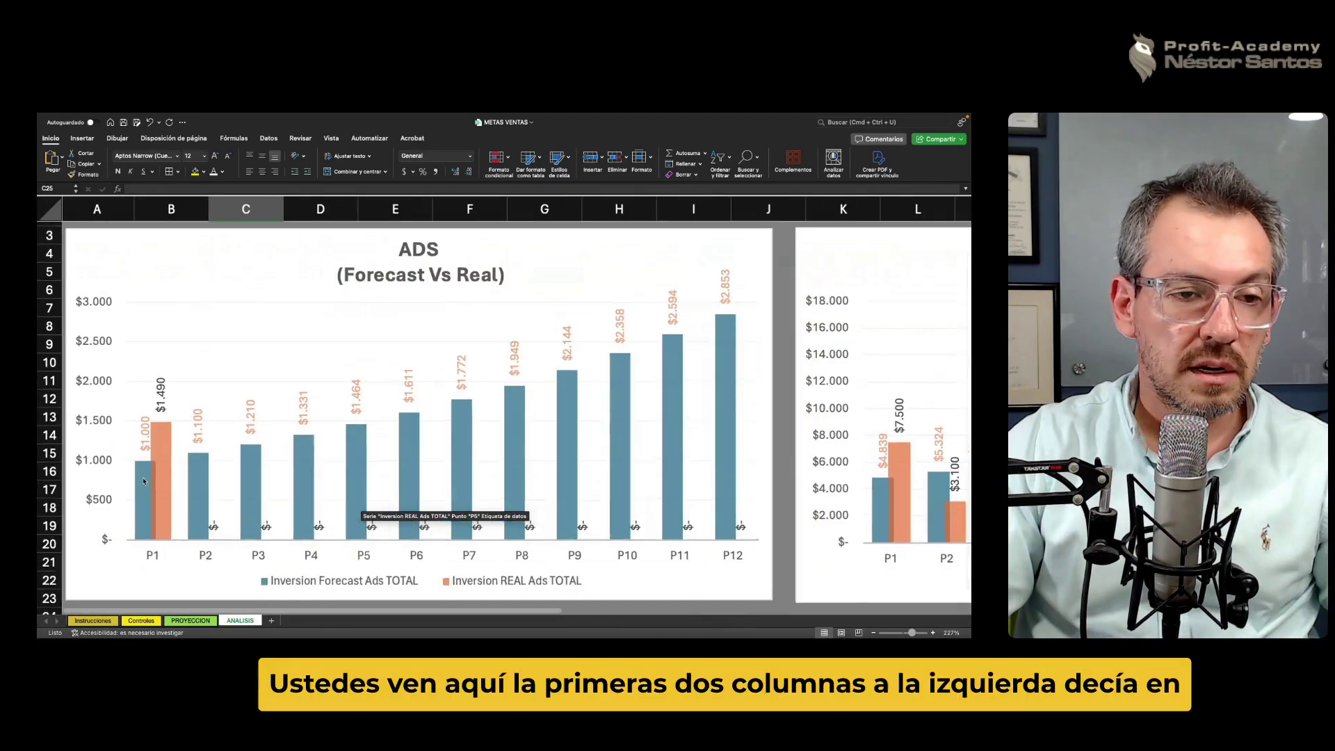
pyautogui.scroll(1, 143, 481)
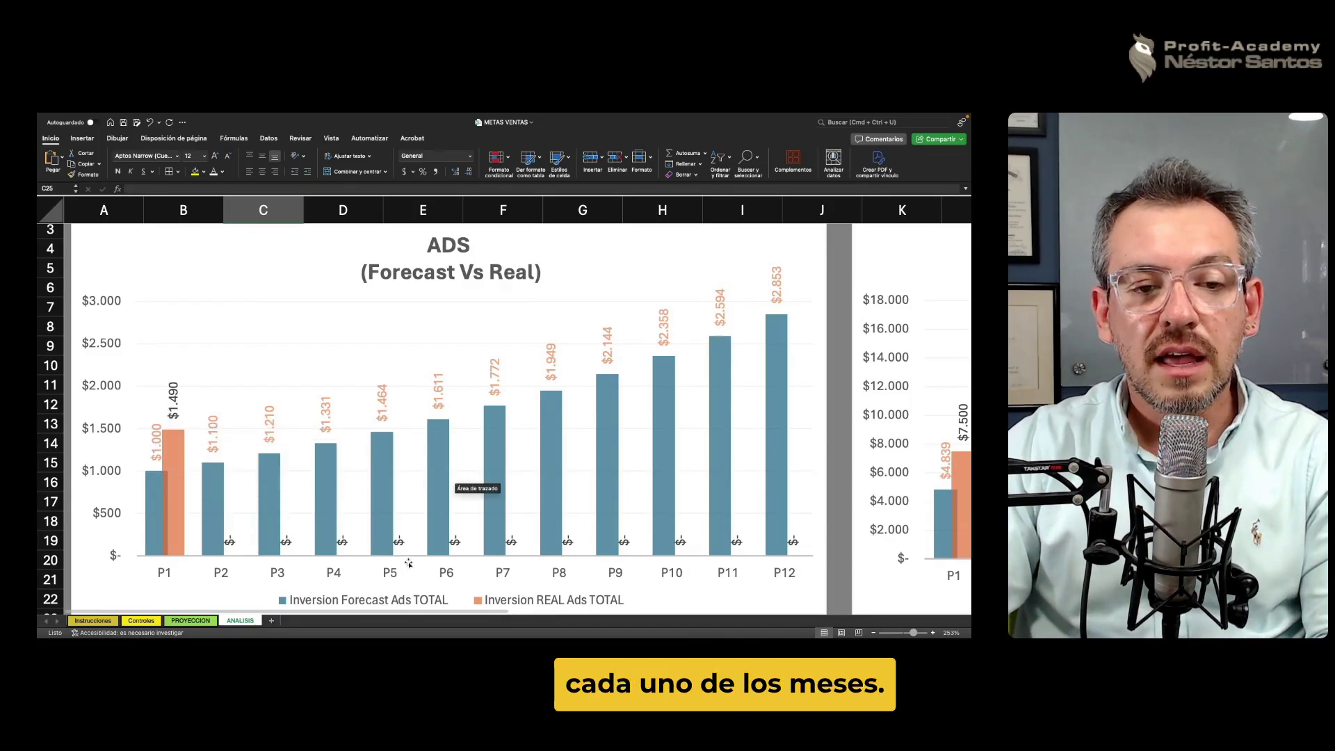
pyautogui.hscroll(1, 396, 612)
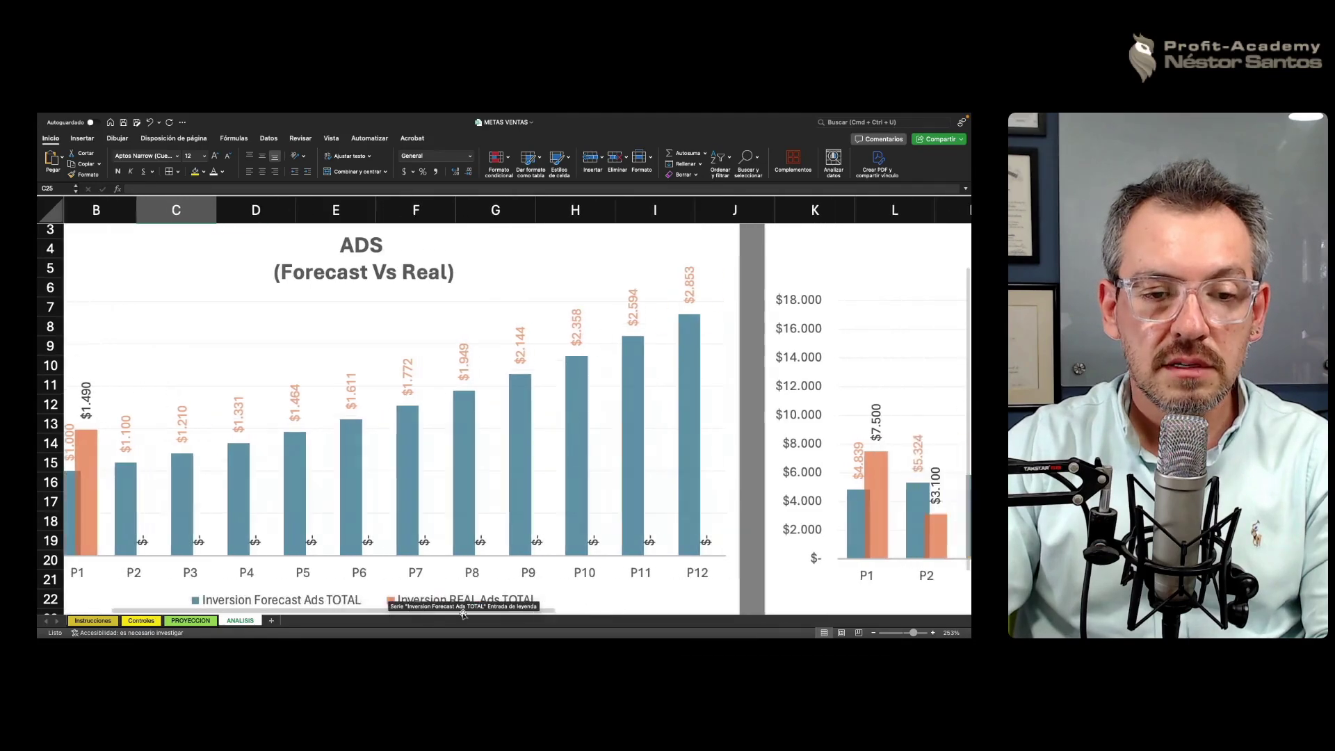
pyautogui.hscroll(5, 459, 584)
pyautogui.hscroll(1, 532, 549)
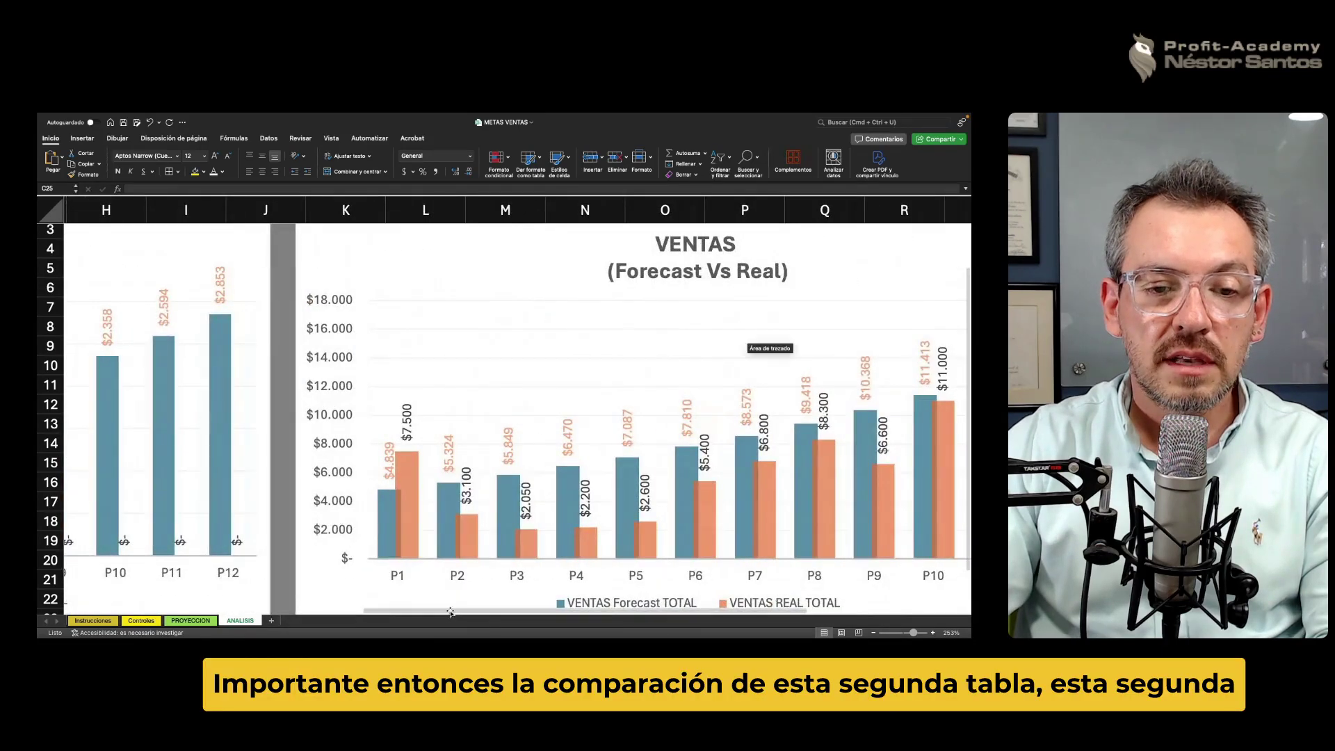
pyautogui.hscroll(3, 451, 612)
pyautogui.hscroll(1, 348, 602)
pyautogui.hscroll(1, 241, 589)
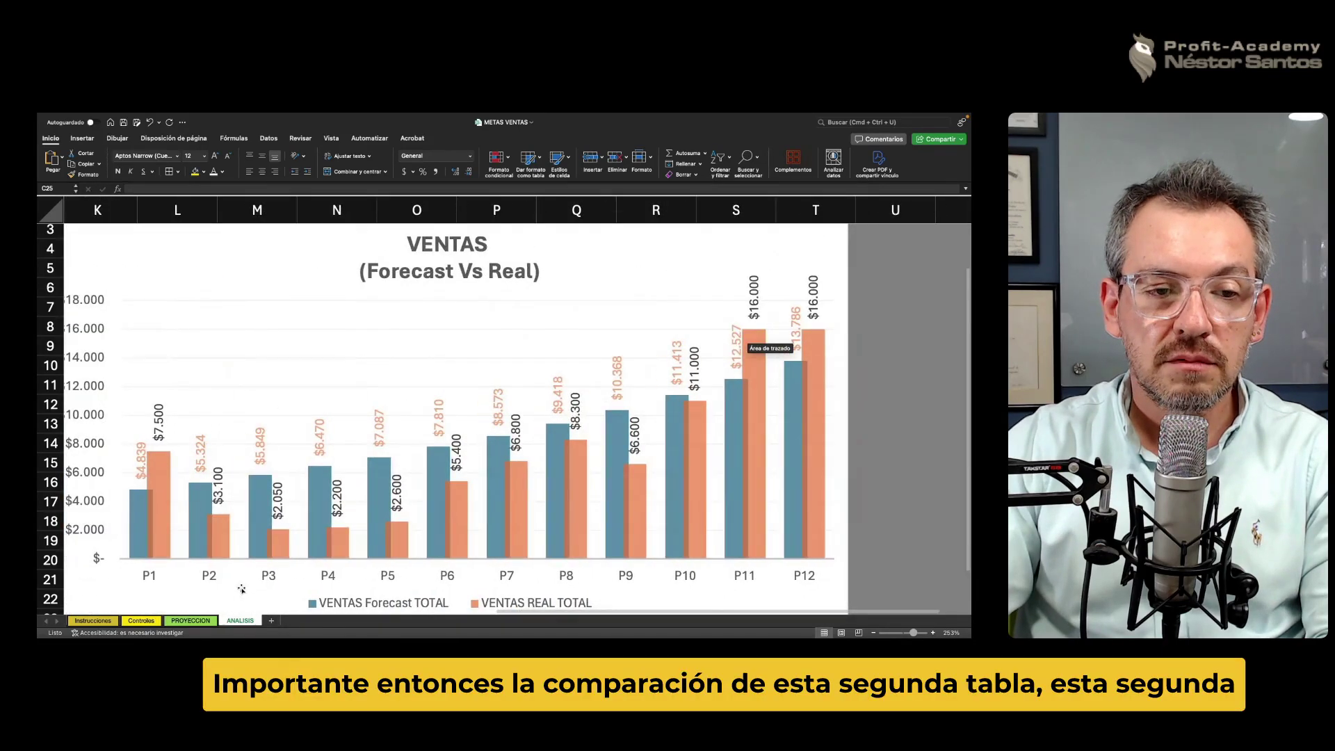
# Clear the real sales figures for periods 2 to 12 on PROYECCION.
pyautogui.click(194, 620)
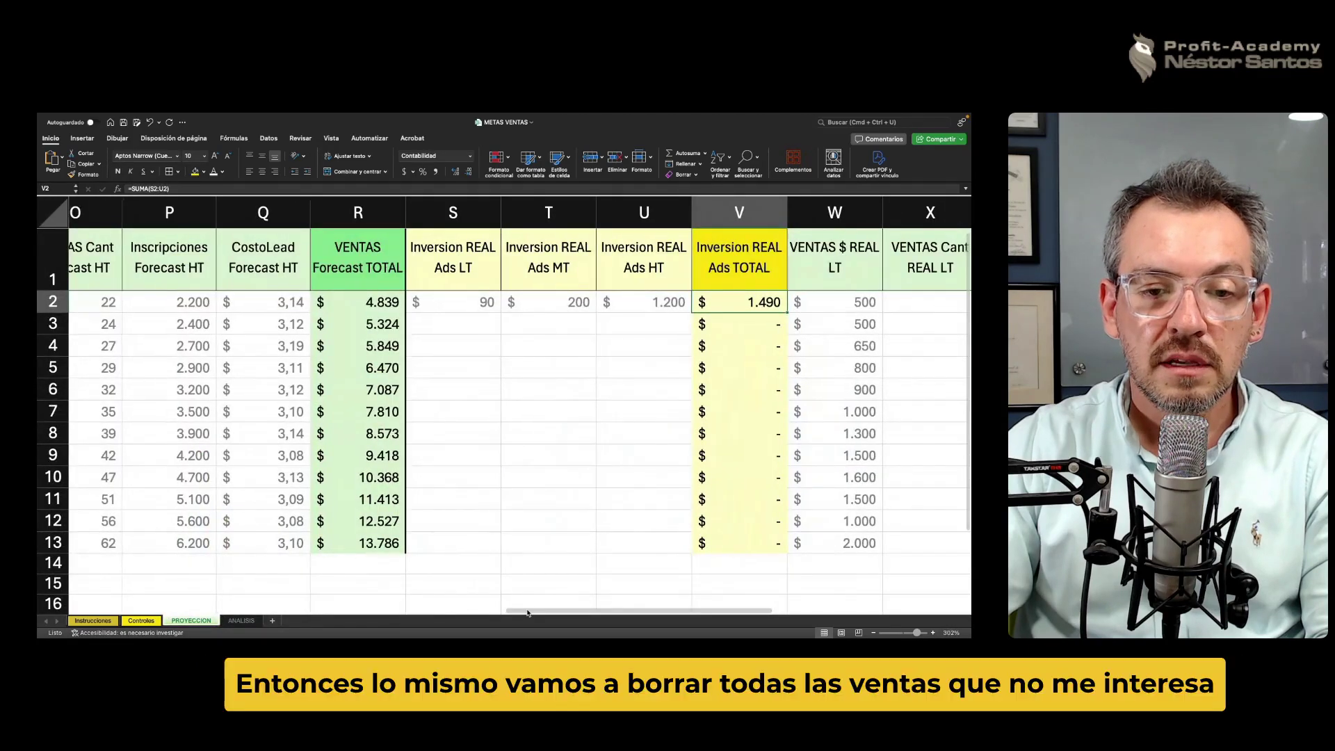
pyautogui.moveTo(528, 612); pyautogui.dragTo(673, 607)
pyautogui.moveTo(426, 330)
pyautogui.mouseDown()
pyautogui.moveTo(743, 514)
pyautogui.moveTo(737, 533)
pyautogui.mouseUp()
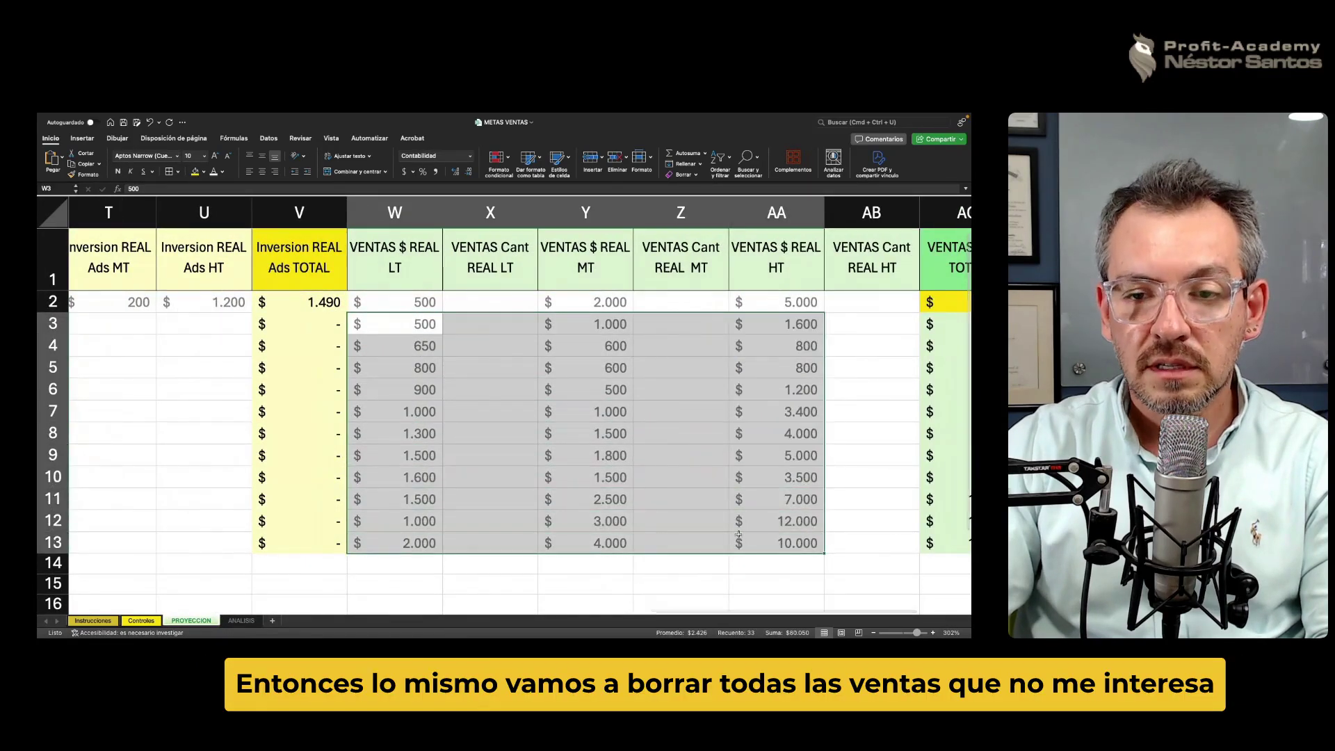
pyautogui.press('Delete')
pyautogui.click(569, 437)
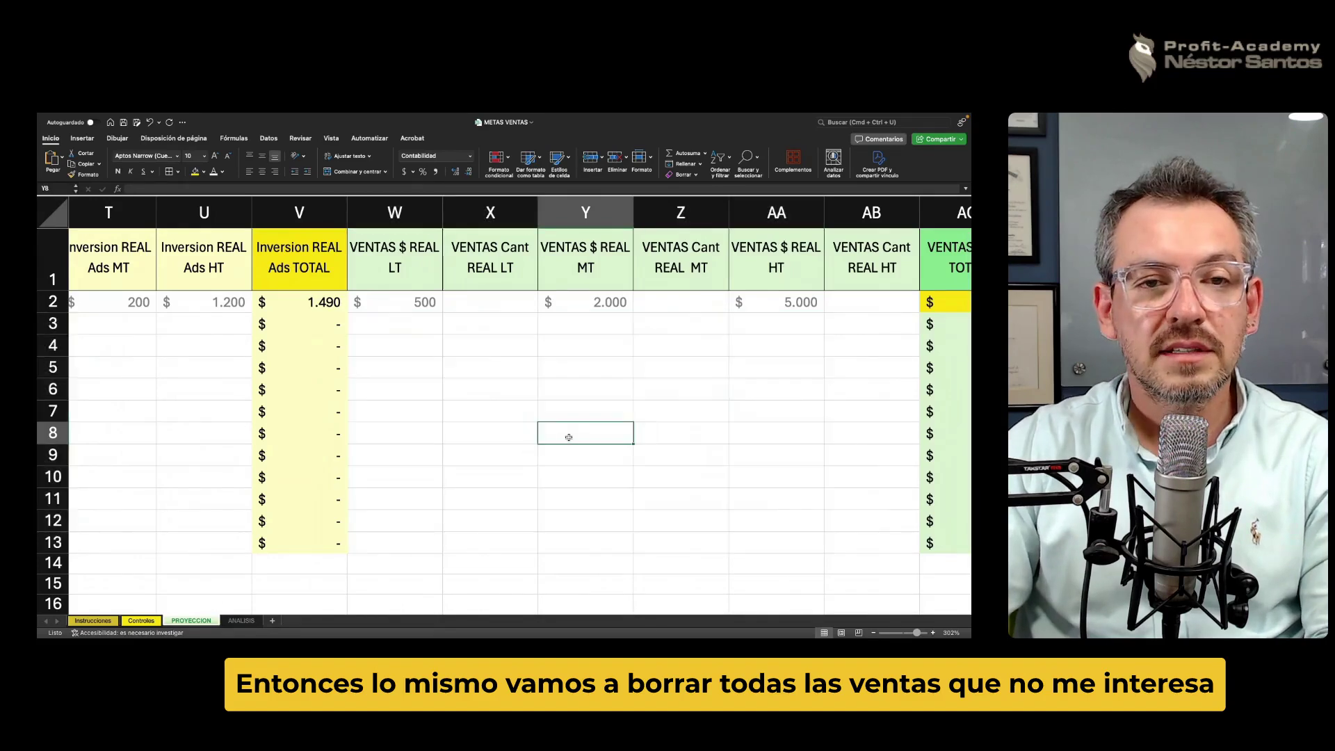
# Check period-1 real sales of 500 LT and 2000 MT, then enter 3500 for HT.
pyautogui.click(415, 307)
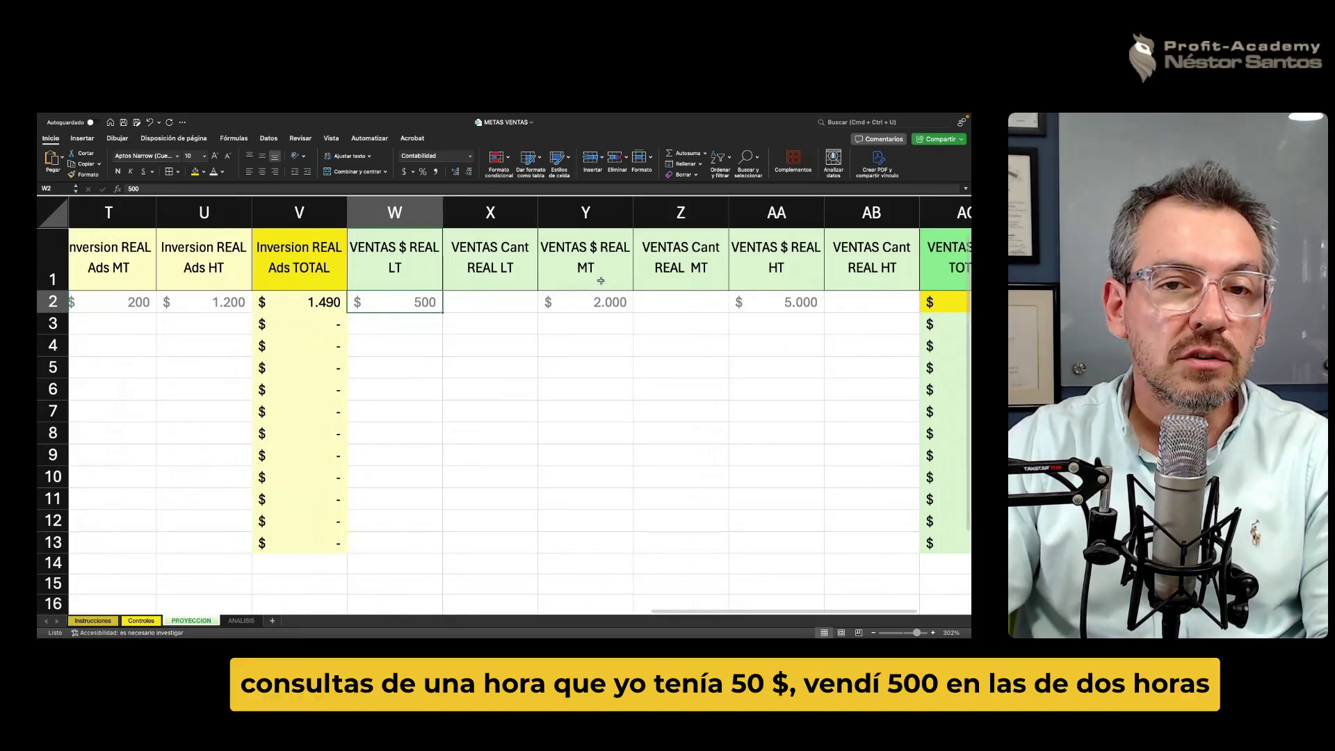
pyautogui.click(586, 296)
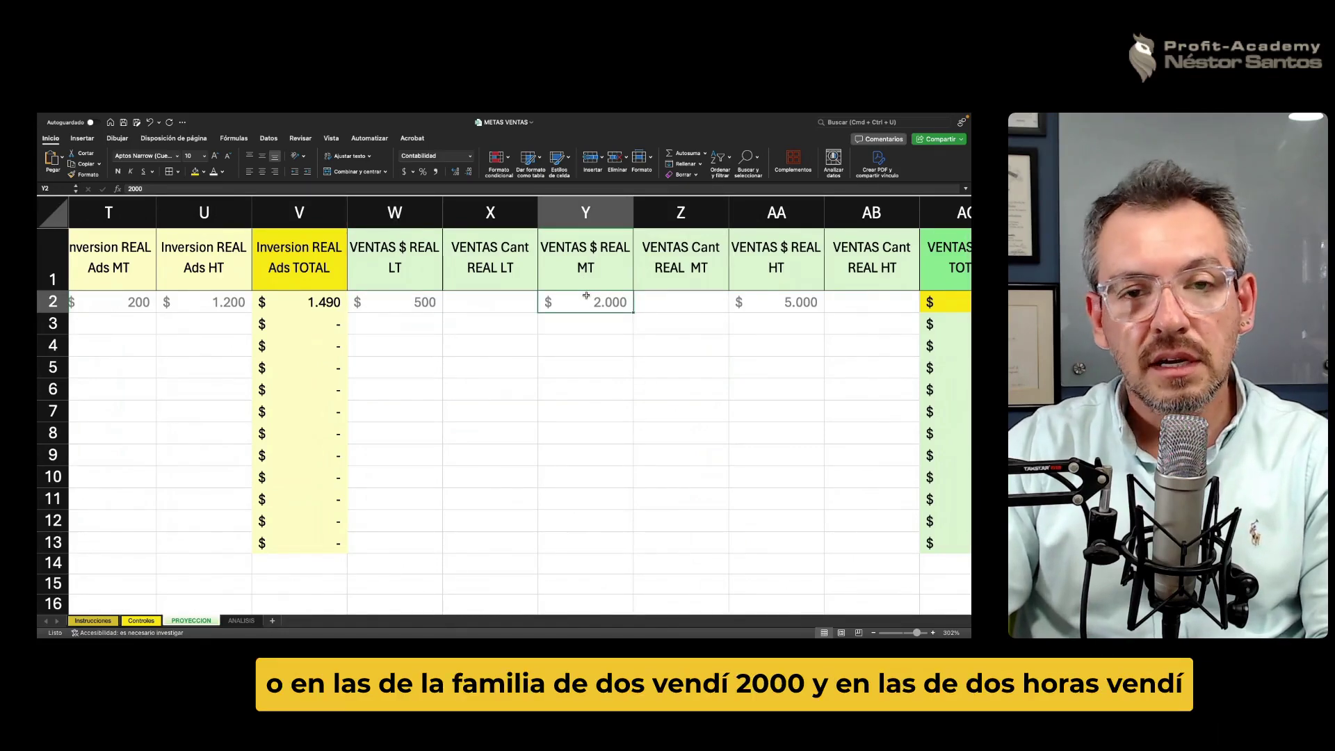
pyautogui.hscroll(2, 745, 610)
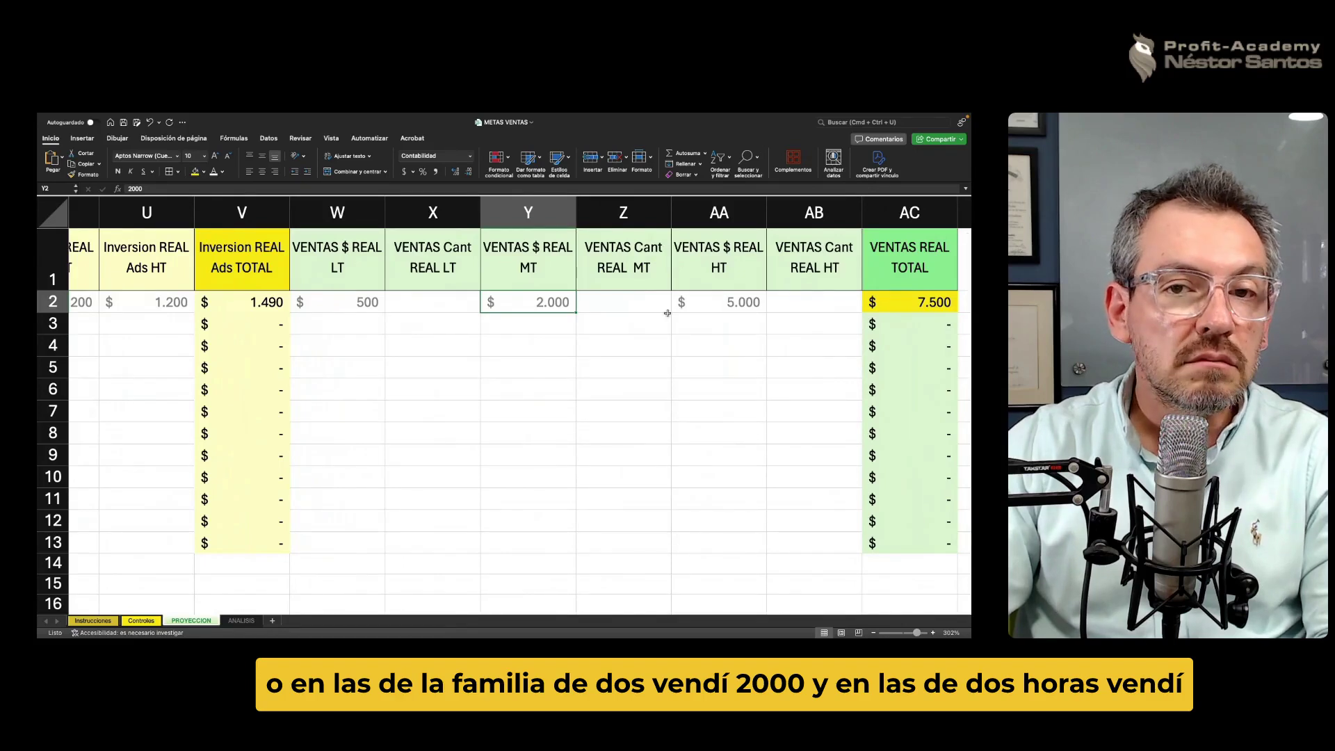
pyautogui.click(716, 305)
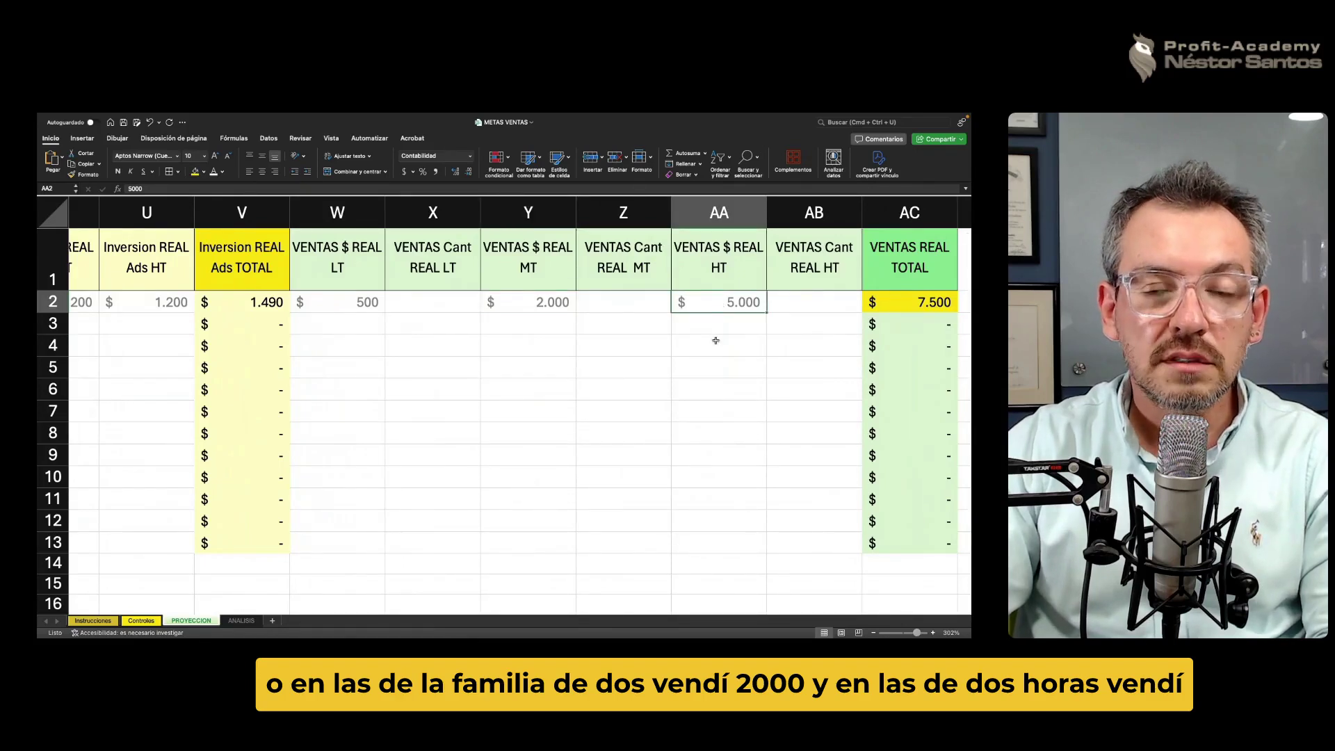
pyautogui.write('3500')
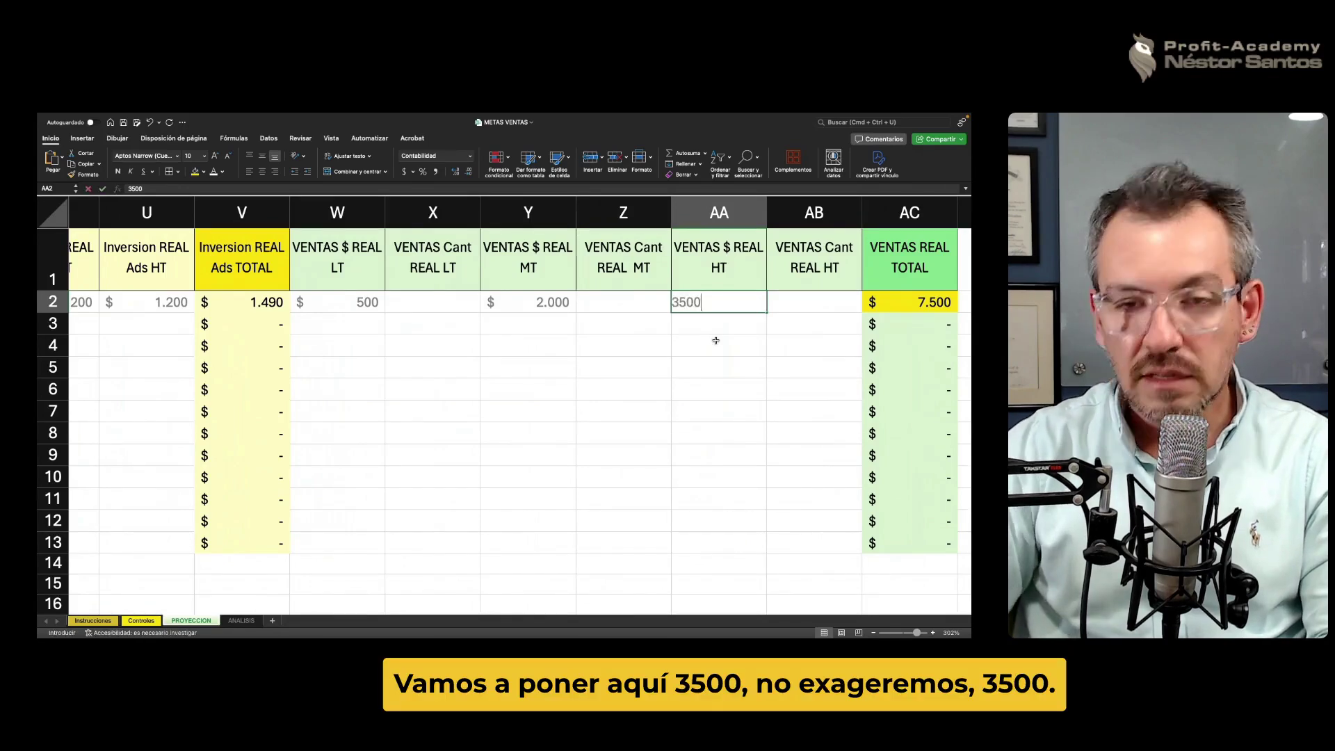
pyautogui.press('Return')
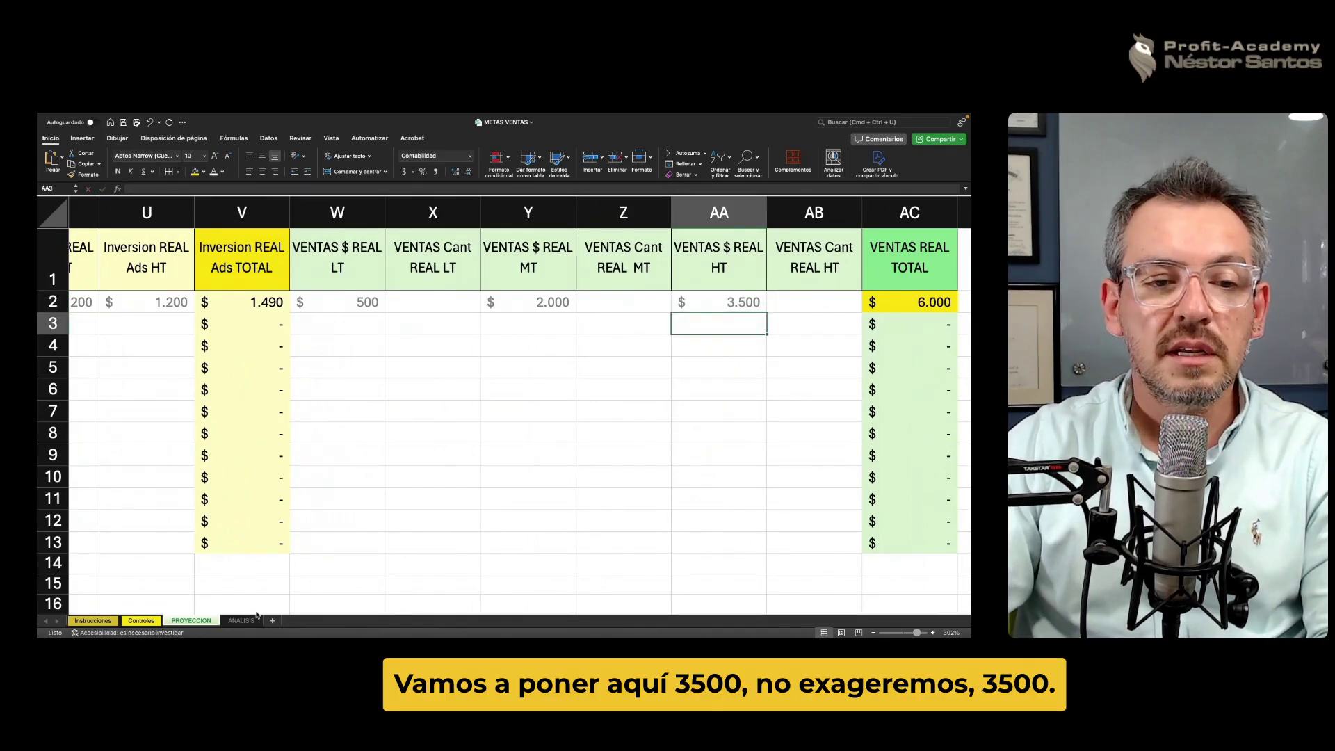
pyautogui.click(240, 620)
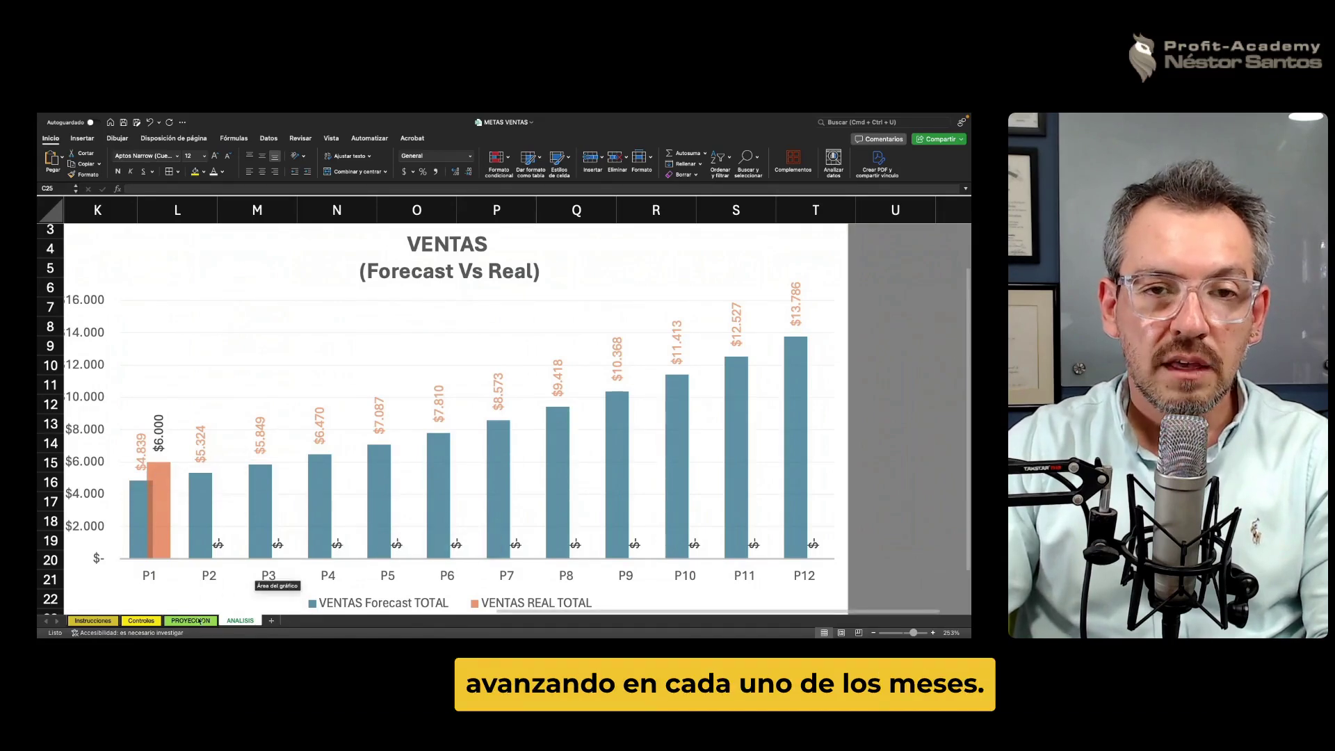
pyautogui.click(171, 621)
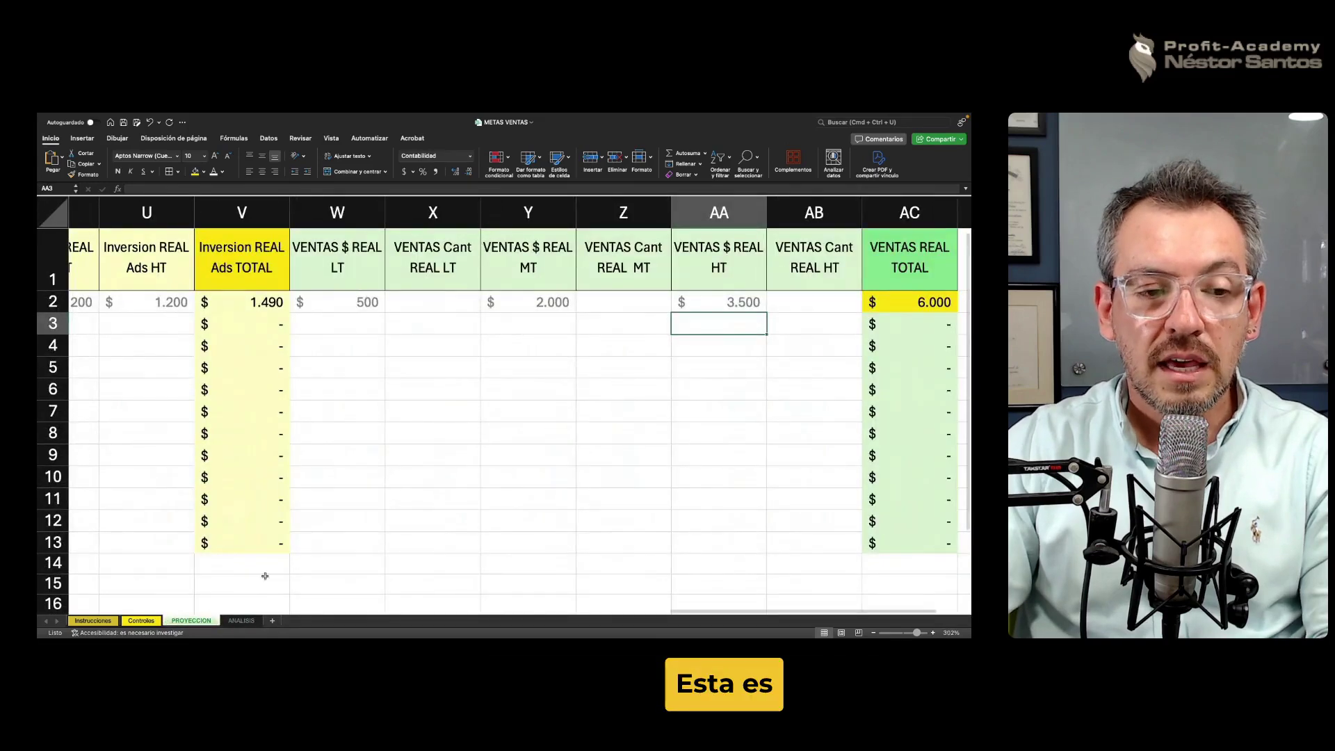
pyautogui.click(528, 477)
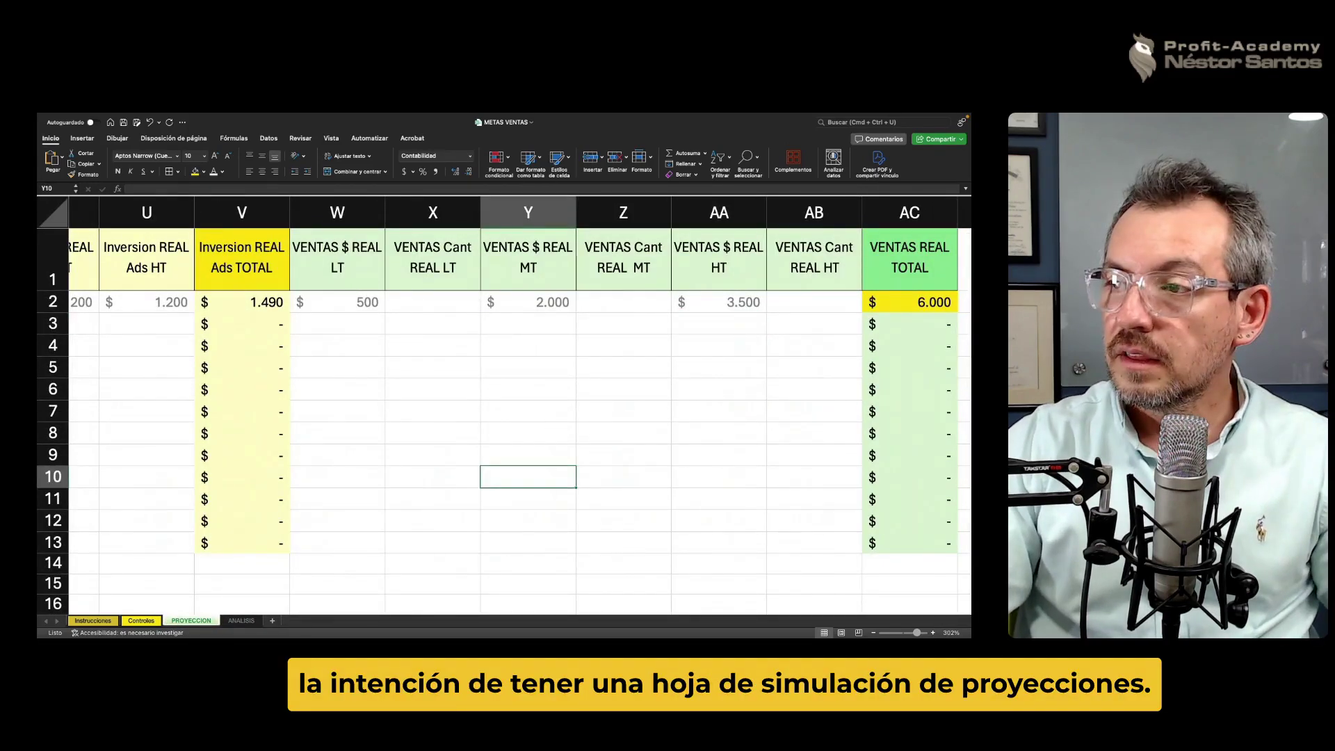